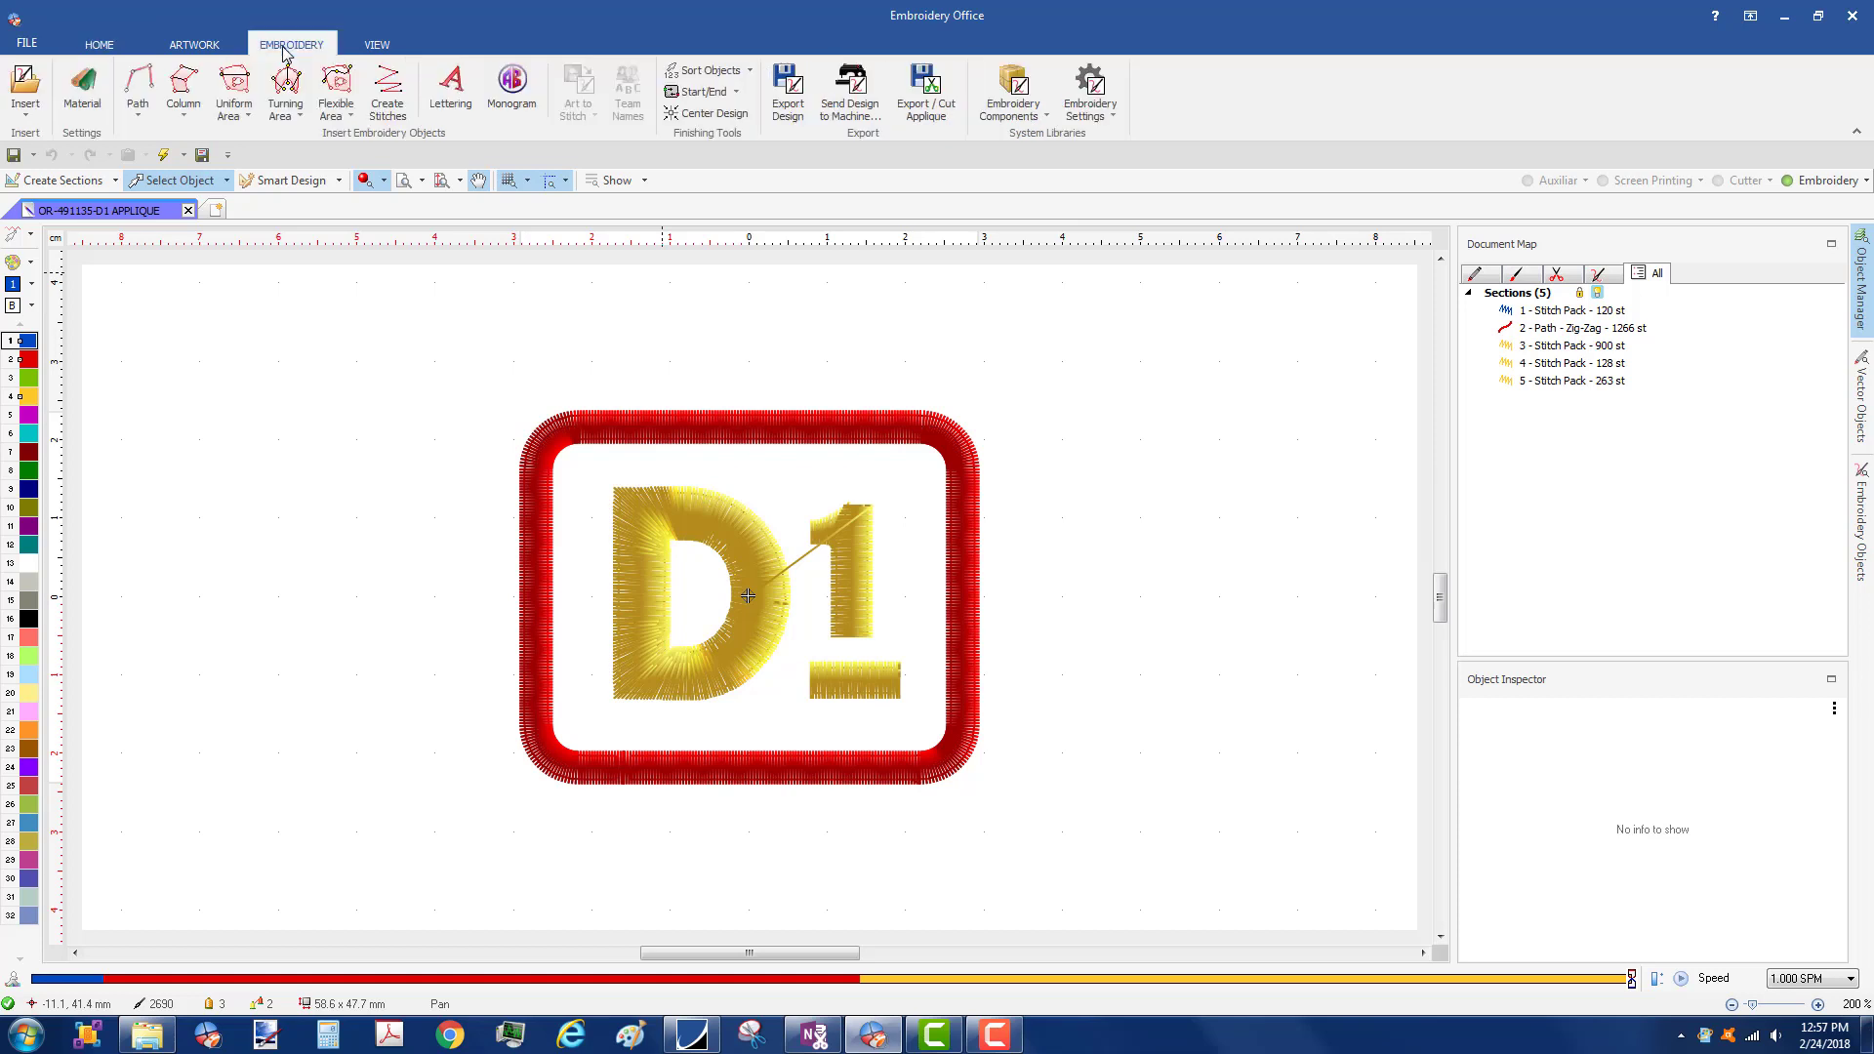
- Start a new embroidery lettering object and browse the digitized fonts without choosing one
left_click(450, 86)
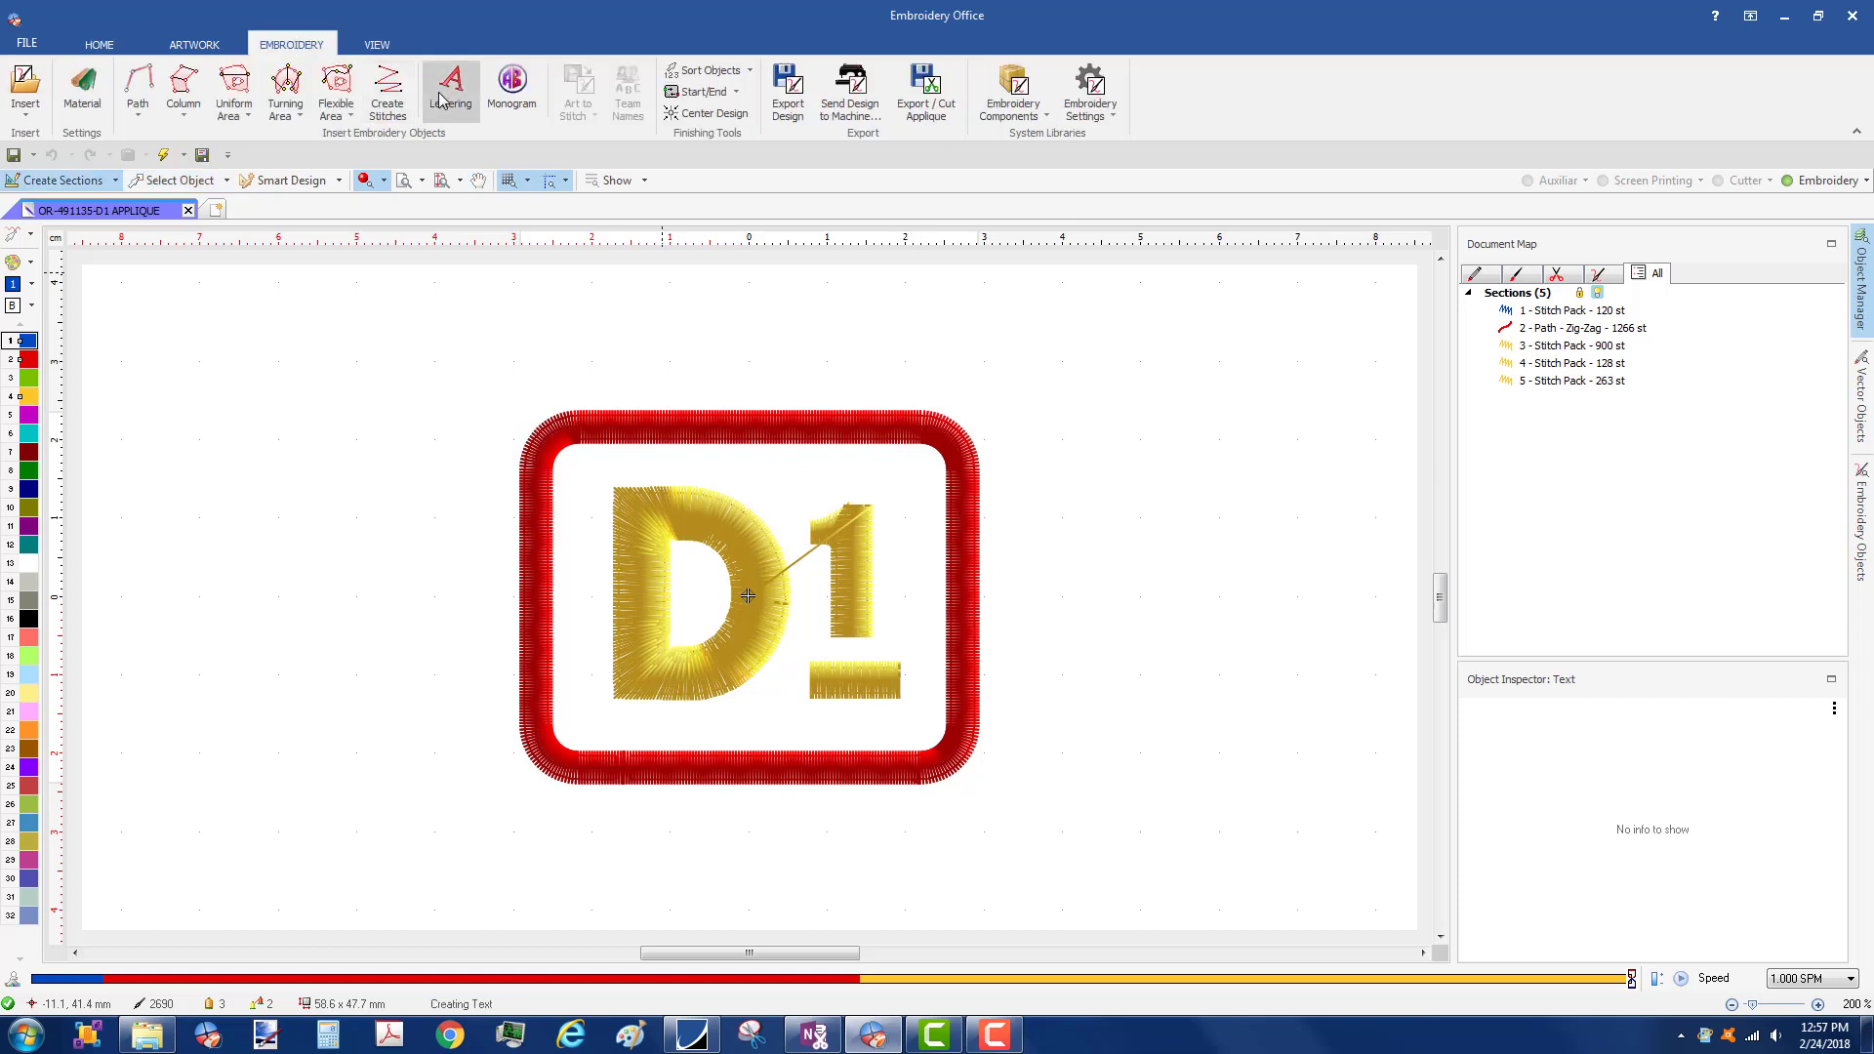
left_click(37, 79)
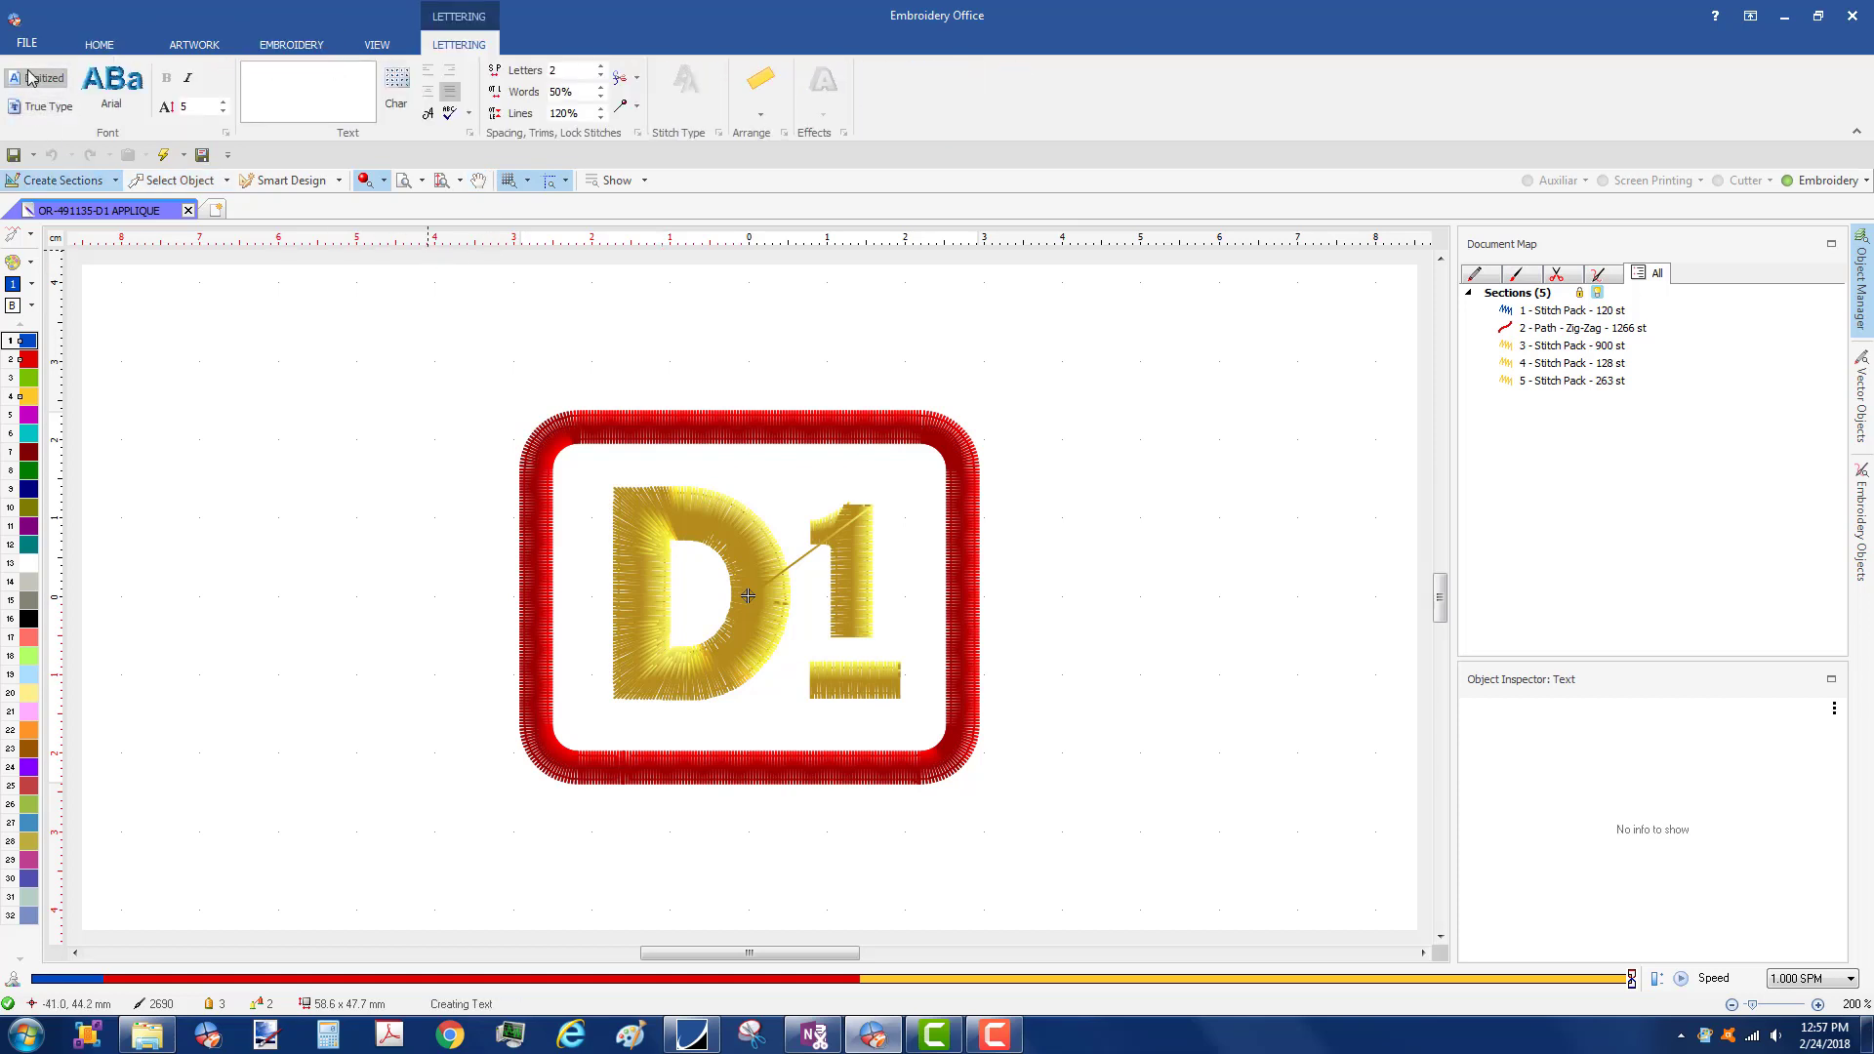
left_click(114, 92)
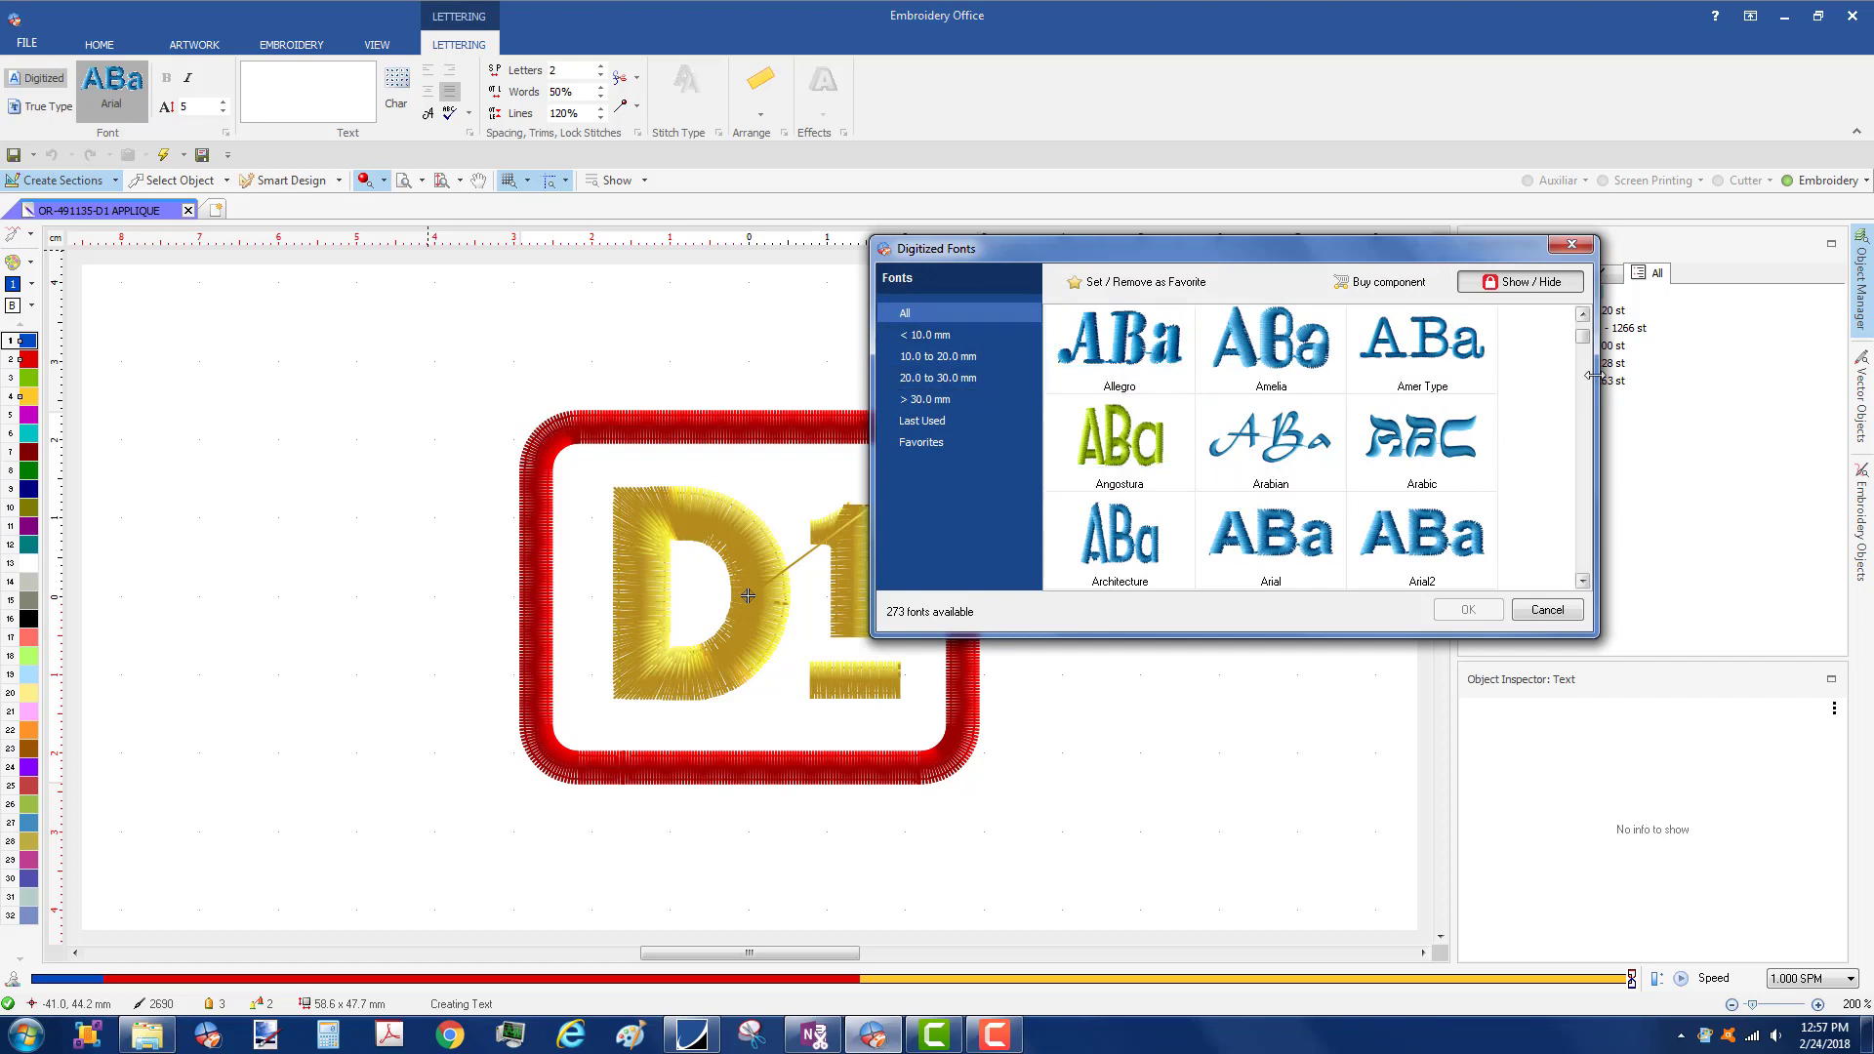
left_click_drag(1586, 342, 1586, 400)
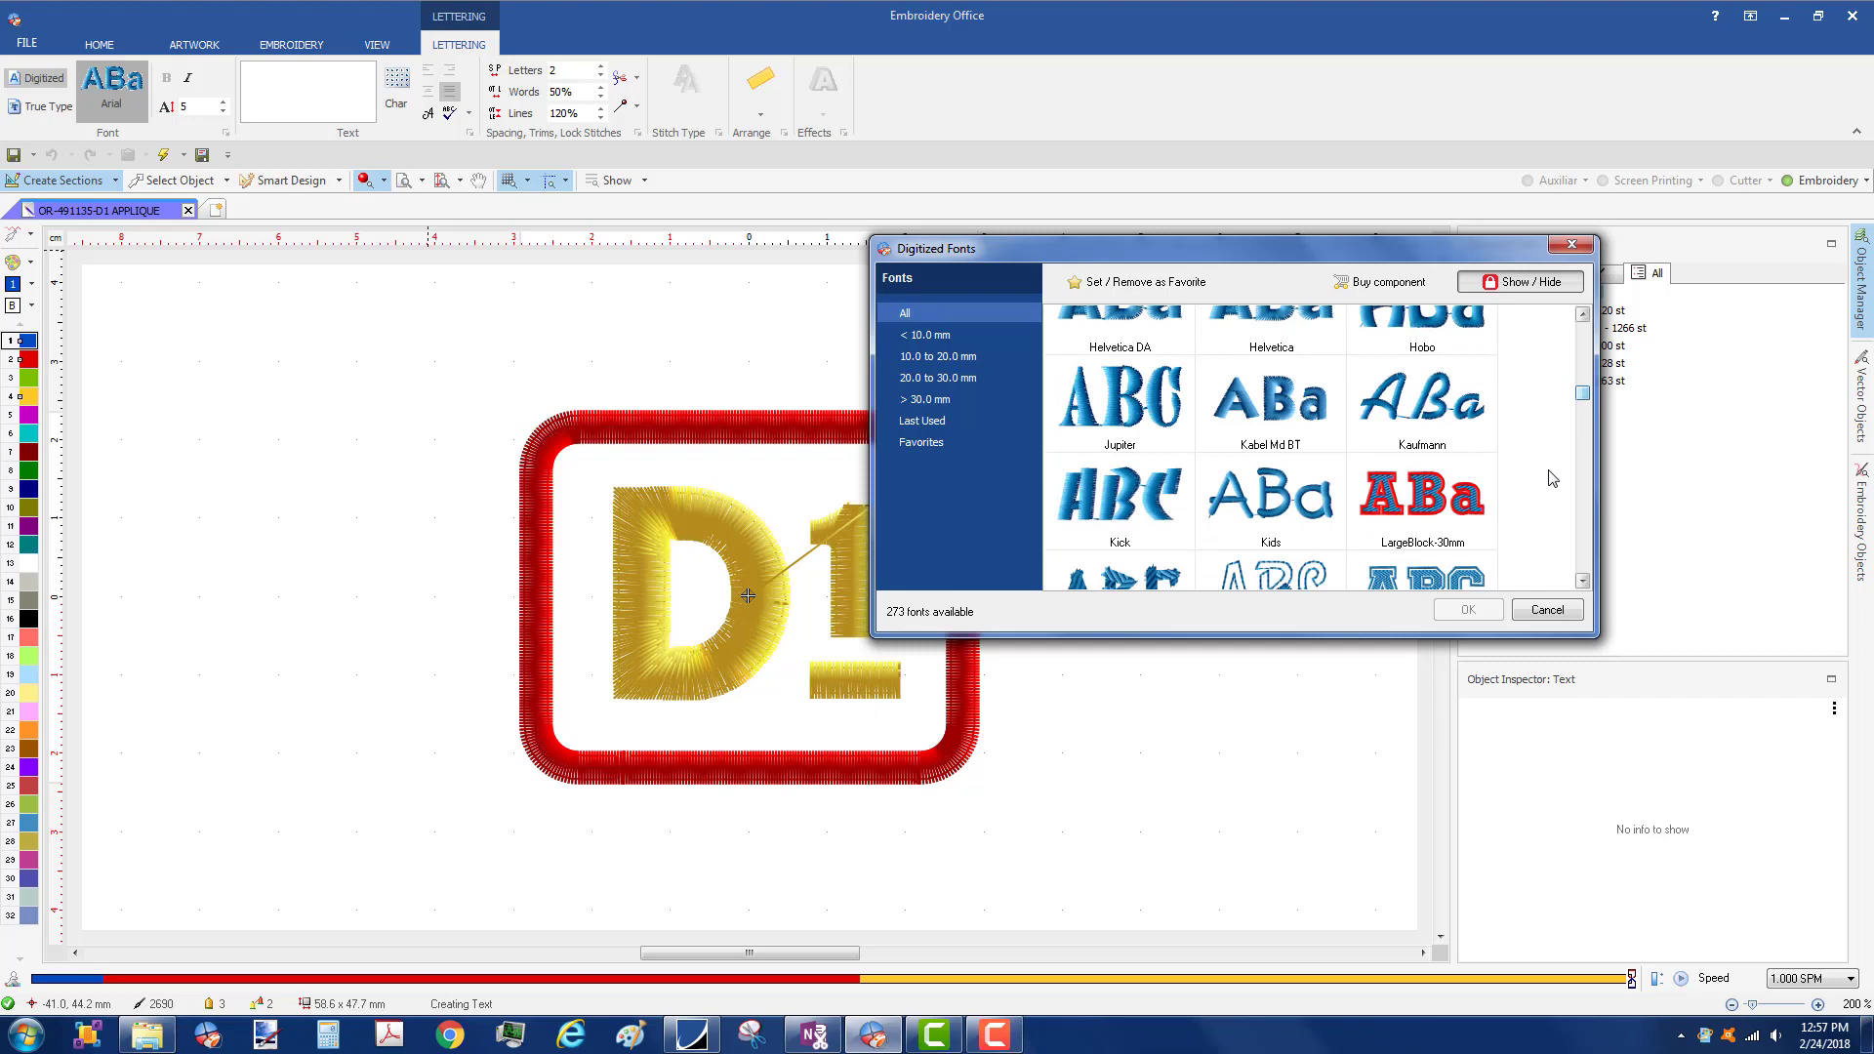
left_click(1543, 611)
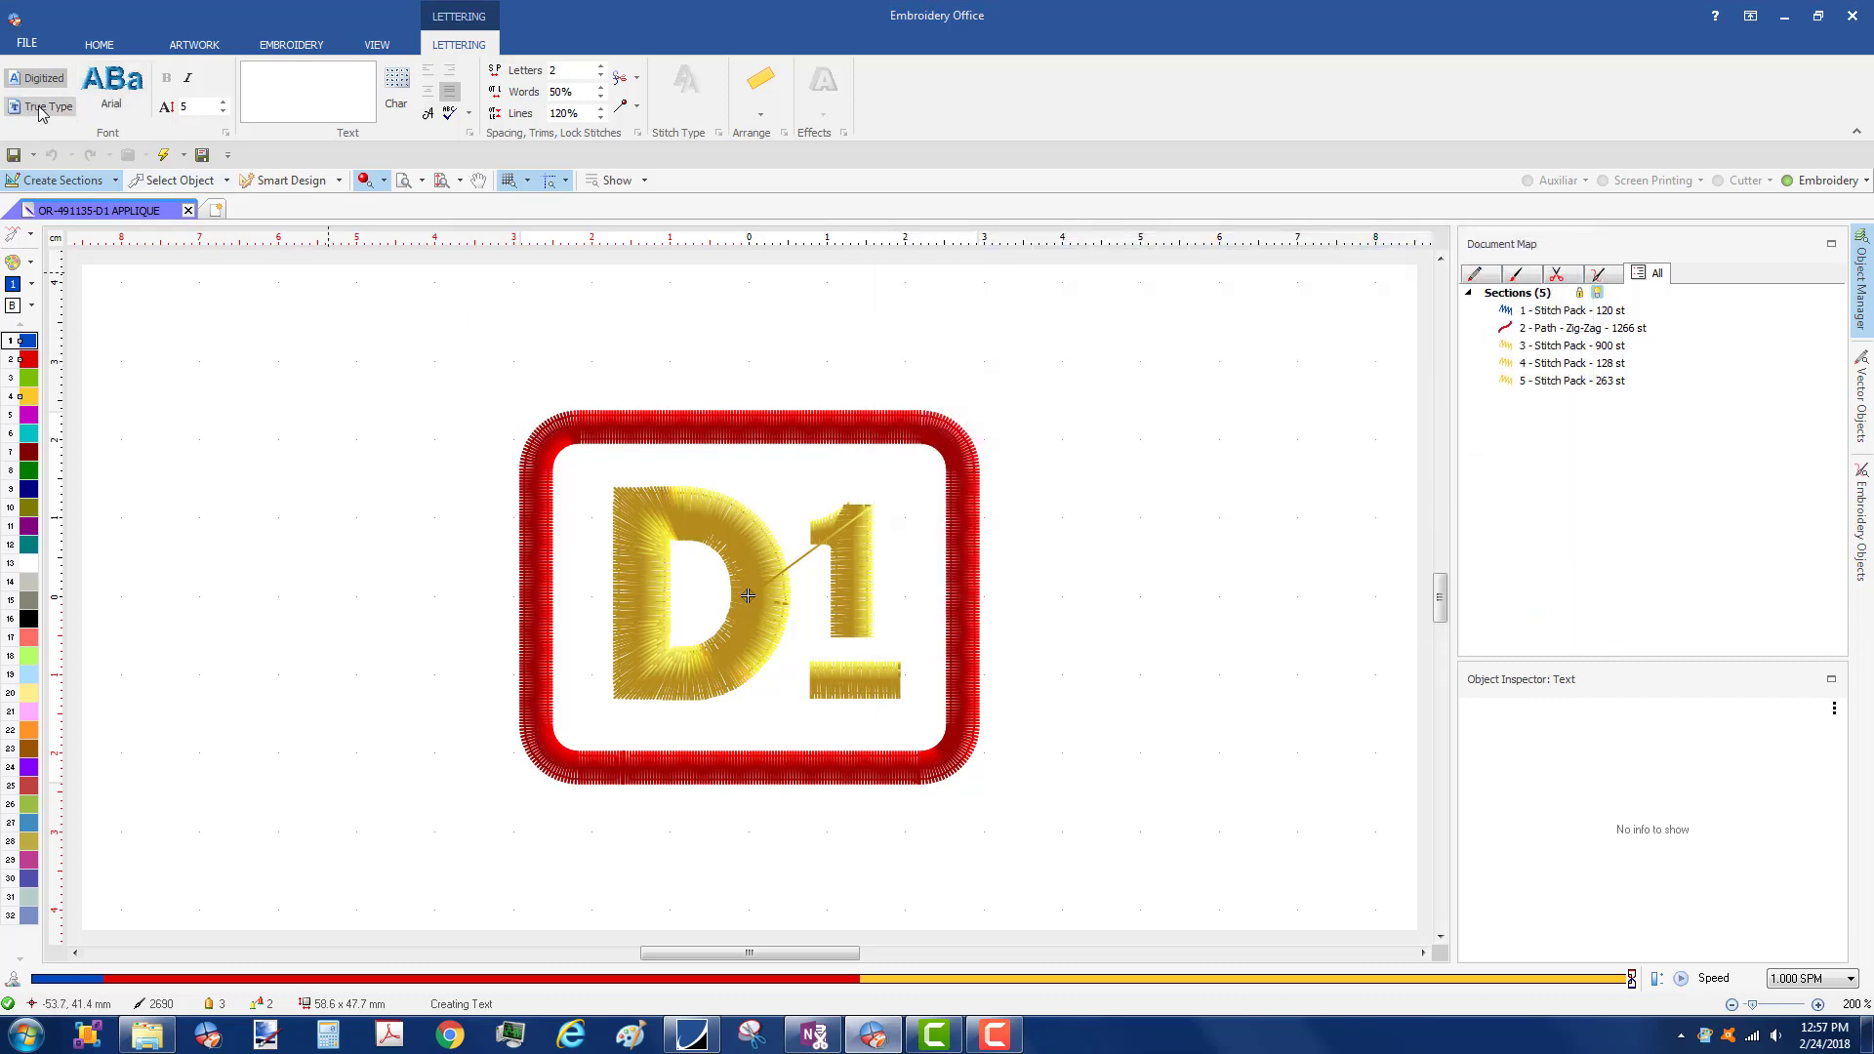
- Switch the lettering to True Type, choose Comic Sans MS from the script (cursive) fonts, and enter the text "Adding true type fonts"
left_click(44, 107)
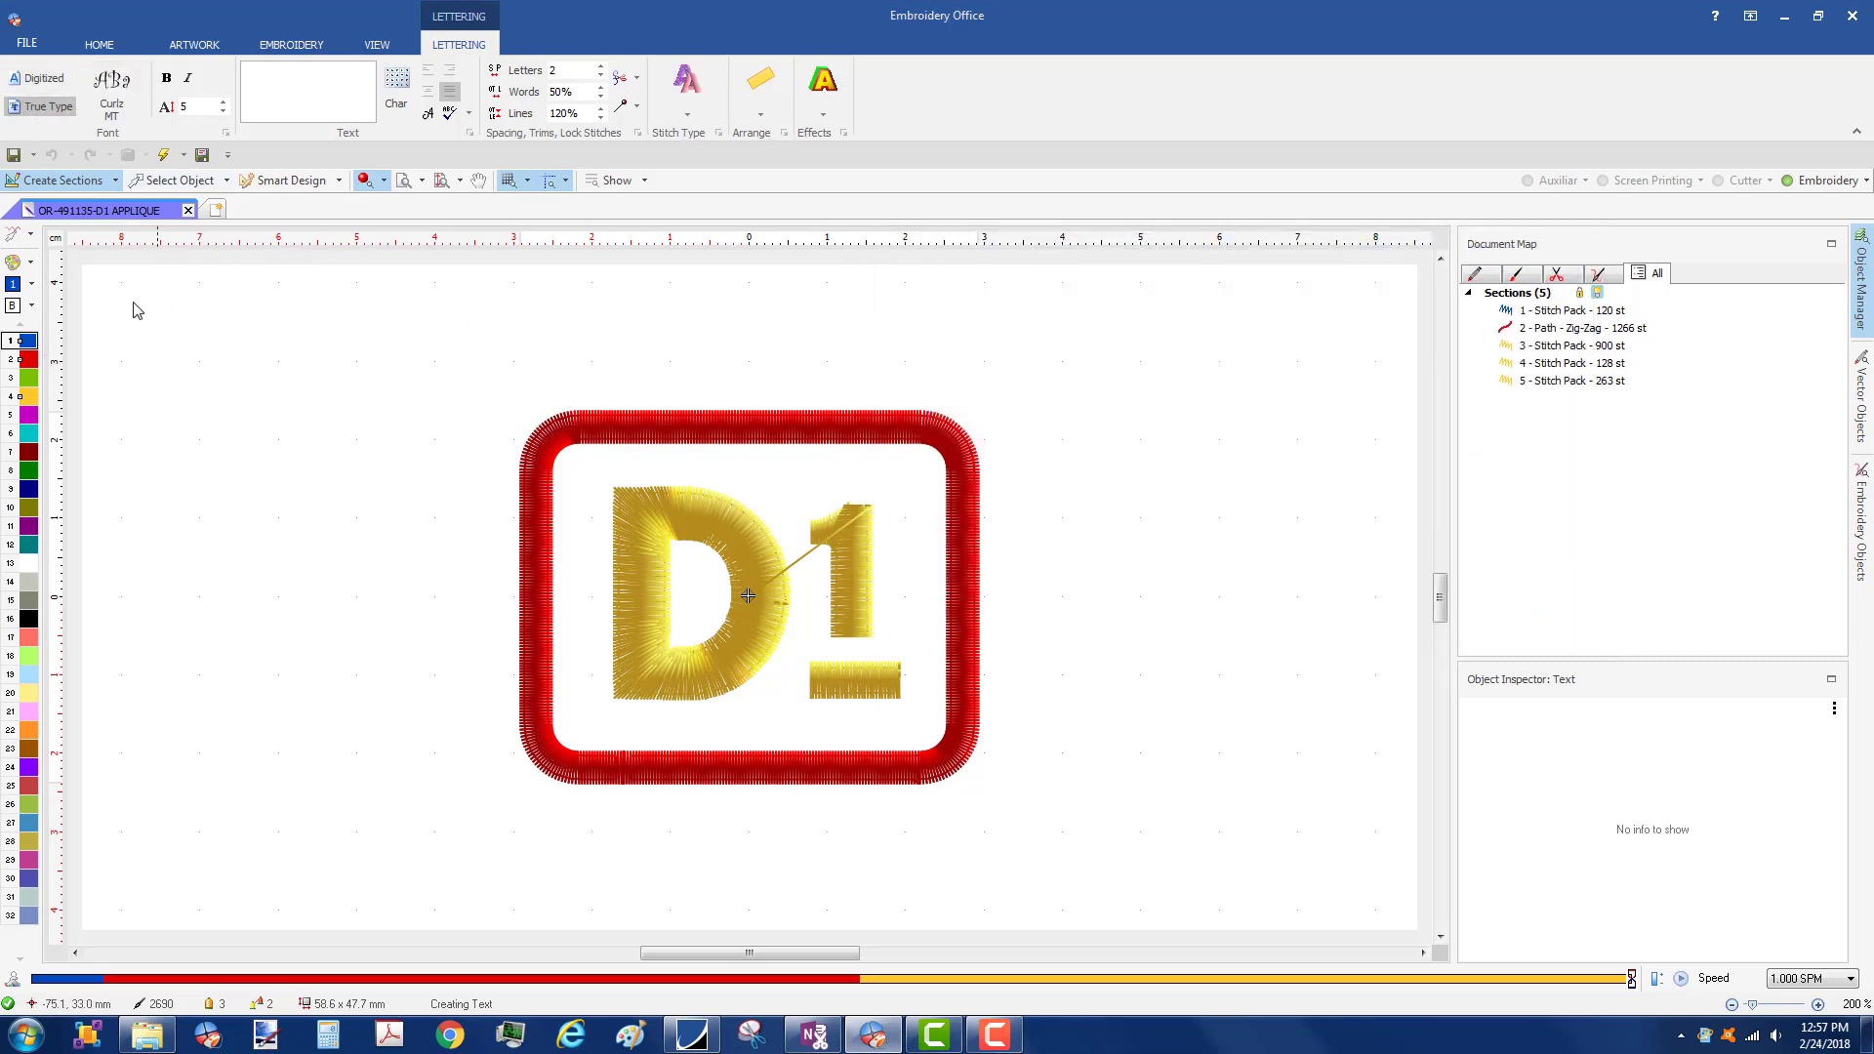
left_click(112, 98)
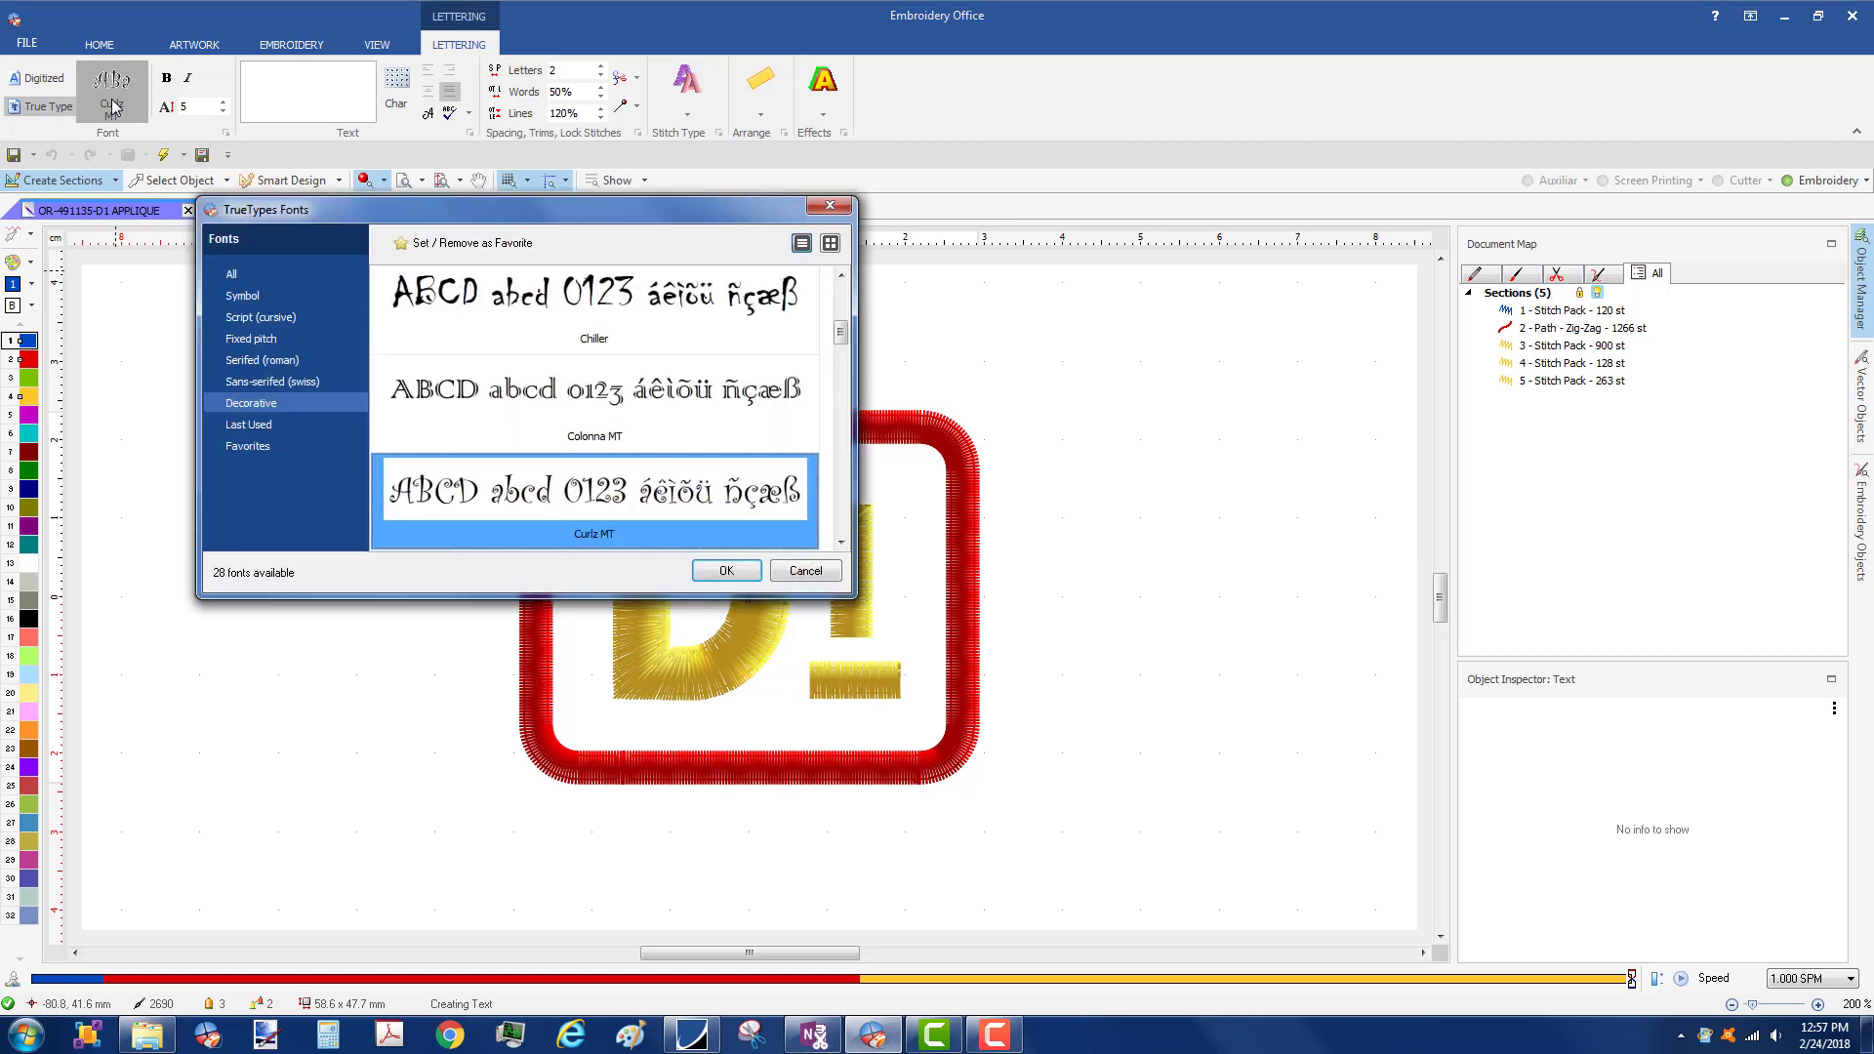
left_click_drag(838, 333, 835, 404)
left_click(263, 364)
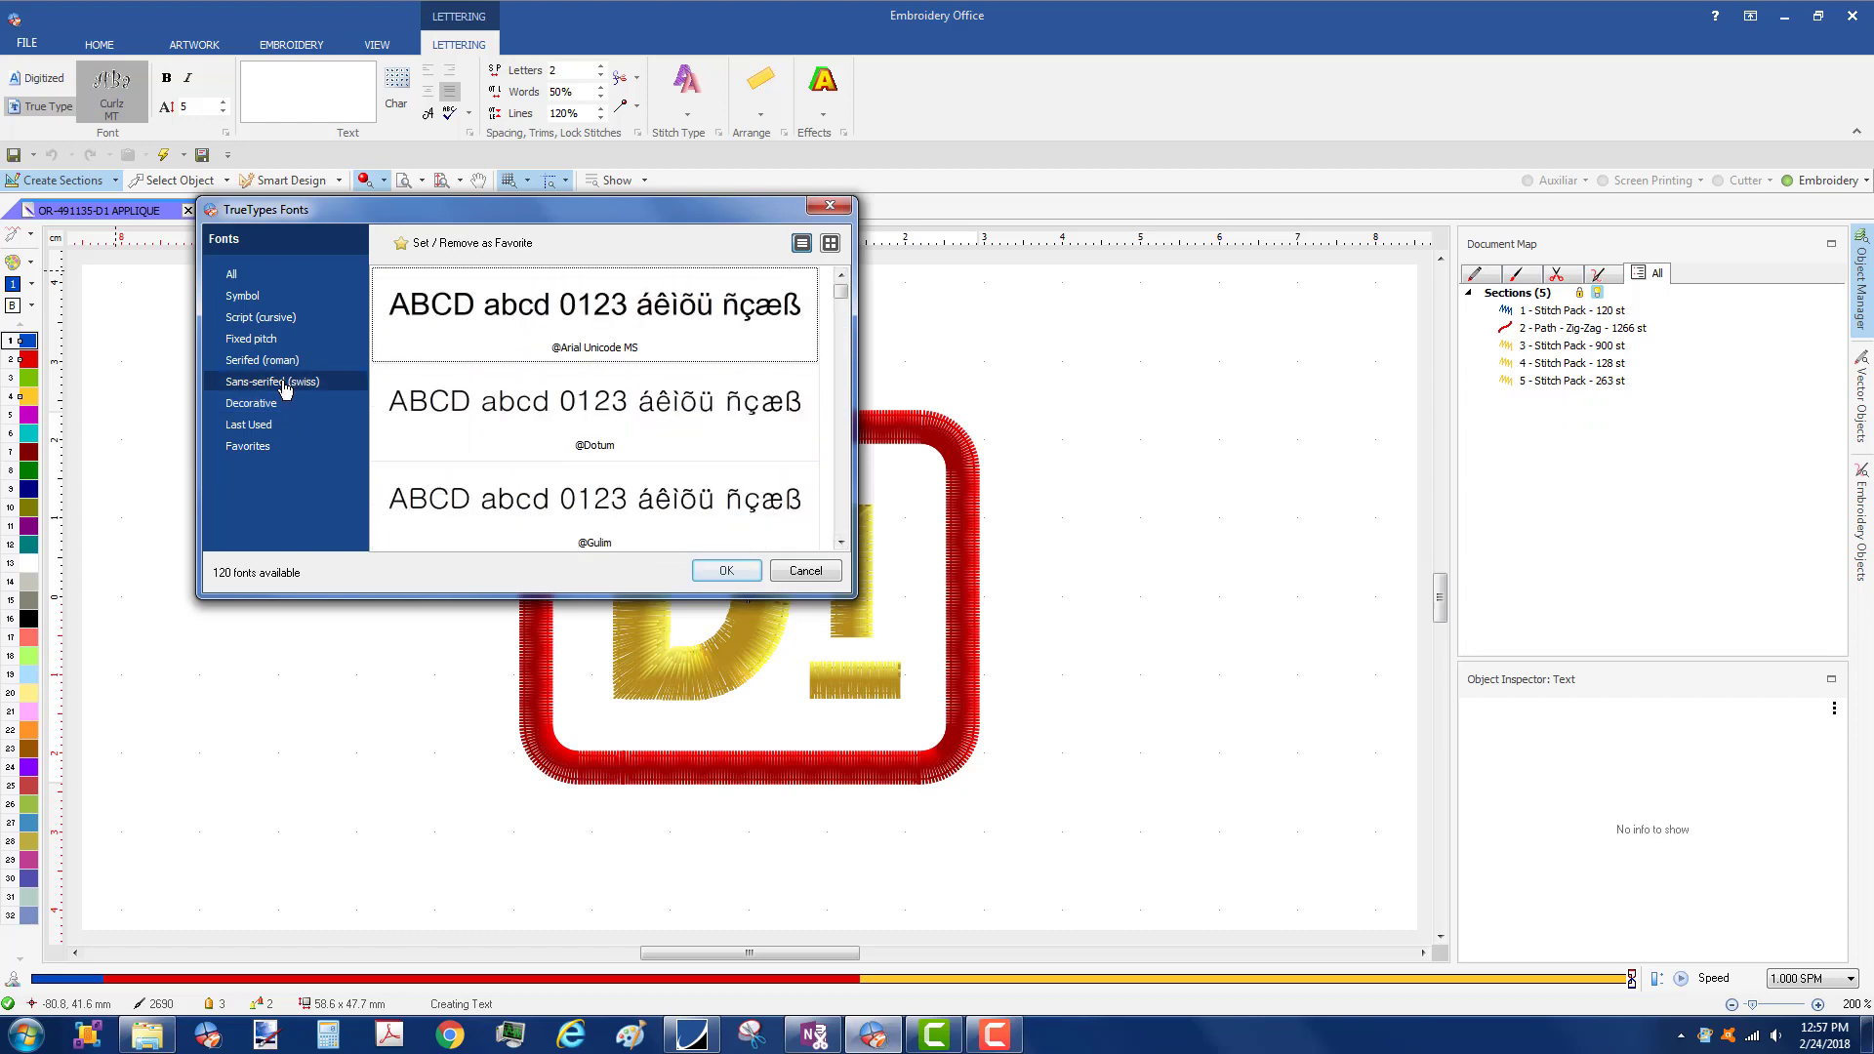
left_click(250, 340)
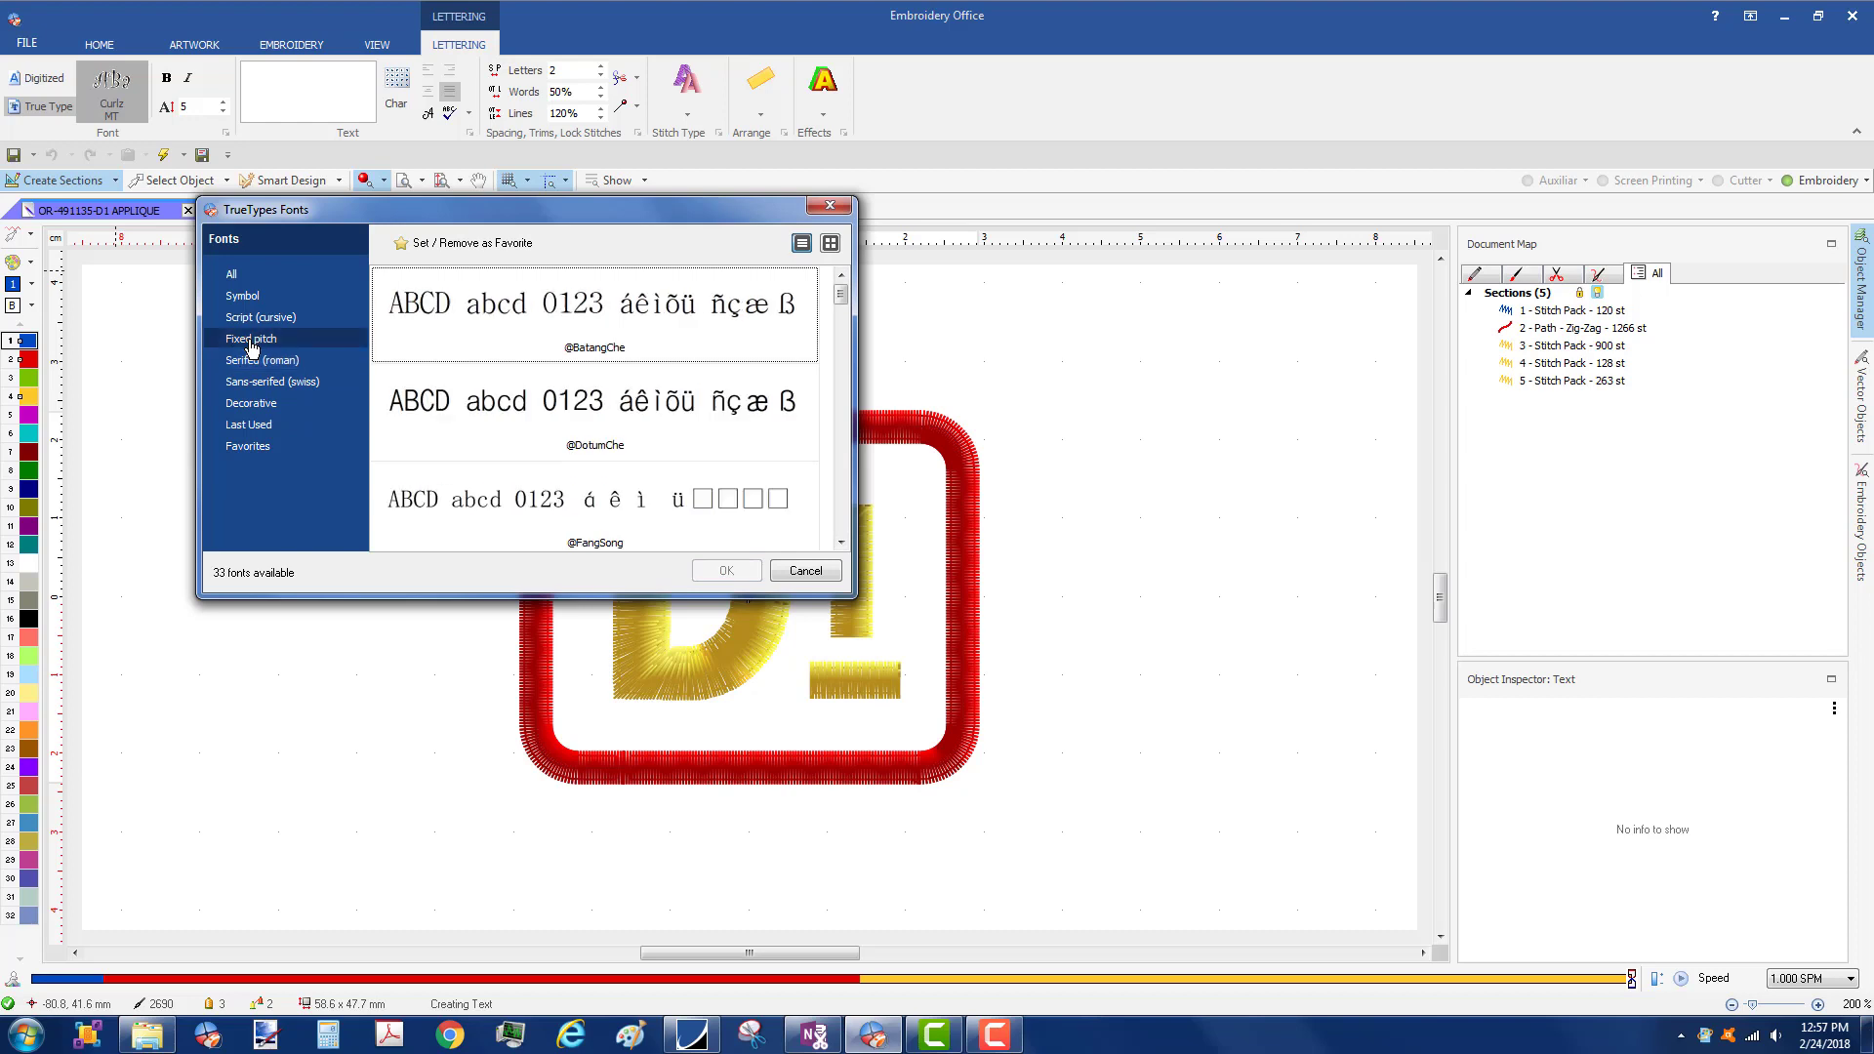
left_click(243, 323)
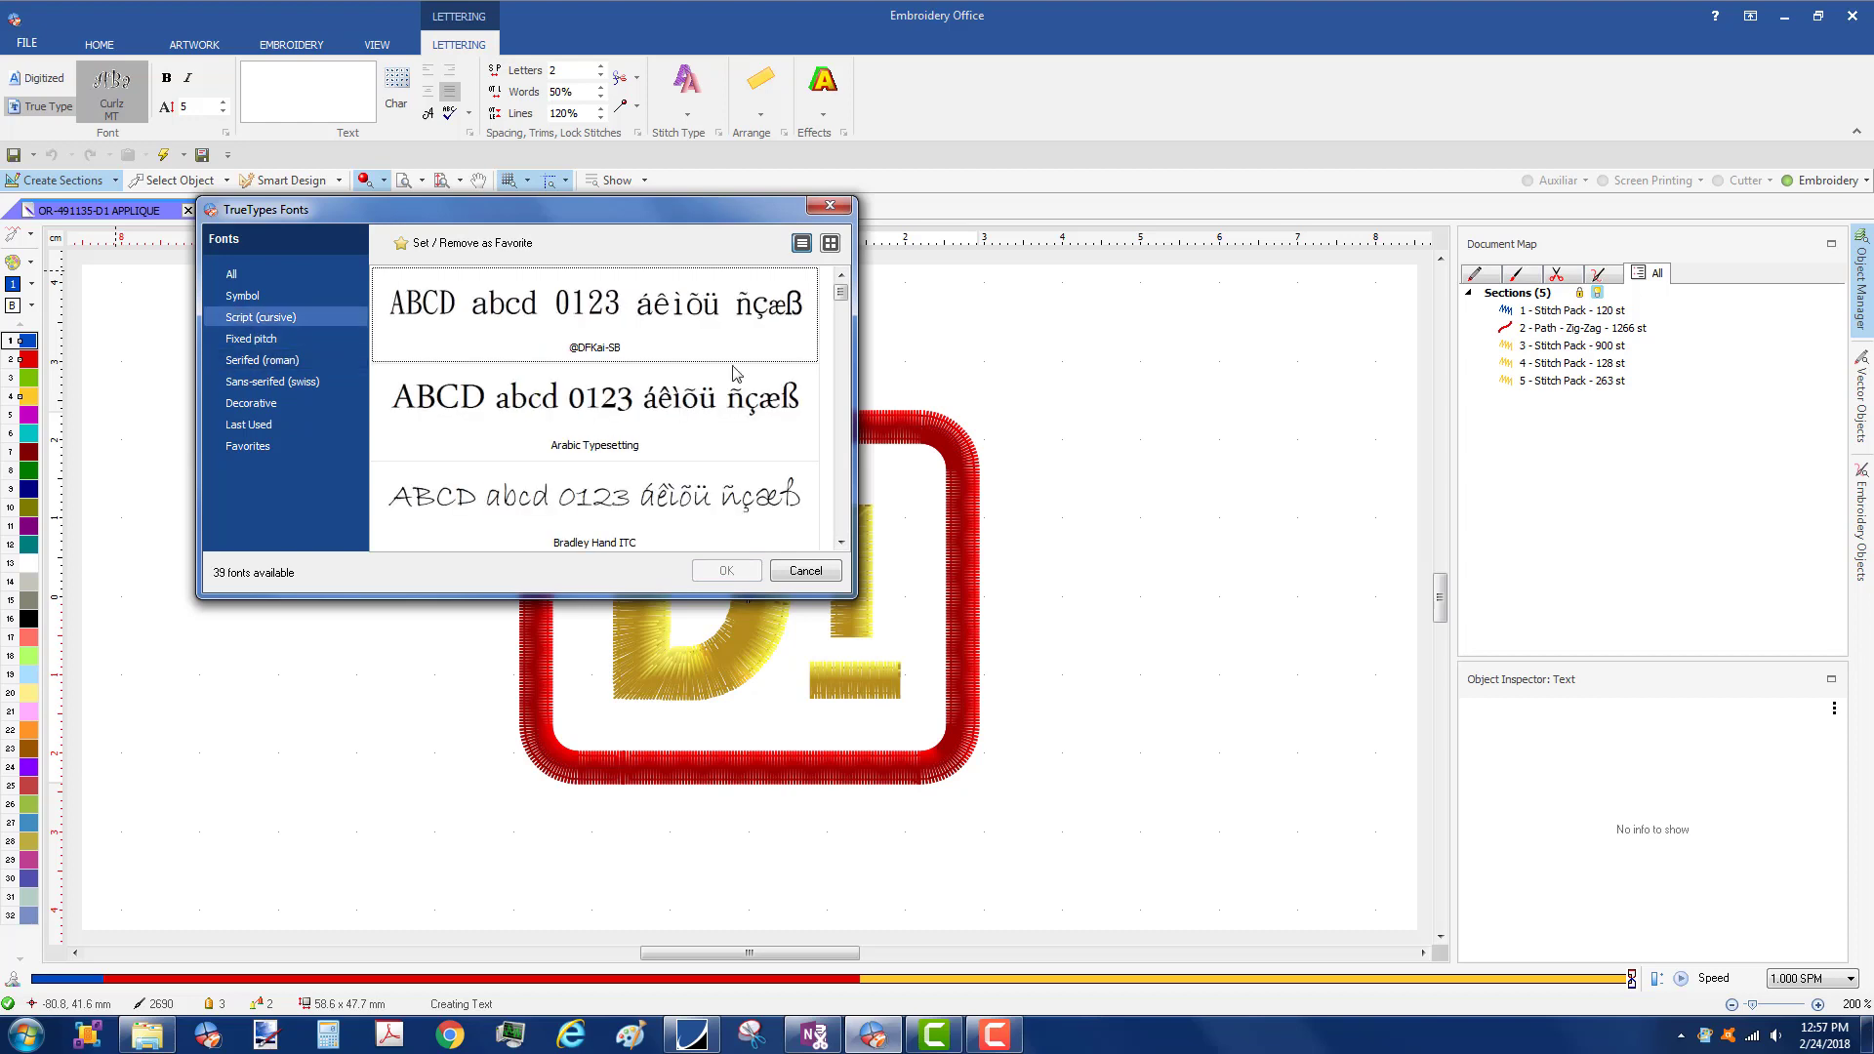
left_click_drag(840, 295, 838, 323)
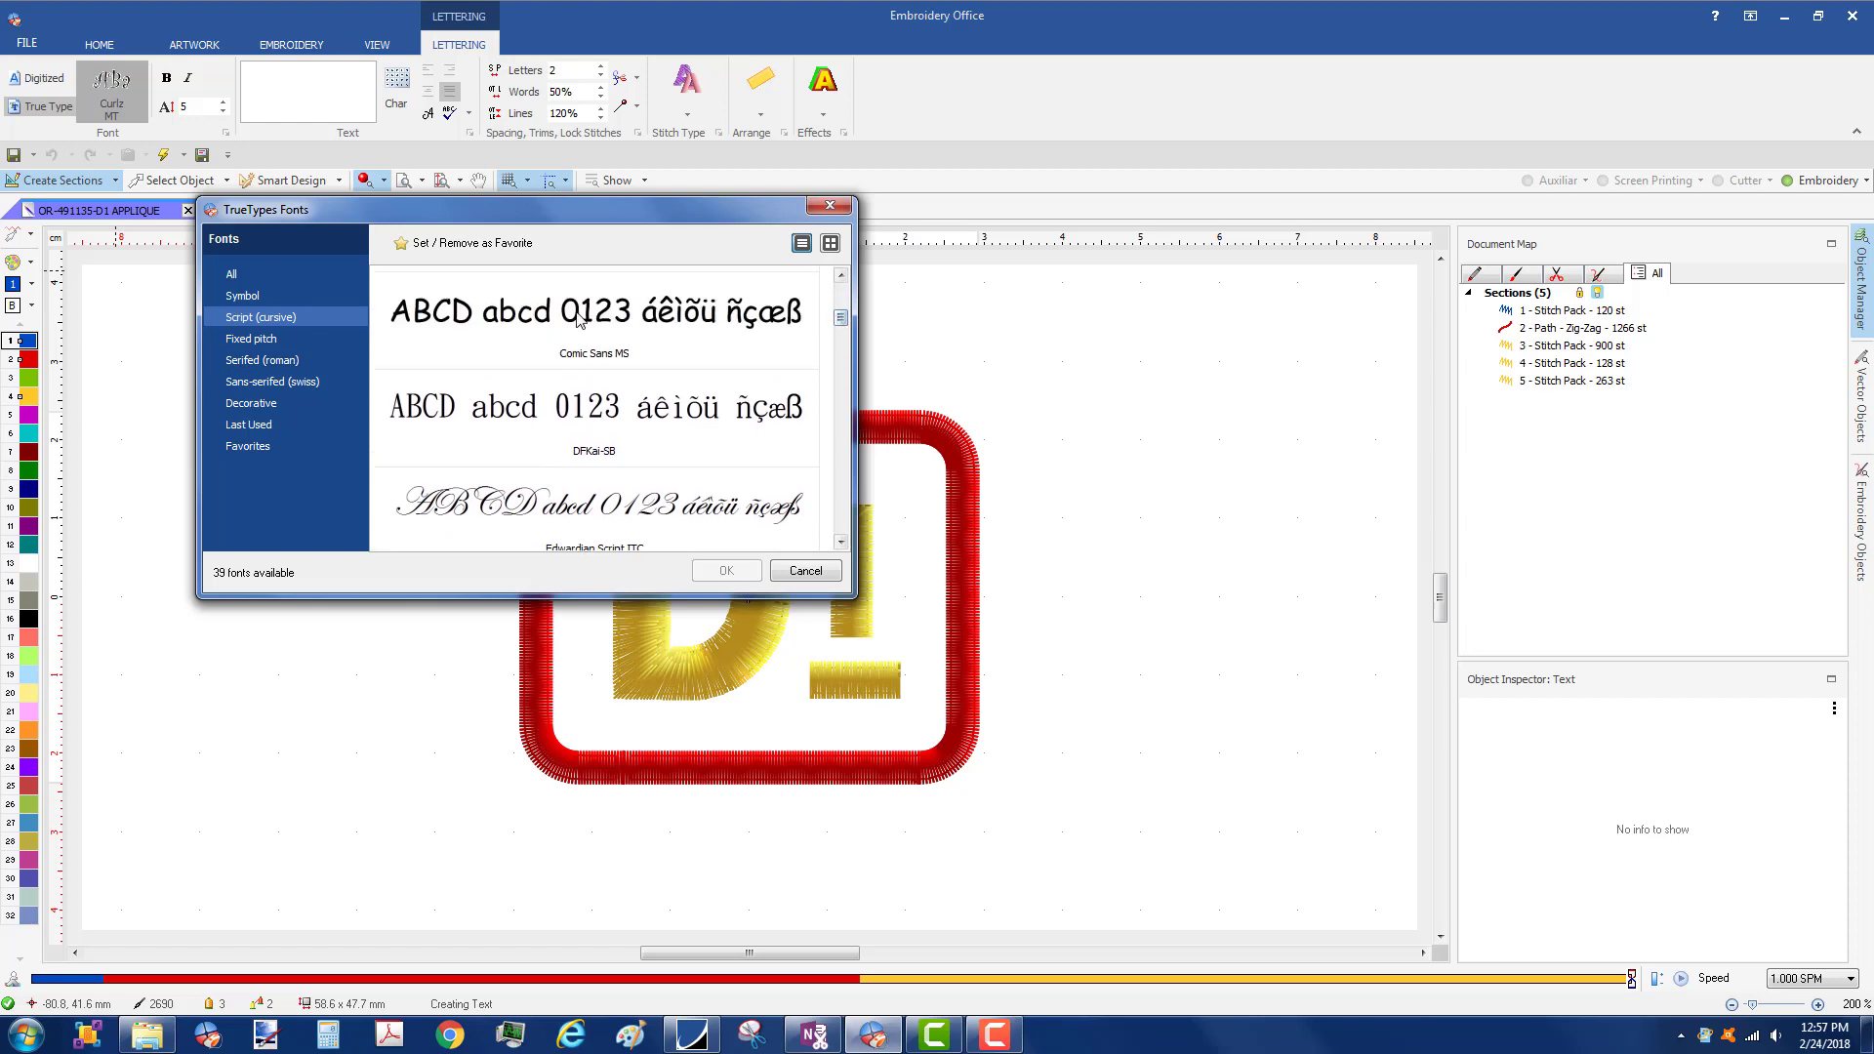
left_click(705, 285)
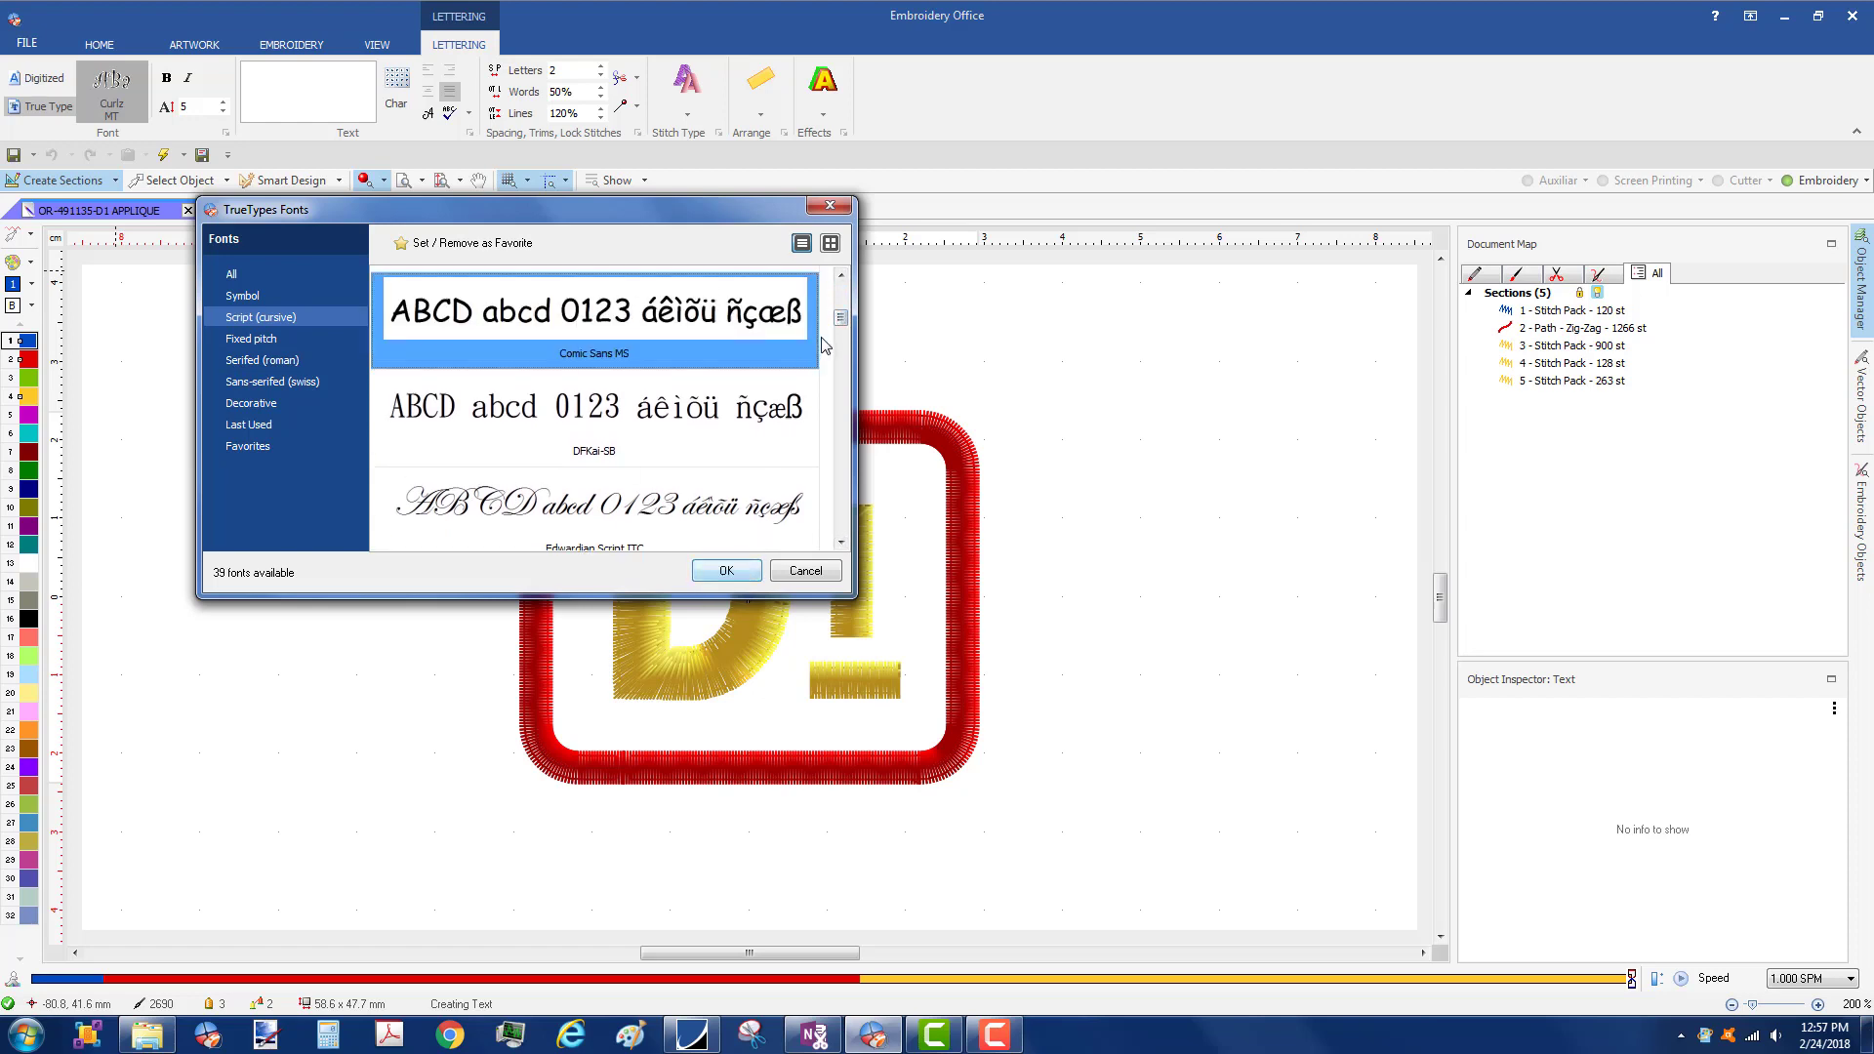
left_click(726, 571)
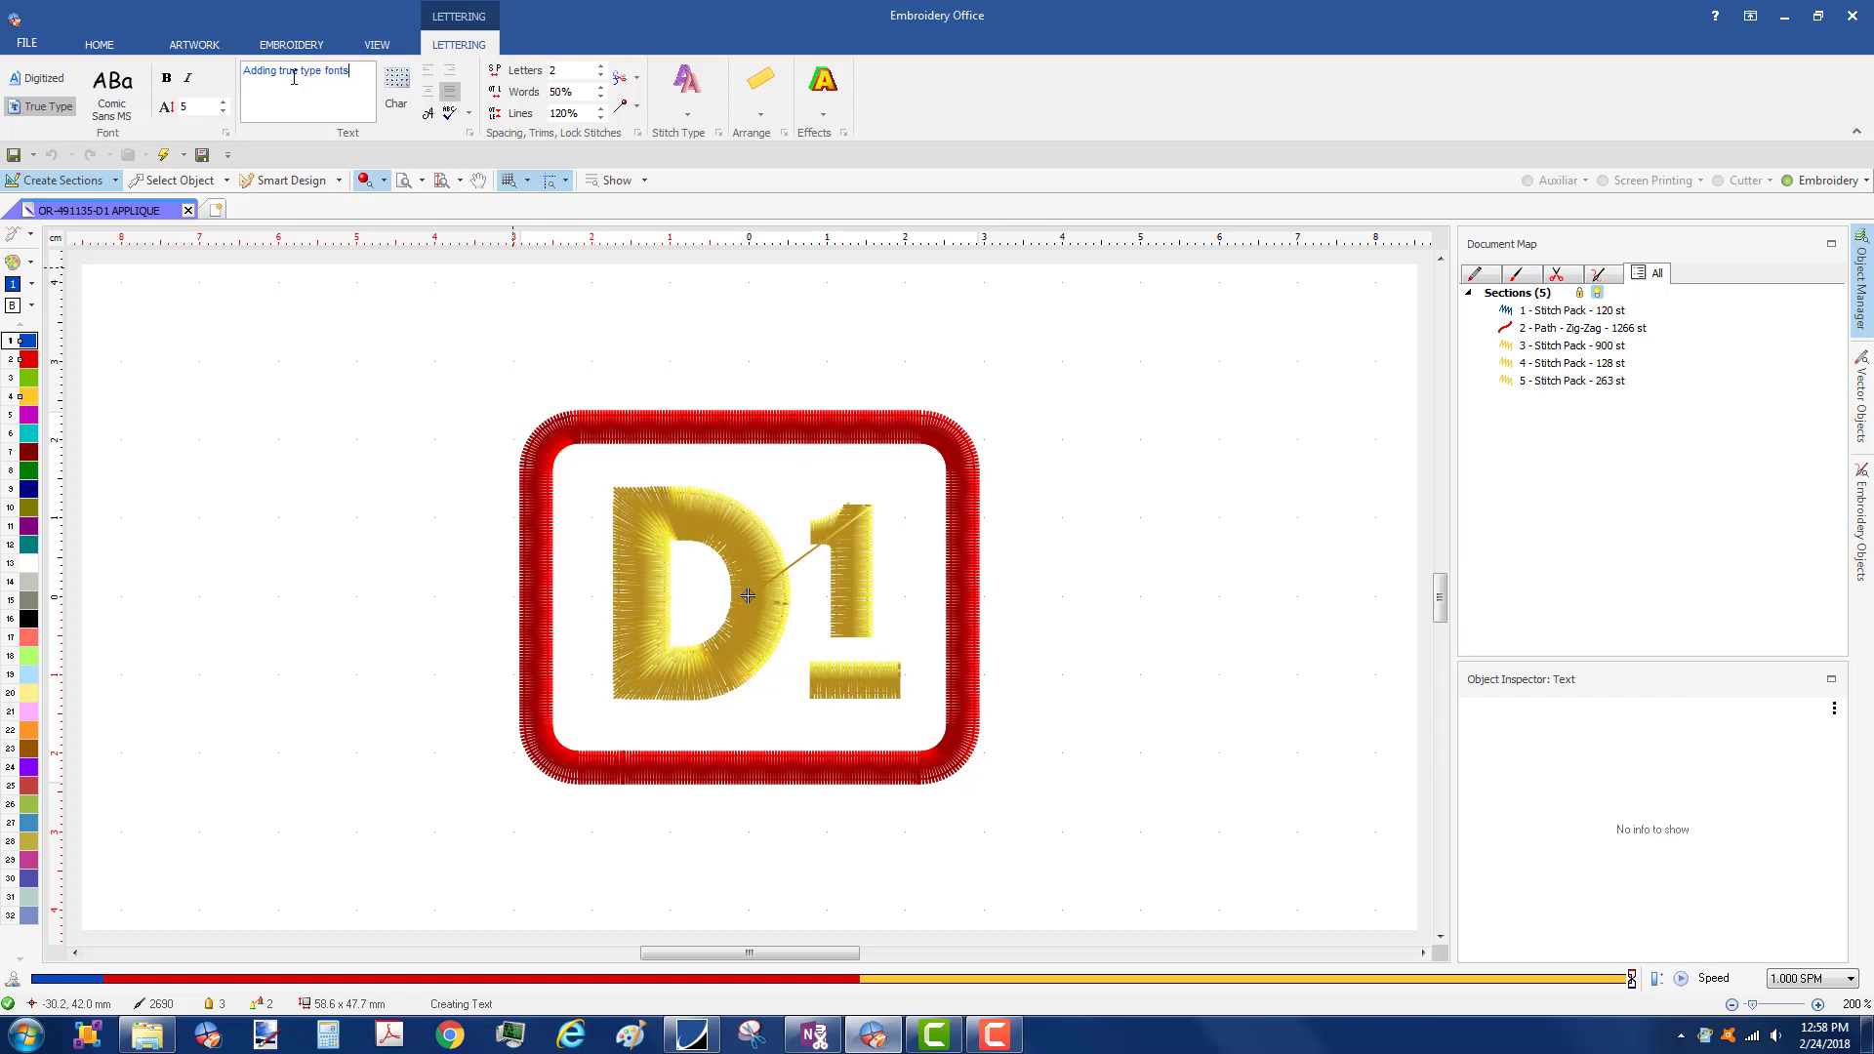
- Give the lettering the Upper arc arrangement and place it over the D1 applique design
left_click(766, 120)
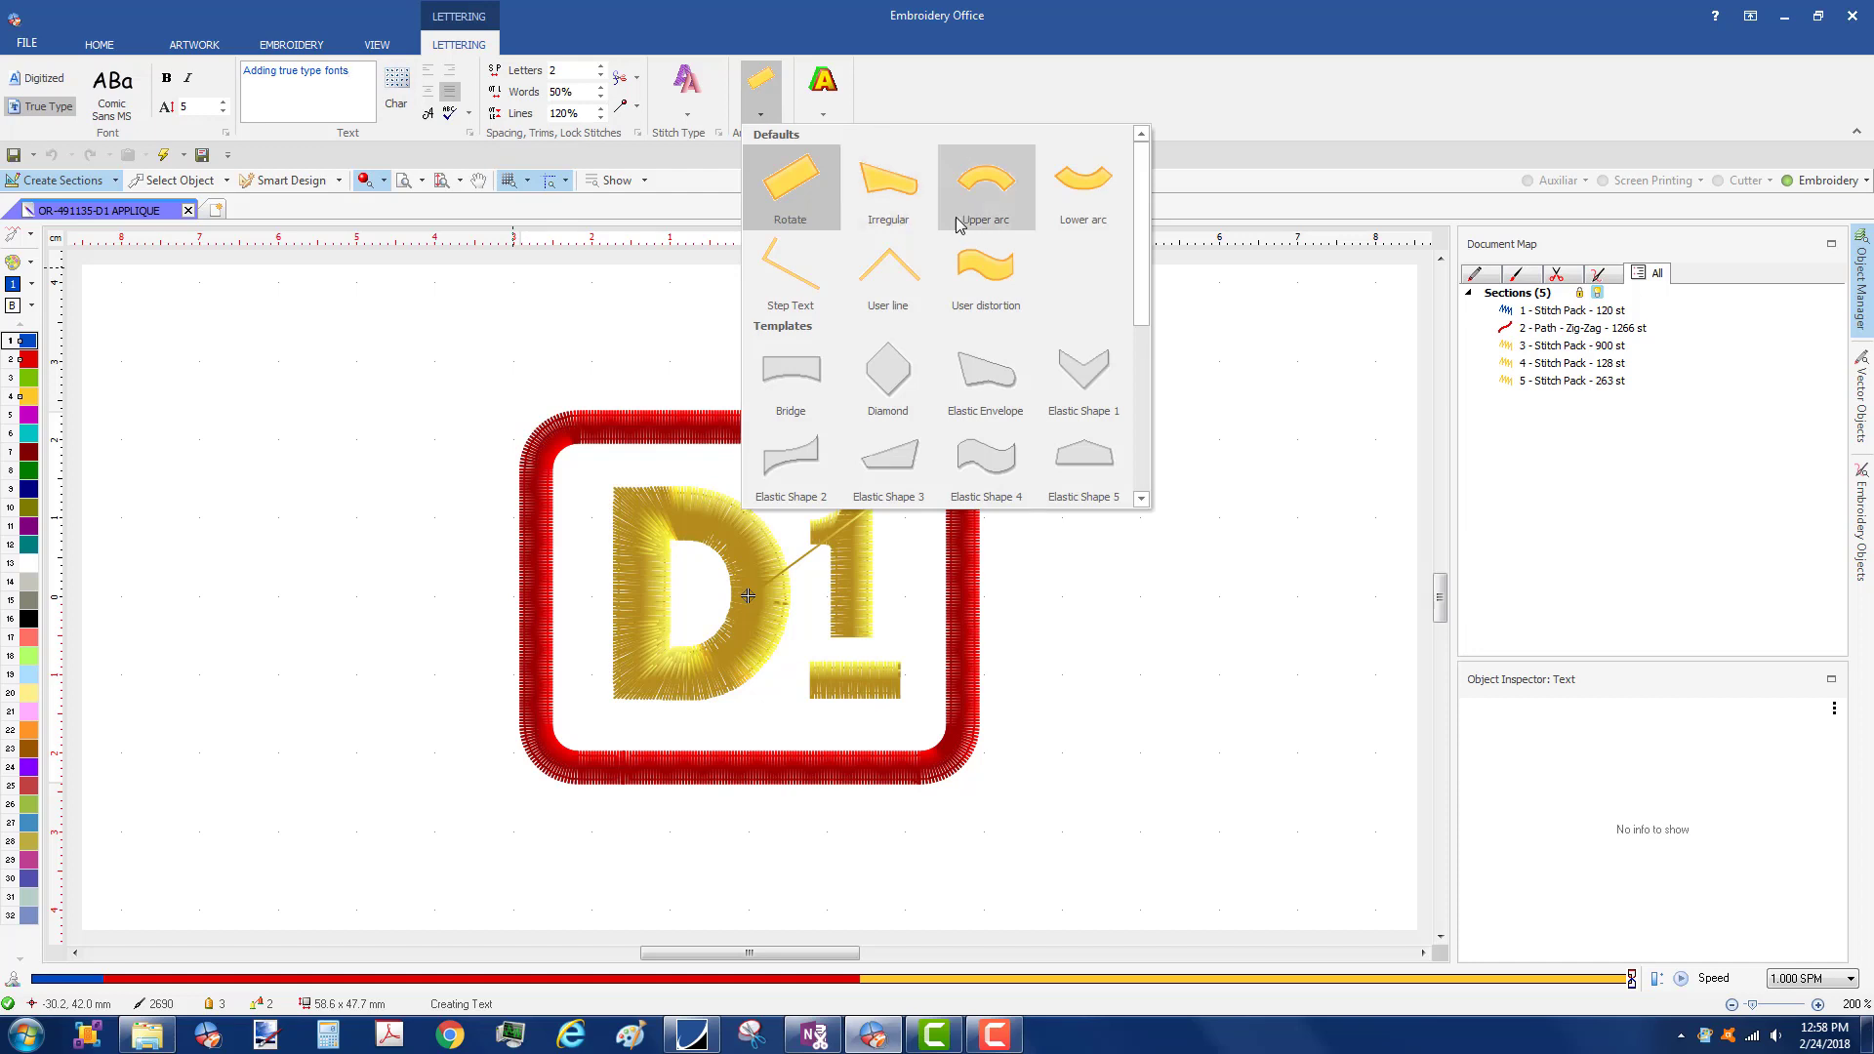
left_click(988, 201)
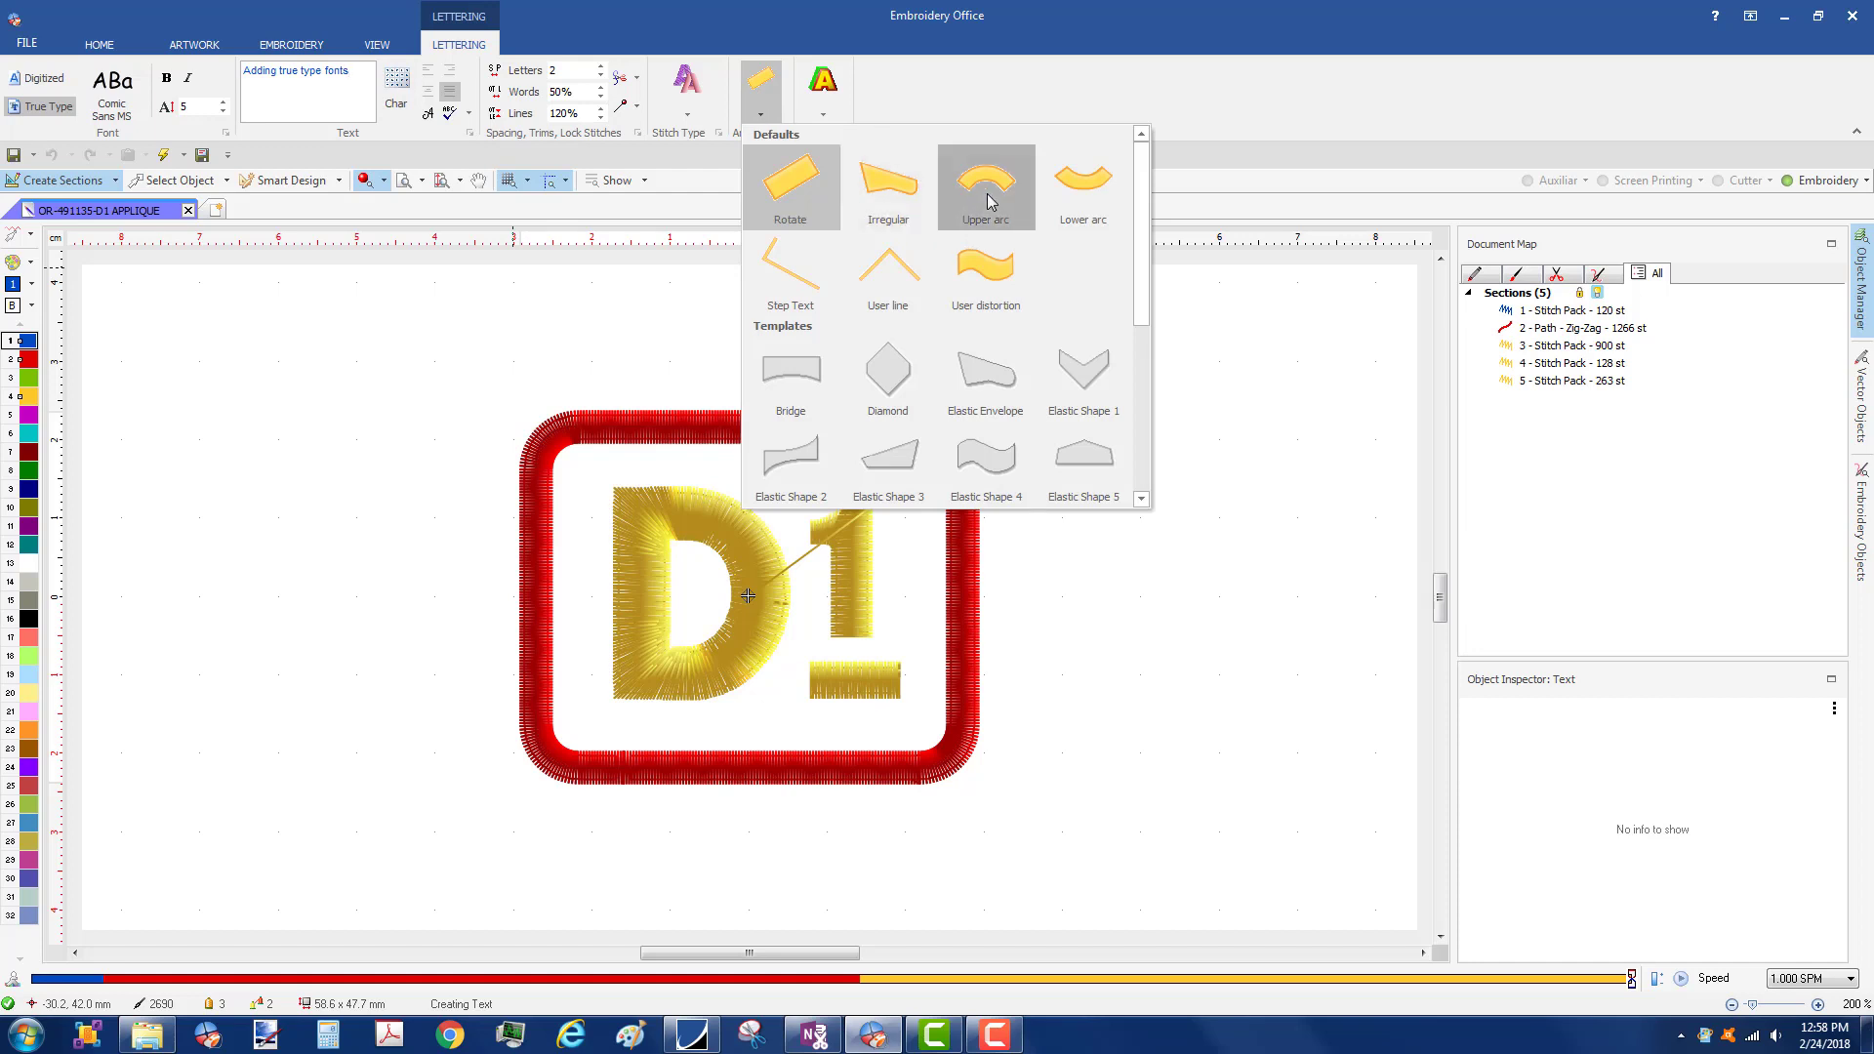
left_click(1045, 376)
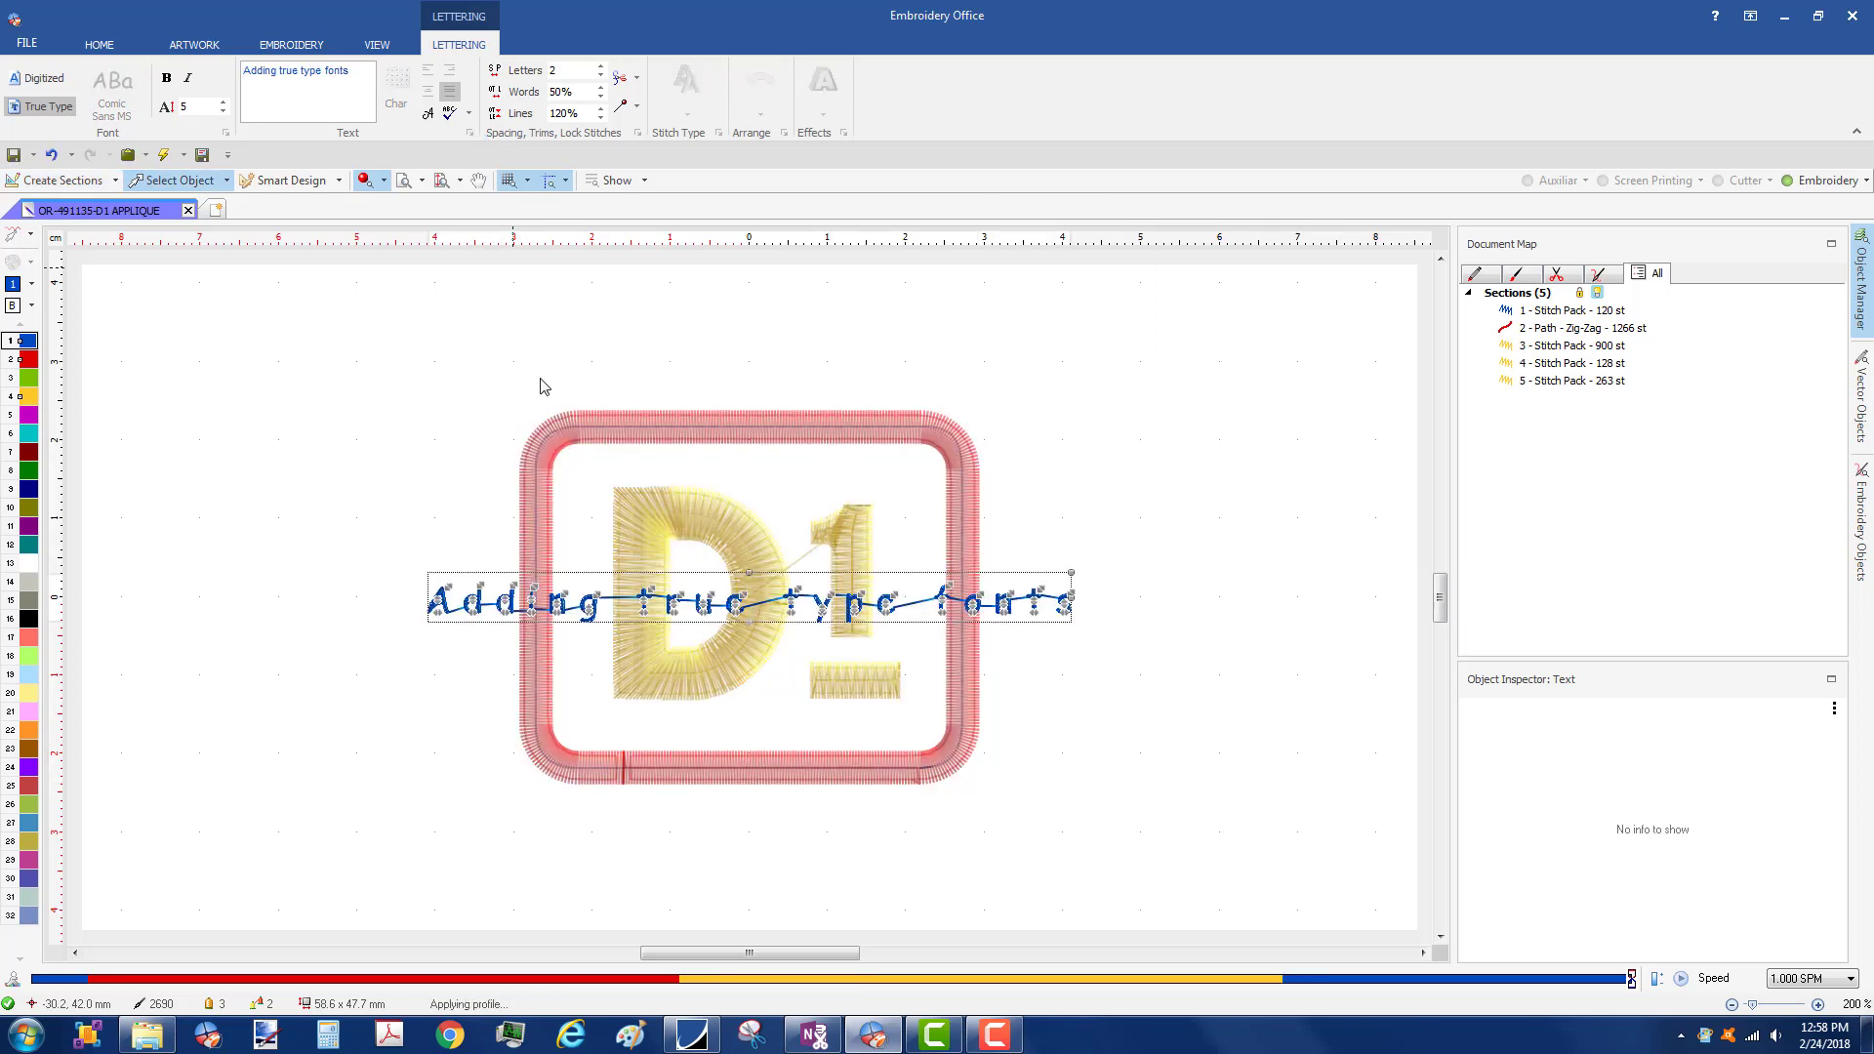
- Set the text height to 15, accepting the layout reset, and move the text above the red border
left_click(199, 110)
key("Return")
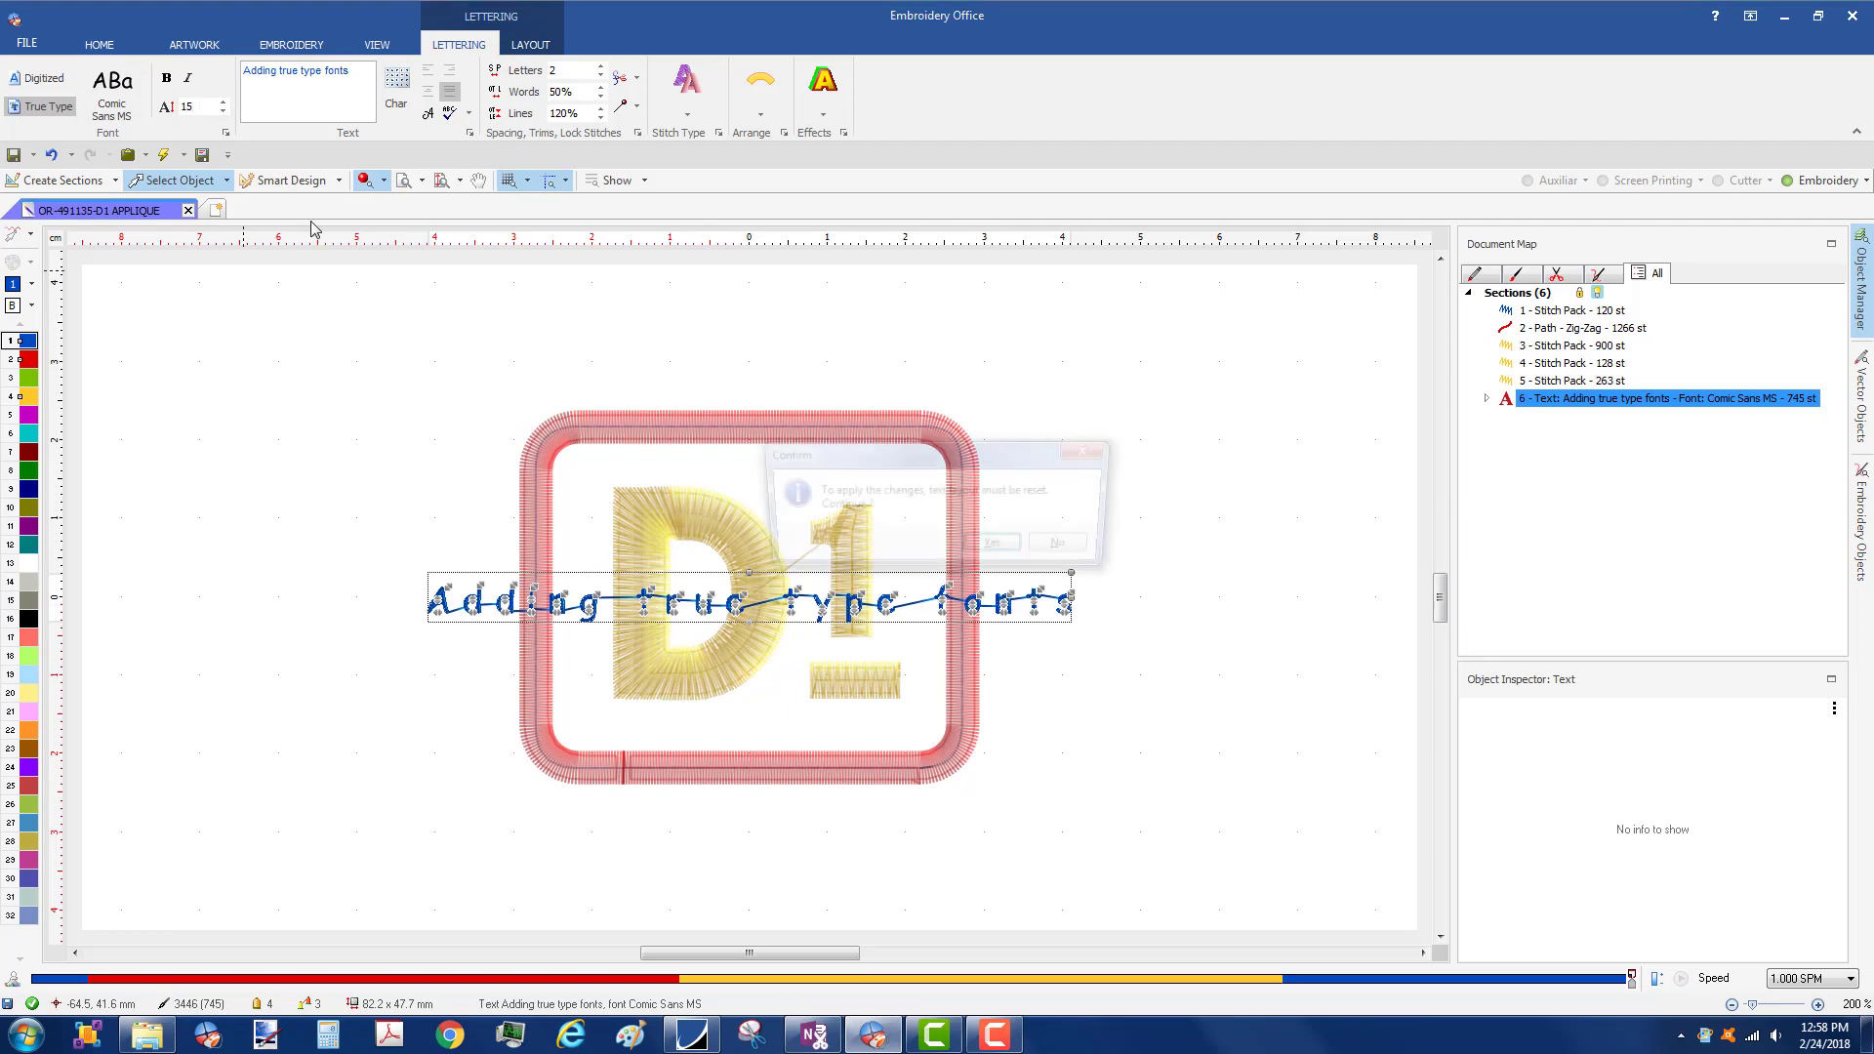
left_click(983, 556)
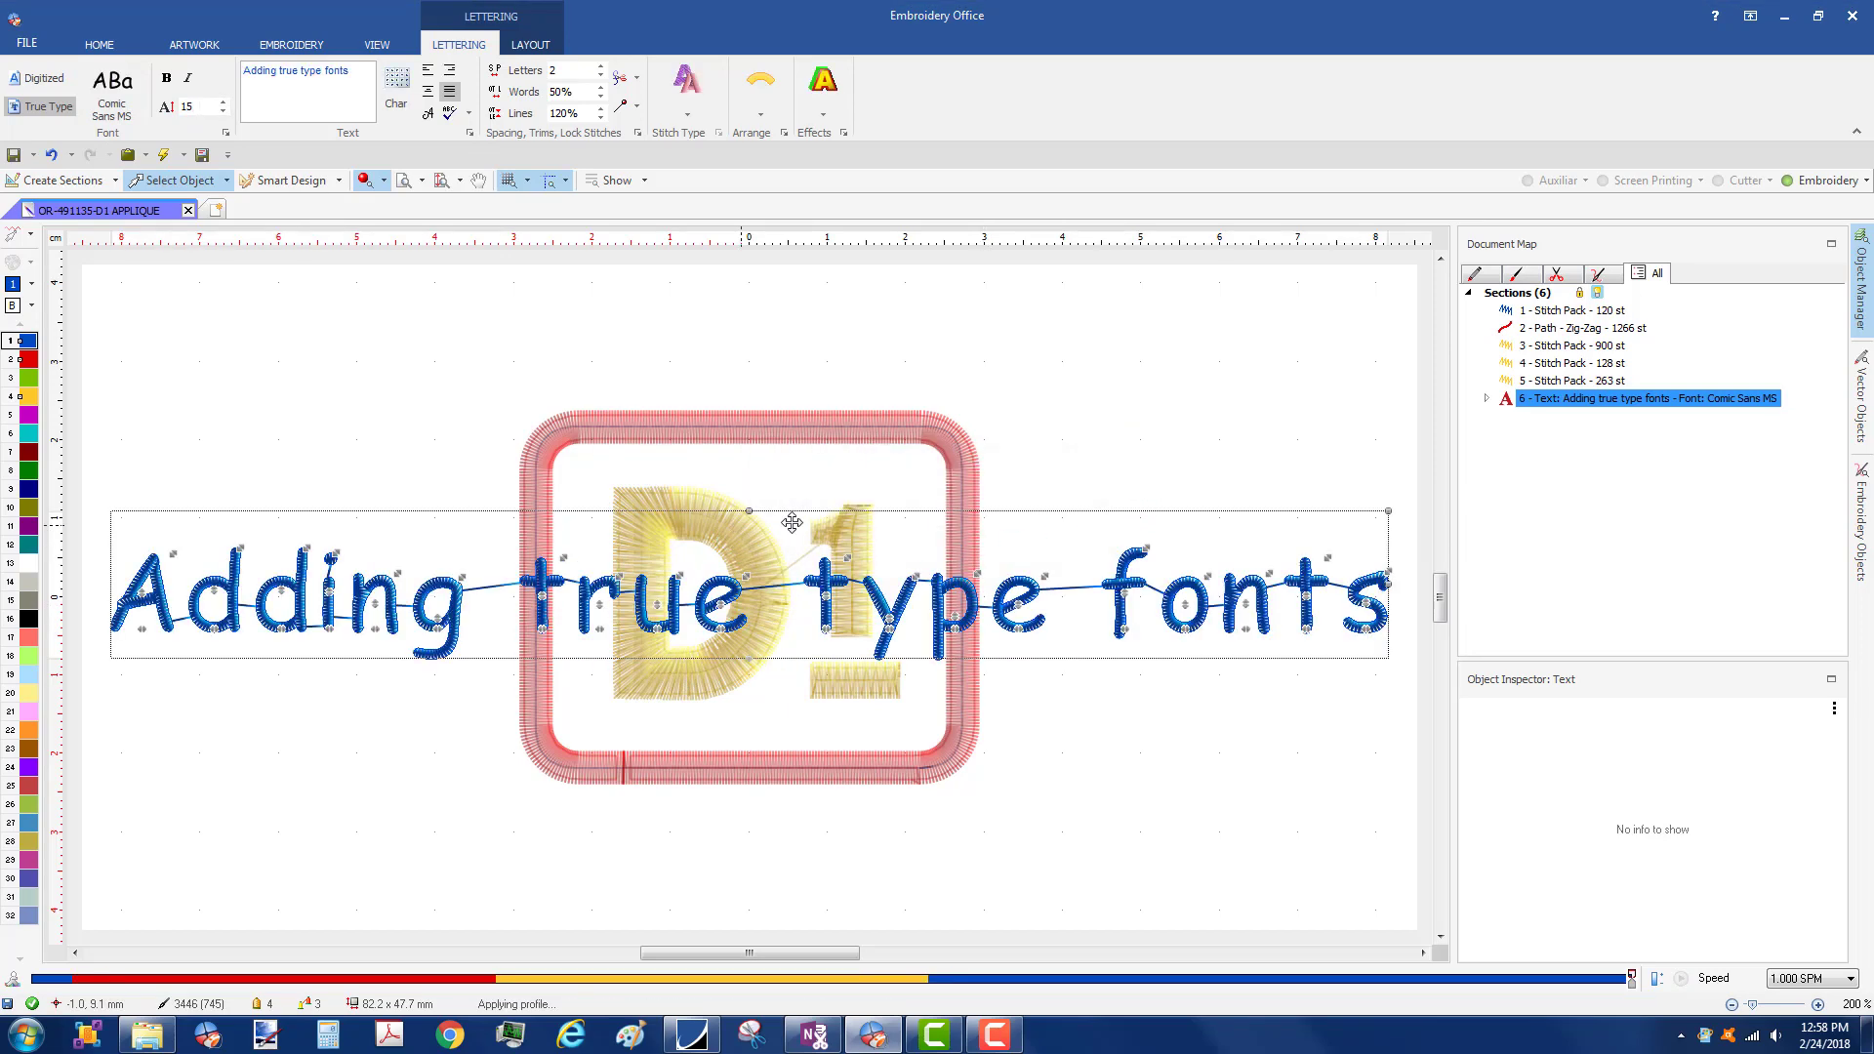
left_click_drag(790, 508, 786, 277)
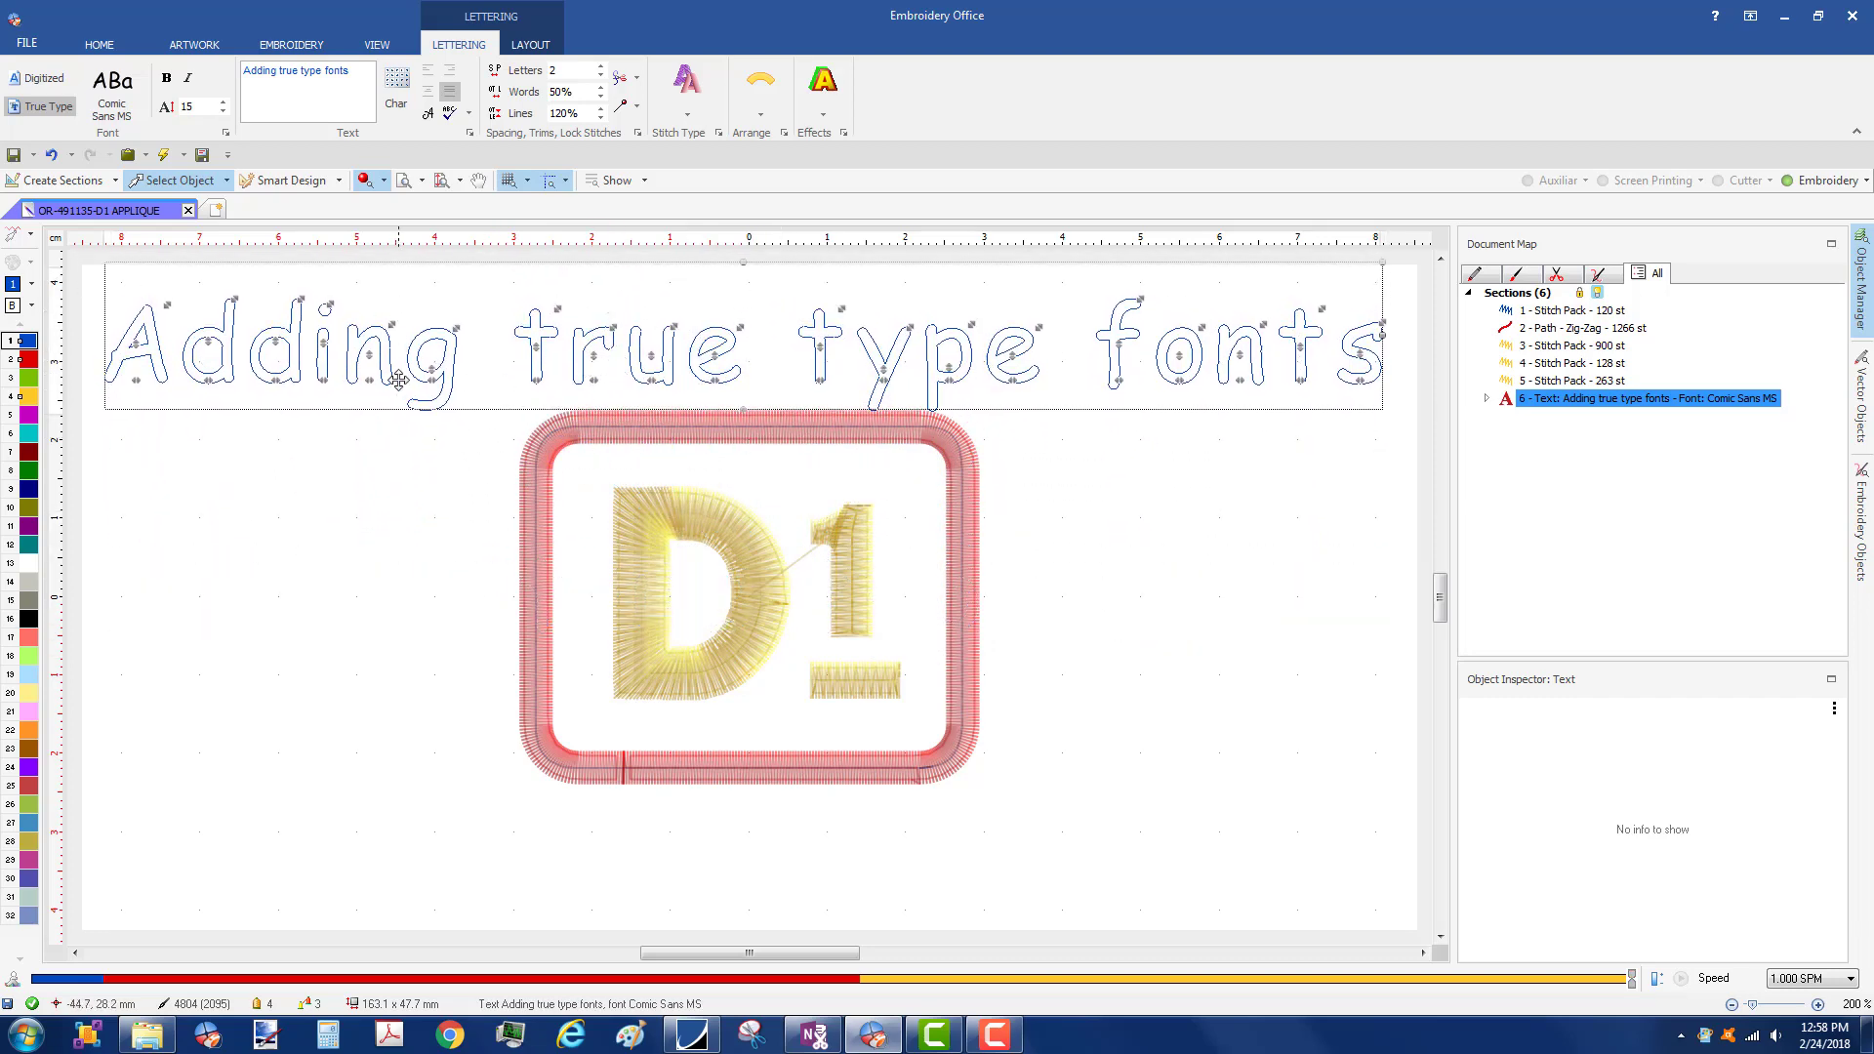
- Set the letter spacing to 1 and the word spacing to 40%, and reprocess the text into stitches
left_click(449, 113)
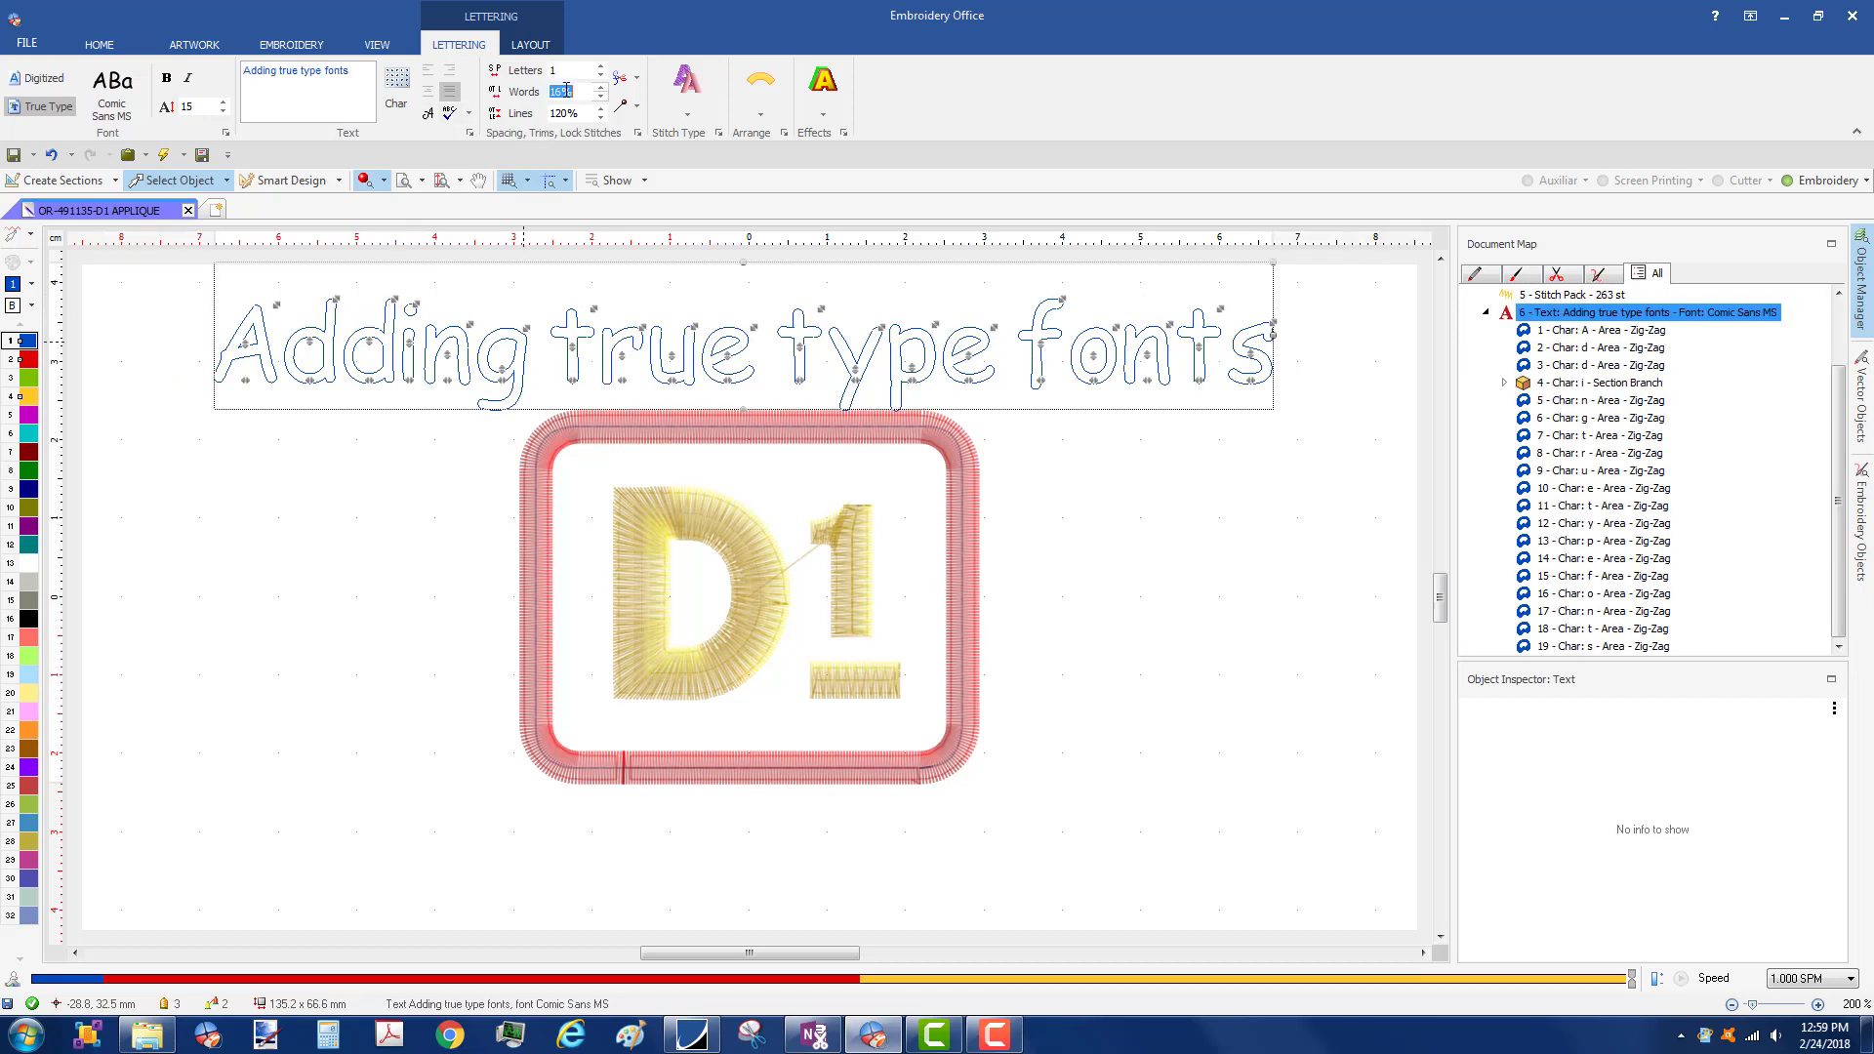
key("Return")
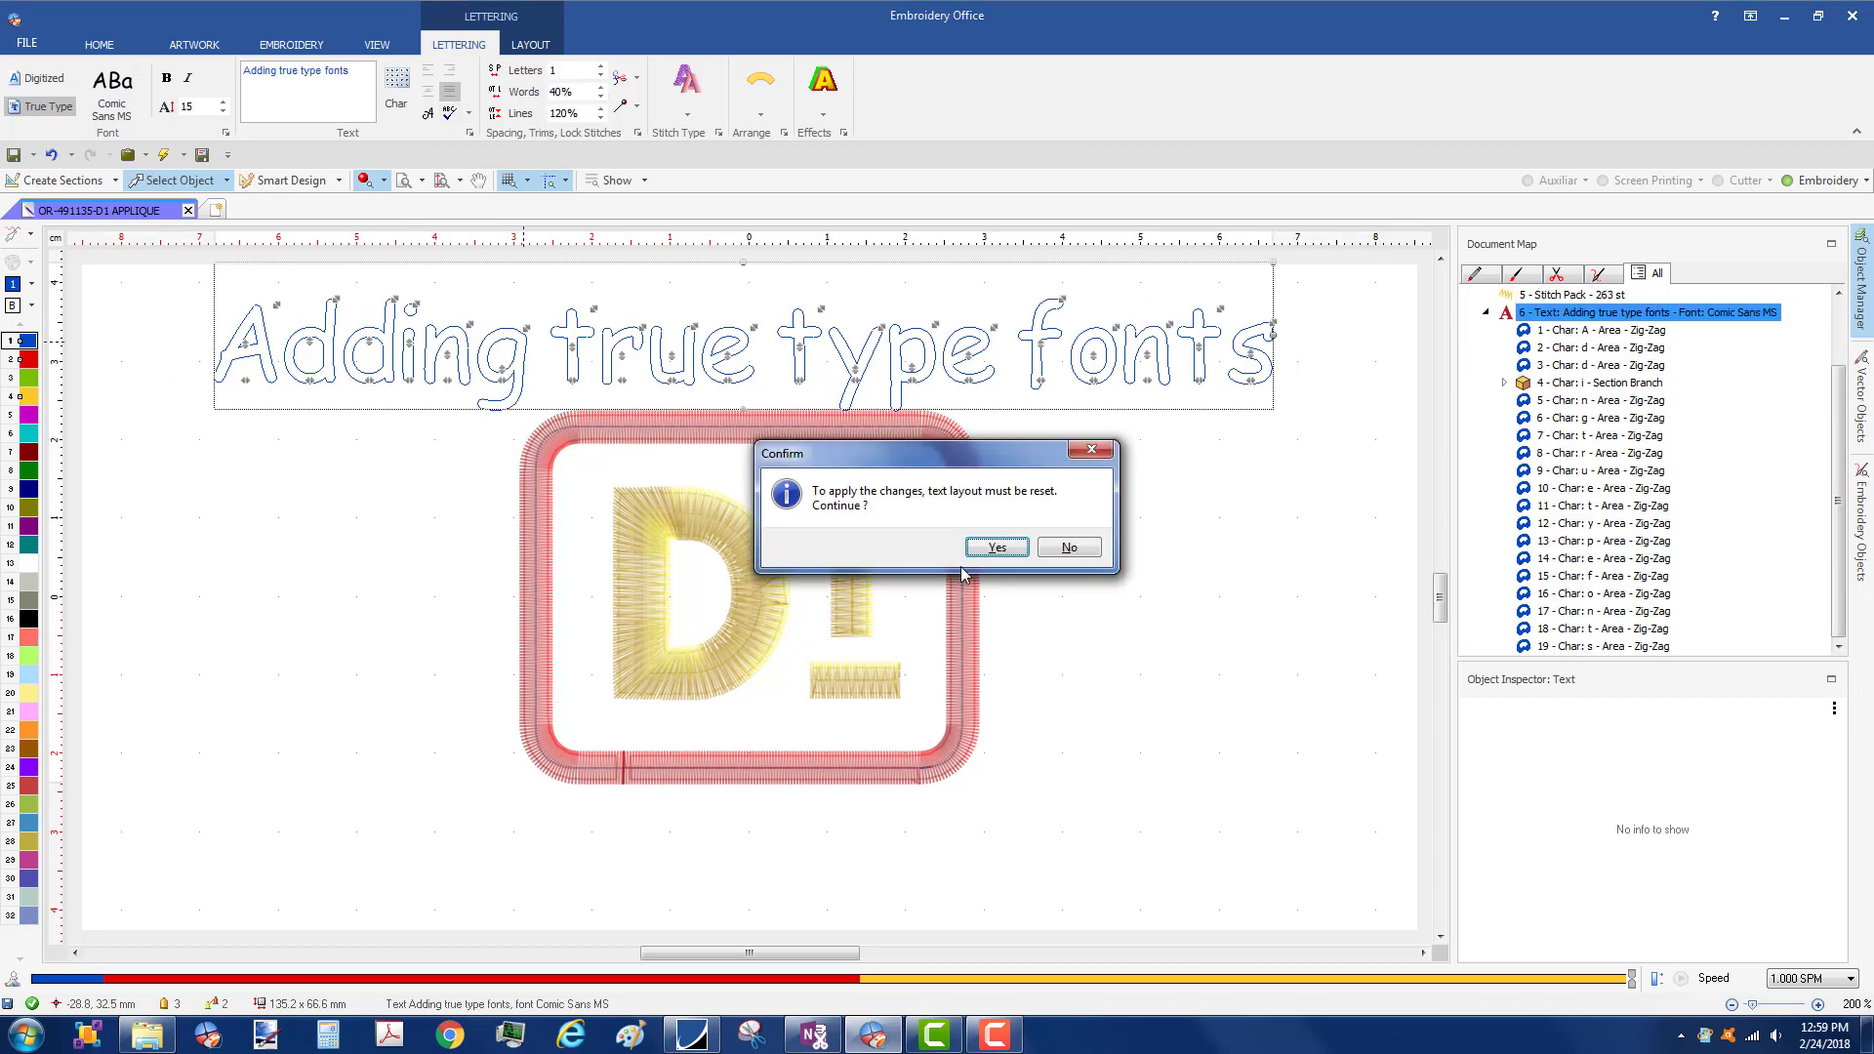
left_click(996, 547)
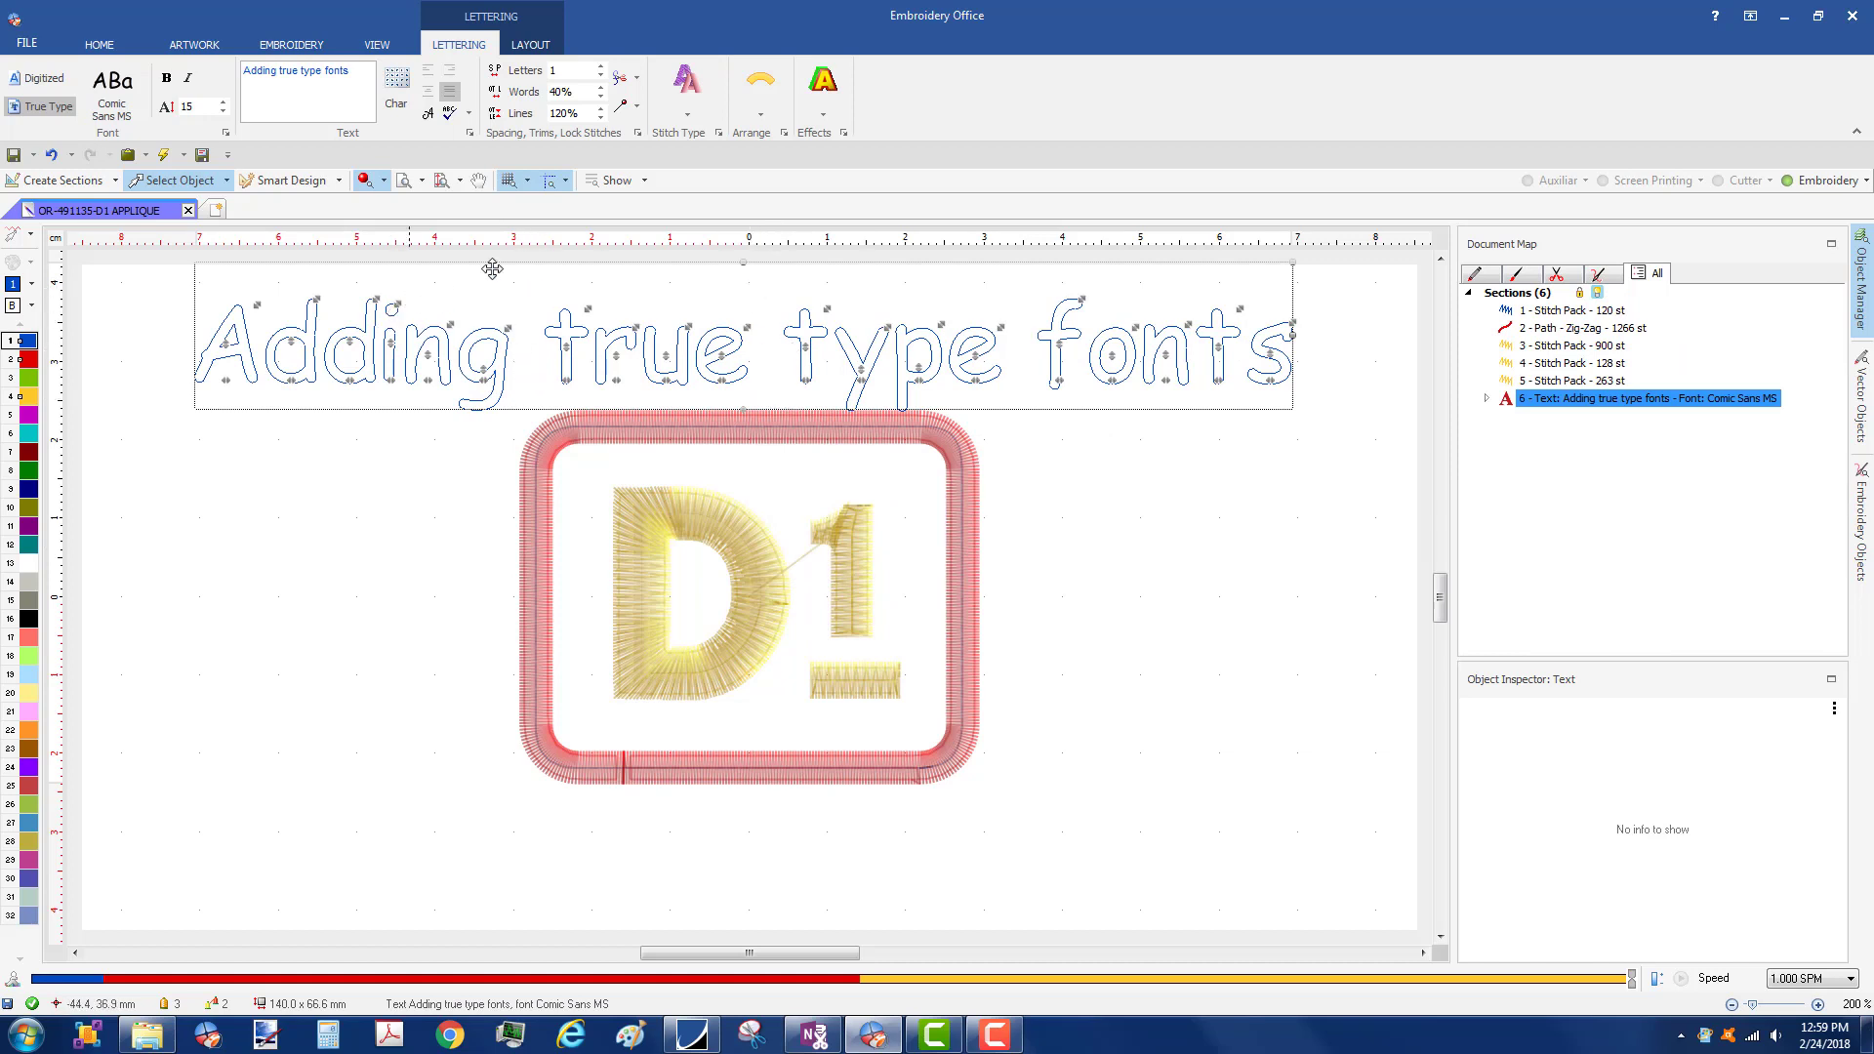
right_click(777, 331)
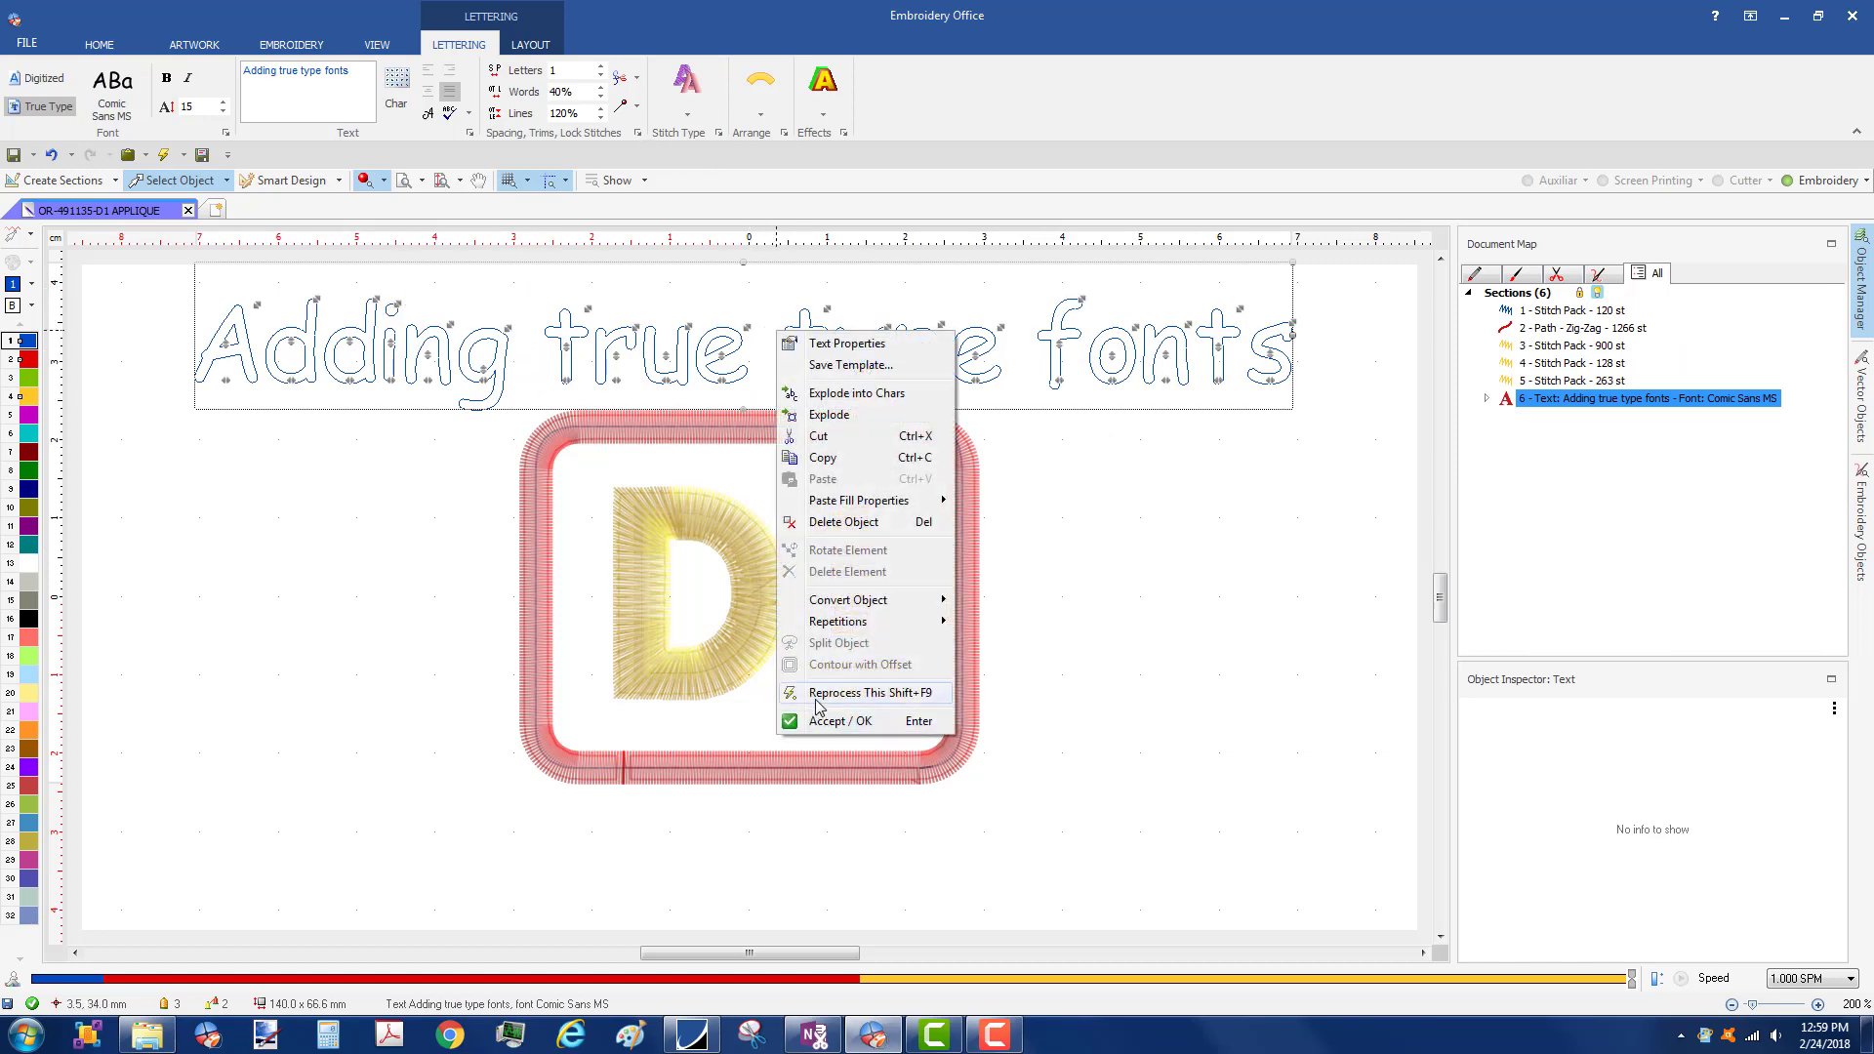
left_click(818, 694)
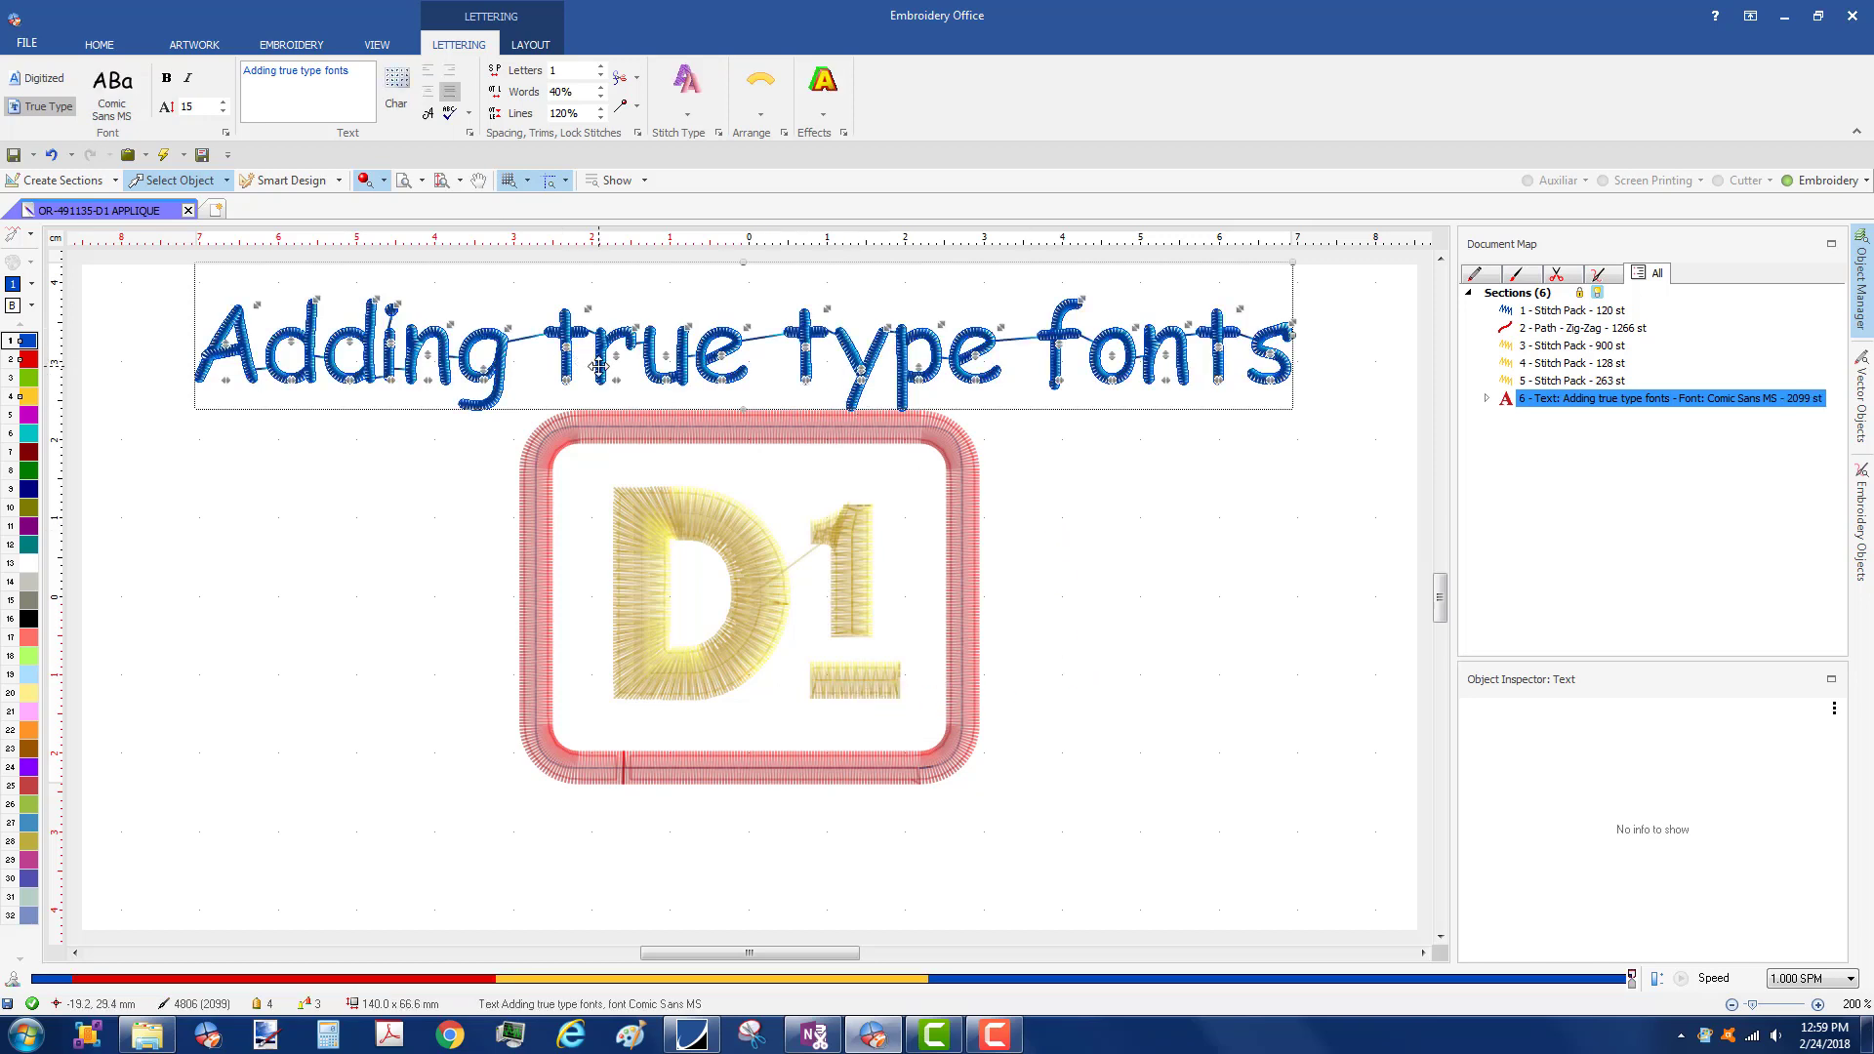
- Bend the text upward into an arc, narrow it, and position it just over the red border
scroll(640, 665, "down", 3)
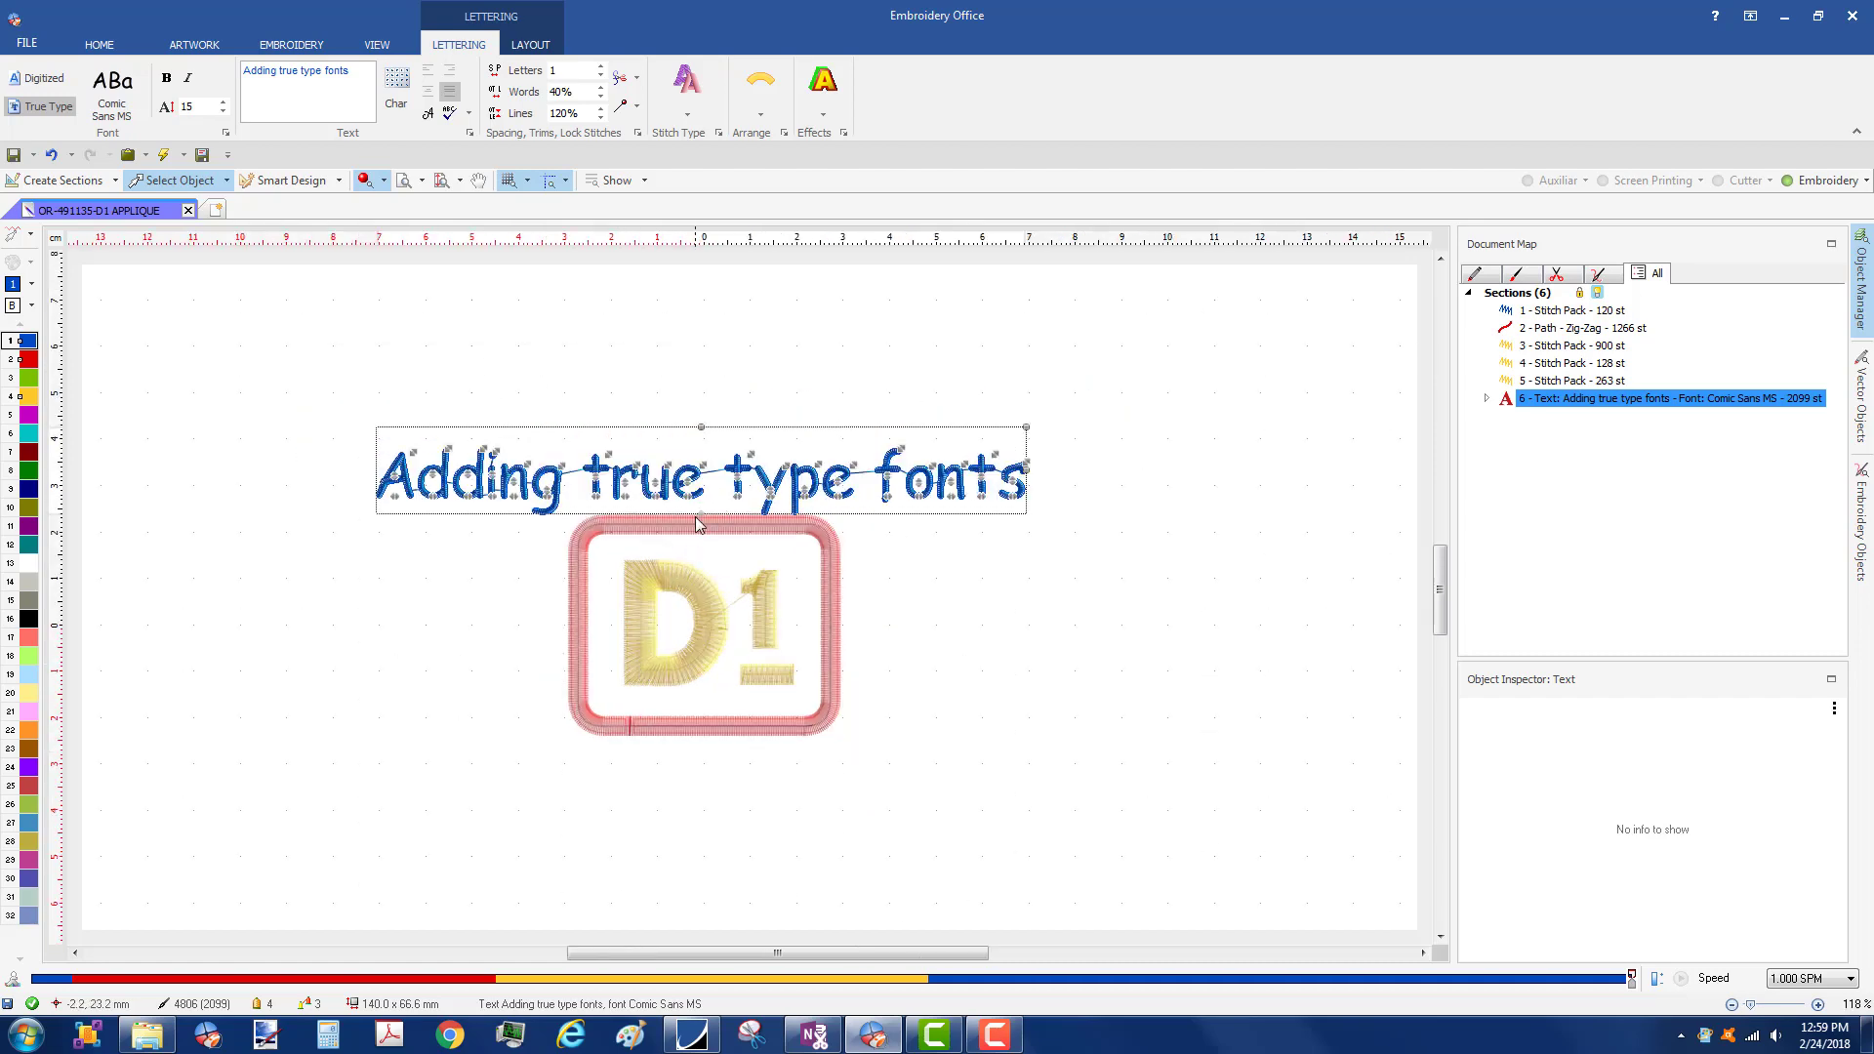
left_click_drag(701, 510, 690, 301)
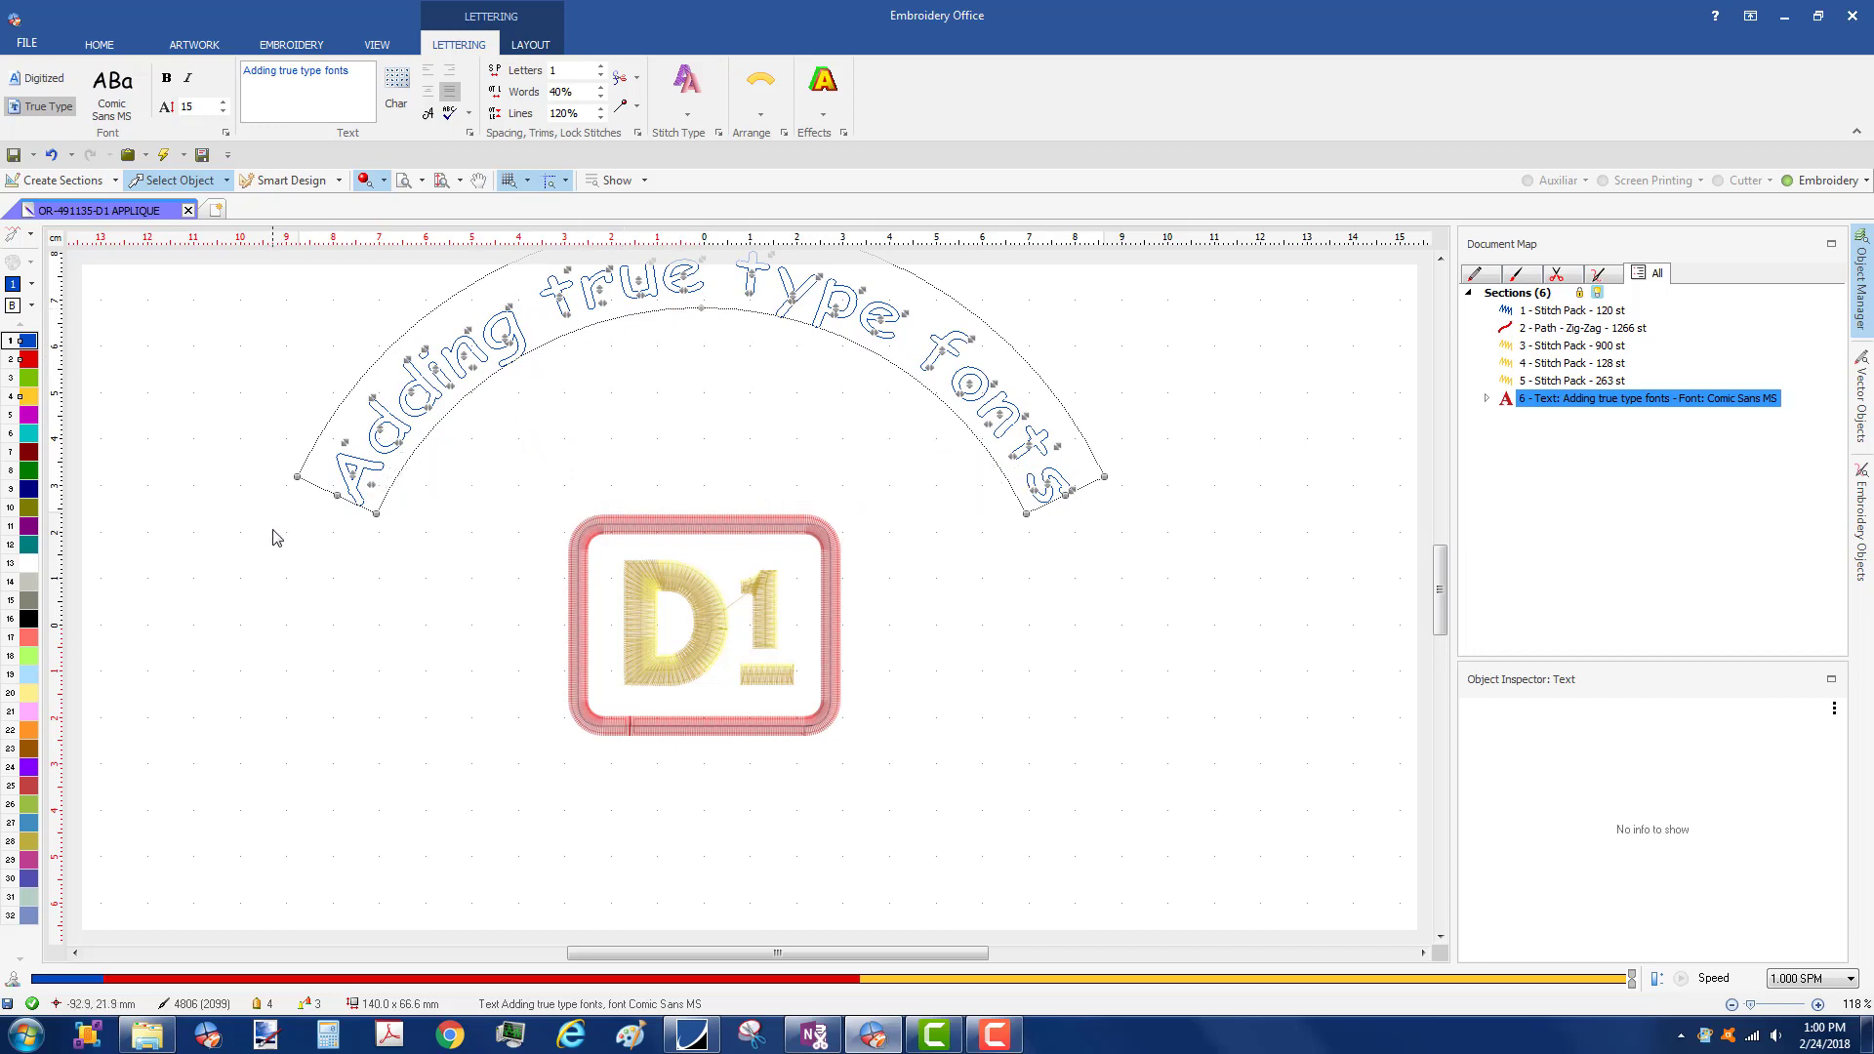
left_click_drag(341, 498, 474, 480)
mouse_move(716, 440)
left_mouse_down()
mouse_move(699, 352)
mouse_move(695, 426)
left_mouse_up()
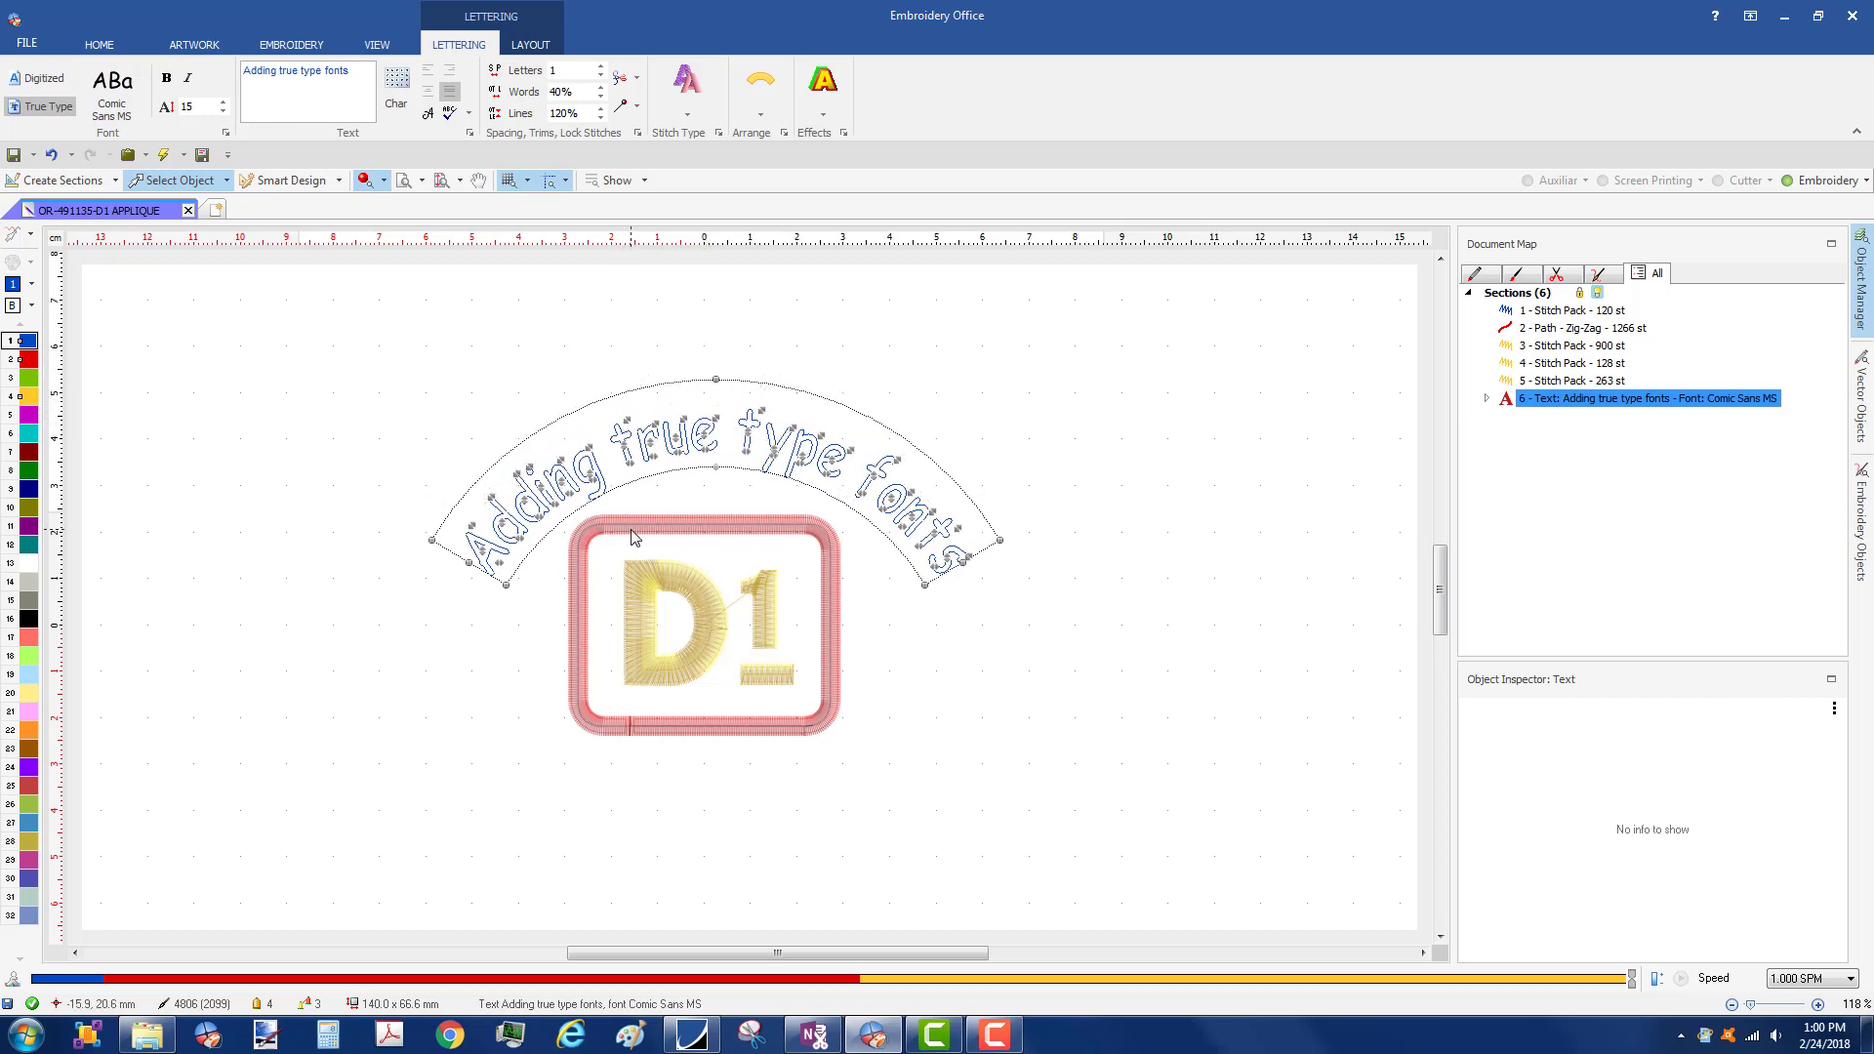
- Place a vertical guide at 0 through the middle of the red border and center the arched text on it
left_click(1542, 329)
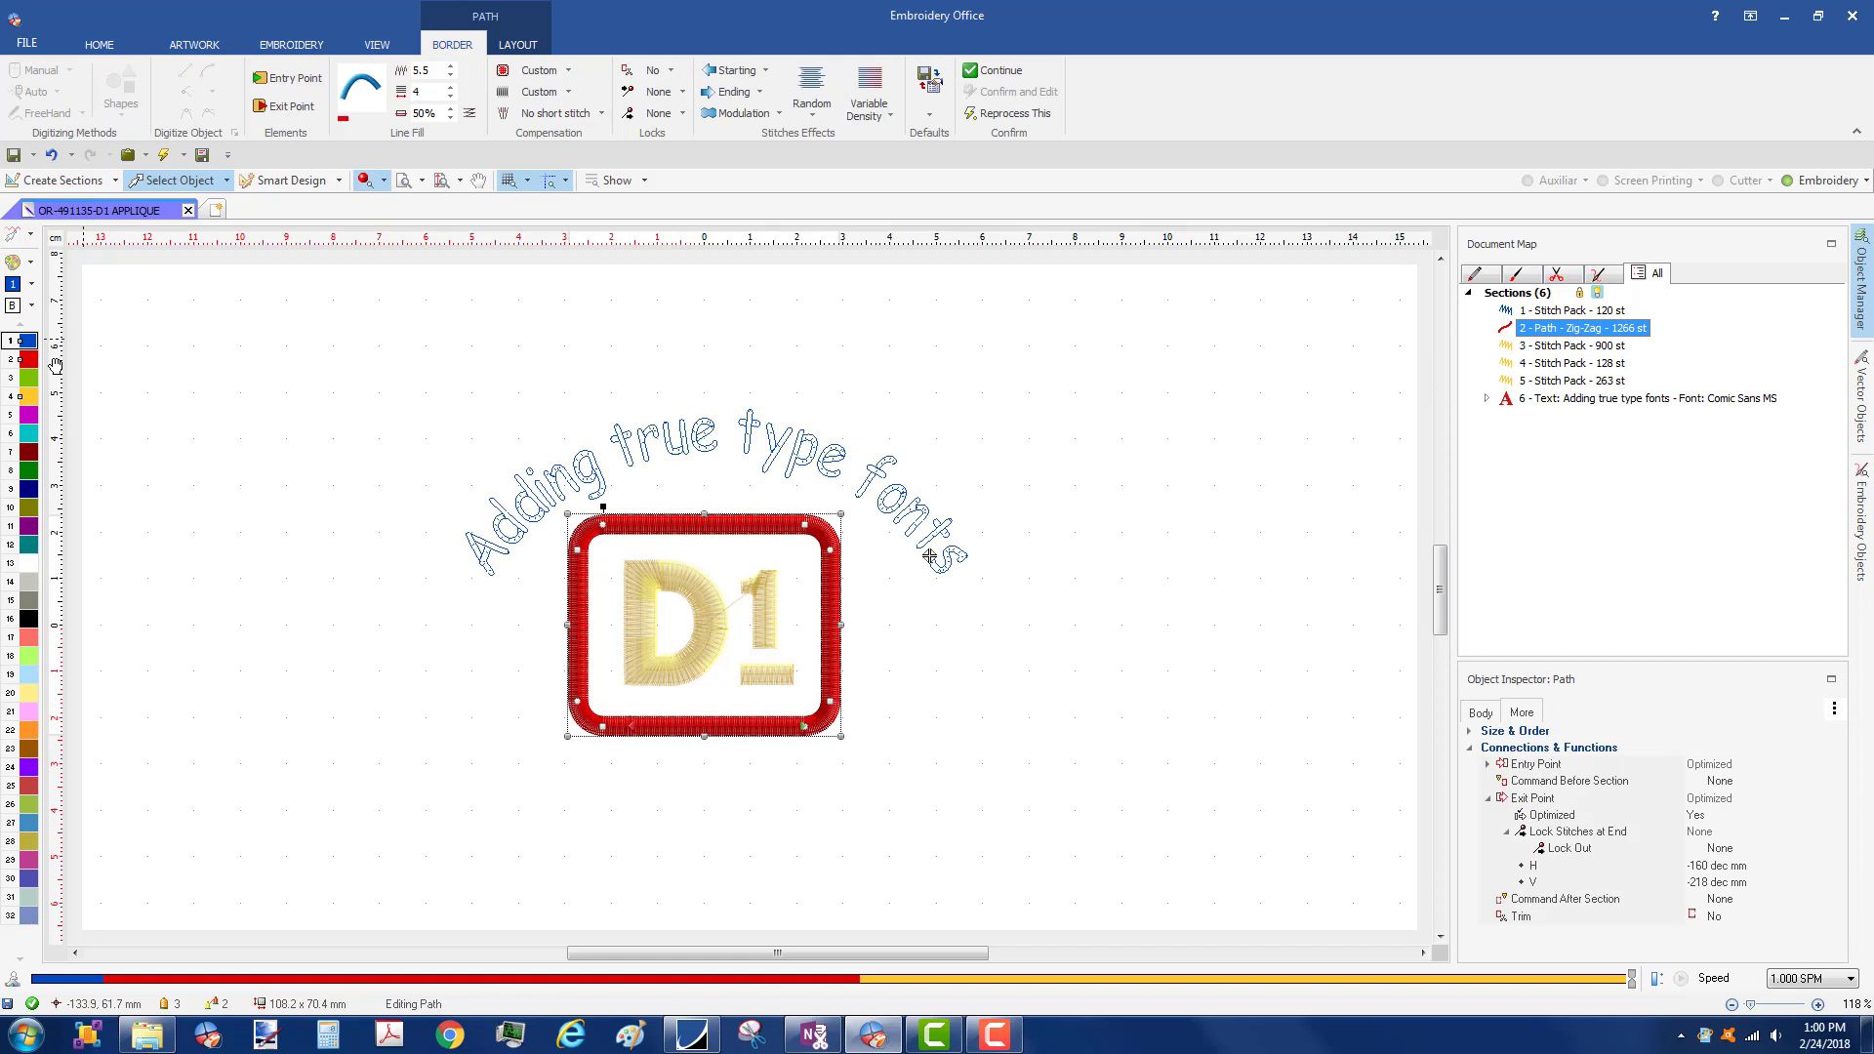
left_click_drag(55, 361, 171, 349)
left_click_drag(652, 370, 718, 374)
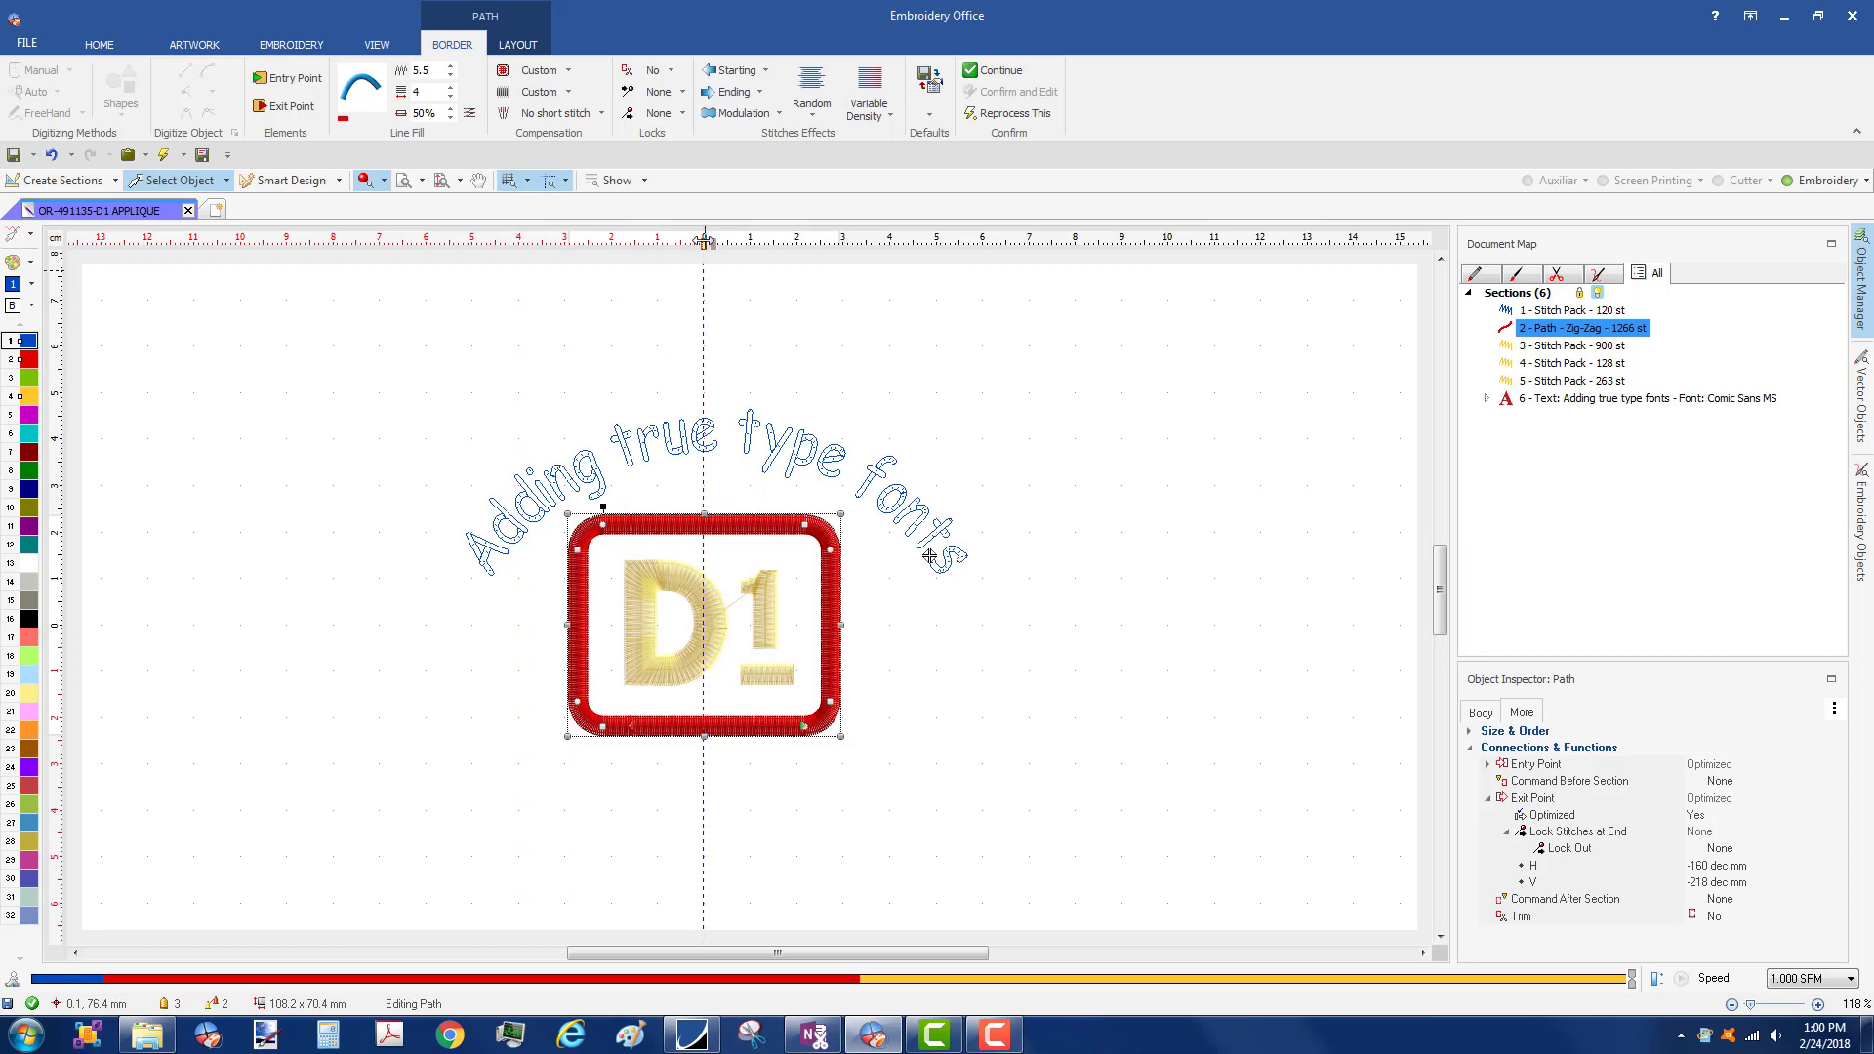
left_click(640, 450)
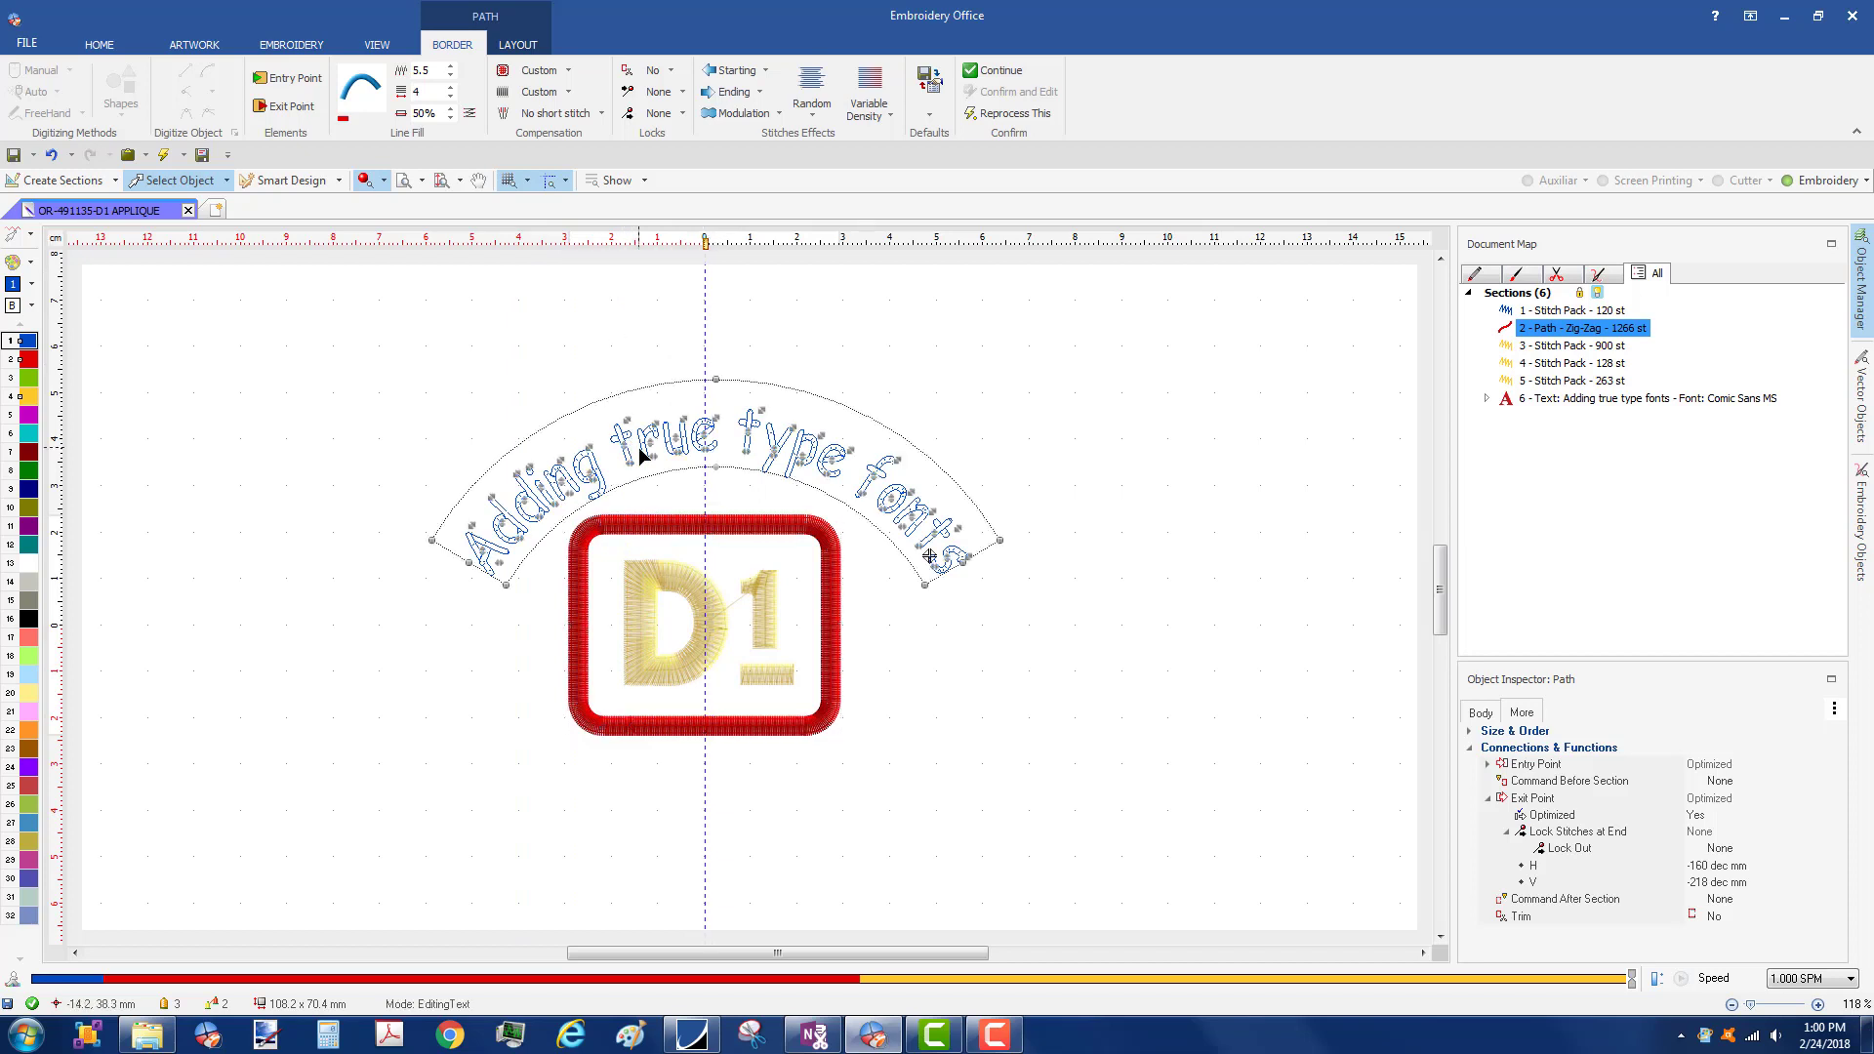
left_click_drag(625, 489, 670, 604)
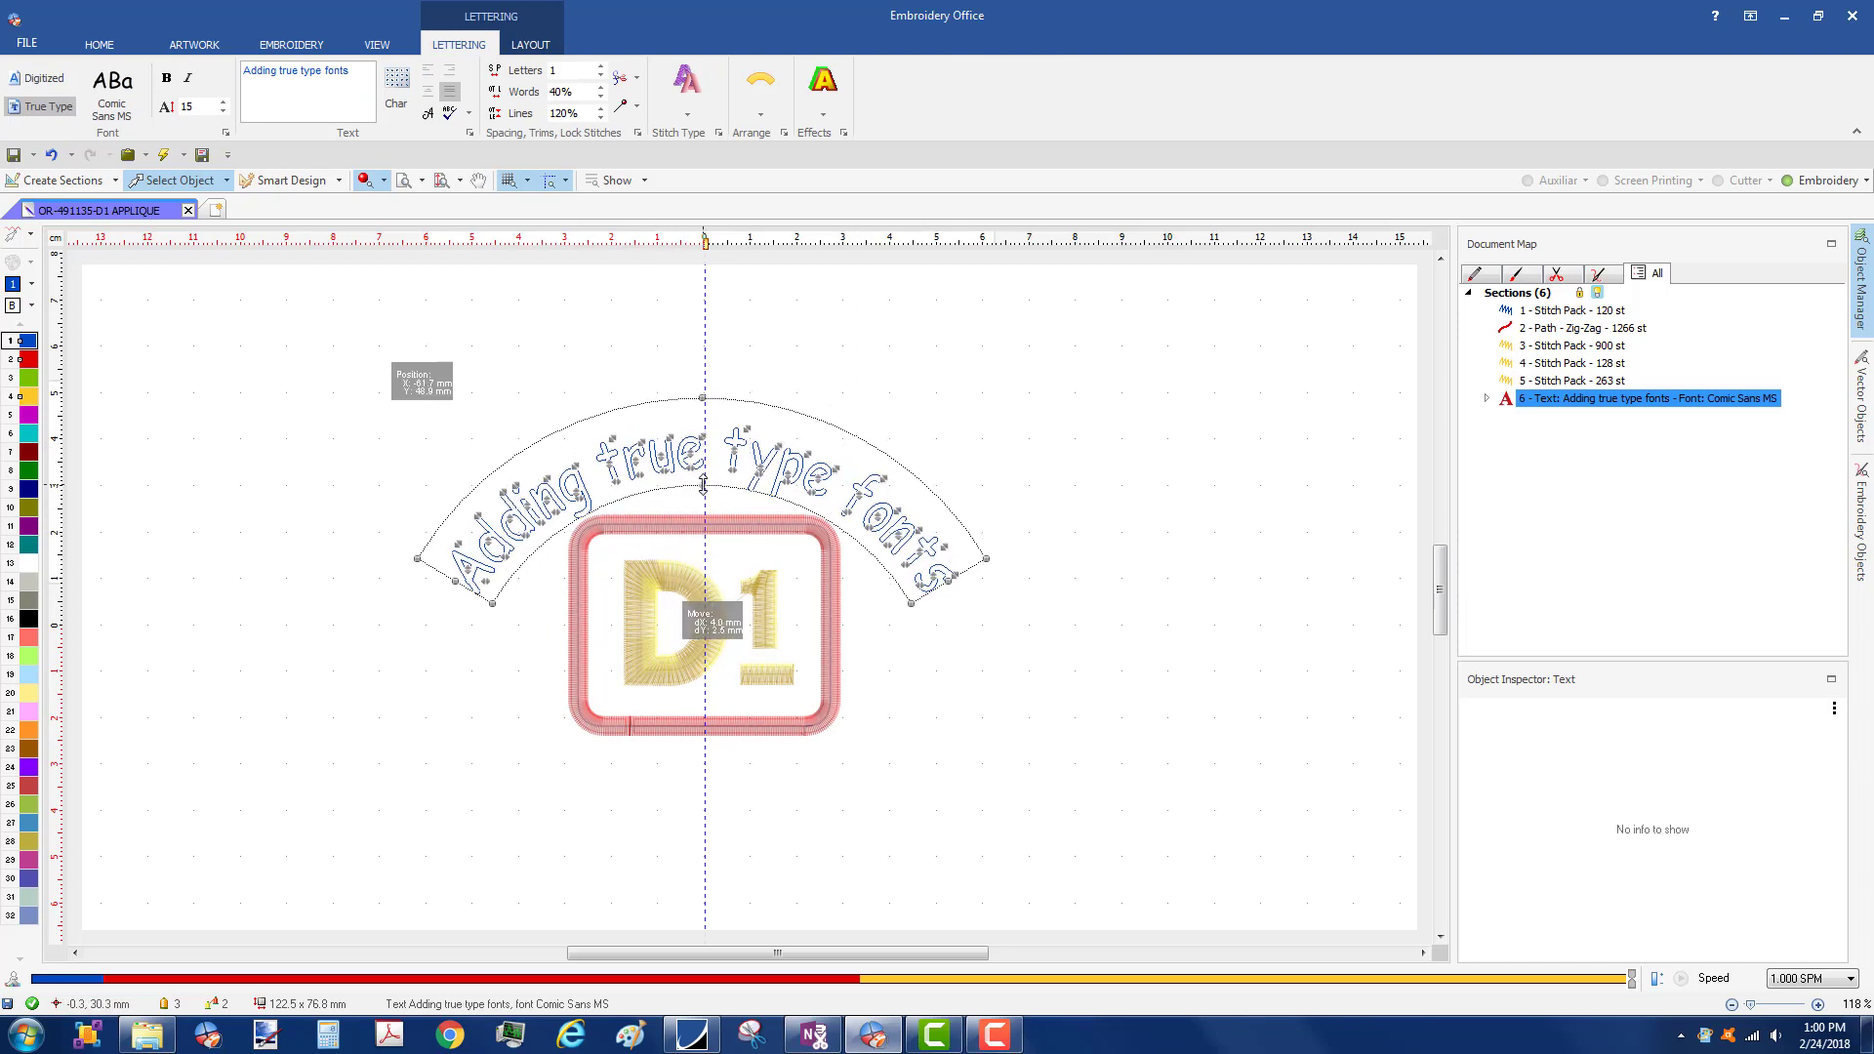
- Adjust the arc's curvature, end width and inner edge so the text curves closely around the top of the red border
left_click_drag(703, 483, 734, 542)
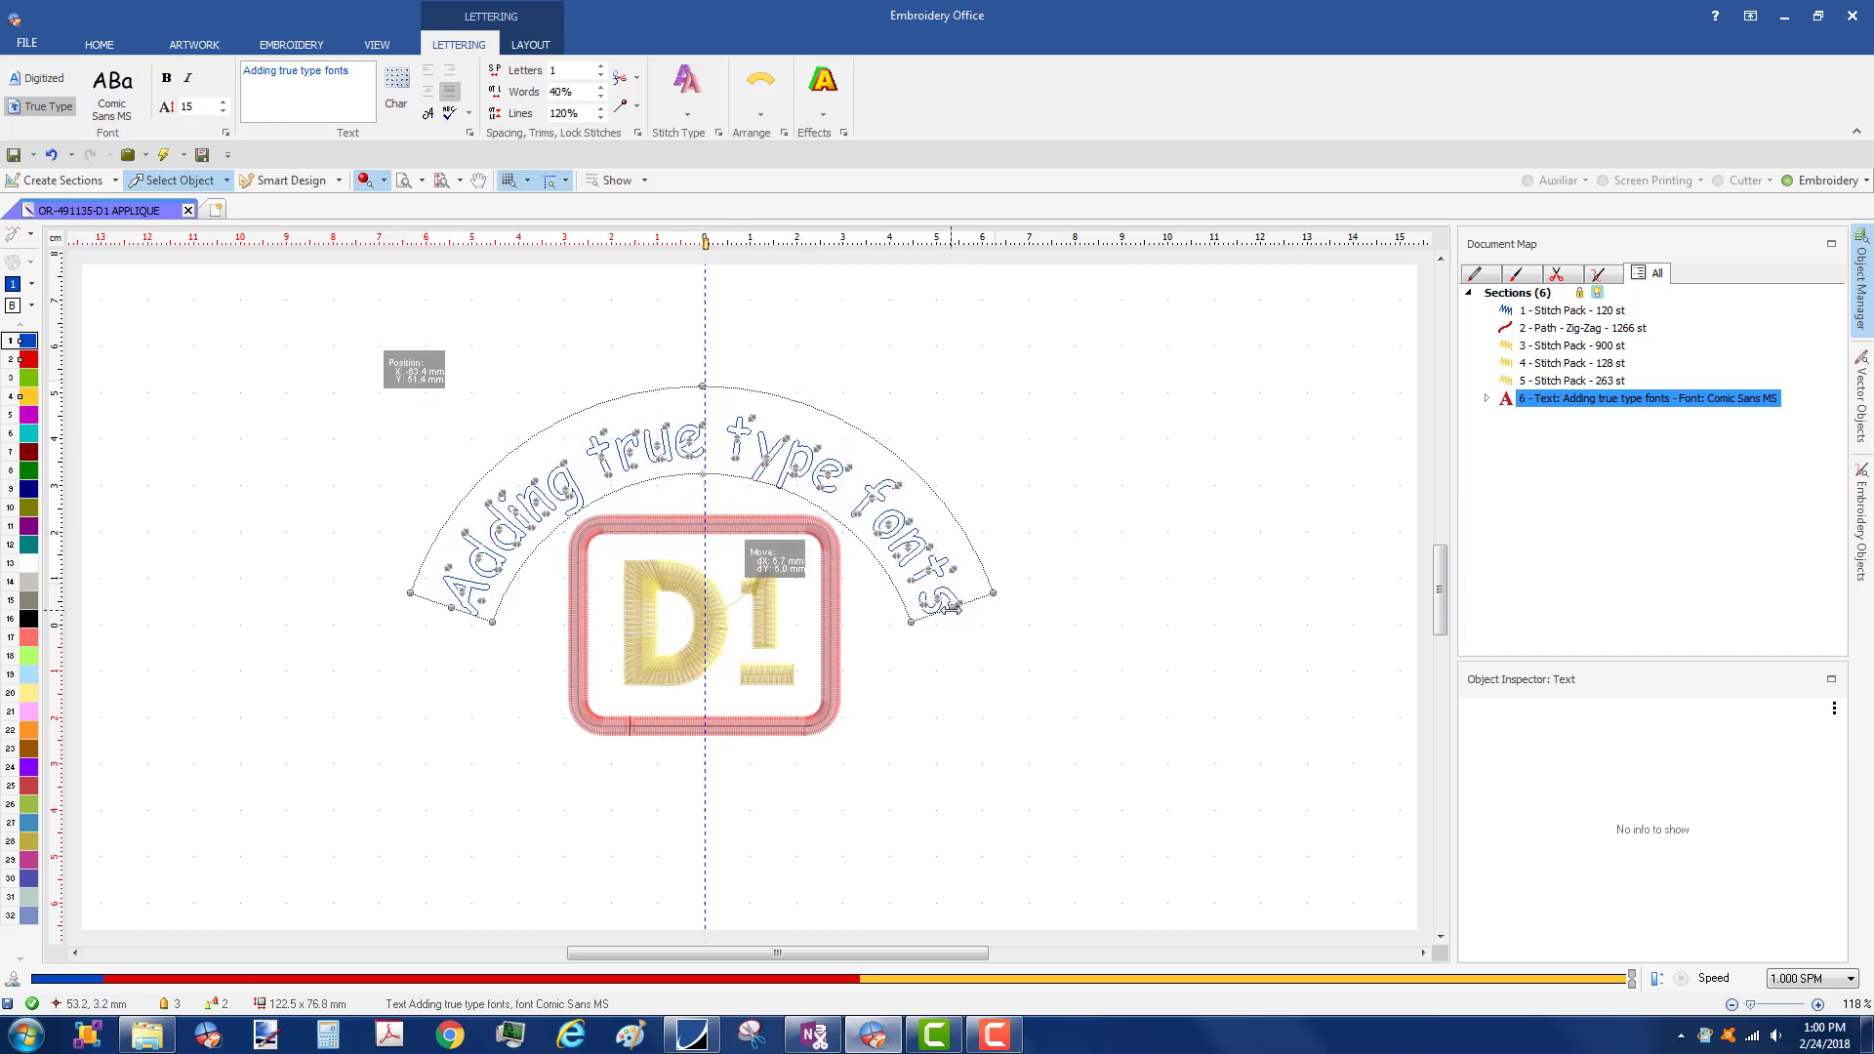
left_click_drag(941, 607, 918, 543)
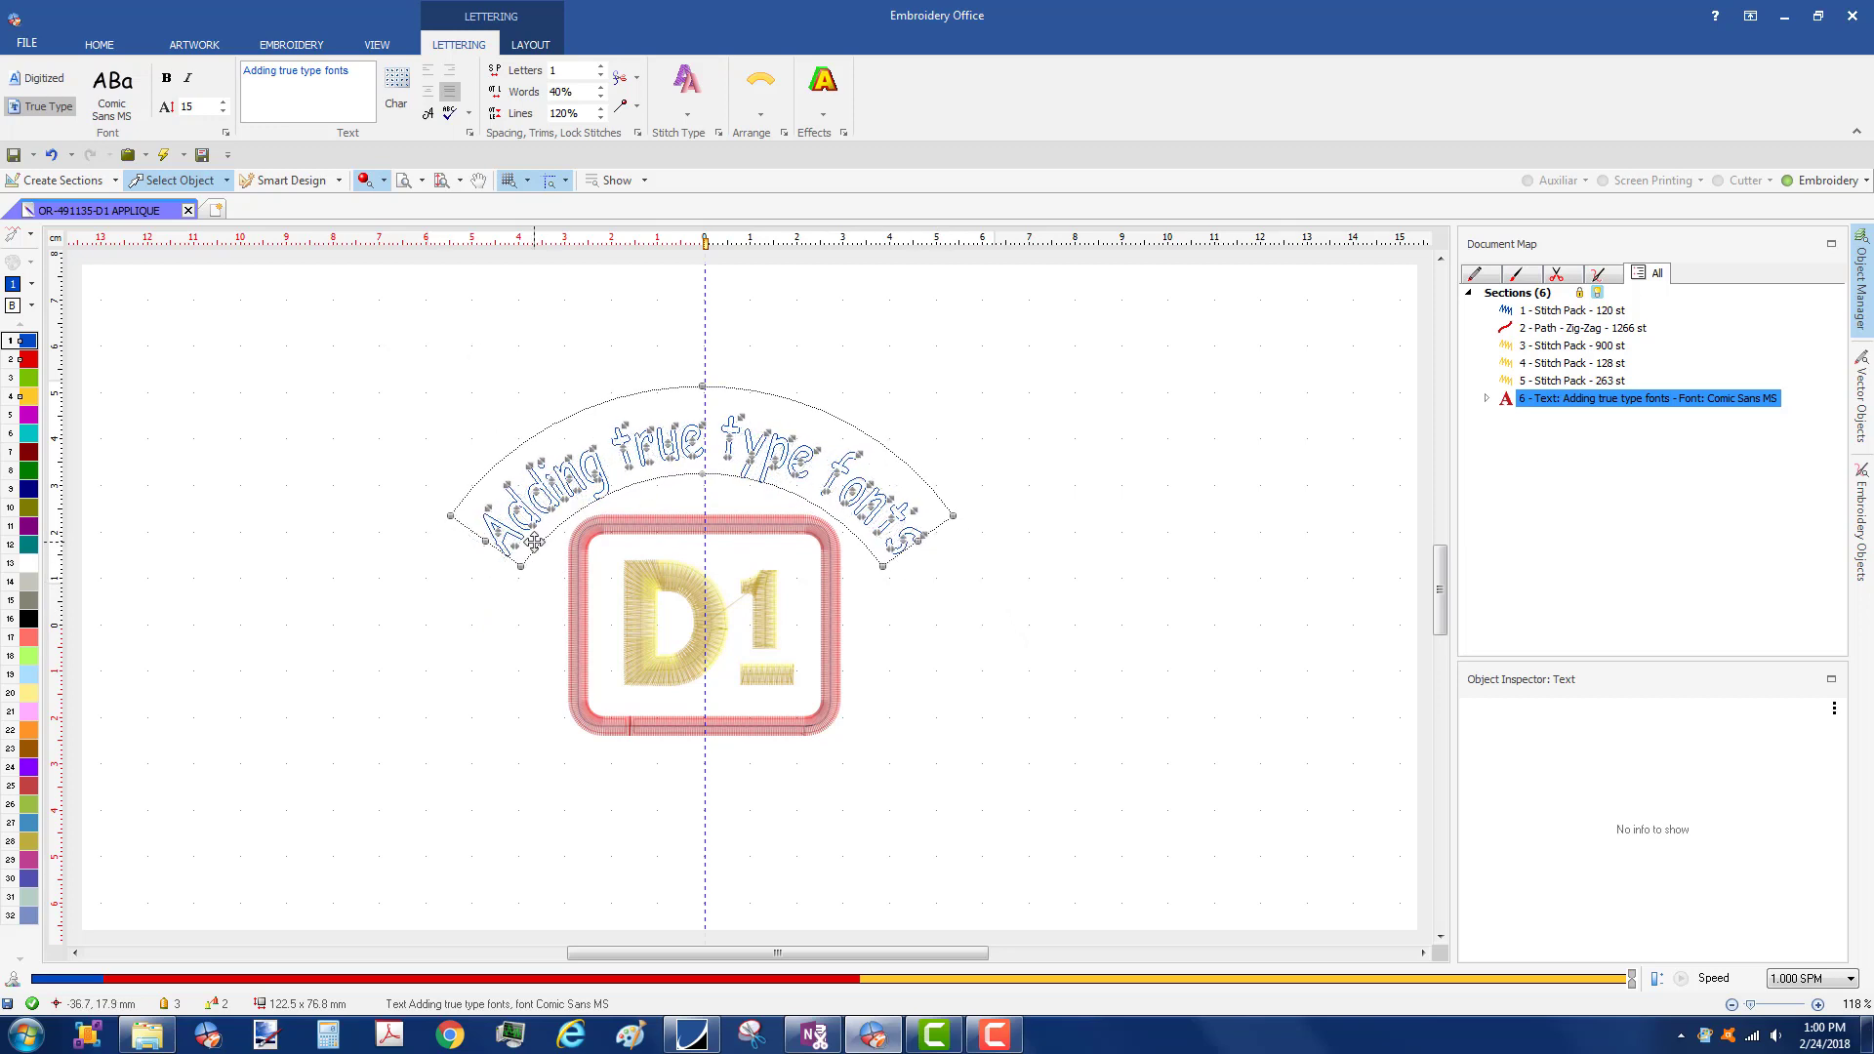
left_click_drag(450, 514, 447, 517)
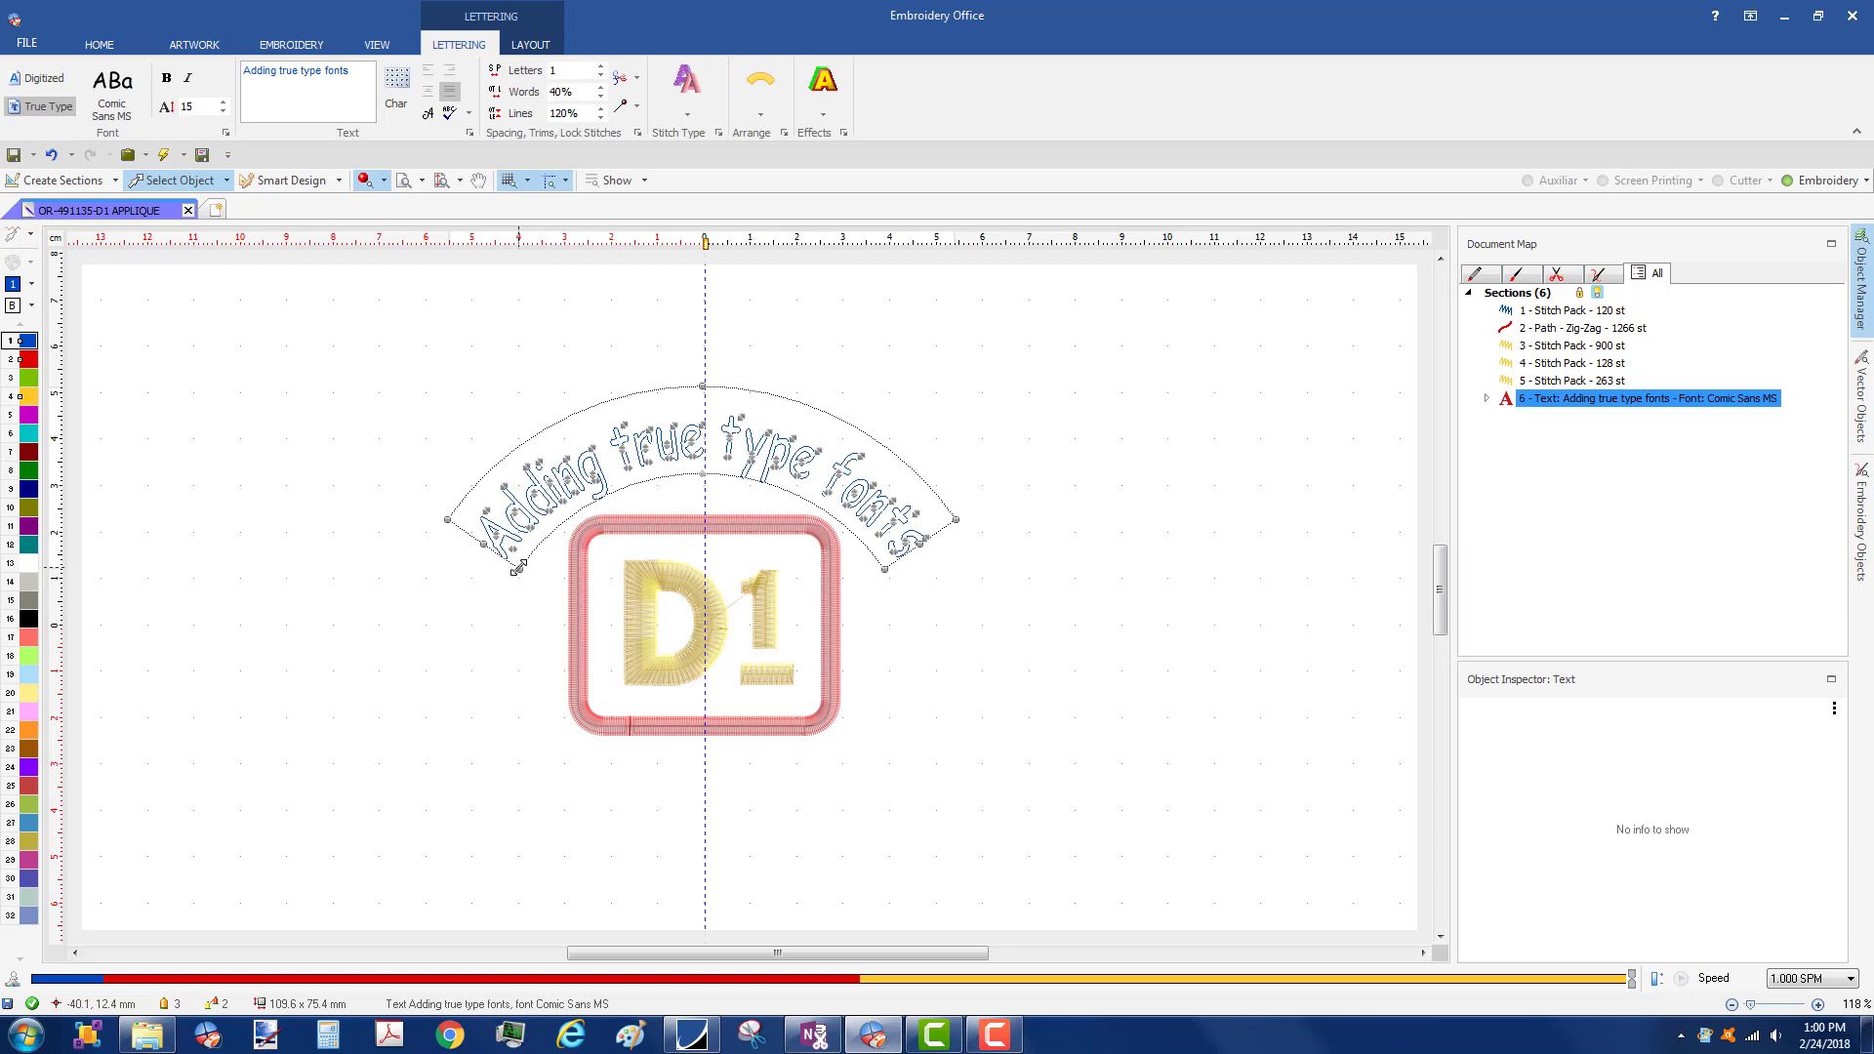
mouse_move(518, 567)
left_mouse_down()
mouse_move(547, 569)
mouse_move(496, 512)
mouse_move(527, 549)
left_mouse_up()
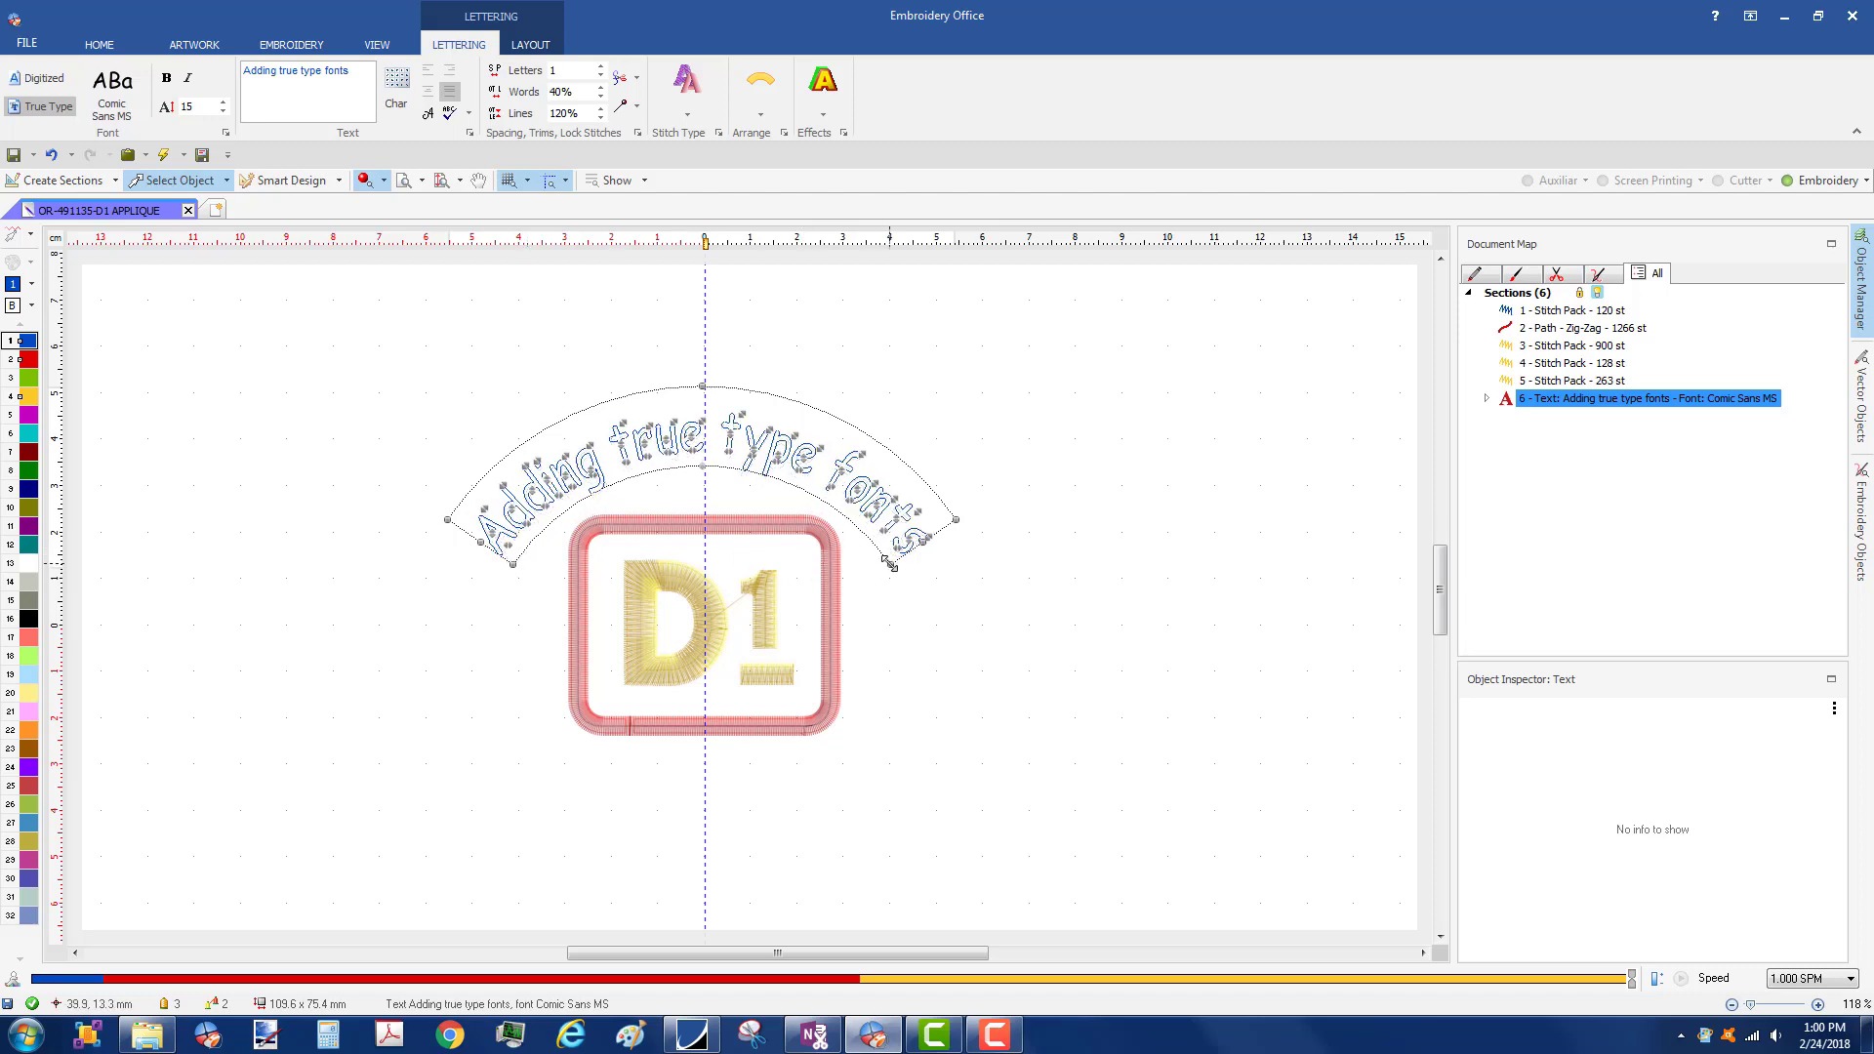
- Rotate the arched text slightly clockwise above the red border, deselect it, and reprocess the design into stitches
mouse_move(890, 564)
left_mouse_down()
mouse_move(876, 714)
mouse_move(763, 810)
mouse_move(563, 814)
mouse_move(494, 619)
mouse_move(595, 440)
mouse_move(781, 430)
mouse_move(877, 588)
left_mouse_up()
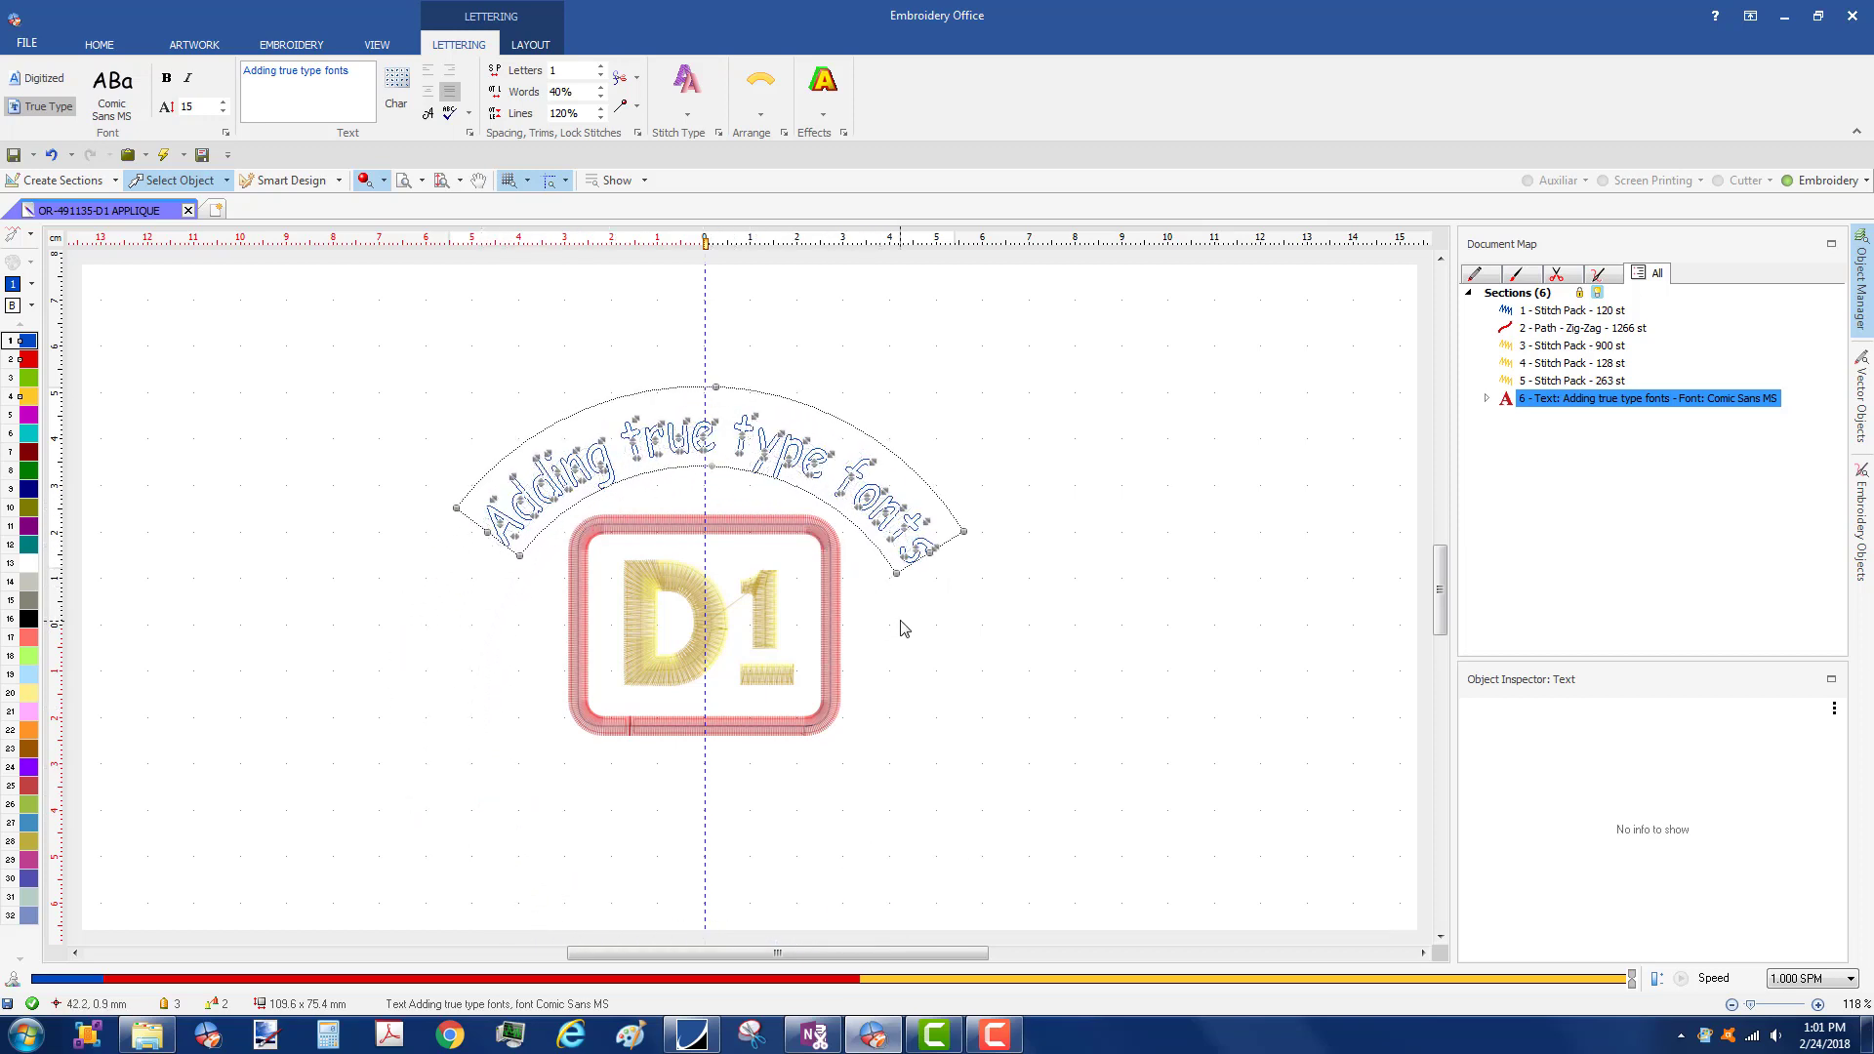
right_click(902, 630)
left_click(953, 999)
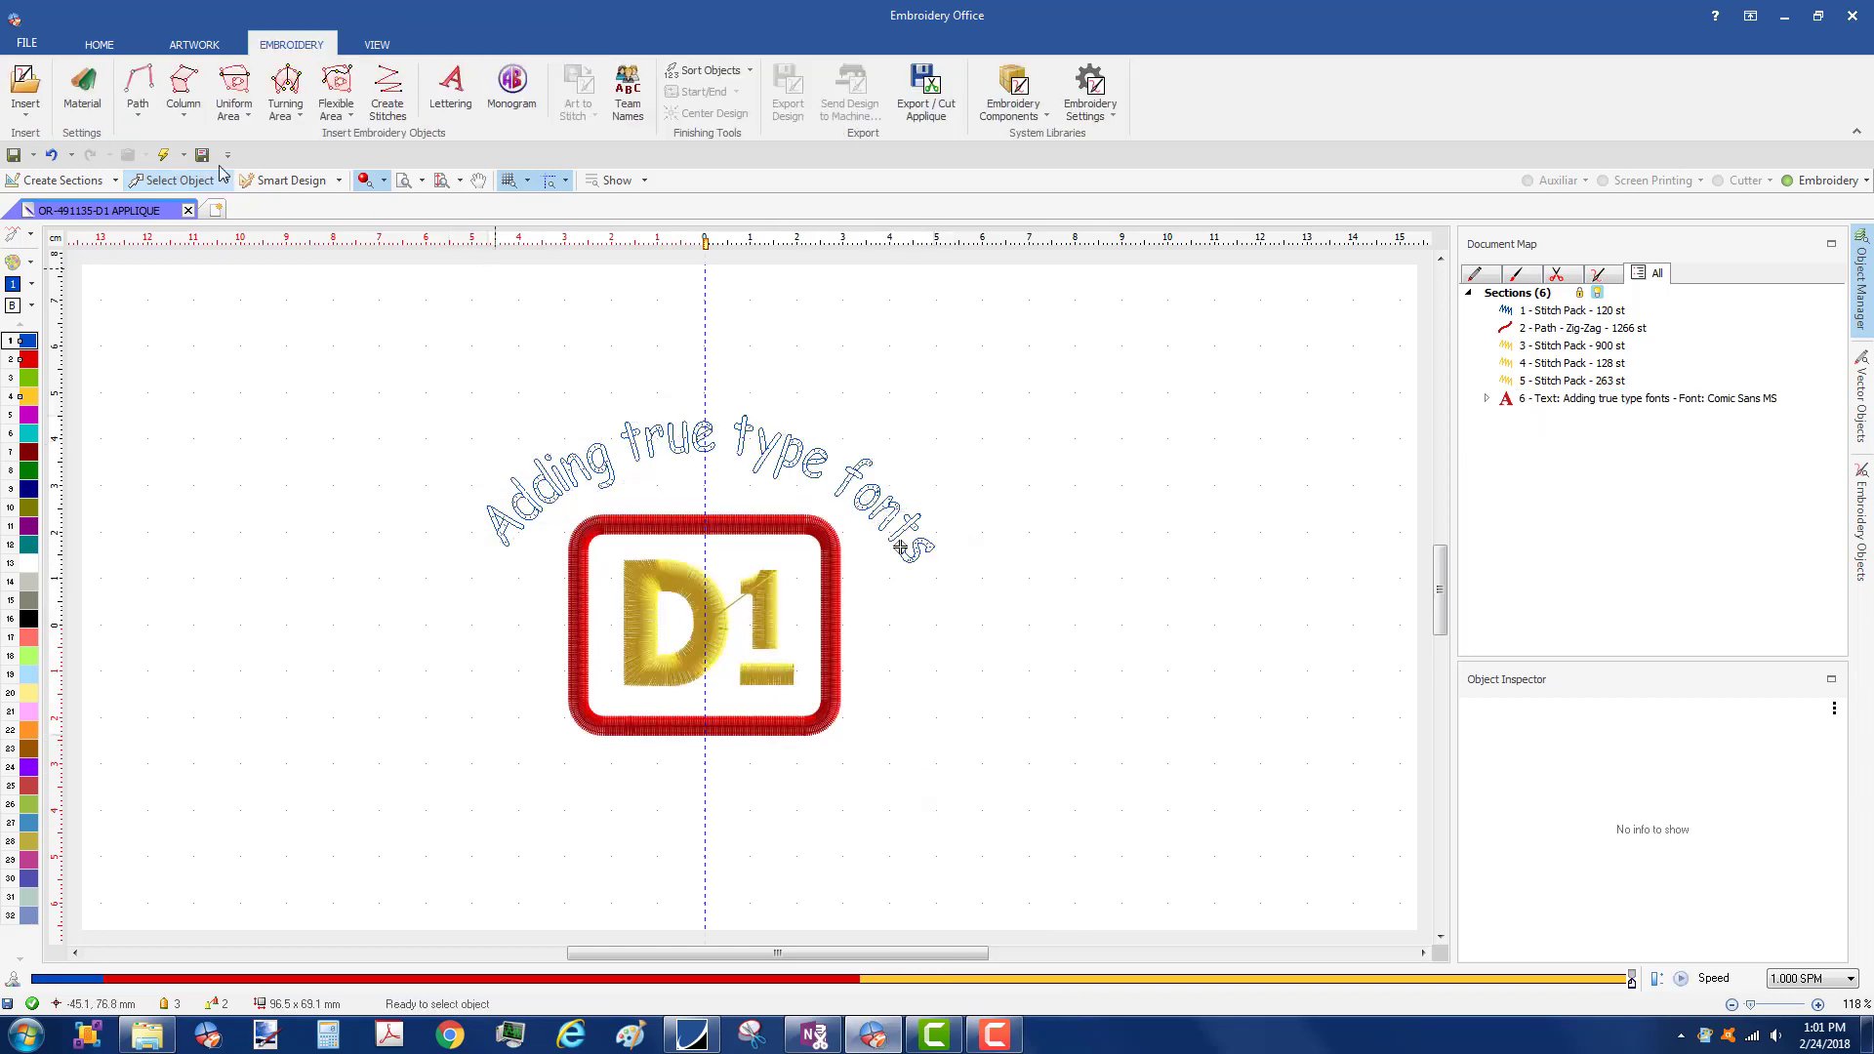
left_click(164, 155)
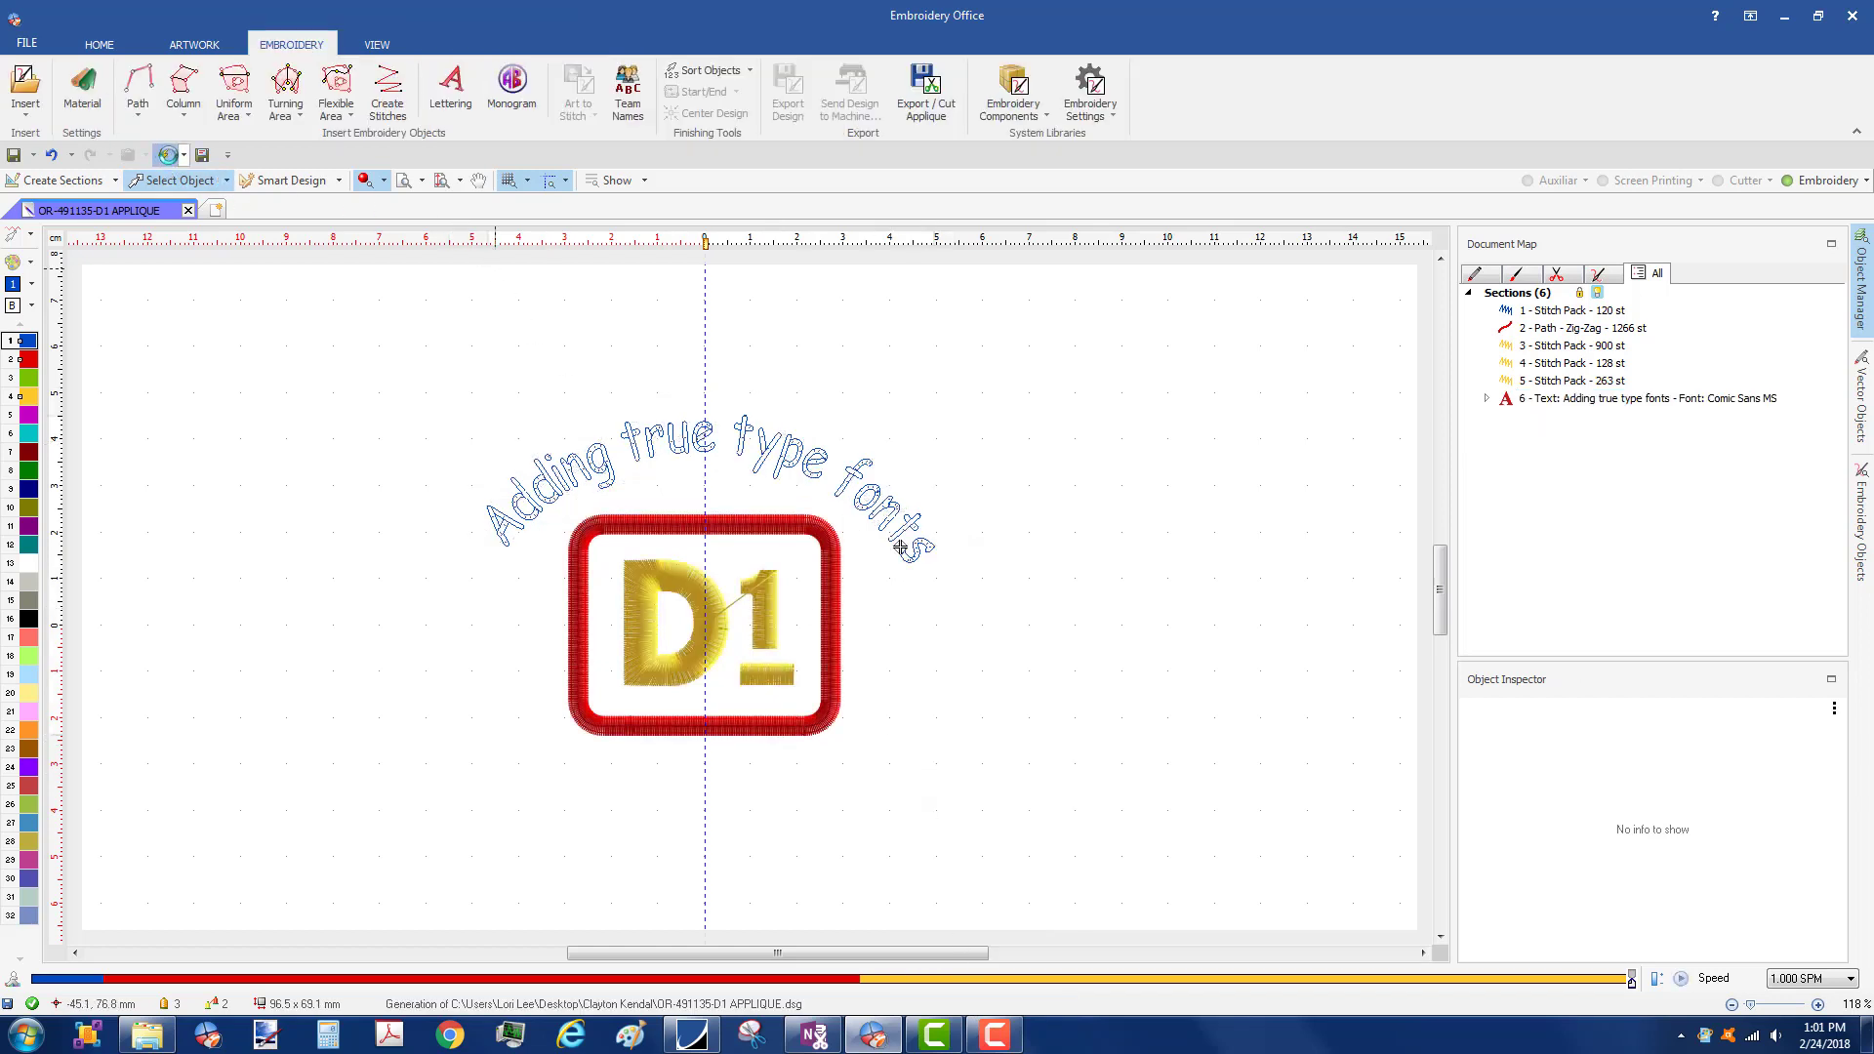
- Set the pull compensation type of the arched text's zig-zag body fill to Fixed
left_click(599, 488)
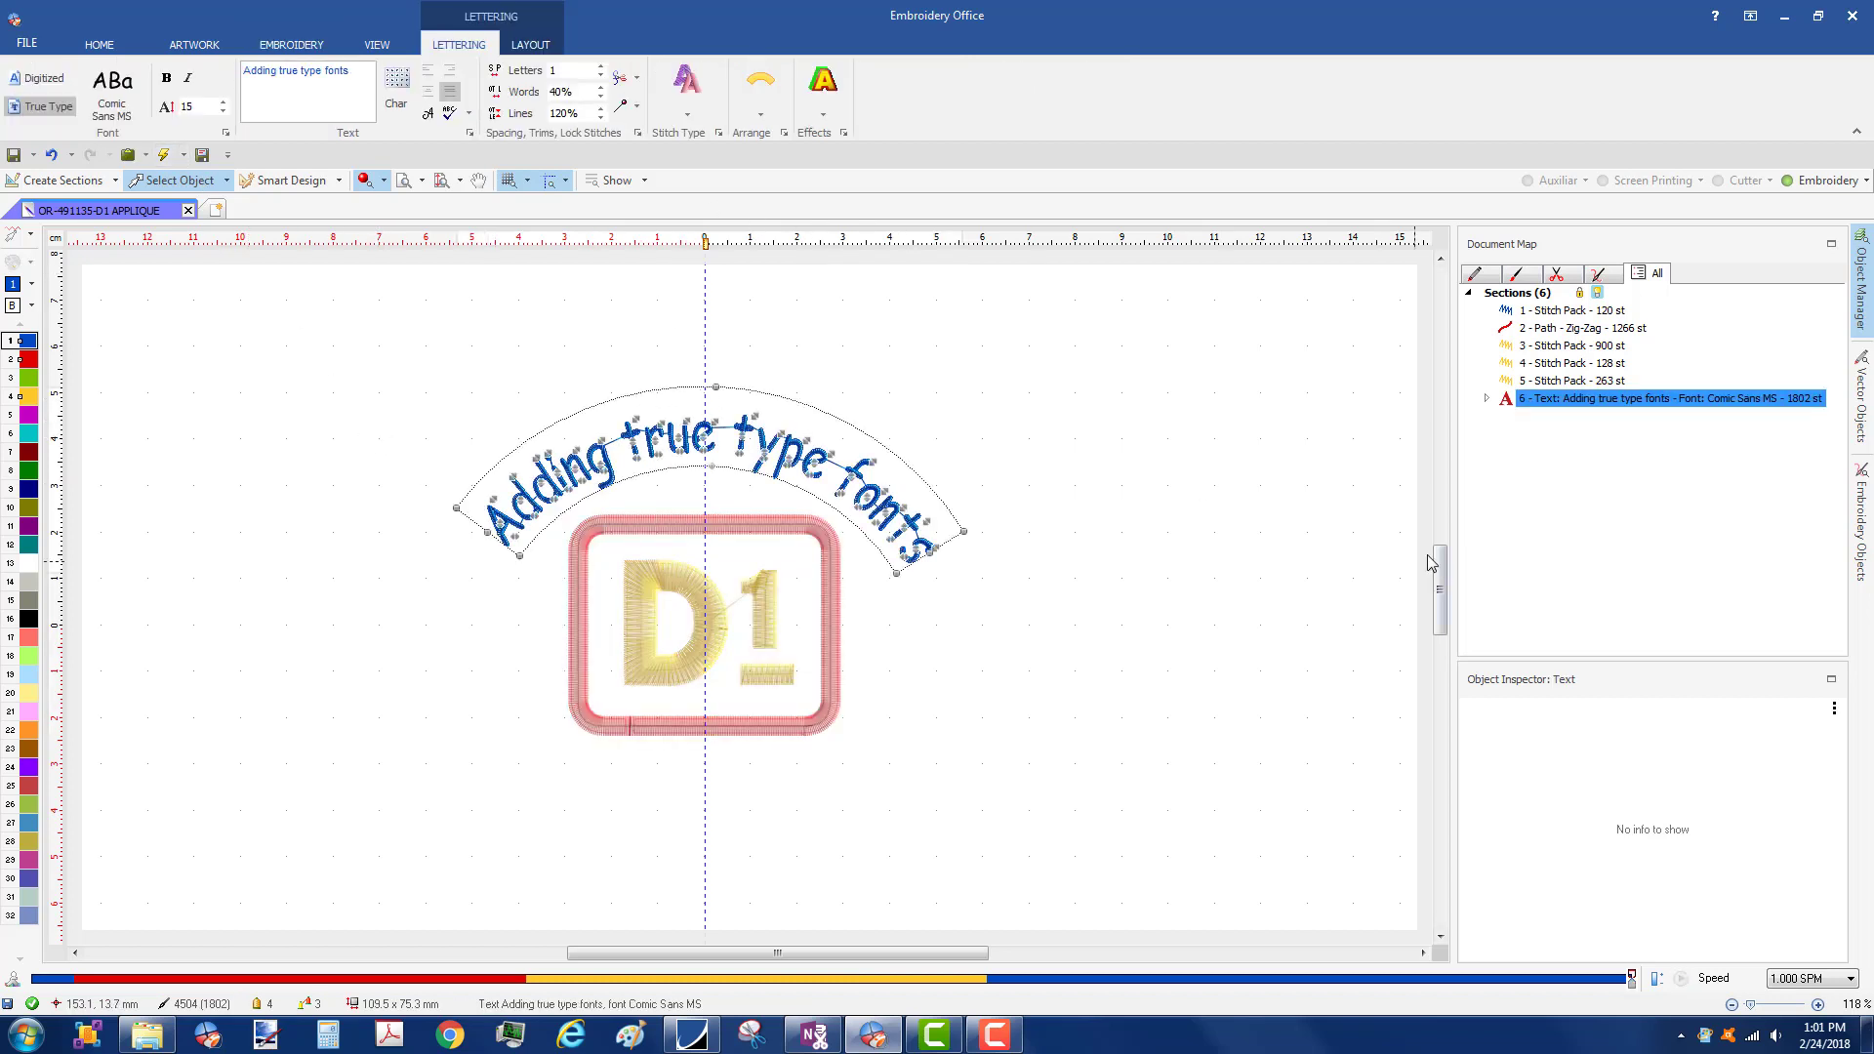
left_click(719, 134)
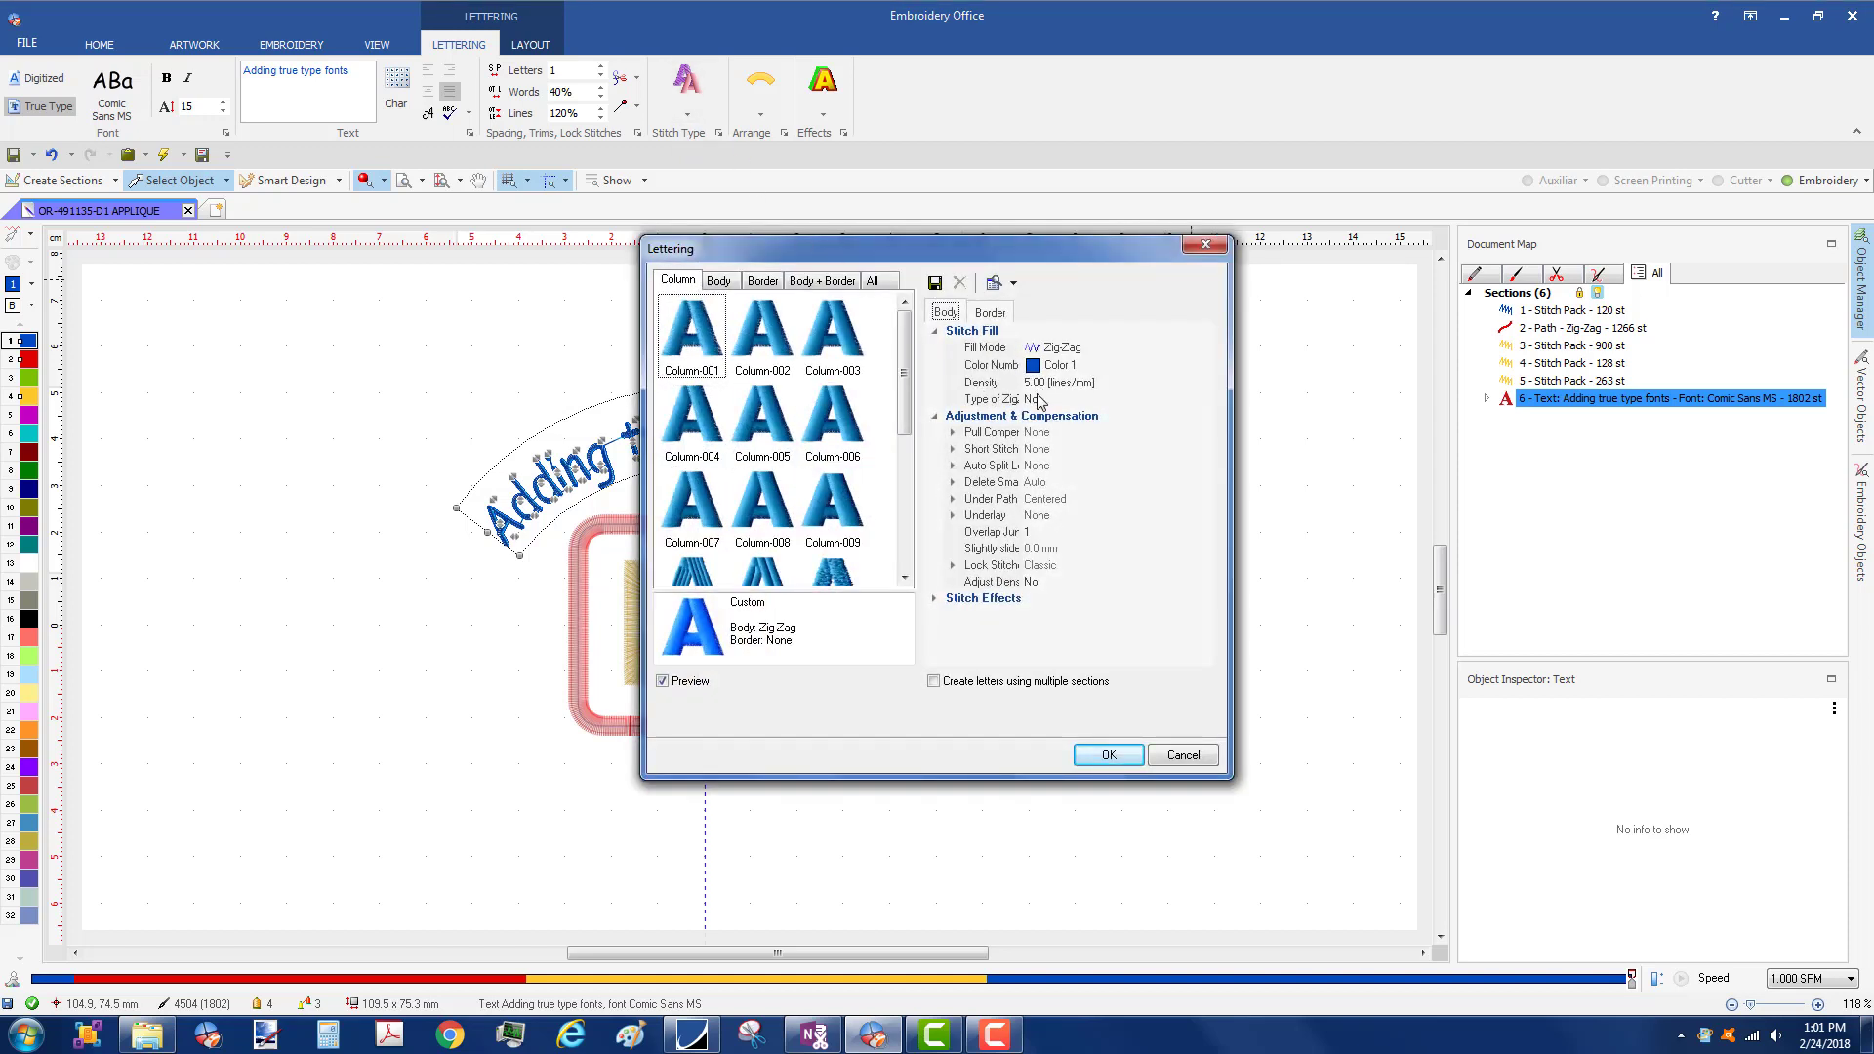
left_click(953, 434)
left_click(1101, 455)
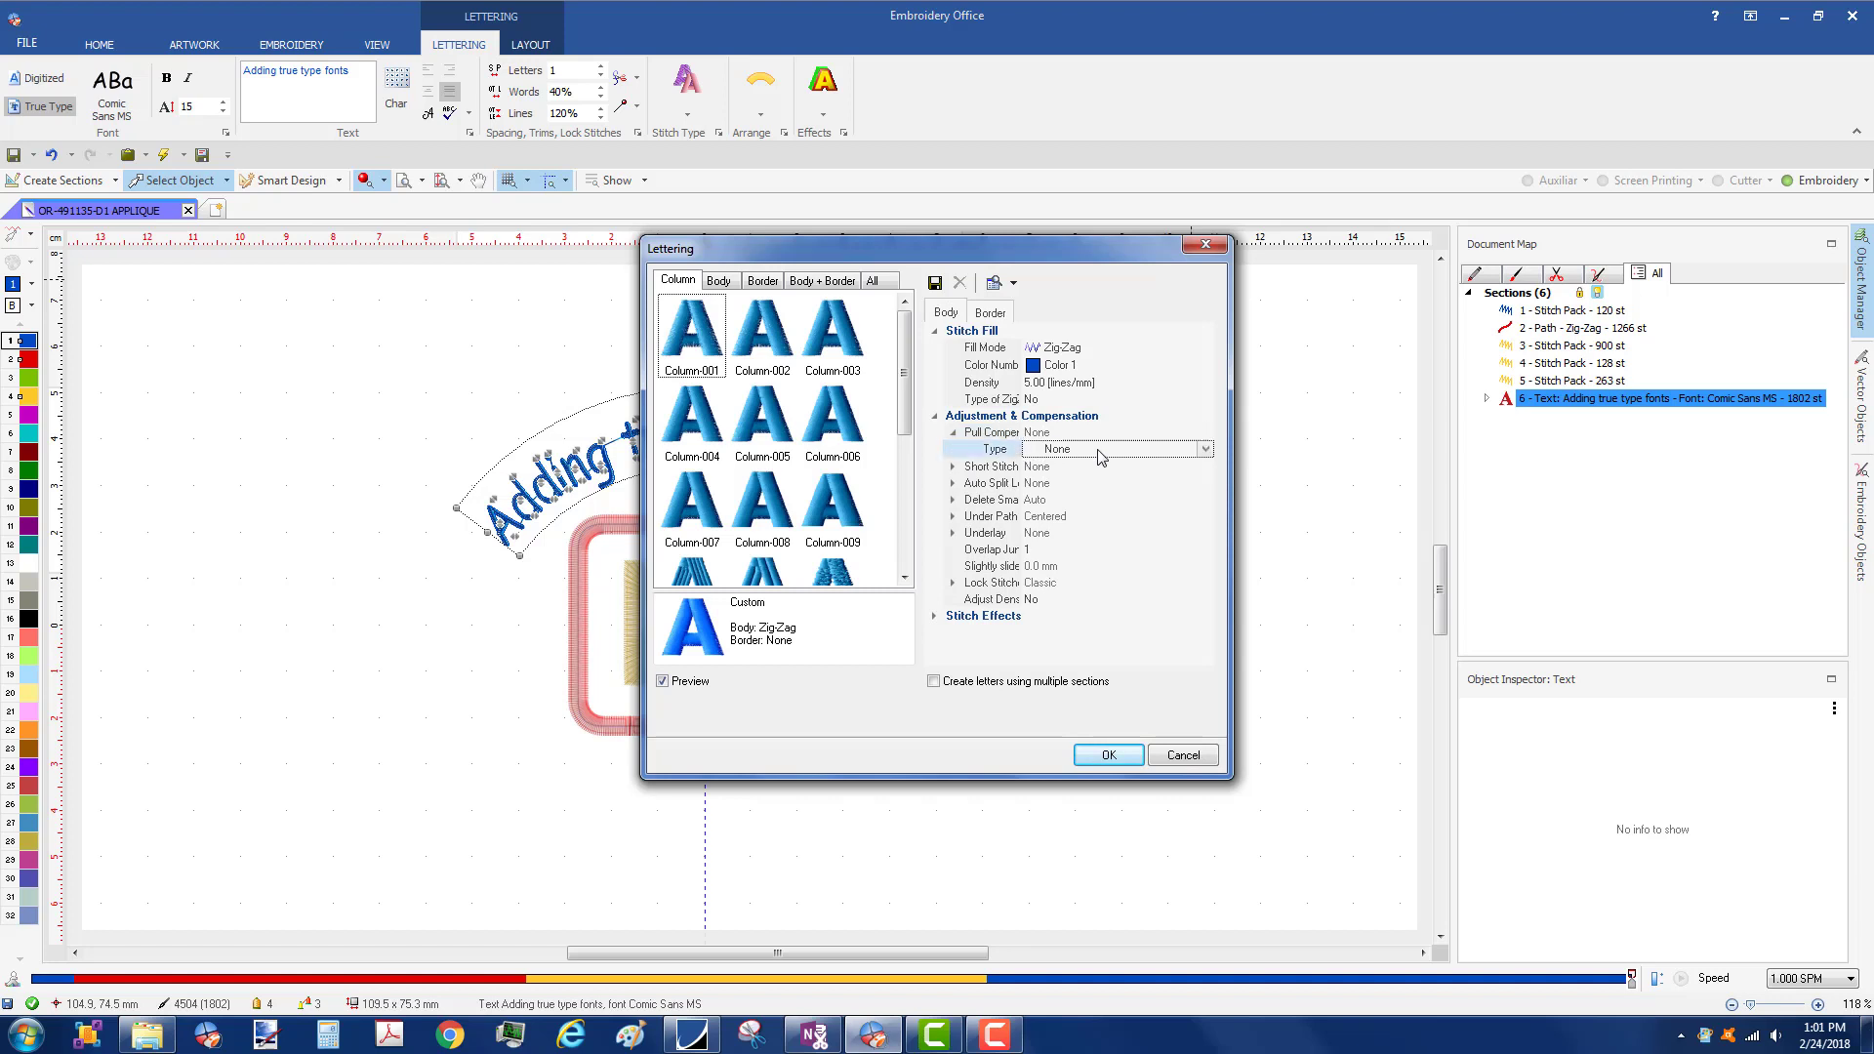
left_click(1207, 449)
left_click(1105, 494)
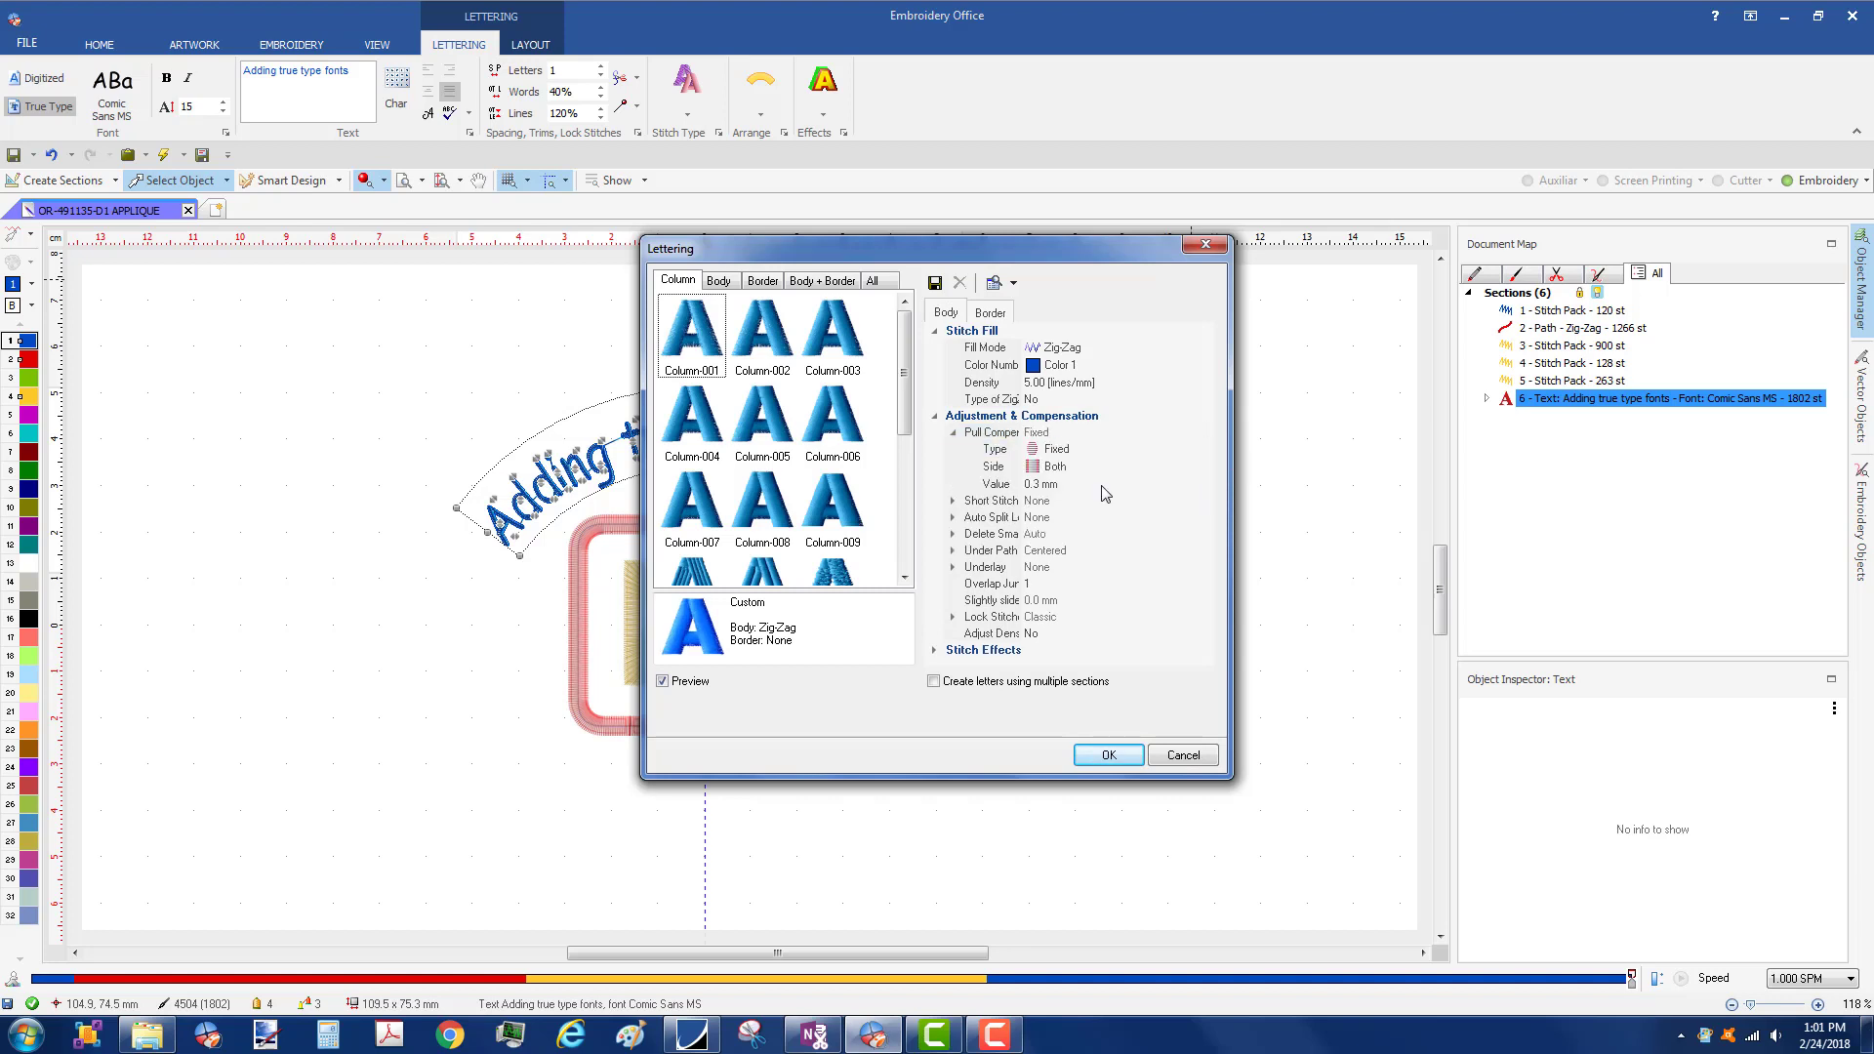
- Give the lettering a Zig-Zag underlay, review its lock stitch settings, and apply the changes by regenerating the stitches
left_click(954, 569)
left_click(1120, 533)
left_click(1203, 533)
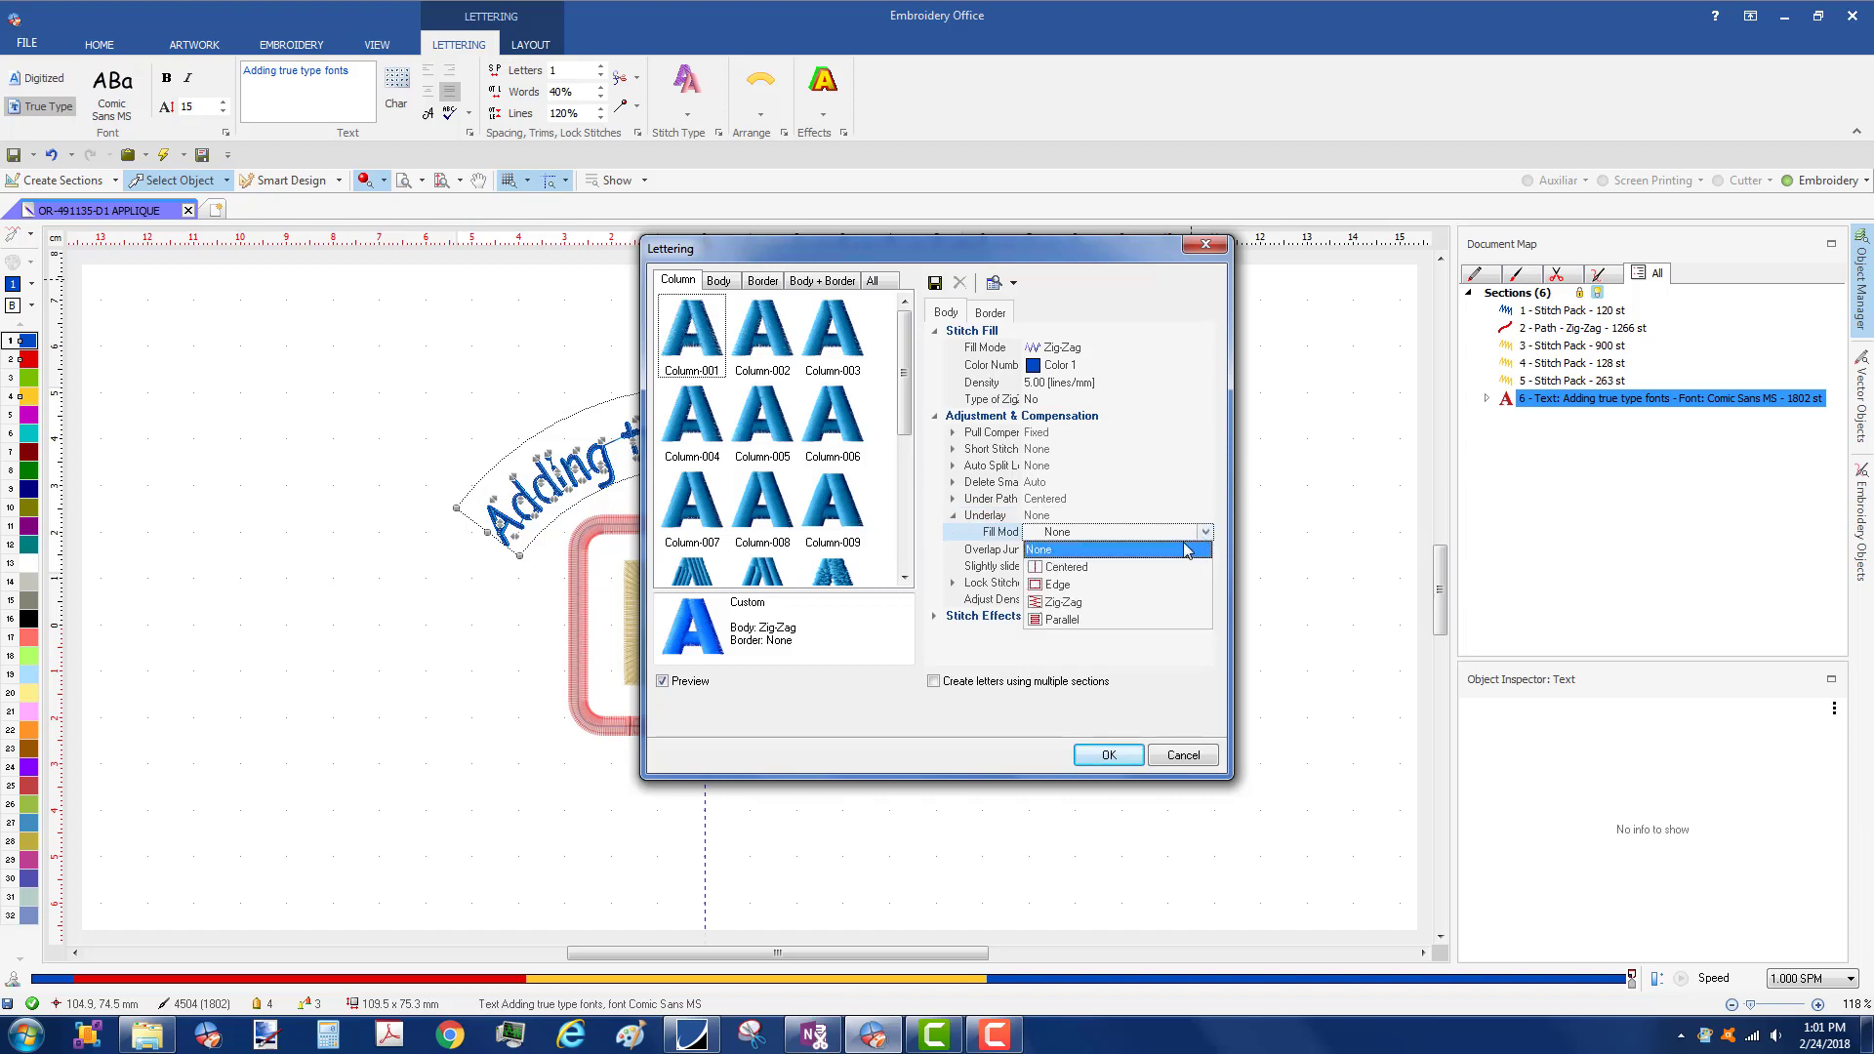
left_click(1155, 602)
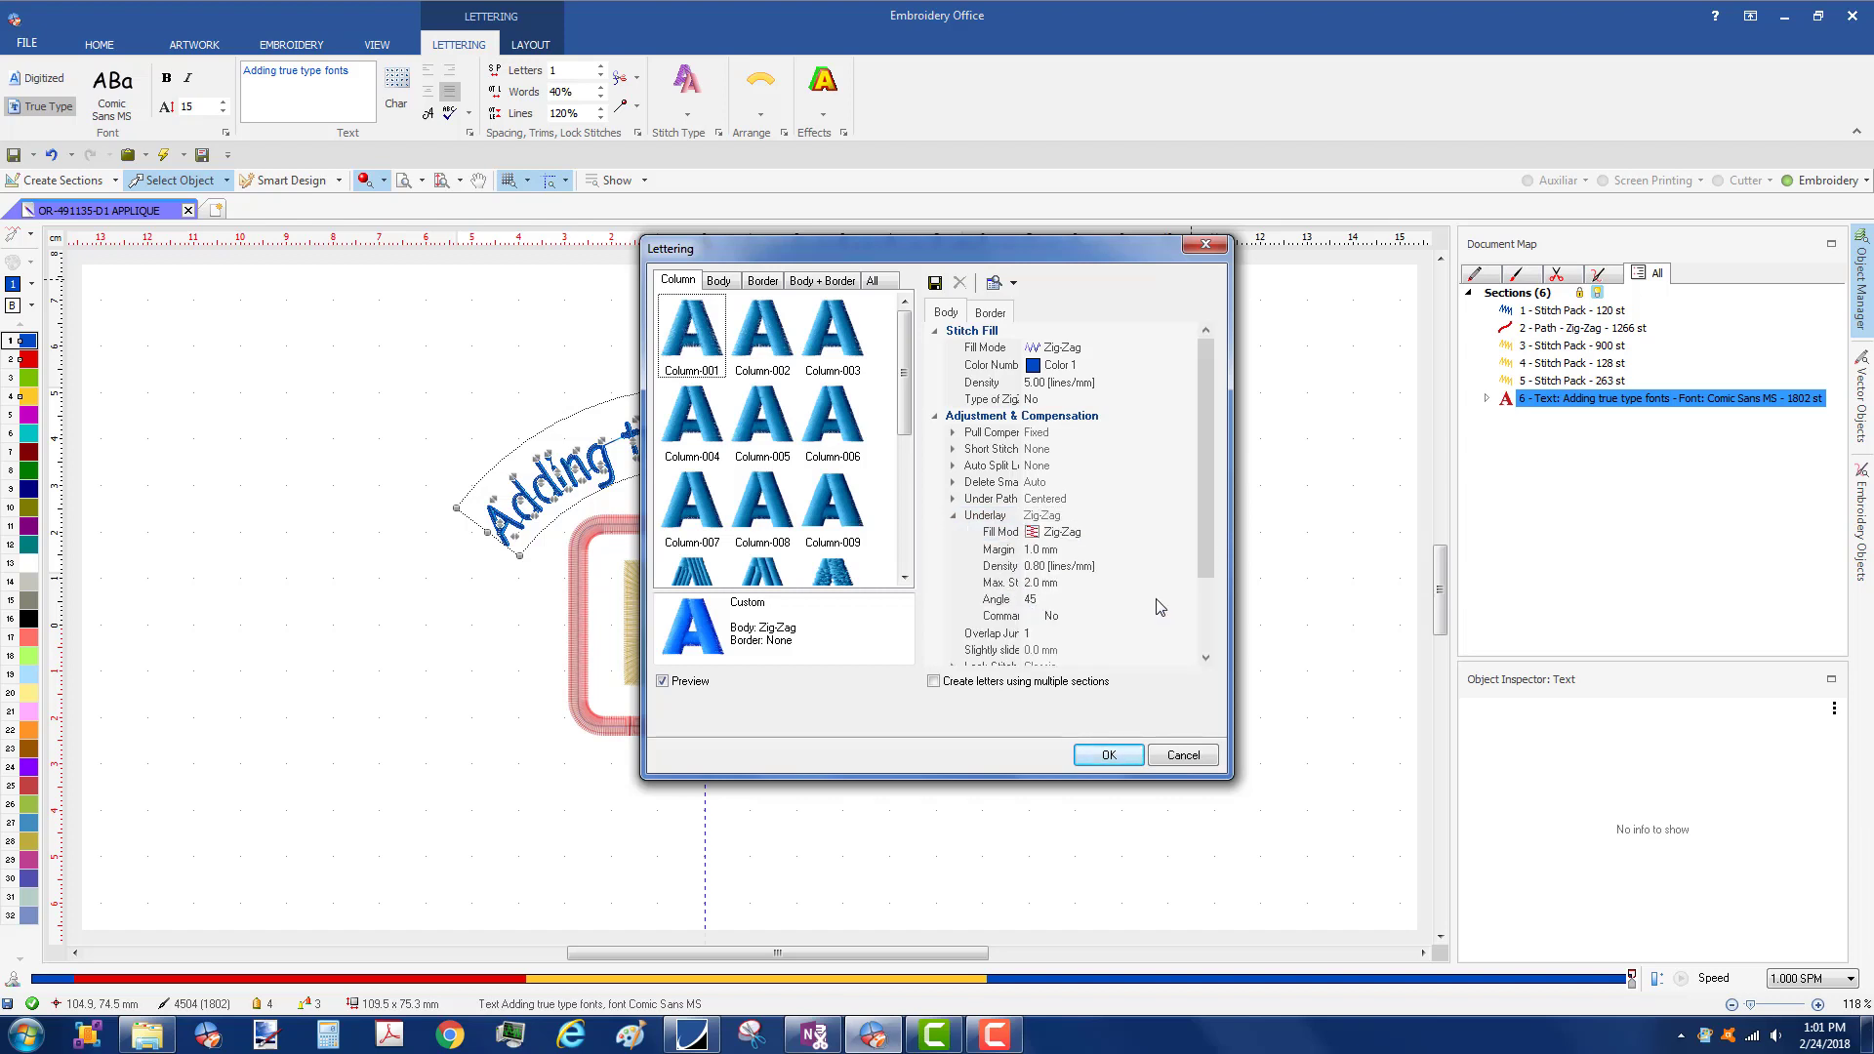
scroll(1204, 508, "down", 1)
left_click_drag(1207, 508, 1210, 571)
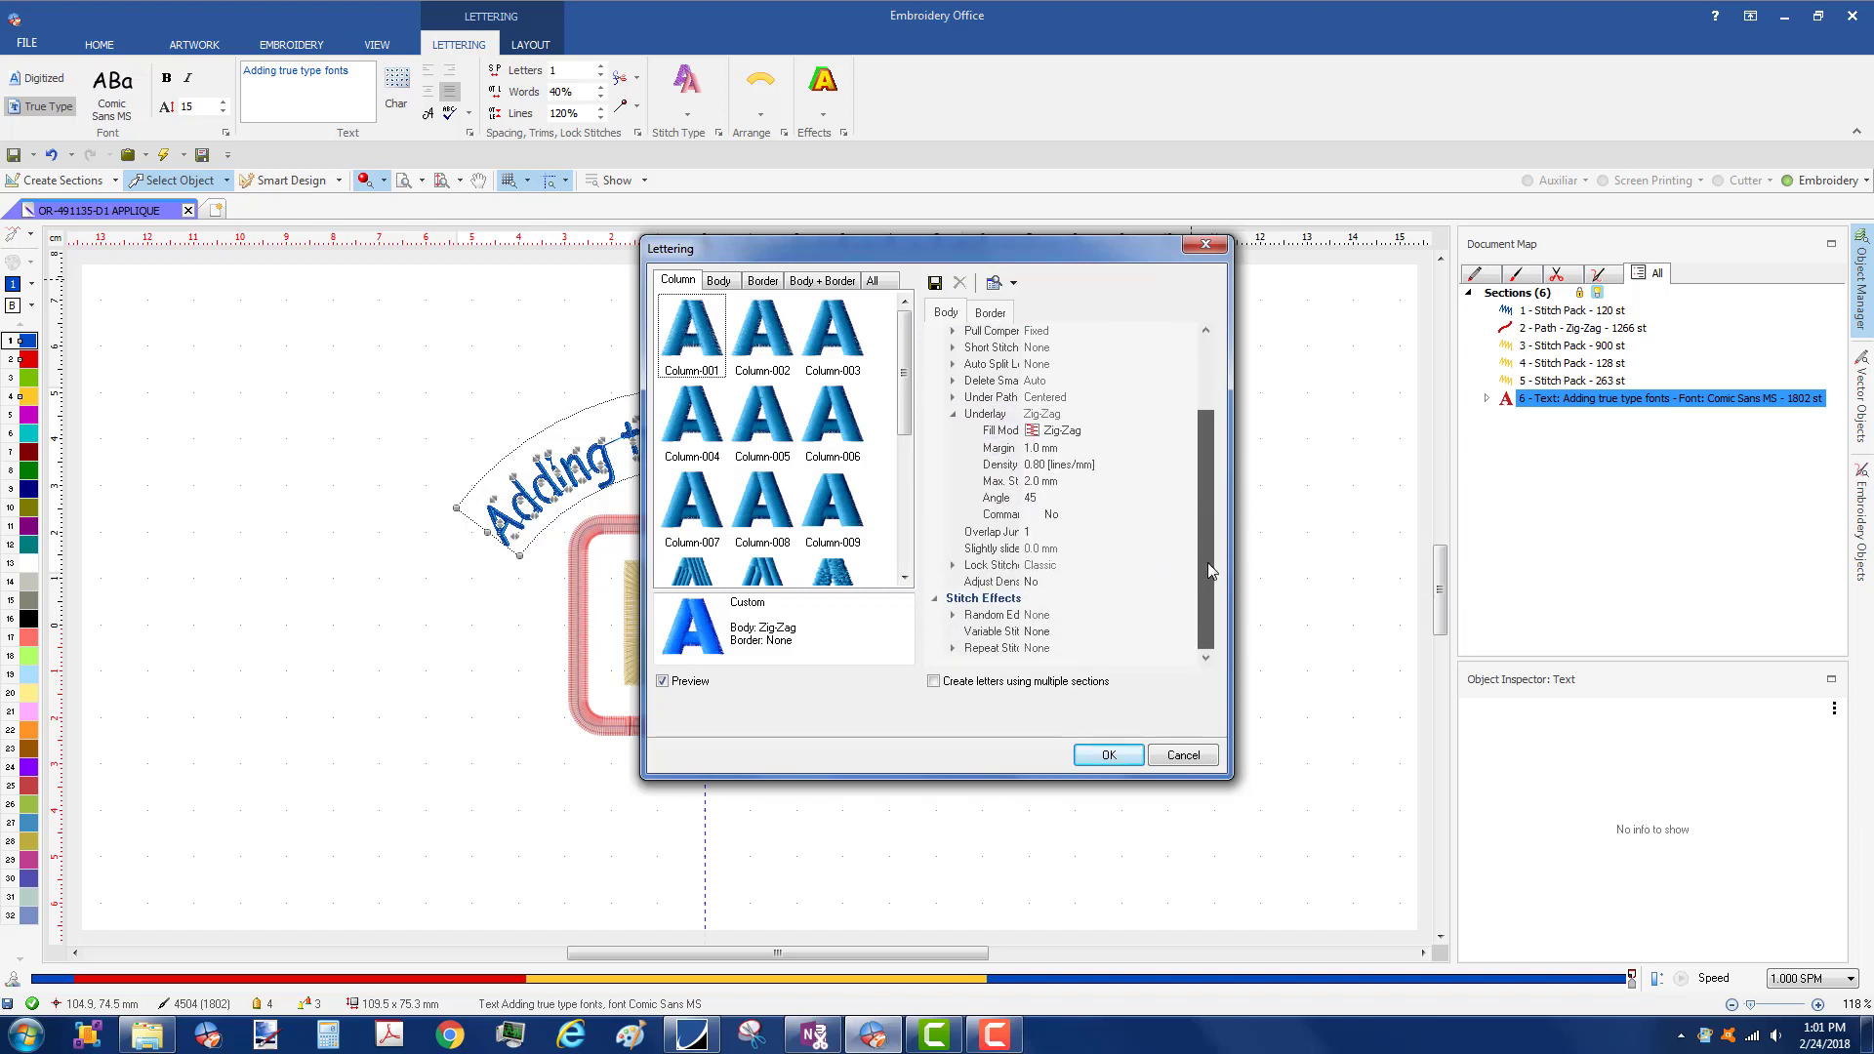
double_click(972, 567)
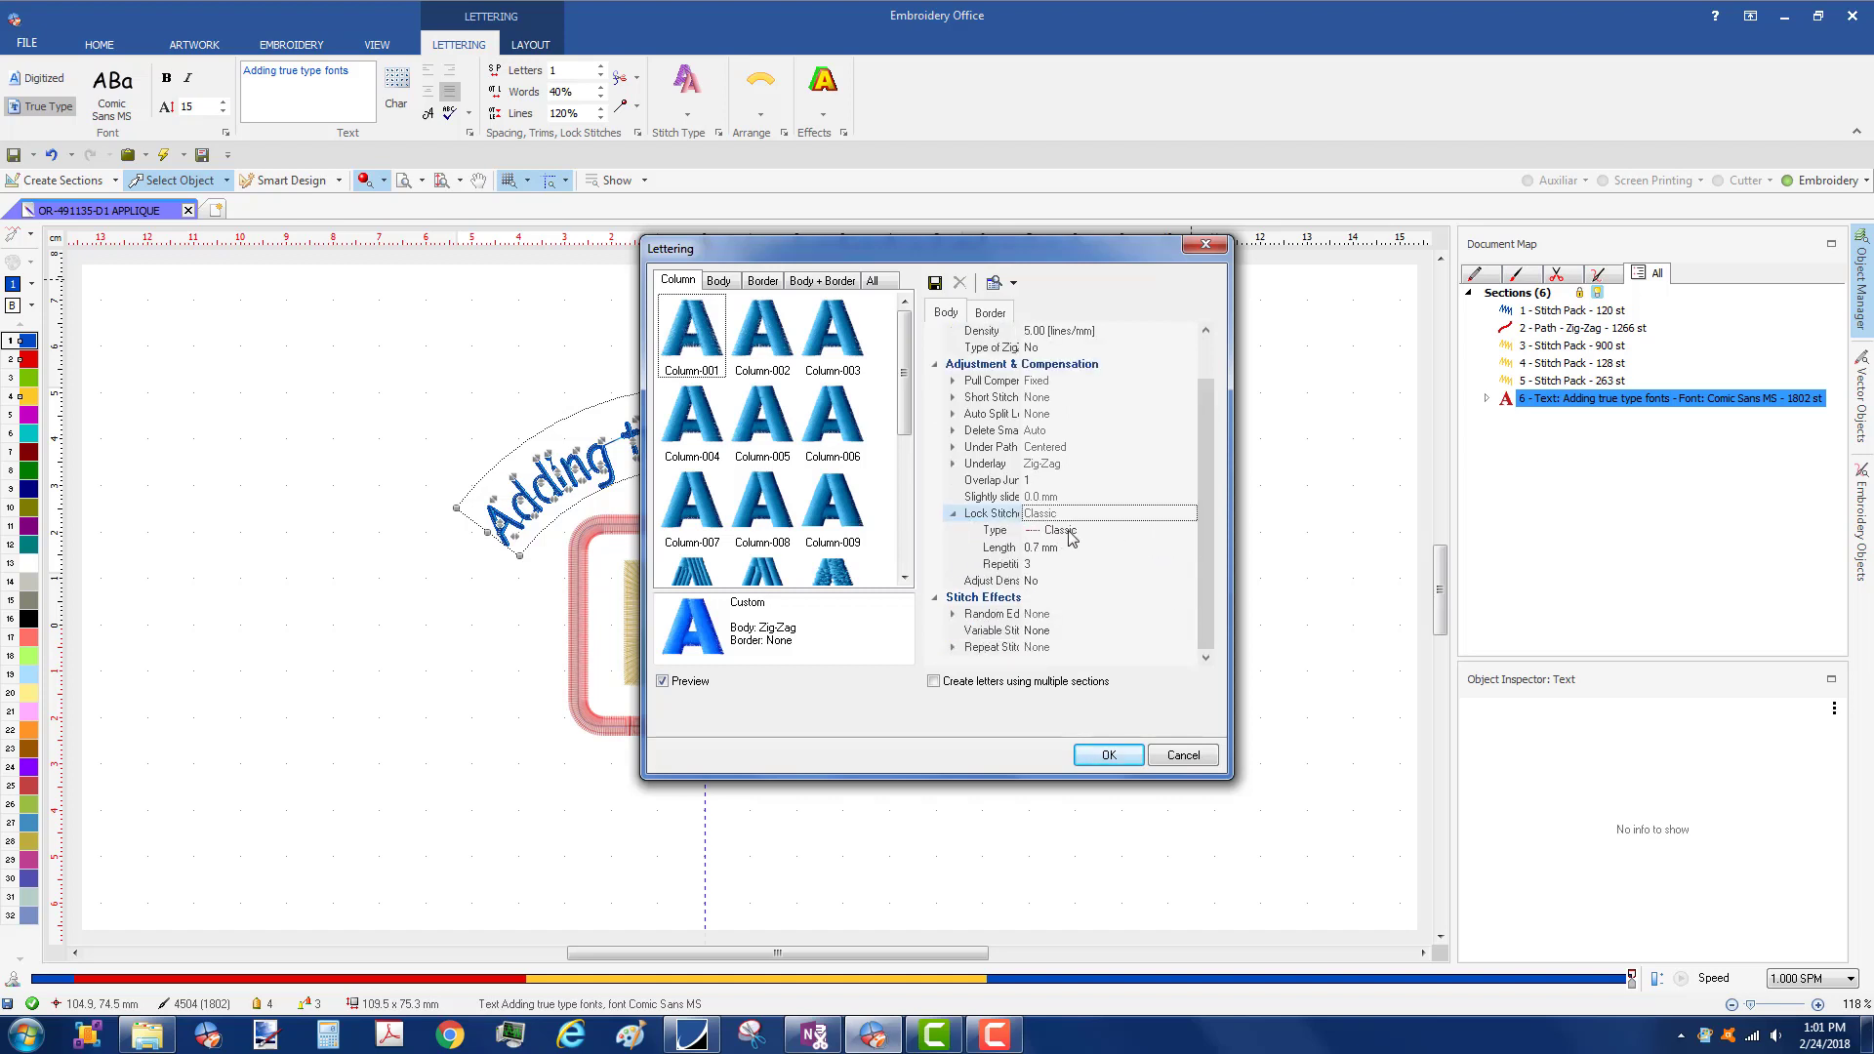
left_click(1106, 755)
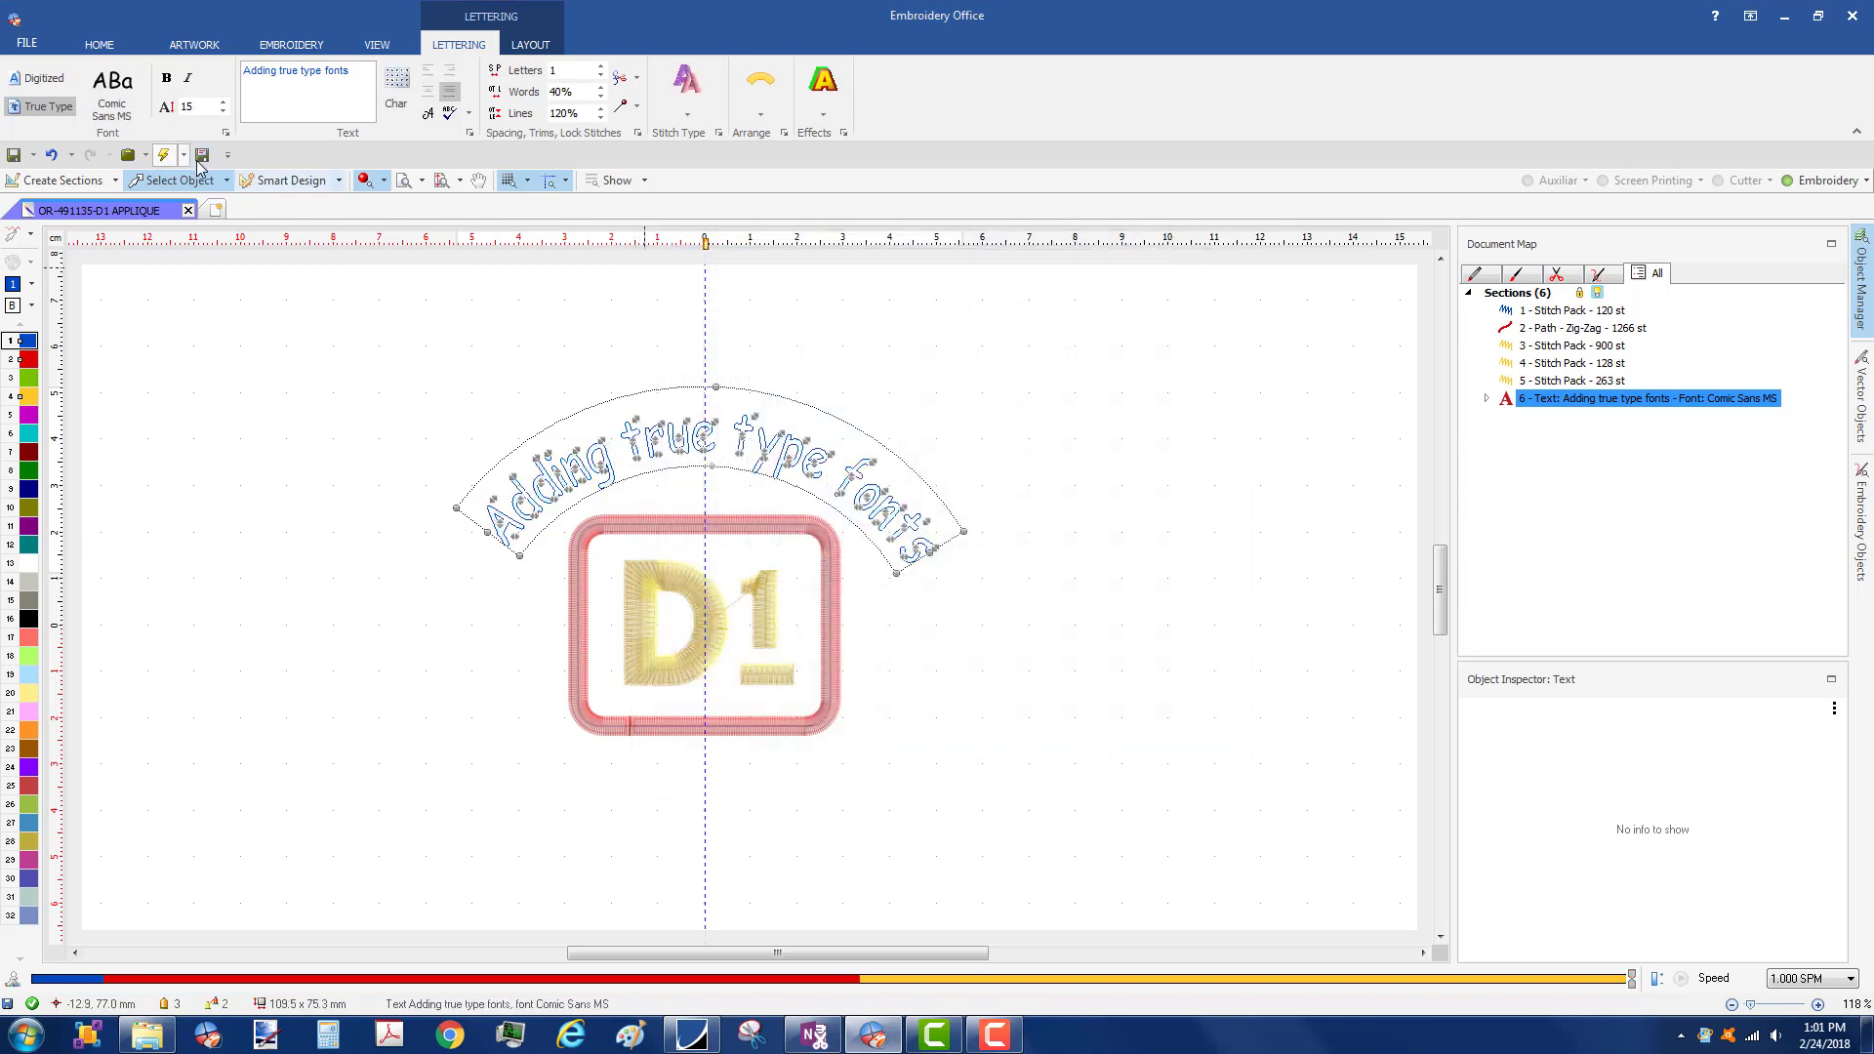
left_click(163, 155)
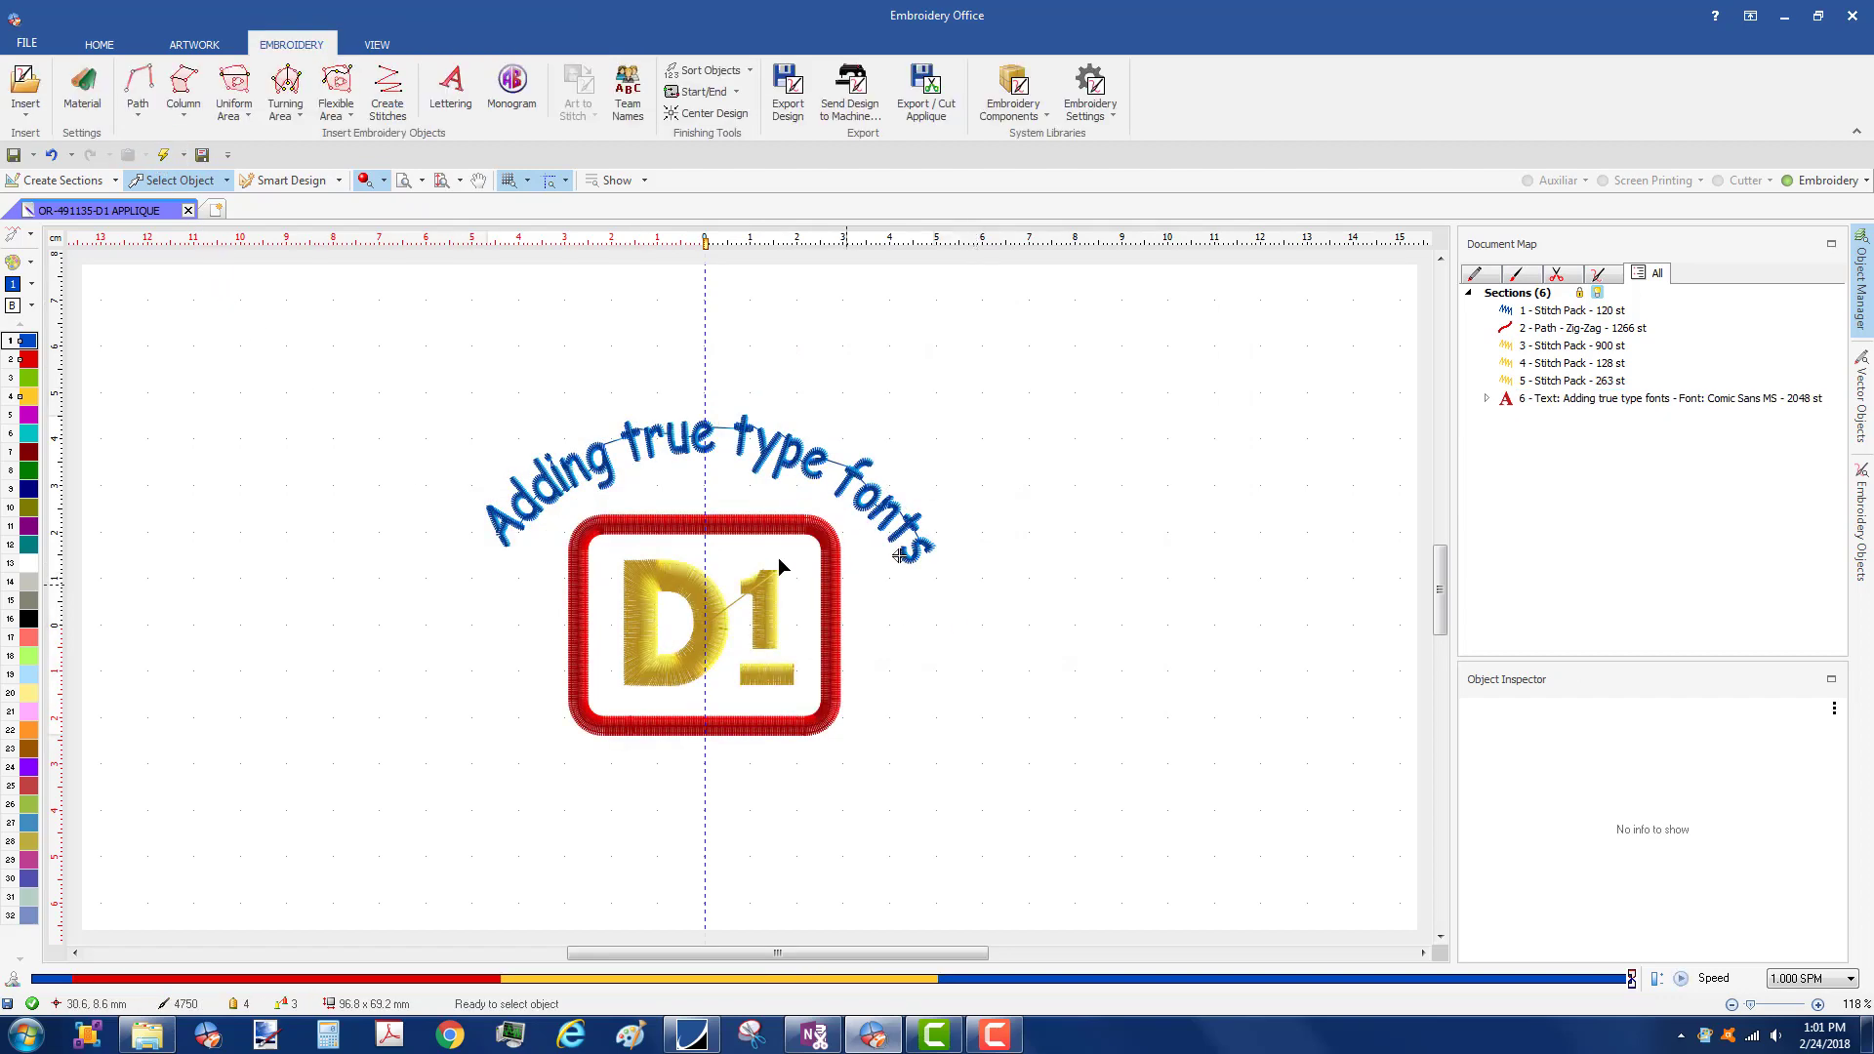
- Lower the arched text toward the red border, level it around the vertical guide, and regenerate its stitches
scroll(774, 563, "up", 3)
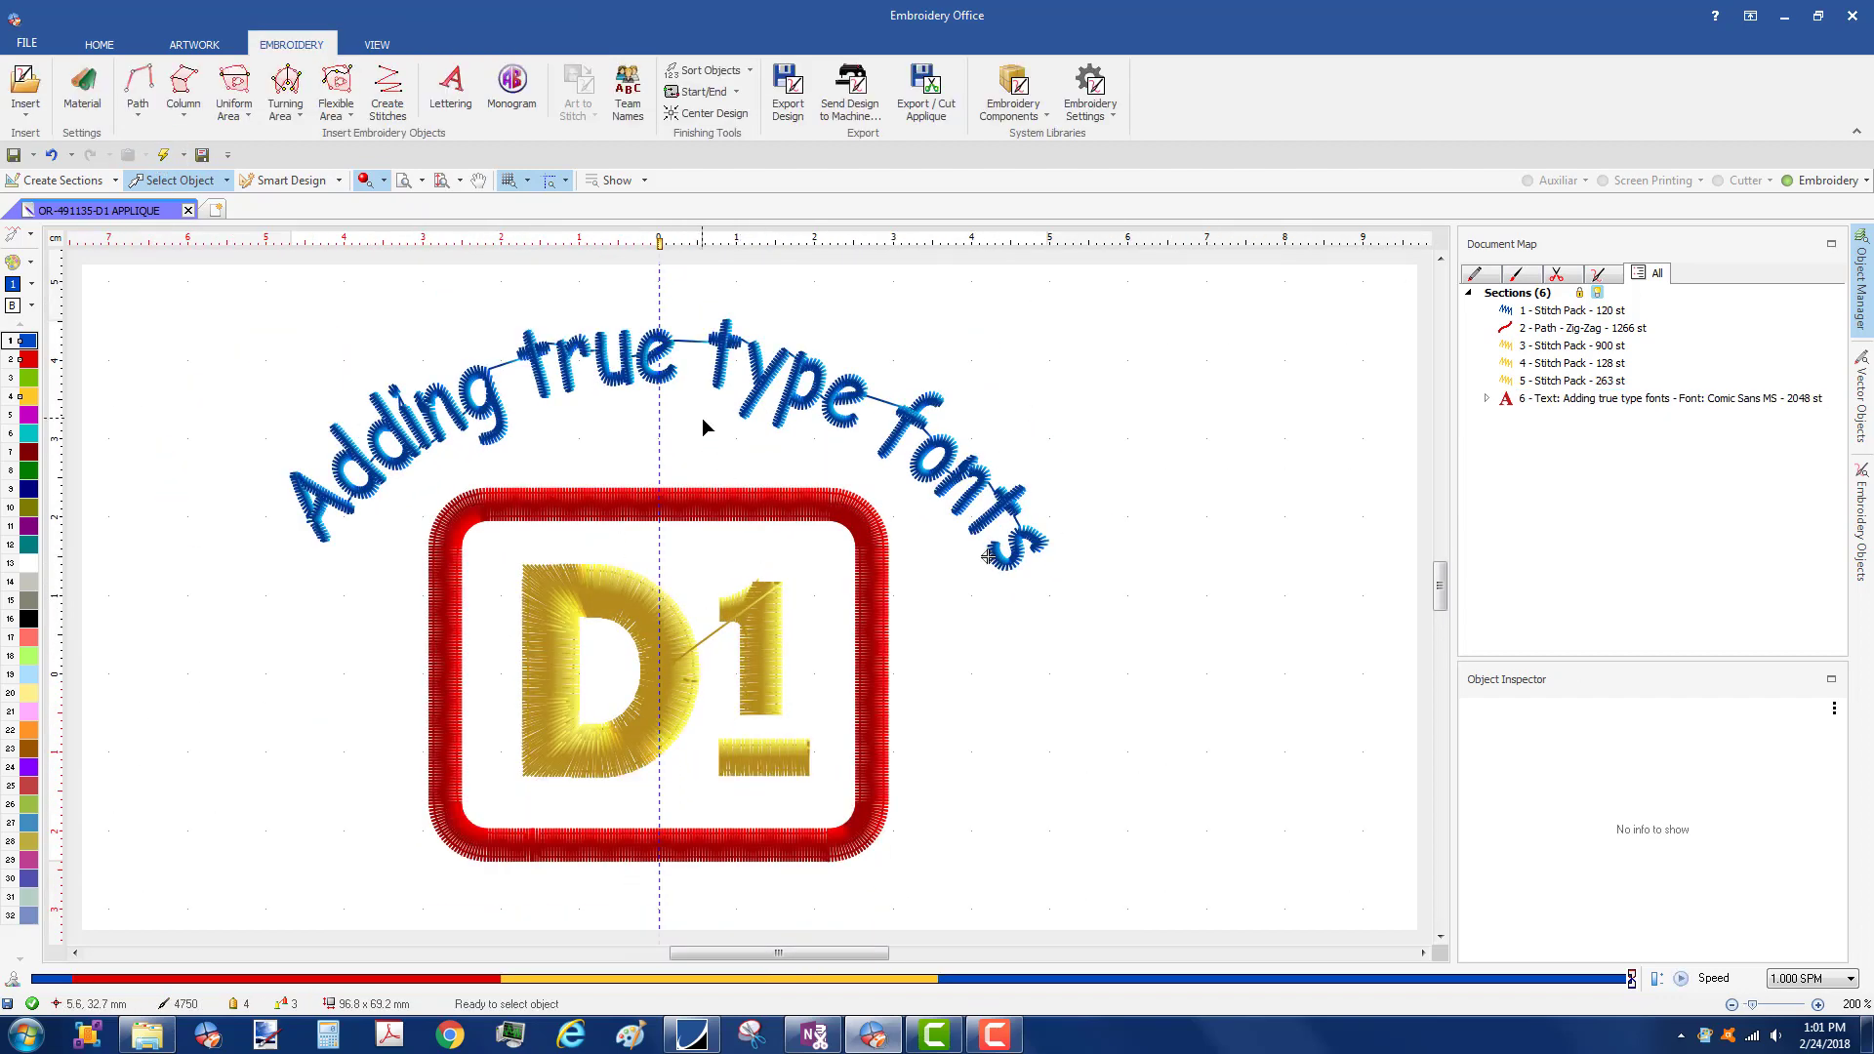
left_click(613, 377)
left_click_drag(613, 377, 607, 422)
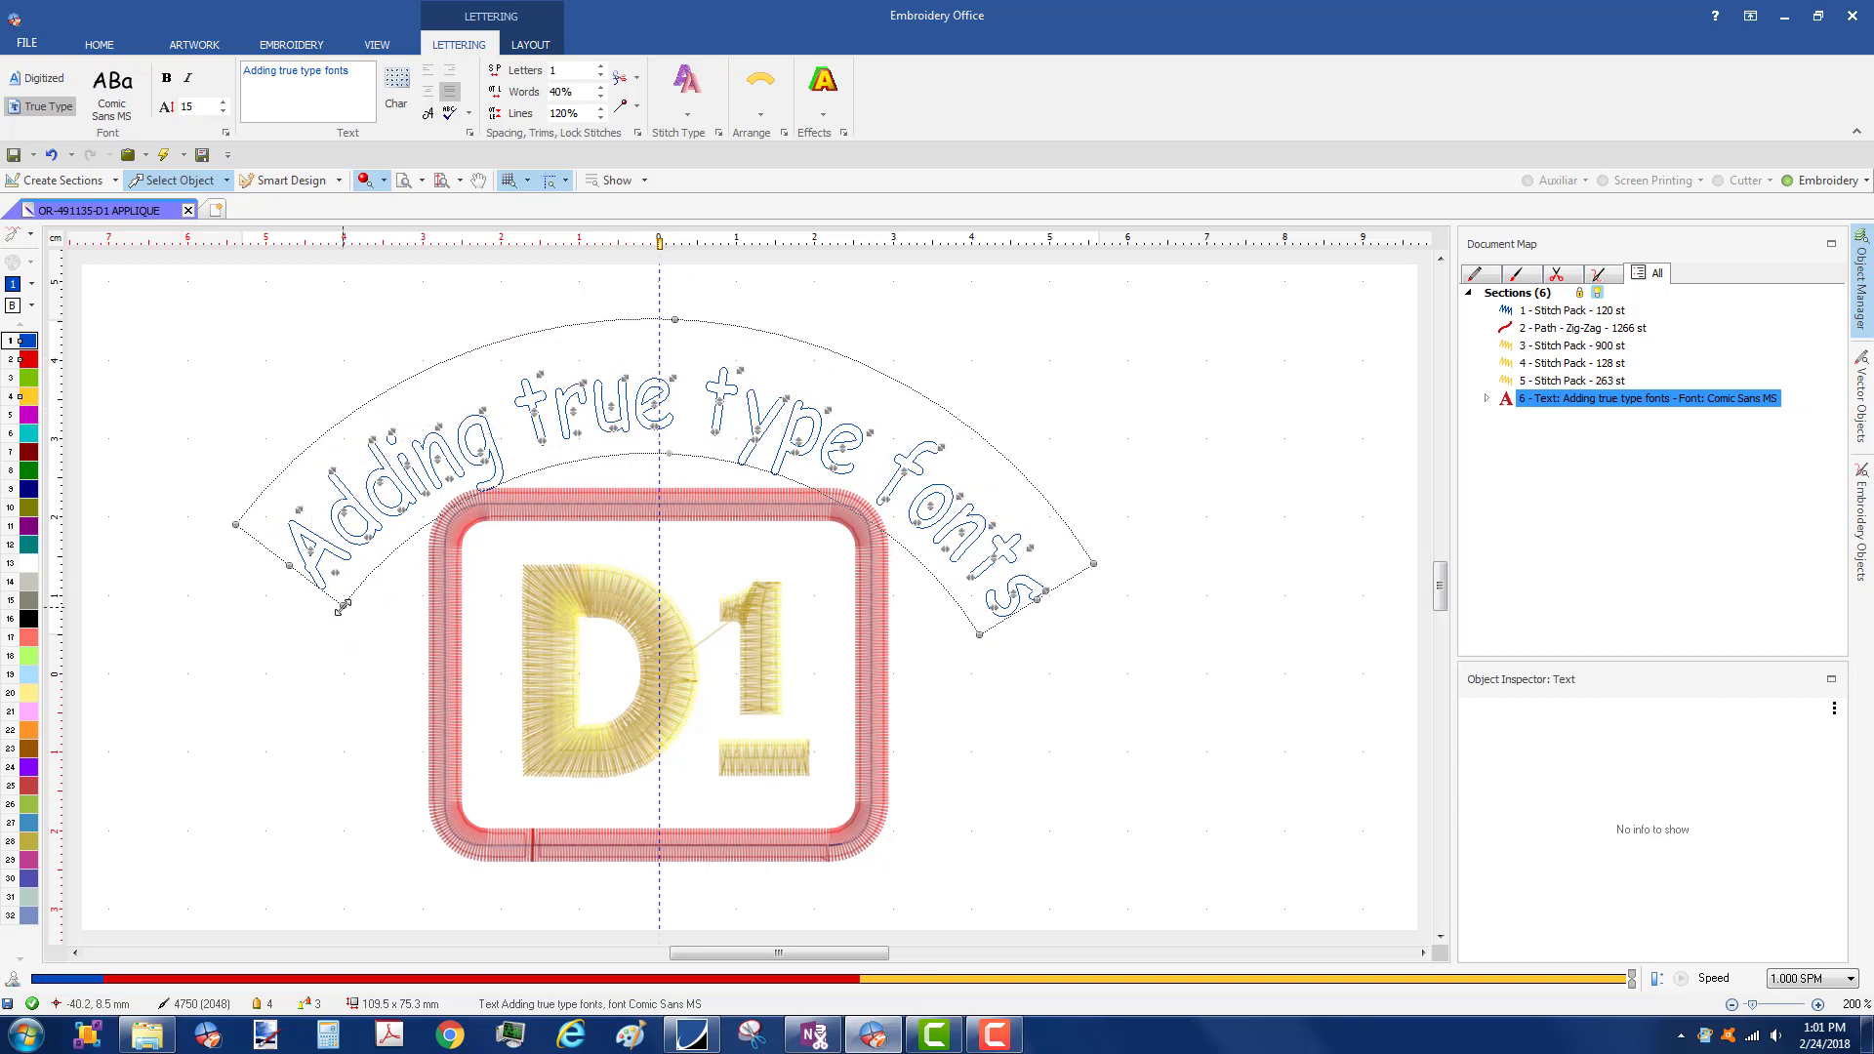
left_click_drag(340, 608, 330, 618)
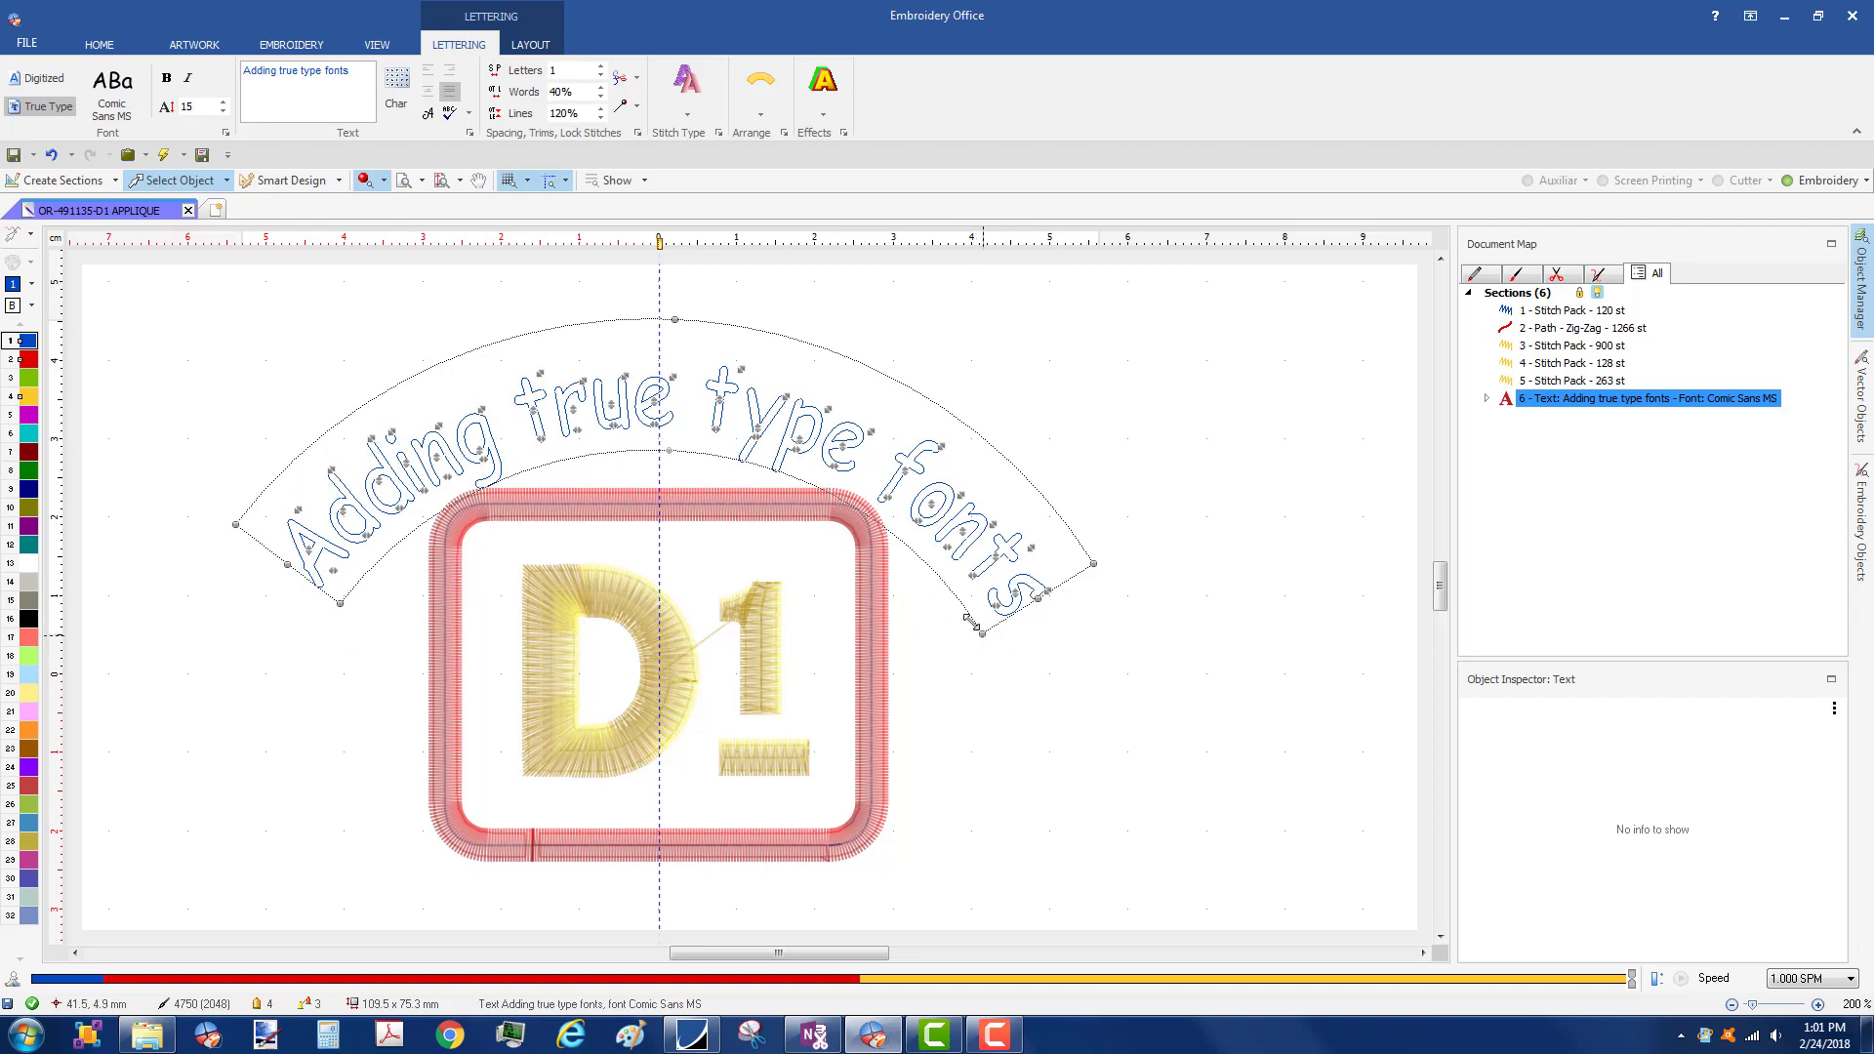
left_click_drag(972, 622, 979, 622)
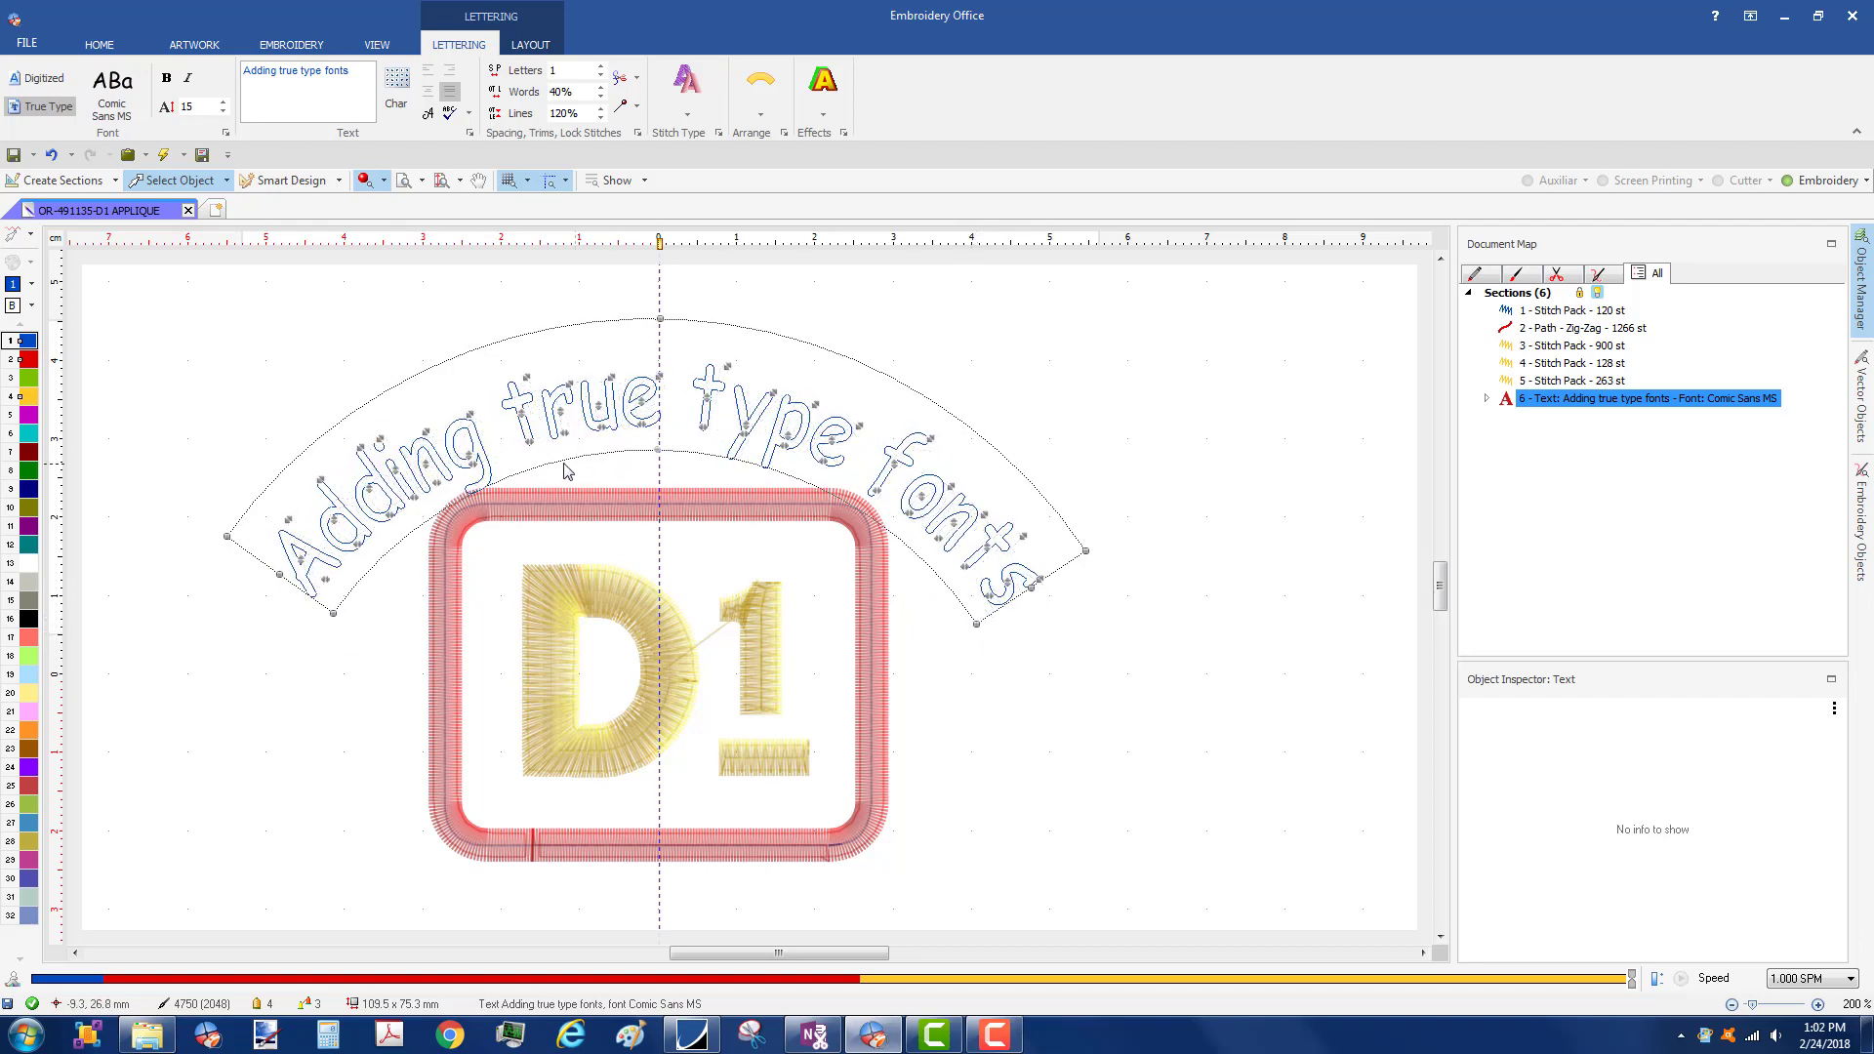
left_click_drag(556, 440, 552, 430)
right_click(1022, 664)
left_click(1078, 644)
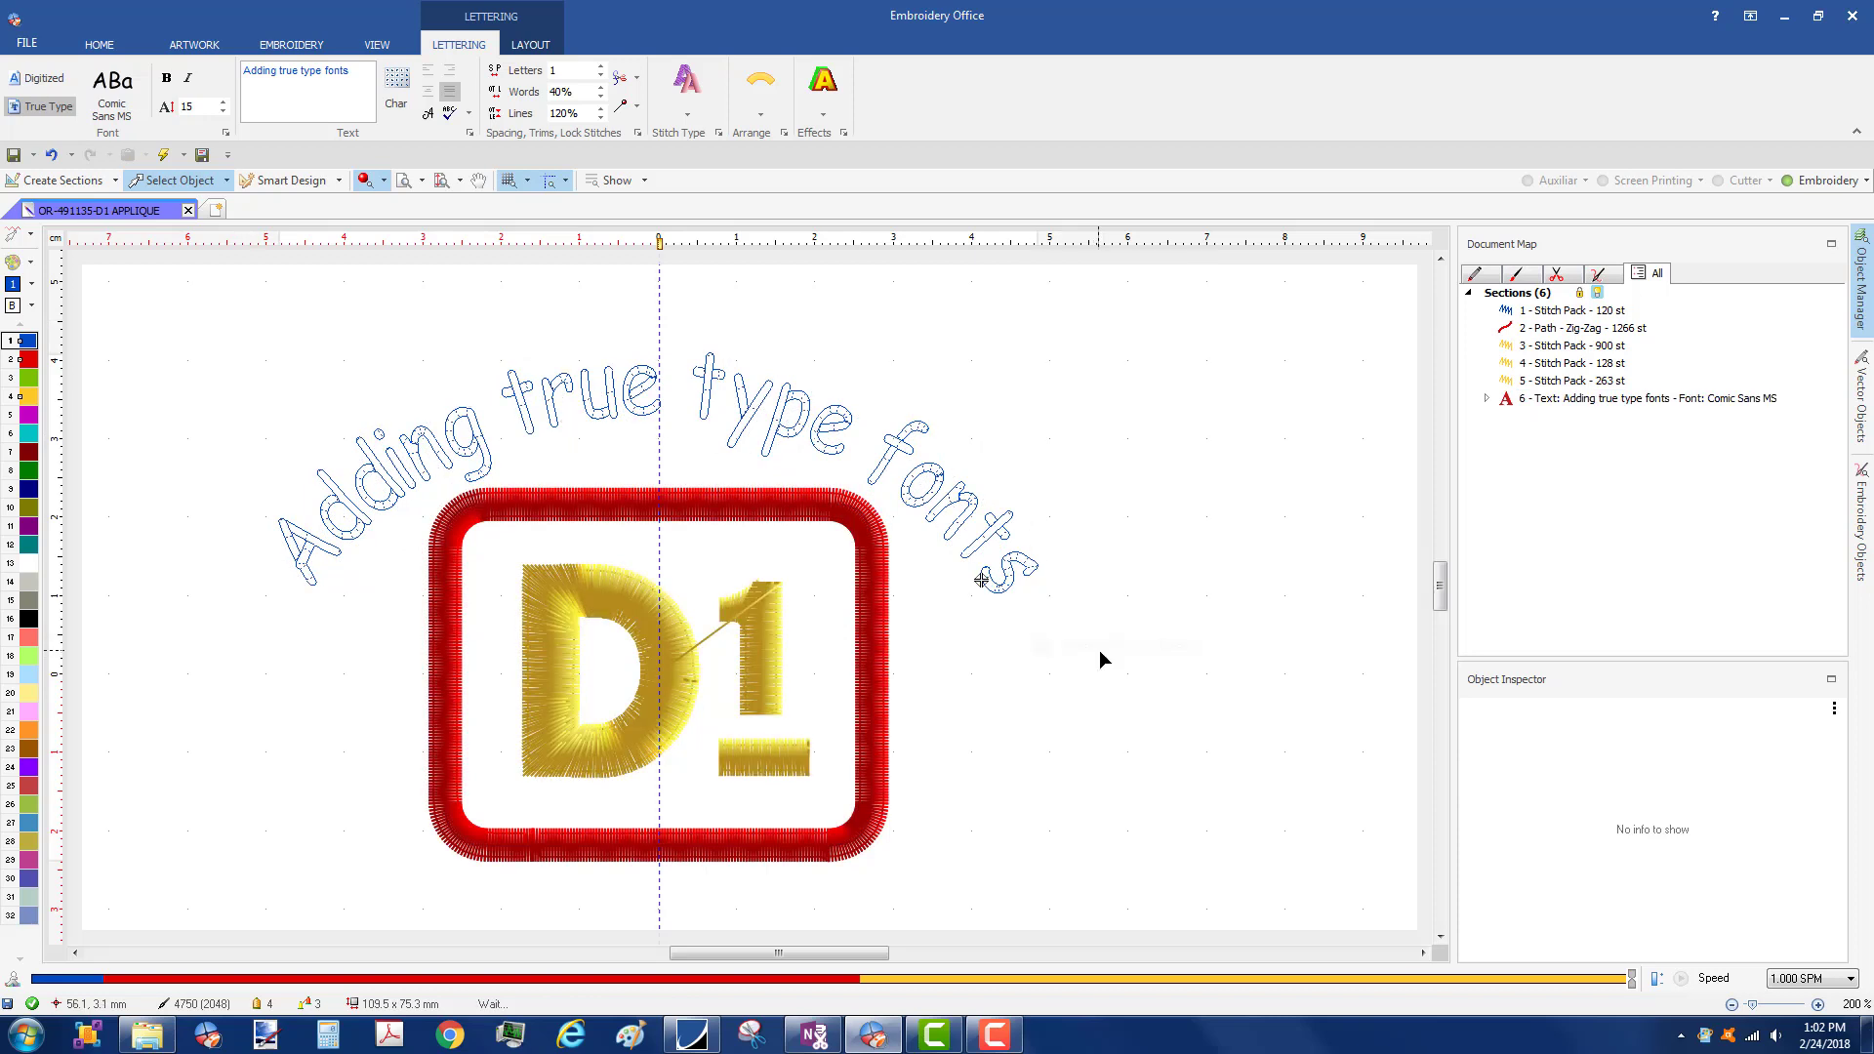
left_click(161, 156)
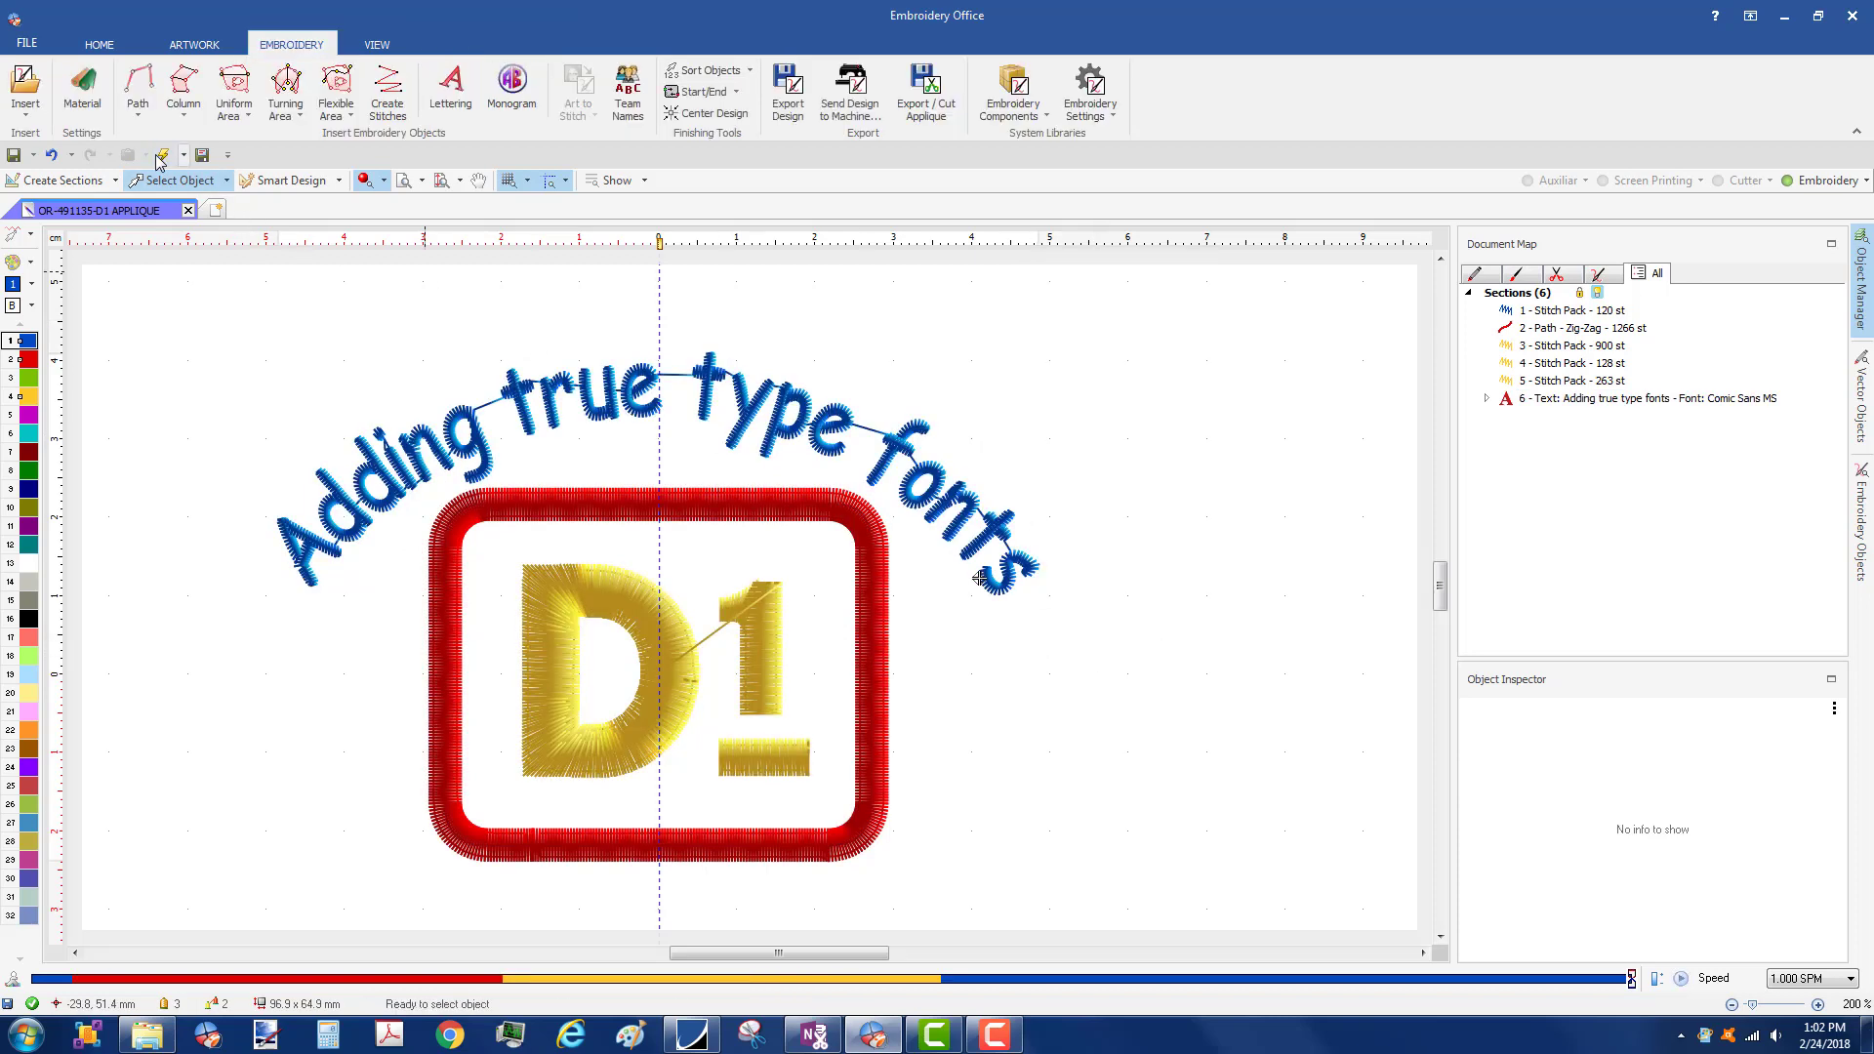
- Save the design as True Type add lettering.dsg in the Adding Lettering True Type folder, replacing the existing file
left_click(32, 155)
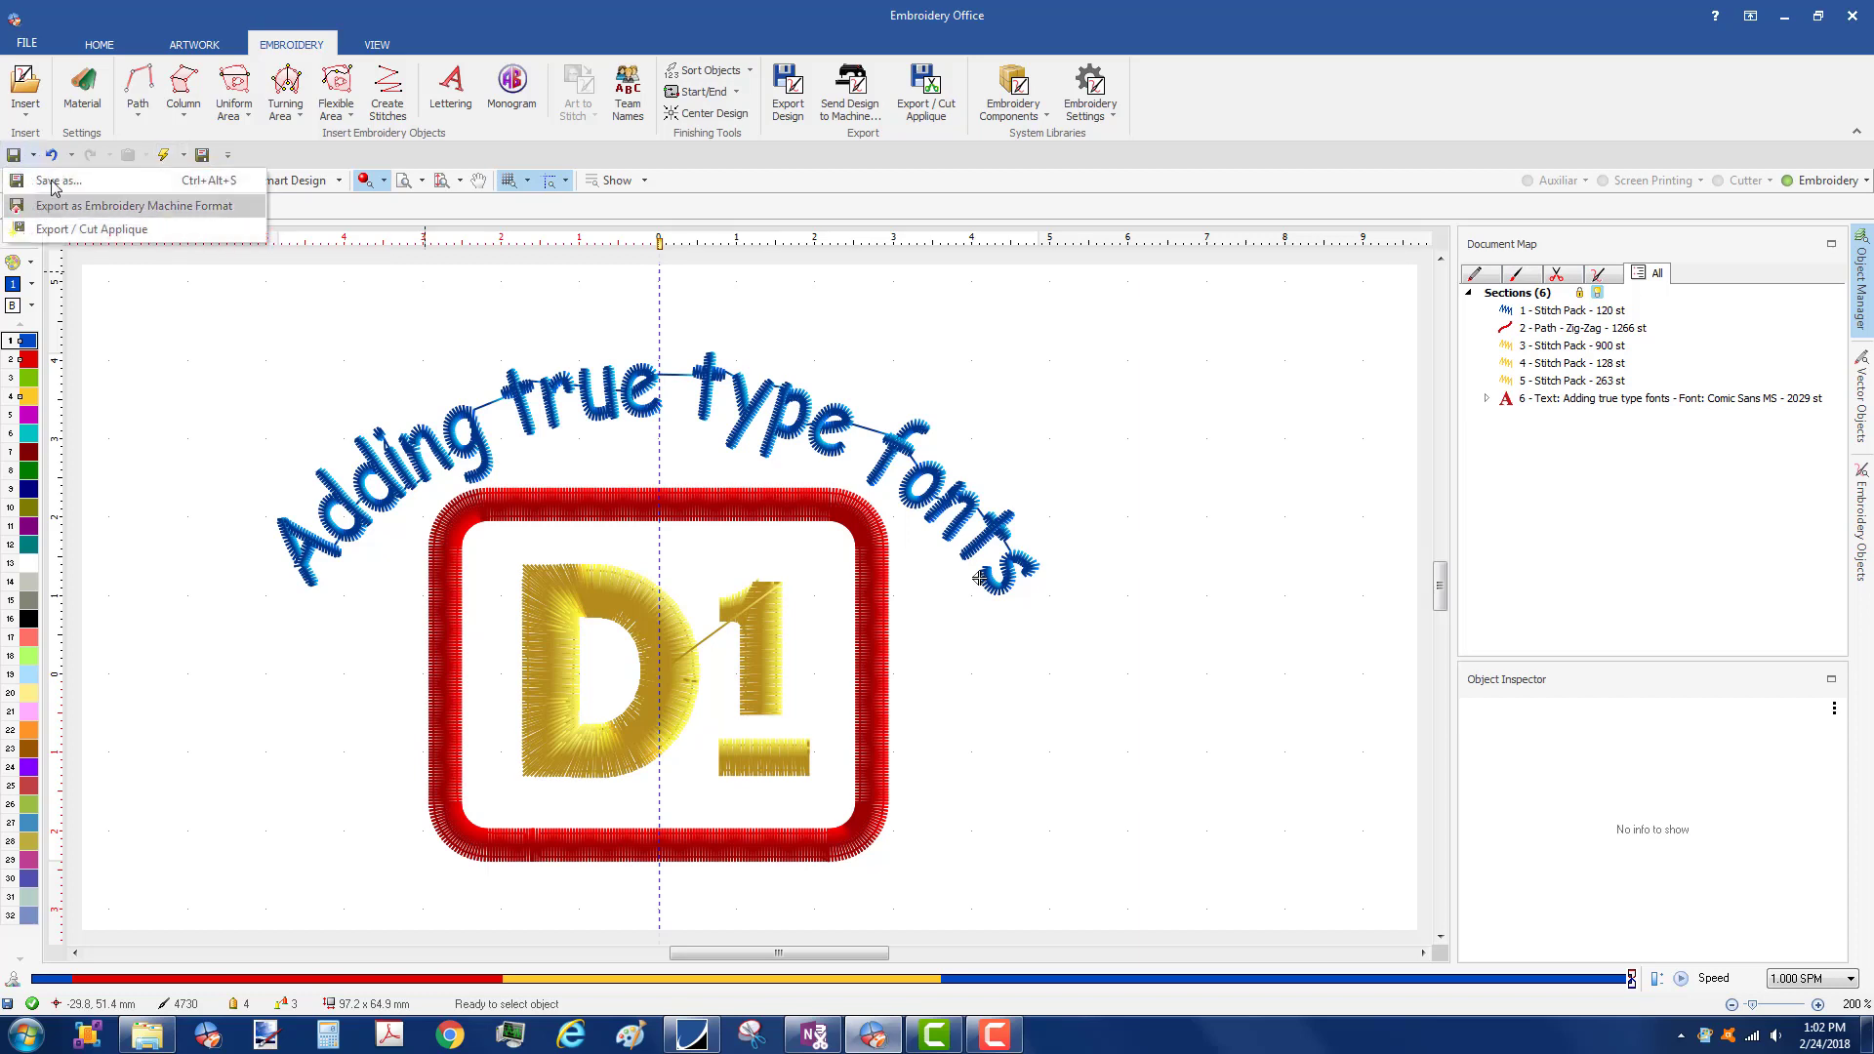
left_click(51, 182)
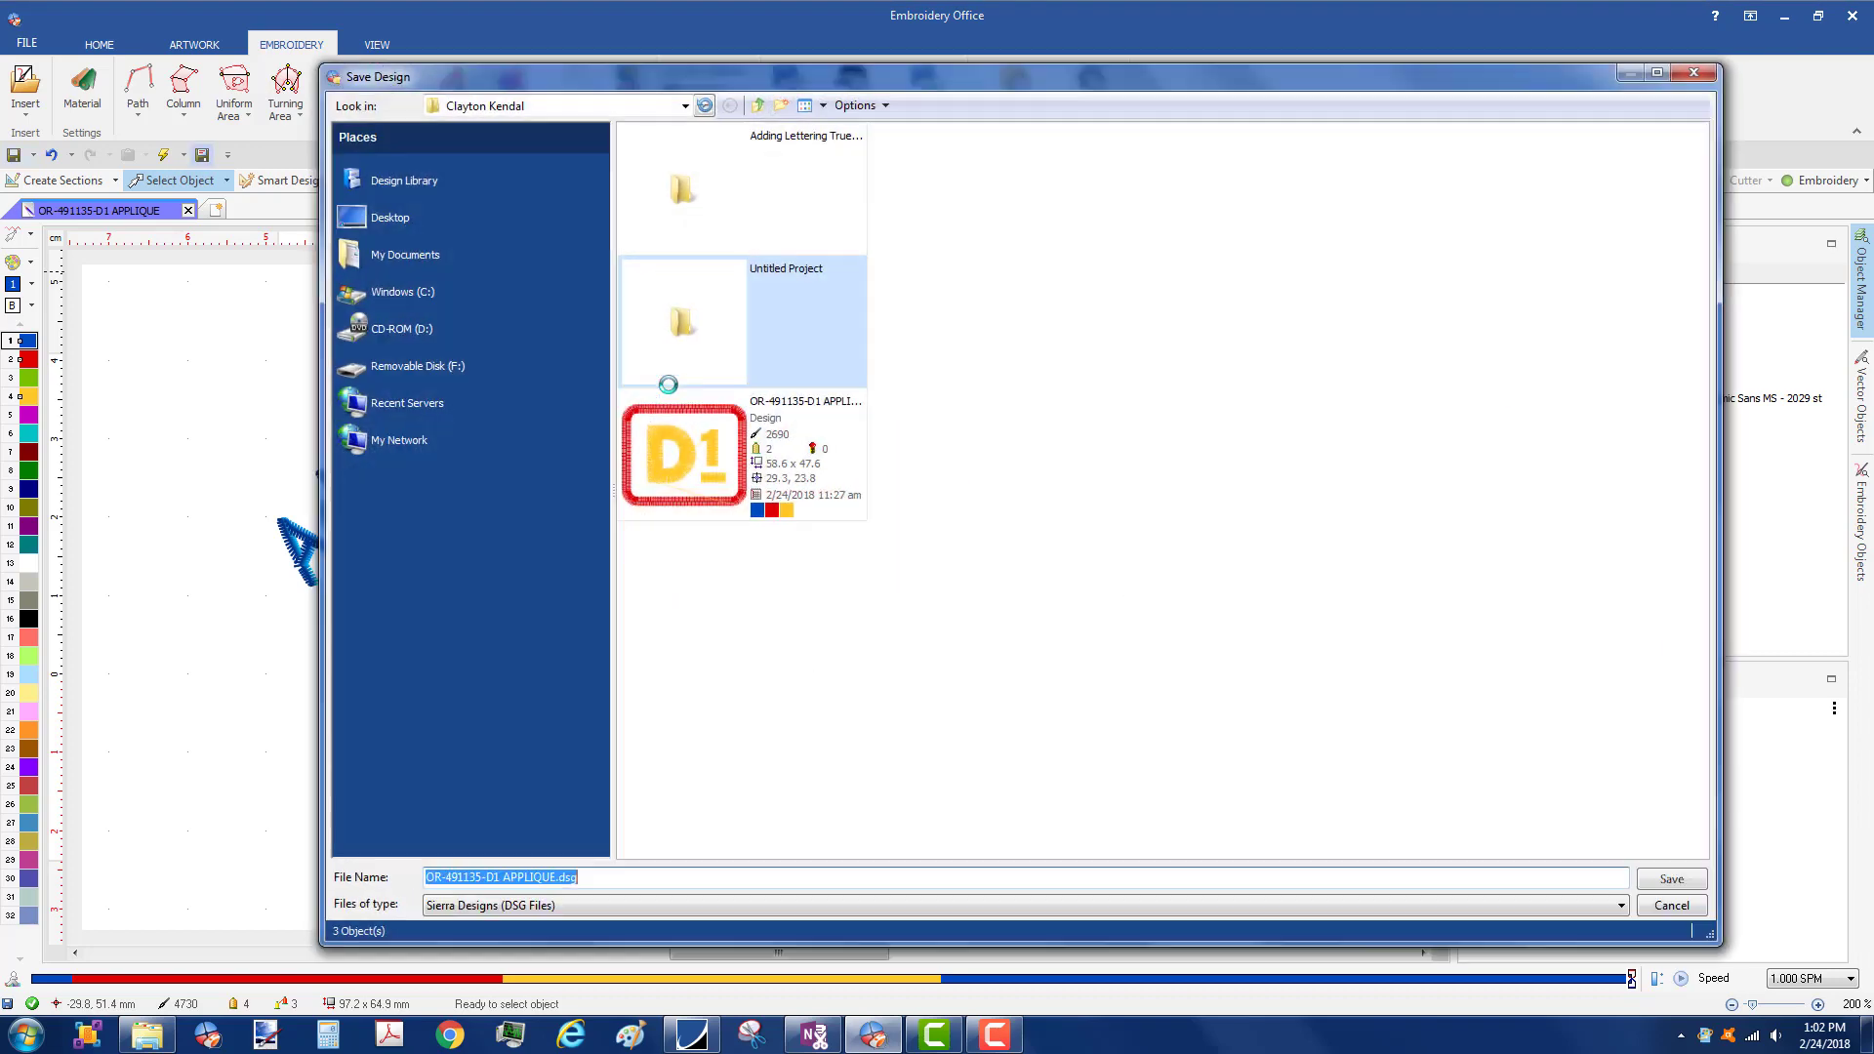
double_click(683, 220)
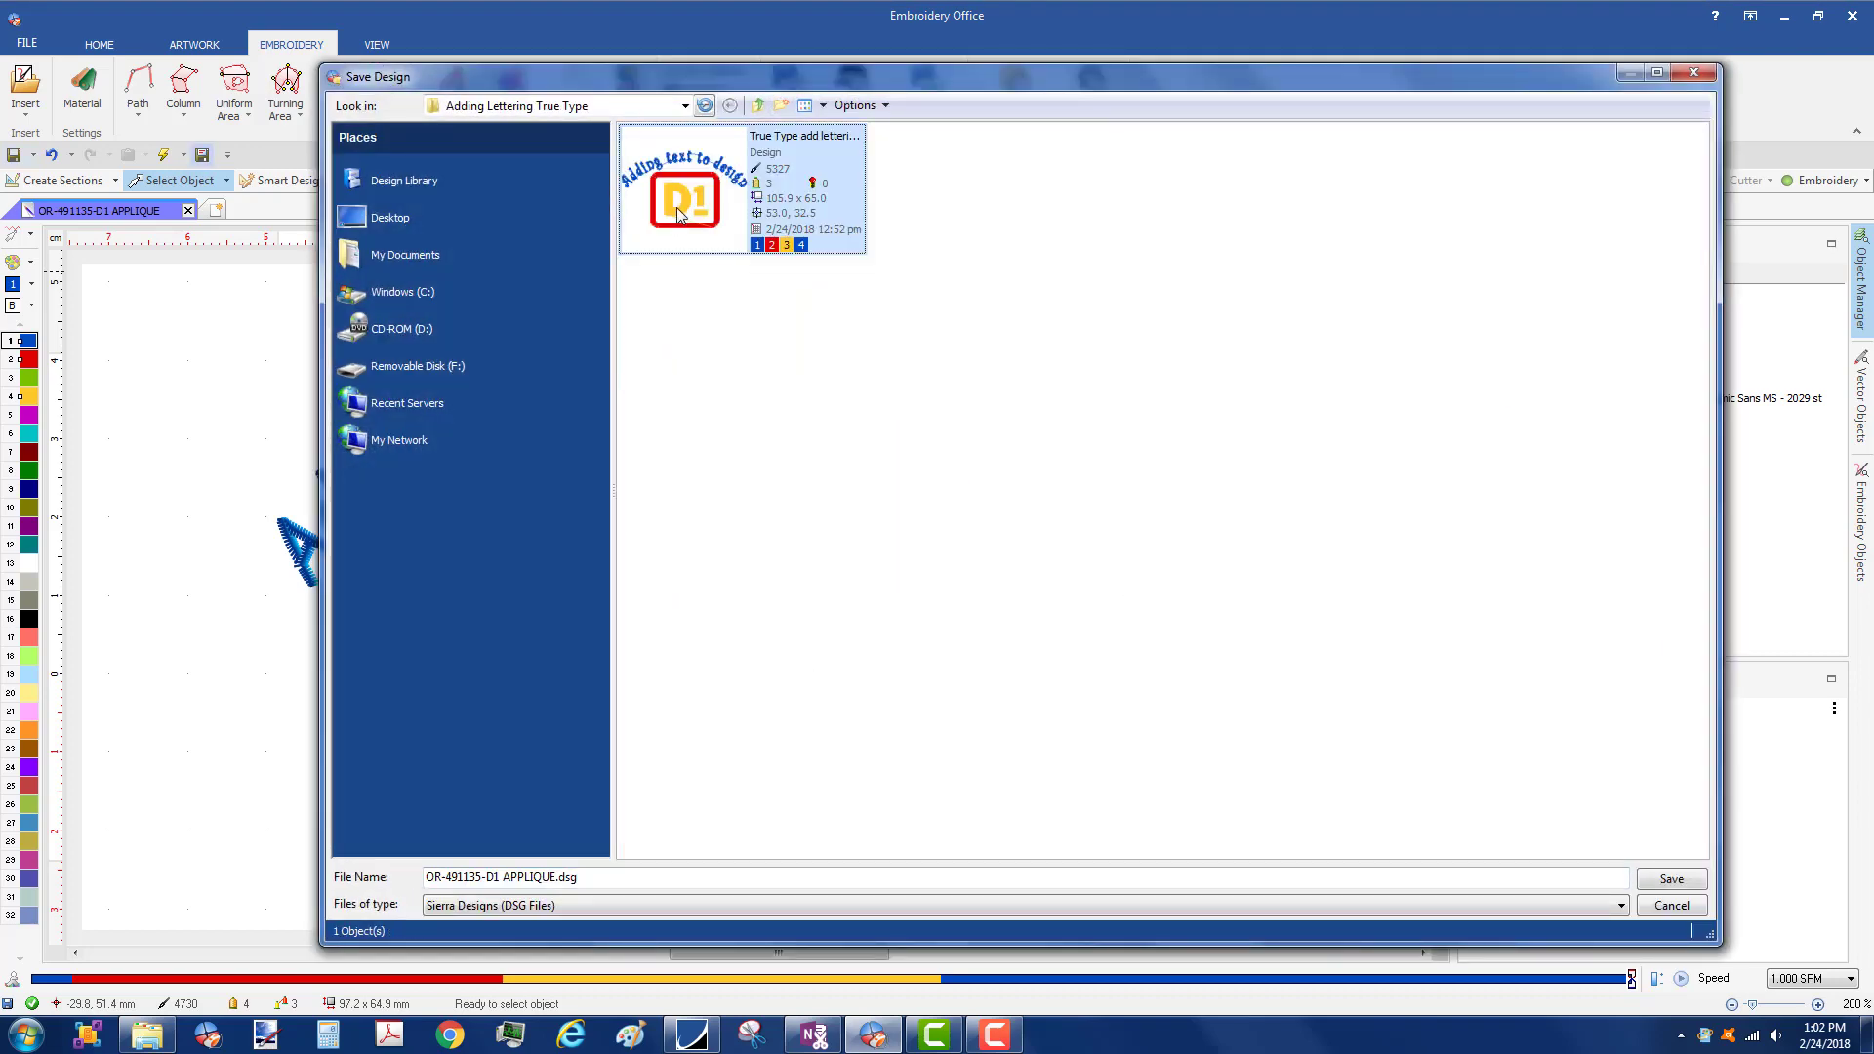
left_click(683, 213)
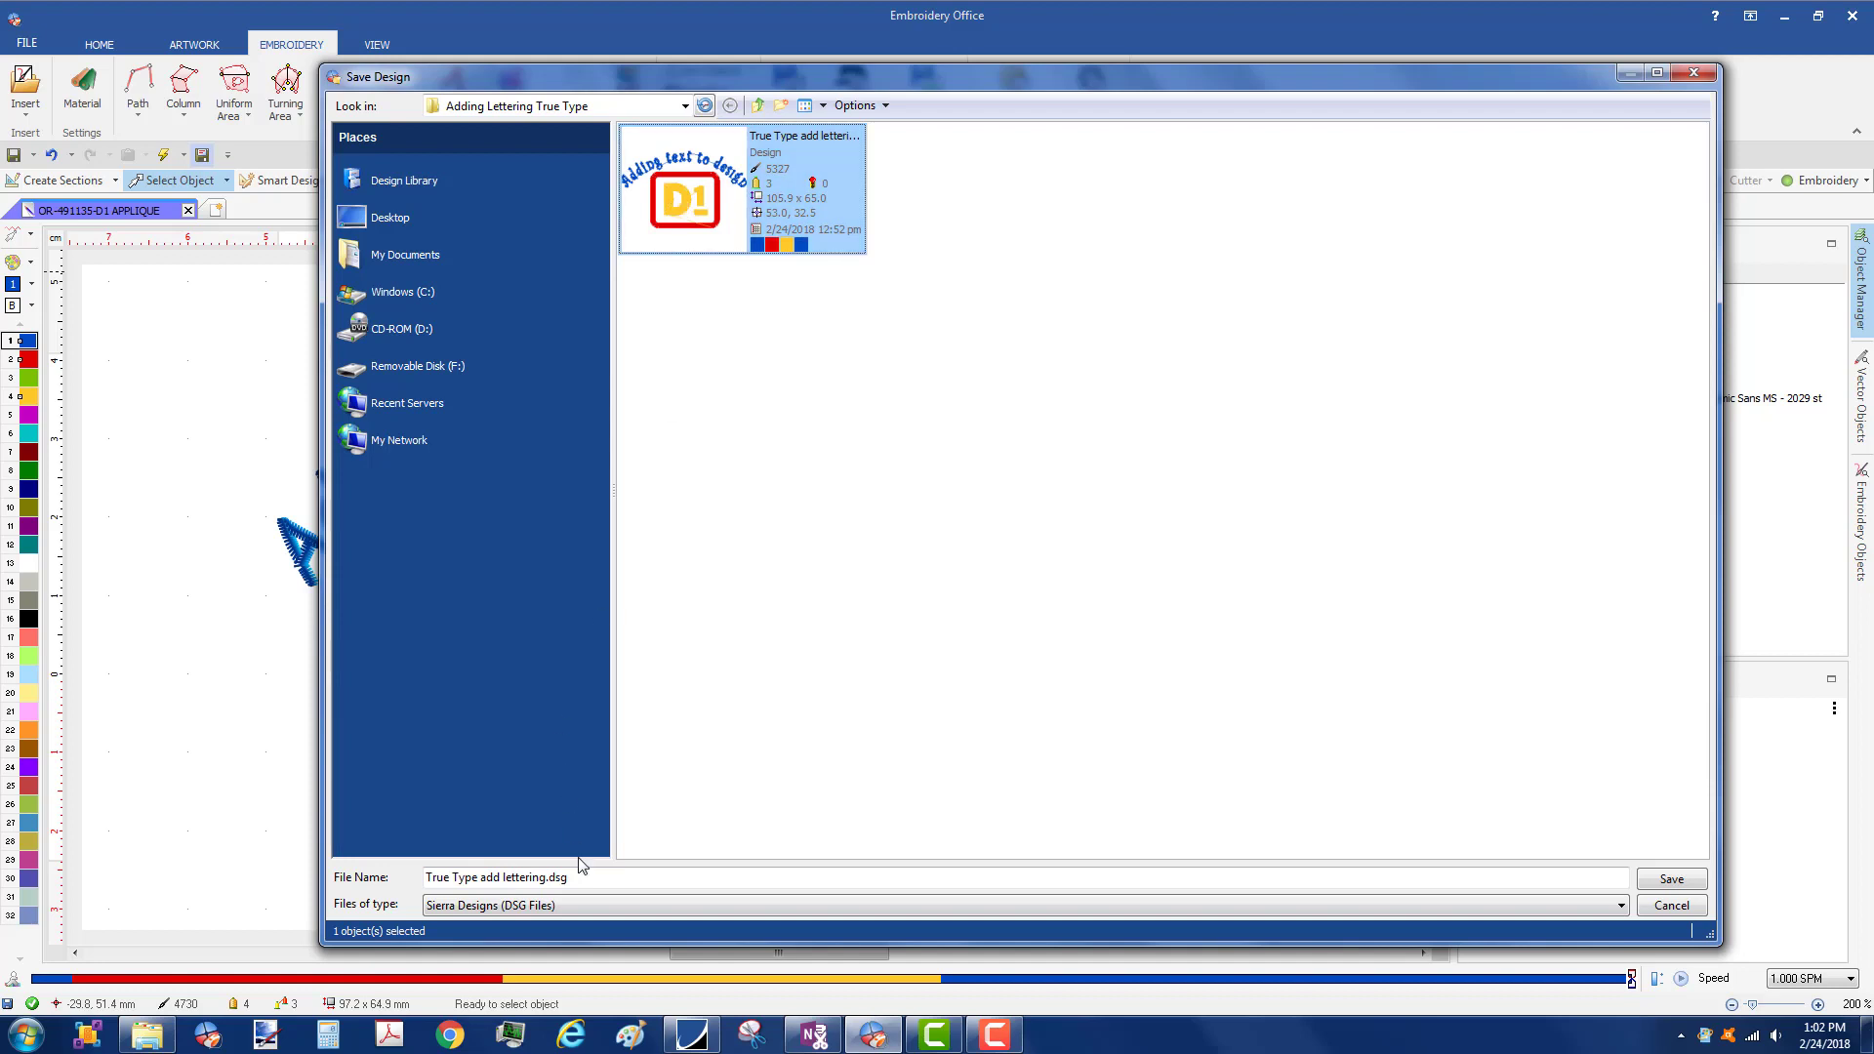
double_click(694, 207)
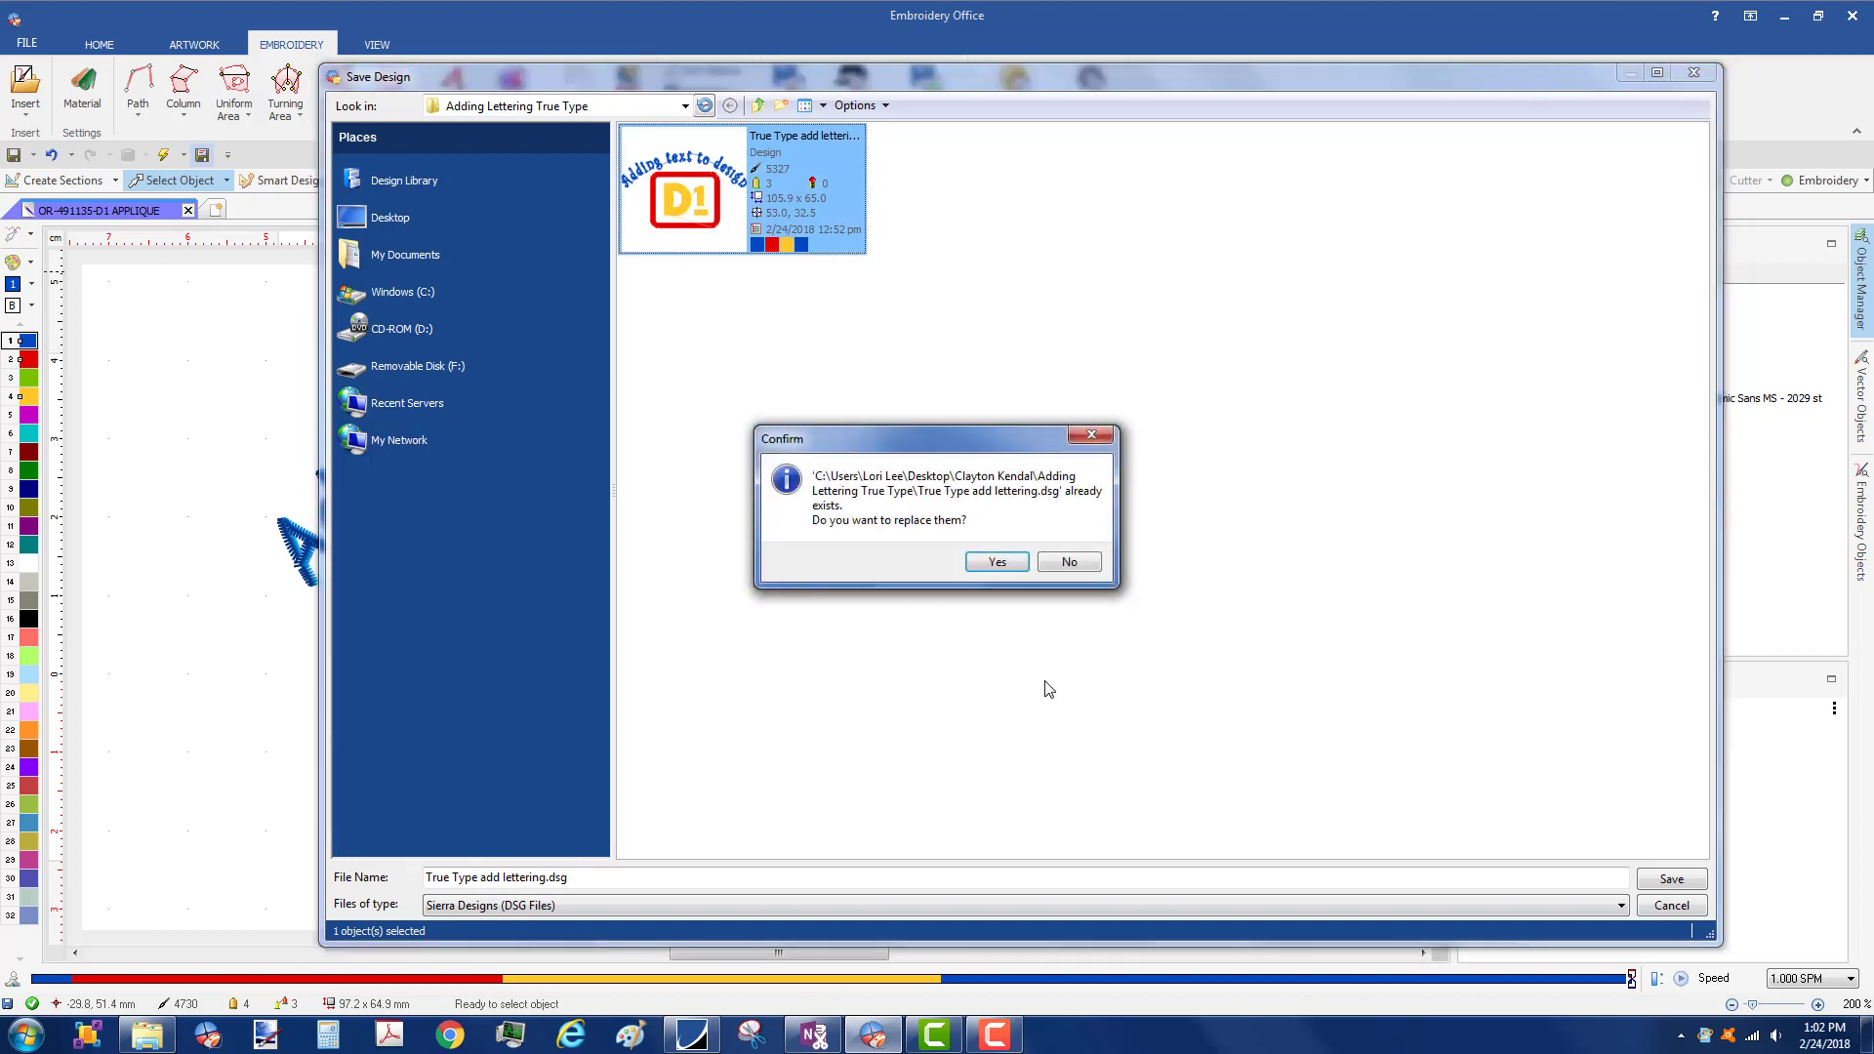
left_click(991, 562)
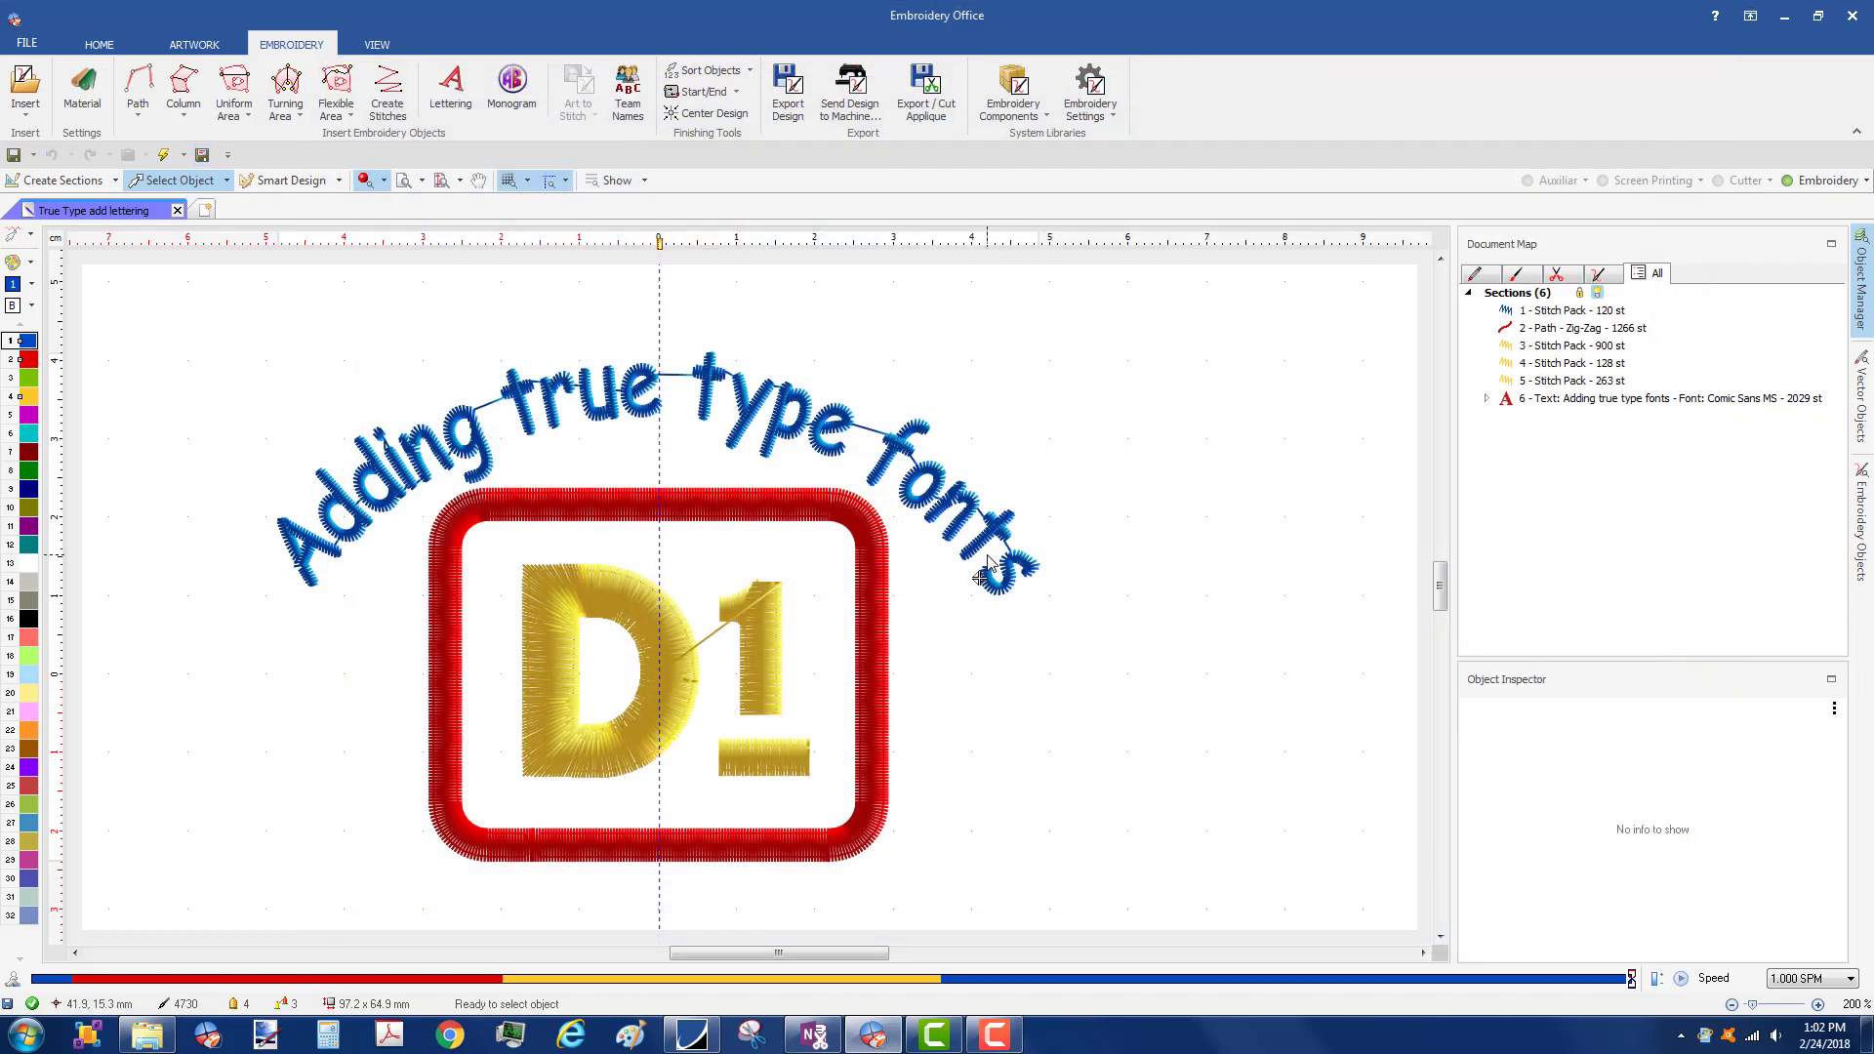
- Export the design as the Tajima file True Type add lettering.dst, and have the non-contiguous needles fixed
left_click(35, 155)
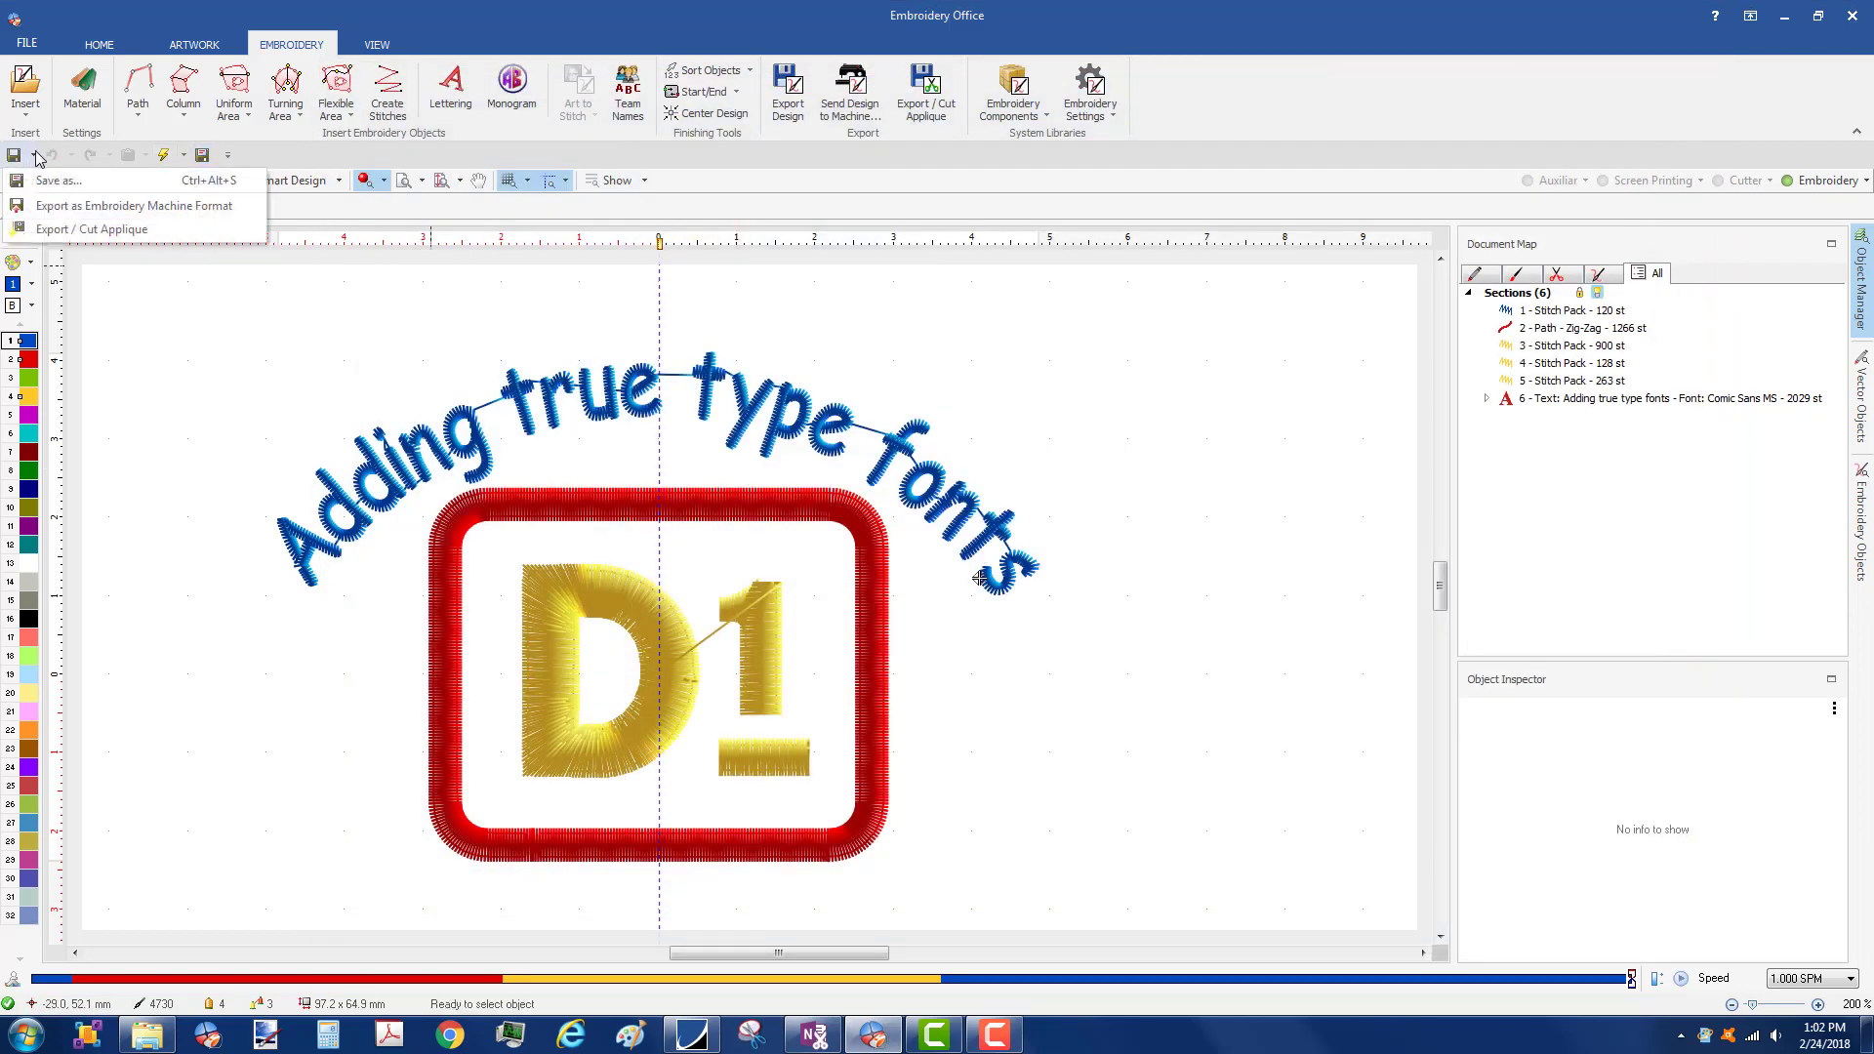
left_click(75, 206)
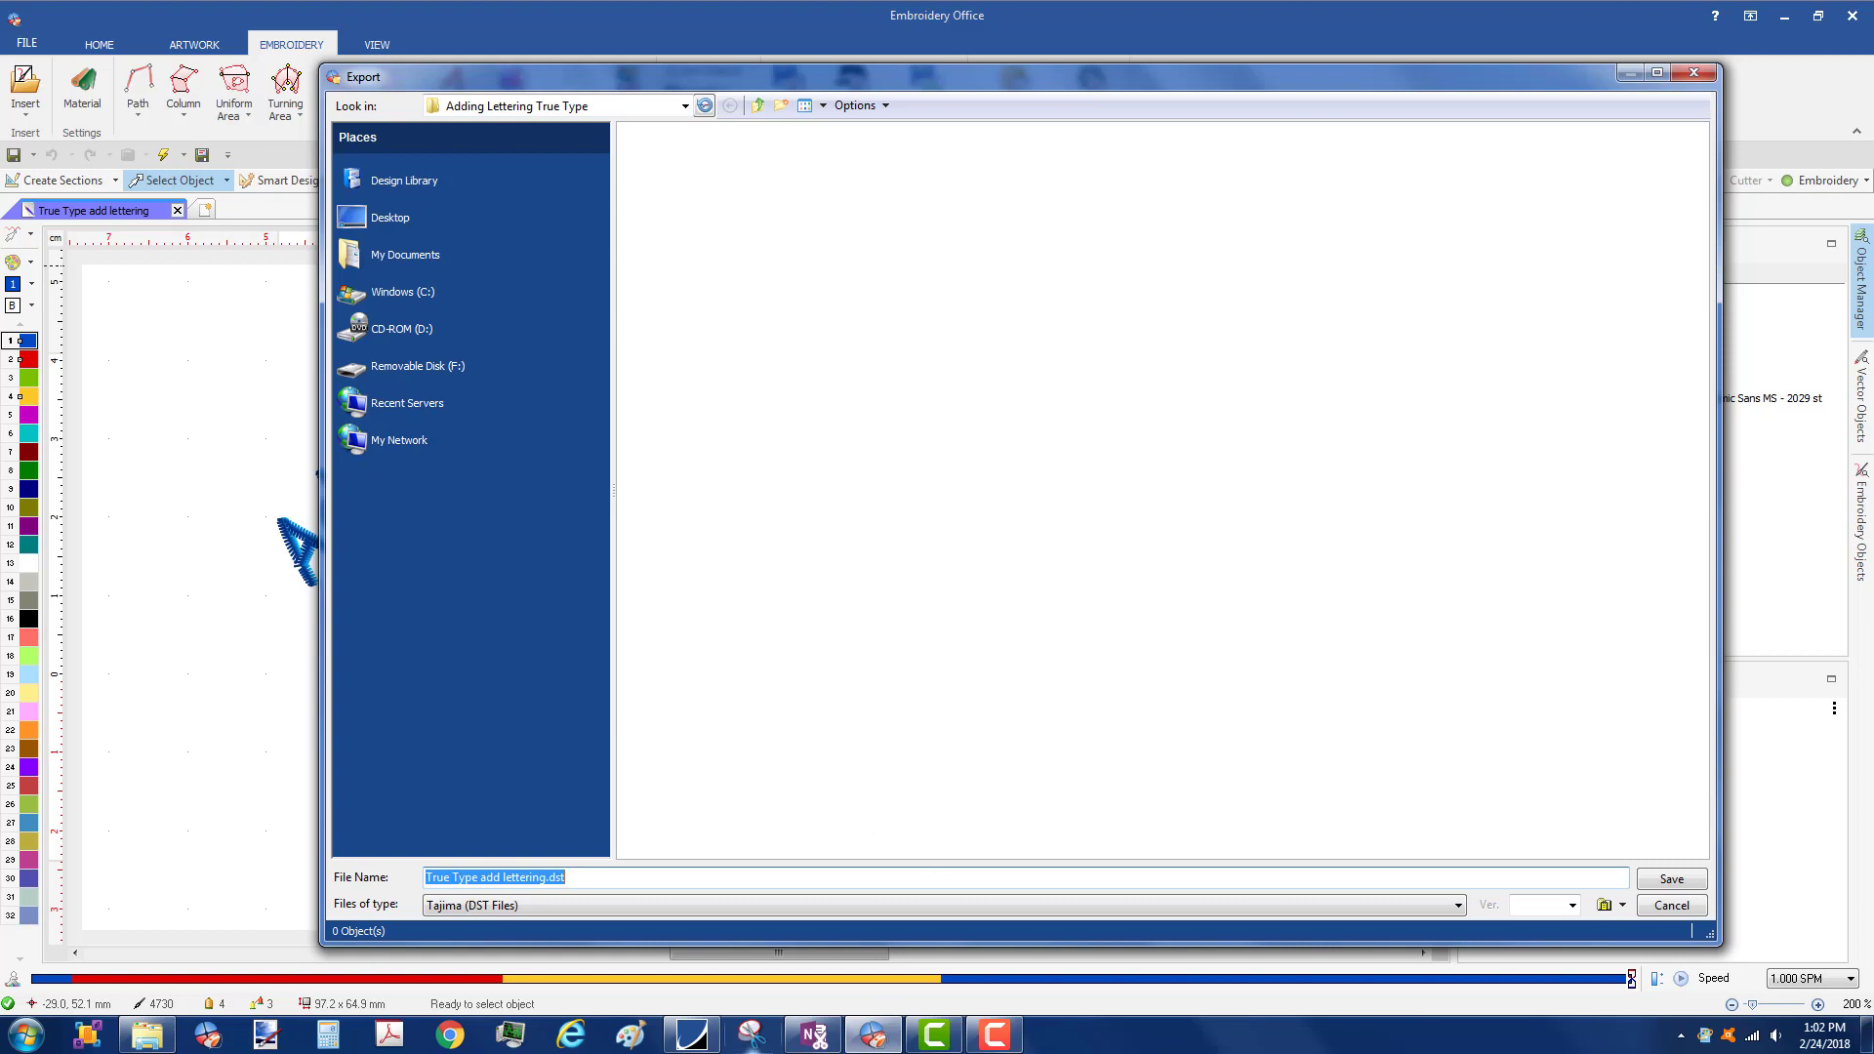
left_click(1686, 884)
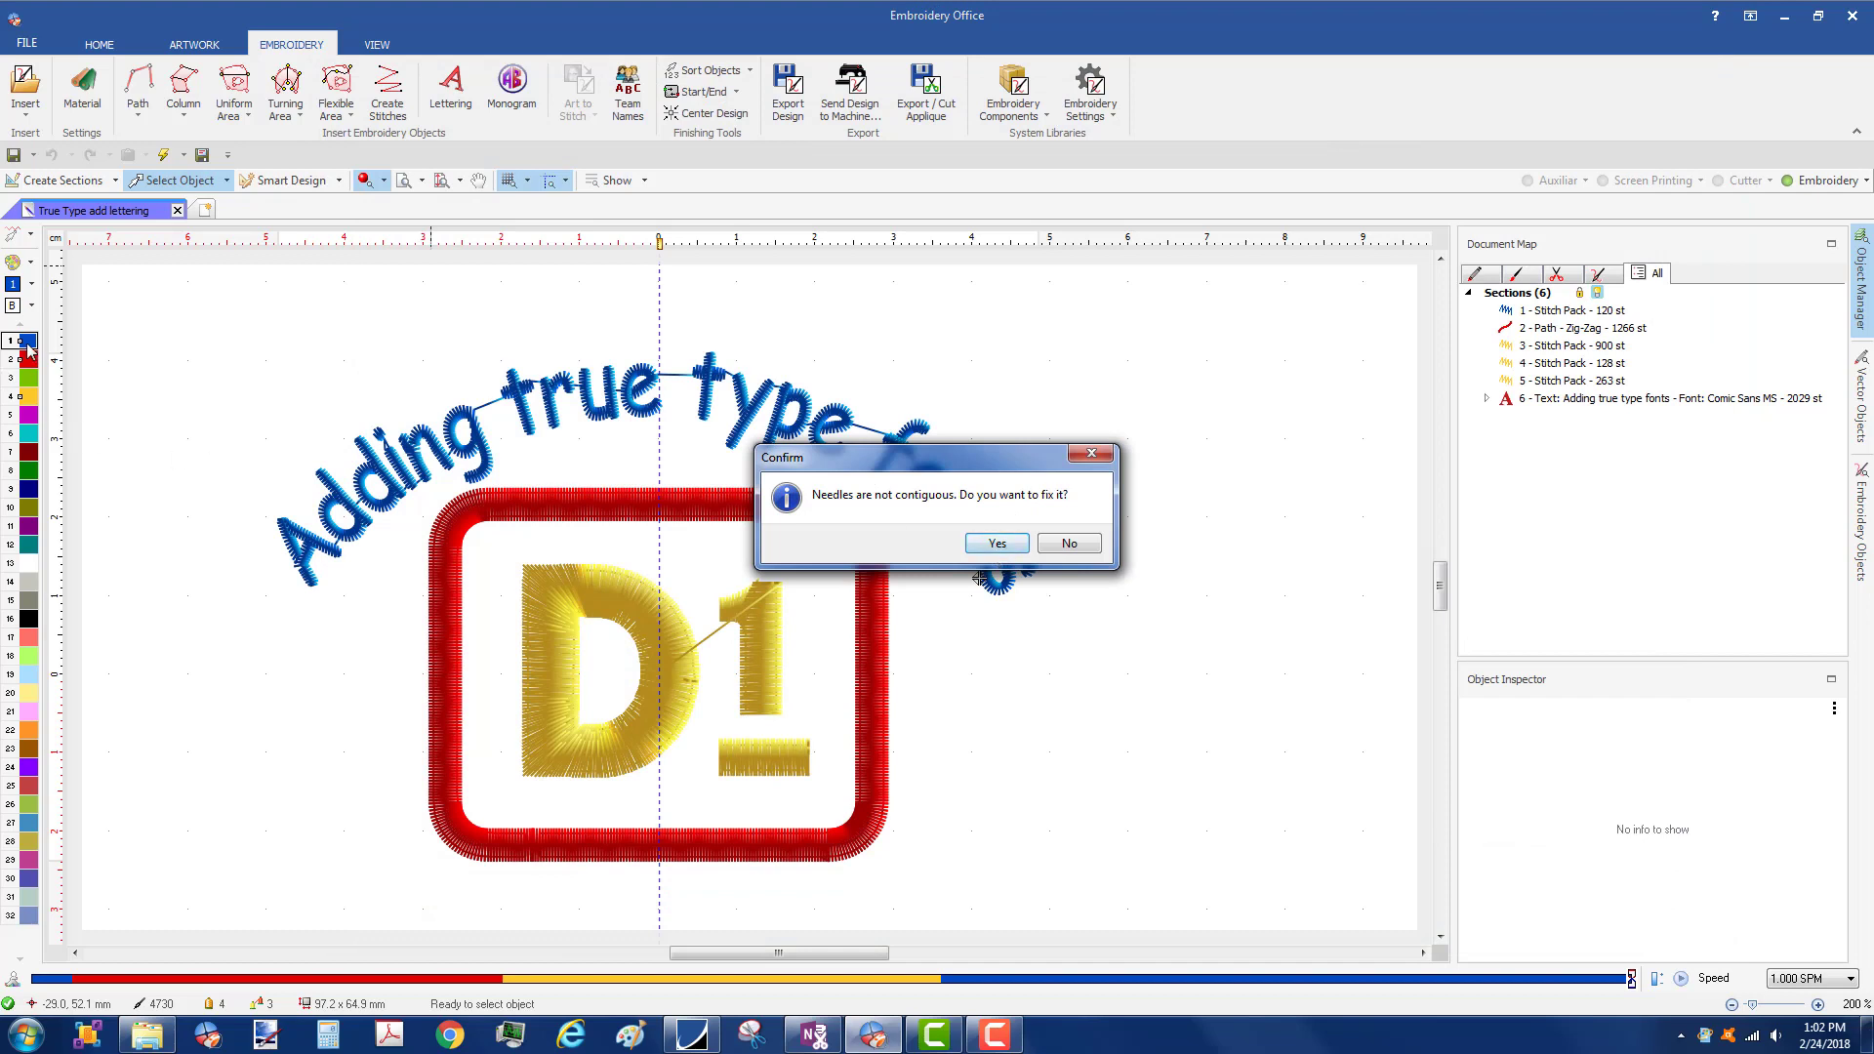
left_click(997, 543)
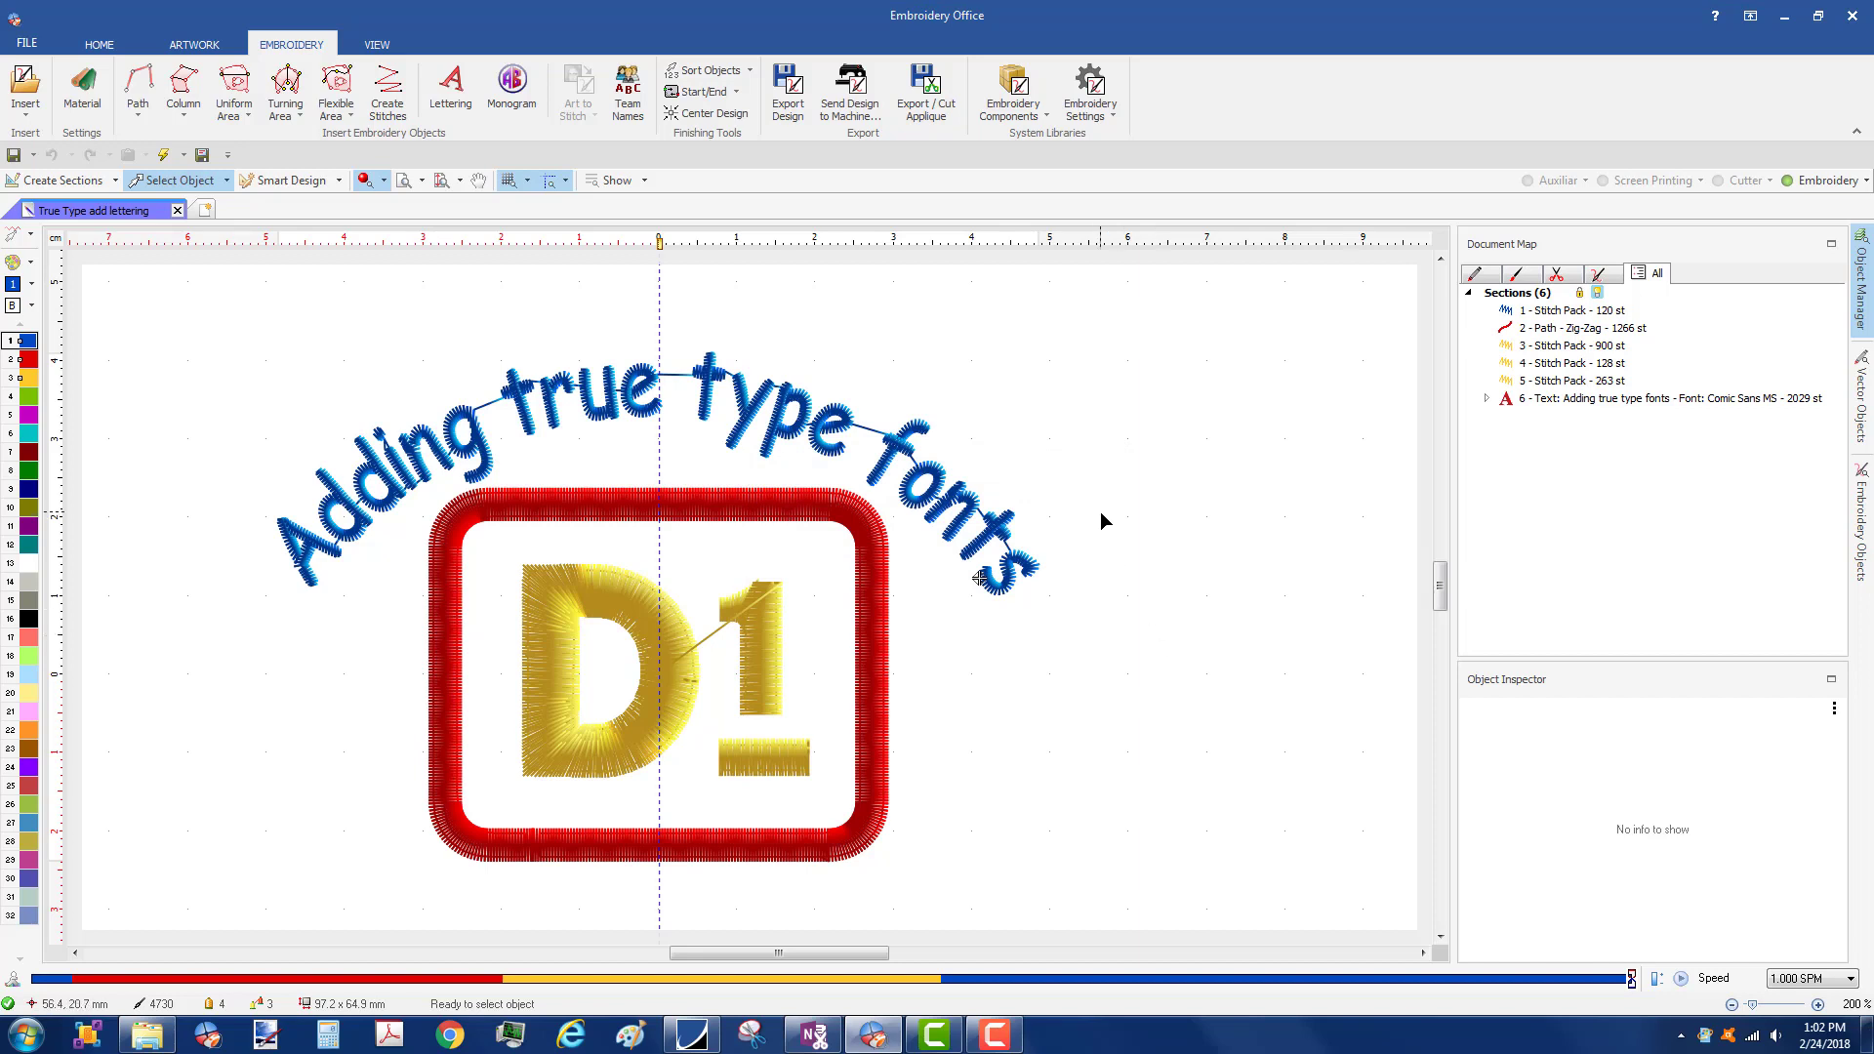
- Assign the green thread of needle 4 to the arched text and regenerate its stitches
left_click(373, 517)
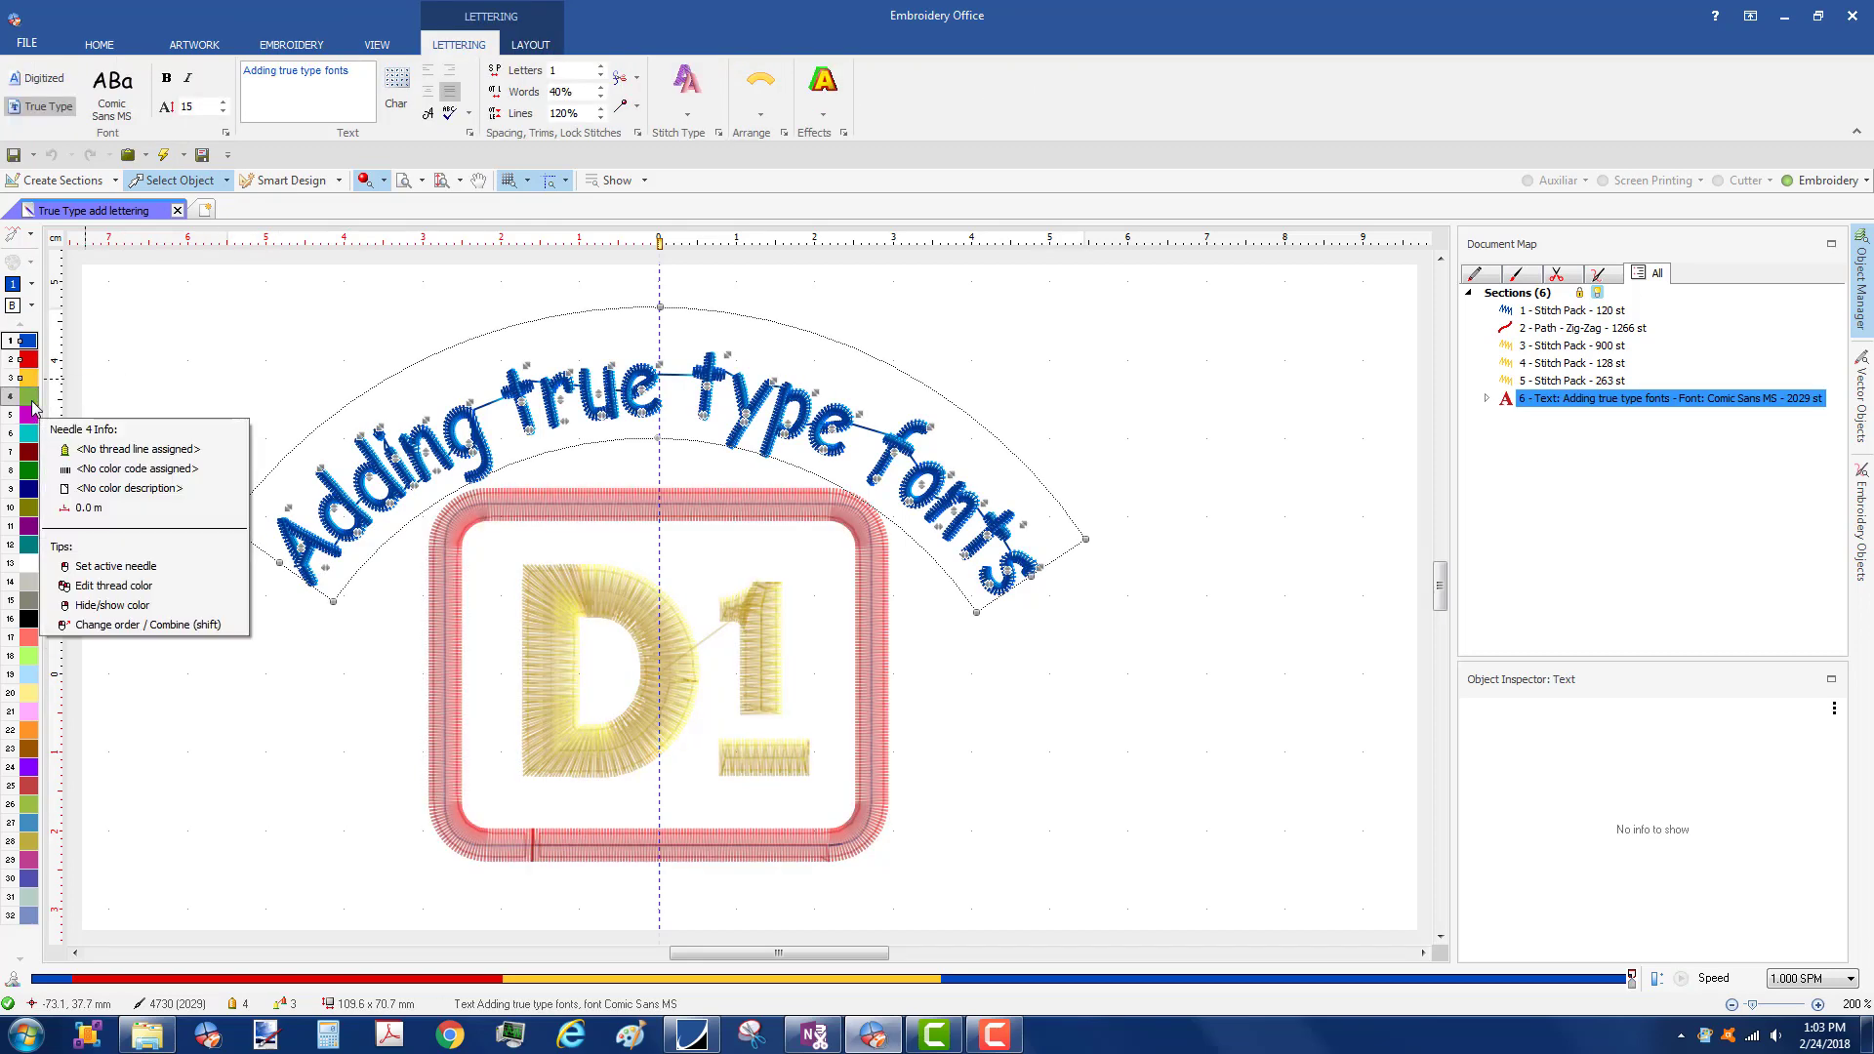
left_click(32, 403)
left_click(124, 396)
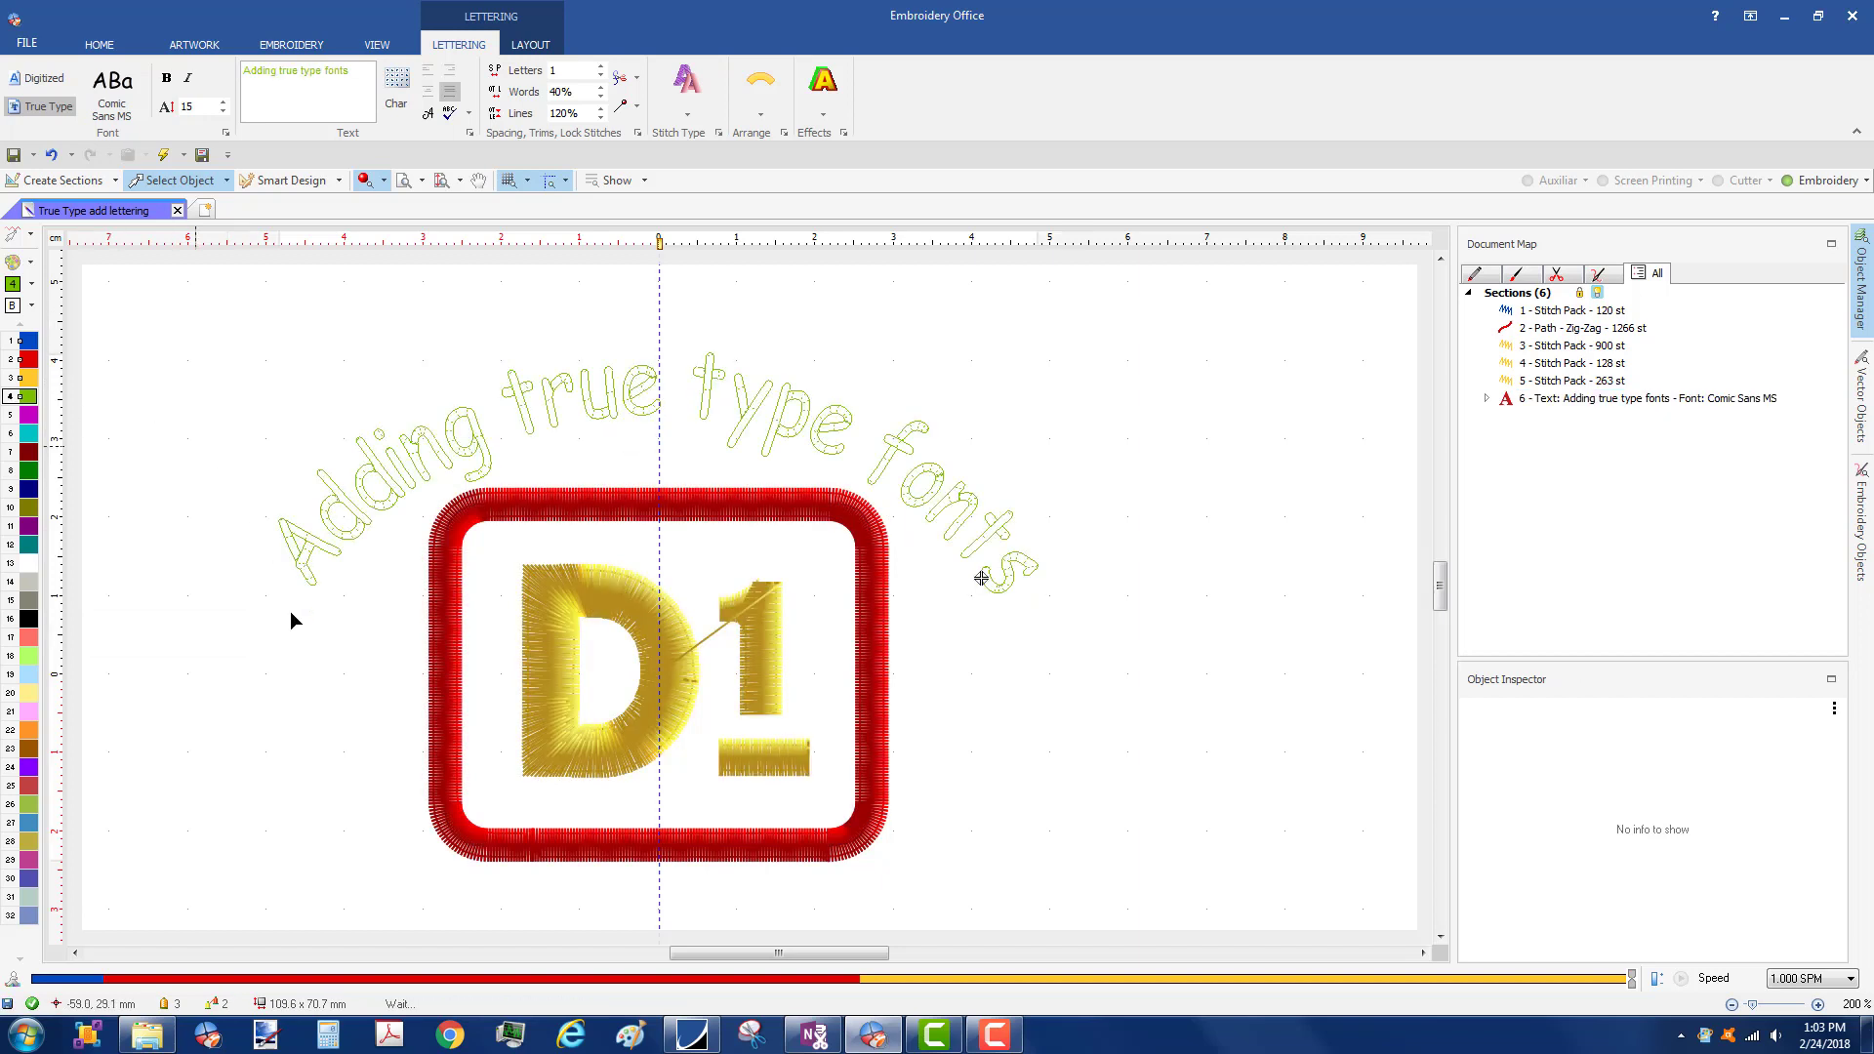
left_click(170, 154)
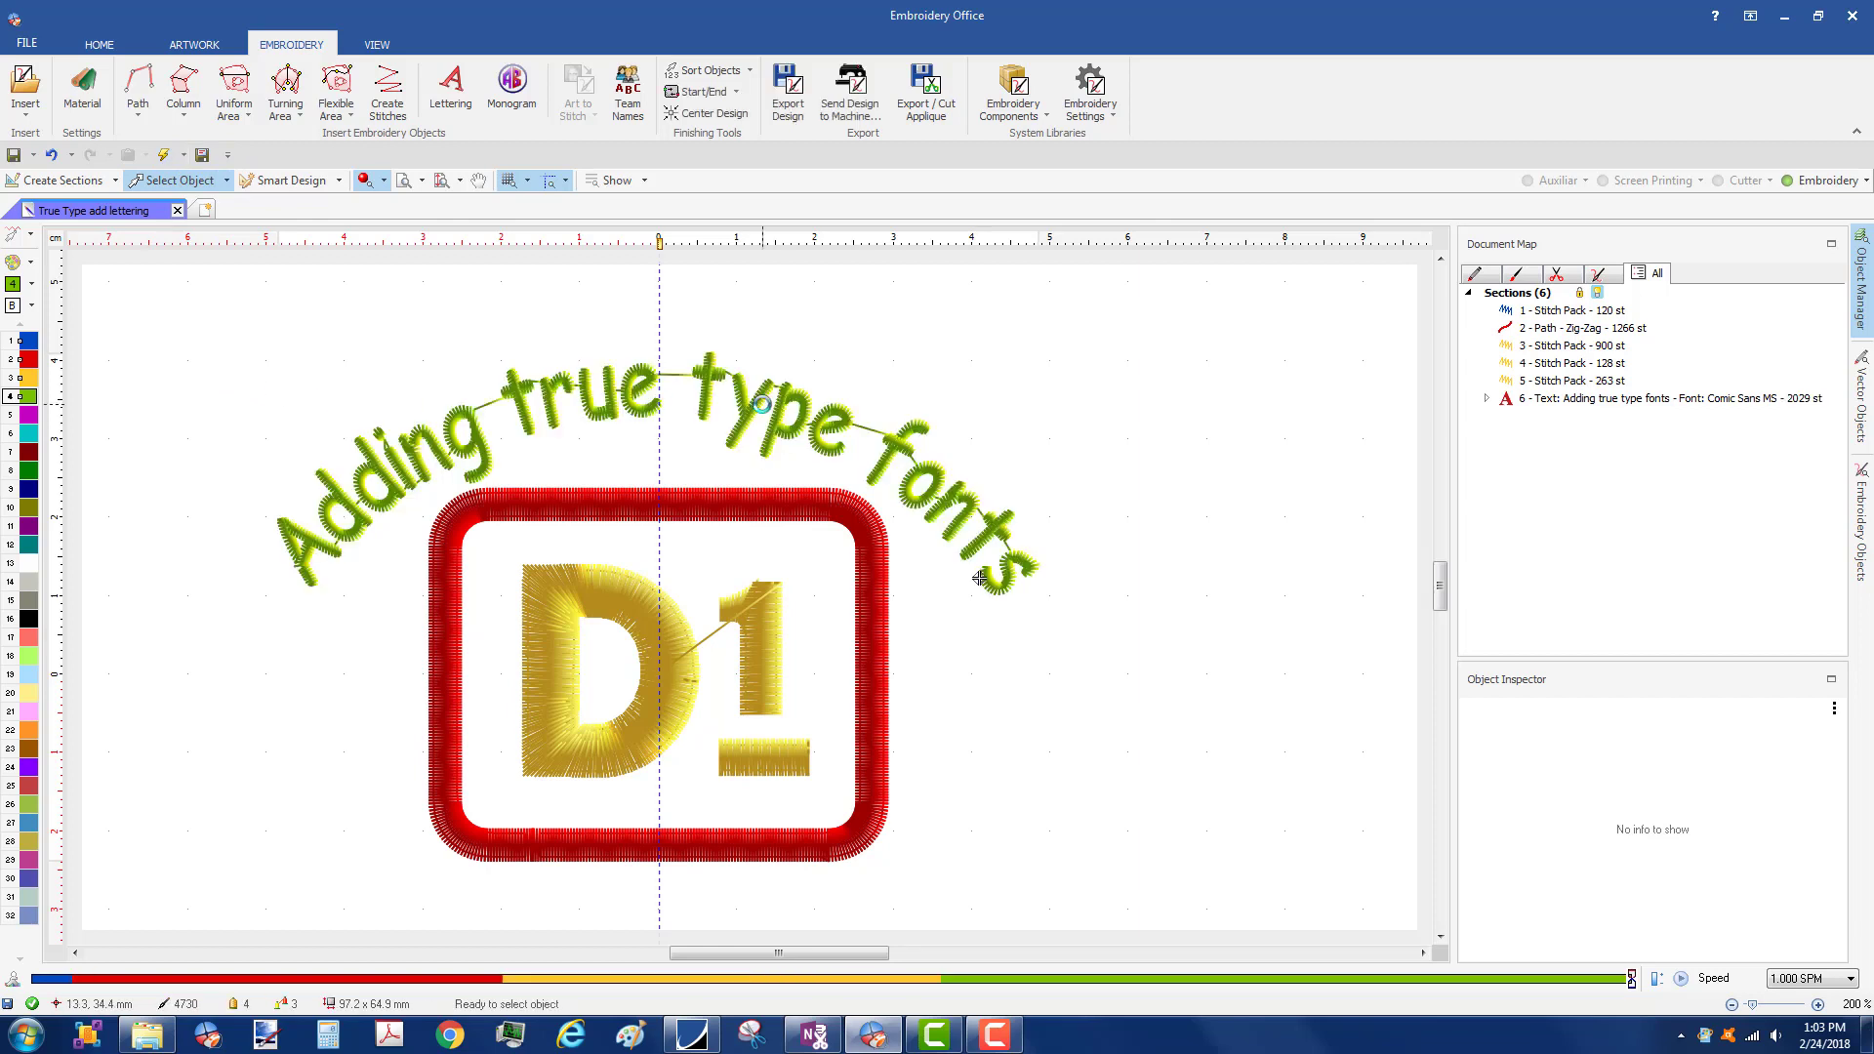
- Set the lock stitches of the green arched text to Letters
left_click(638, 408)
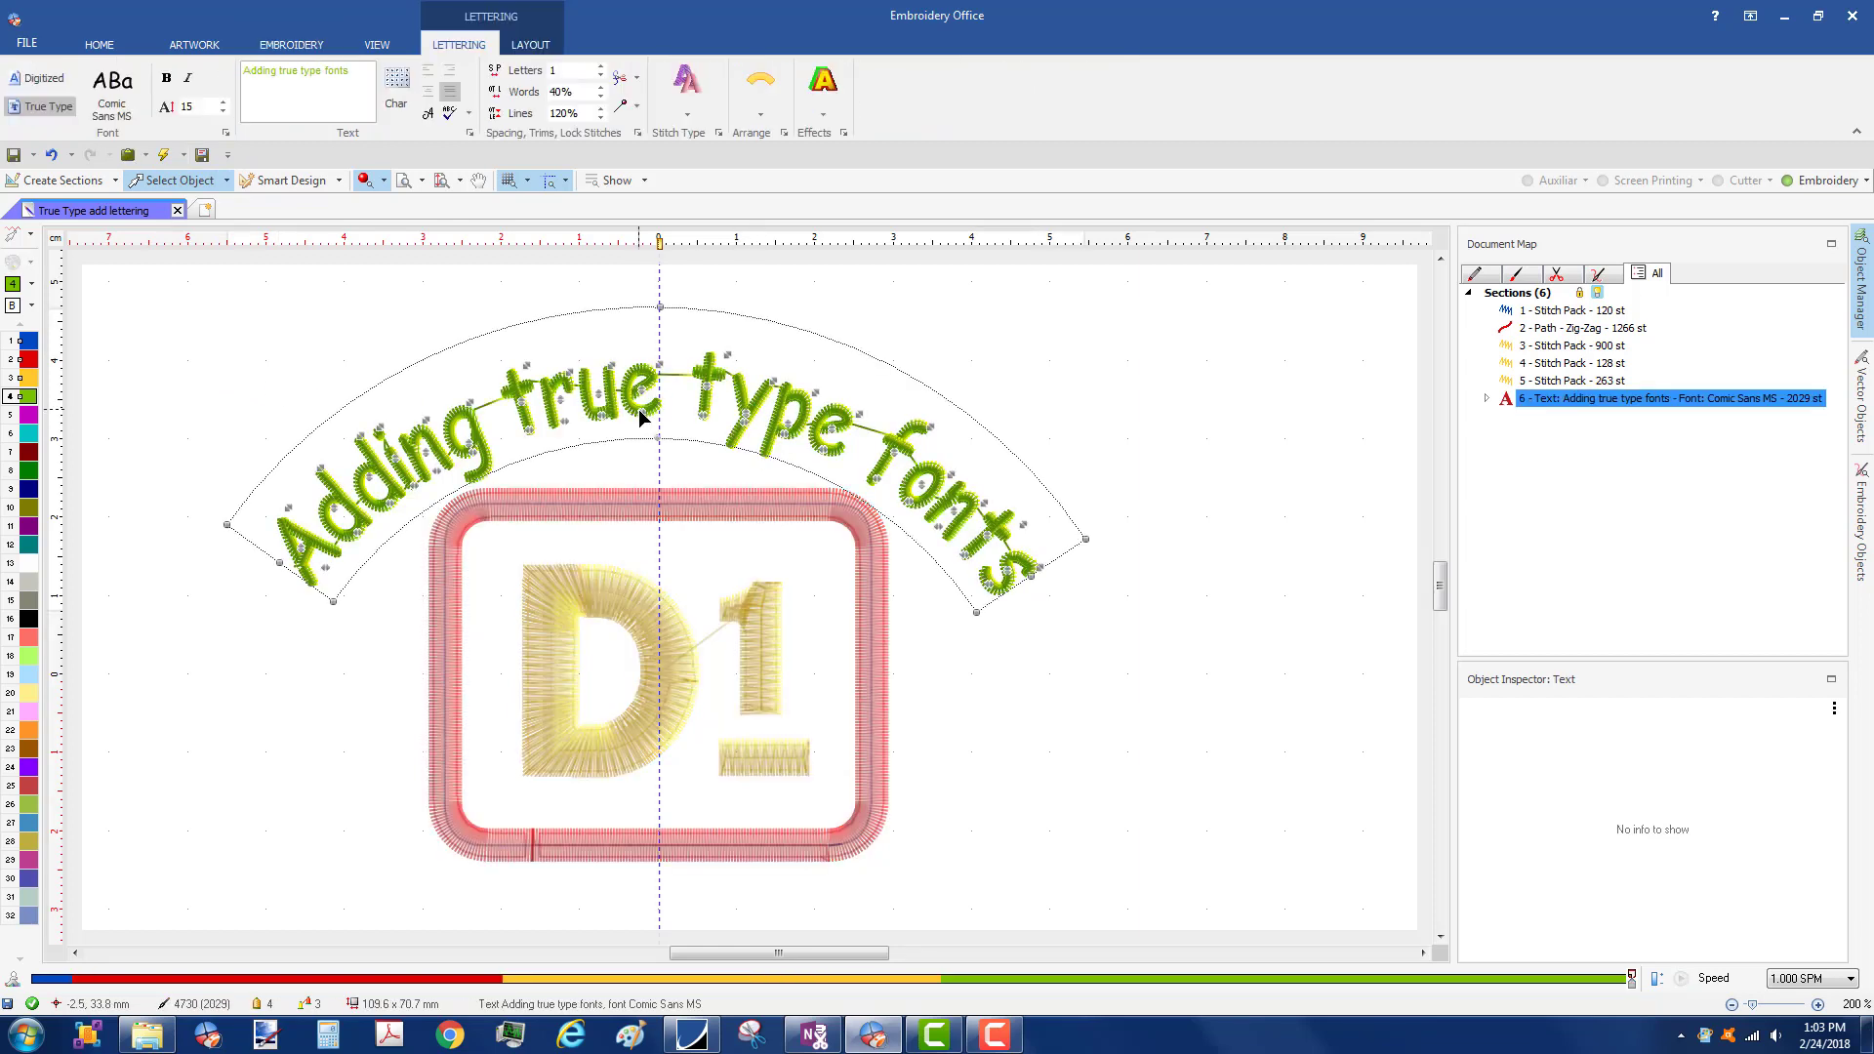
left_click(638, 106)
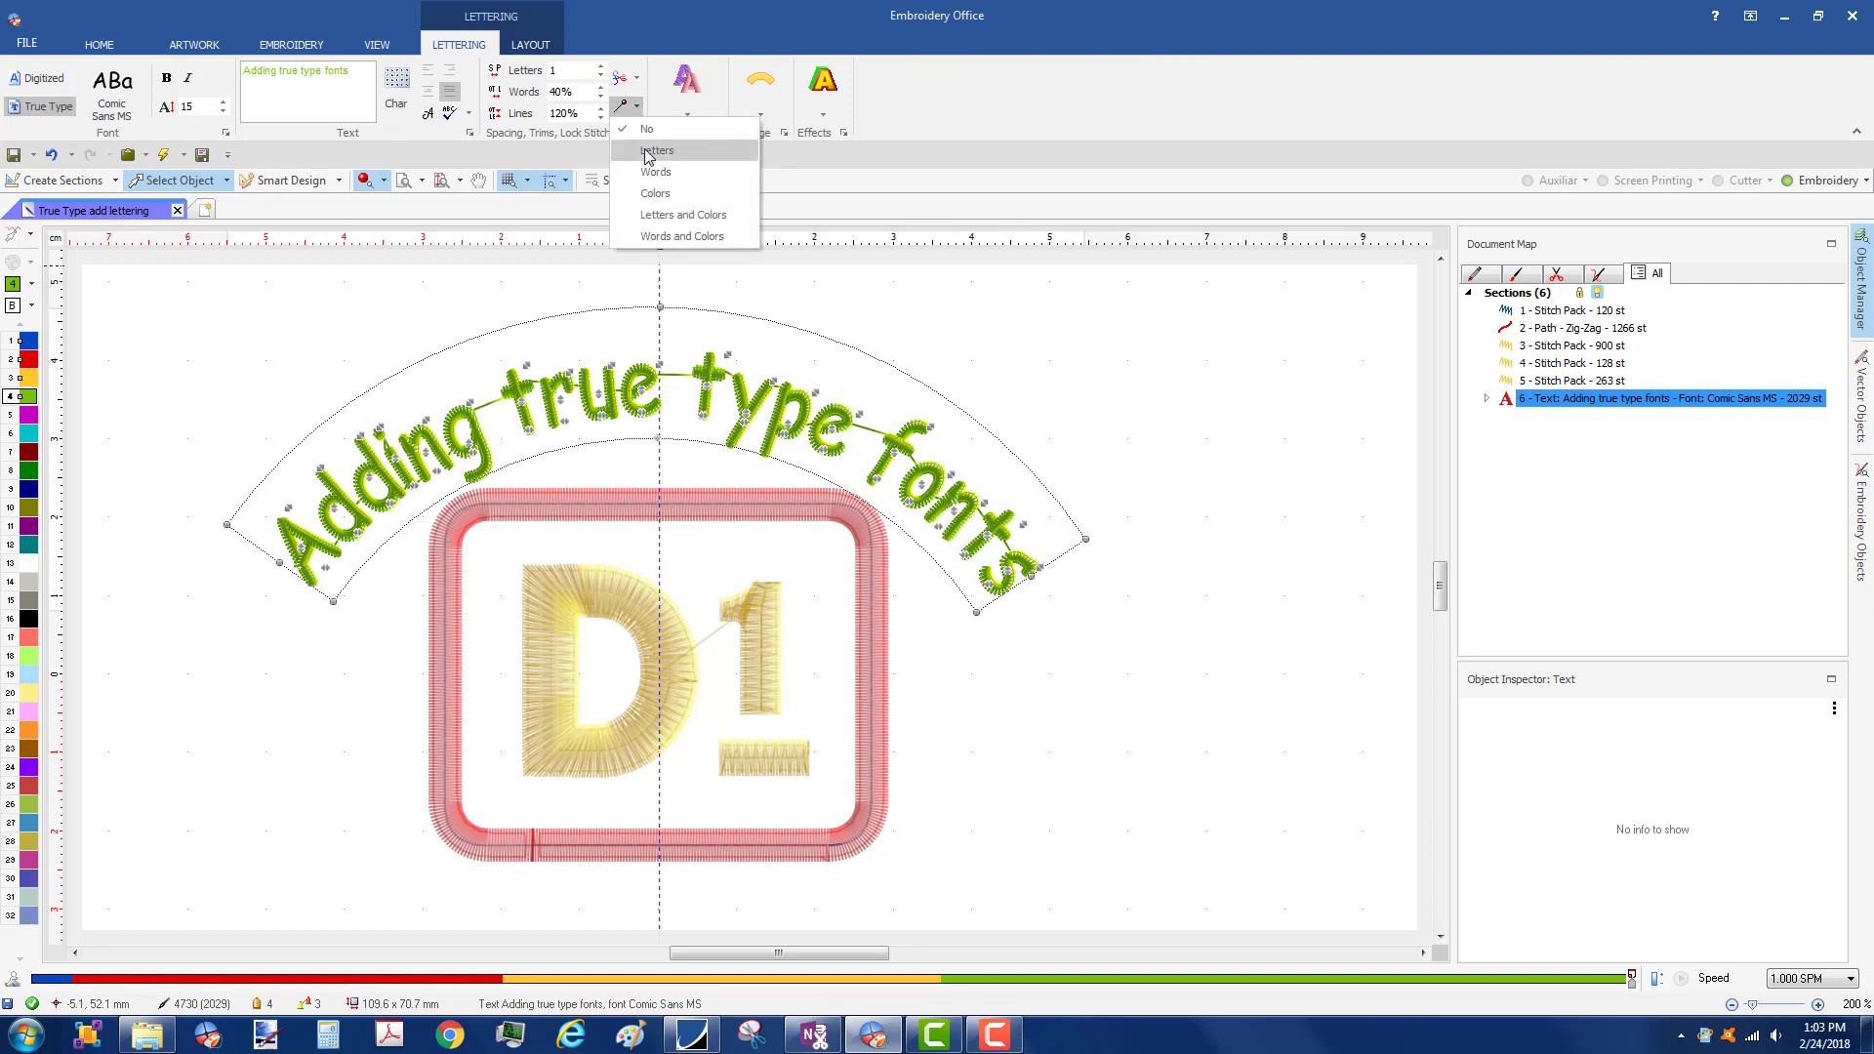
left_click(655, 151)
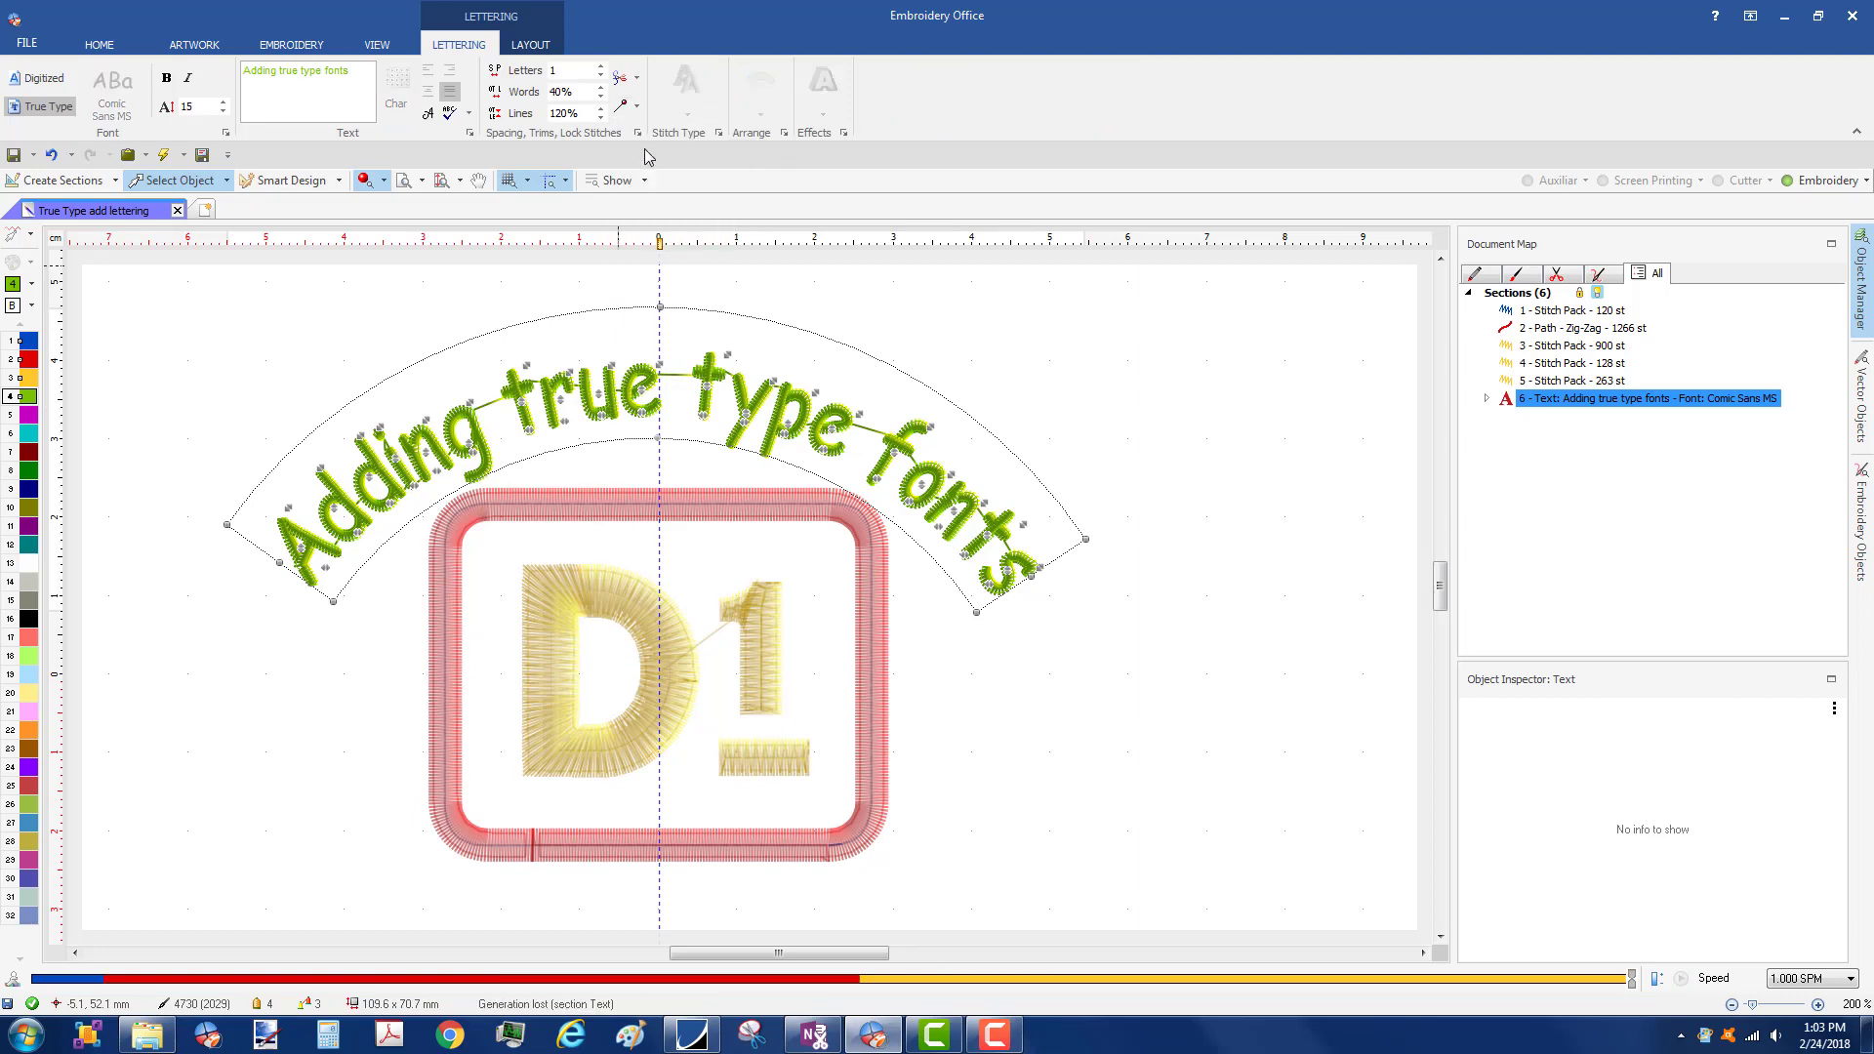
- Set the trims of the arched green text to Words and save the design
left_click(636, 78)
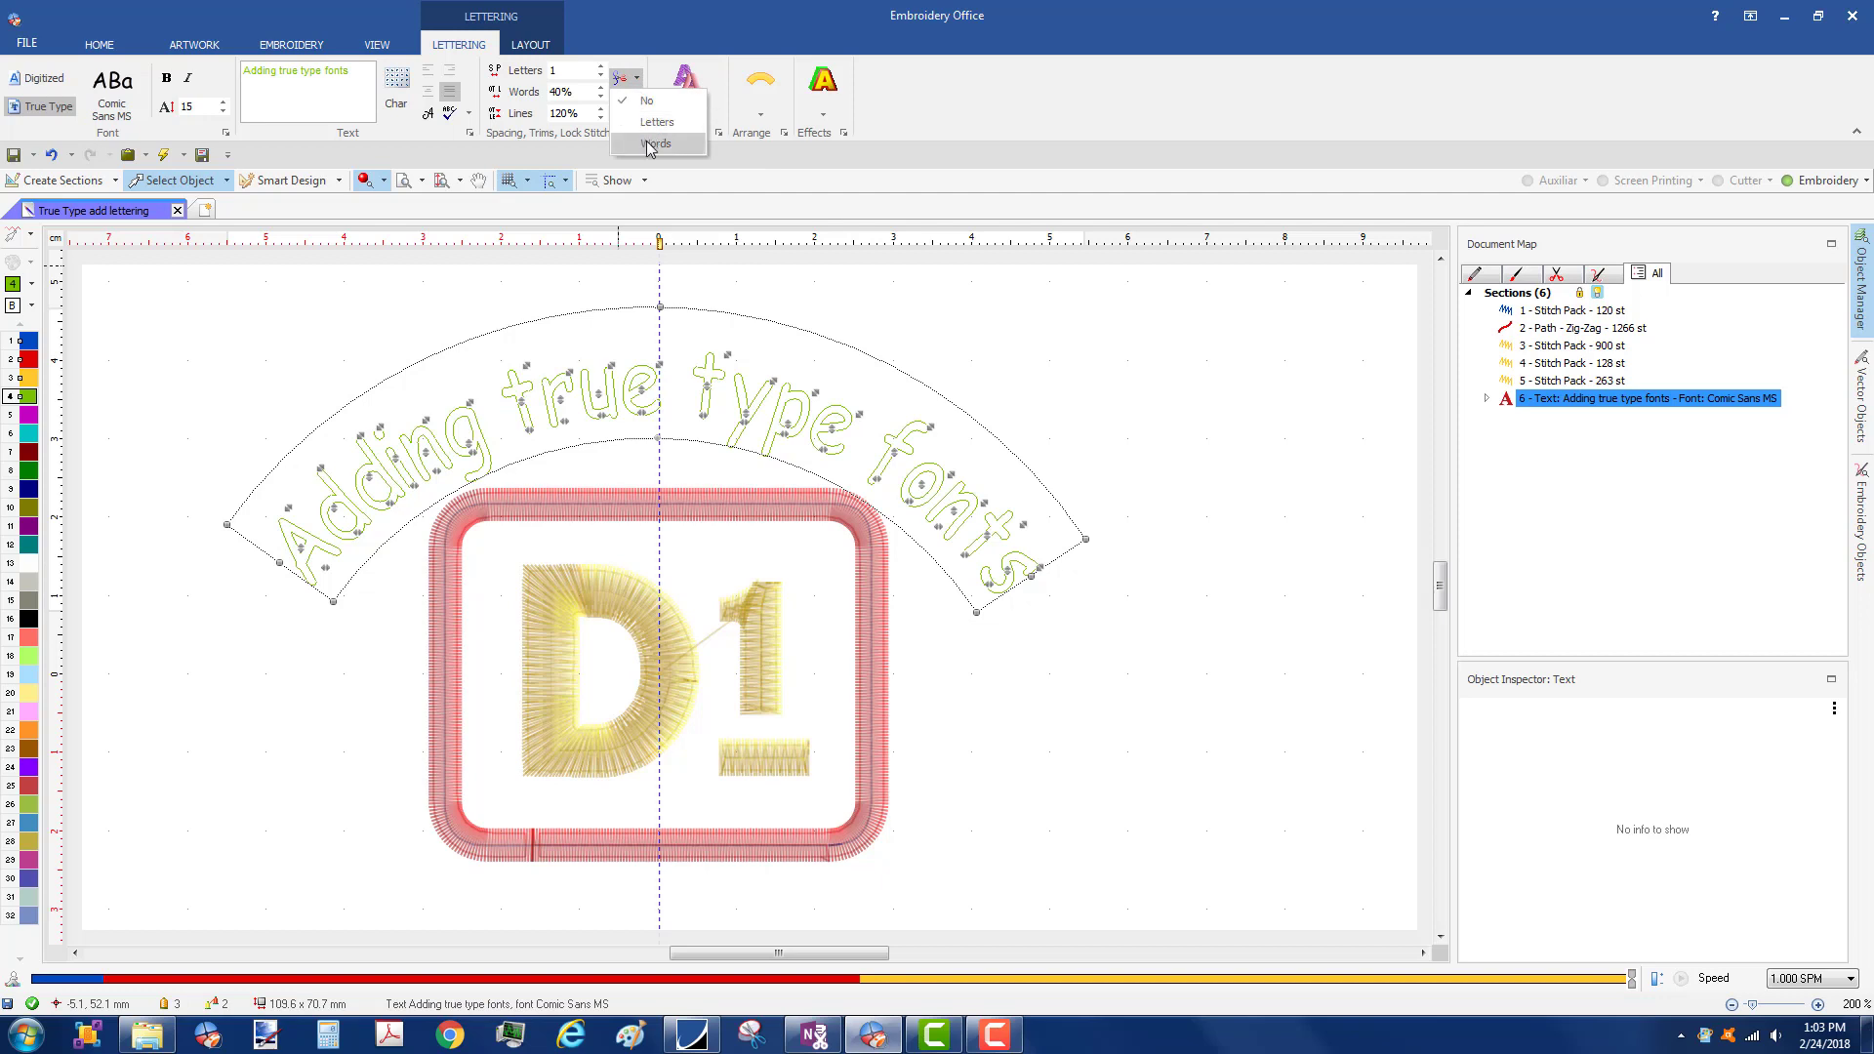
left_click(652, 147)
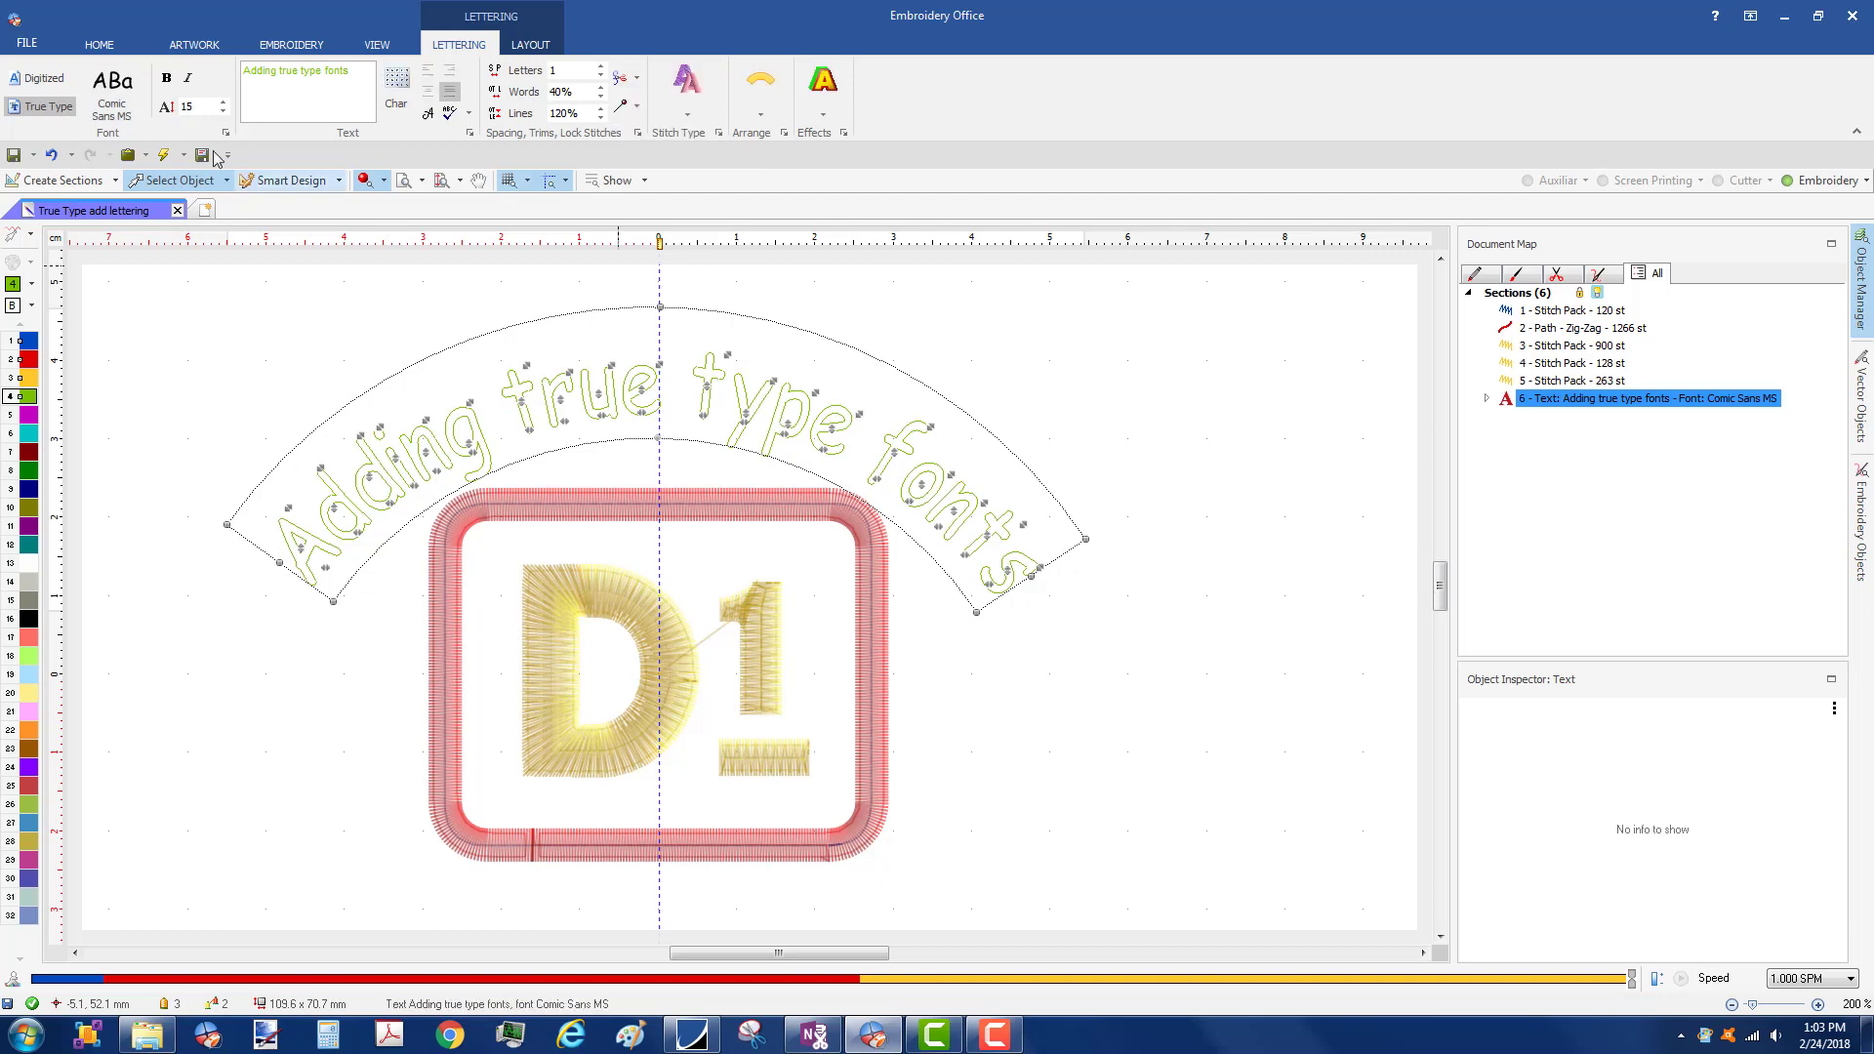
left_click(33, 156)
left_click(58, 230)
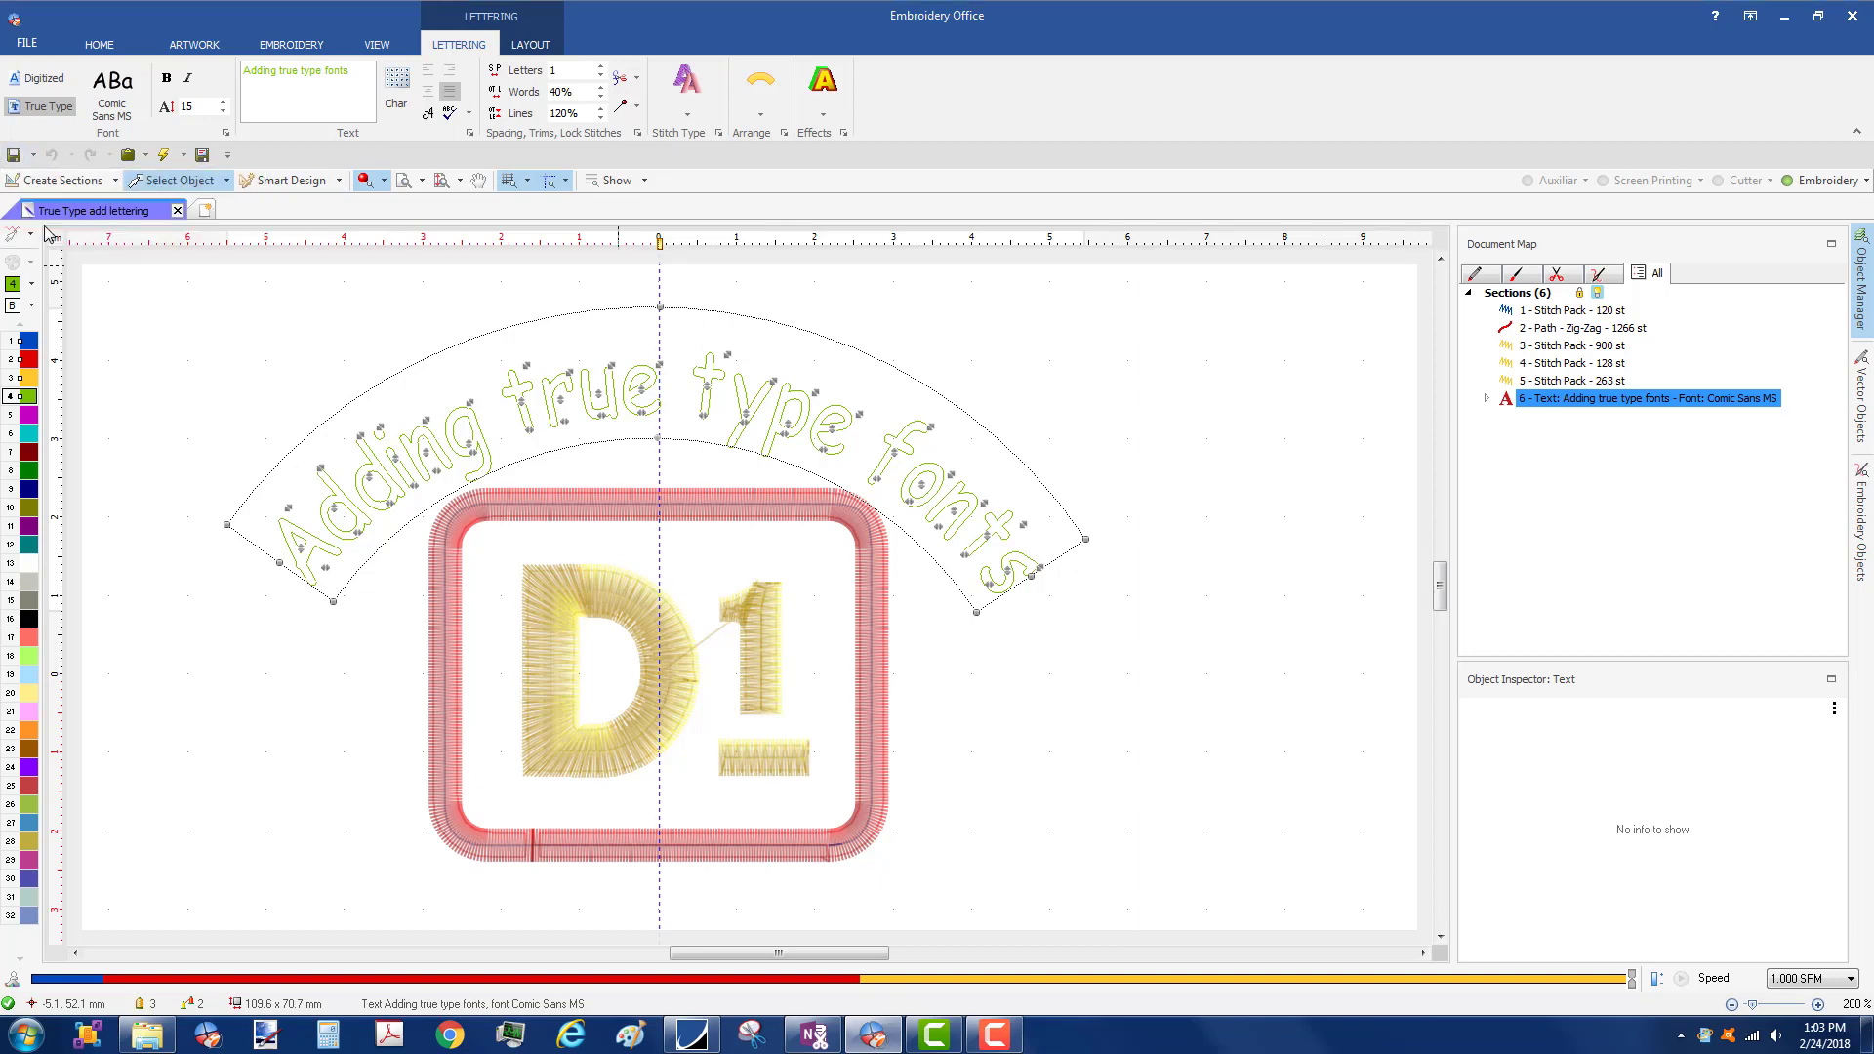
left_click(1128, 674)
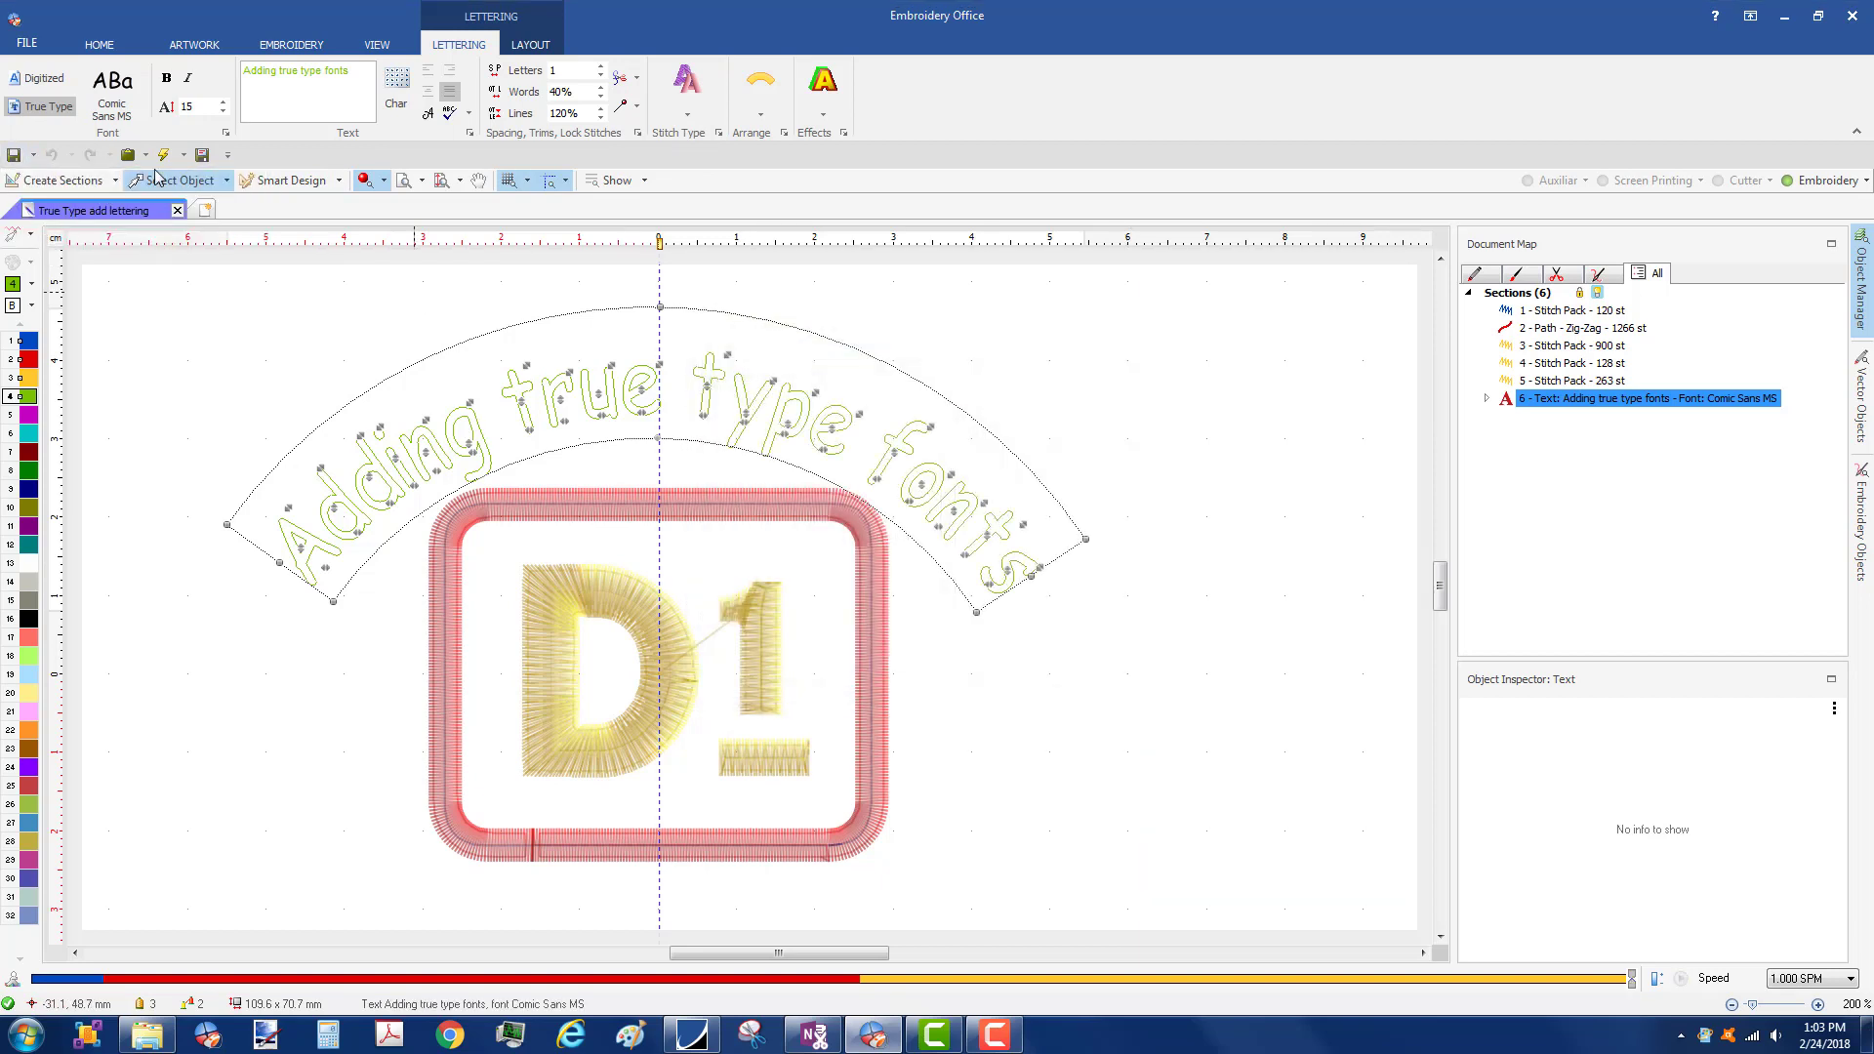
- Select the arched text and accept its settings so that its stitches are generated again
left_click(33, 156)
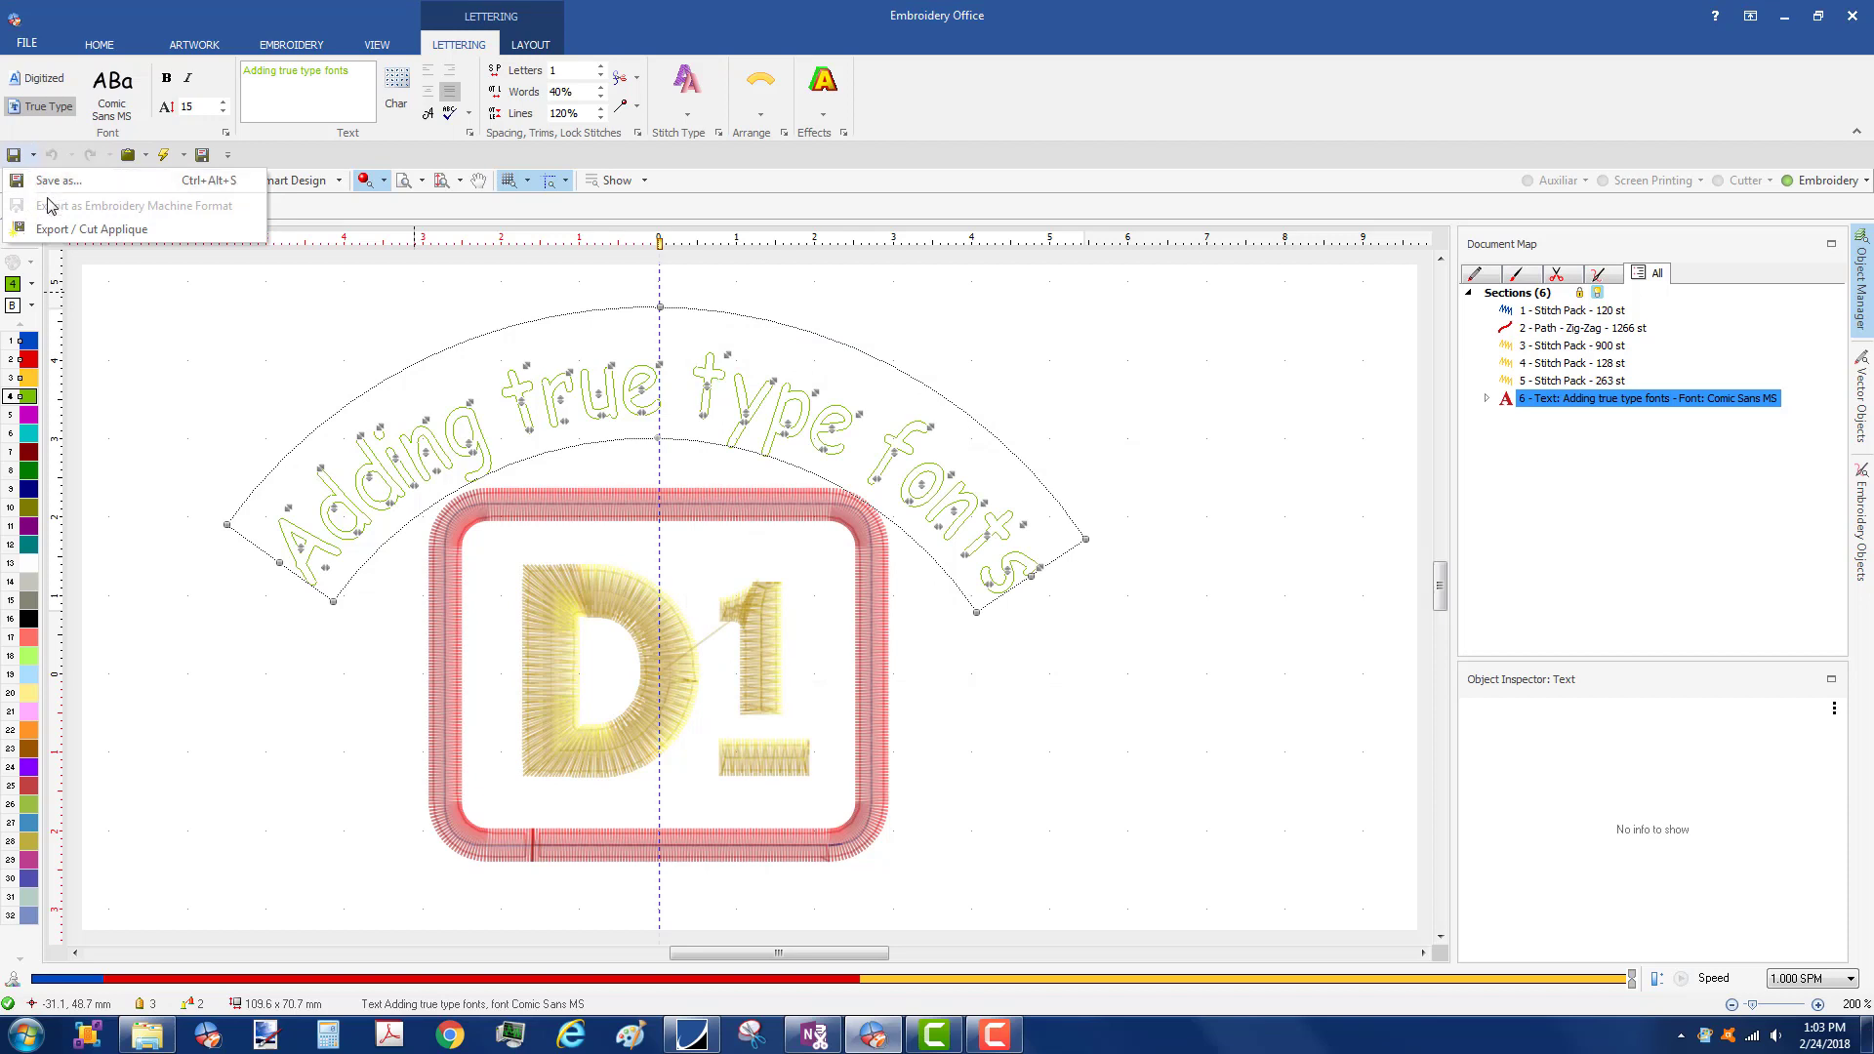
left_click(147, 354)
left_click(402, 452)
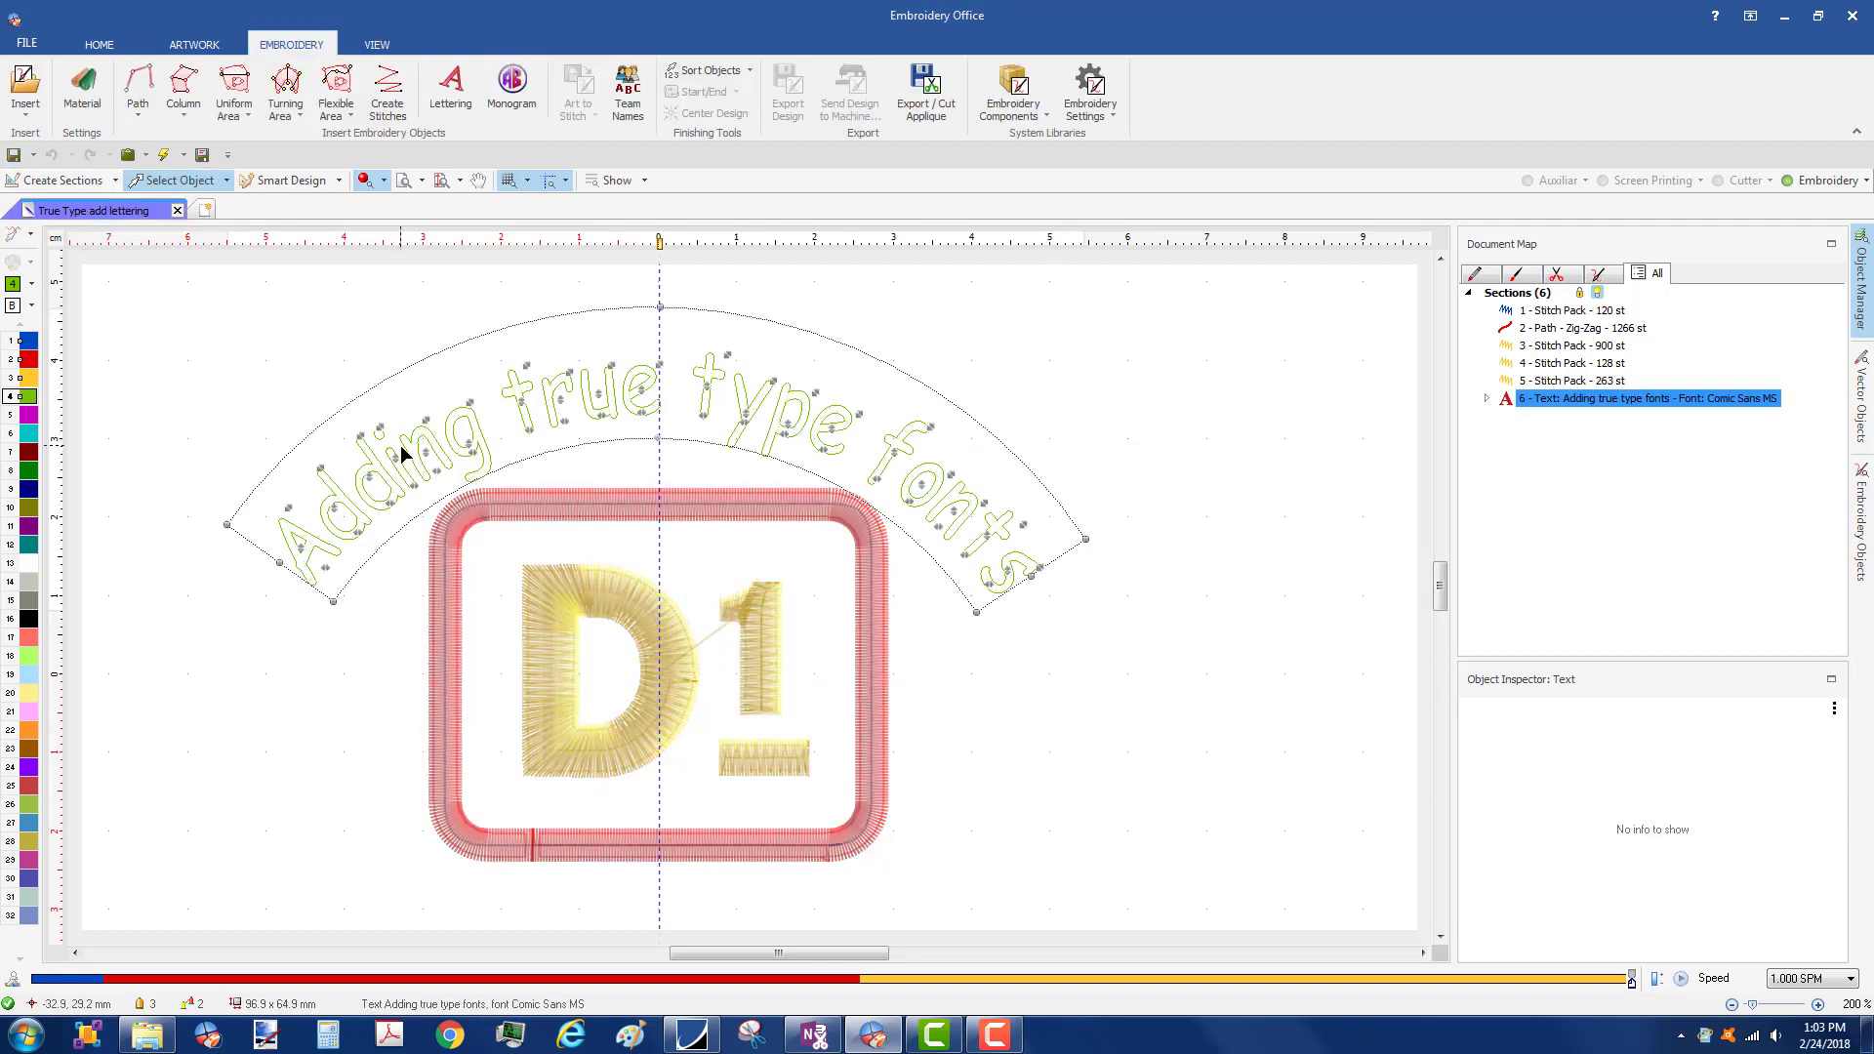
right_click(402, 452)
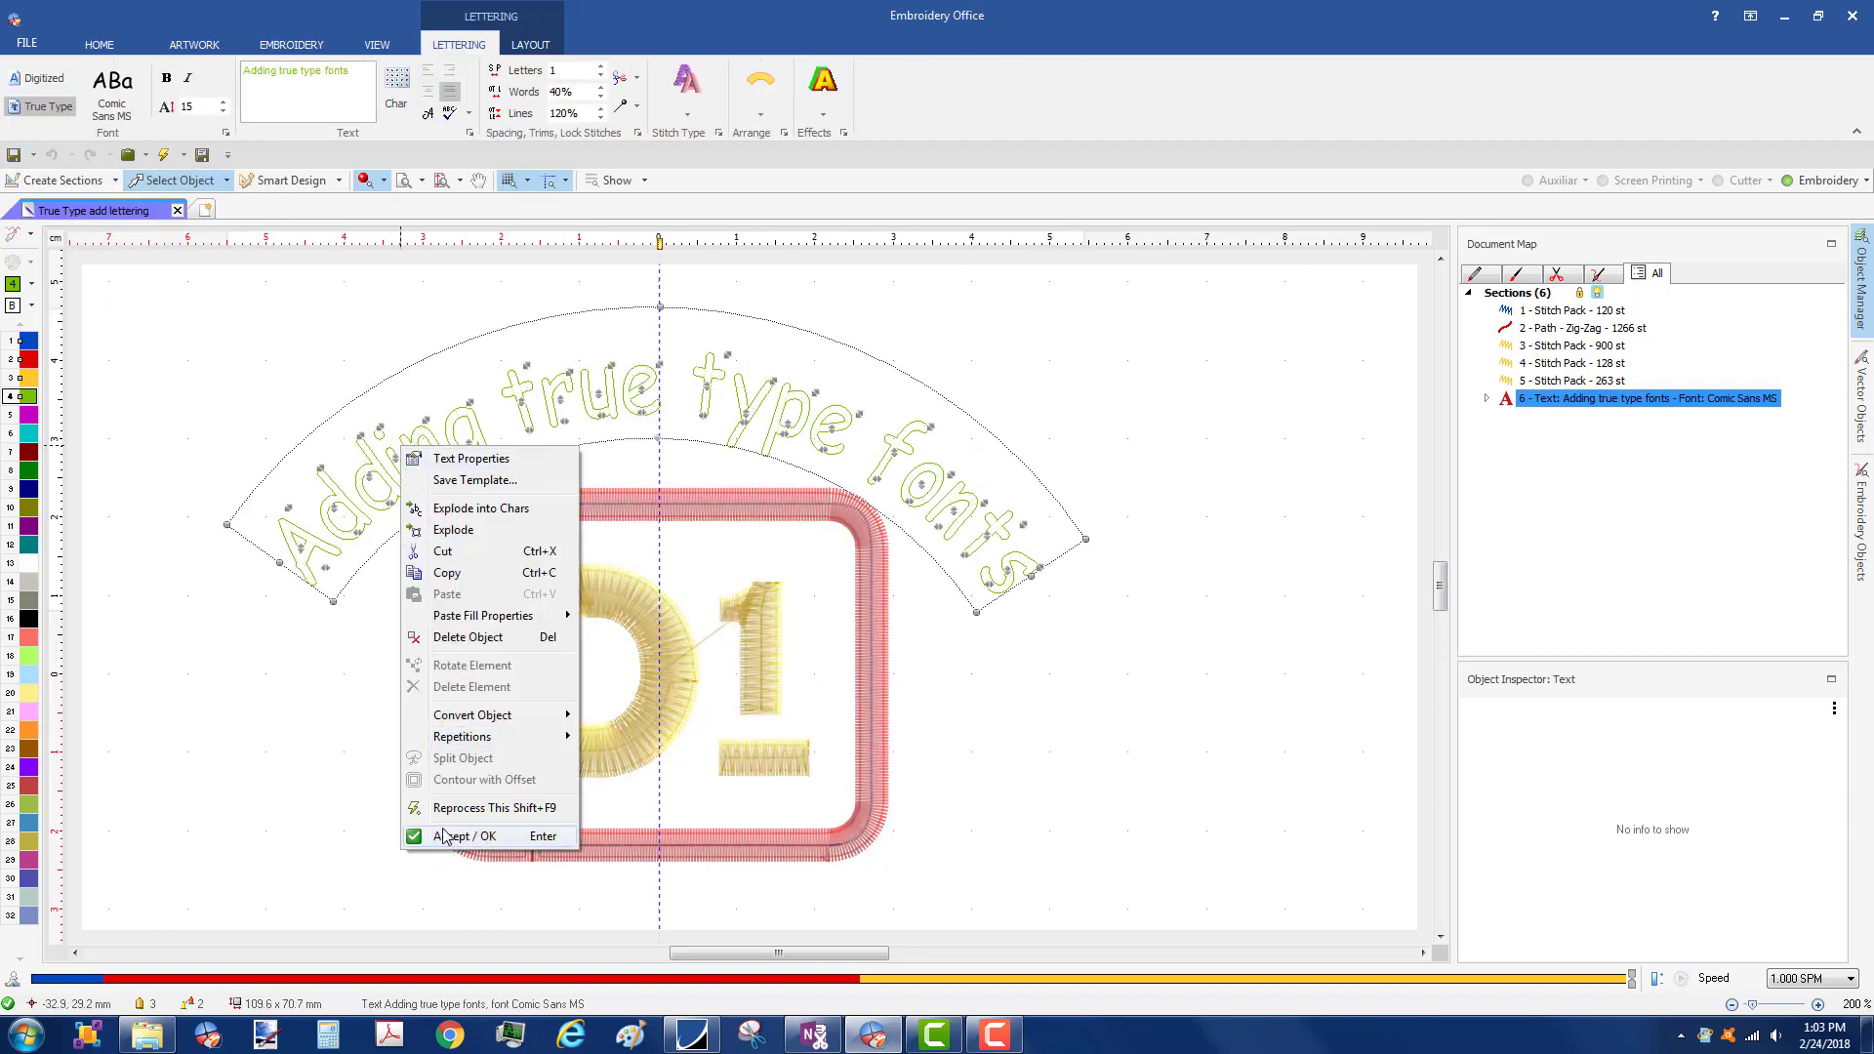
left_click(445, 835)
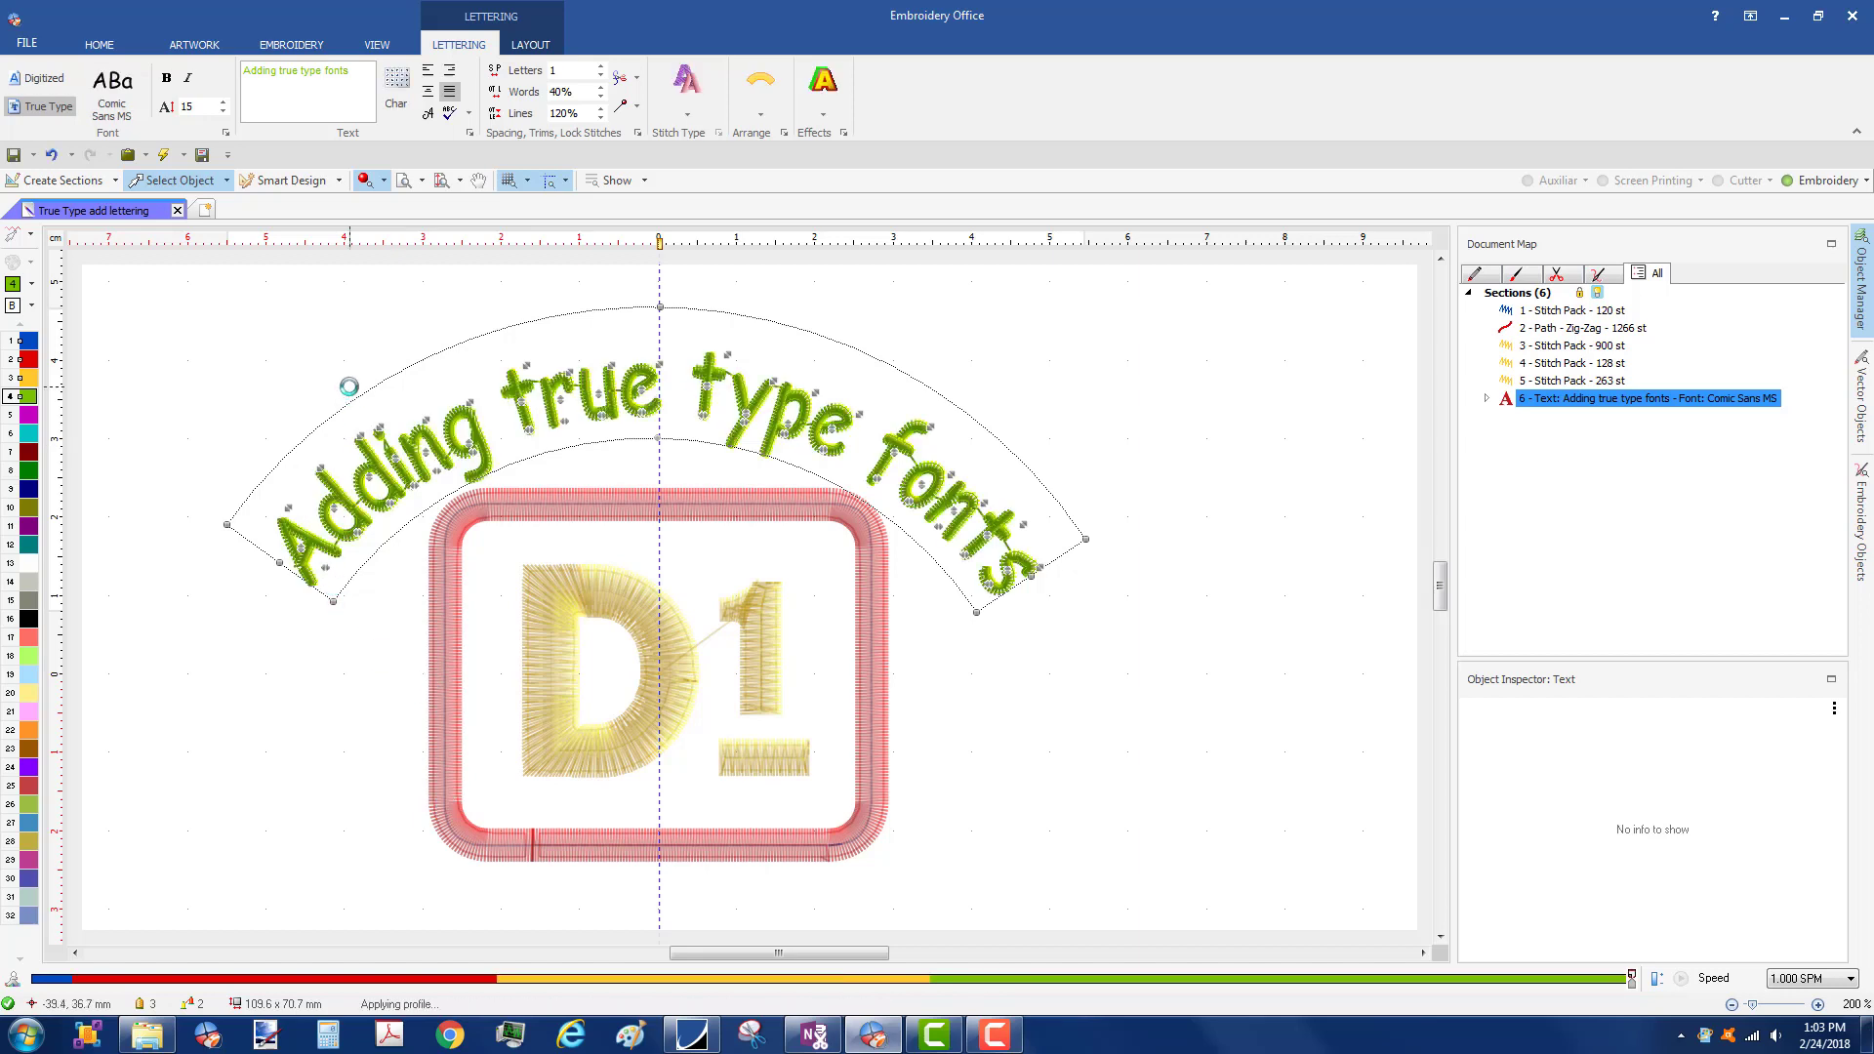
- Save the design and export it as the Tajima file True Type add lettering.dst, replacing the existing file
left_click(14, 154)
left_click(34, 154)
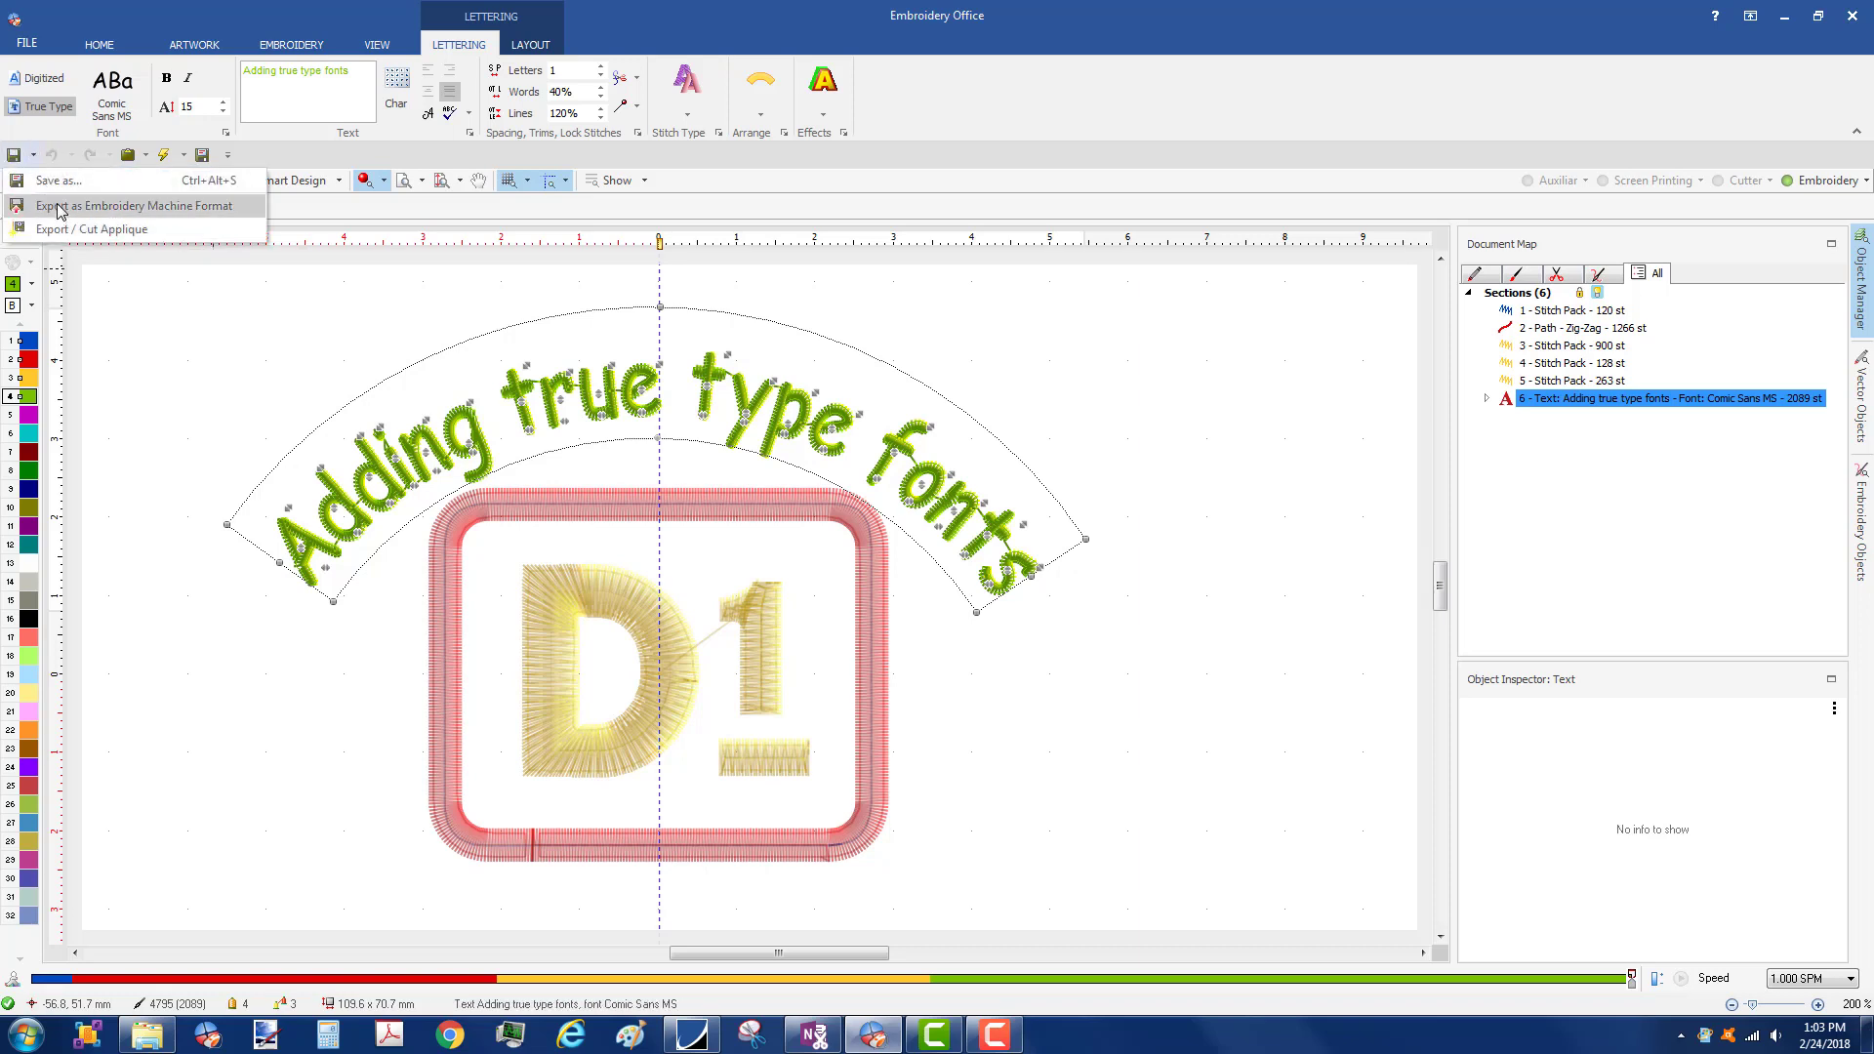
left_click(58, 205)
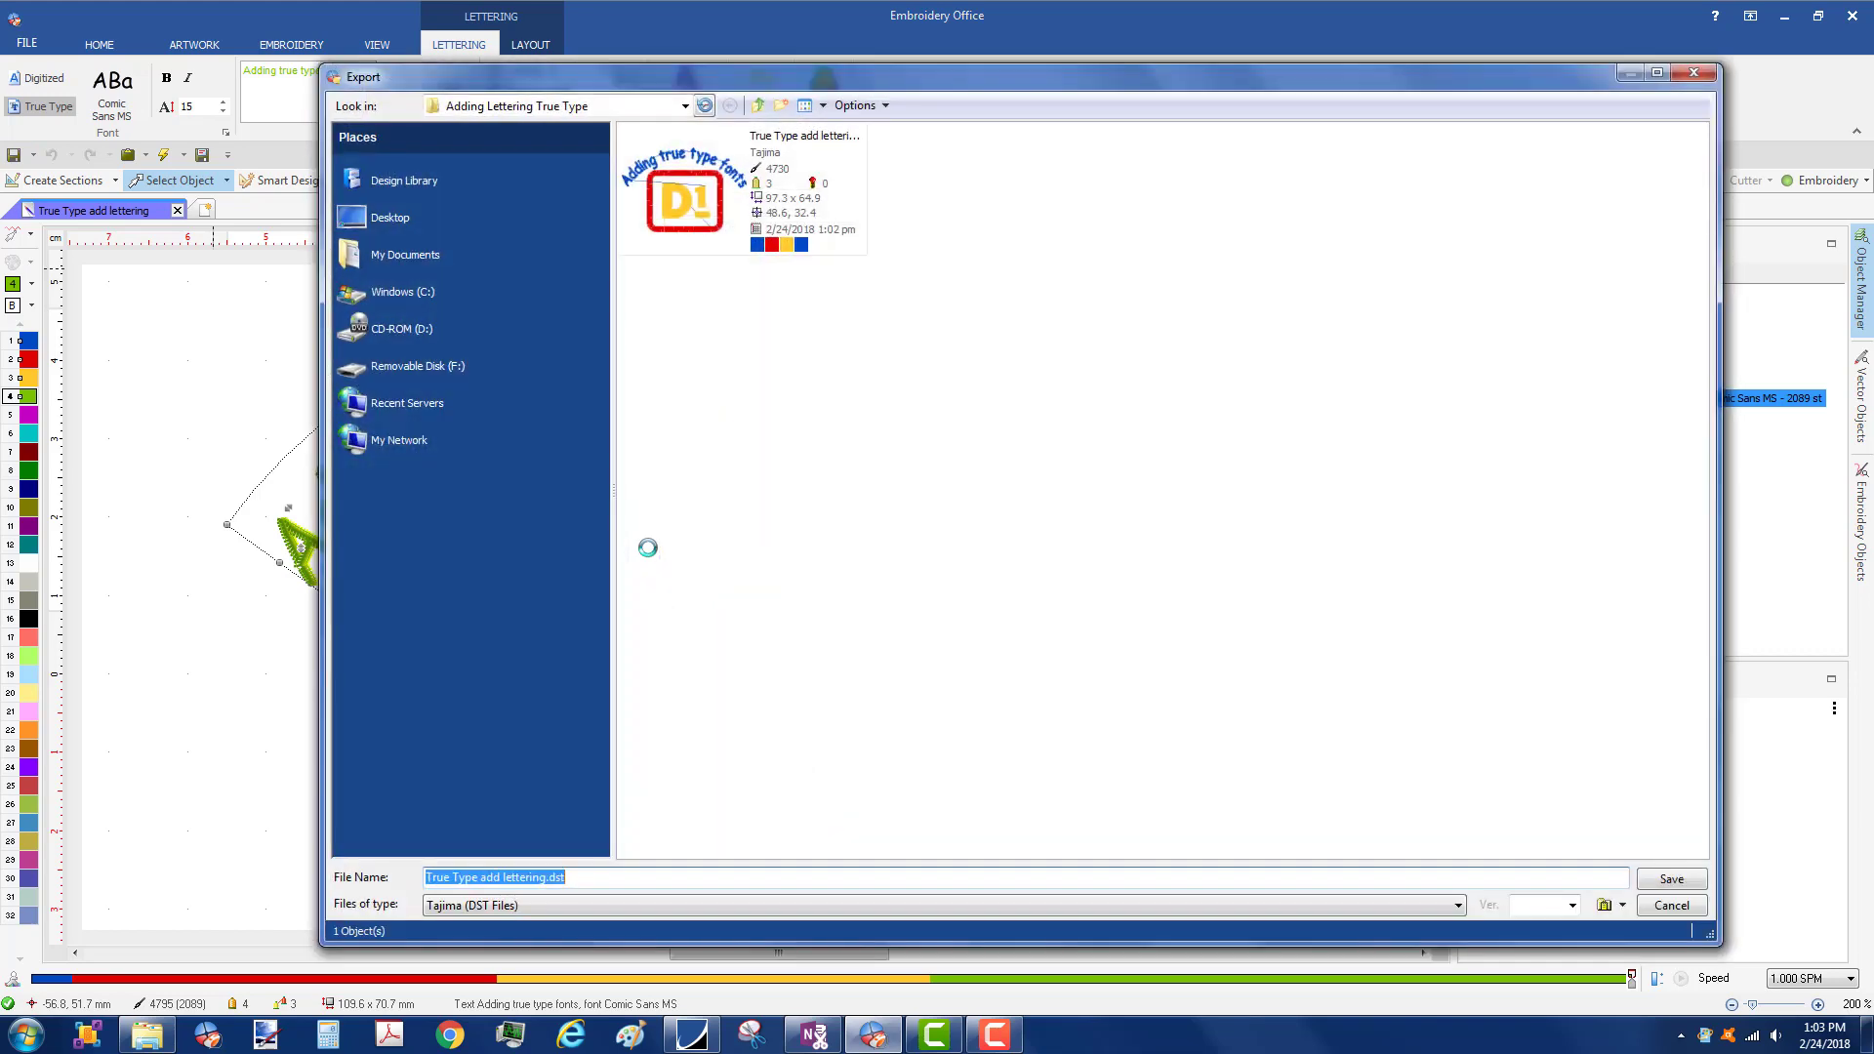
left_click(696, 228)
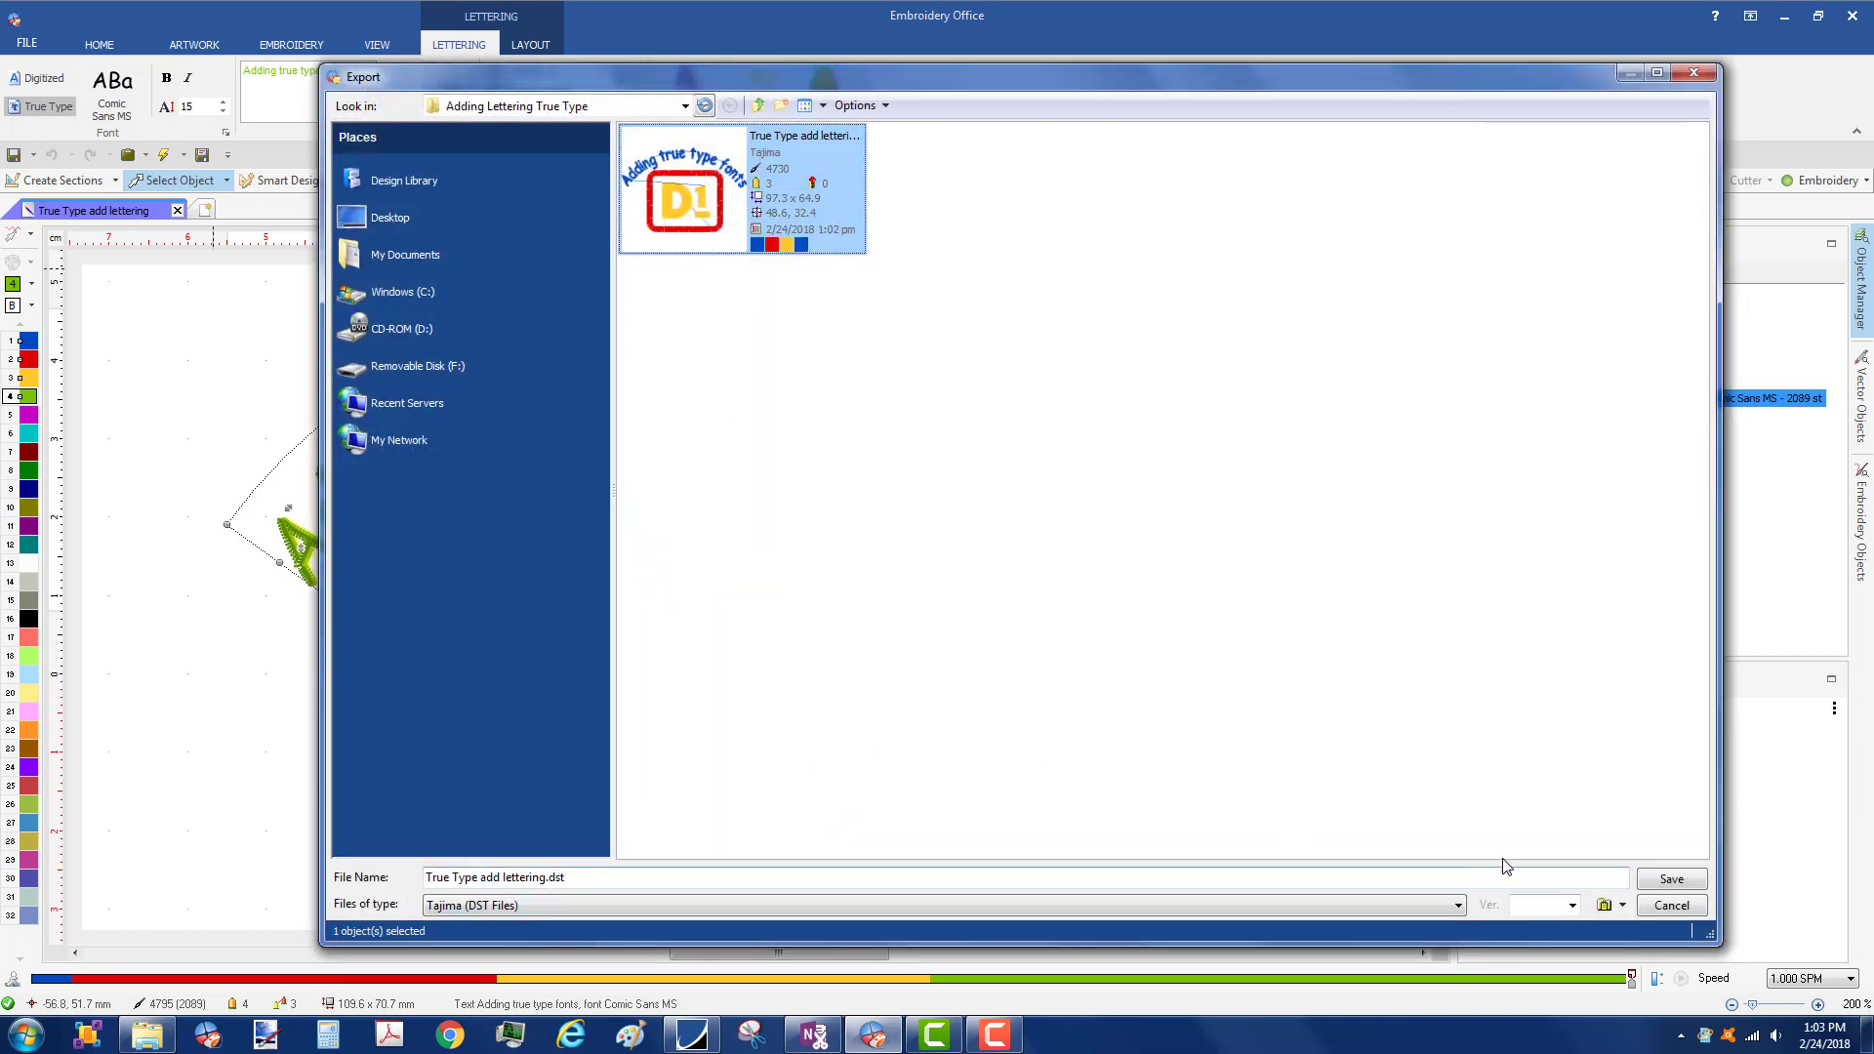
left_click(1669, 878)
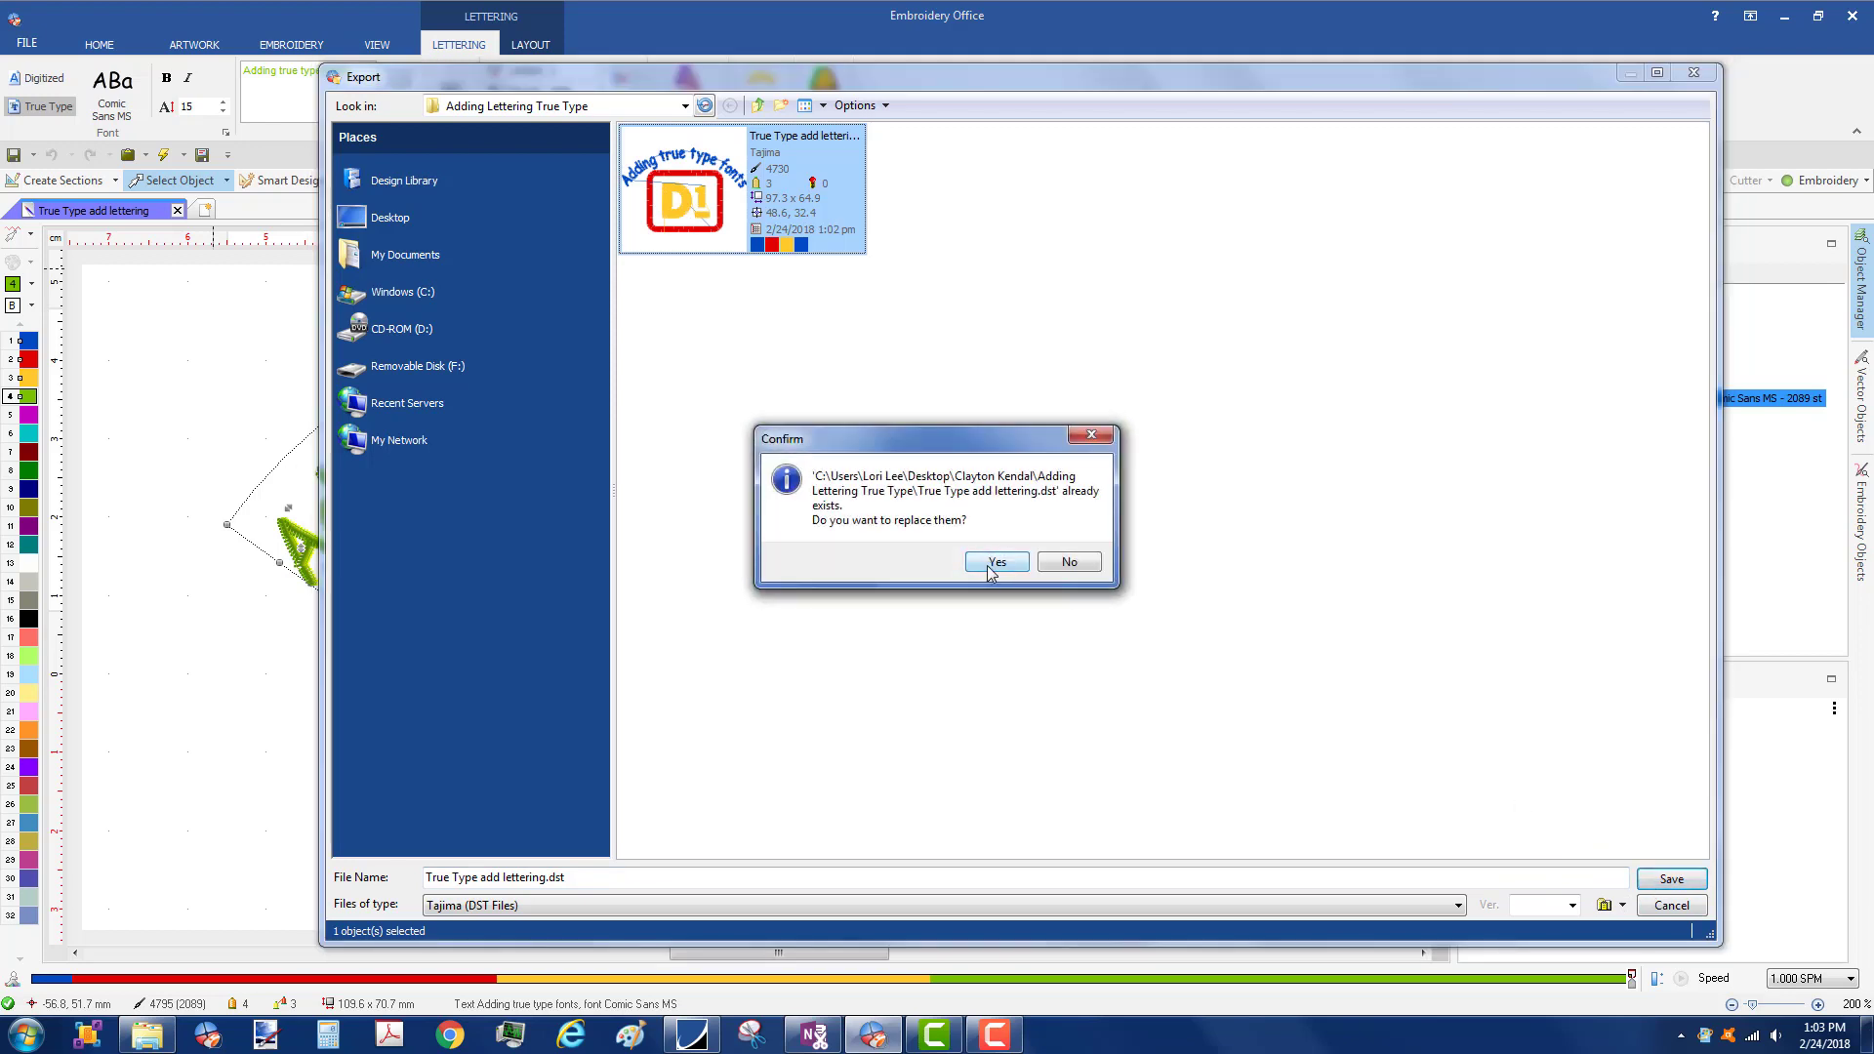
left_click(993, 564)
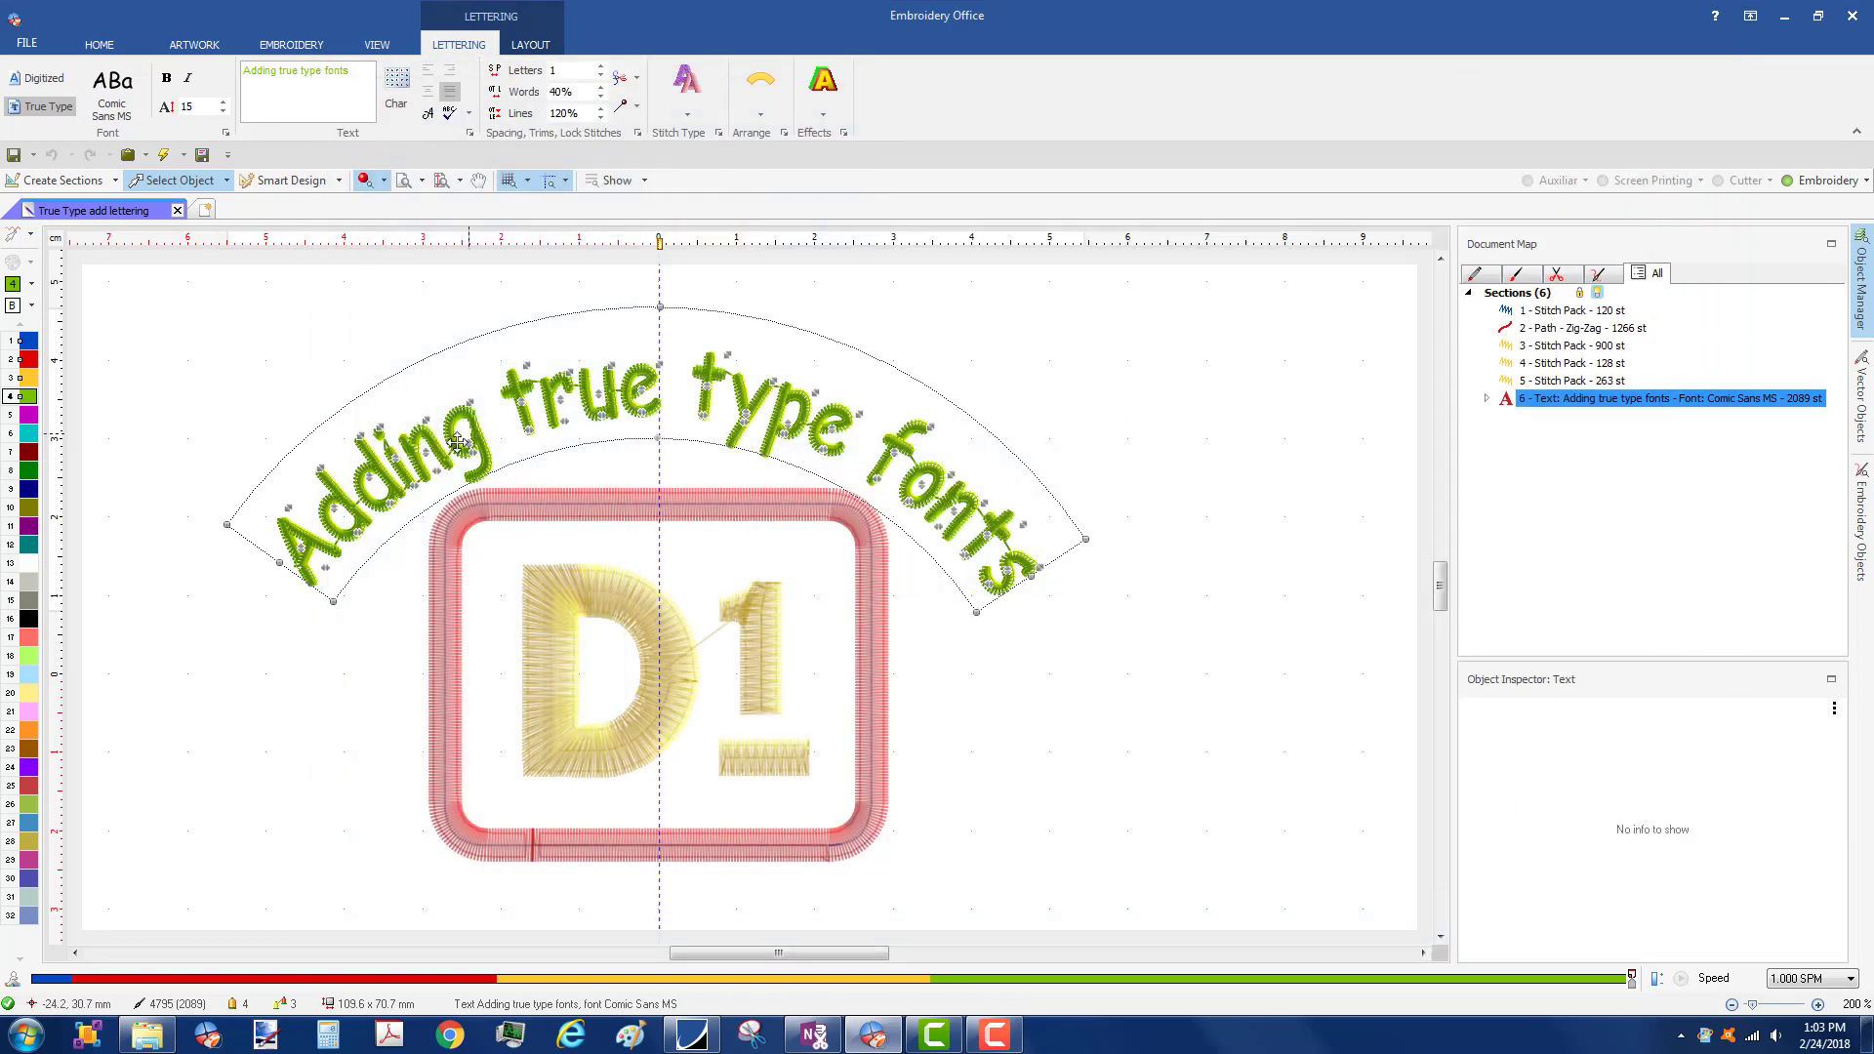
- Nudge the second d in "Adding", the u in "true" and the y in "type" slightly within the arched text
scroll(414, 448, "up", 2)
scroll(413, 448, "up", 3)
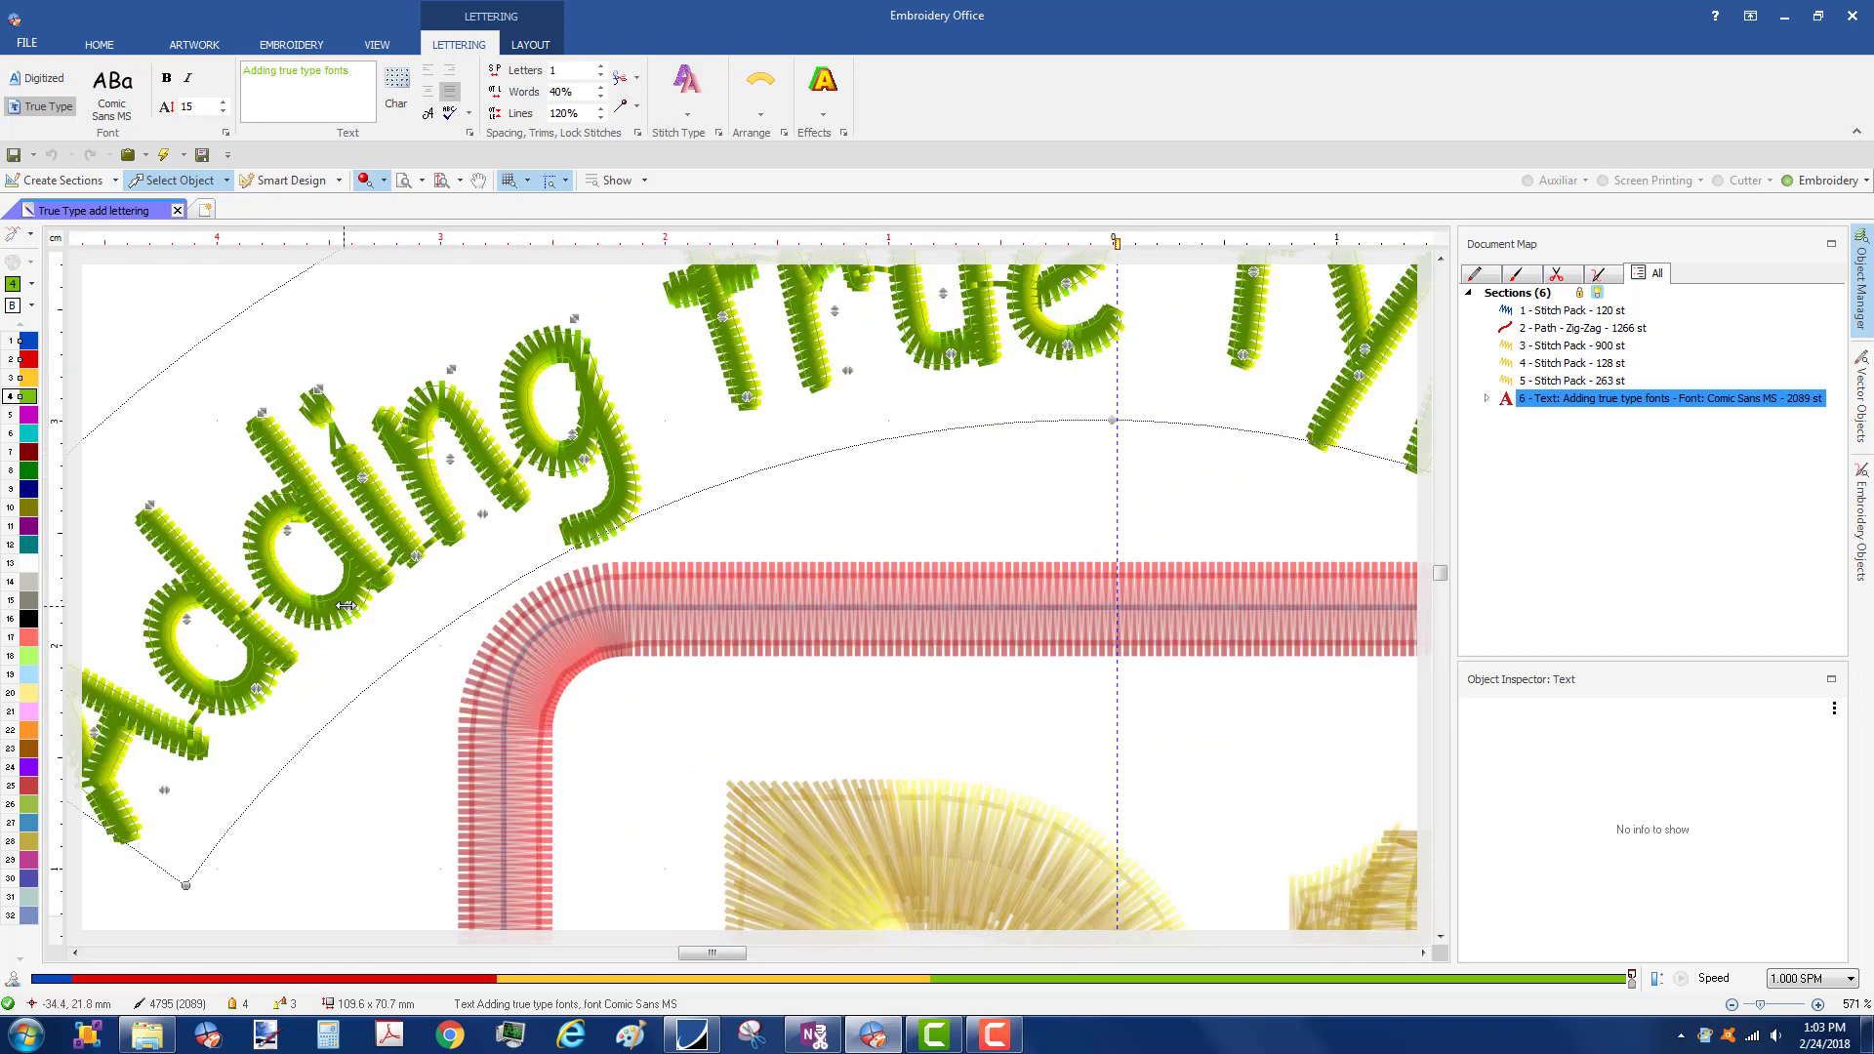
left_click_drag(349, 605, 342, 610)
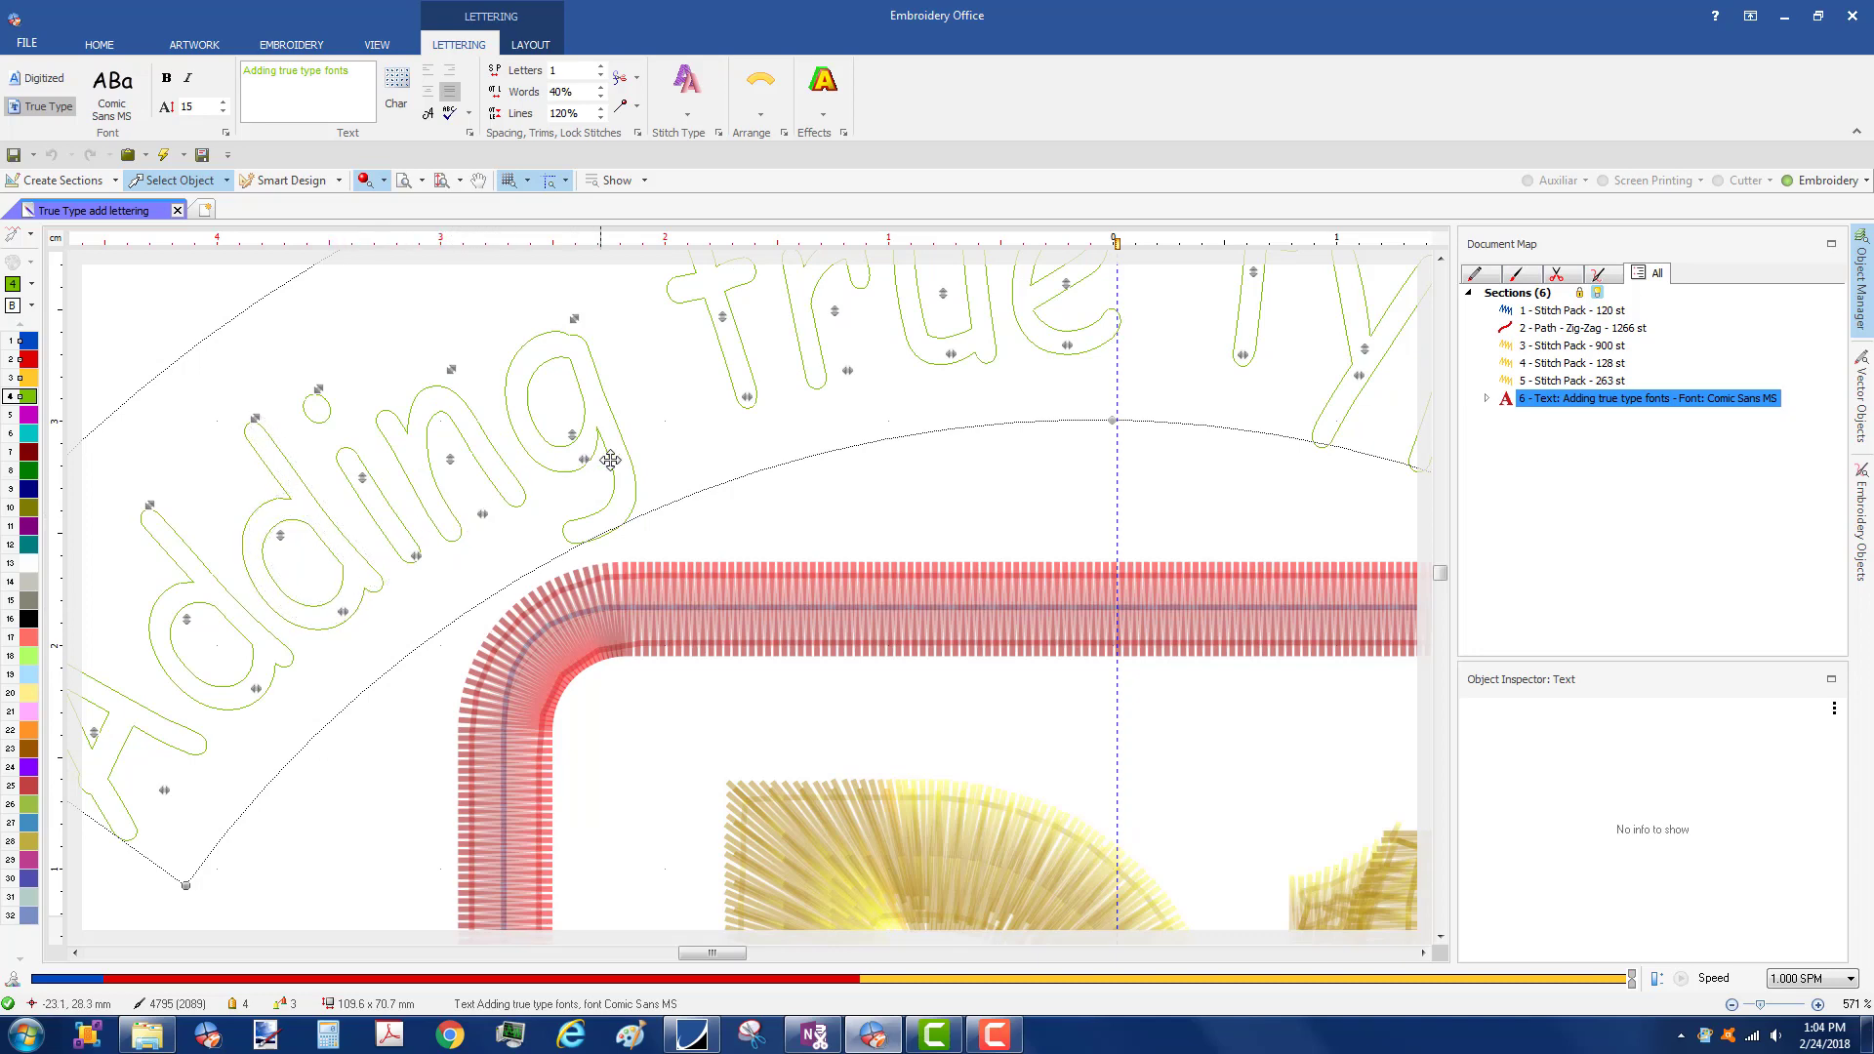
left_click(752, 502)
scroll(1027, 648, "down", 2)
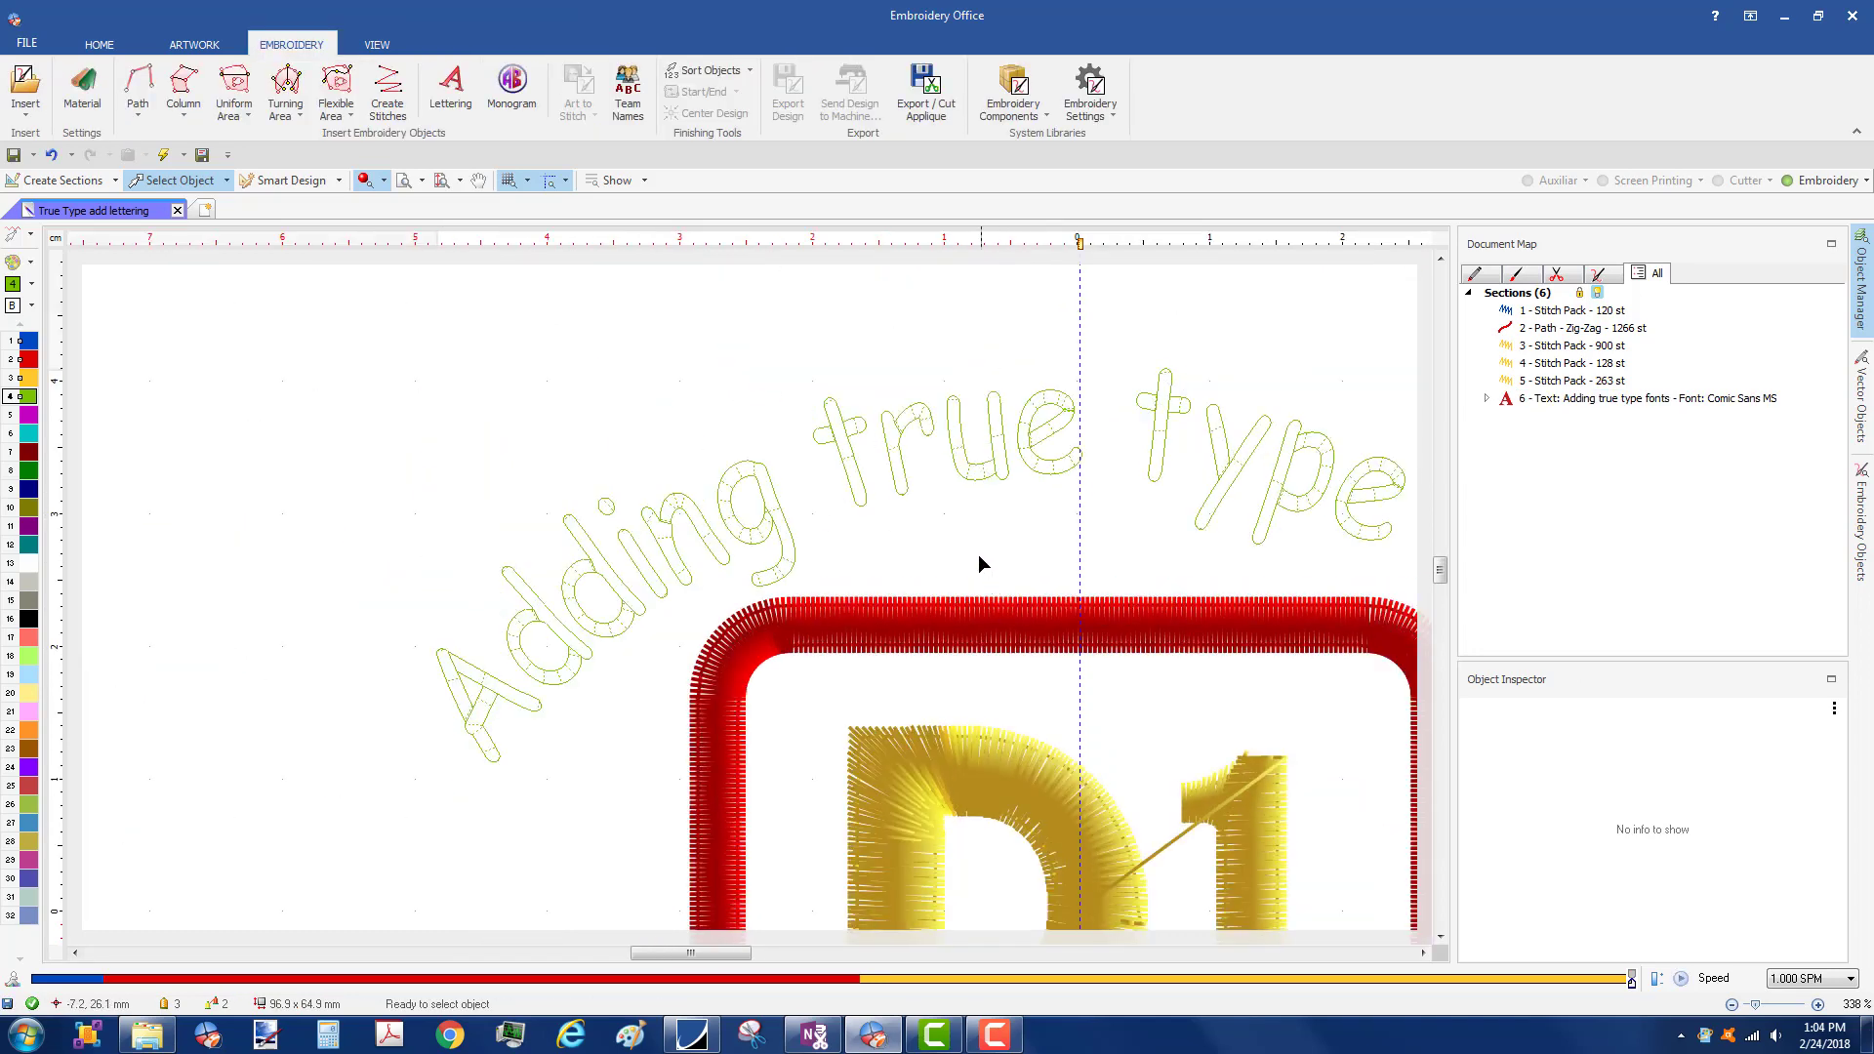
left_click(993, 469)
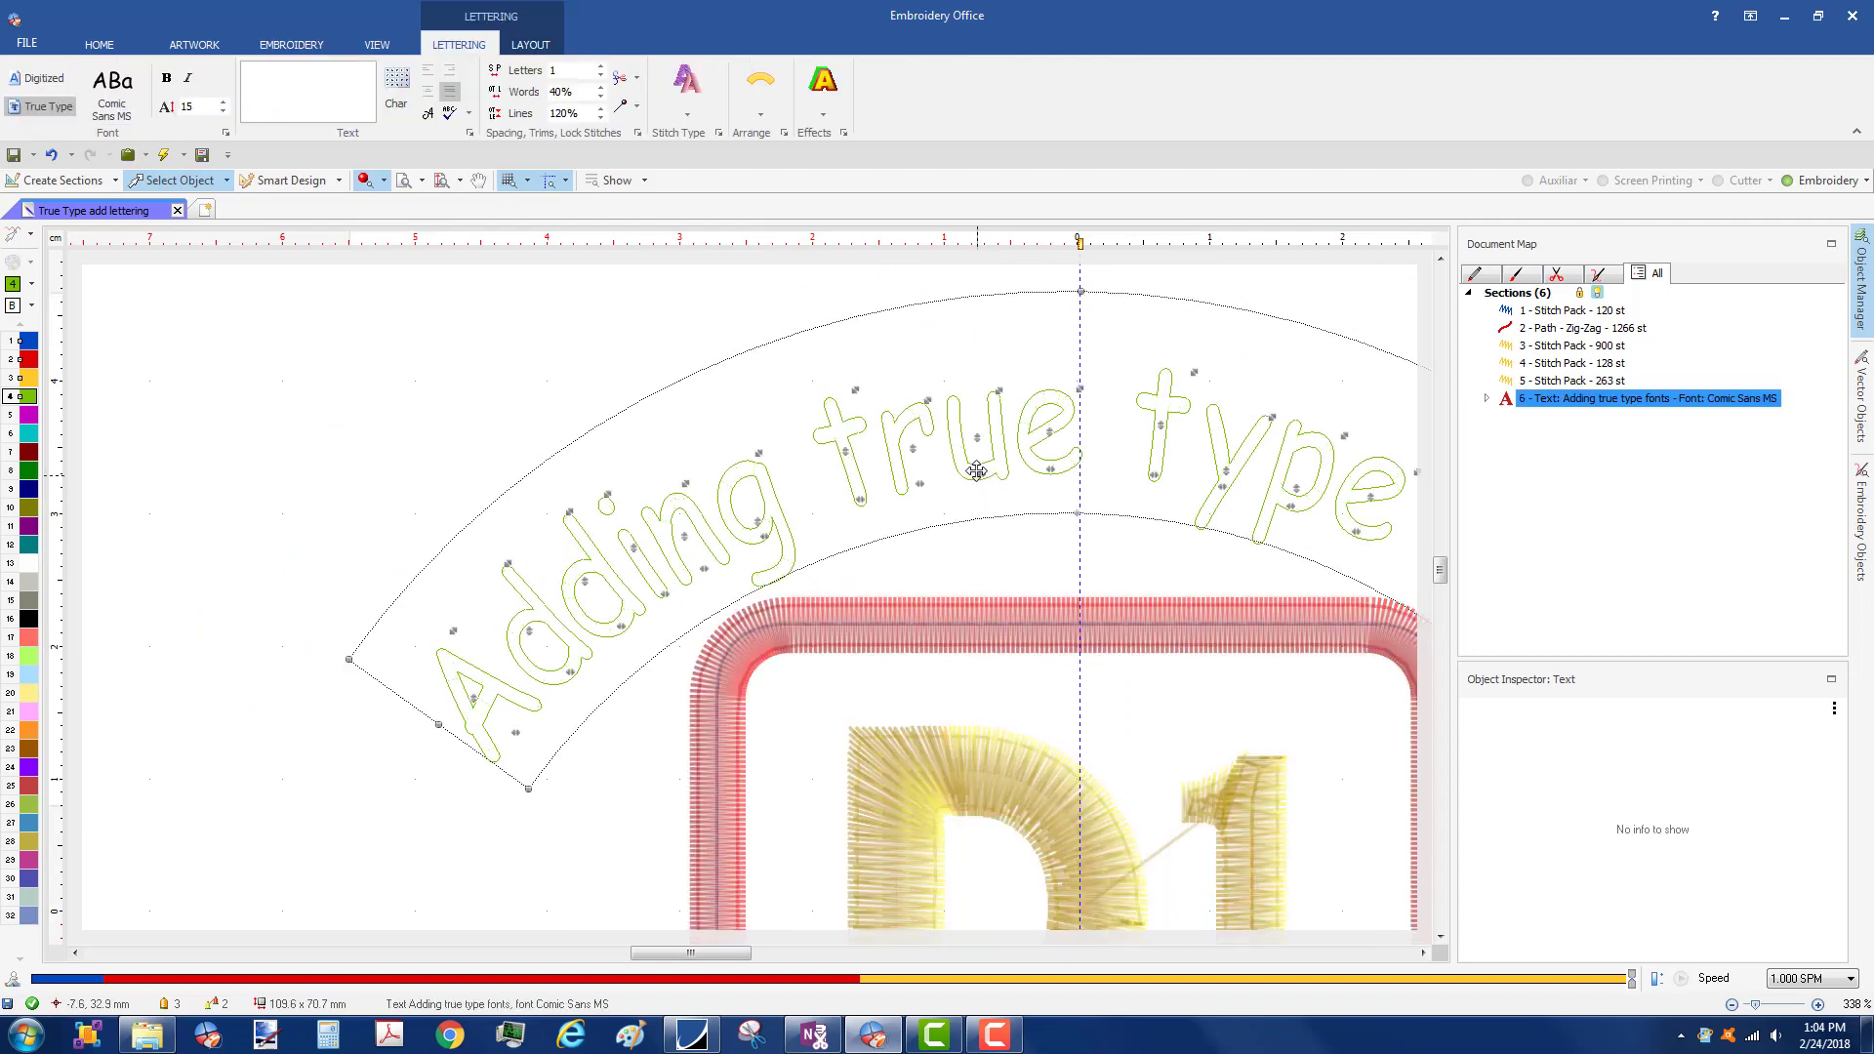
left_click_drag(977, 472, 977, 475)
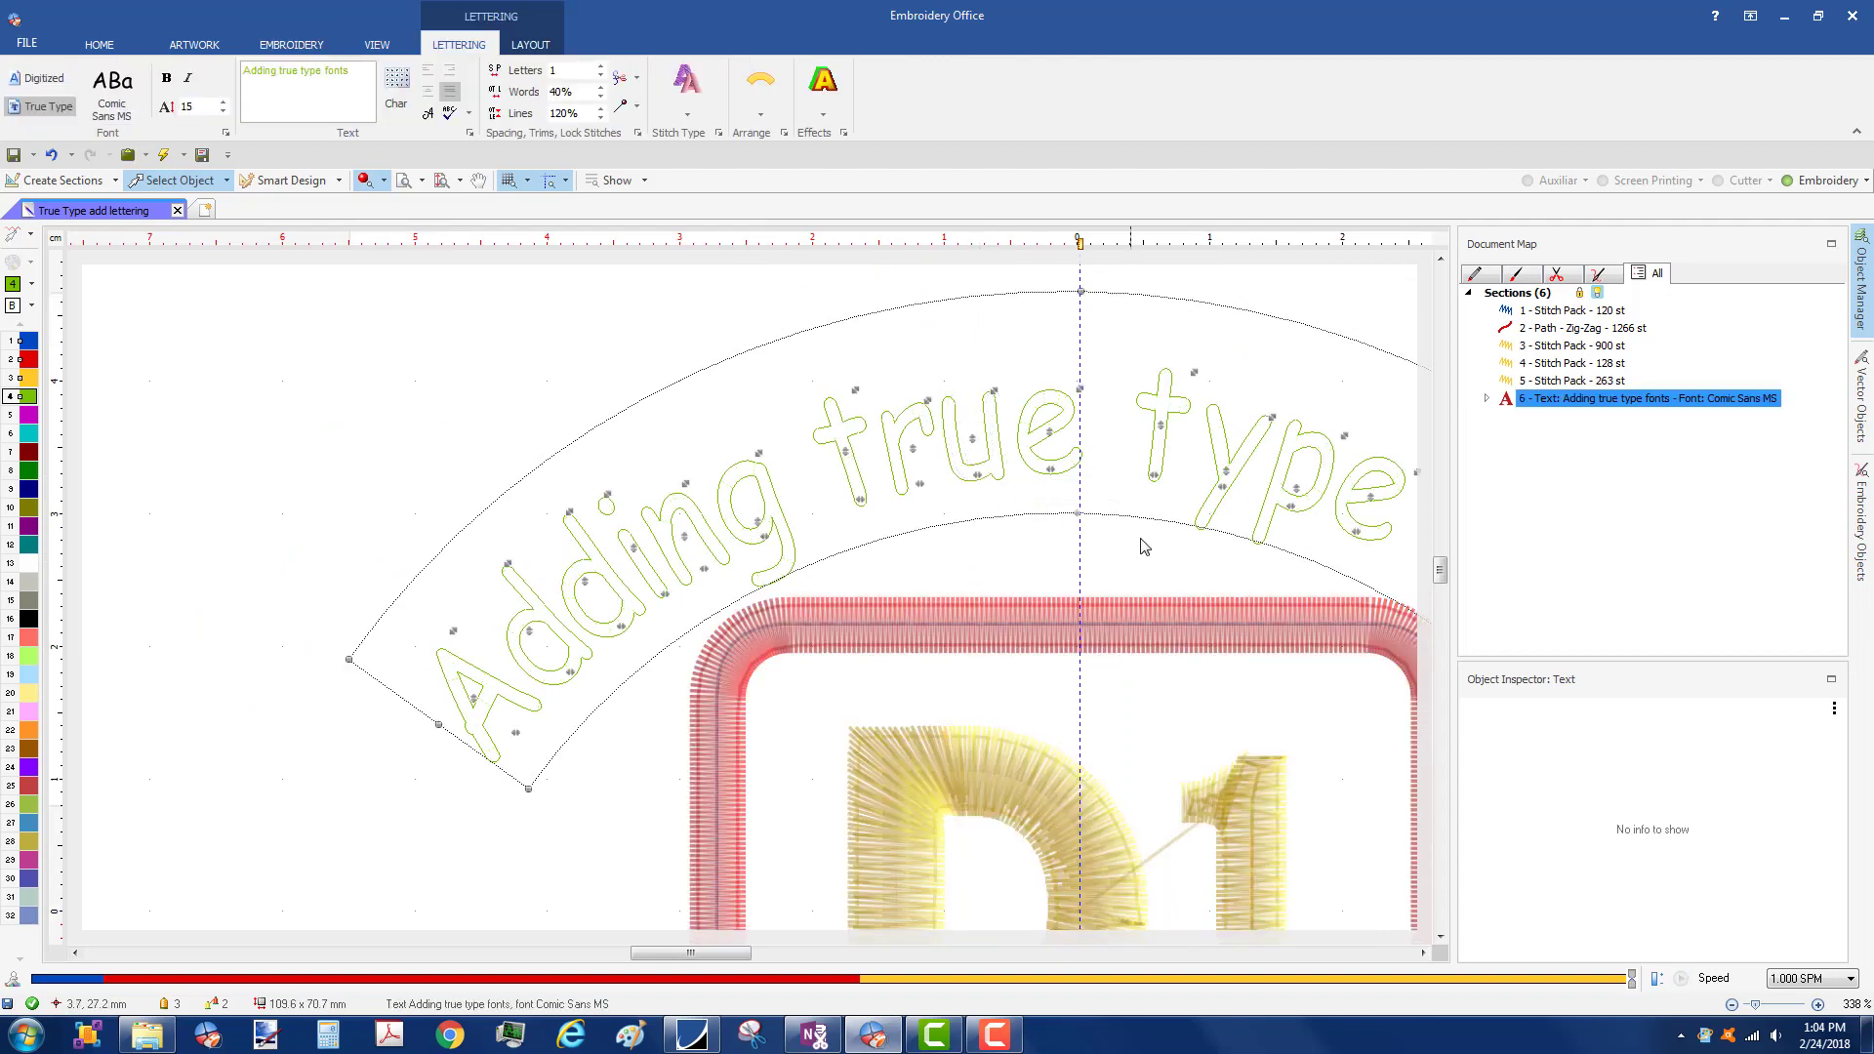
left_click_drag(1222, 486, 1221, 487)
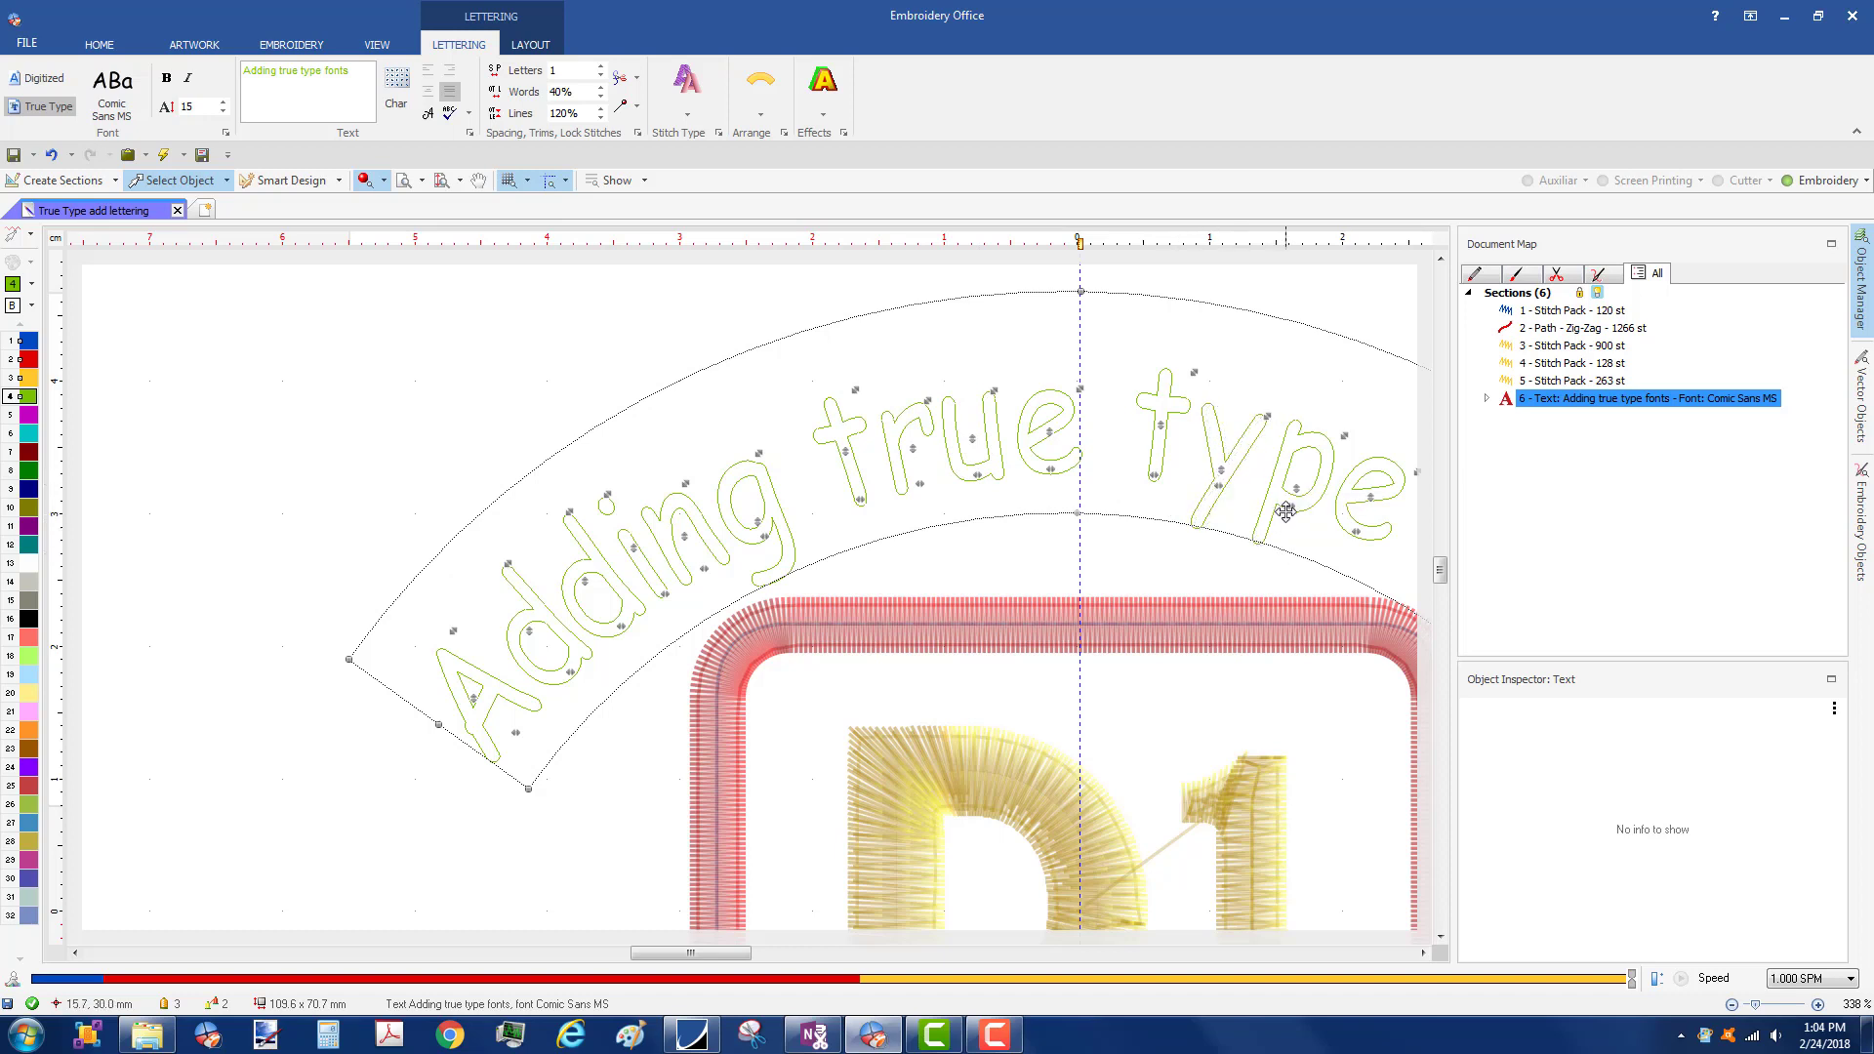
- Adjust the arch envelope slightly at its inner corner below the end of "fonts", and deselect the text
scroll(1285, 512, "down", 3)
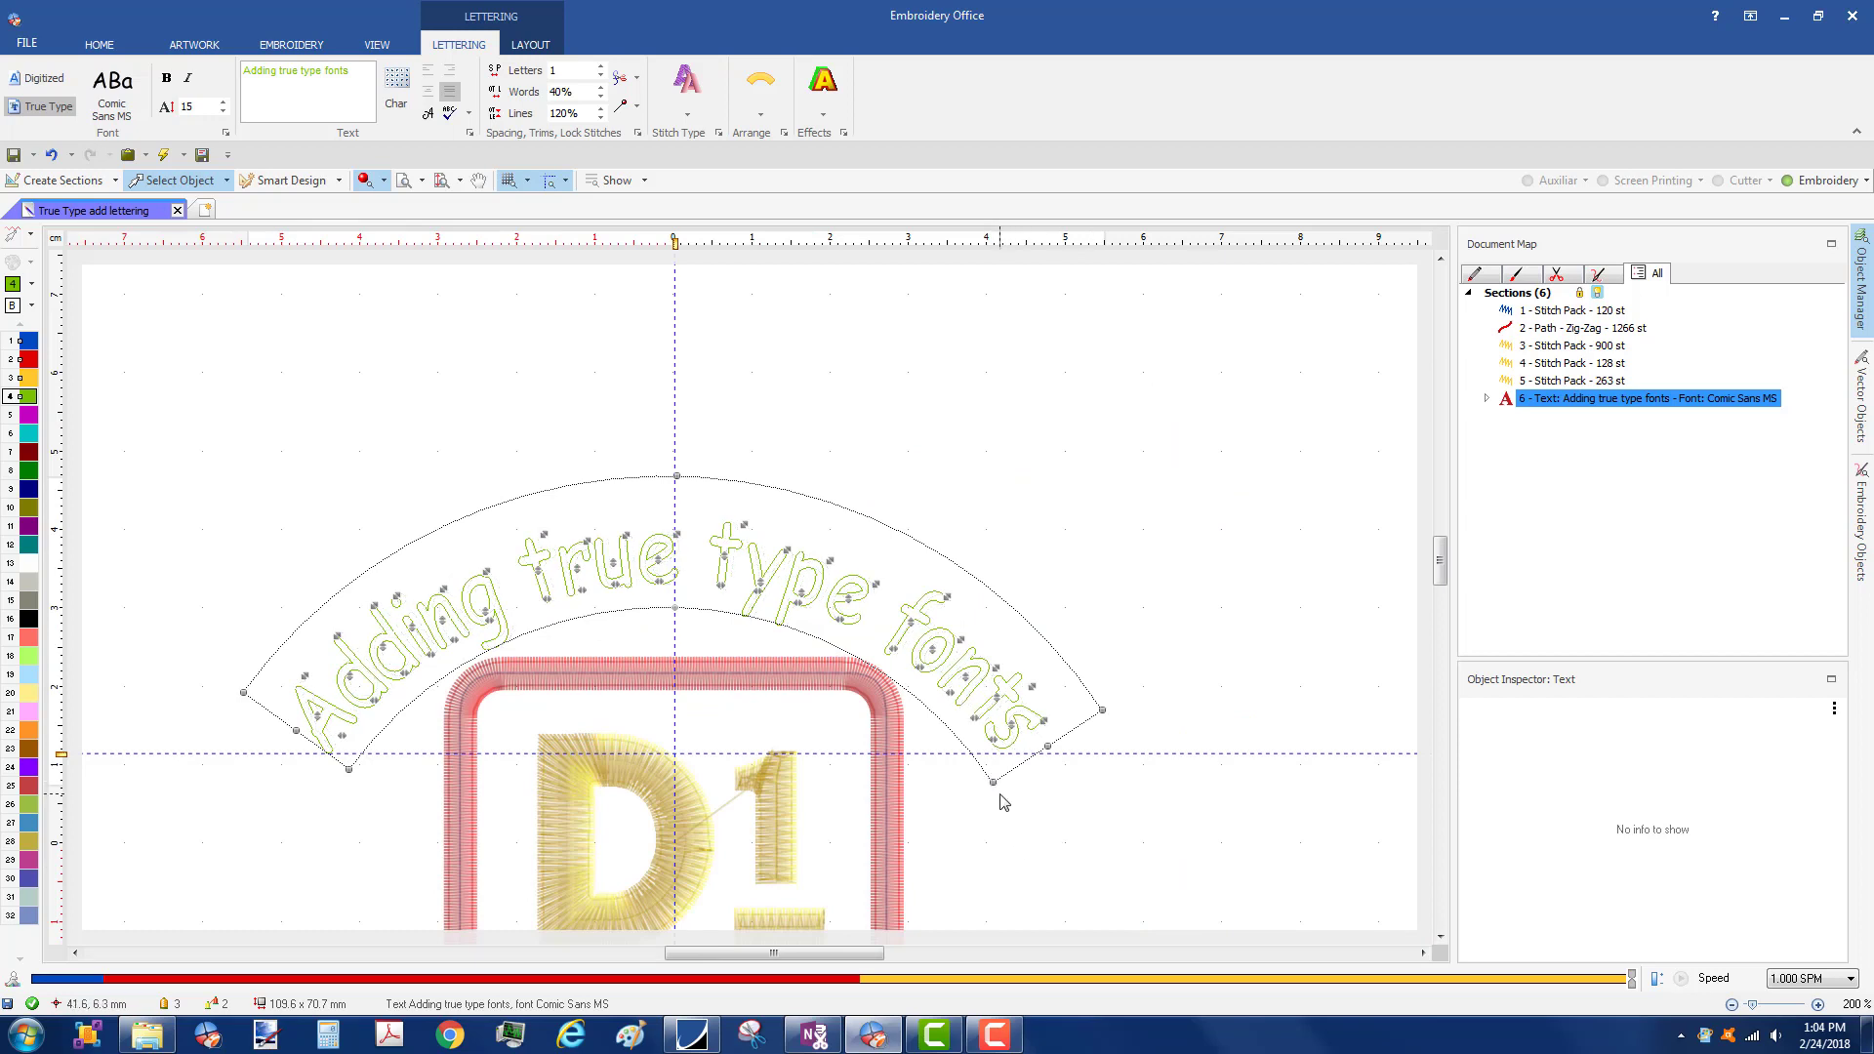
left_click_drag(992, 784, 994, 783)
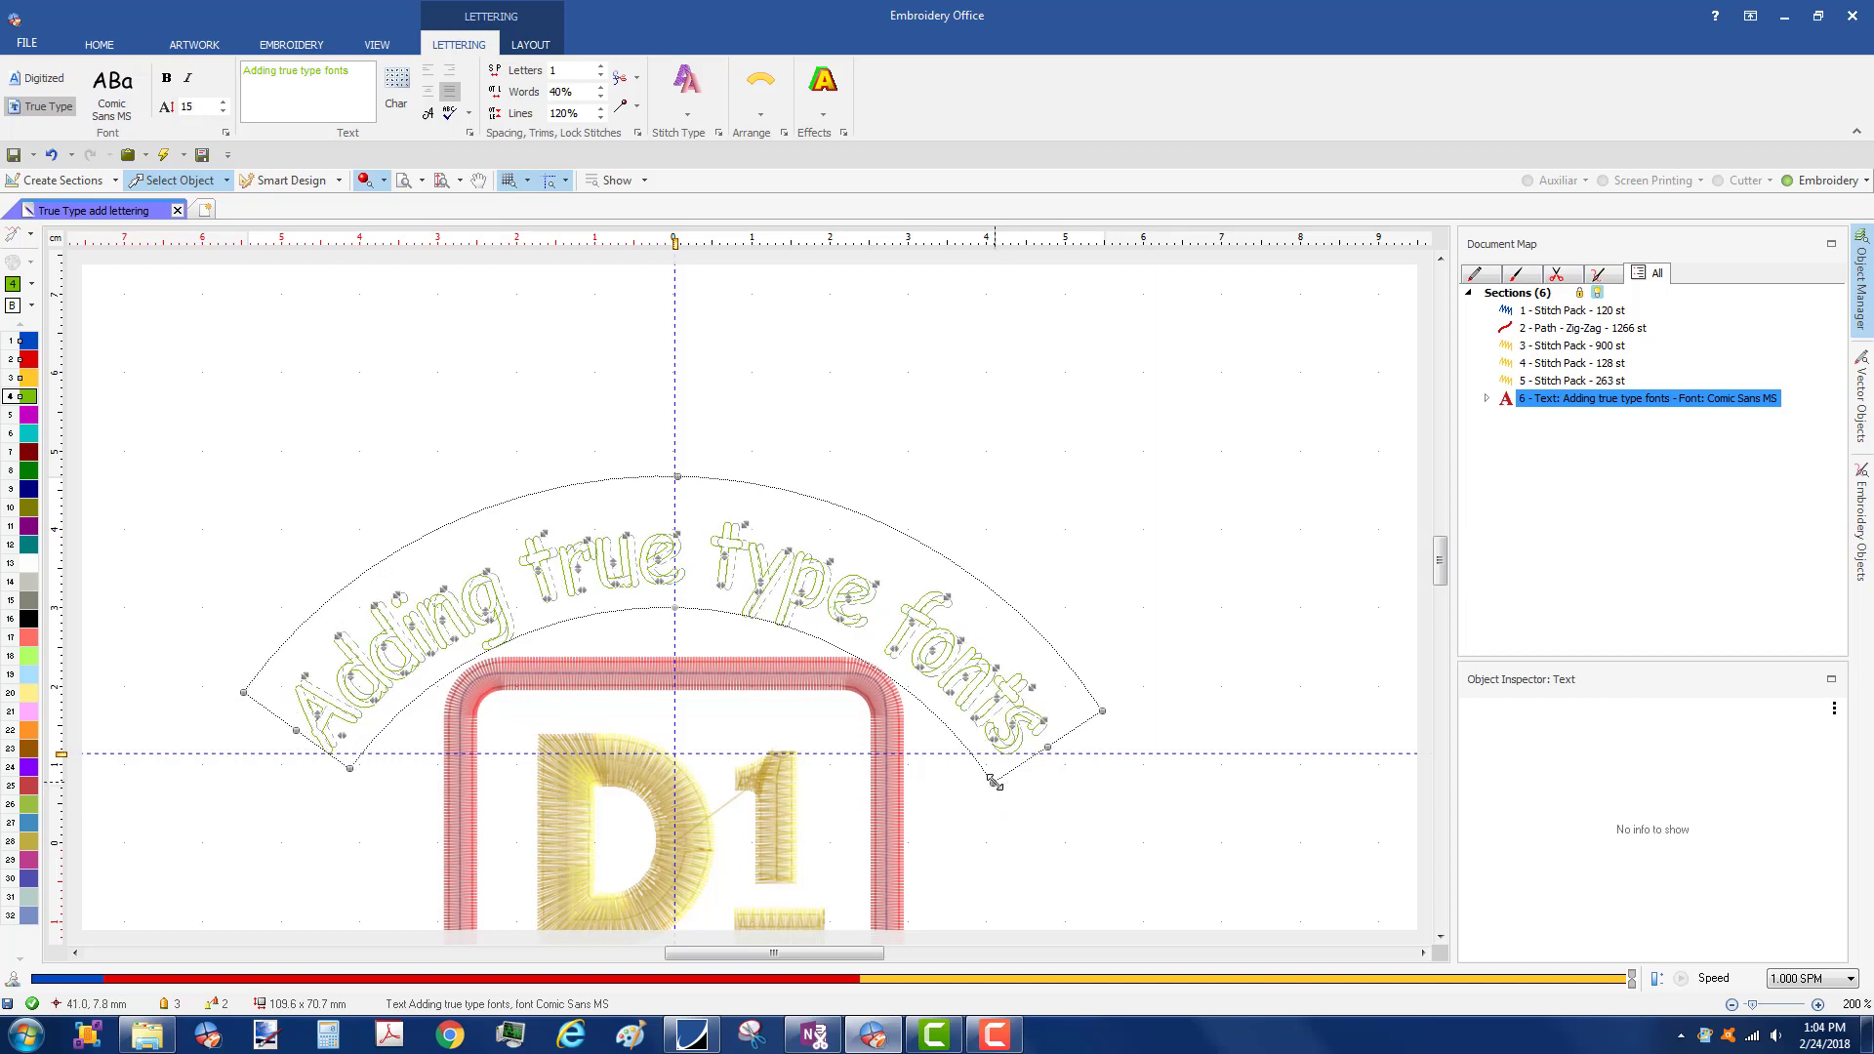
left_click(1020, 837)
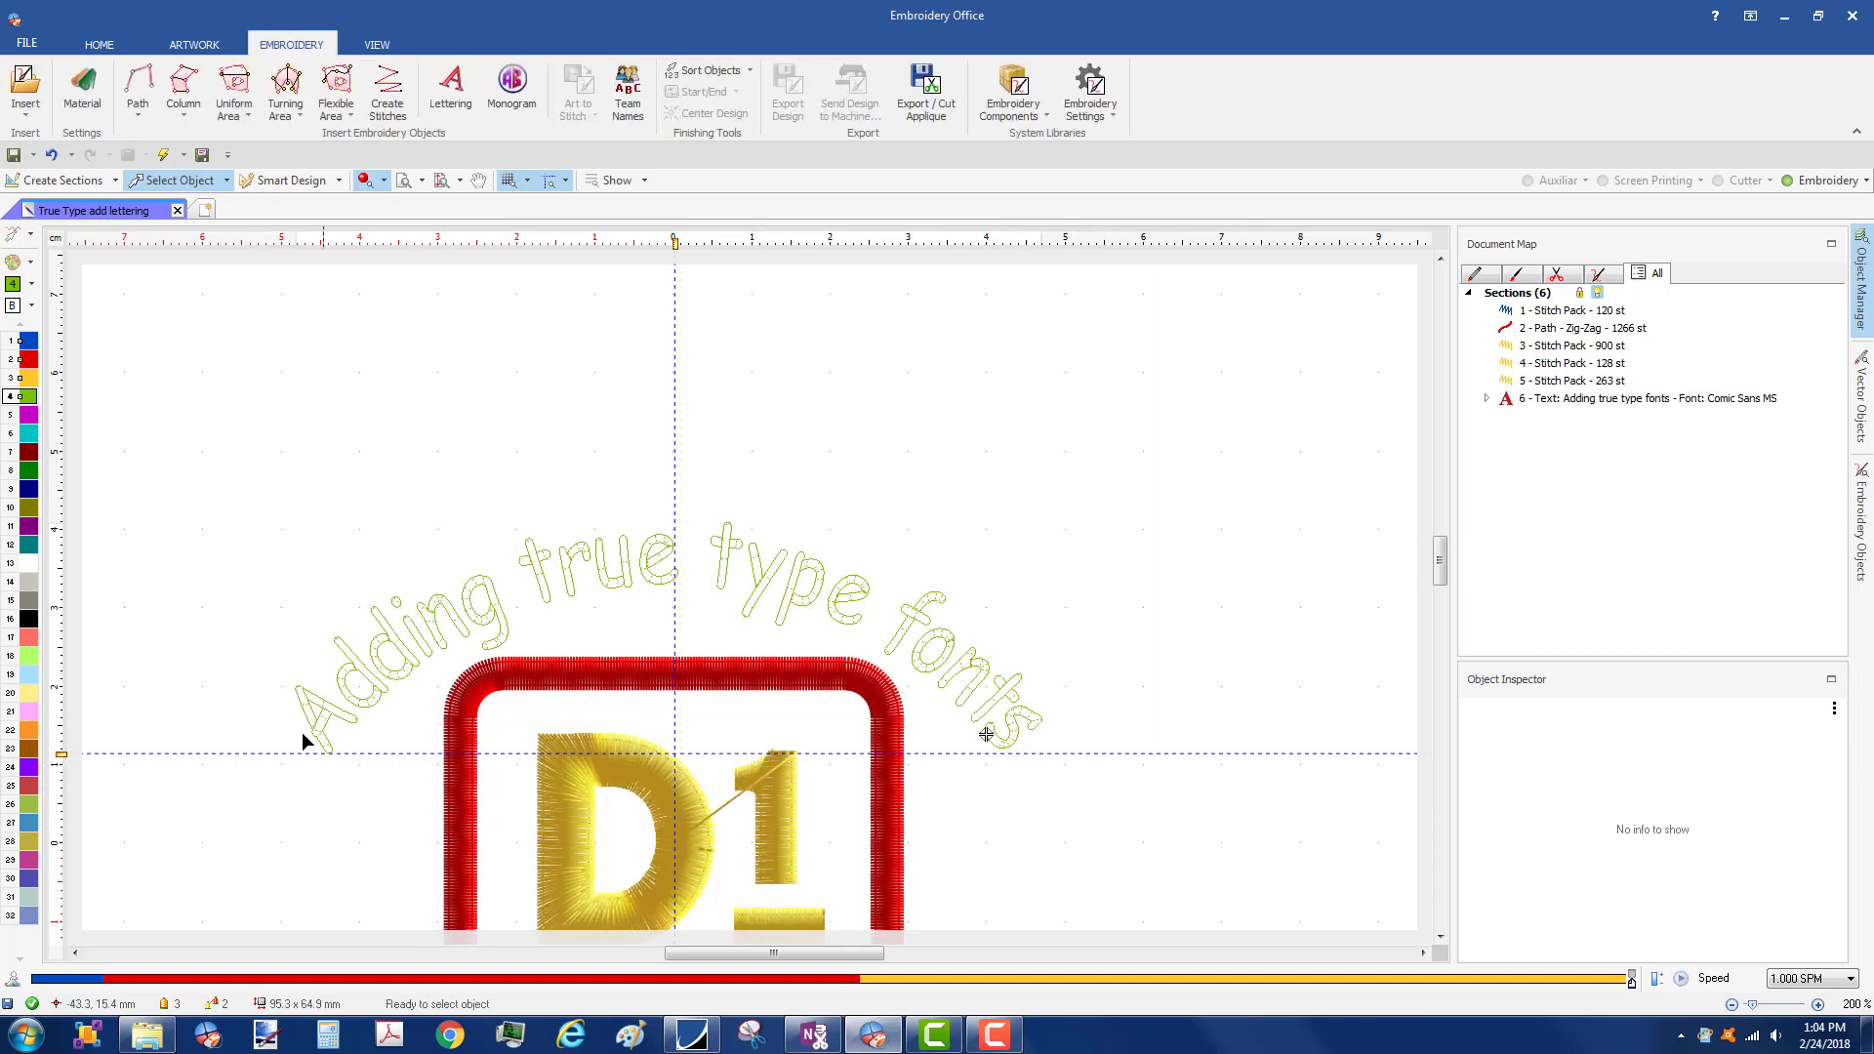
- Regenerate the stitches of the arched lettering and save the design
left_click(985, 734)
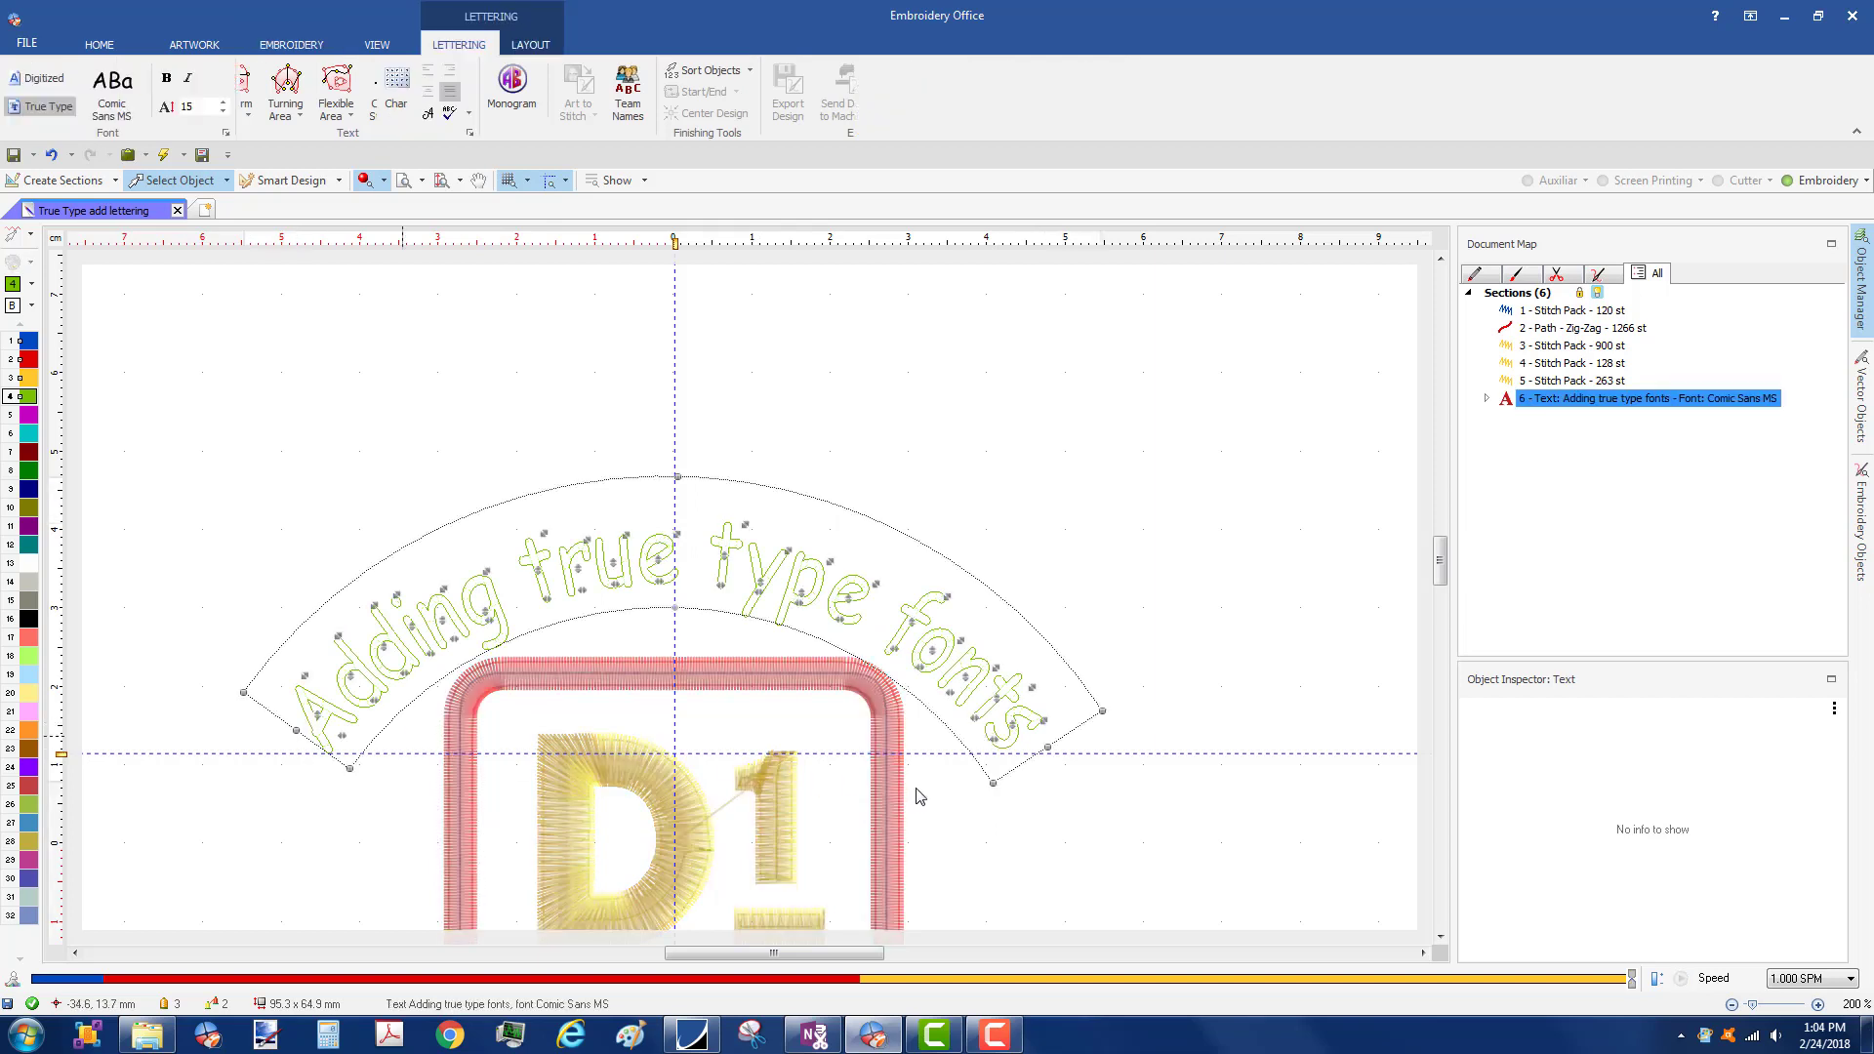
left_click(992, 789)
right_click(564, 477)
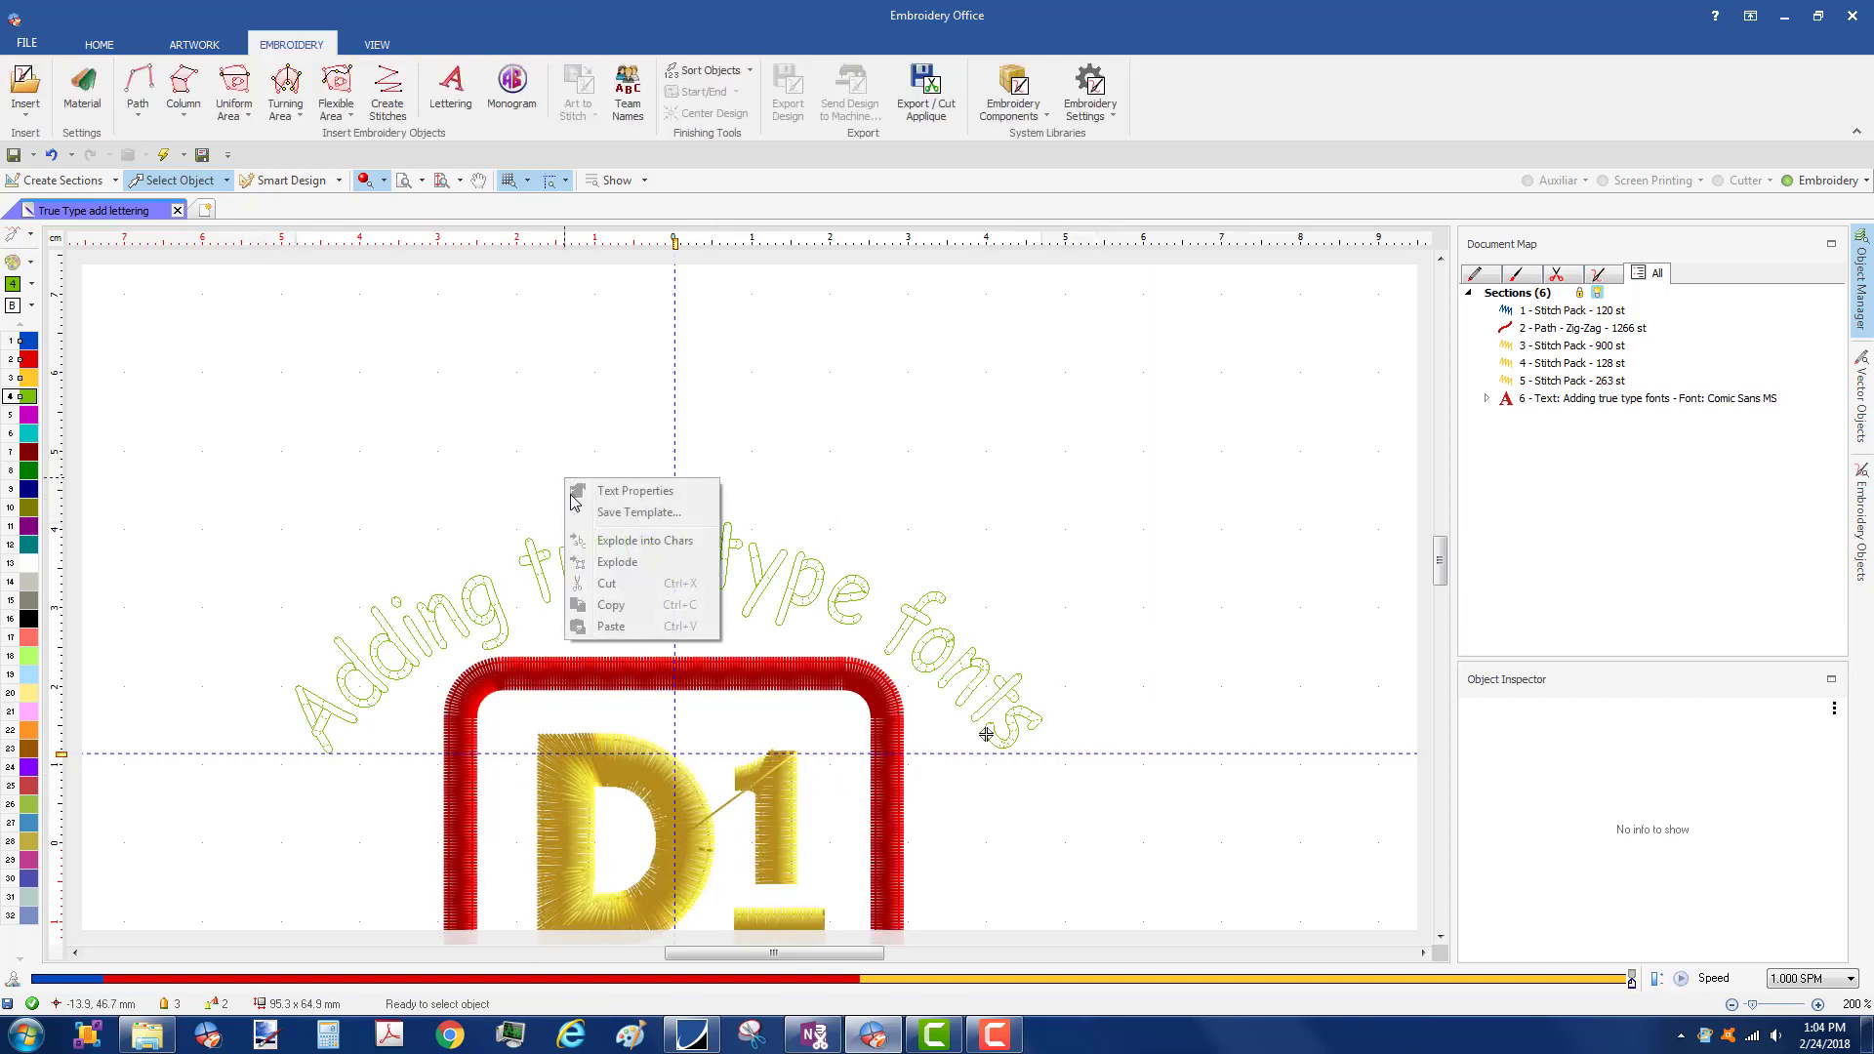
left_click(355, 382)
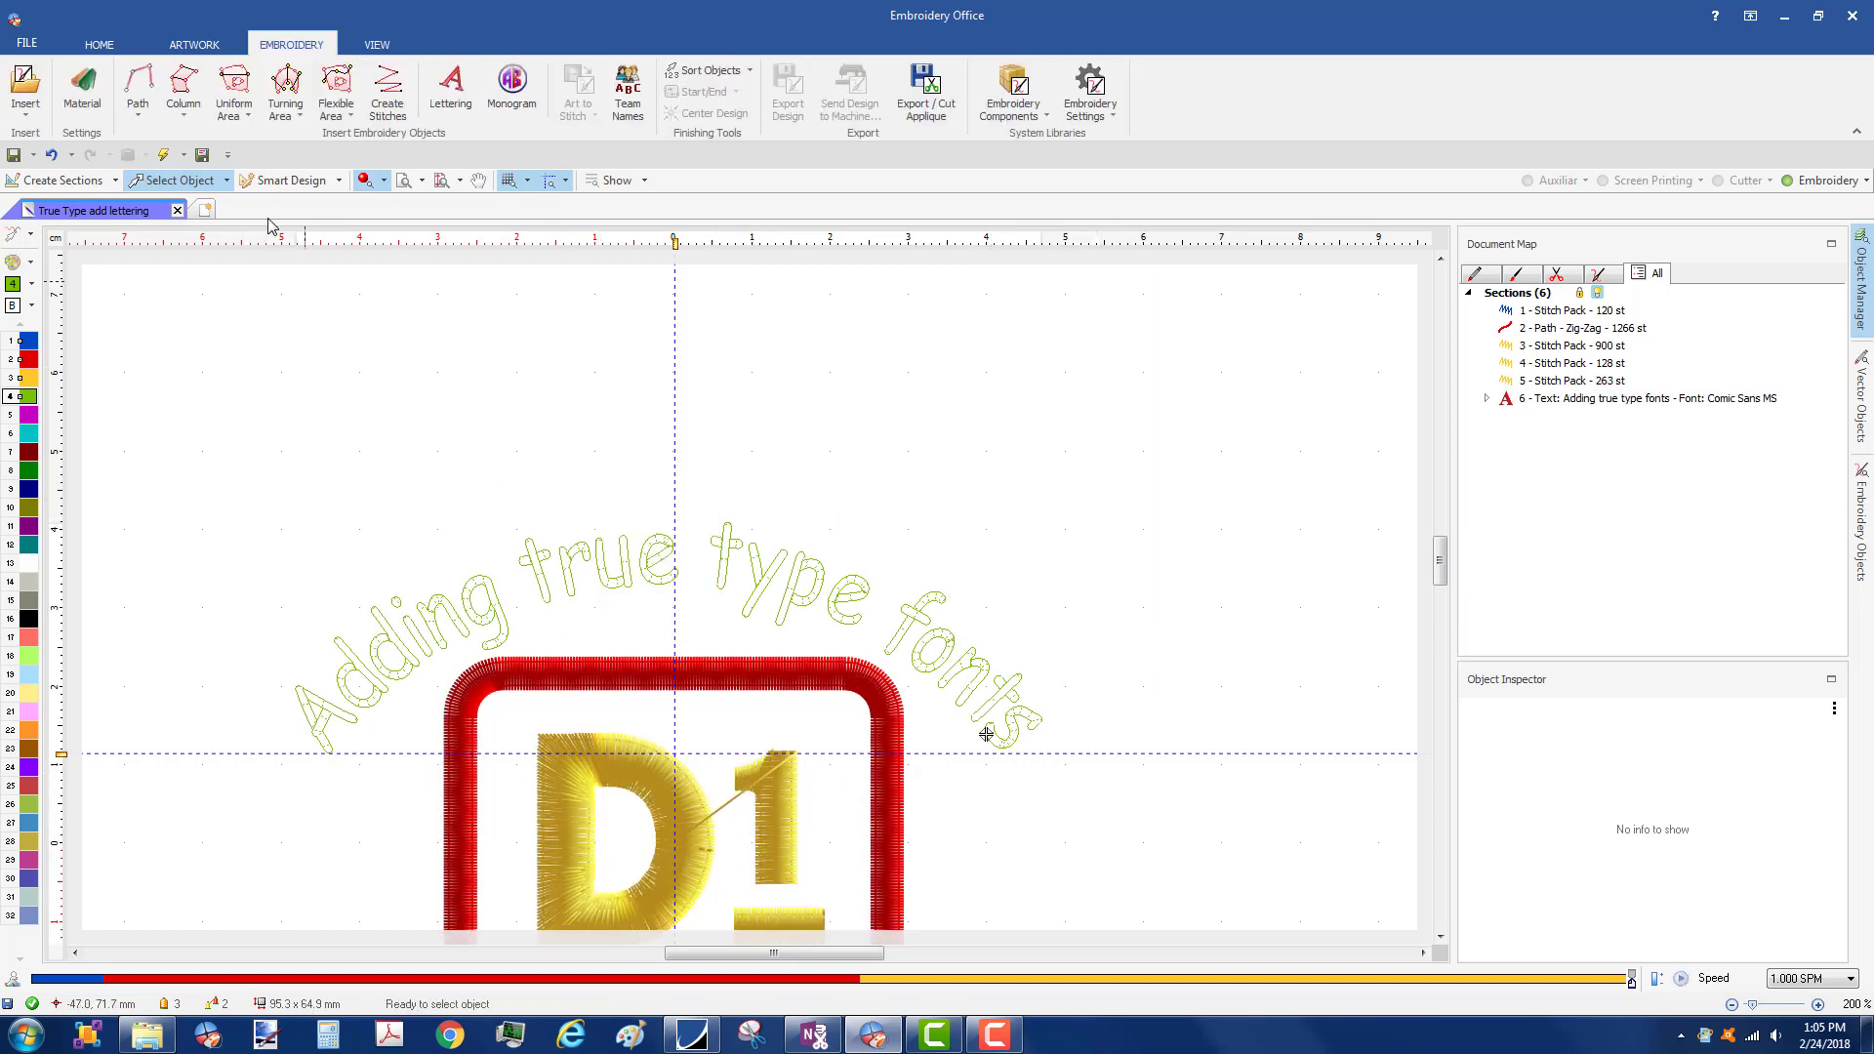
left_click(165, 156)
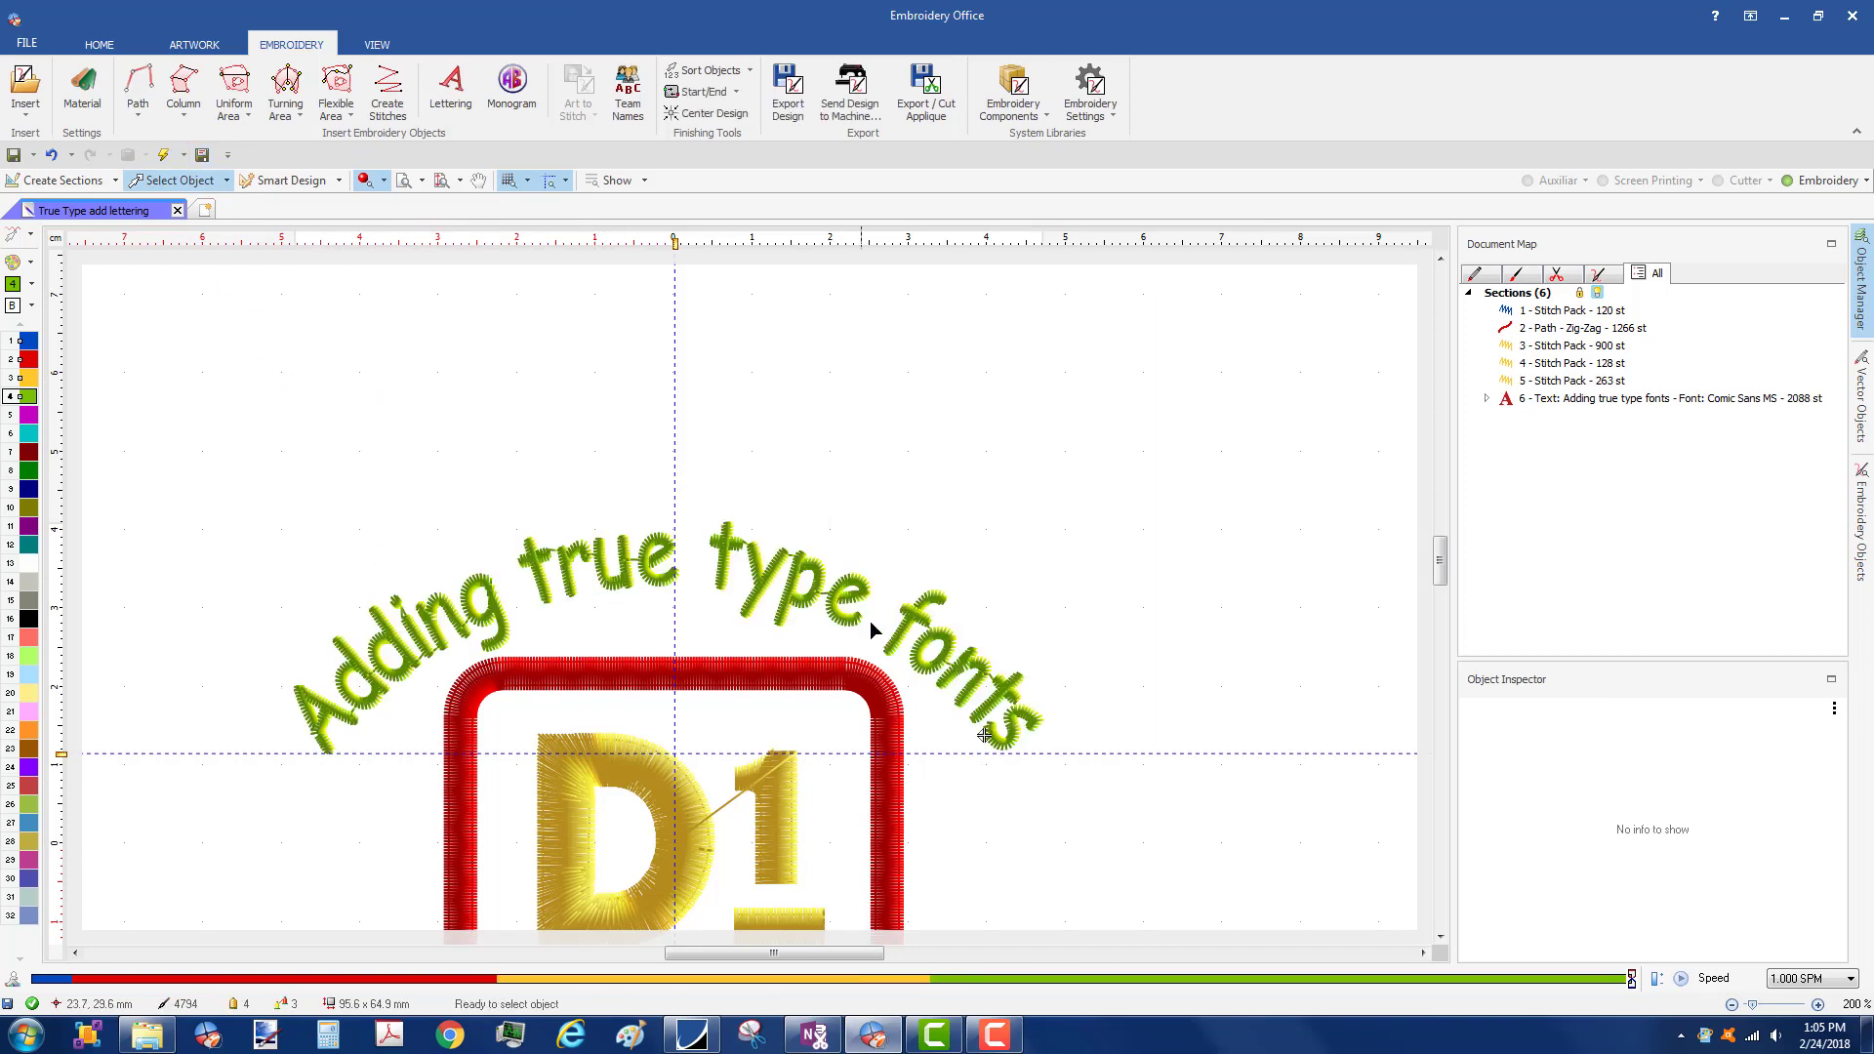
left_click(12, 155)
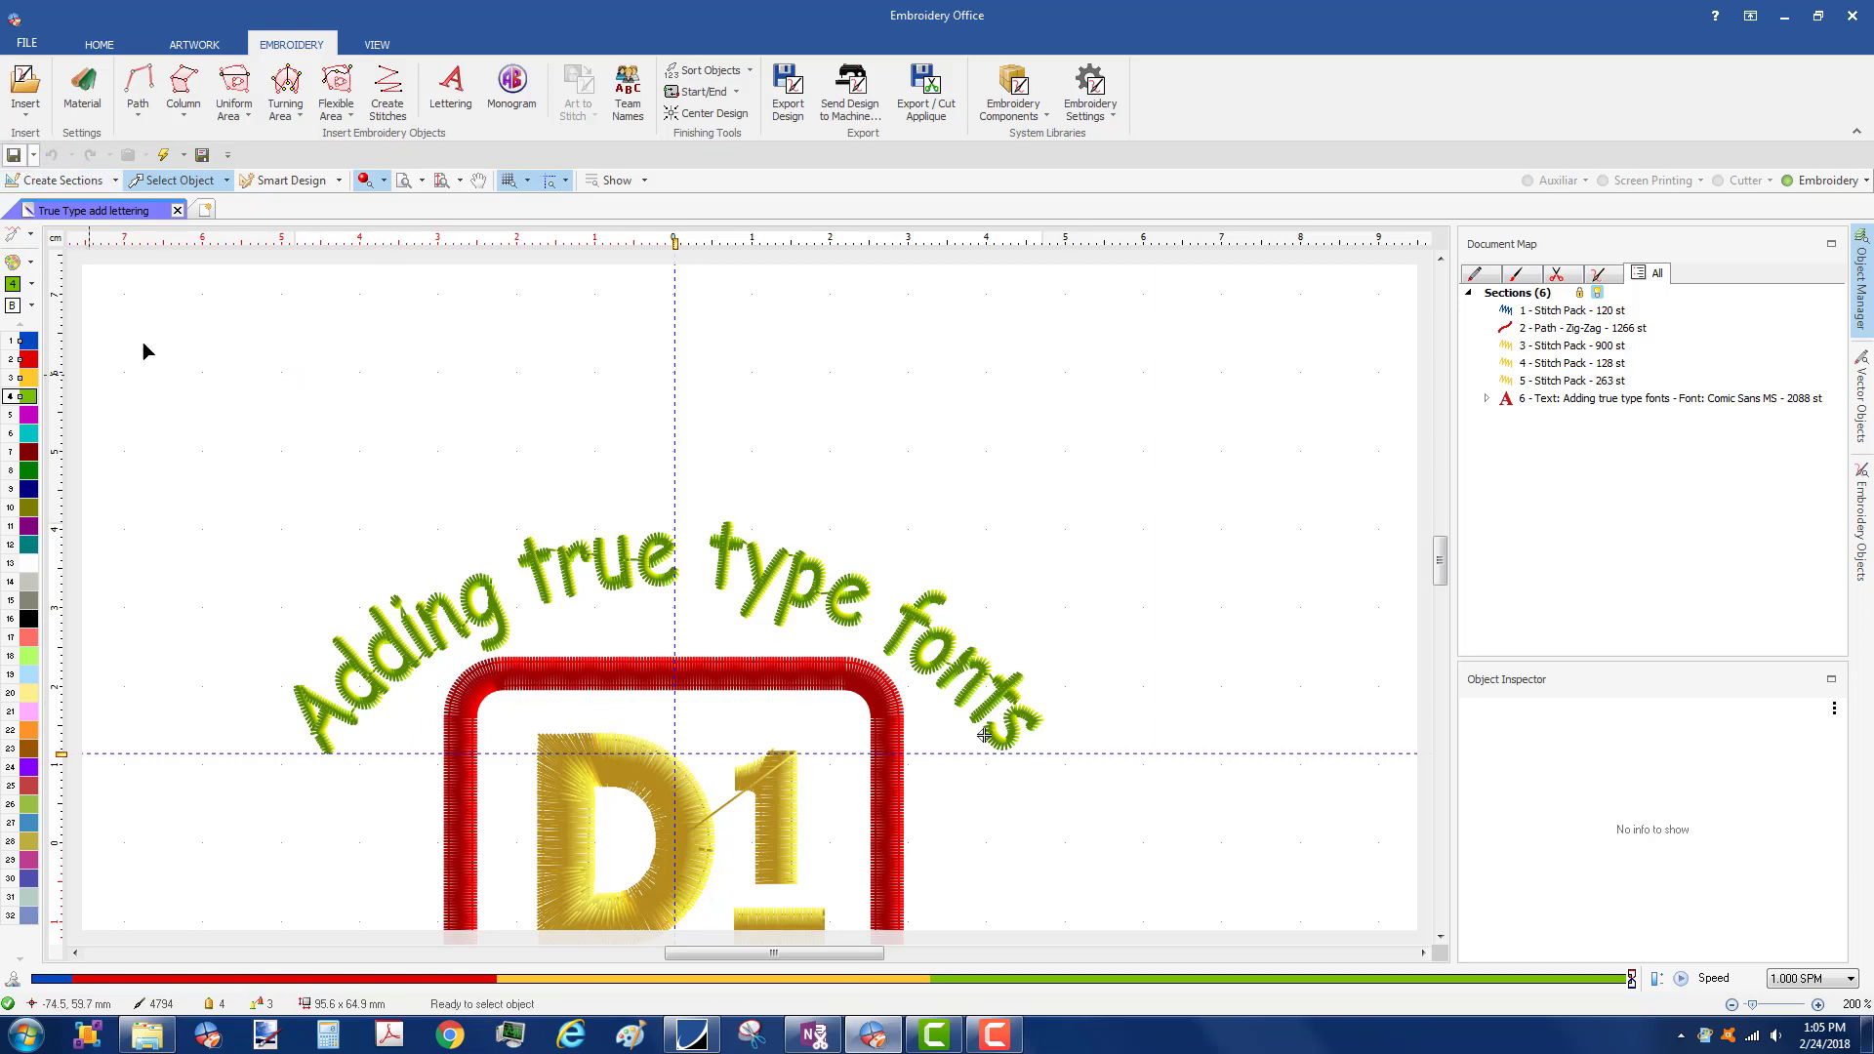
- Enlarge the letter A of "Adding" in the arched text and shift it slightly outward from the word
left_click(328, 721)
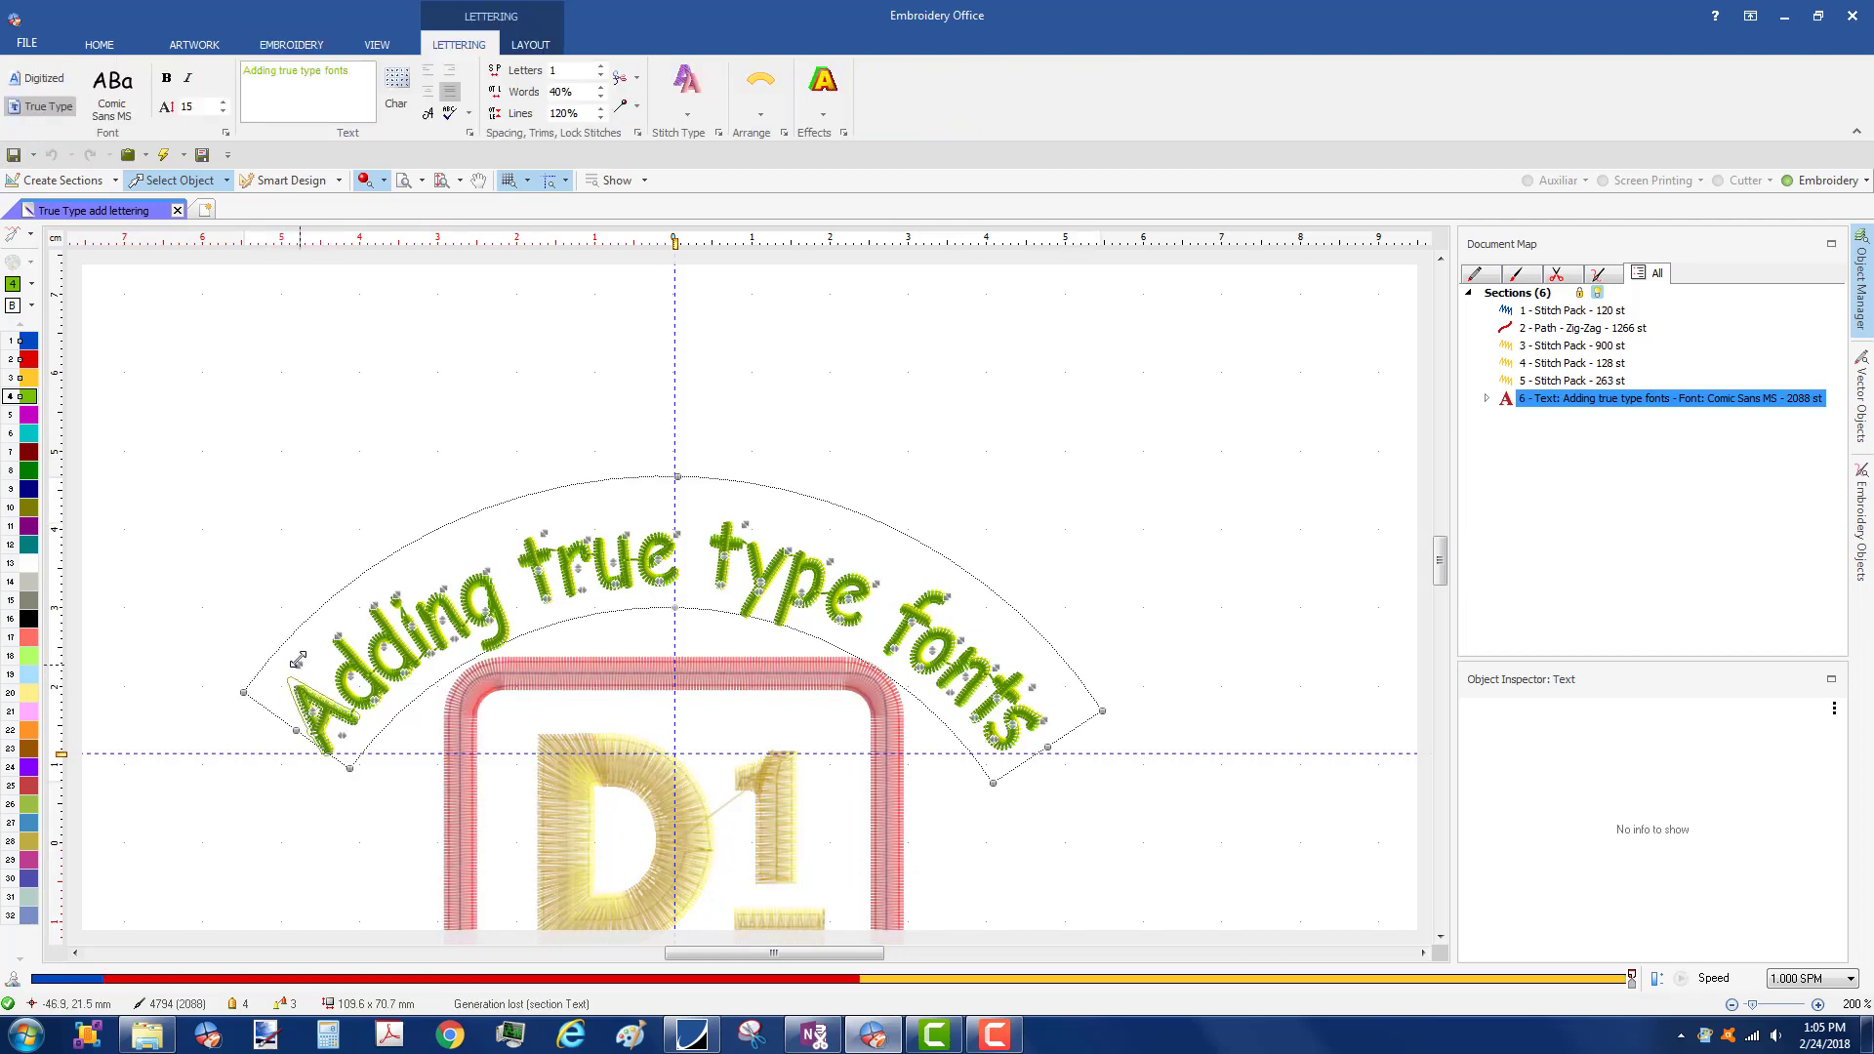
left_click_drag(297, 659, 260, 599)
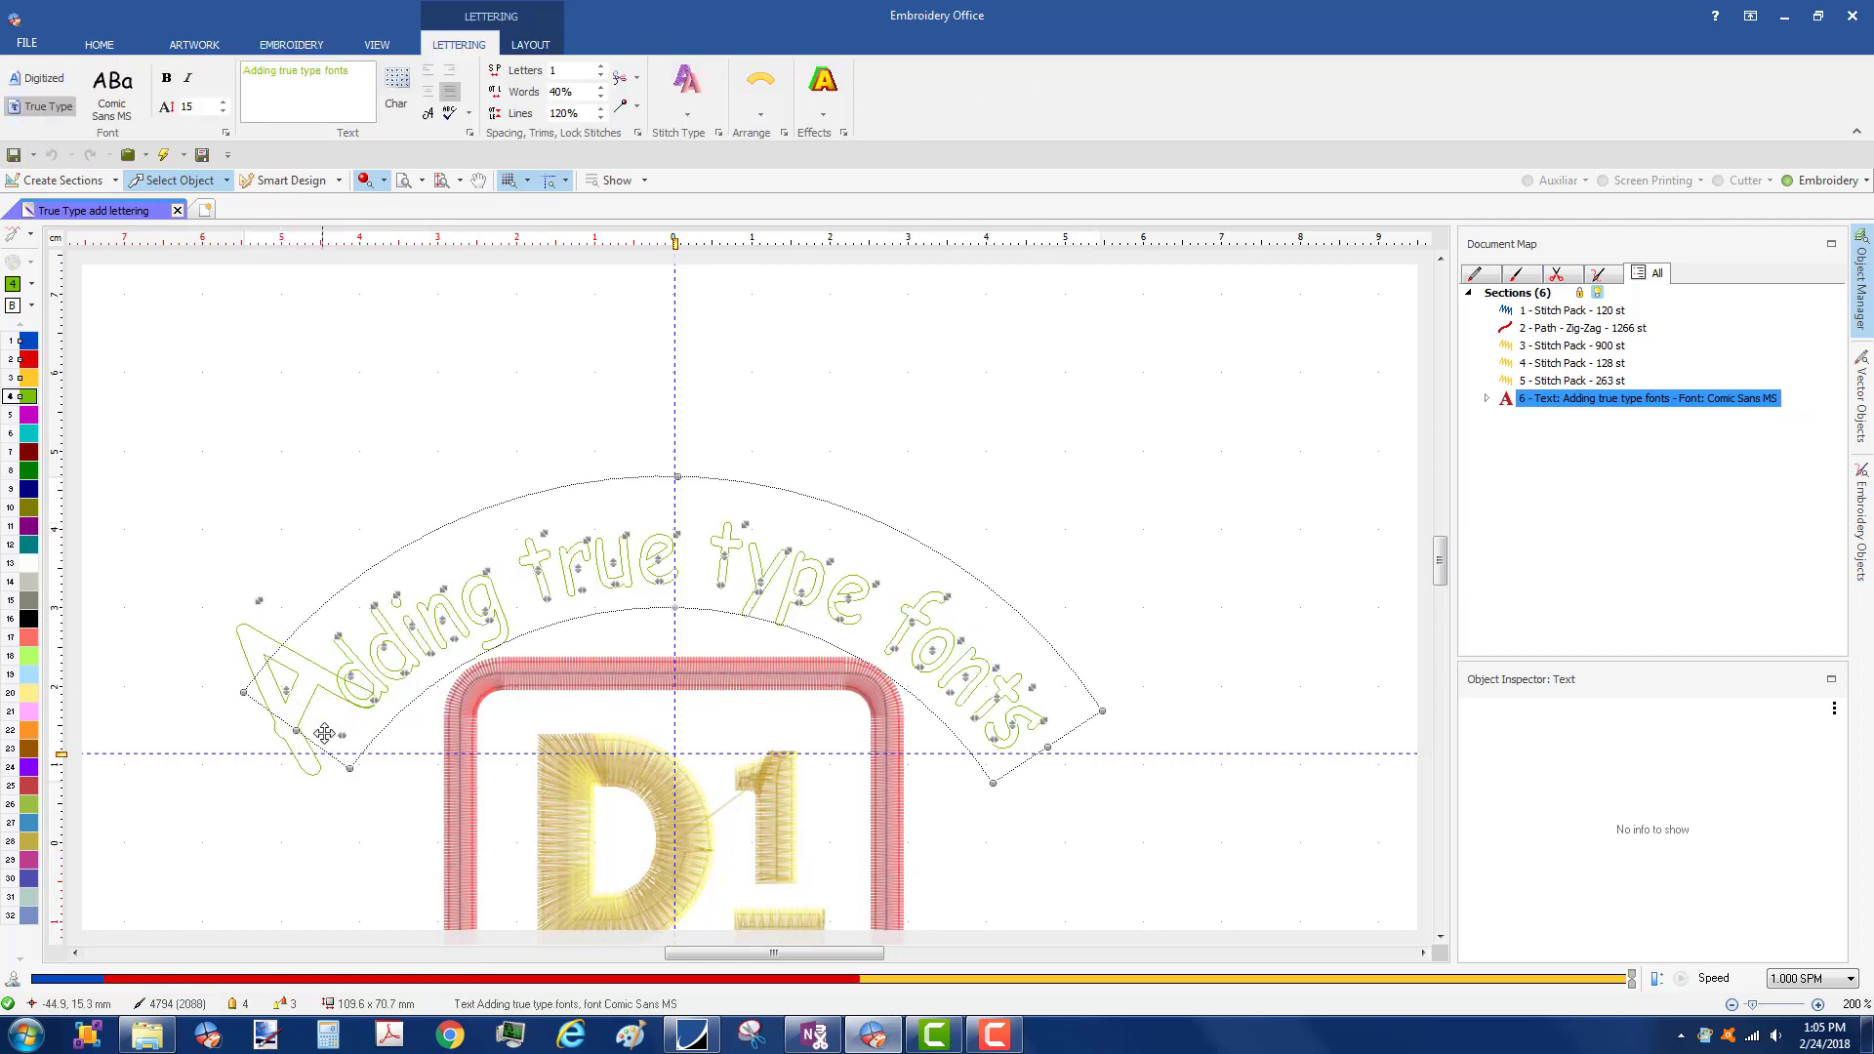
left_click_drag(334, 735, 328, 754)
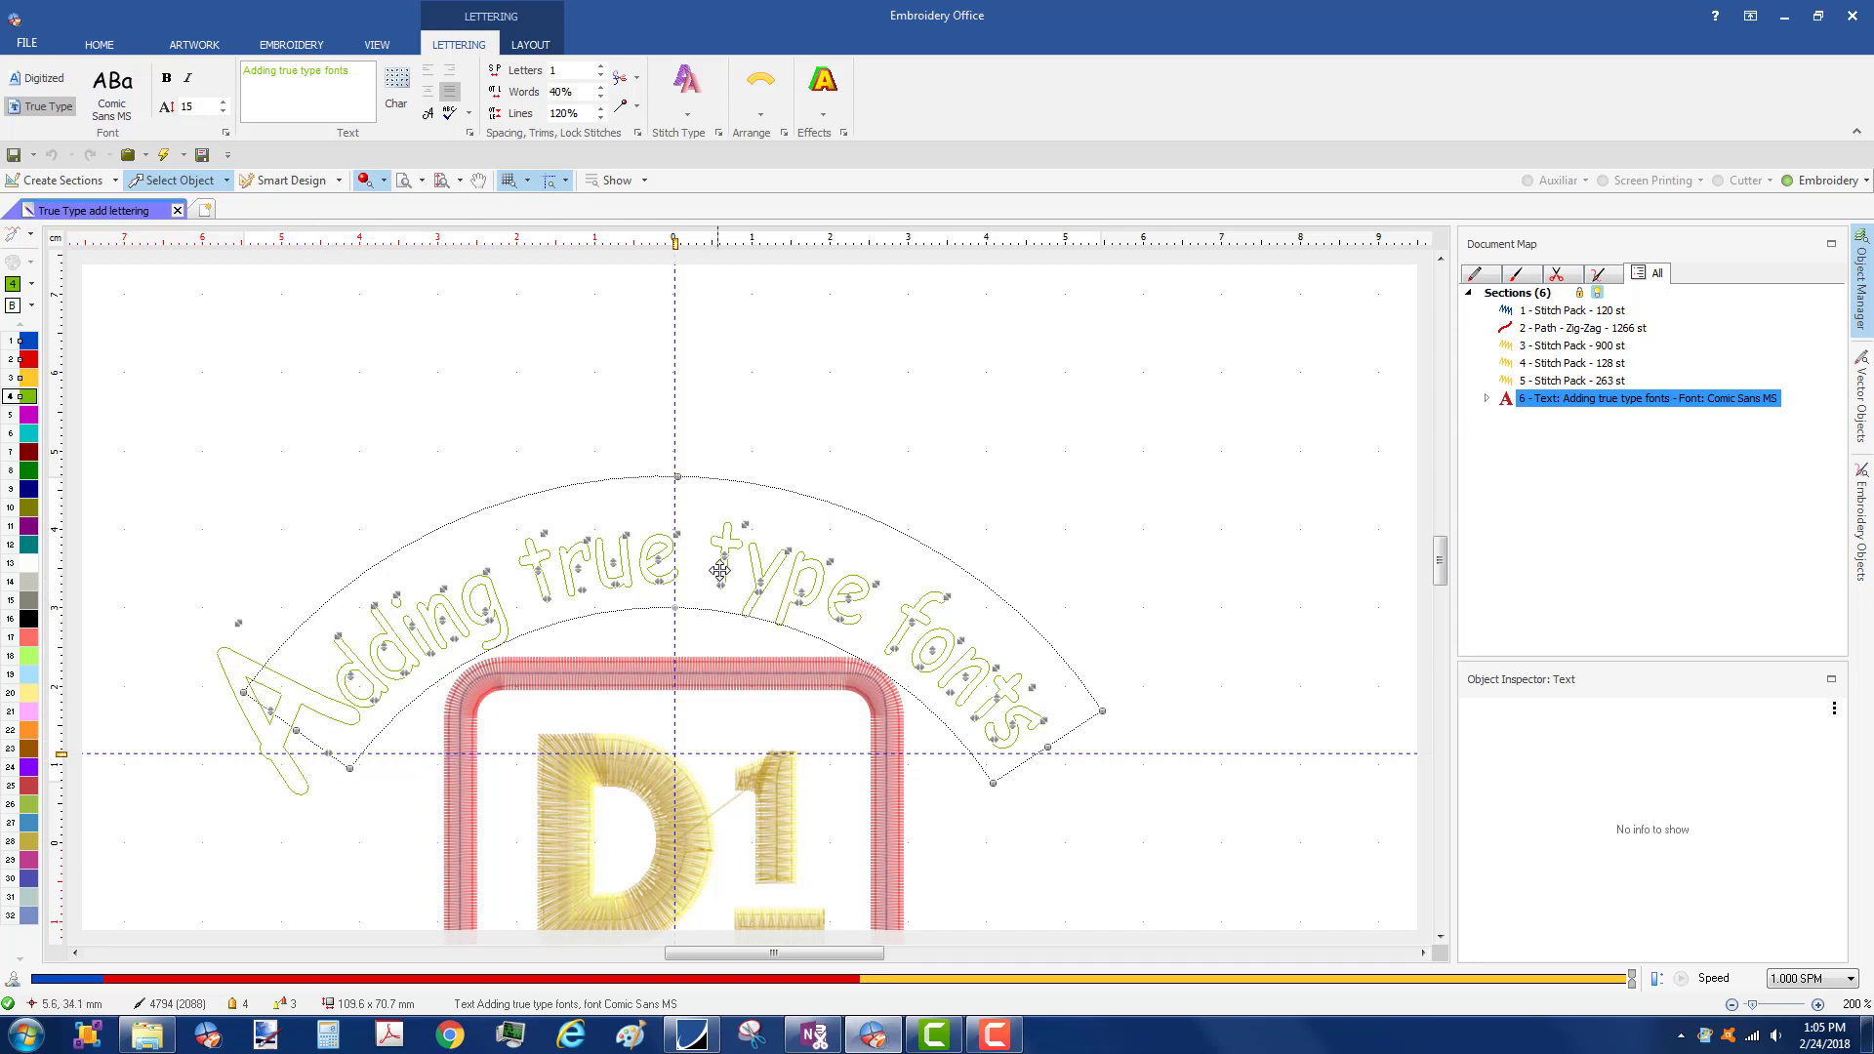
- Enlarge the letter f of "fonts" in the arched text and move it down toward the red border
left_click(724, 542)
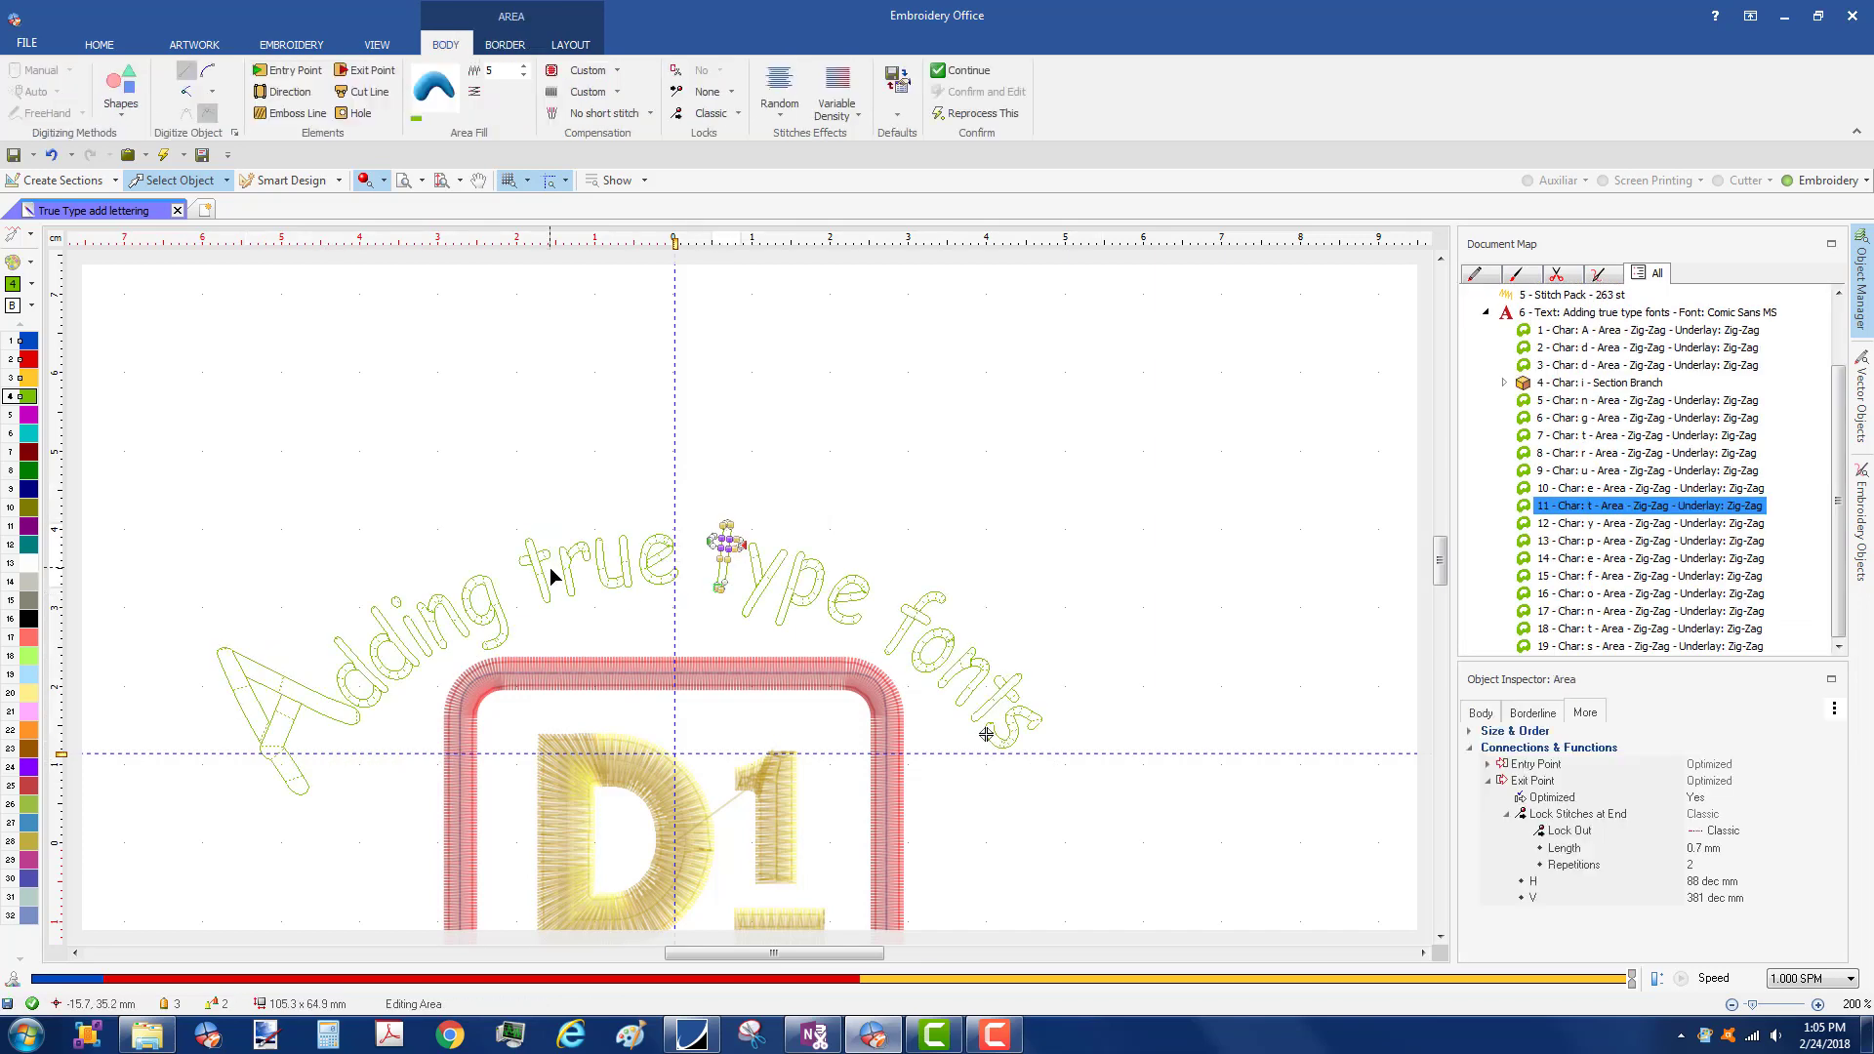
left_click(548, 566)
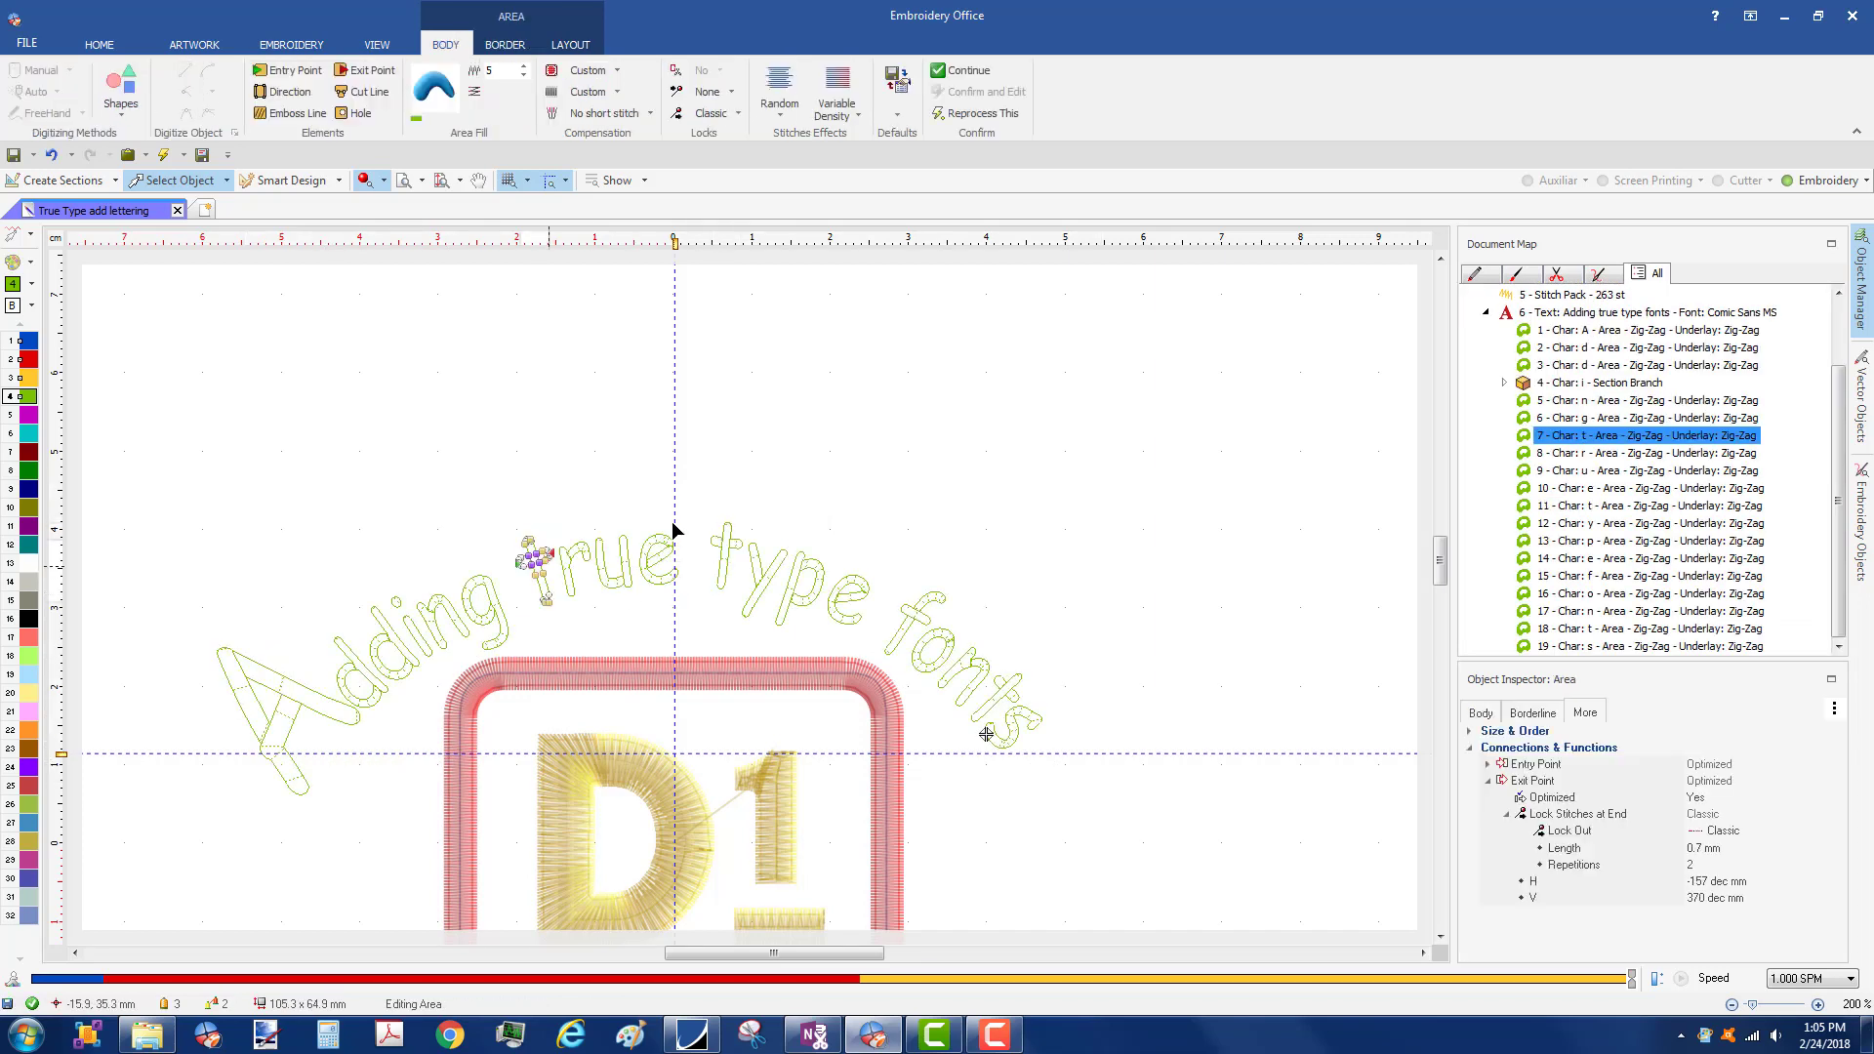
left_click(1550, 314)
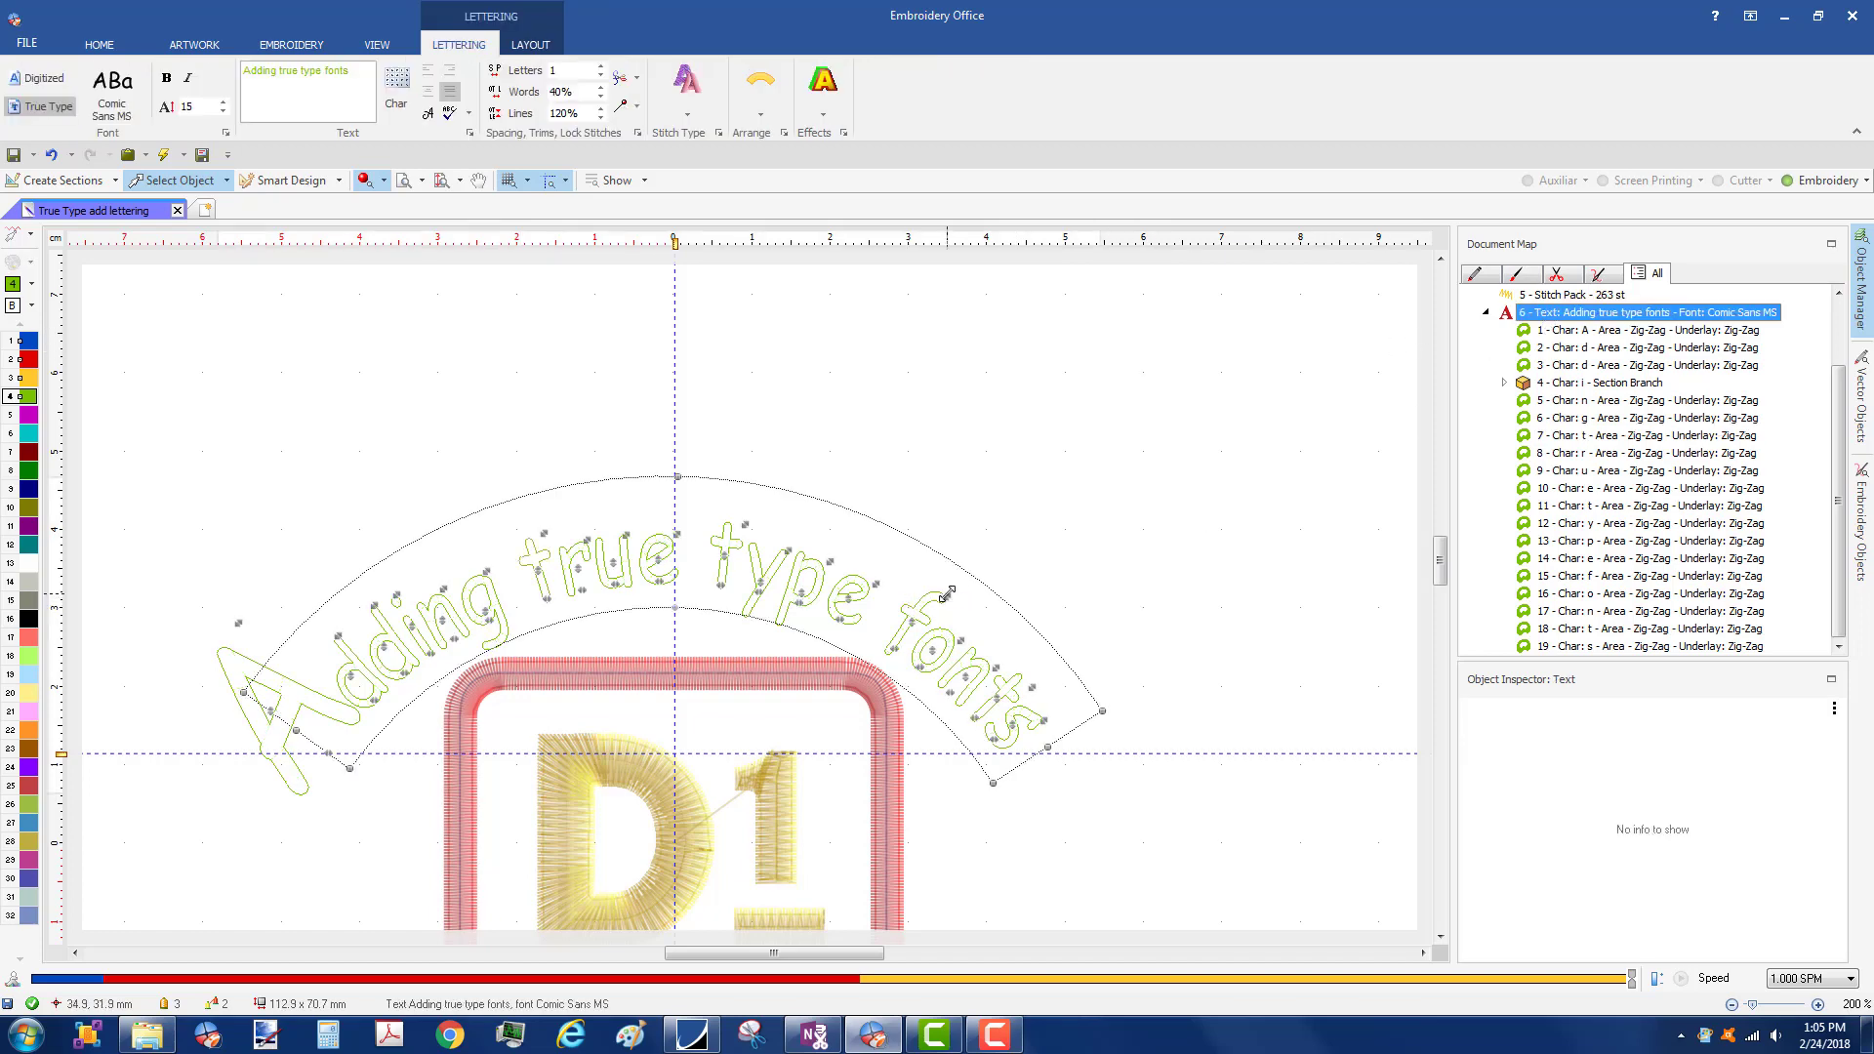
left_click_drag(946, 594, 1013, 537)
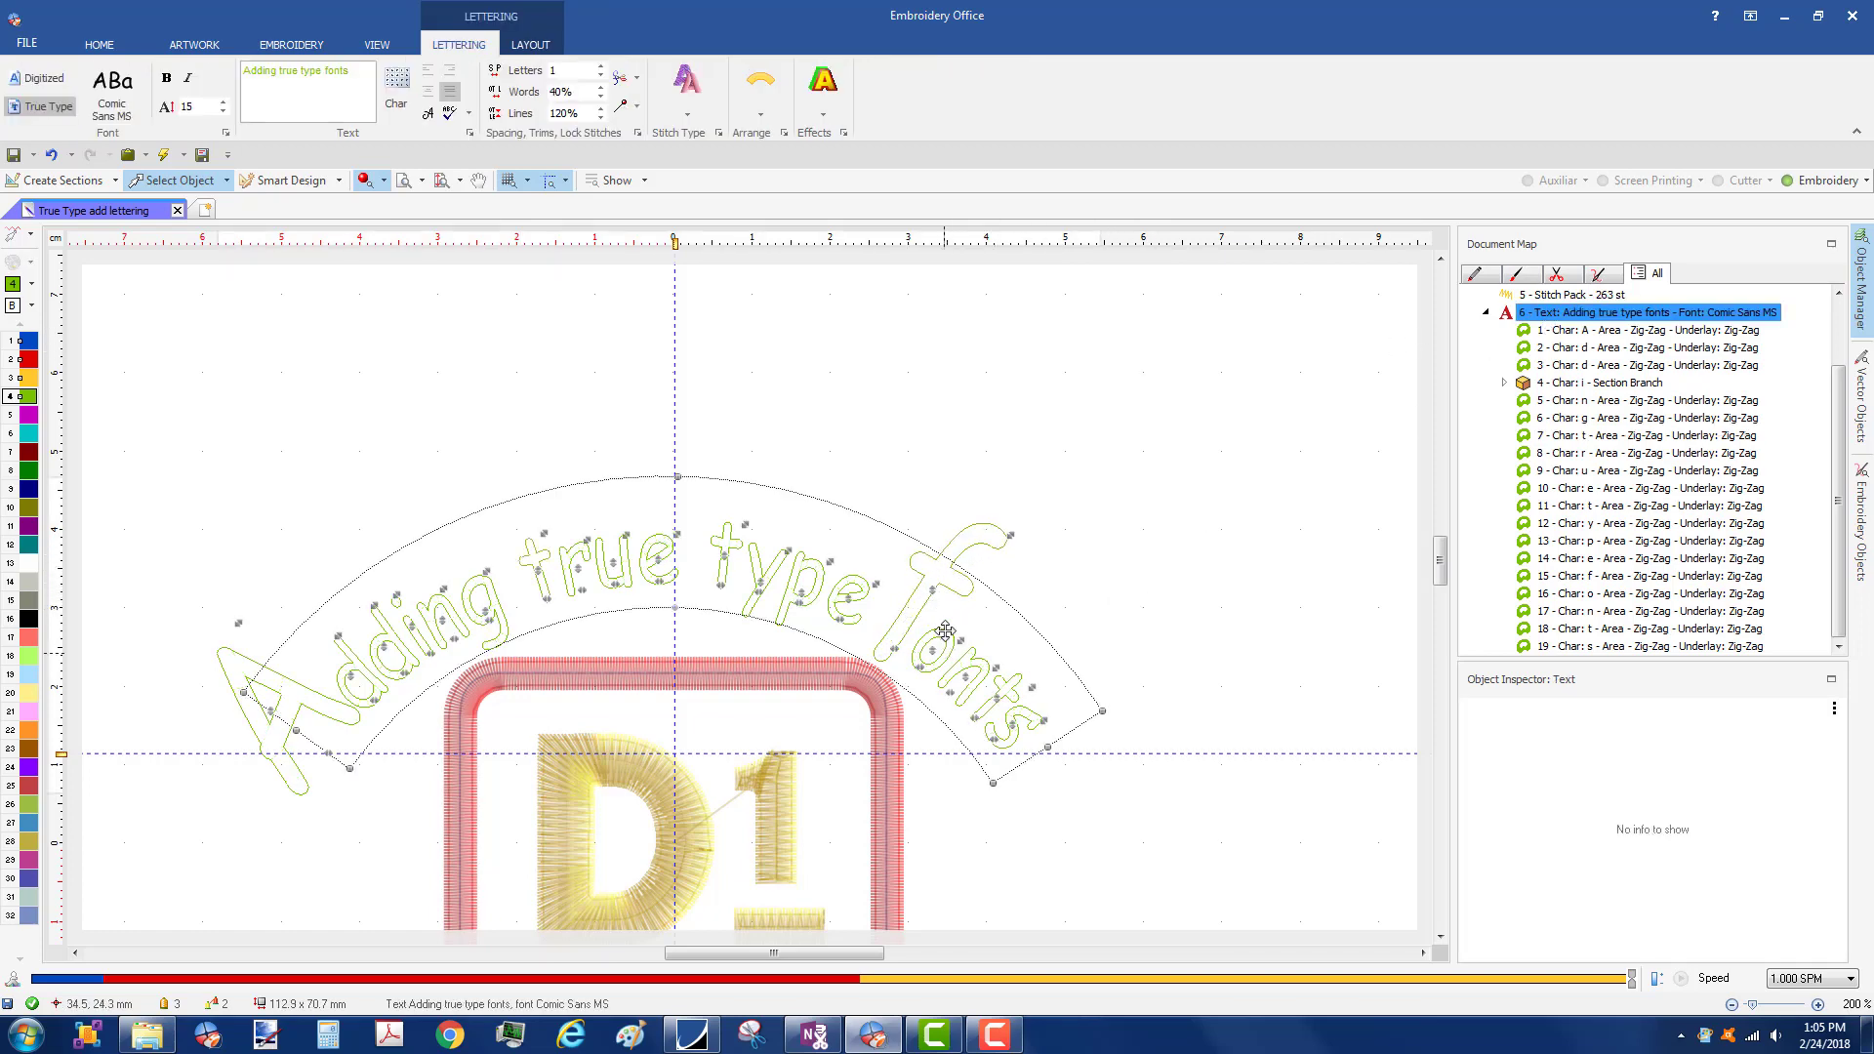
left_click_drag(926, 595, 892, 637)
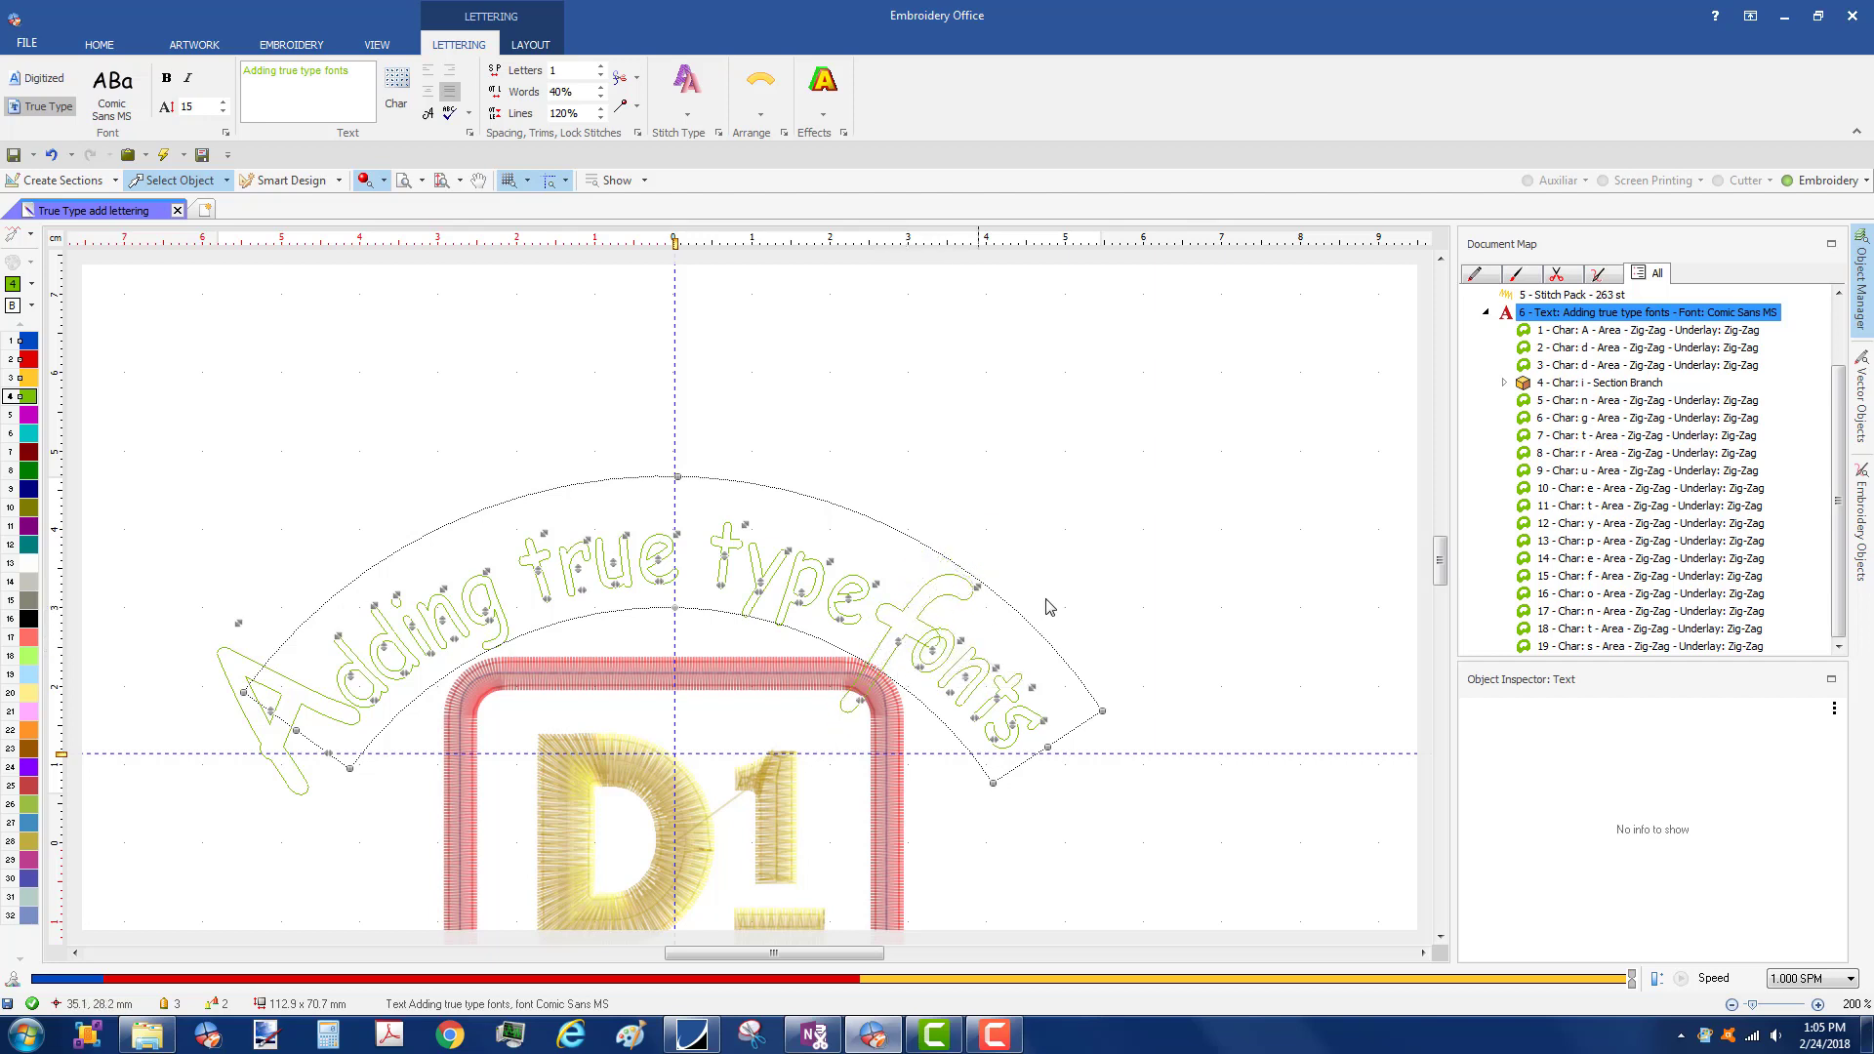
- Accept the edits to the letters A and f and regenerate the arched lettering's stitches
right_click(1163, 570)
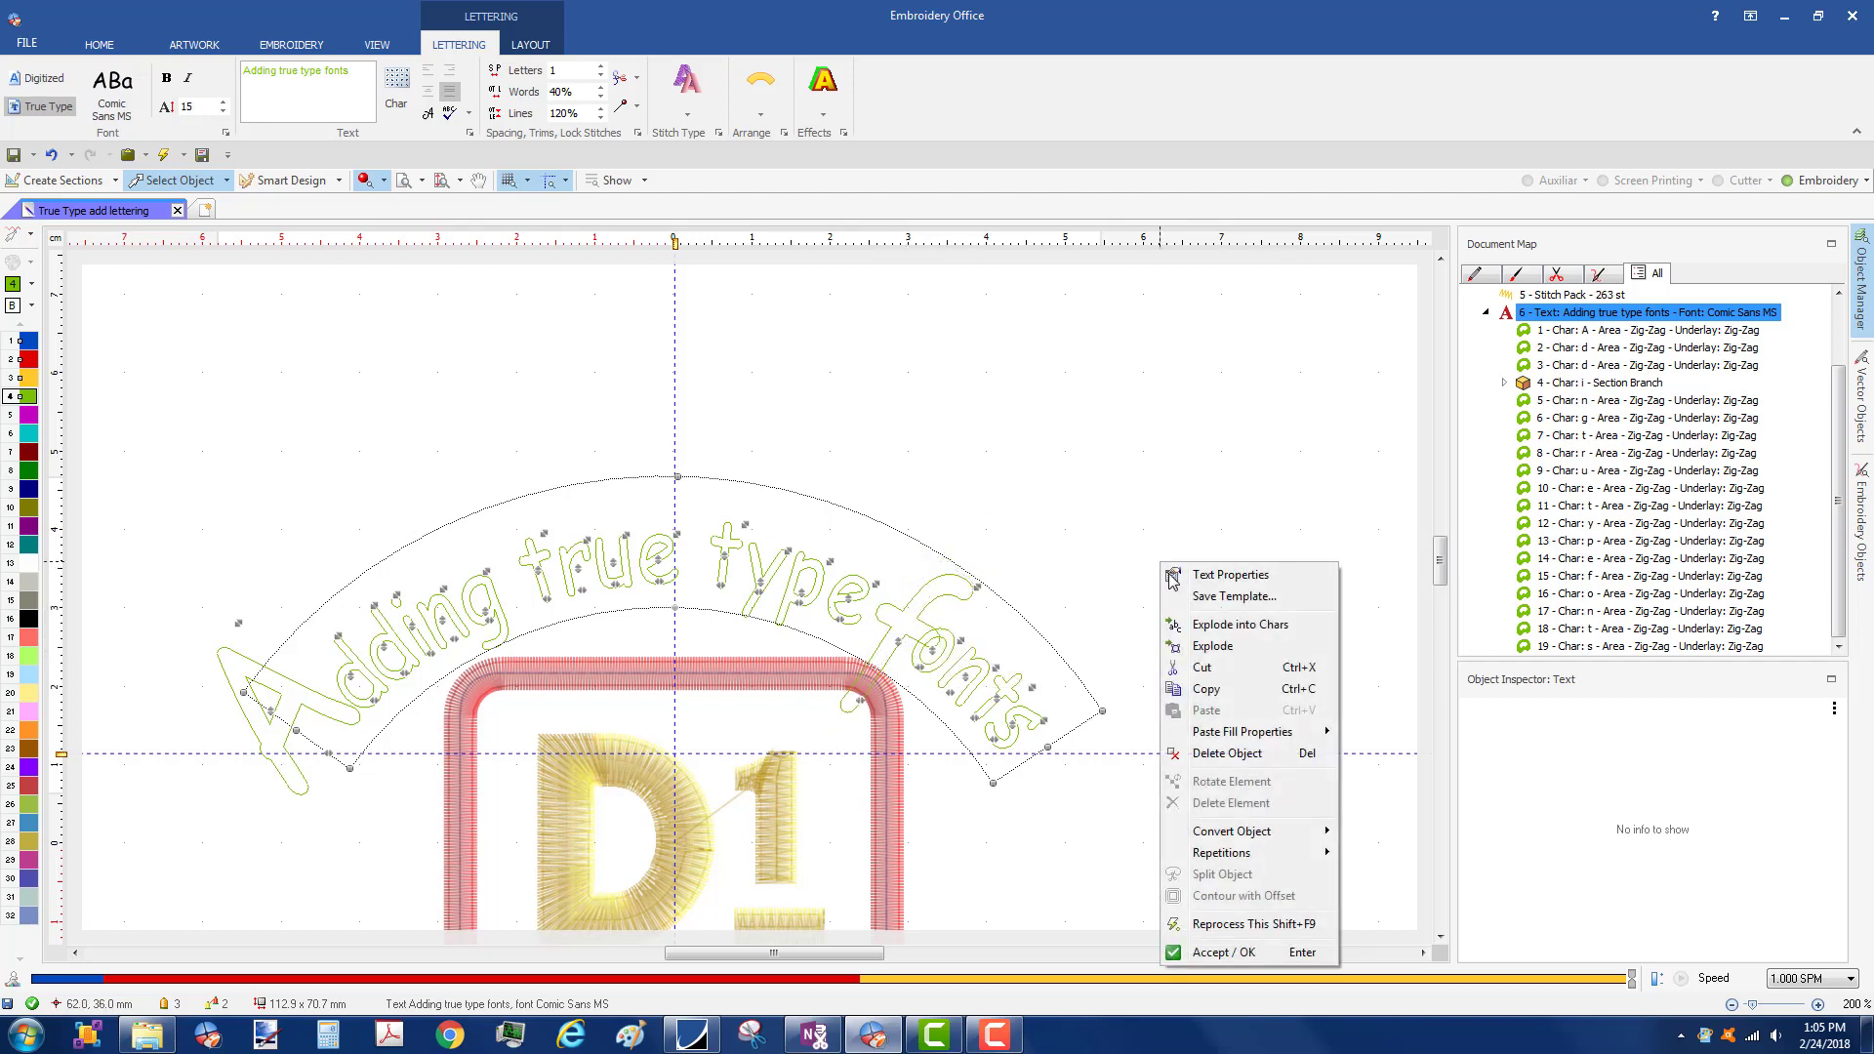
left_click(1210, 953)
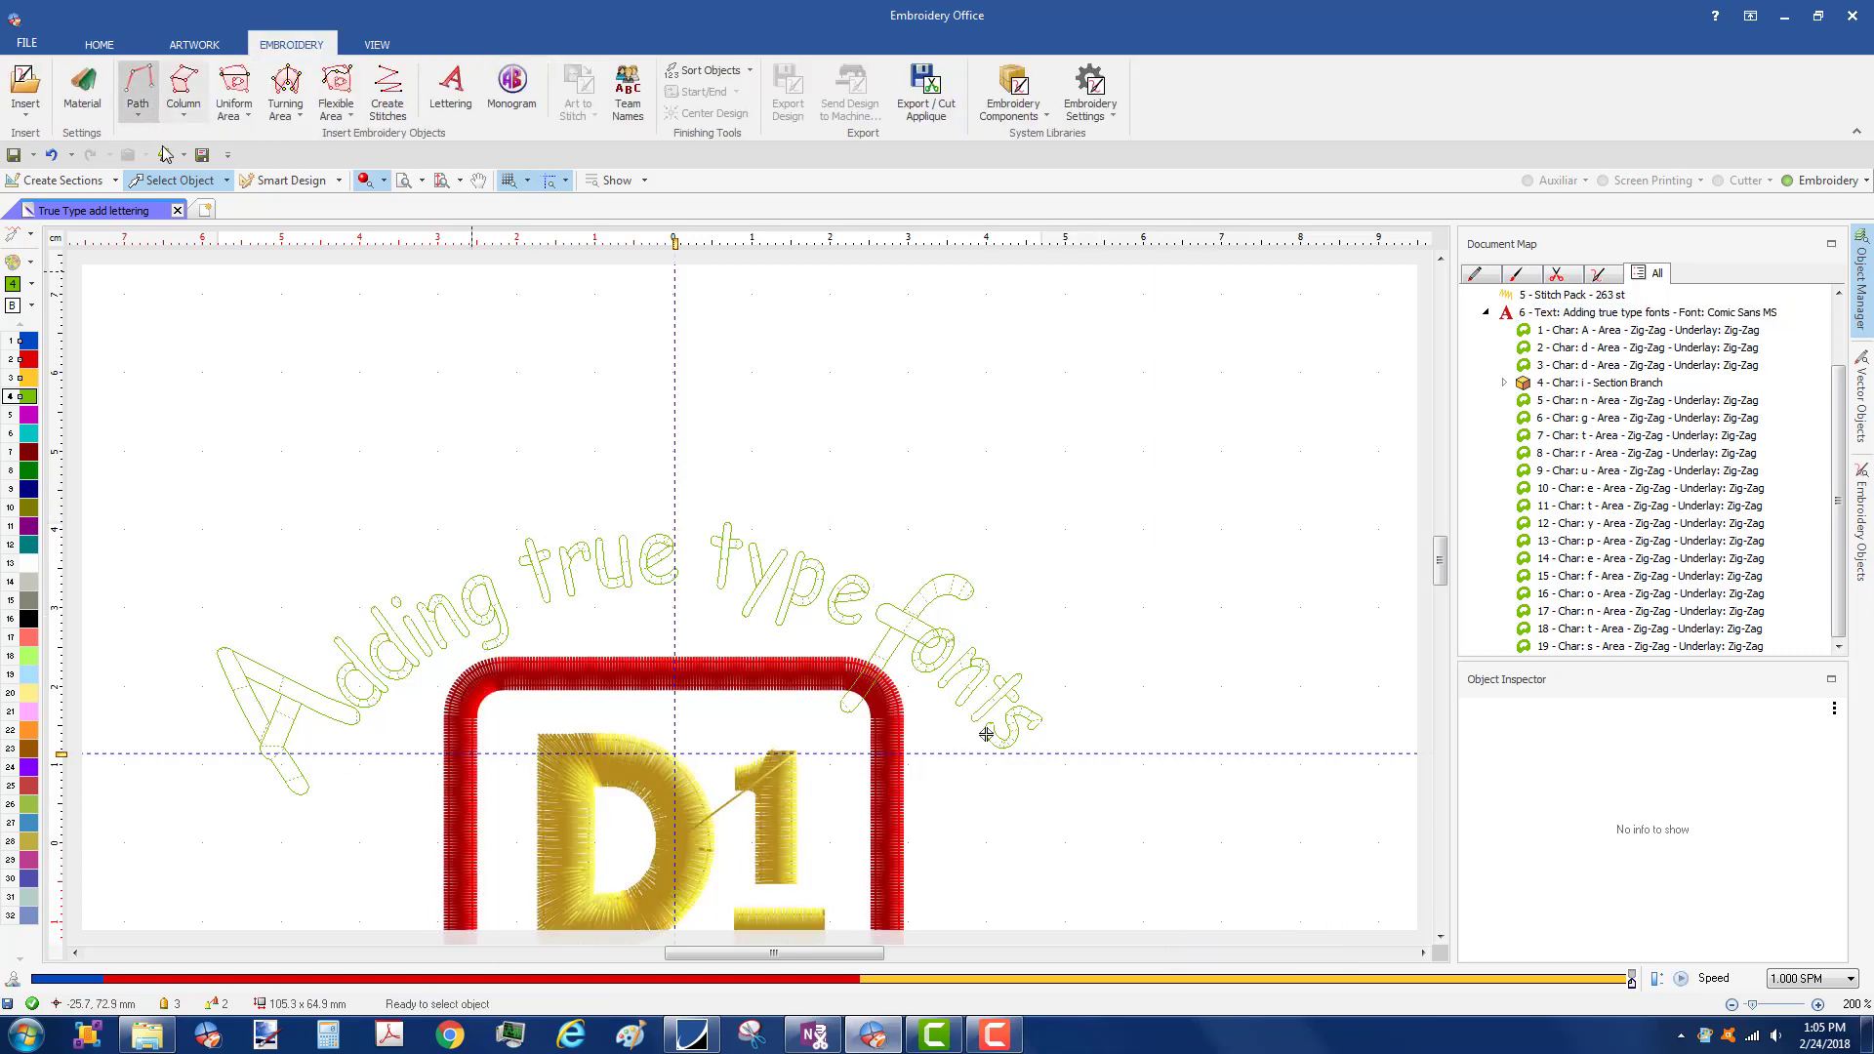
left_click(164, 155)
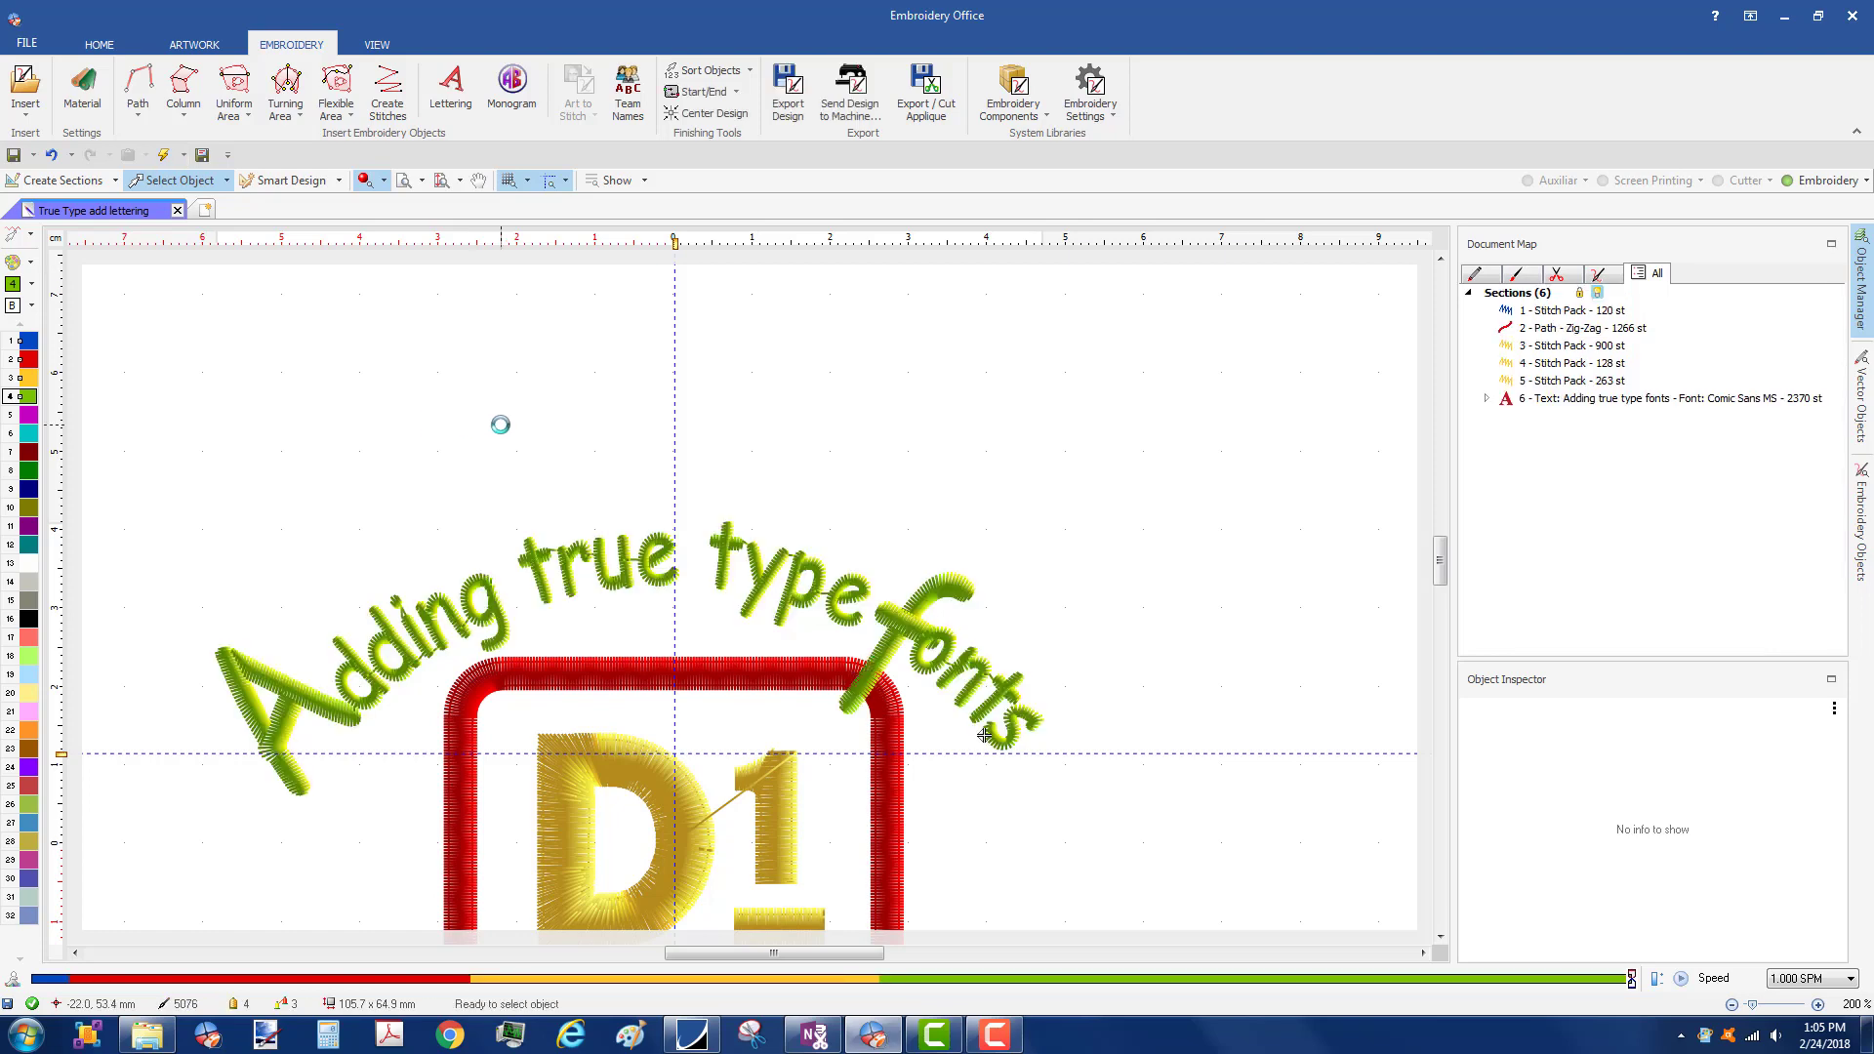
- Move the letters o, n, t and s of "fonts" outward along the arch, spacing them away from the enlarged f
left_click(943, 665)
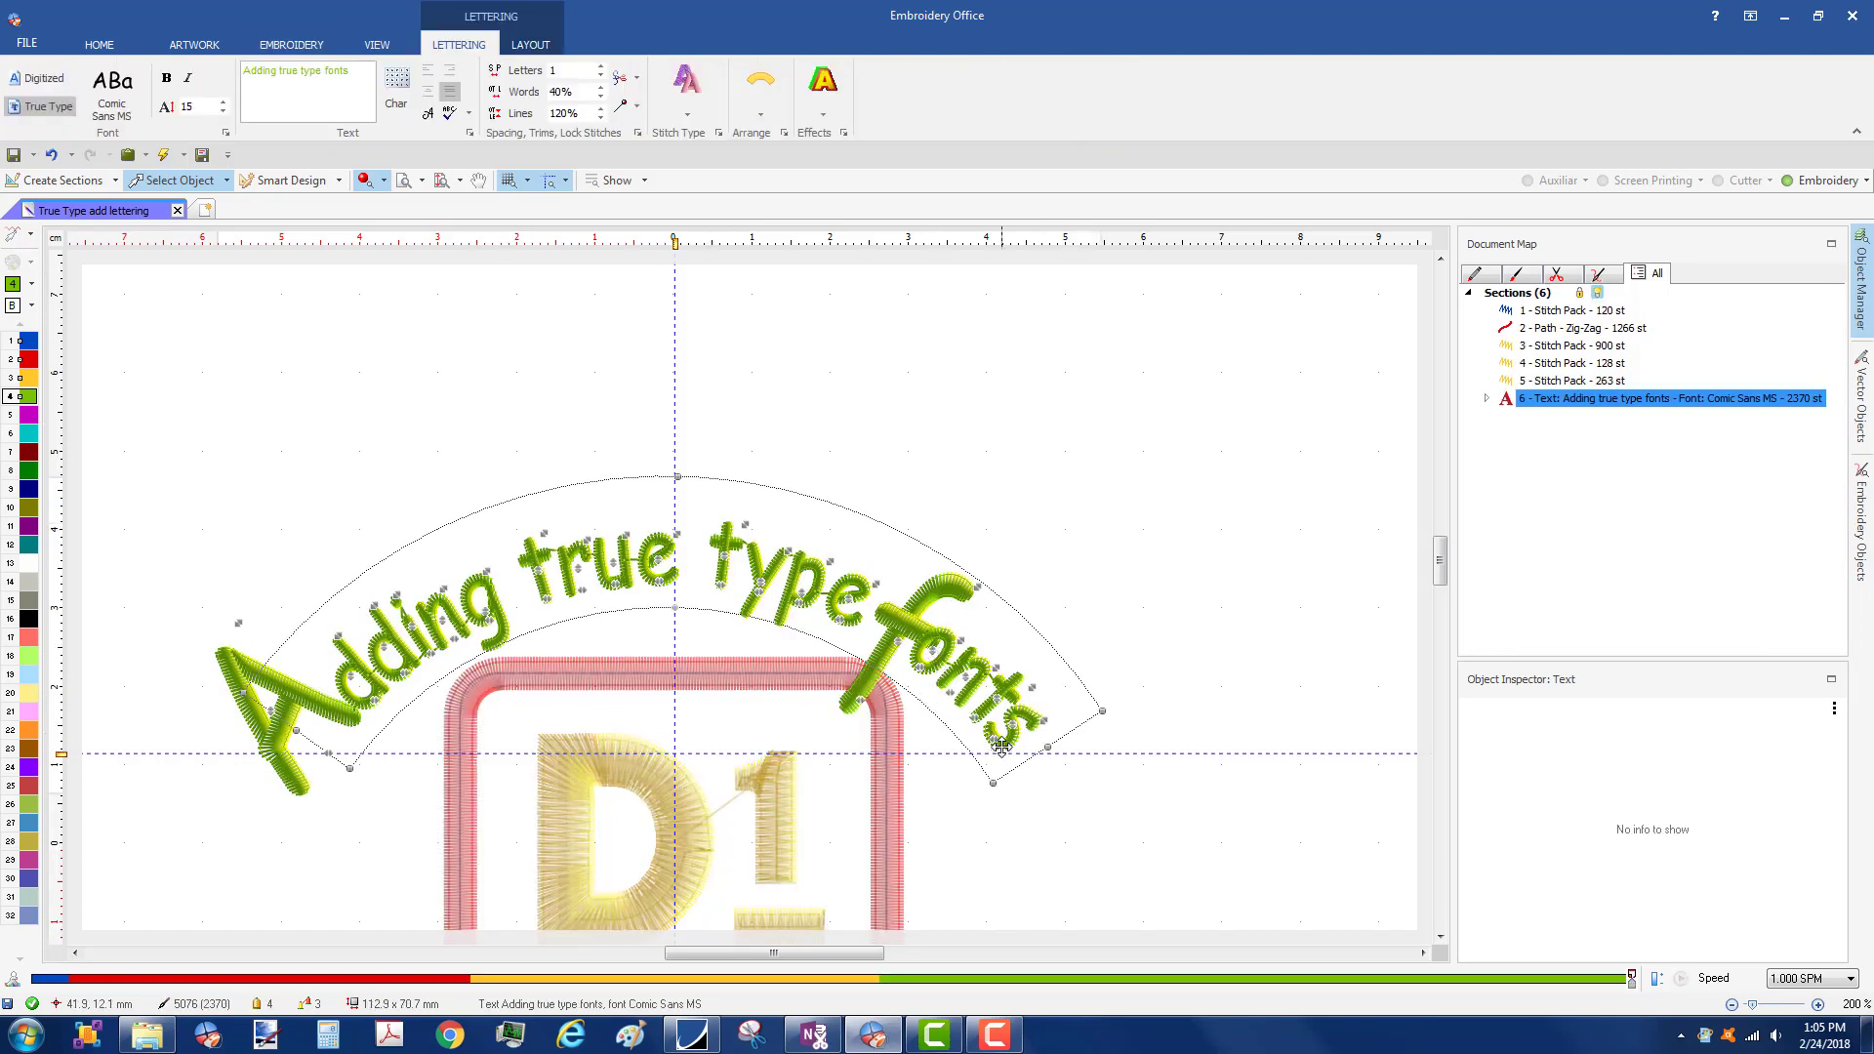
left_click_drag(996, 747, 968, 664)
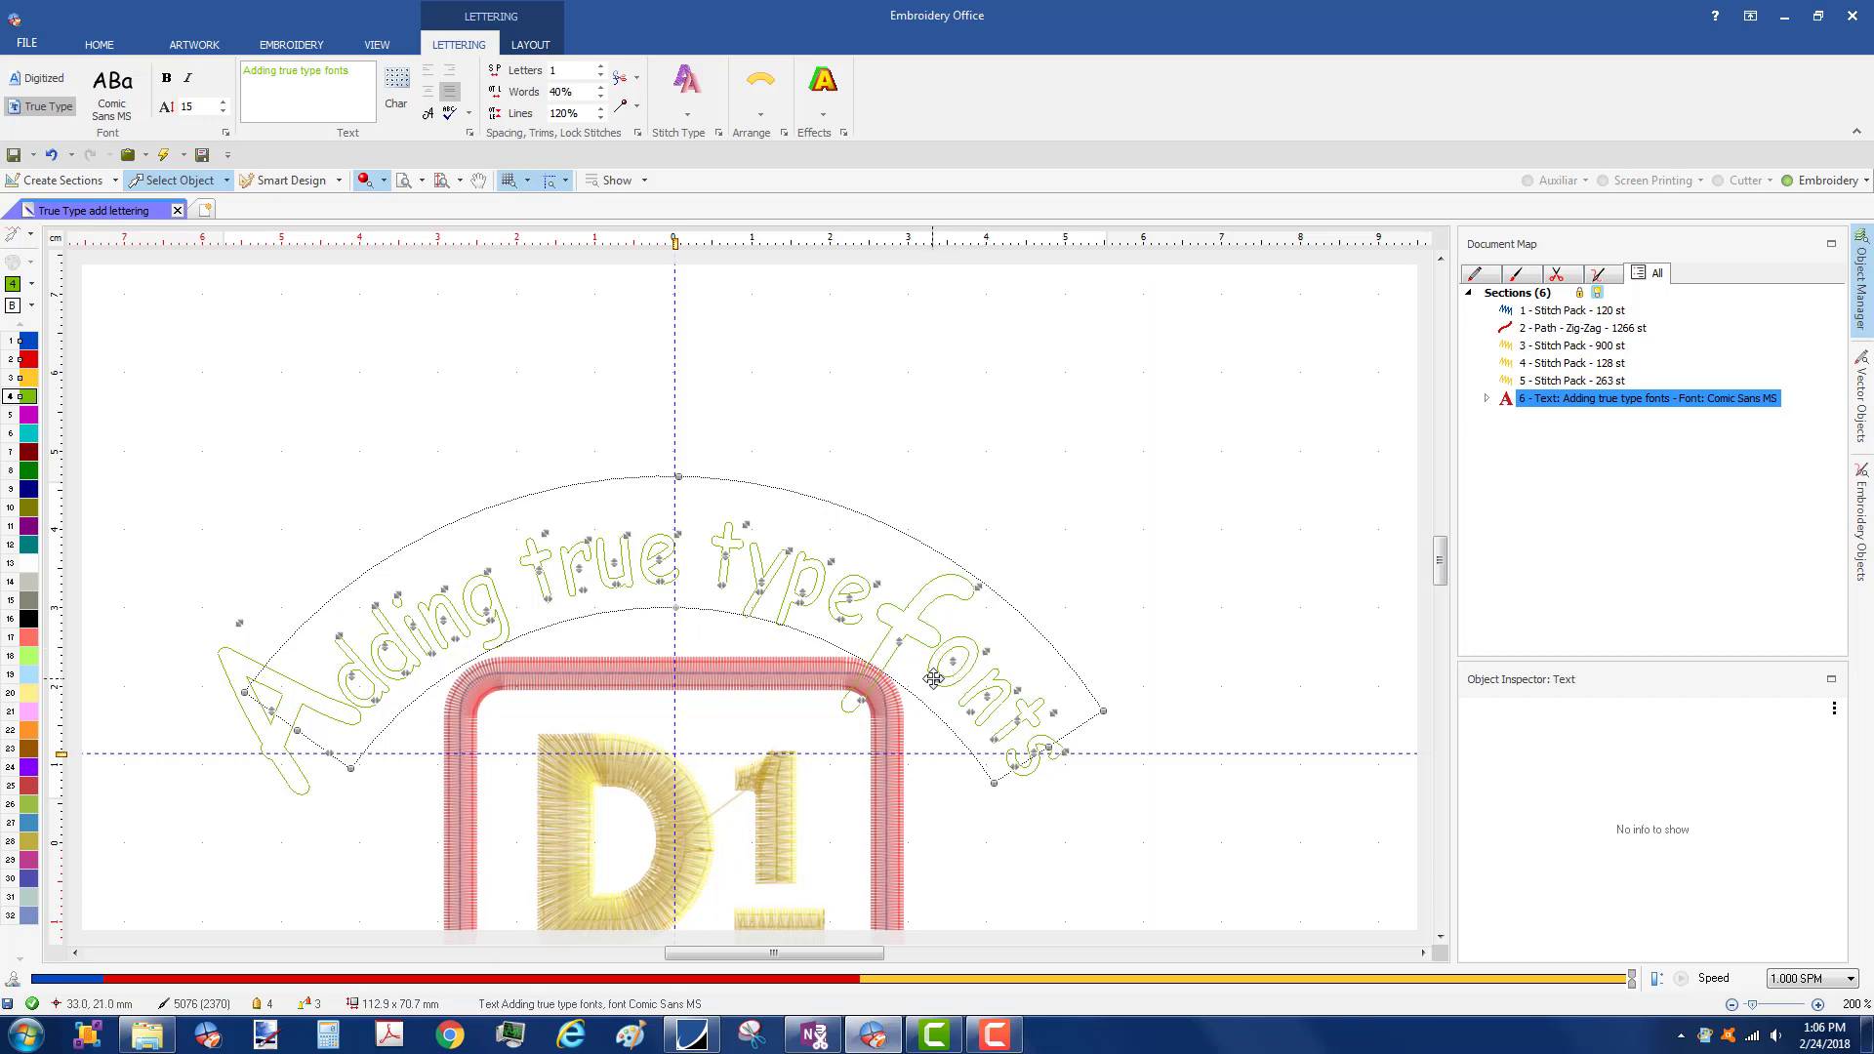
left_click_drag(937, 679, 969, 712)
left_click(1278, 644)
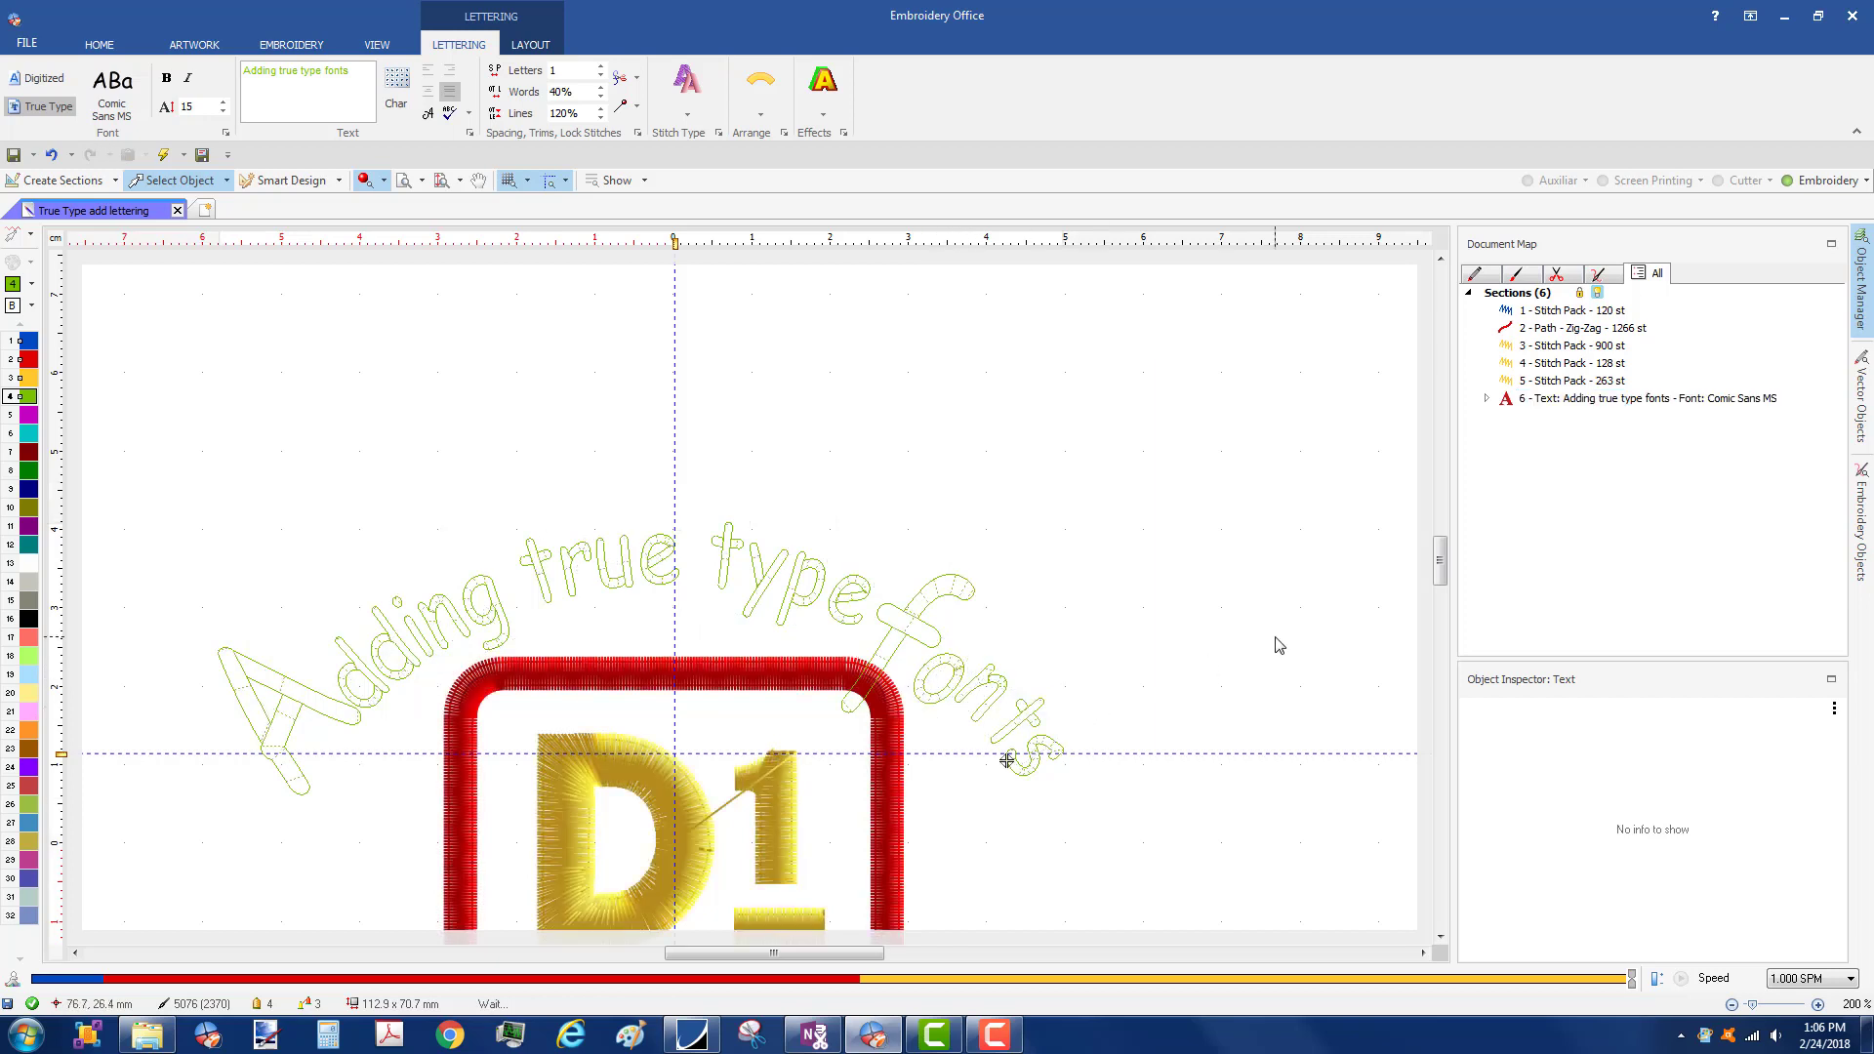
- Regenerate the stitches for the respaced letters of "fonts" and save the design
right_click(935, 559)
key("Escape")
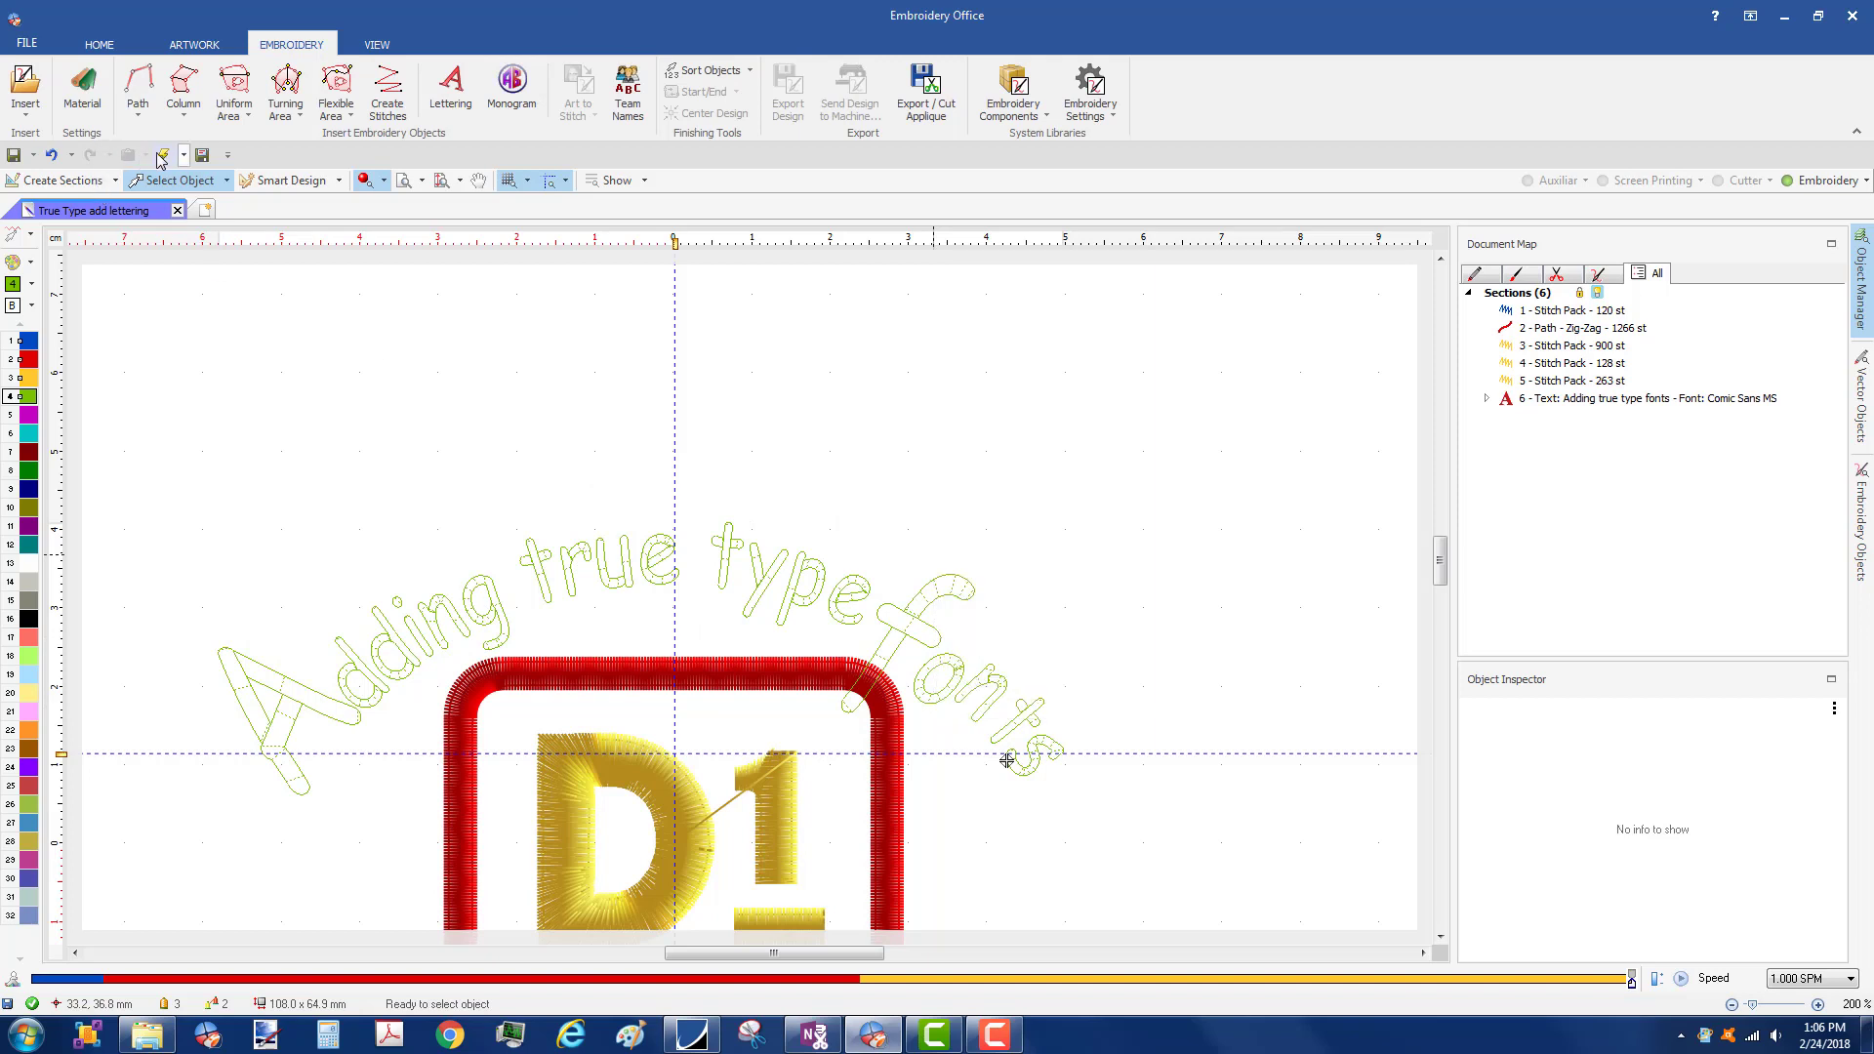
left_click(161, 157)
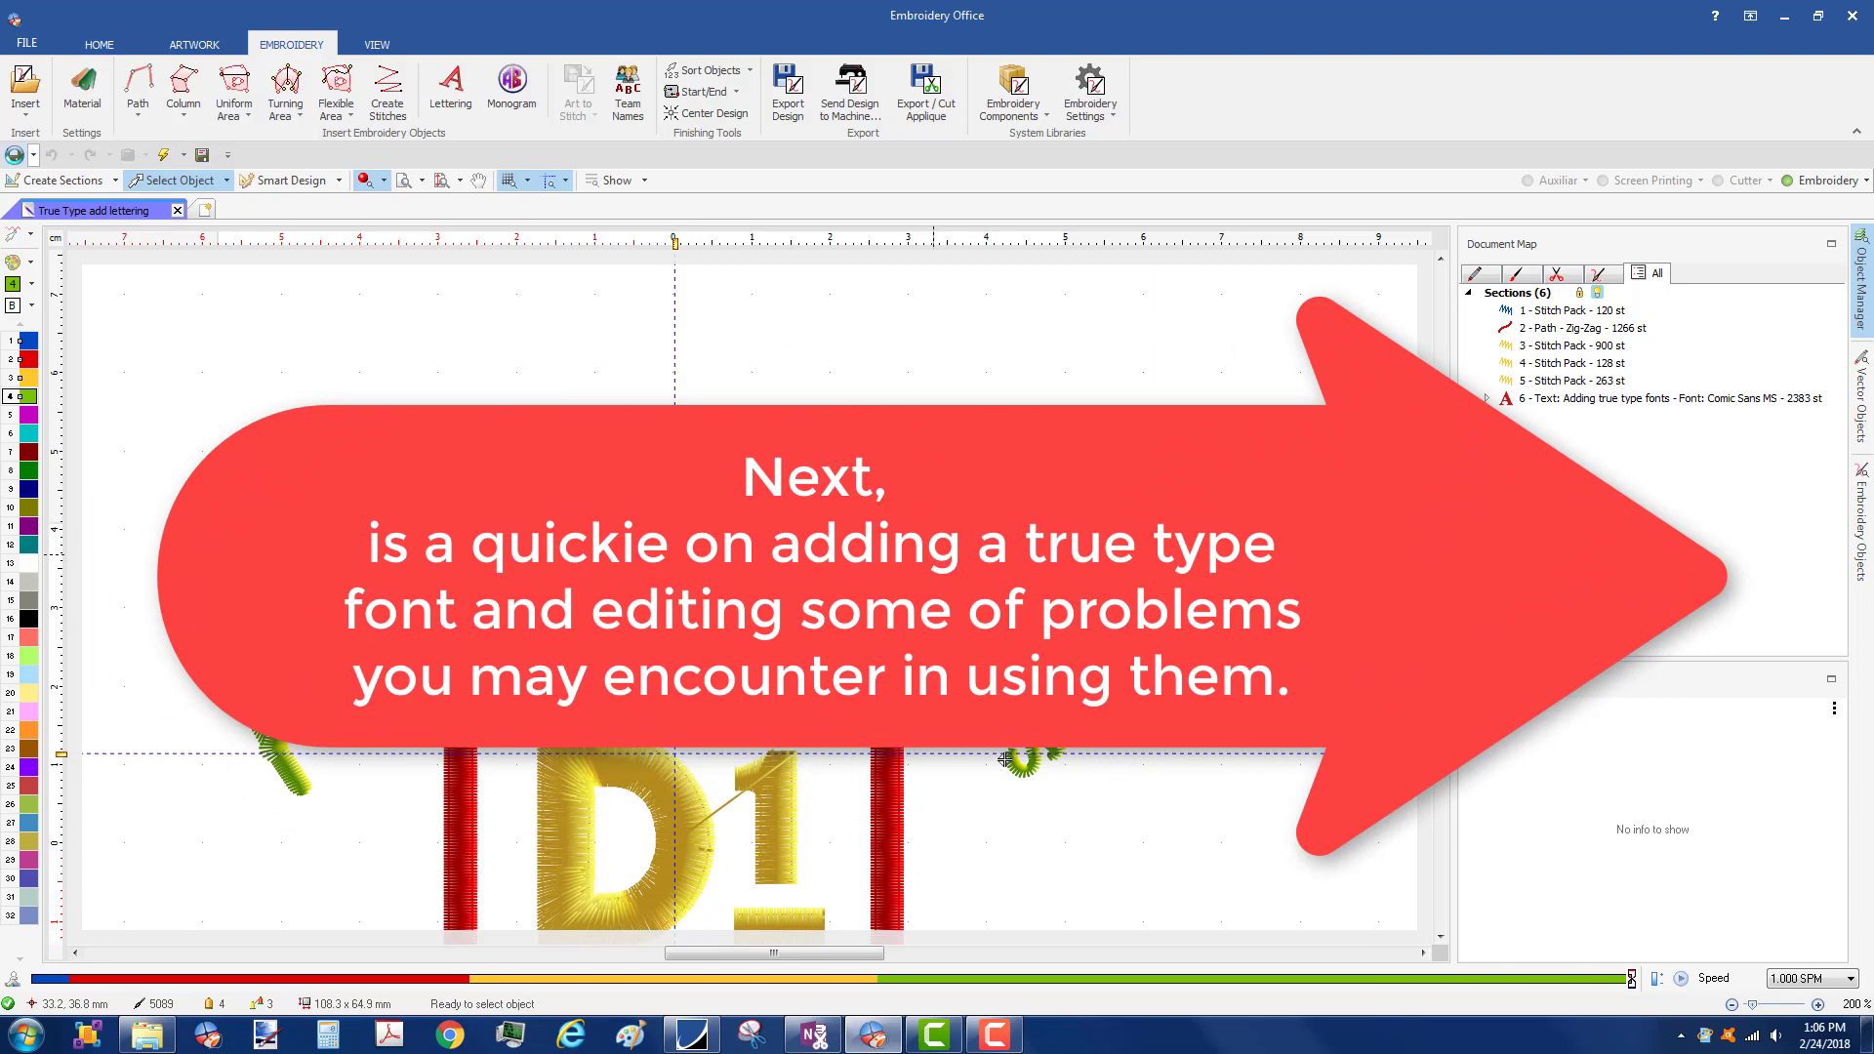
left_click(34, 154)
left_click(46, 208)
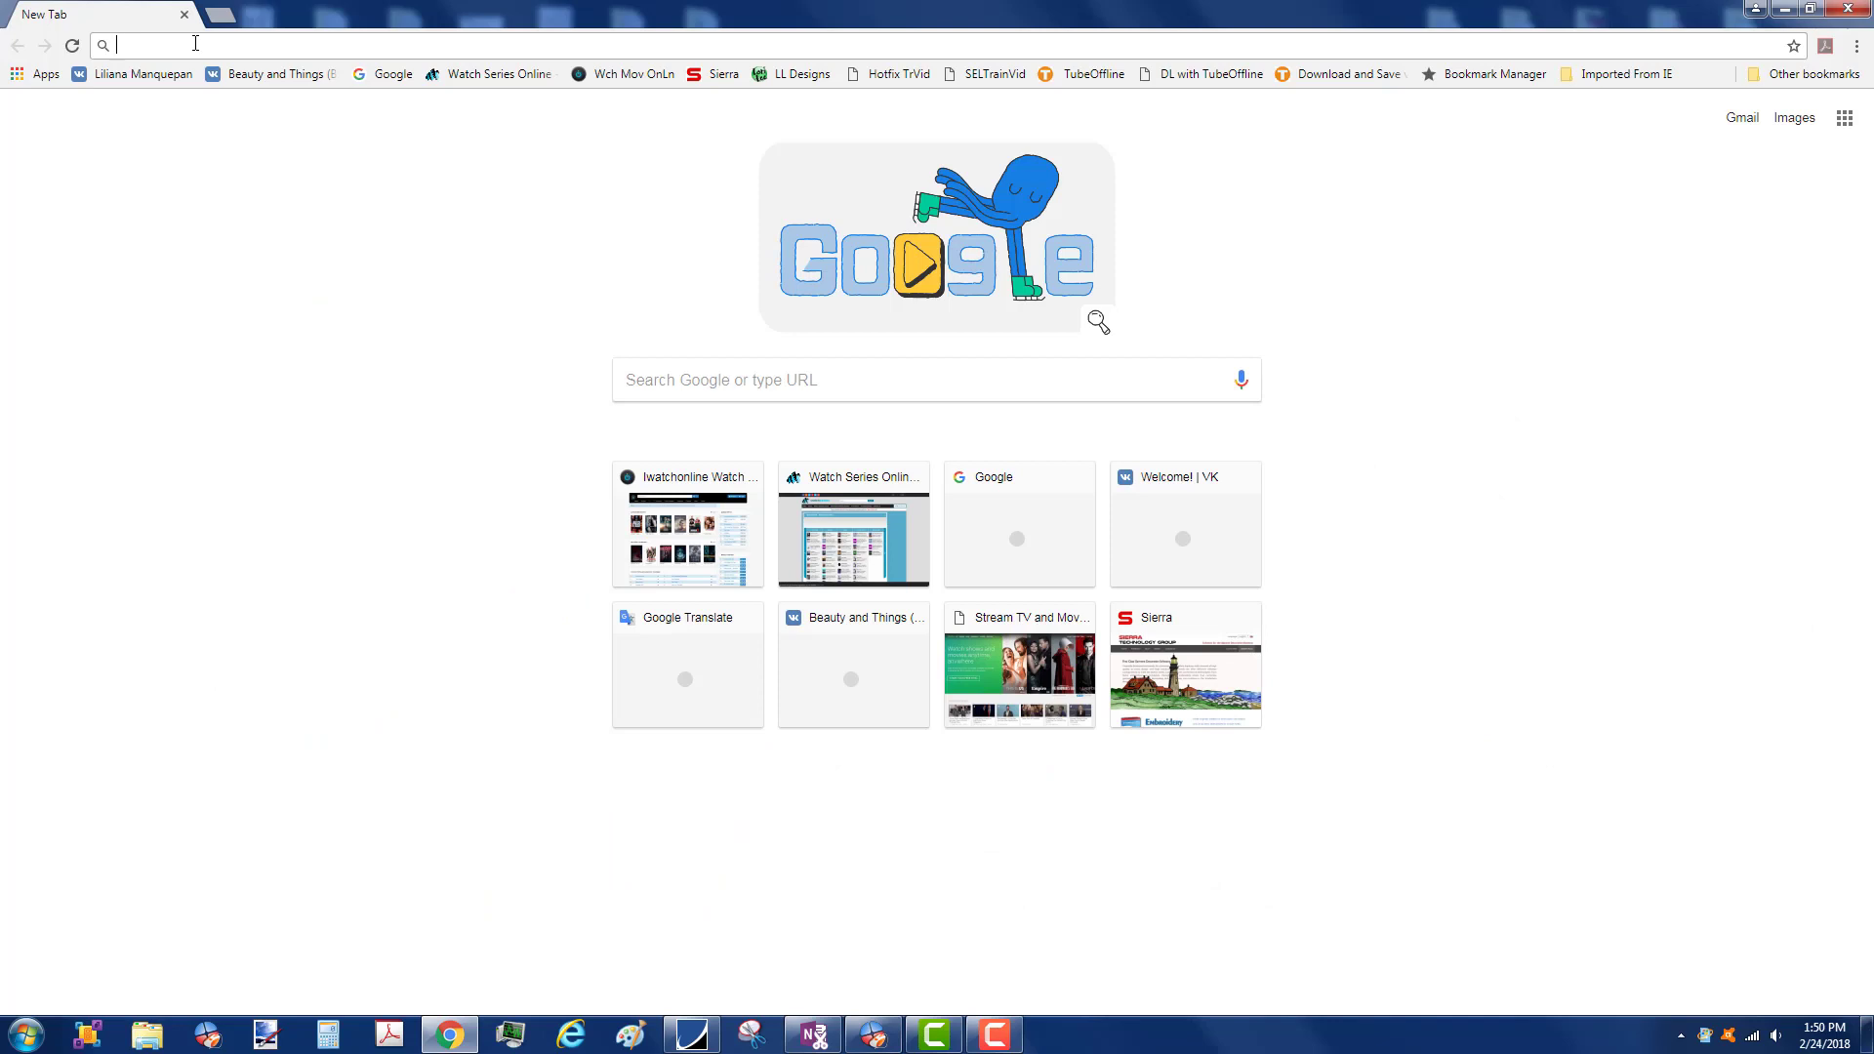
- Search the web for "free fonts" in Chrome and open the 1001 Free Fonts site
type("free fonts")
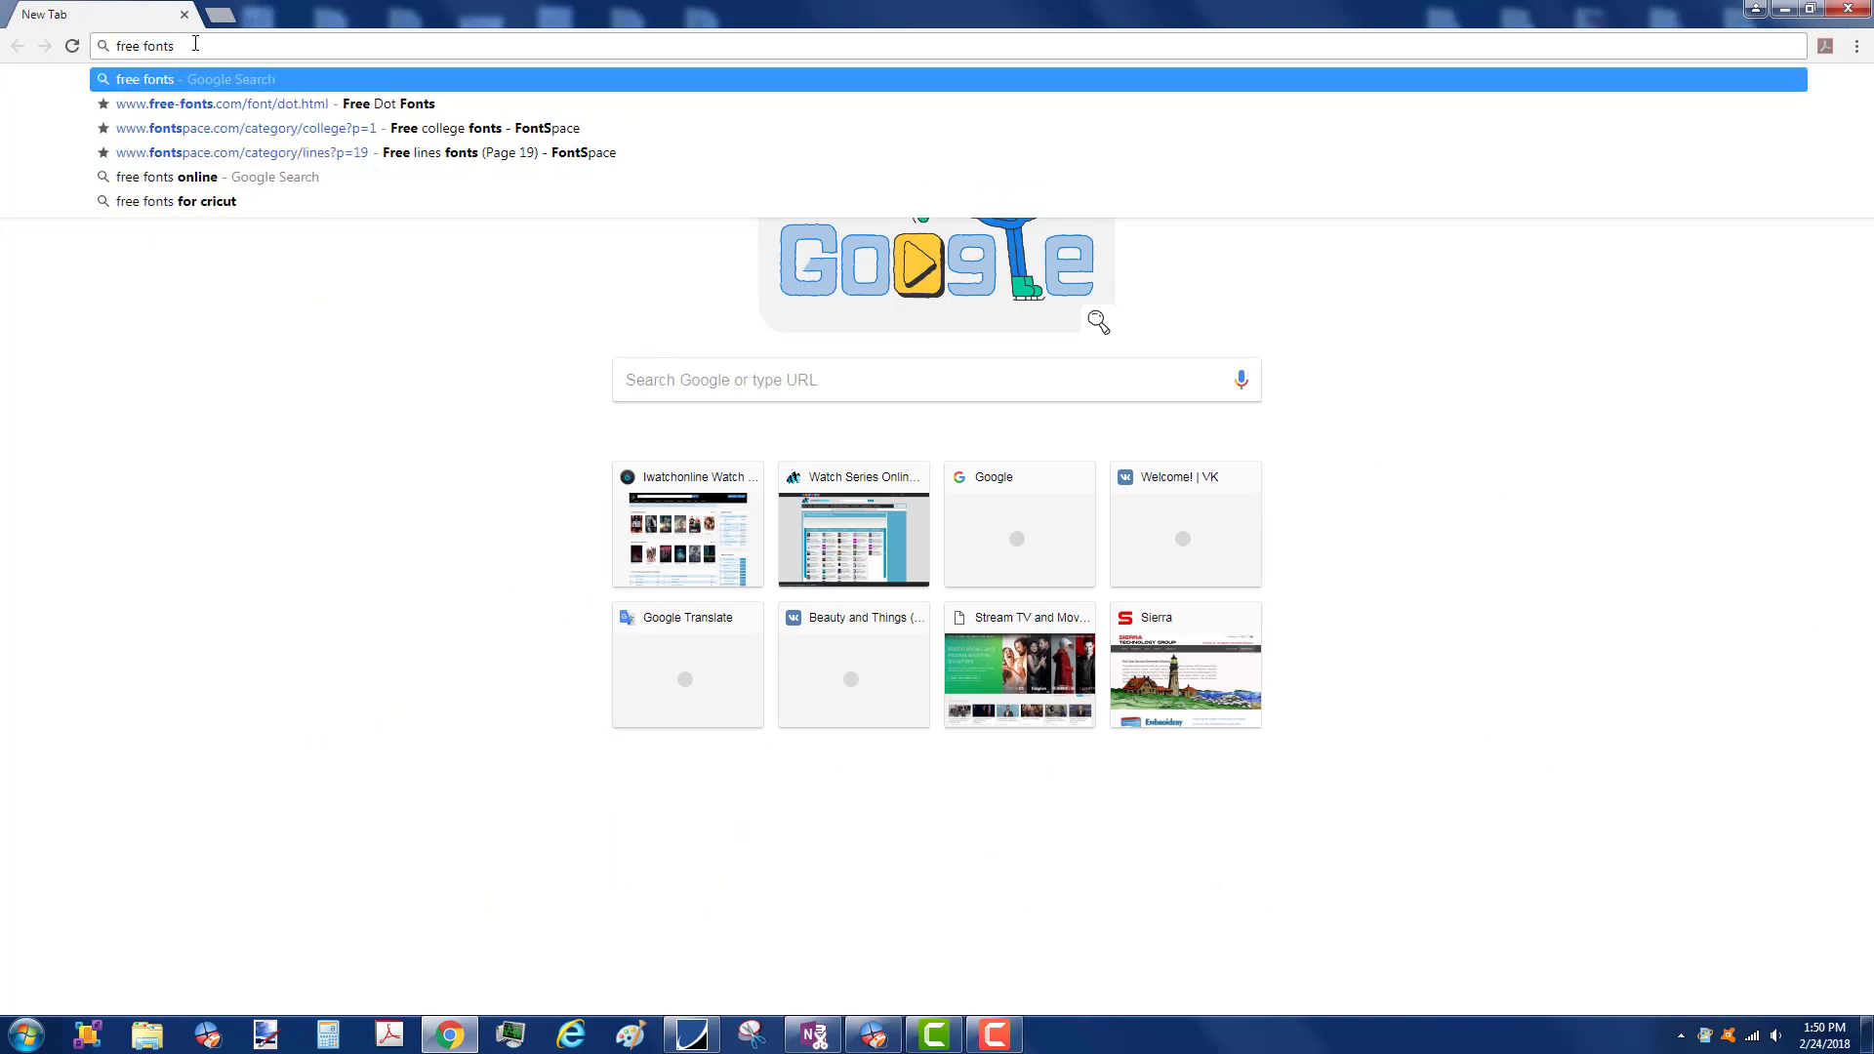
key("Return")
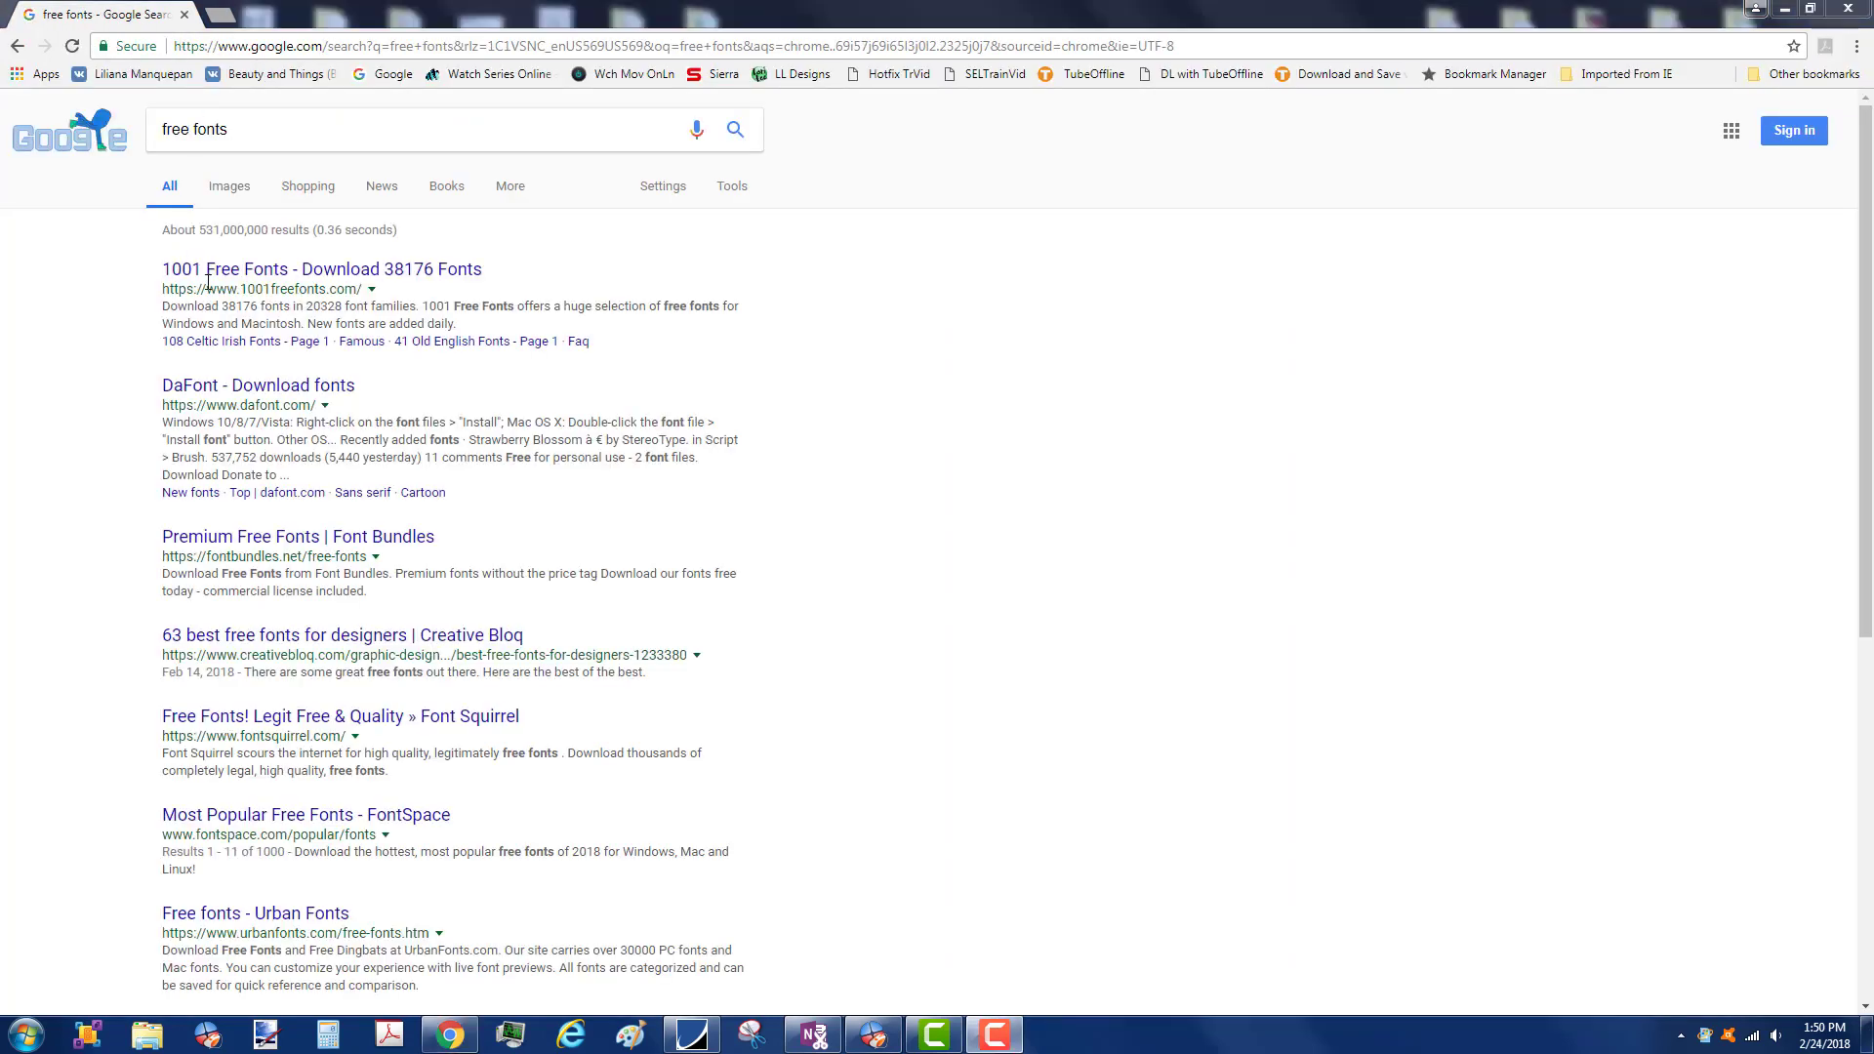
left_click(209, 272)
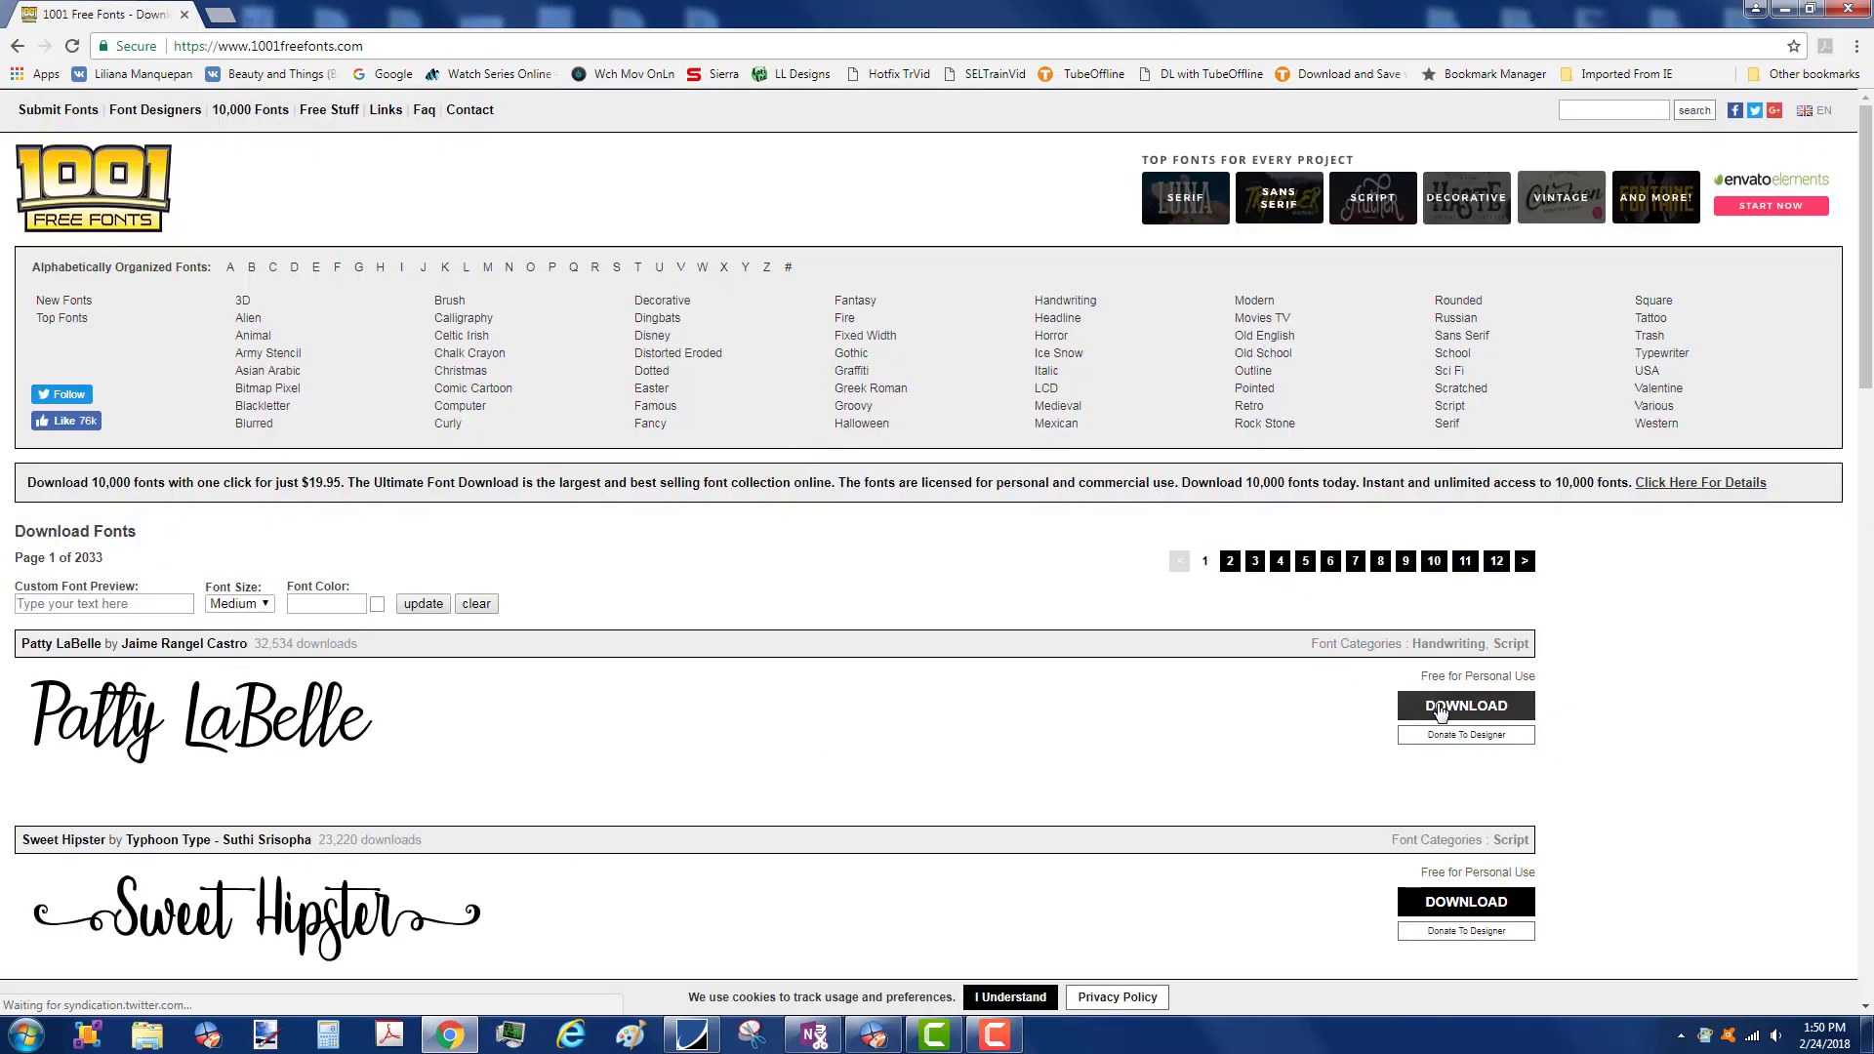
- Download the Sweet Hipster font as sweet-hipster.zip to the Desktop and close the browser
scroll(1191, 739, "down", 3)
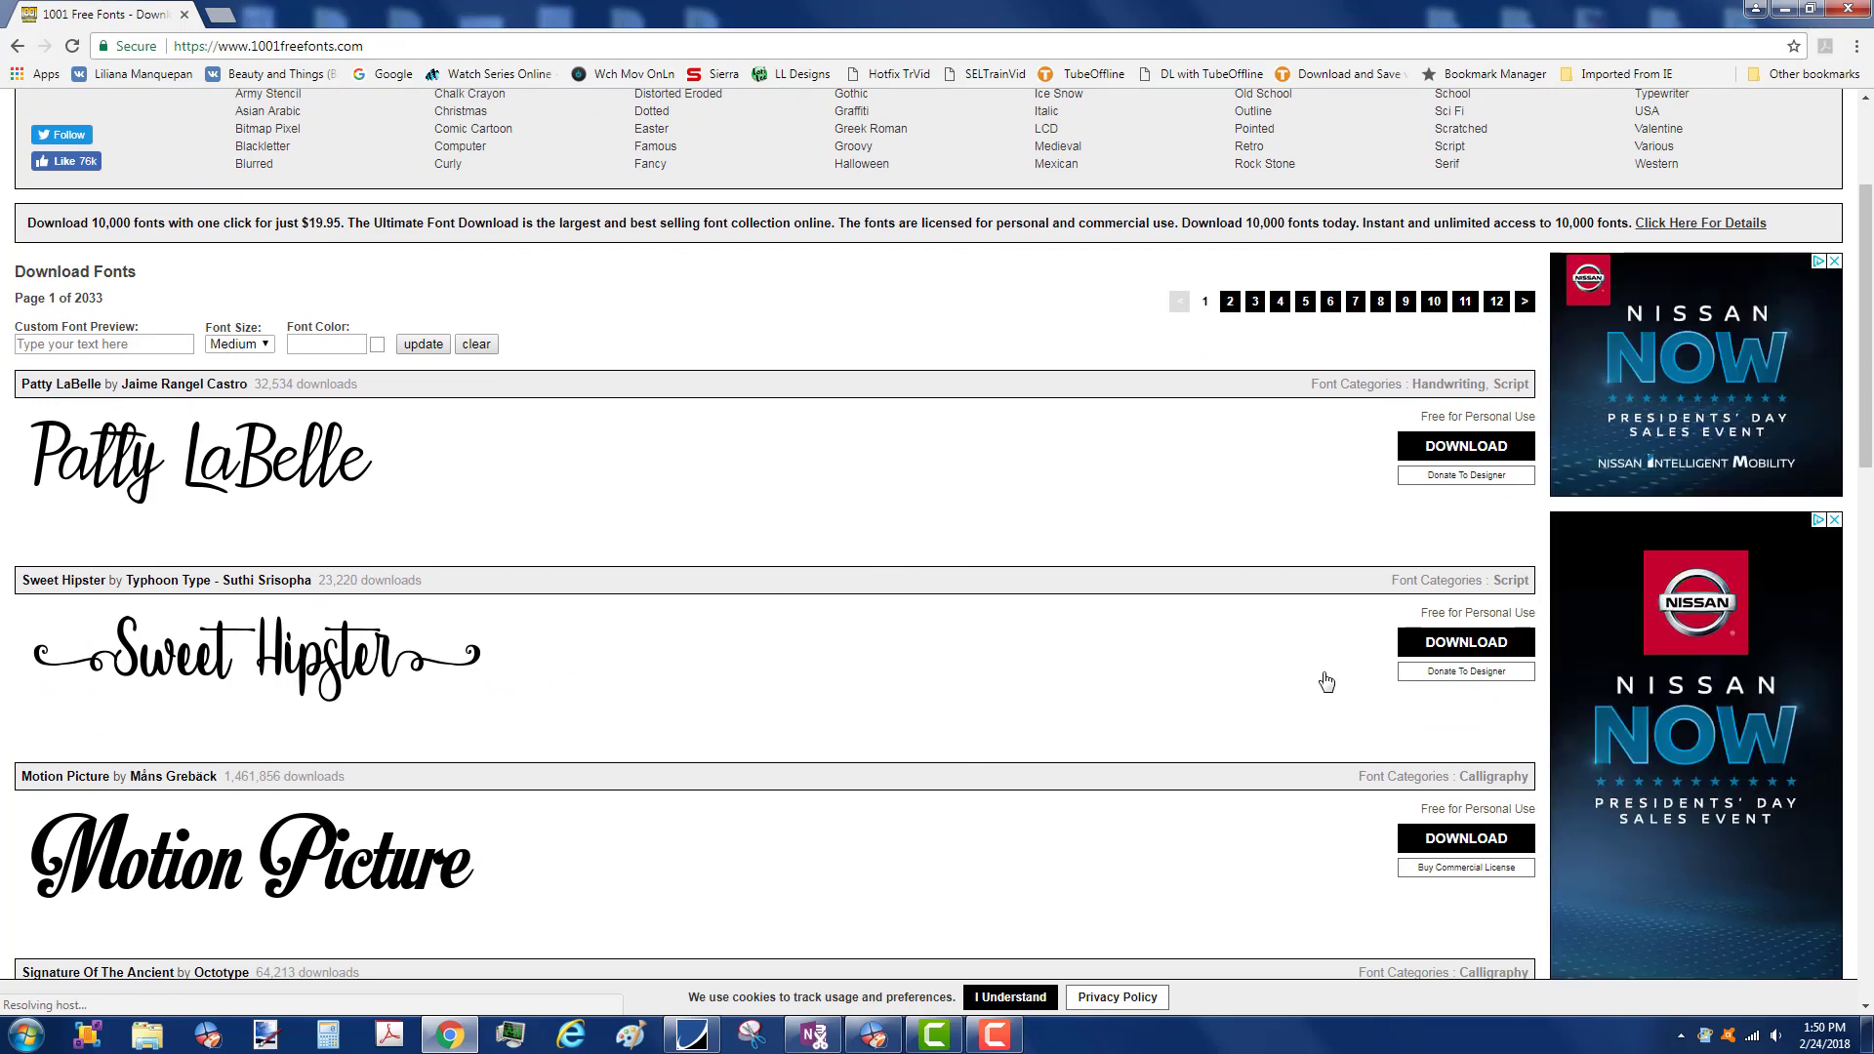
left_click(1428, 647)
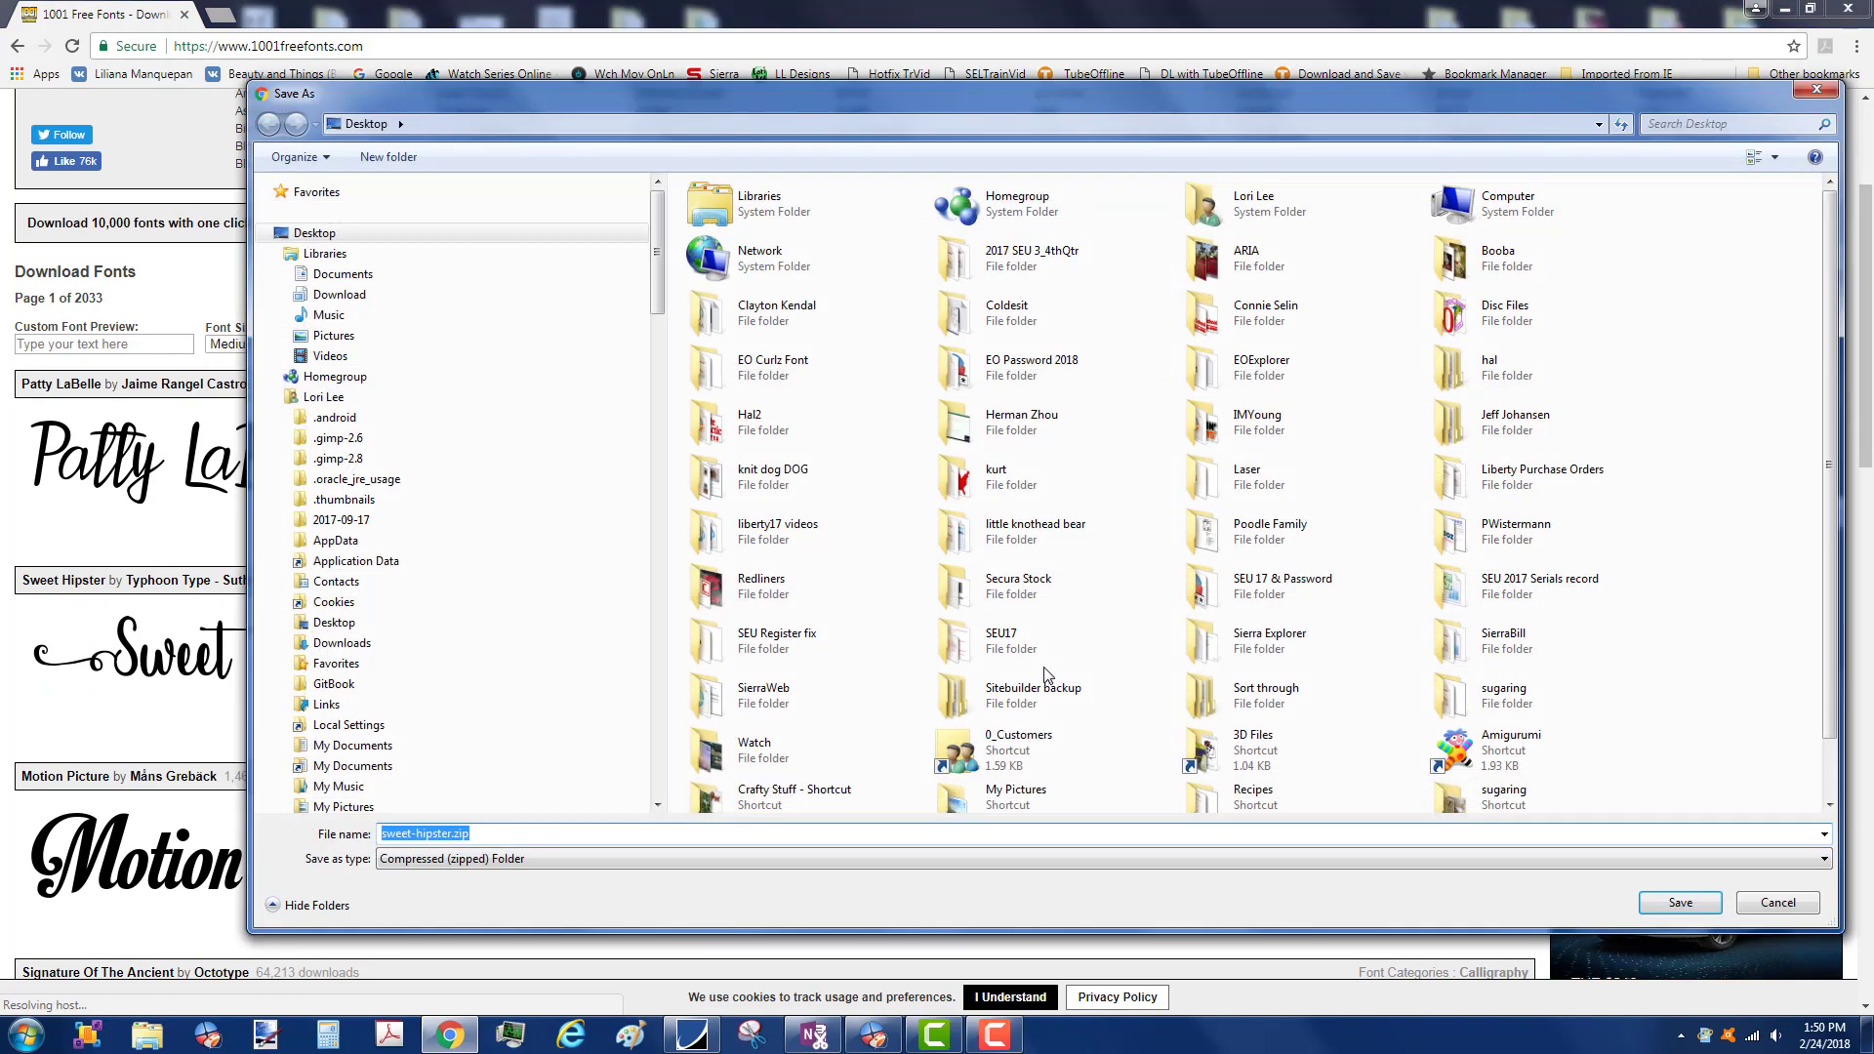
left_click(315, 238)
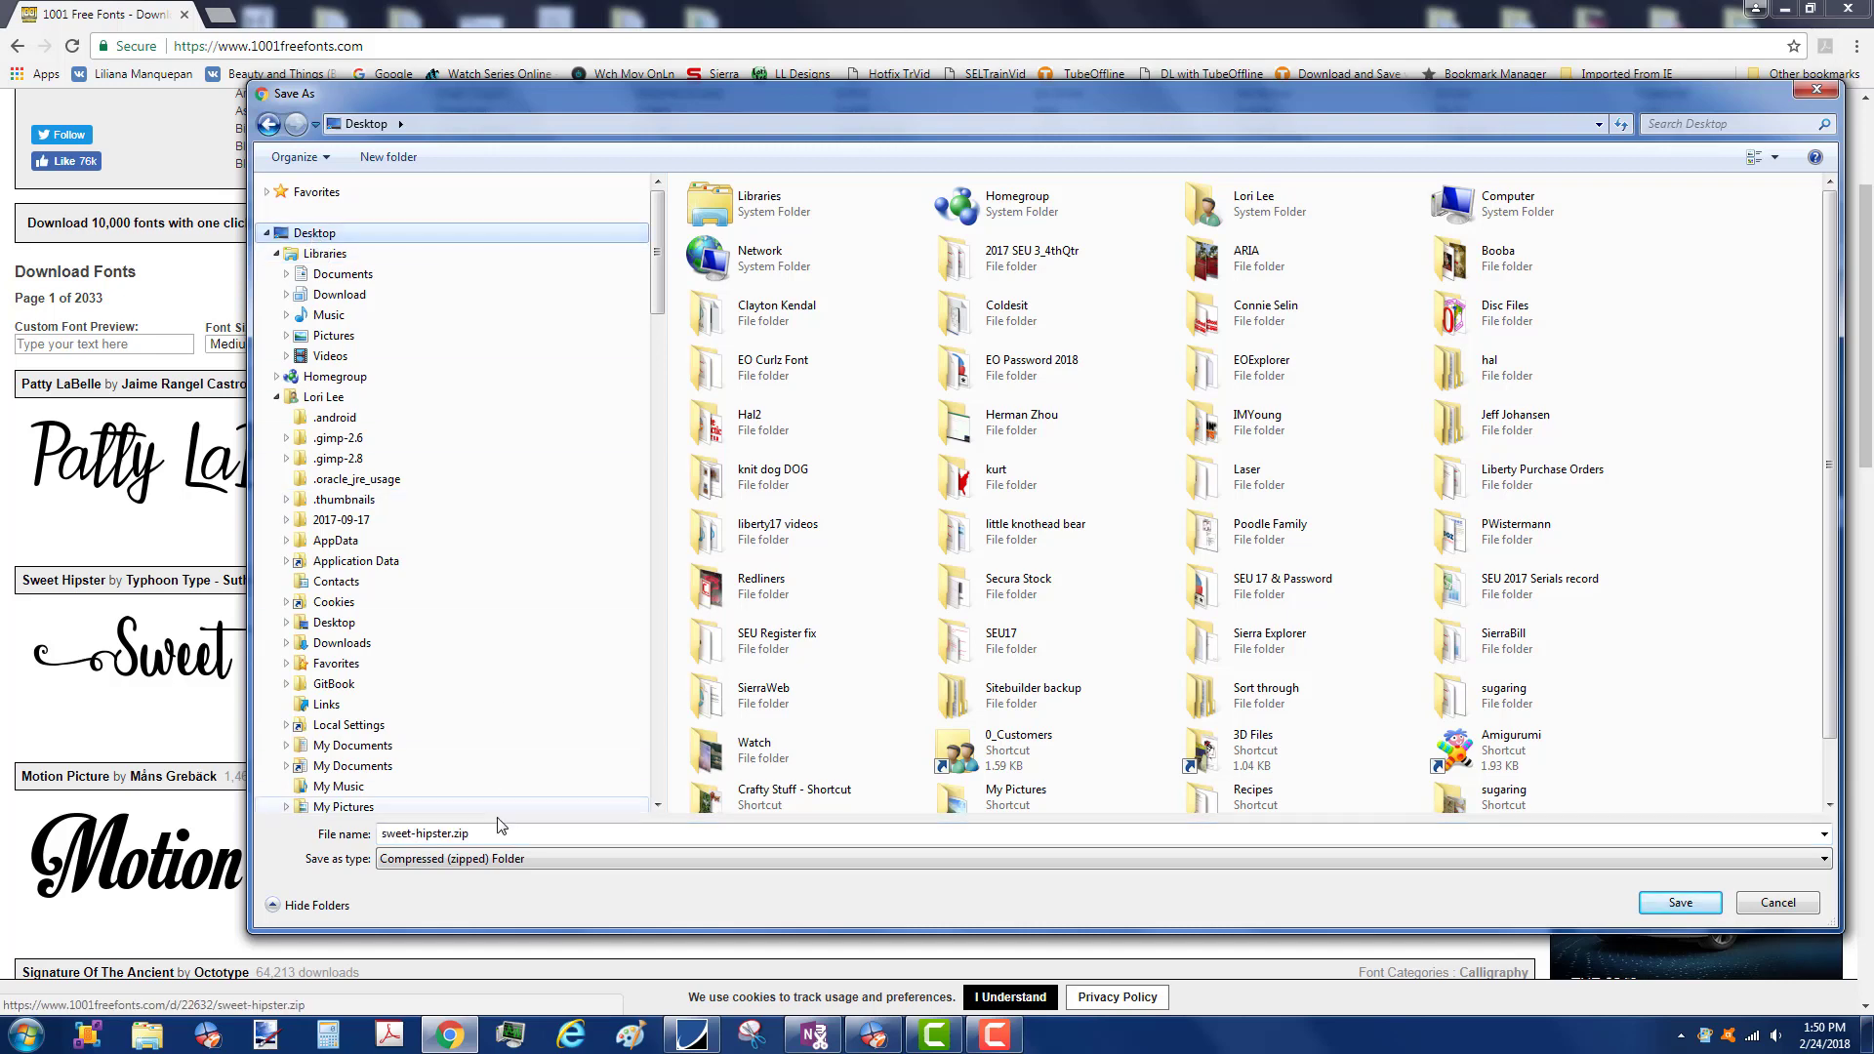
left_click(512, 840)
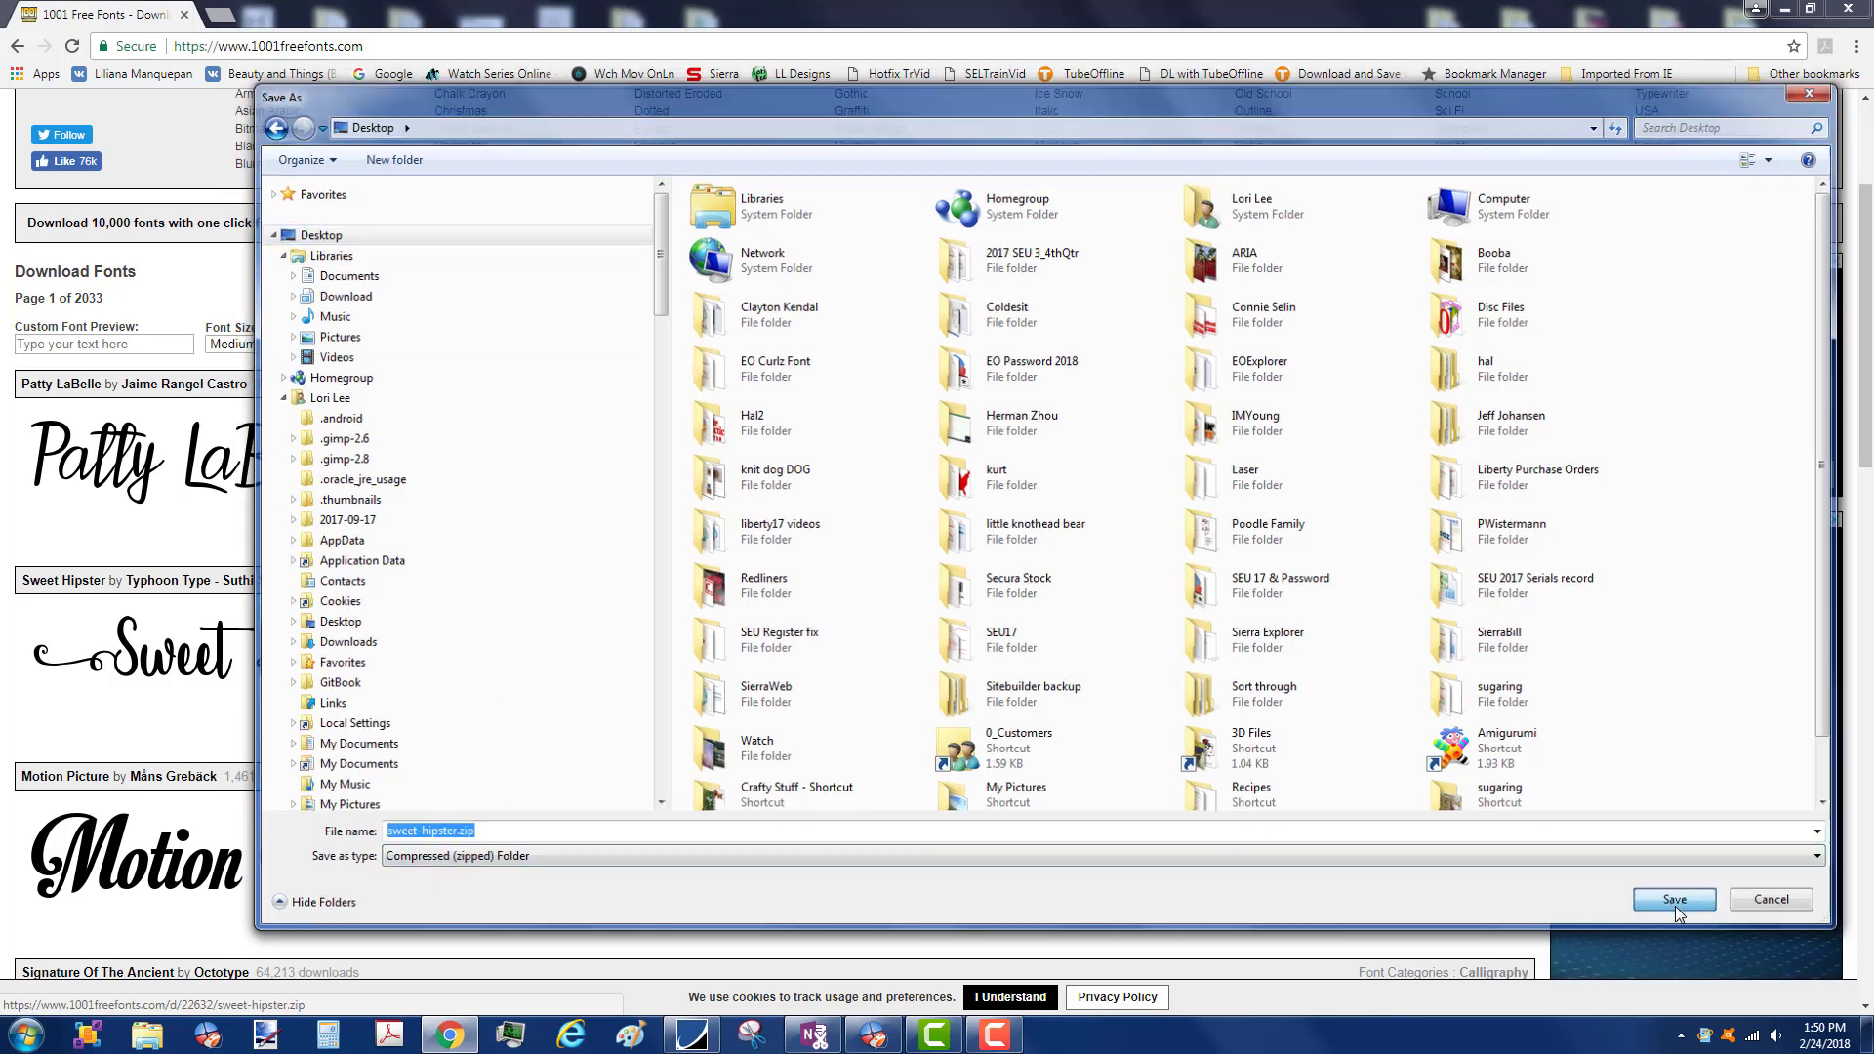
left_click(1675, 905)
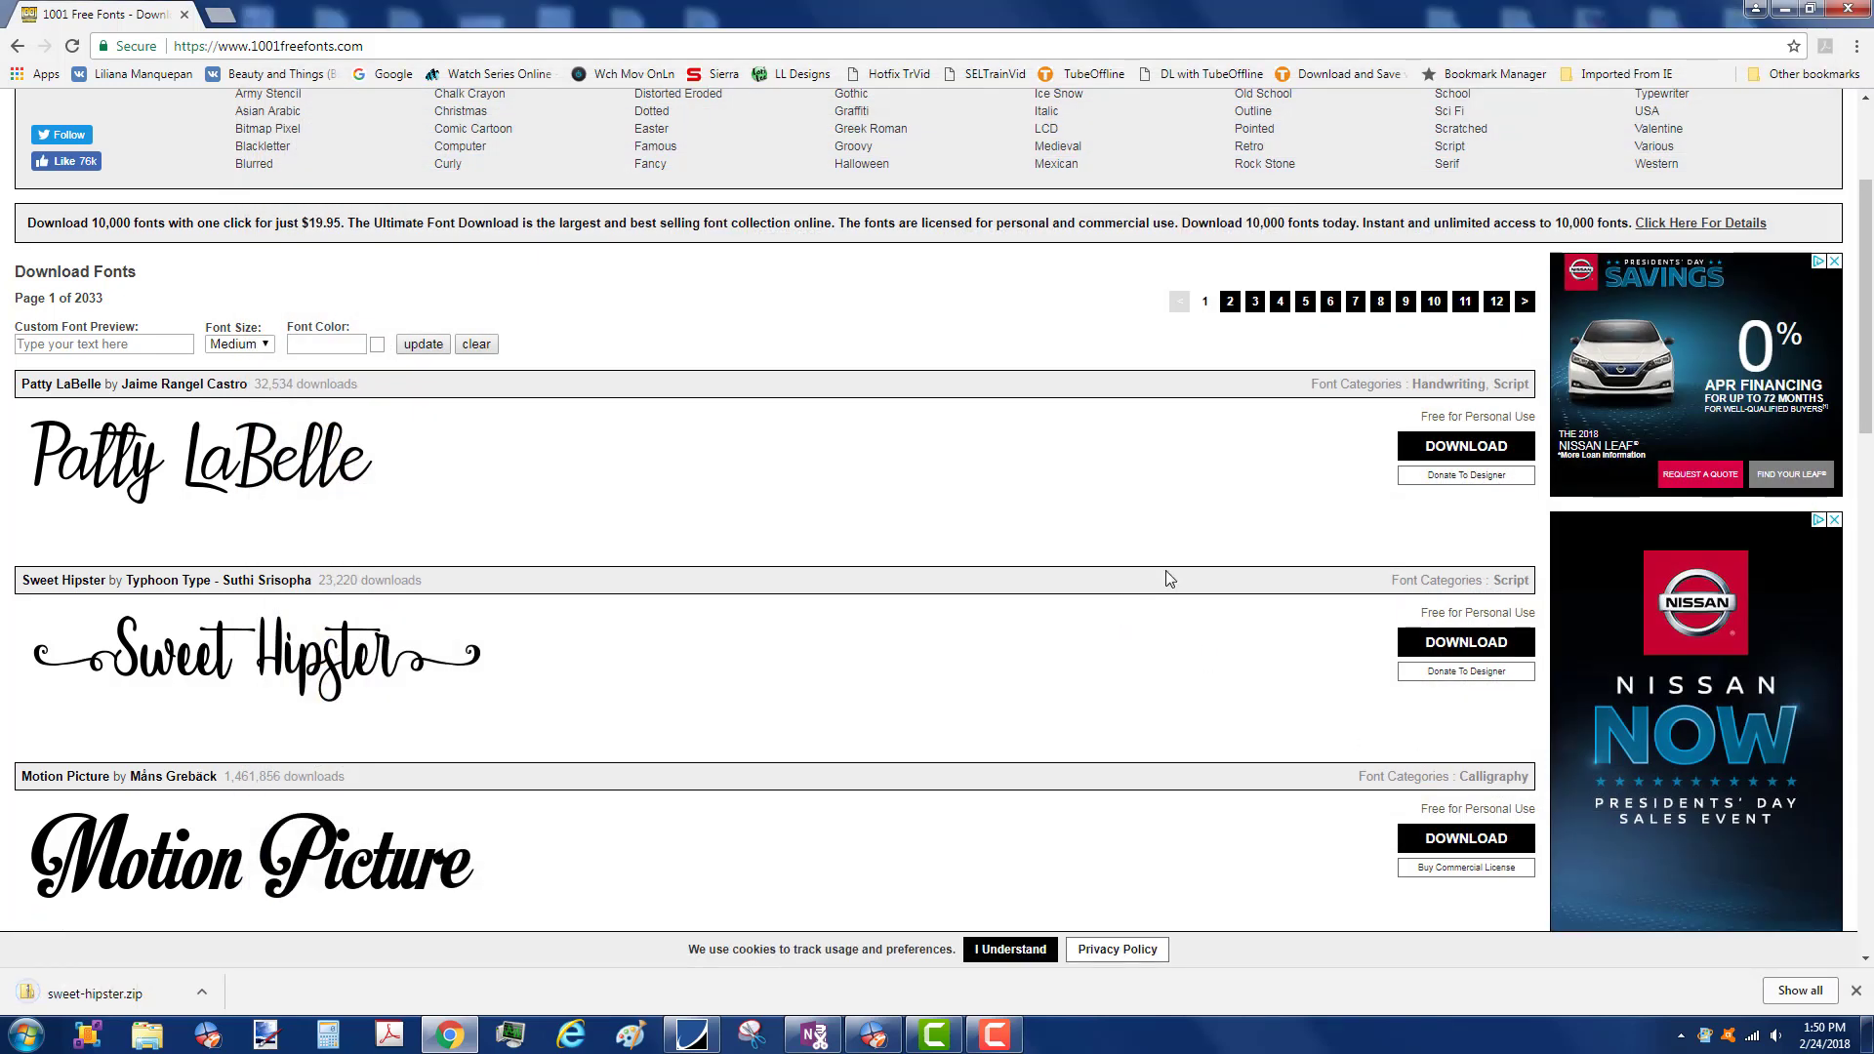
left_click(1852, 10)
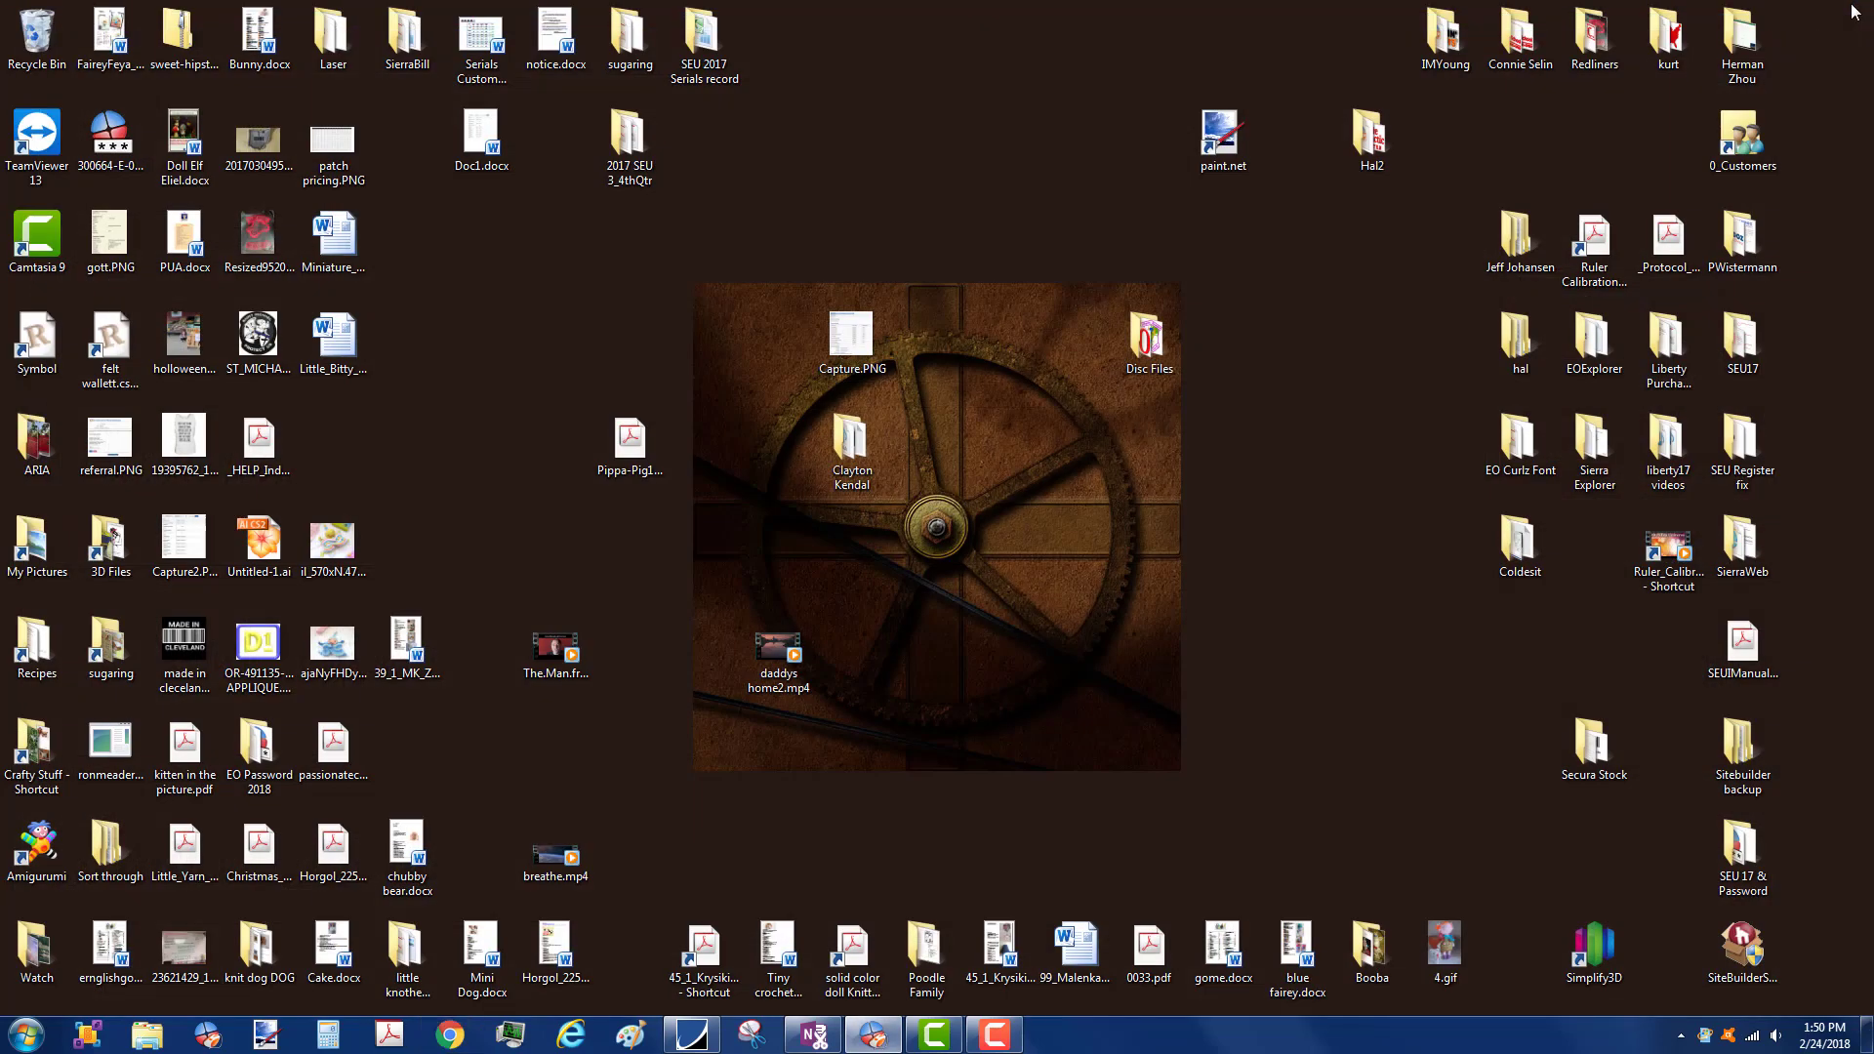
- Find sweet-hipster.zip on the Desktop in Windows Explorer and extract it to a sweet-hipster folder there
key("super+e")
scroll(1395, 673, "up", 1)
left_click_drag(1395, 674, 1398, 255)
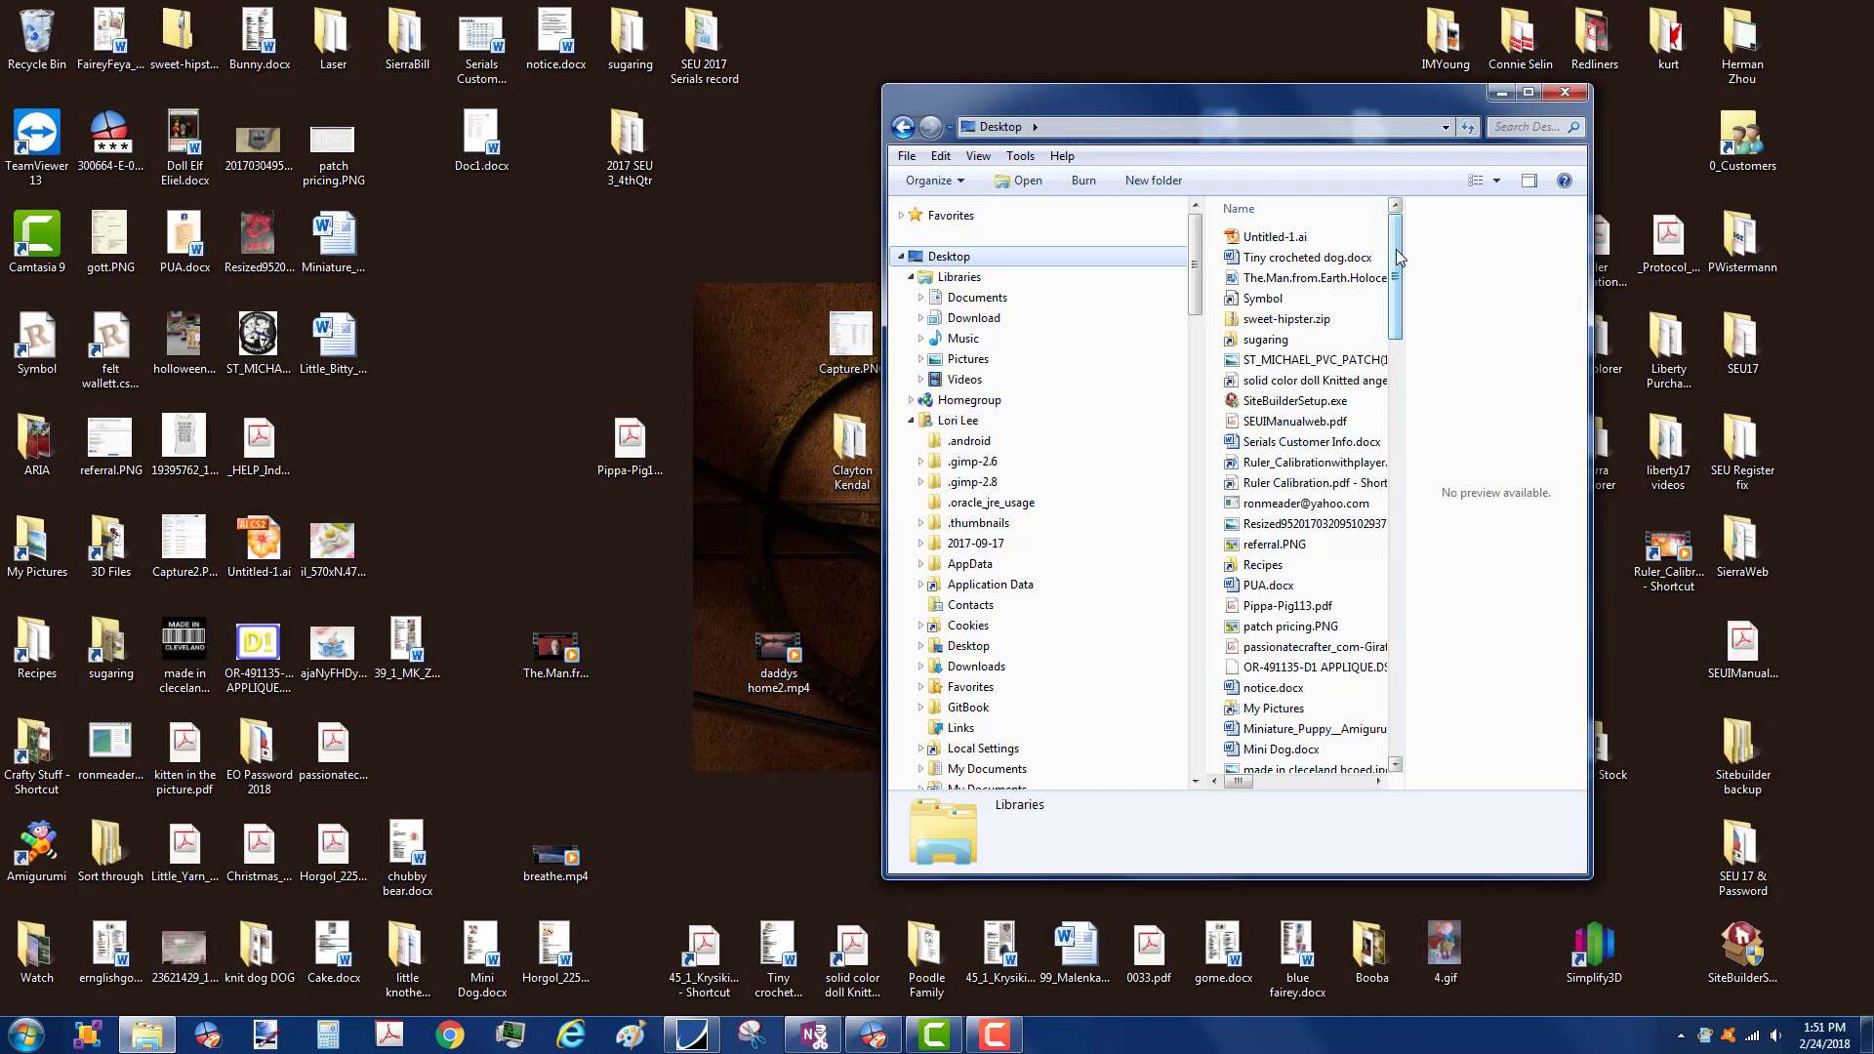
right_click(1269, 323)
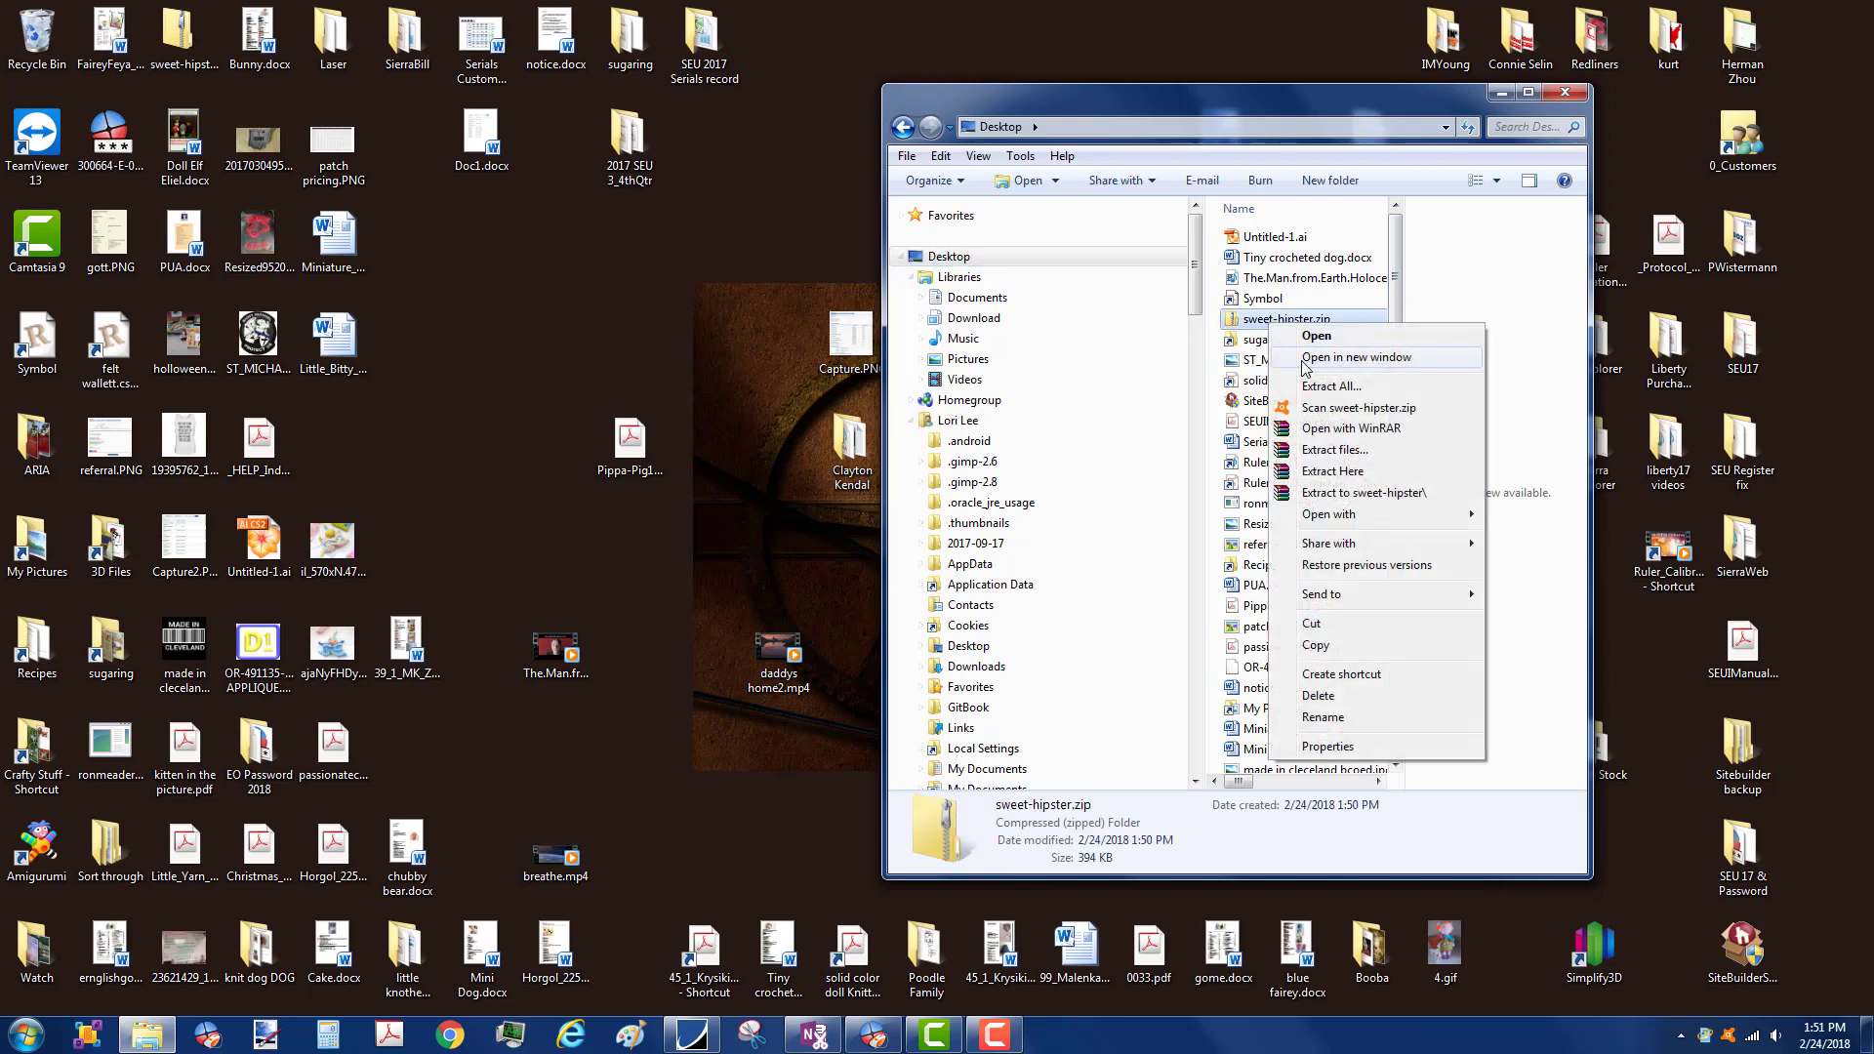
left_click(1328, 386)
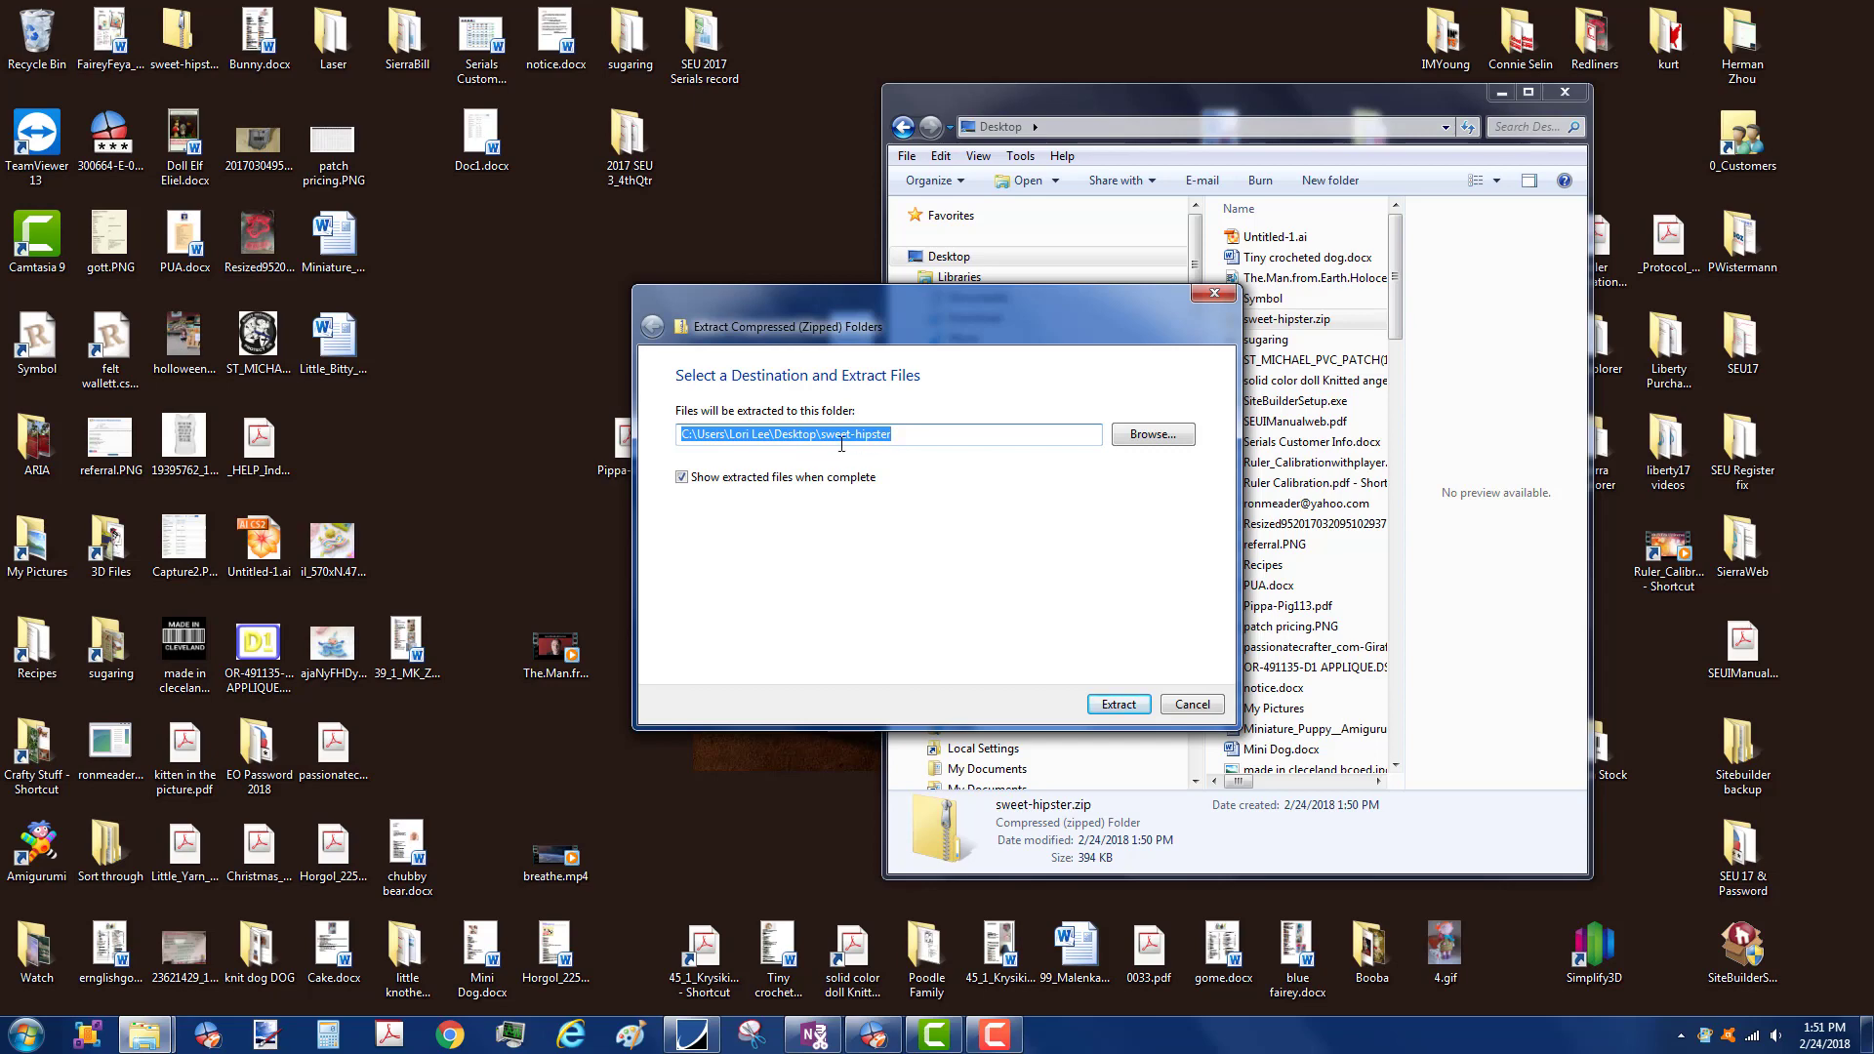
left_click(1119, 703)
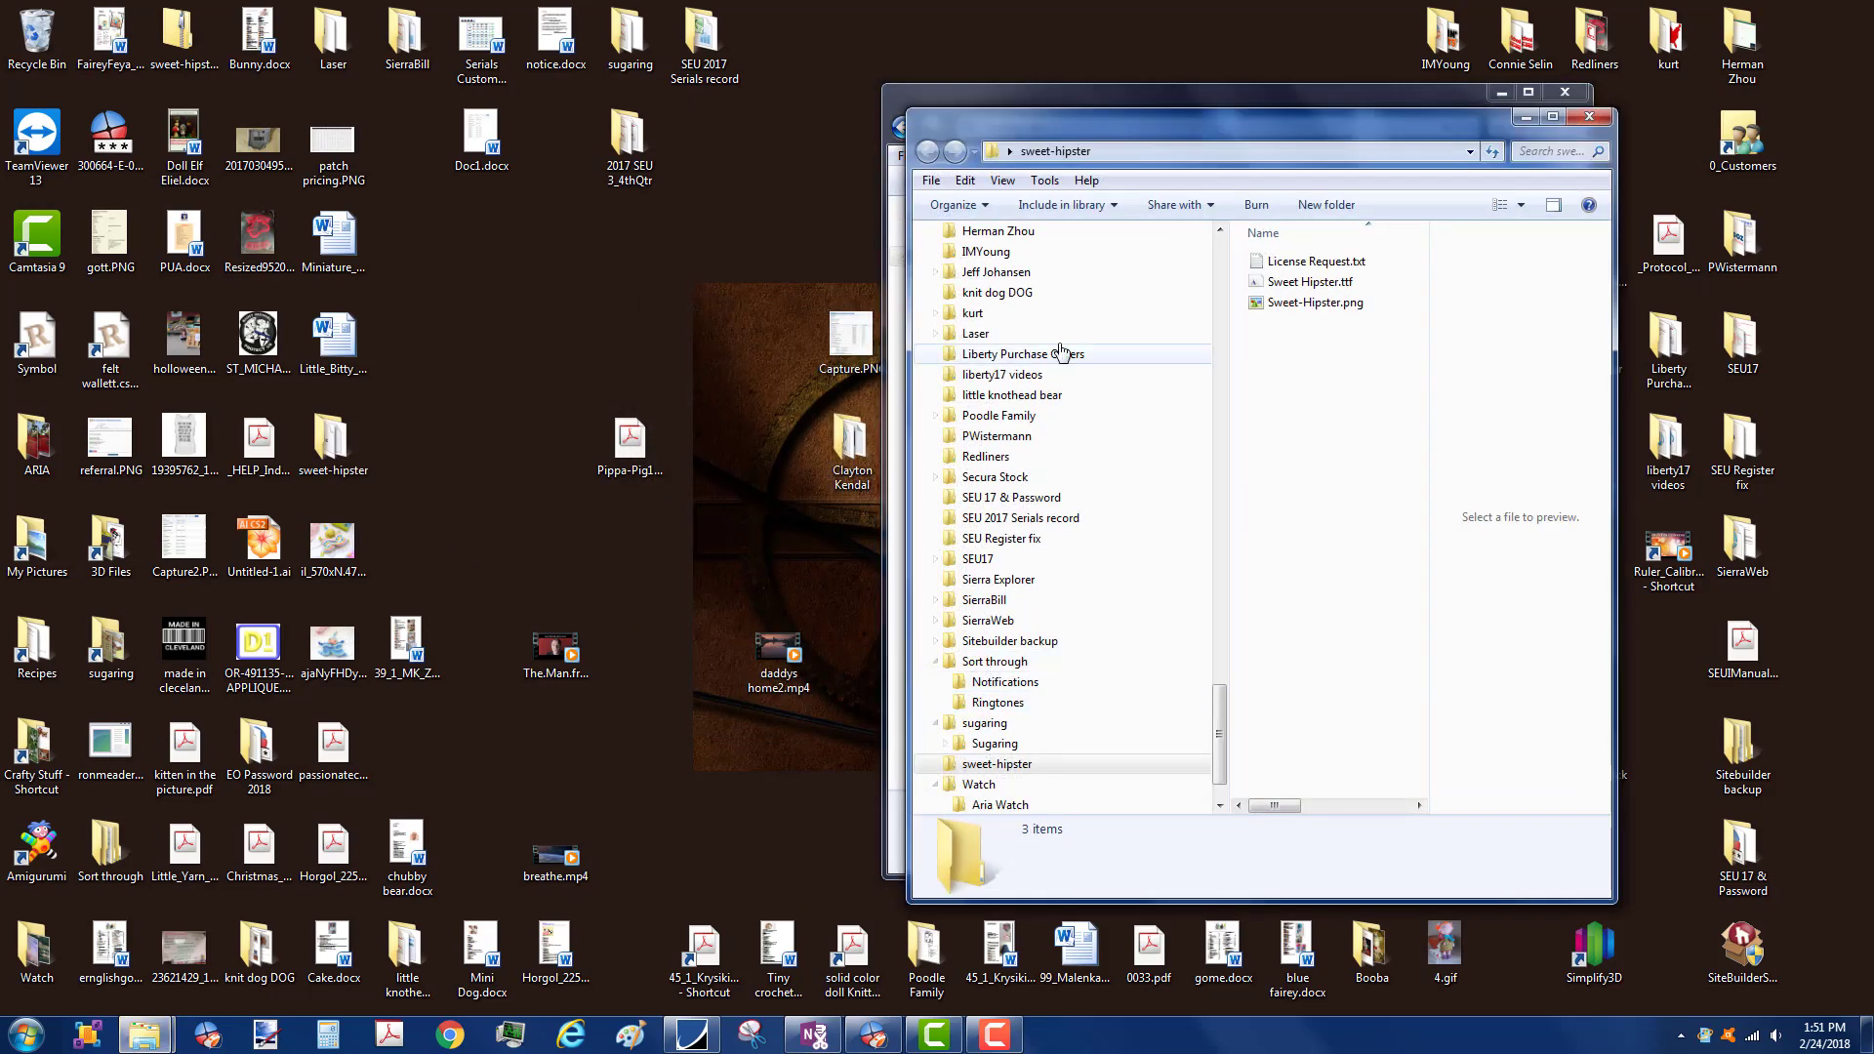
- View the Sweet-Hipster.png sample, install the font from Sweet Hipster.ttf, and close the font preview and folder windows
double_click(1308, 303)
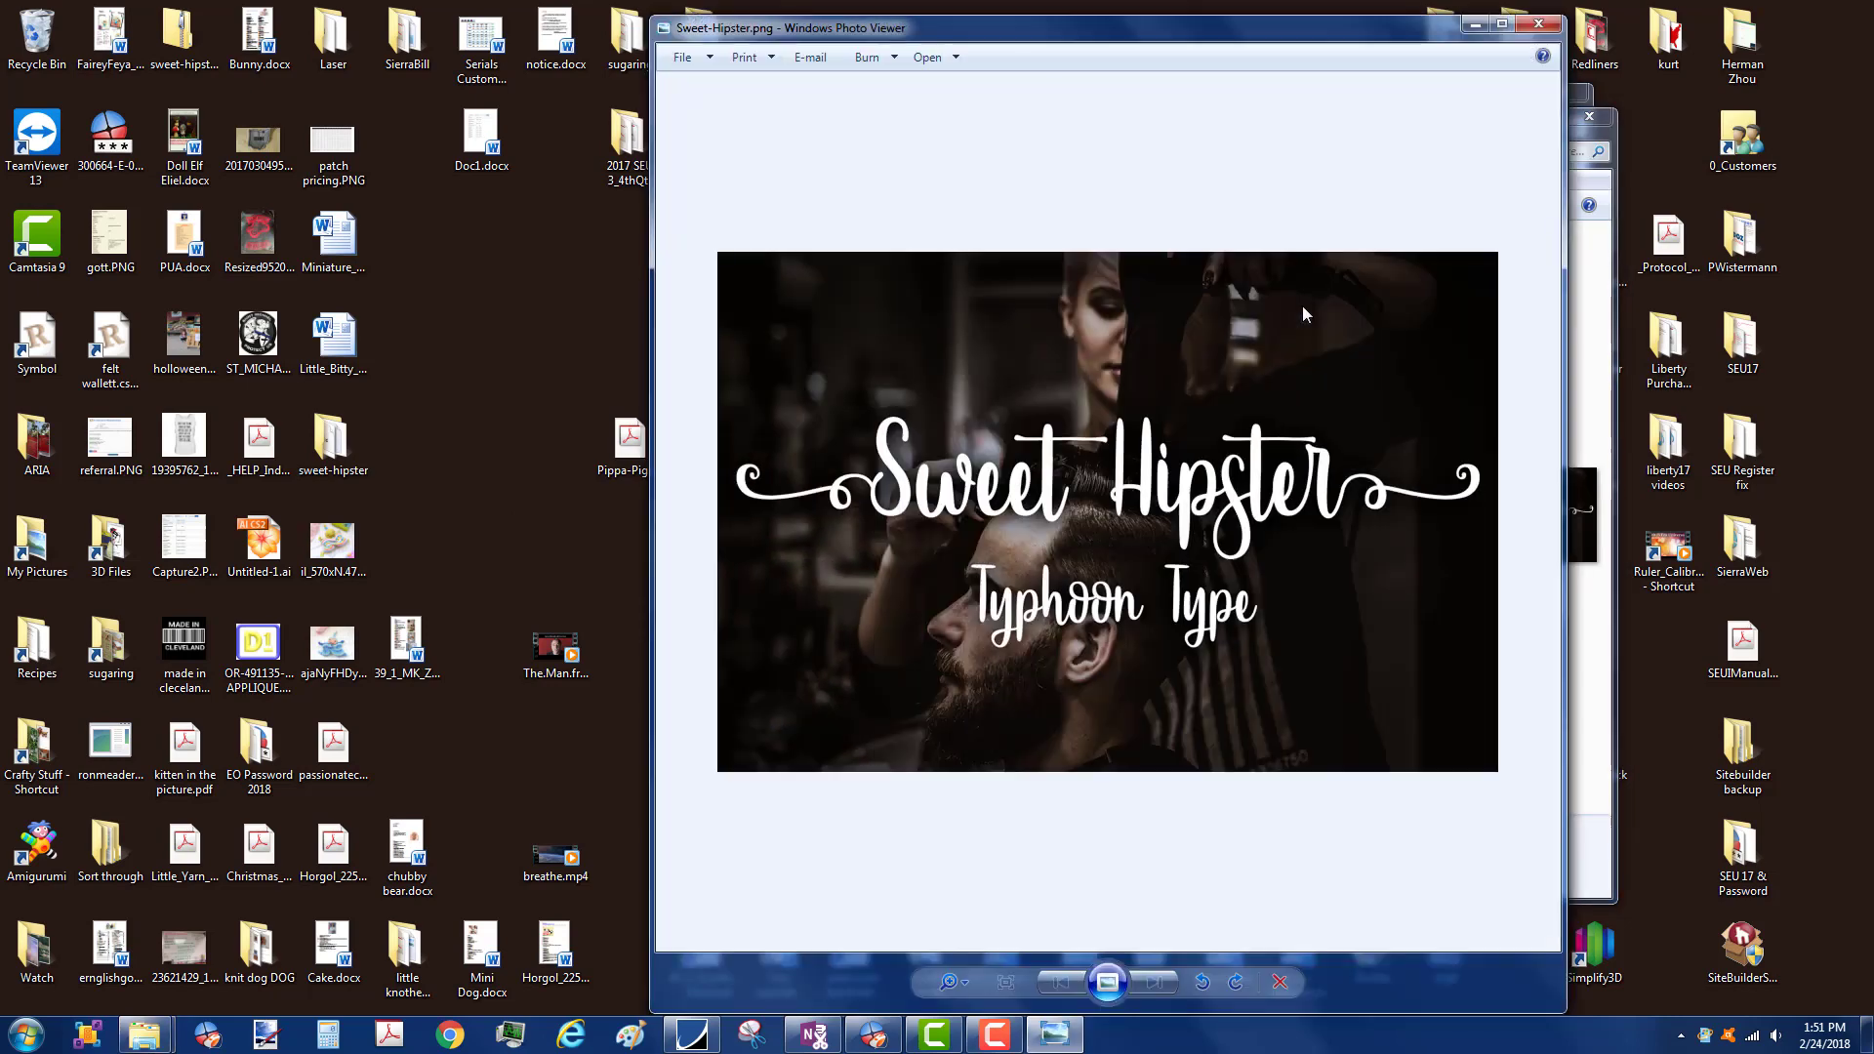
left_click(1535, 25)
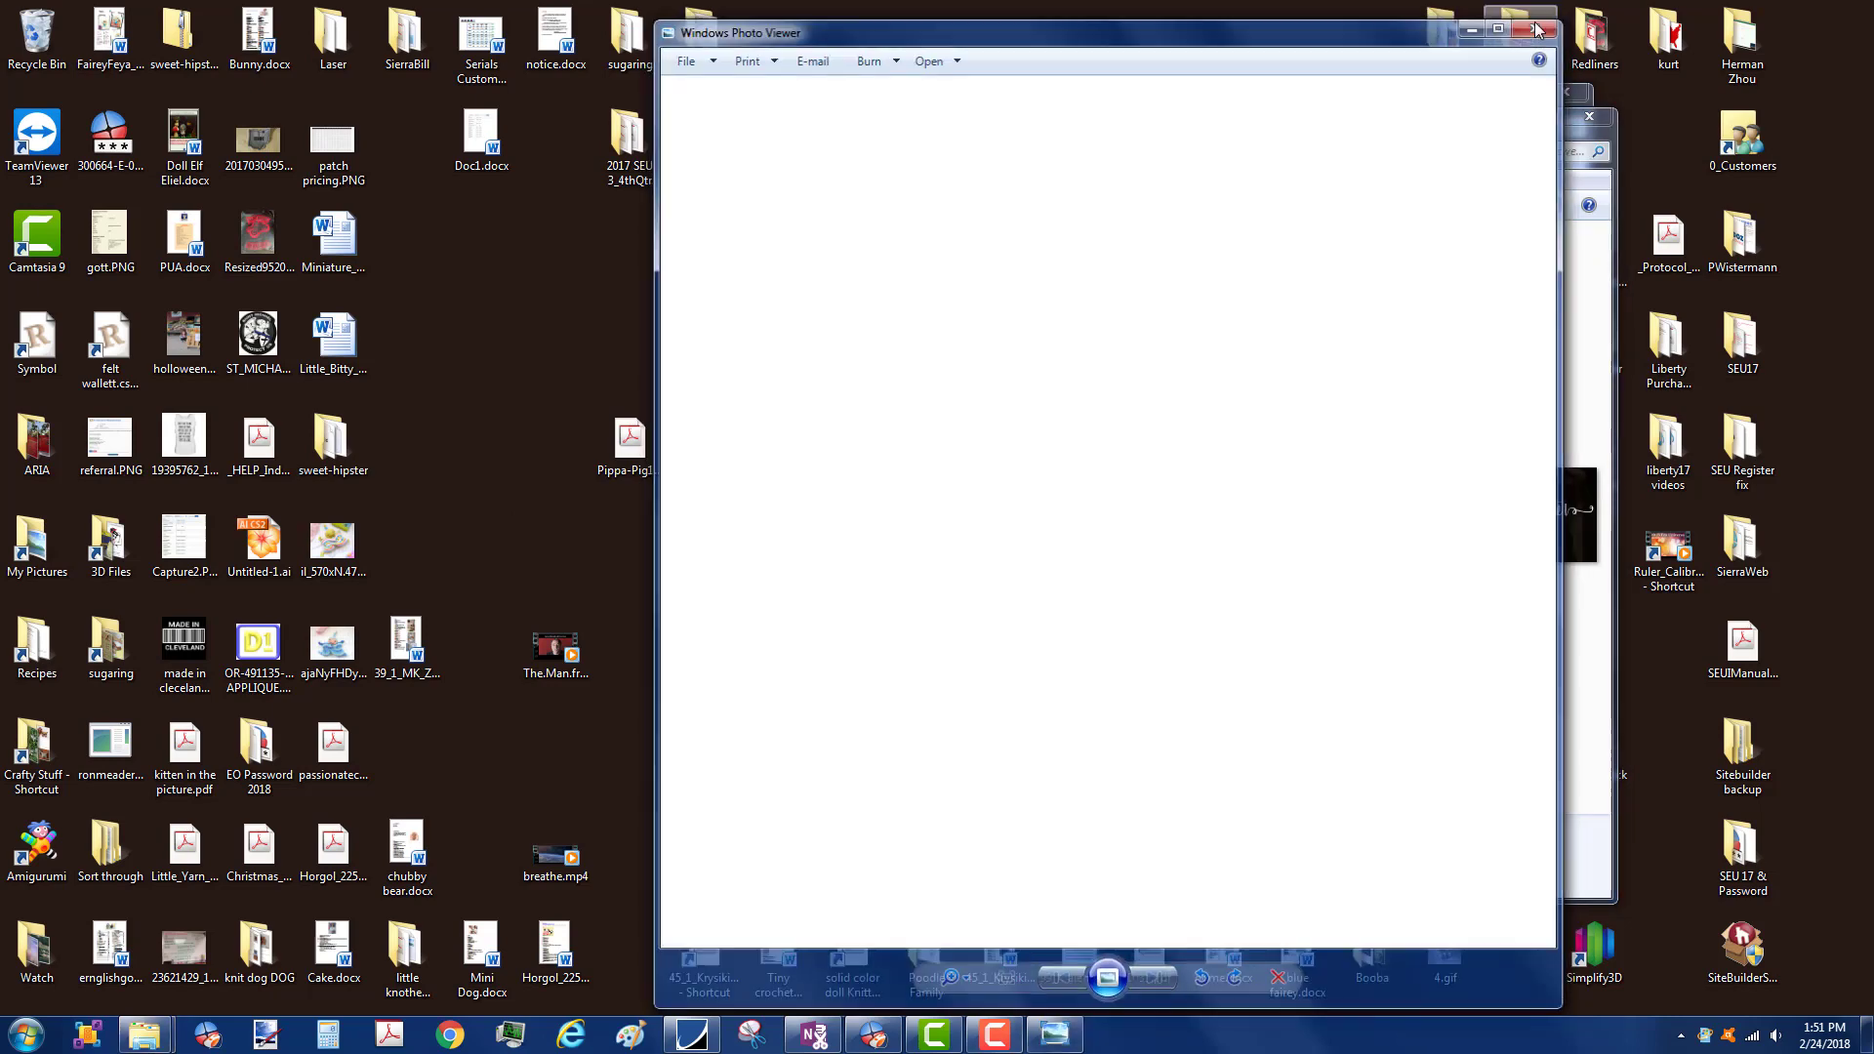
double_click(1314, 283)
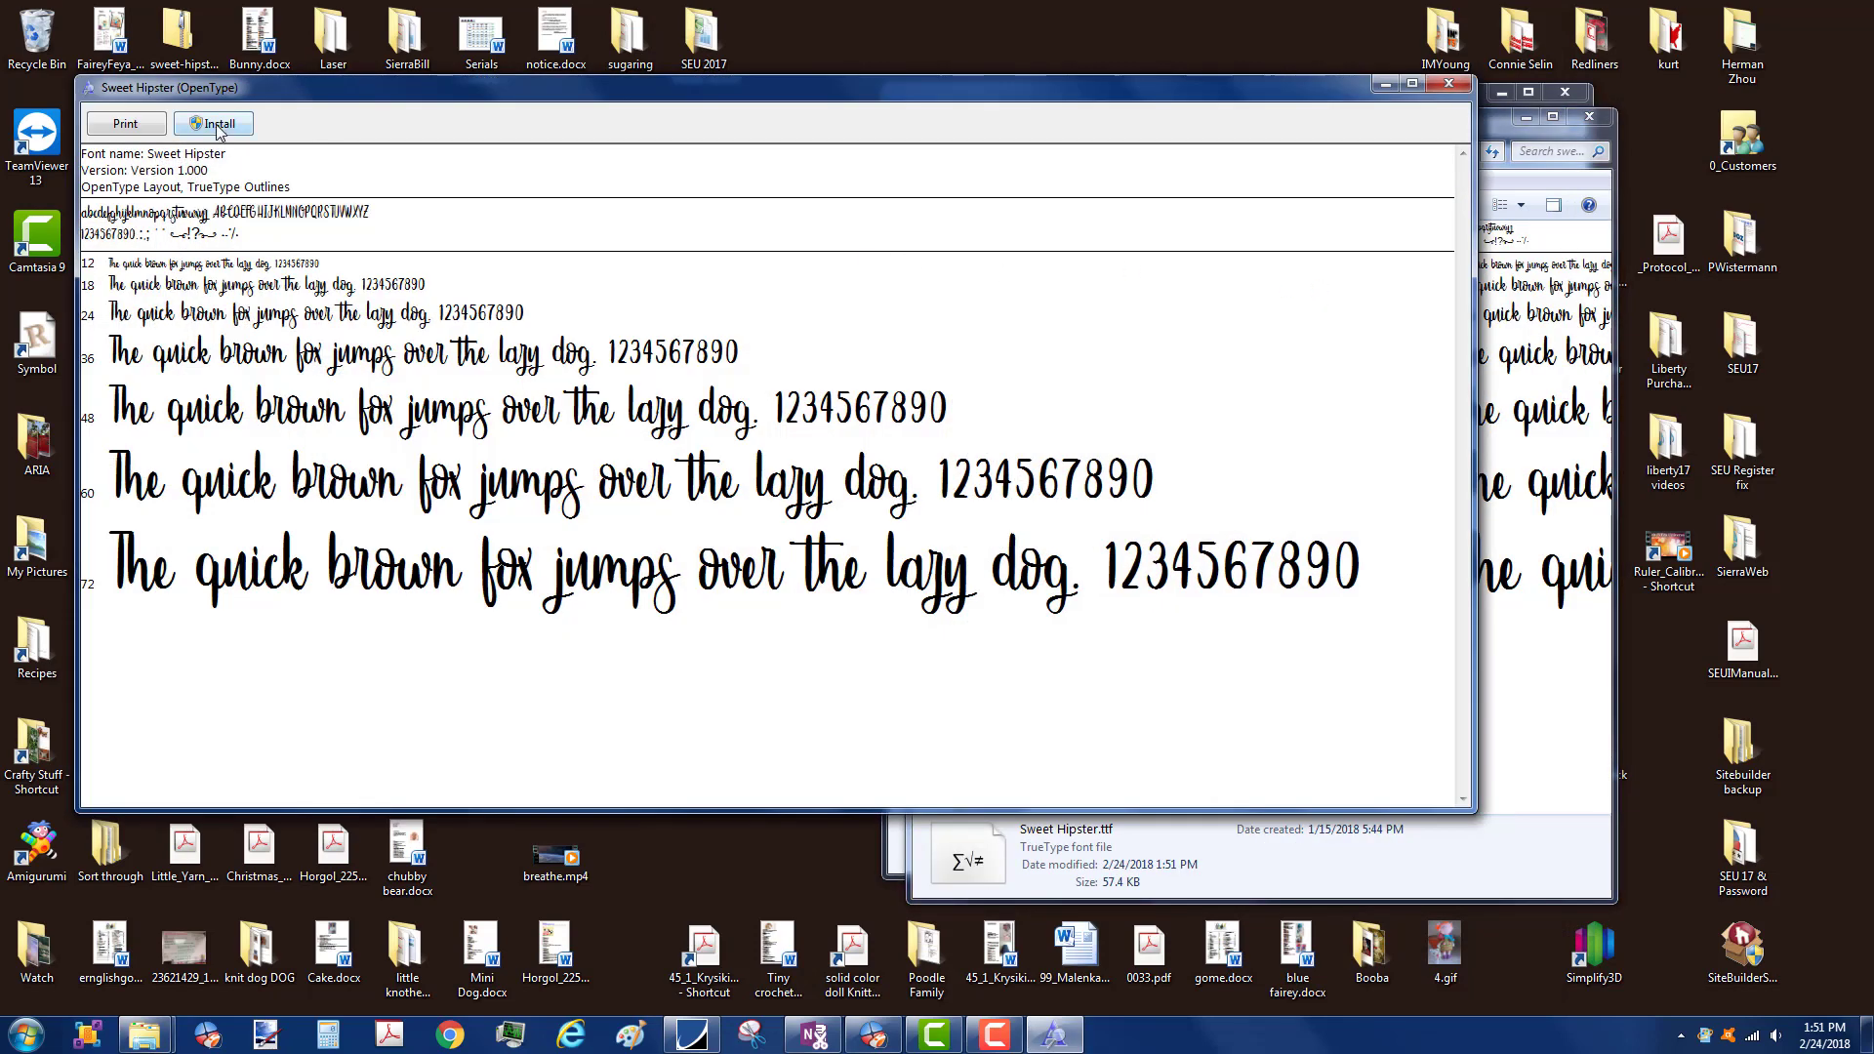
left_click(216, 131)
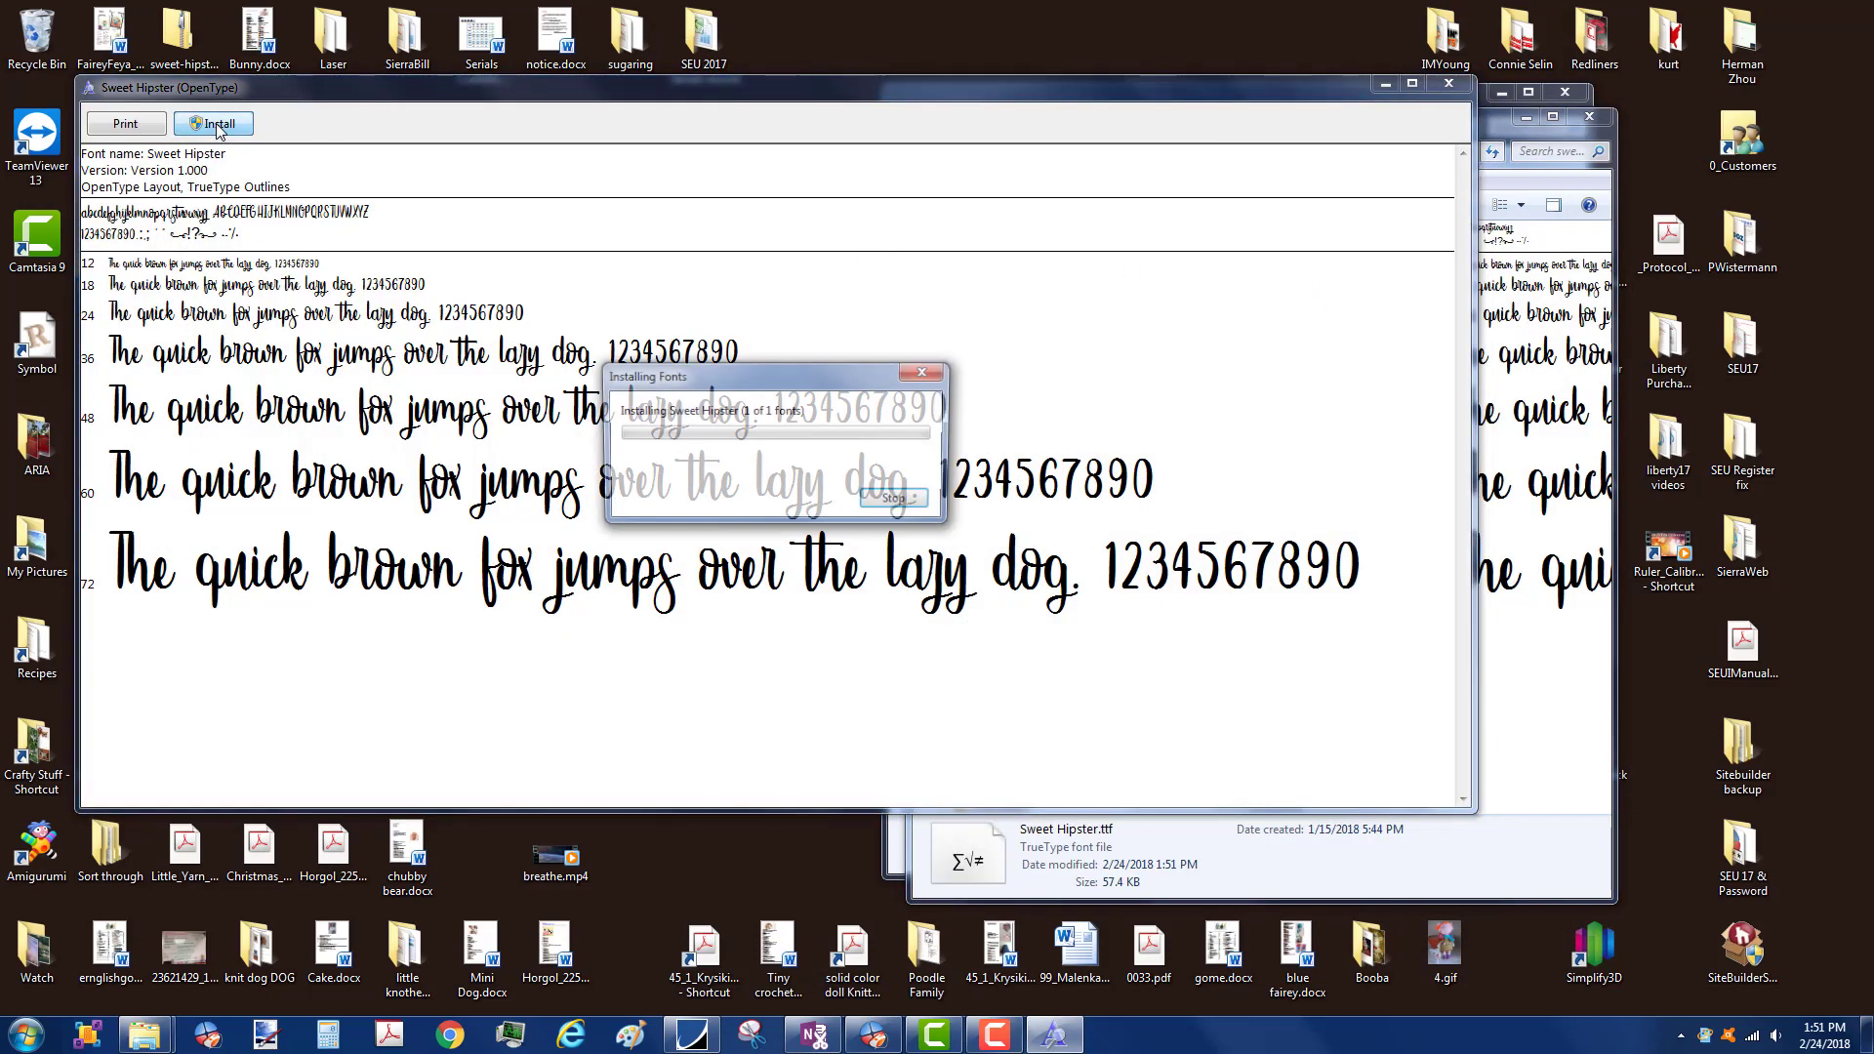
left_click(1448, 85)
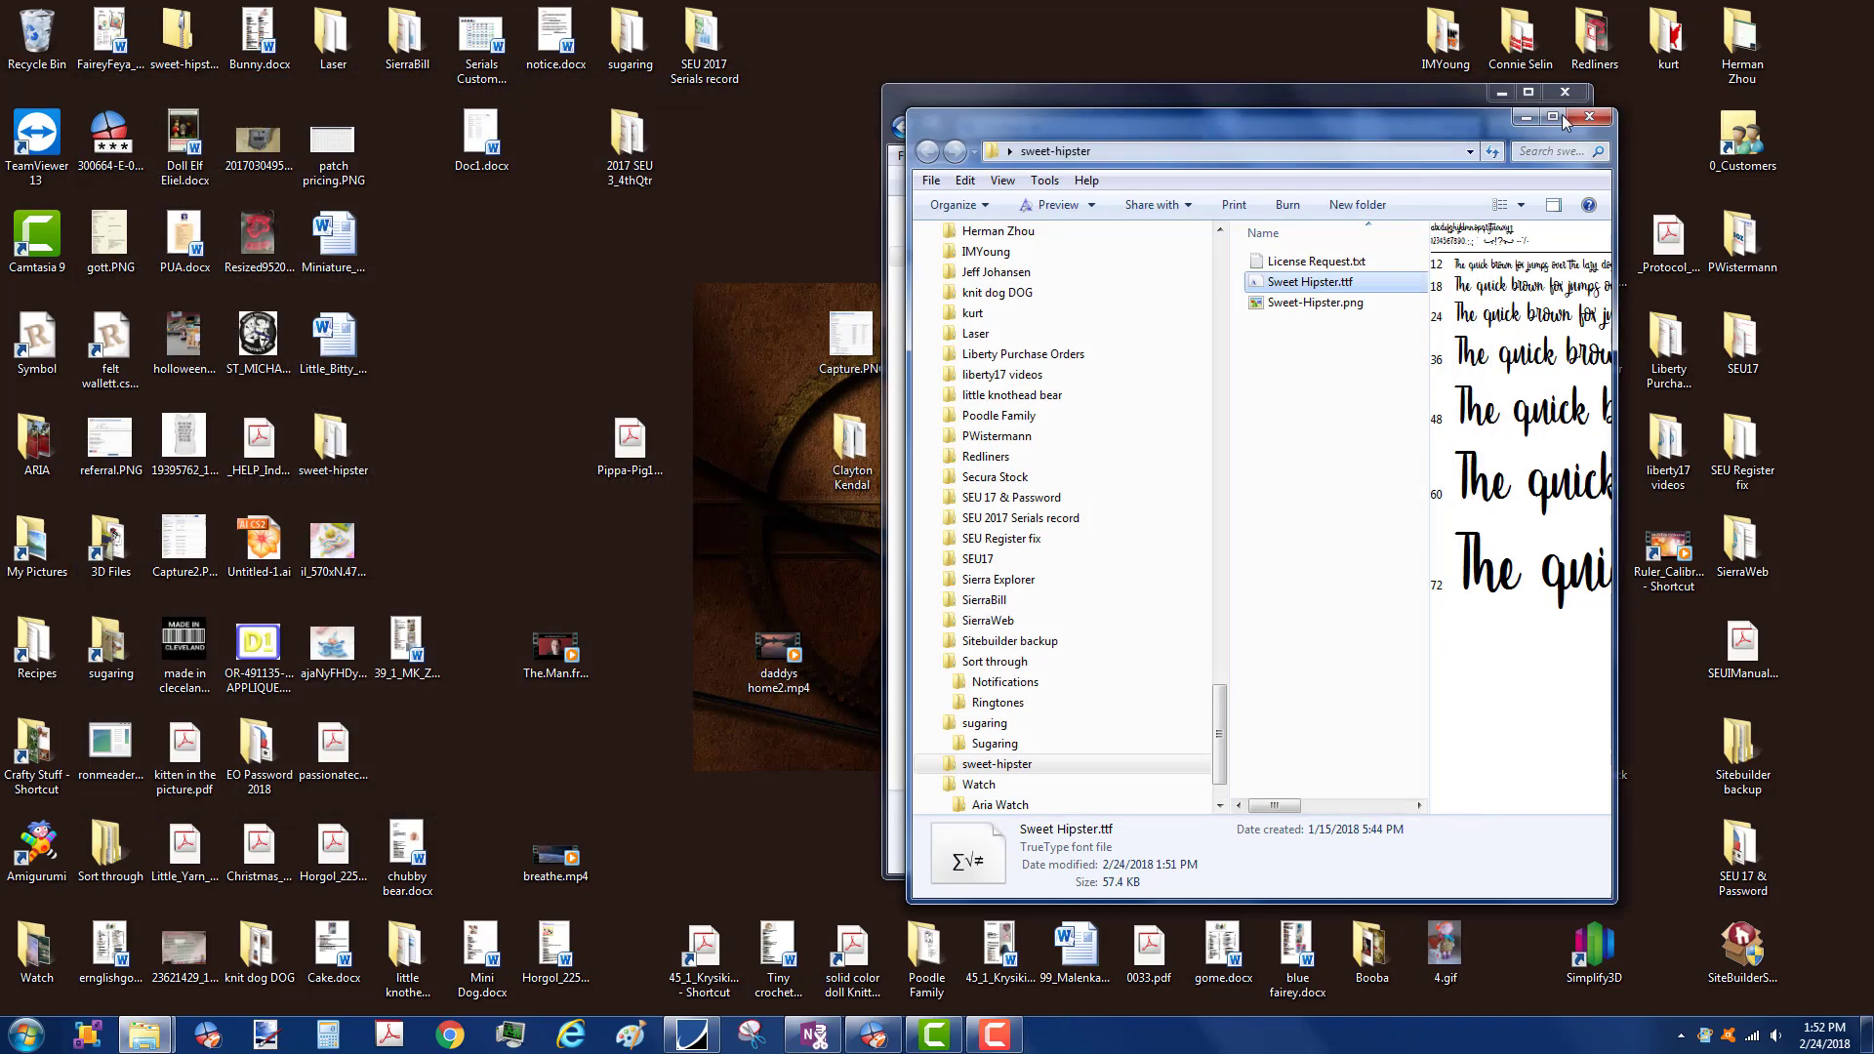
left_click(1588, 117)
left_click(1566, 95)
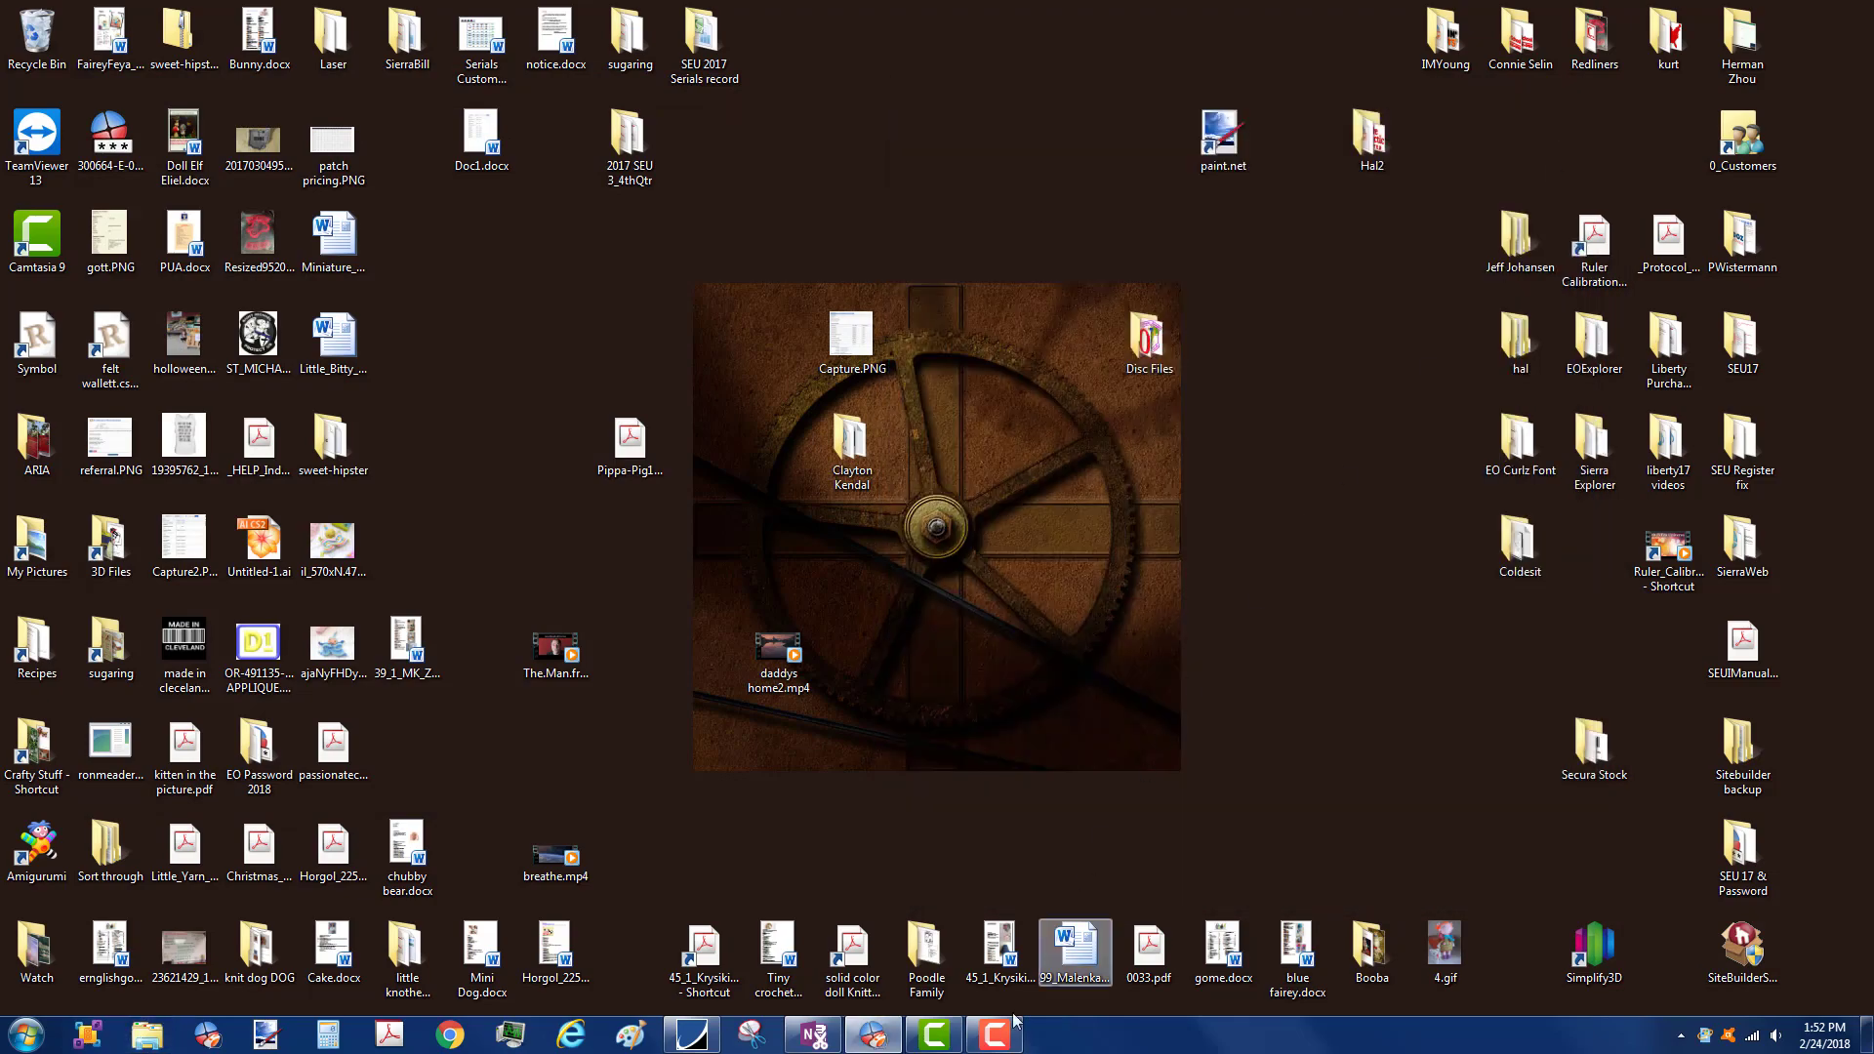
- Return to Embroidery Office and start a new lettering object with the Sweet Hipster font from the full TrueType list
left_click(879, 1031)
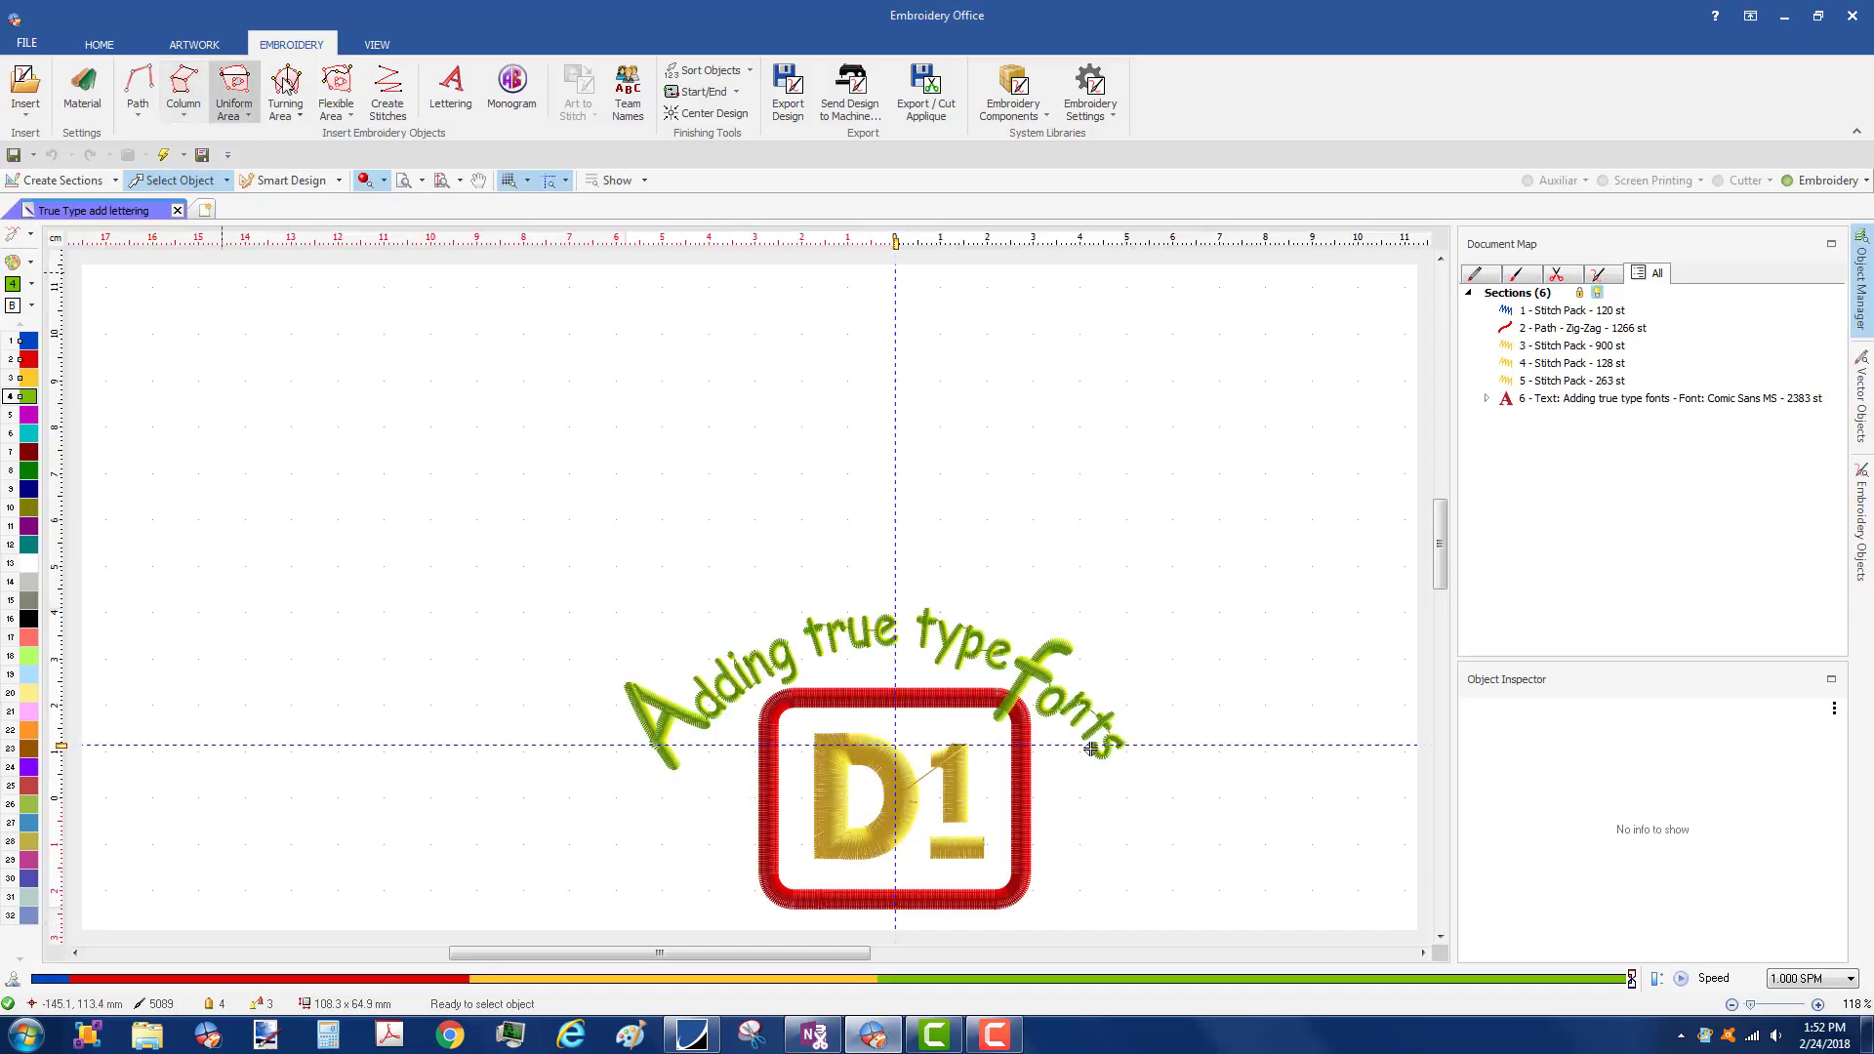
left_click(459, 90)
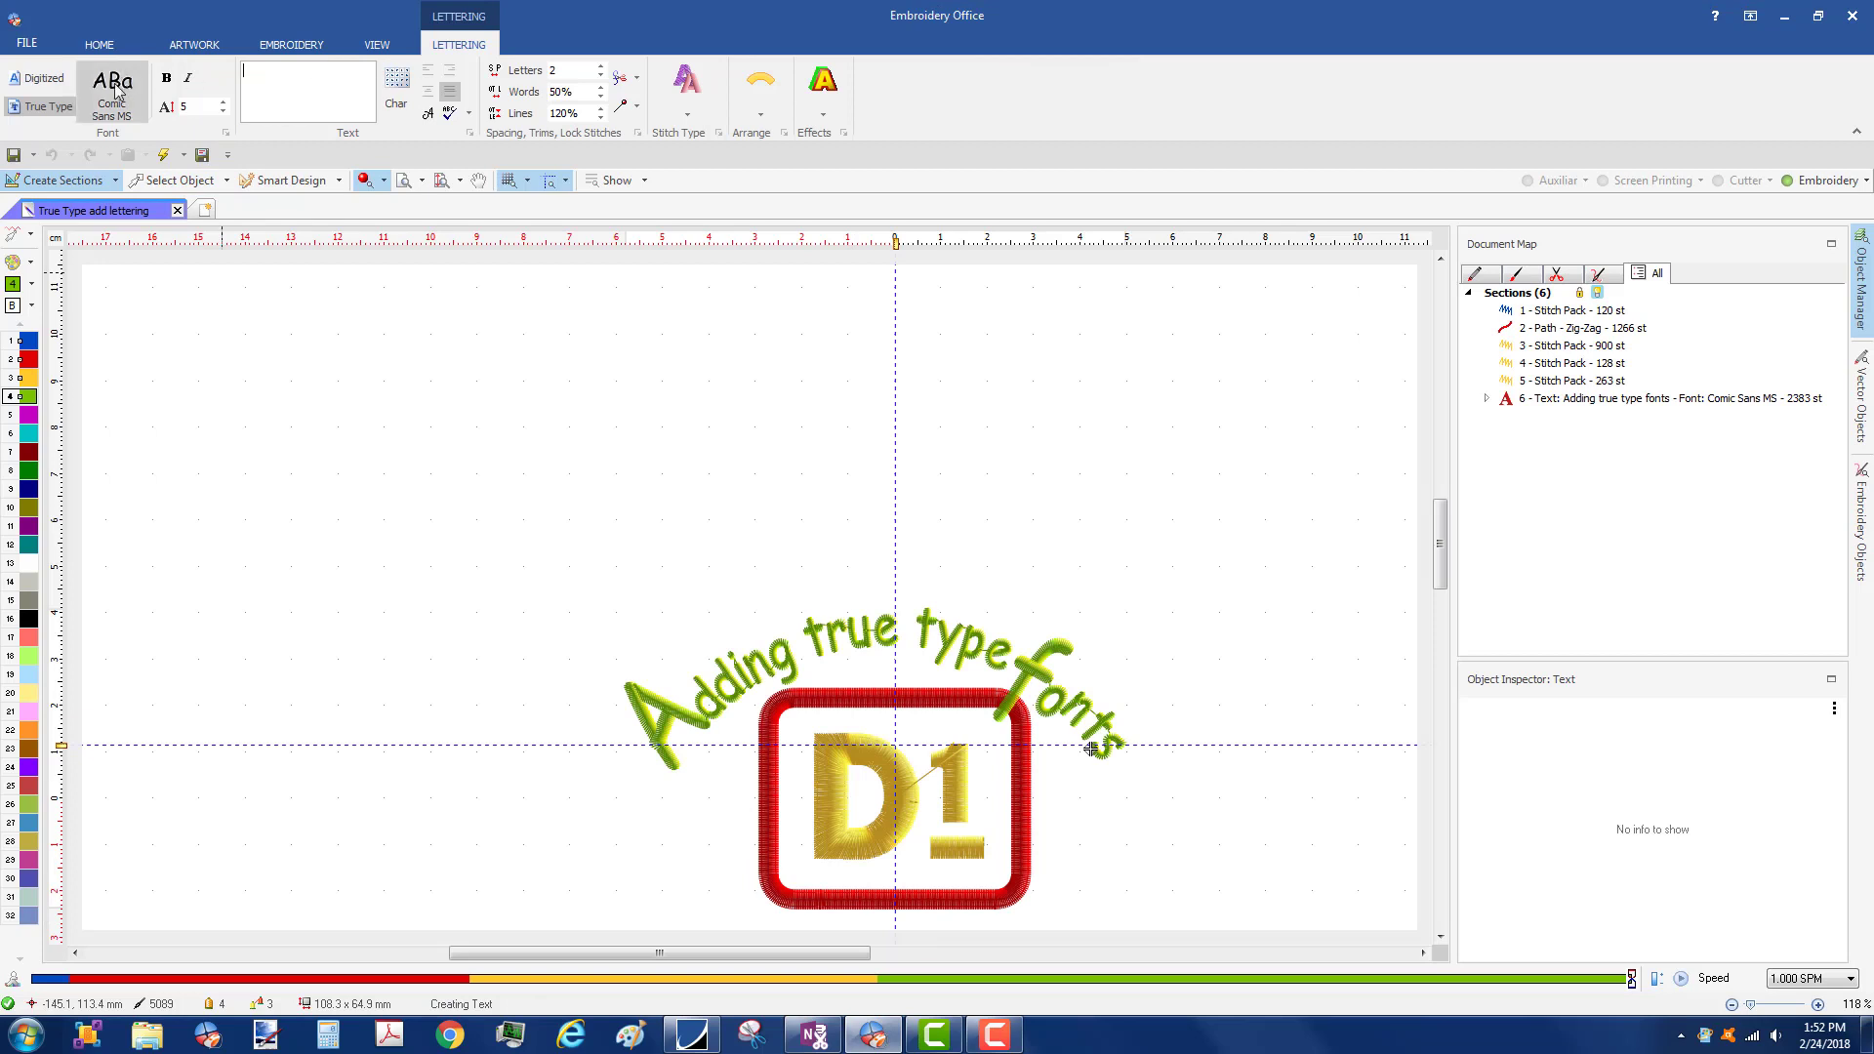
left_click(139, 115)
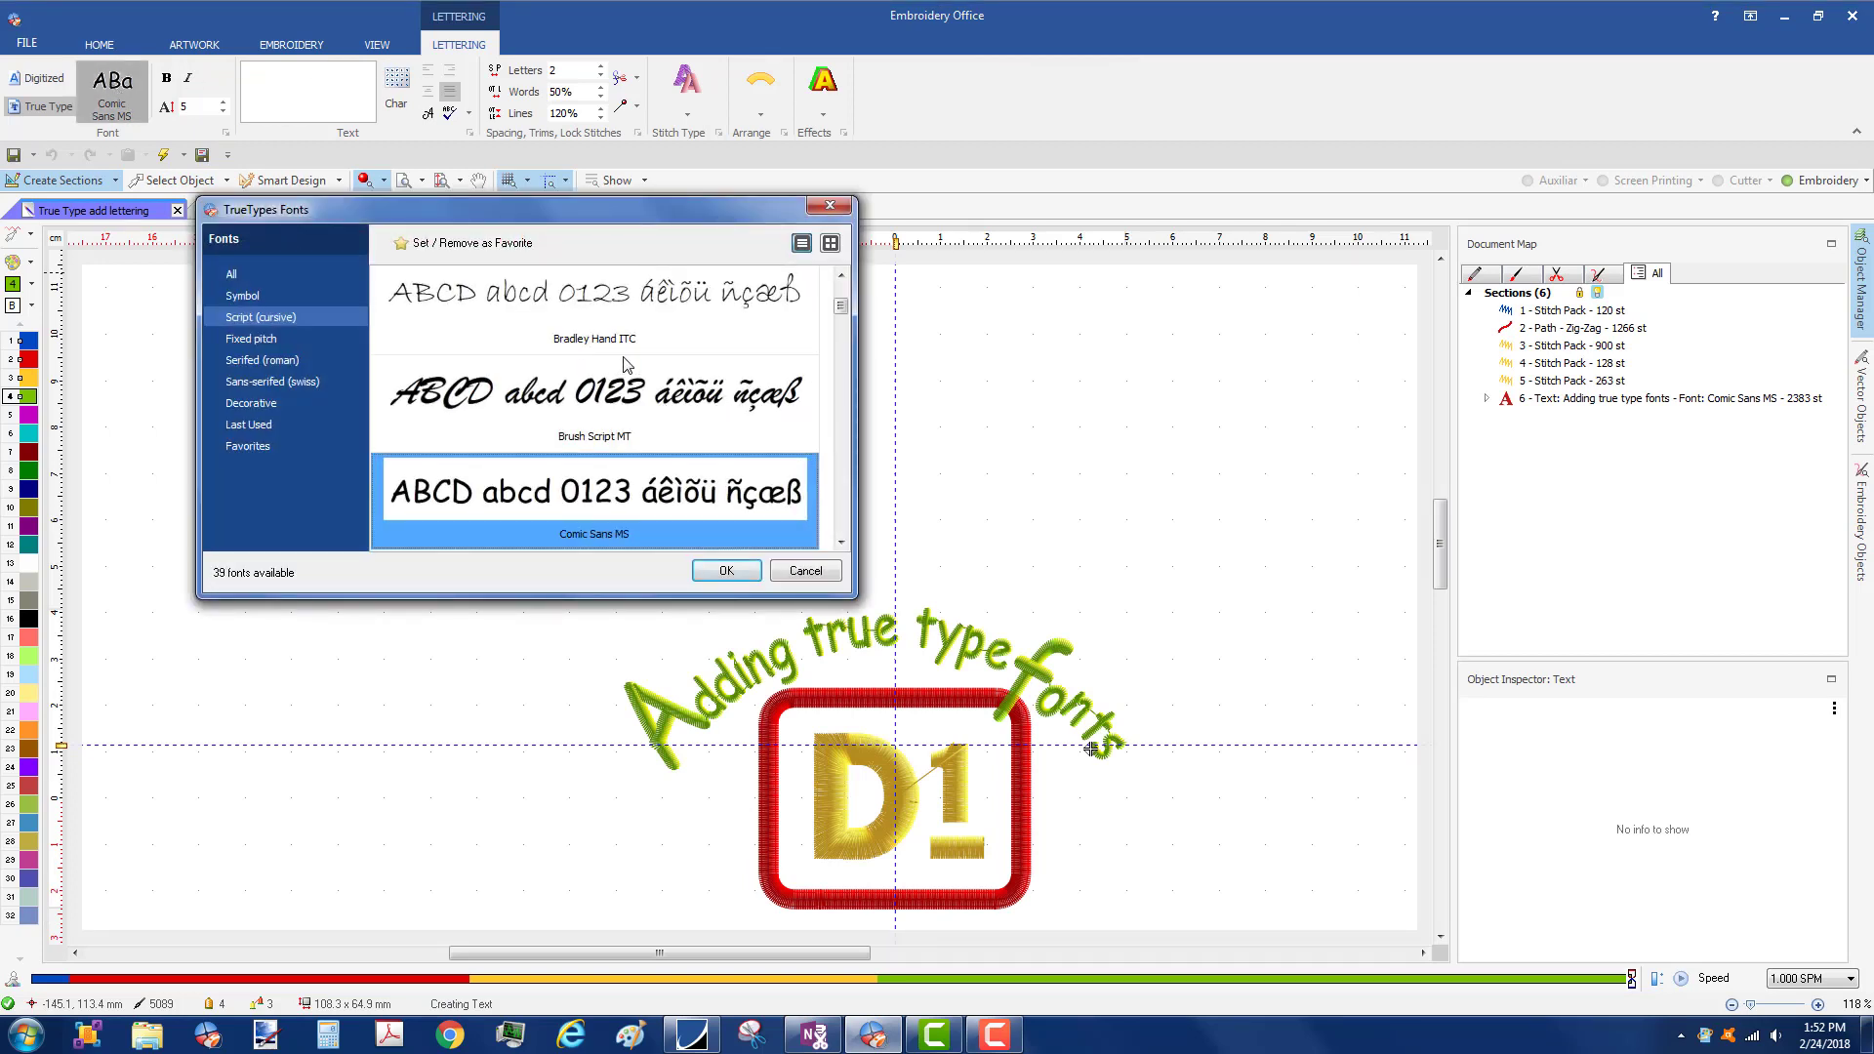
left_click(232, 275)
scroll(595, 409, "down", 15)
left_click(841, 276)
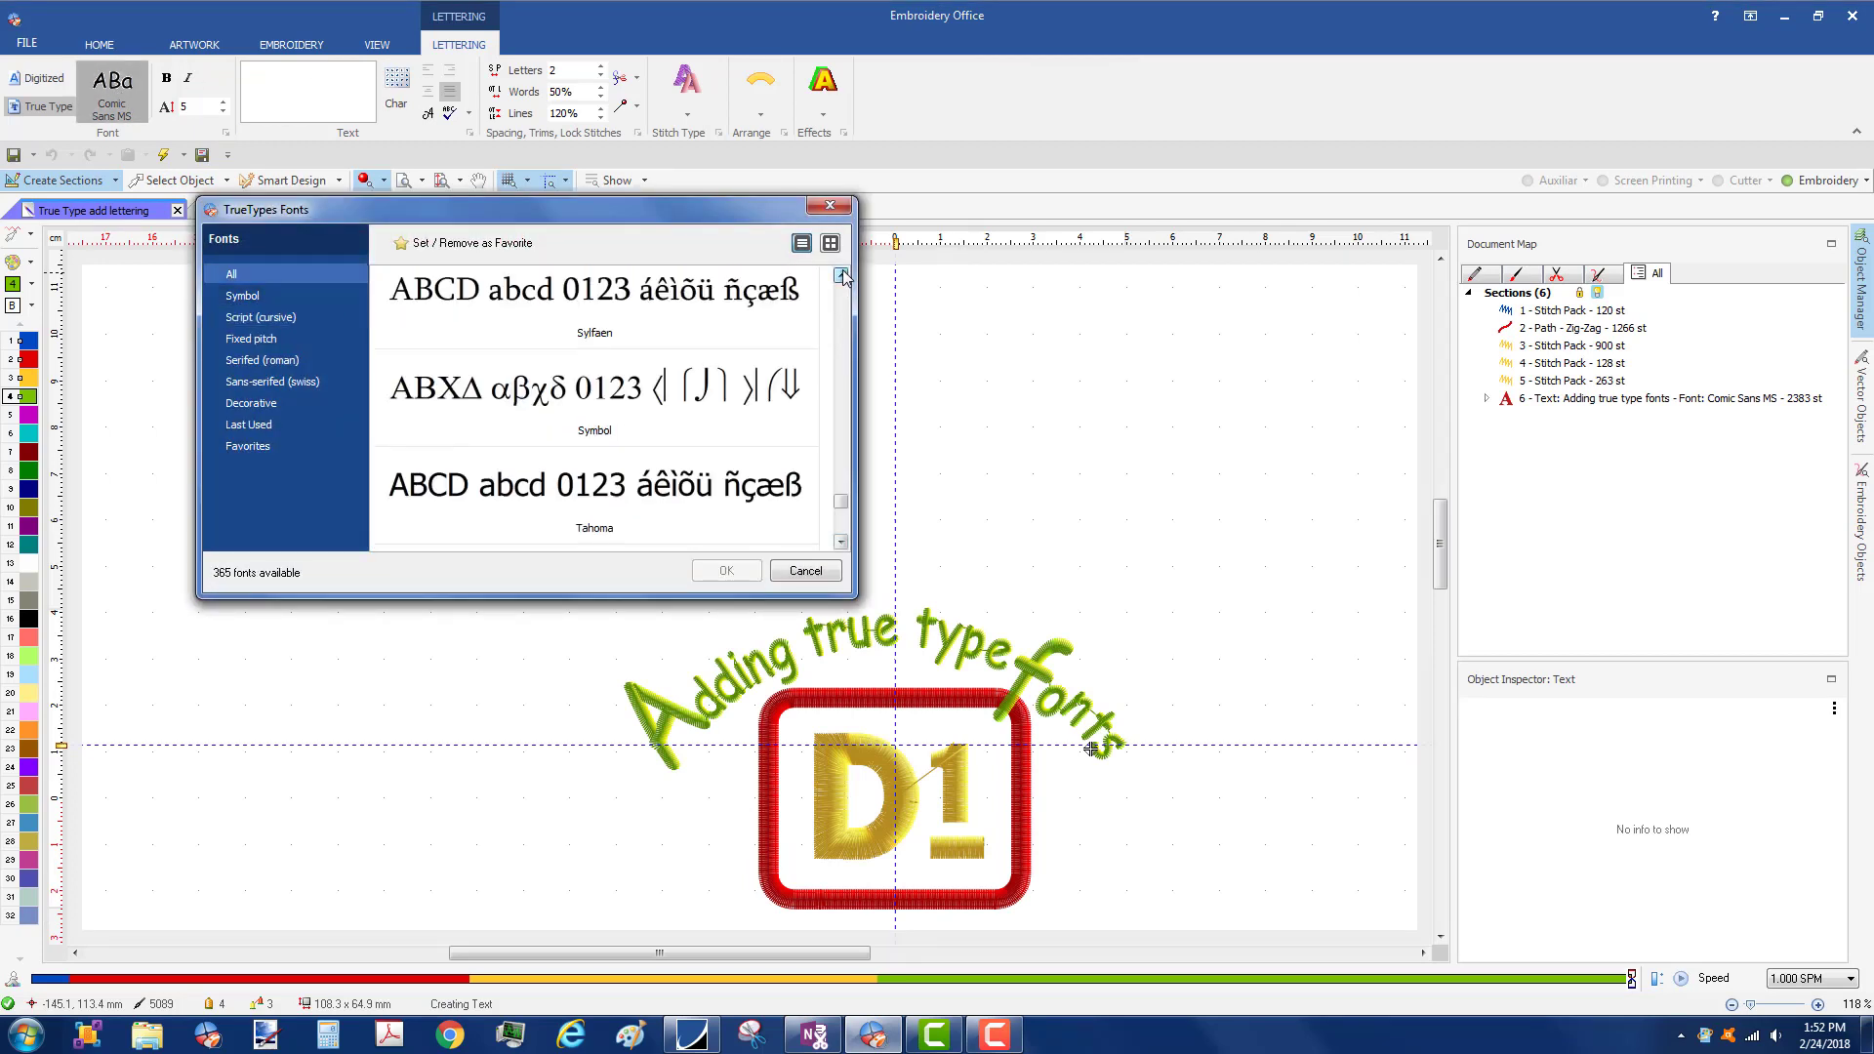
left_click(842, 275)
left_click(841, 275)
left_click(579, 346)
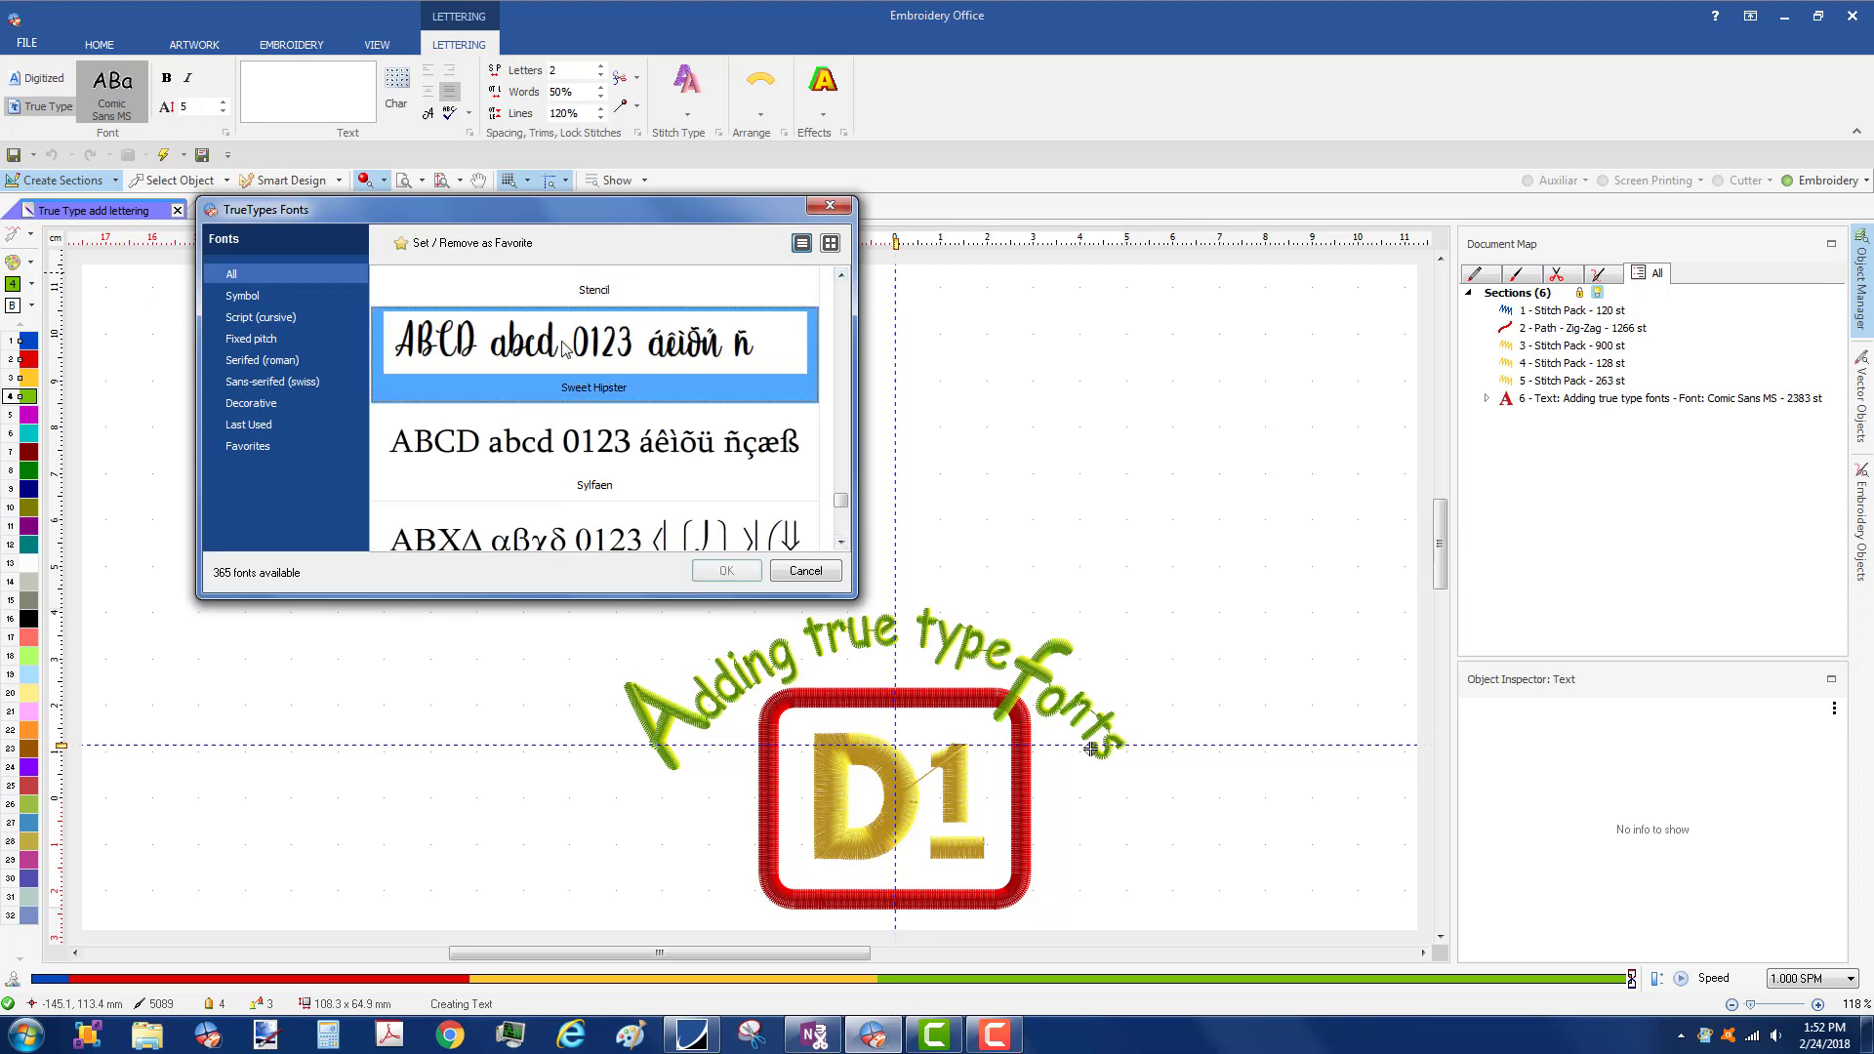
left_click(727, 571)
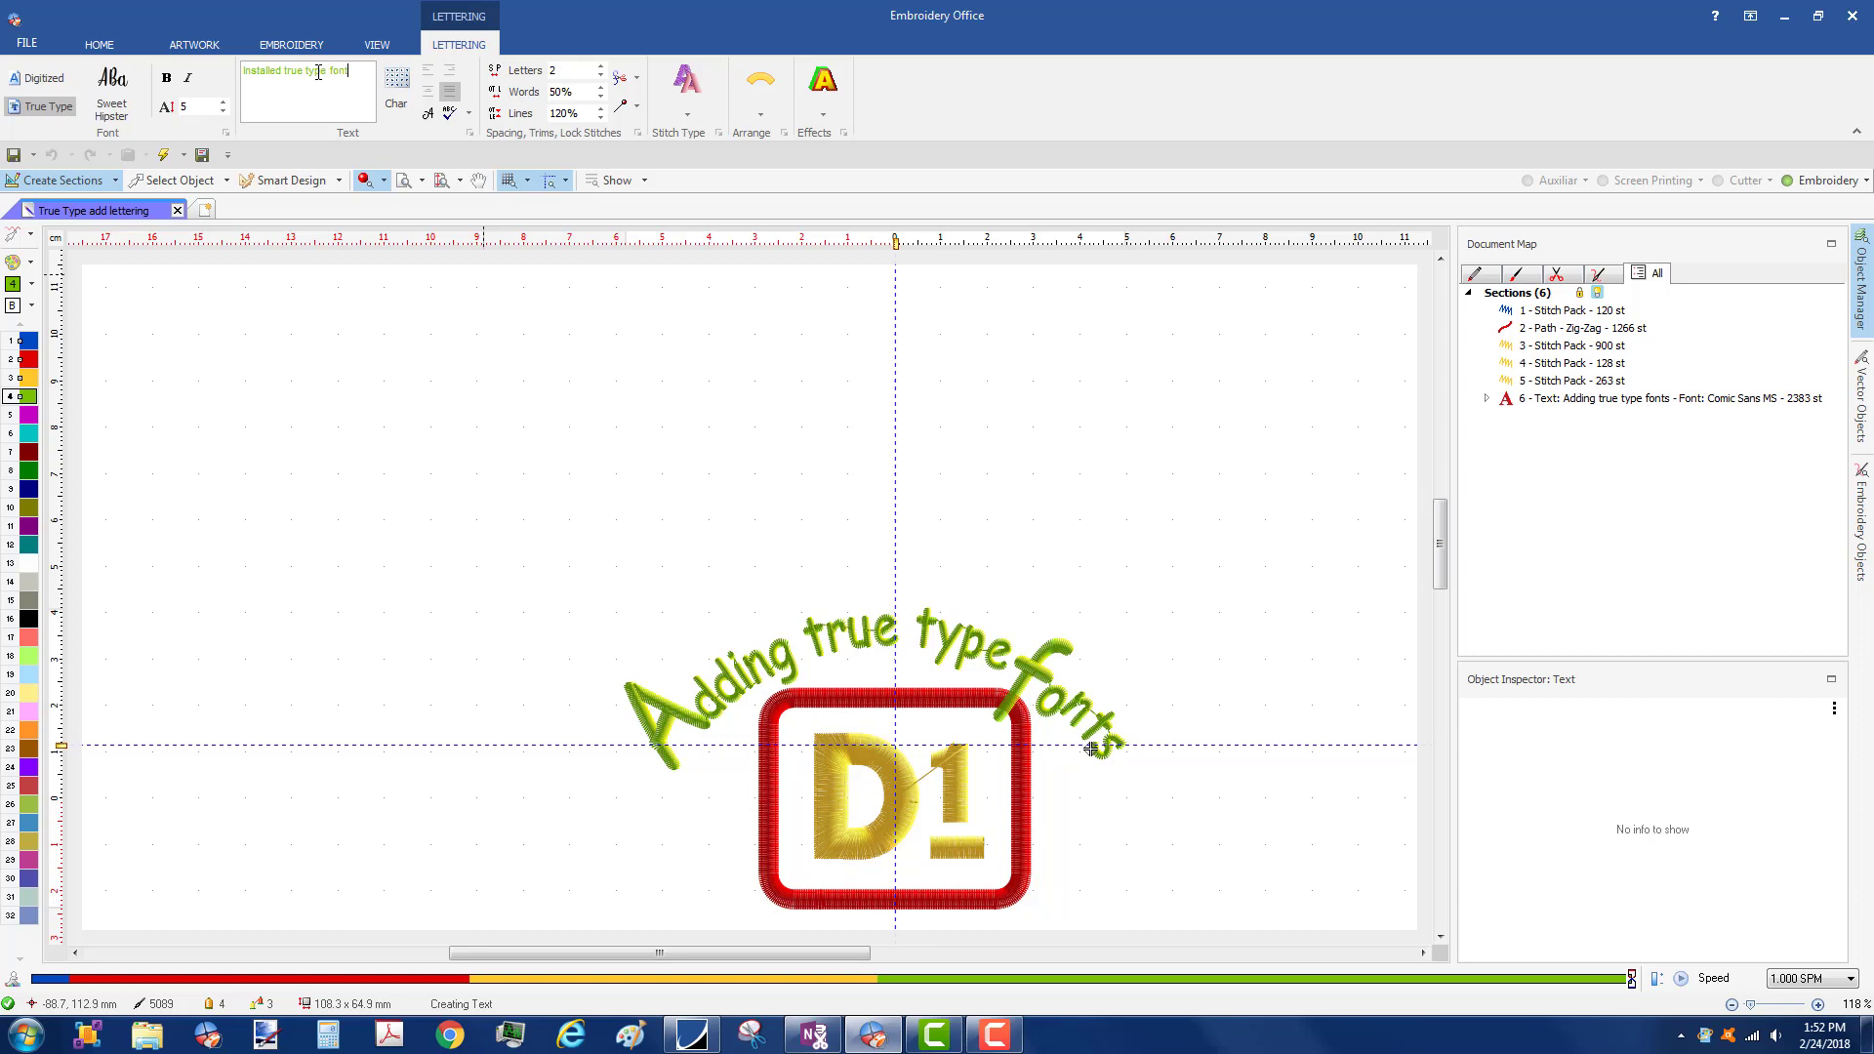
- Enter the lettering "Installed true type font to use" and place it above the arched text
type("use")
key("Return")
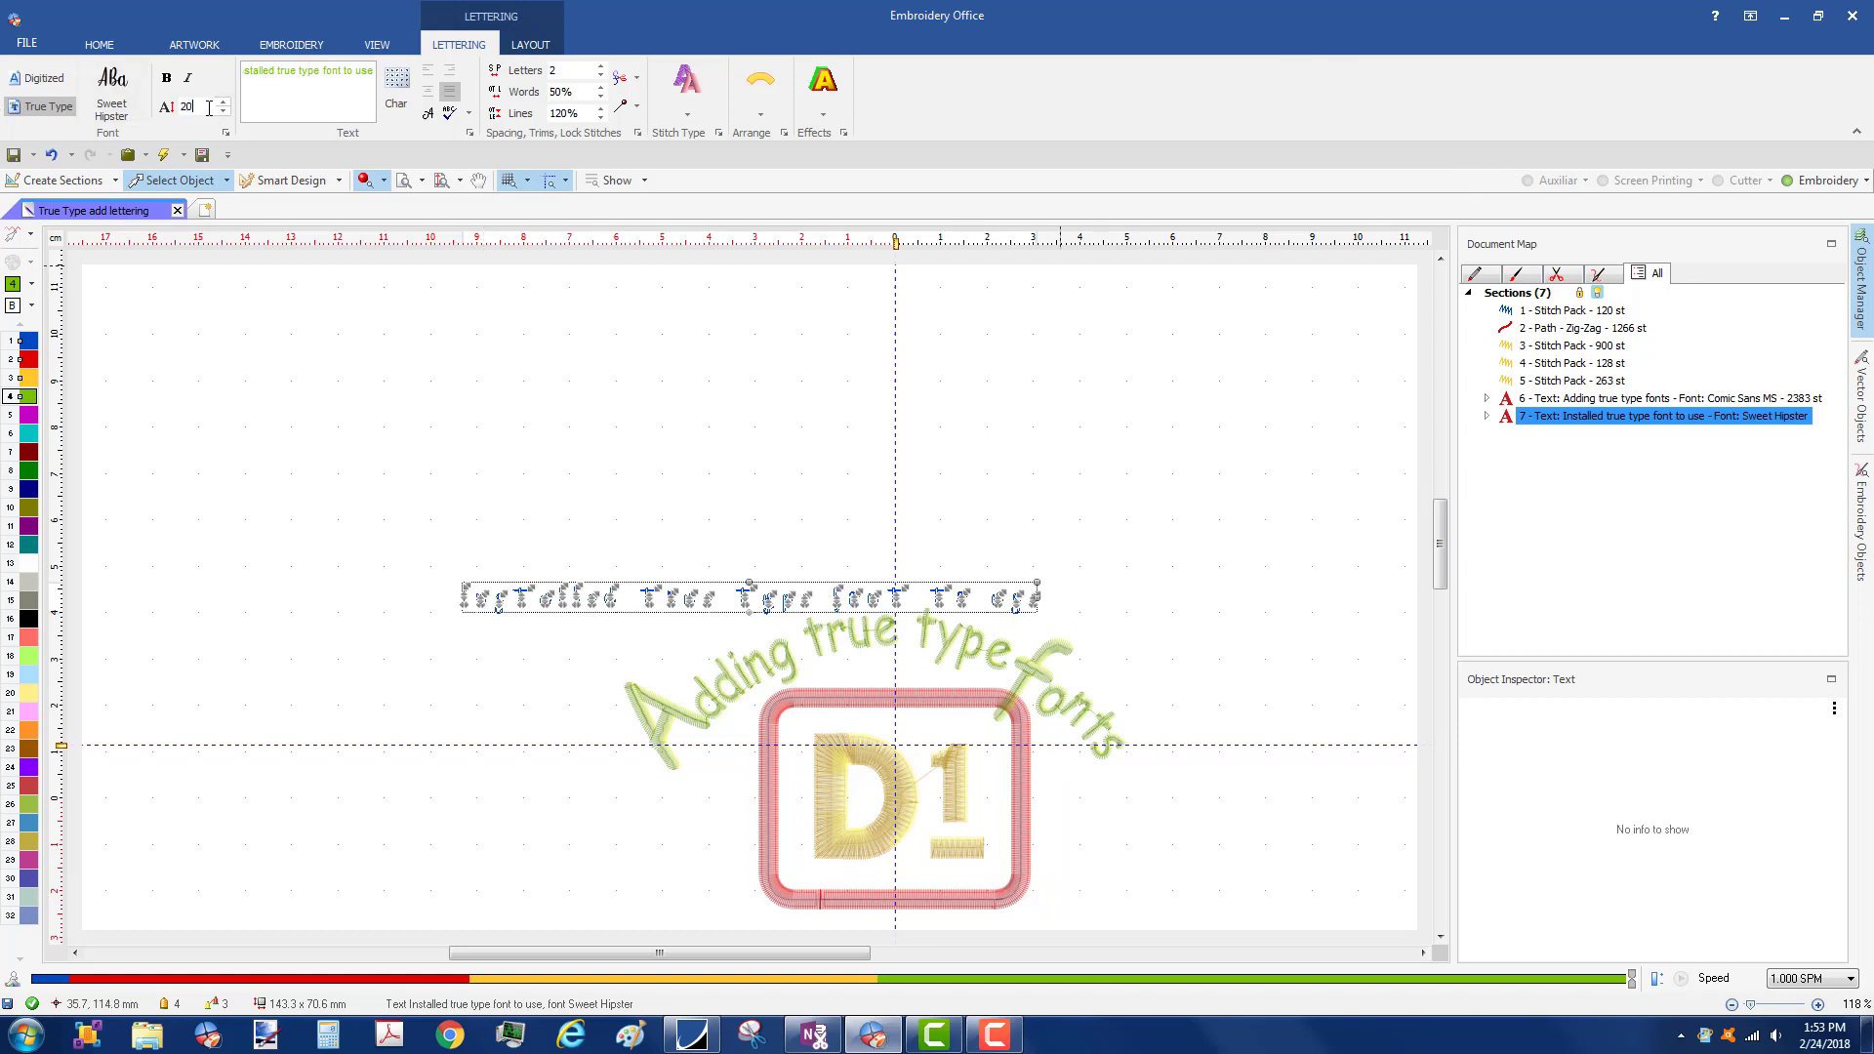
- Set the Sweet Hipster lettering's height to 20, accept the layout reset, and move it higher above the arched text
key("Return")
left_click(1012, 549)
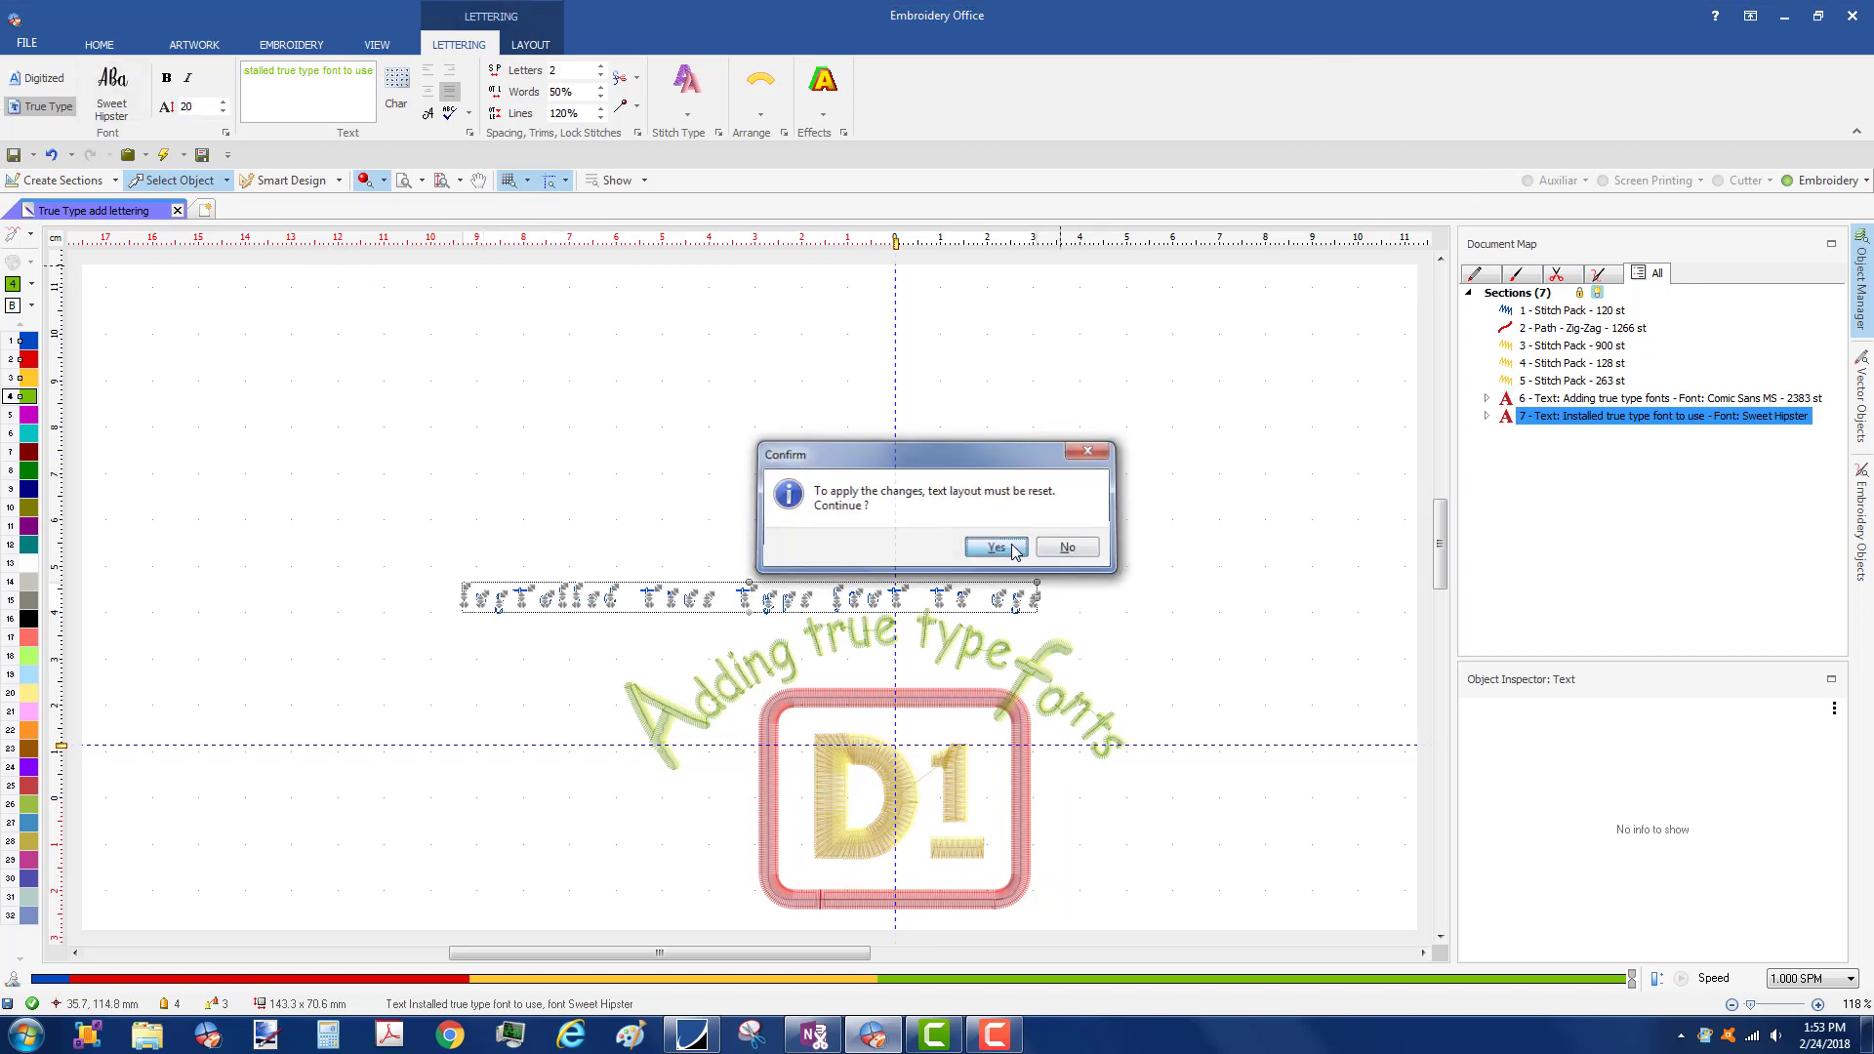
left_click_drag(689, 548, 799, 344)
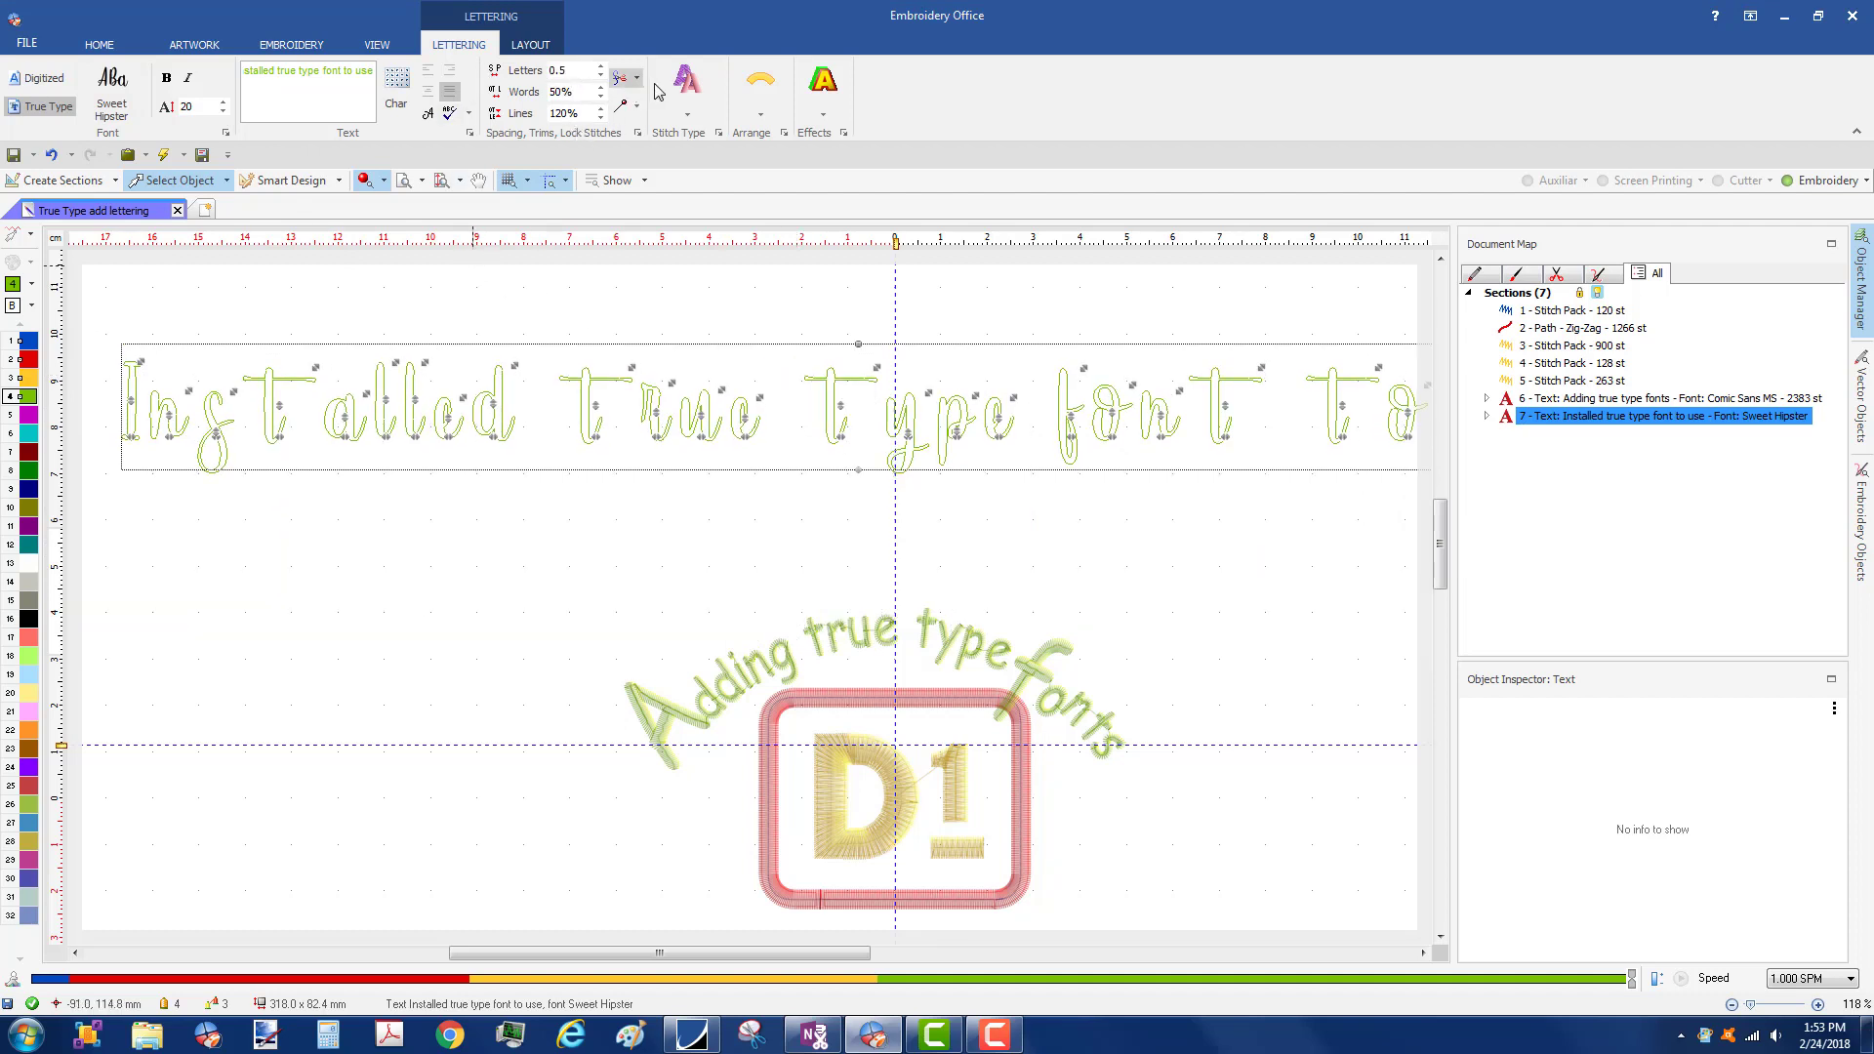
- Apply a letter spacing of 0.5 with the layout reset and change the lettering's arrangement to Rotate
left_click(687, 95)
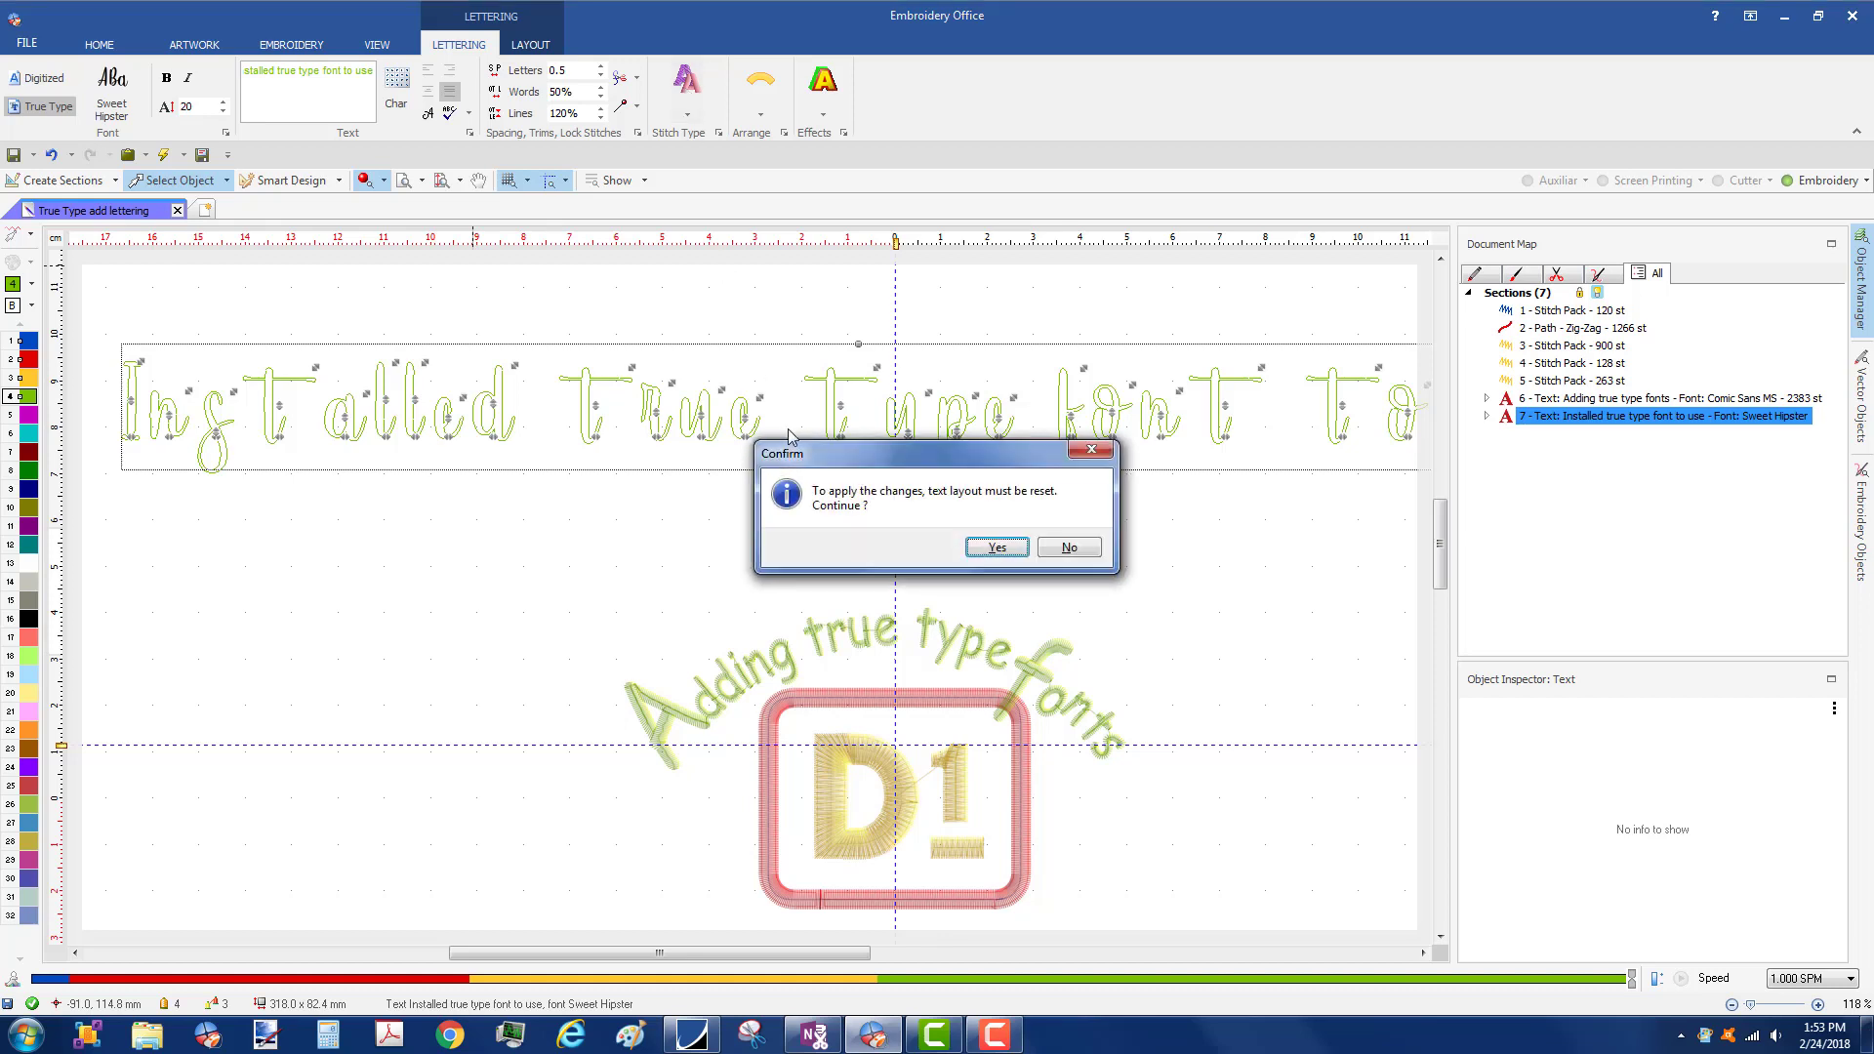
left_click(997, 547)
left_click(760, 97)
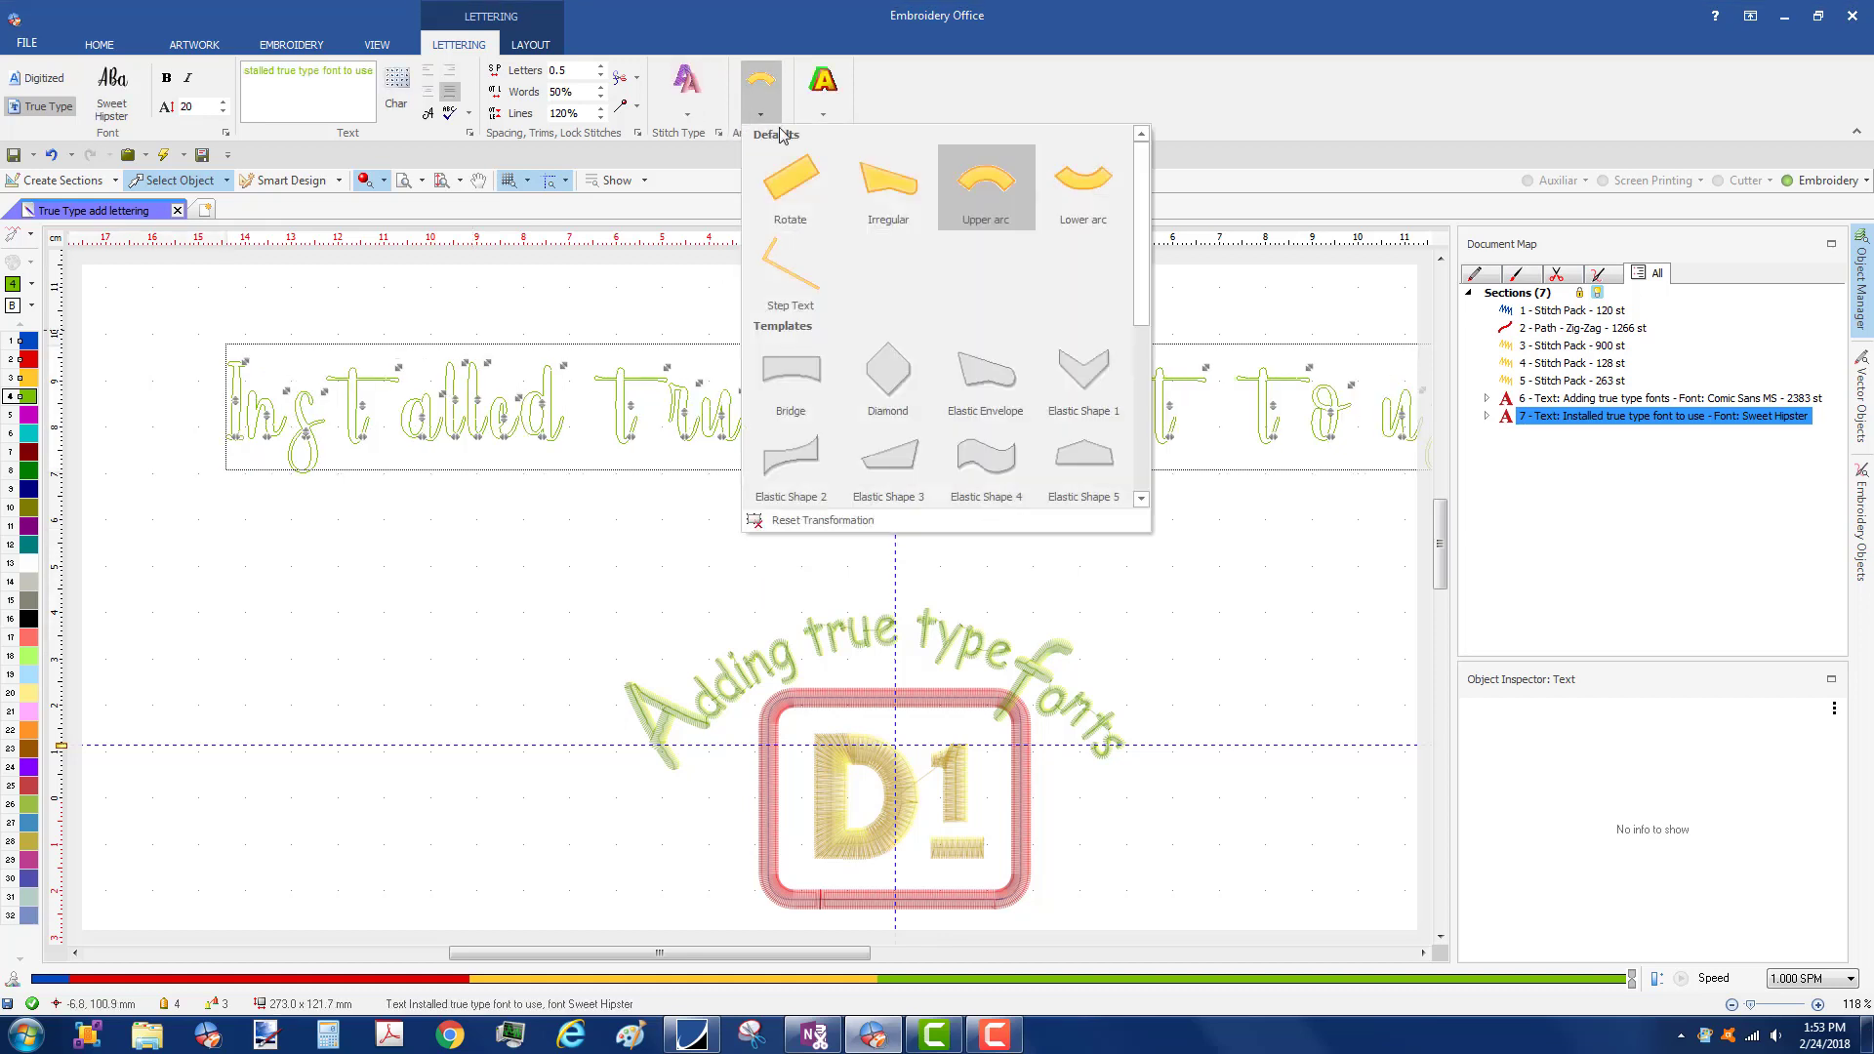
left_click(791, 177)
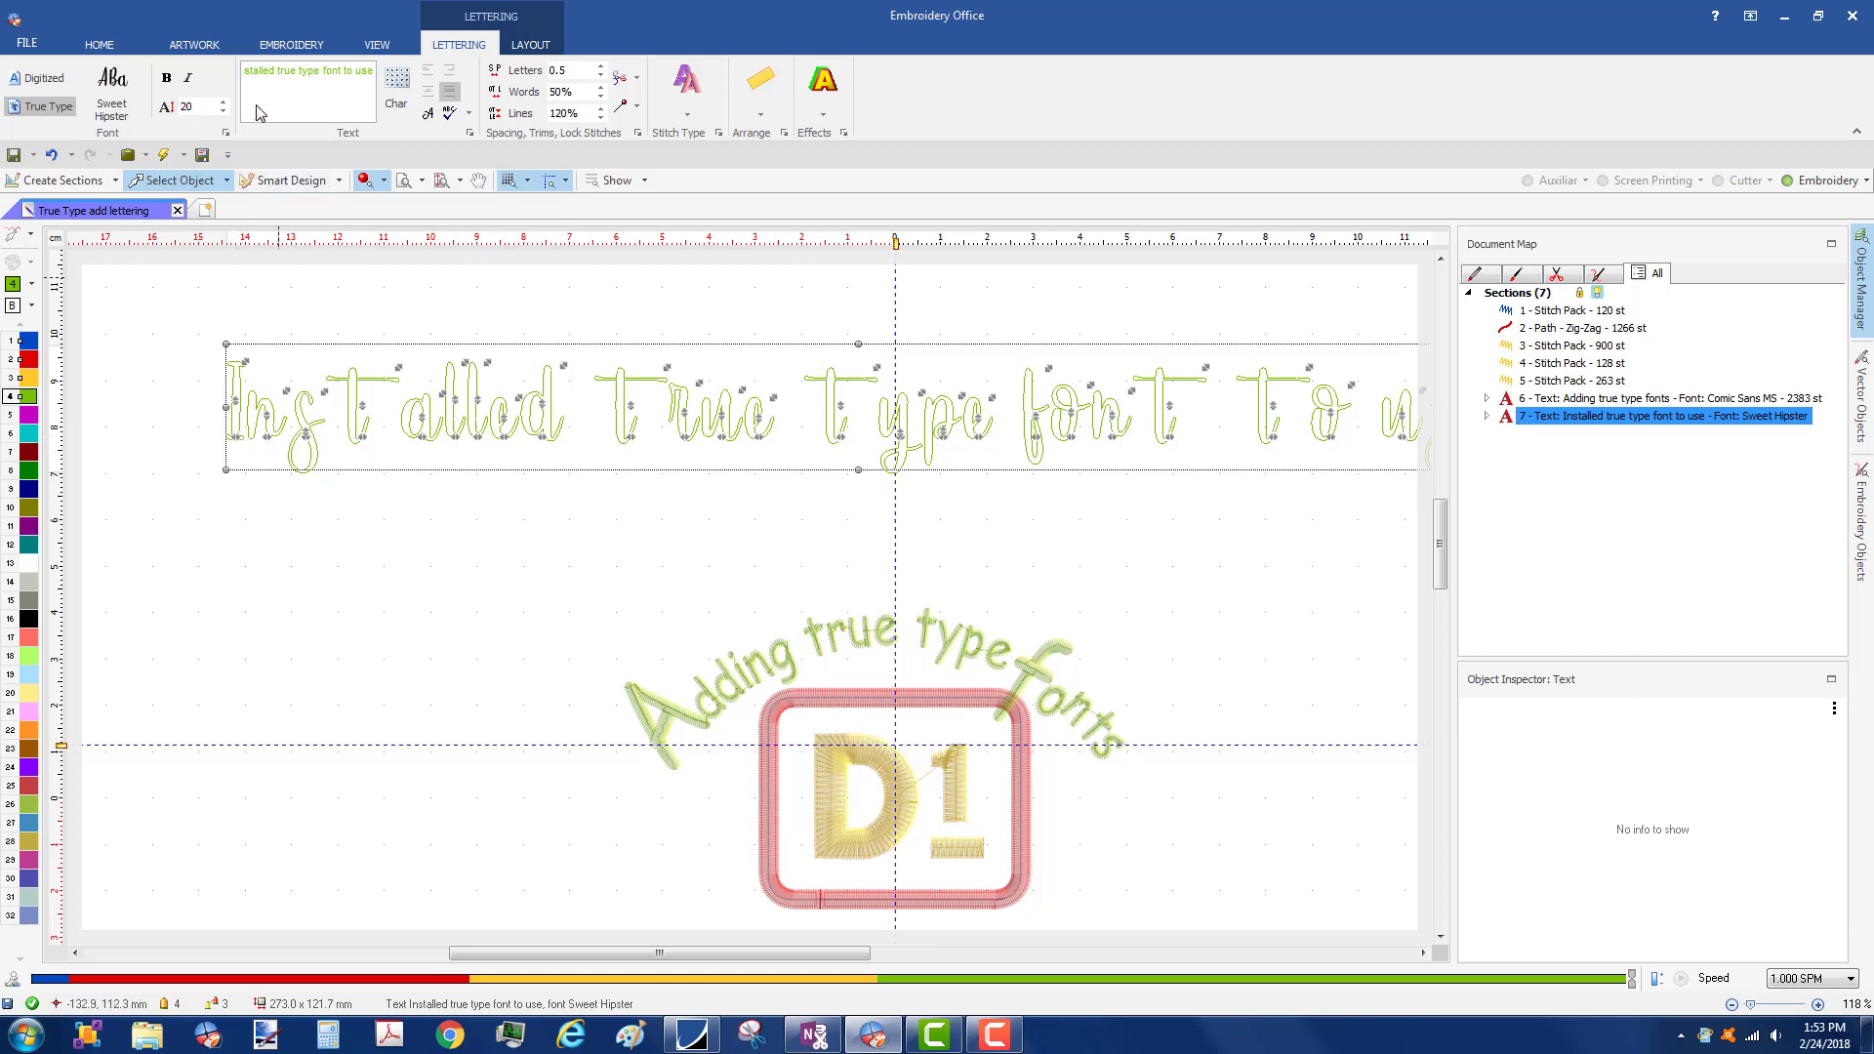
- Set the letter spacing of the Sweet Hipster lettering to 0
double_click(583, 69)
type("0")
key("Return")
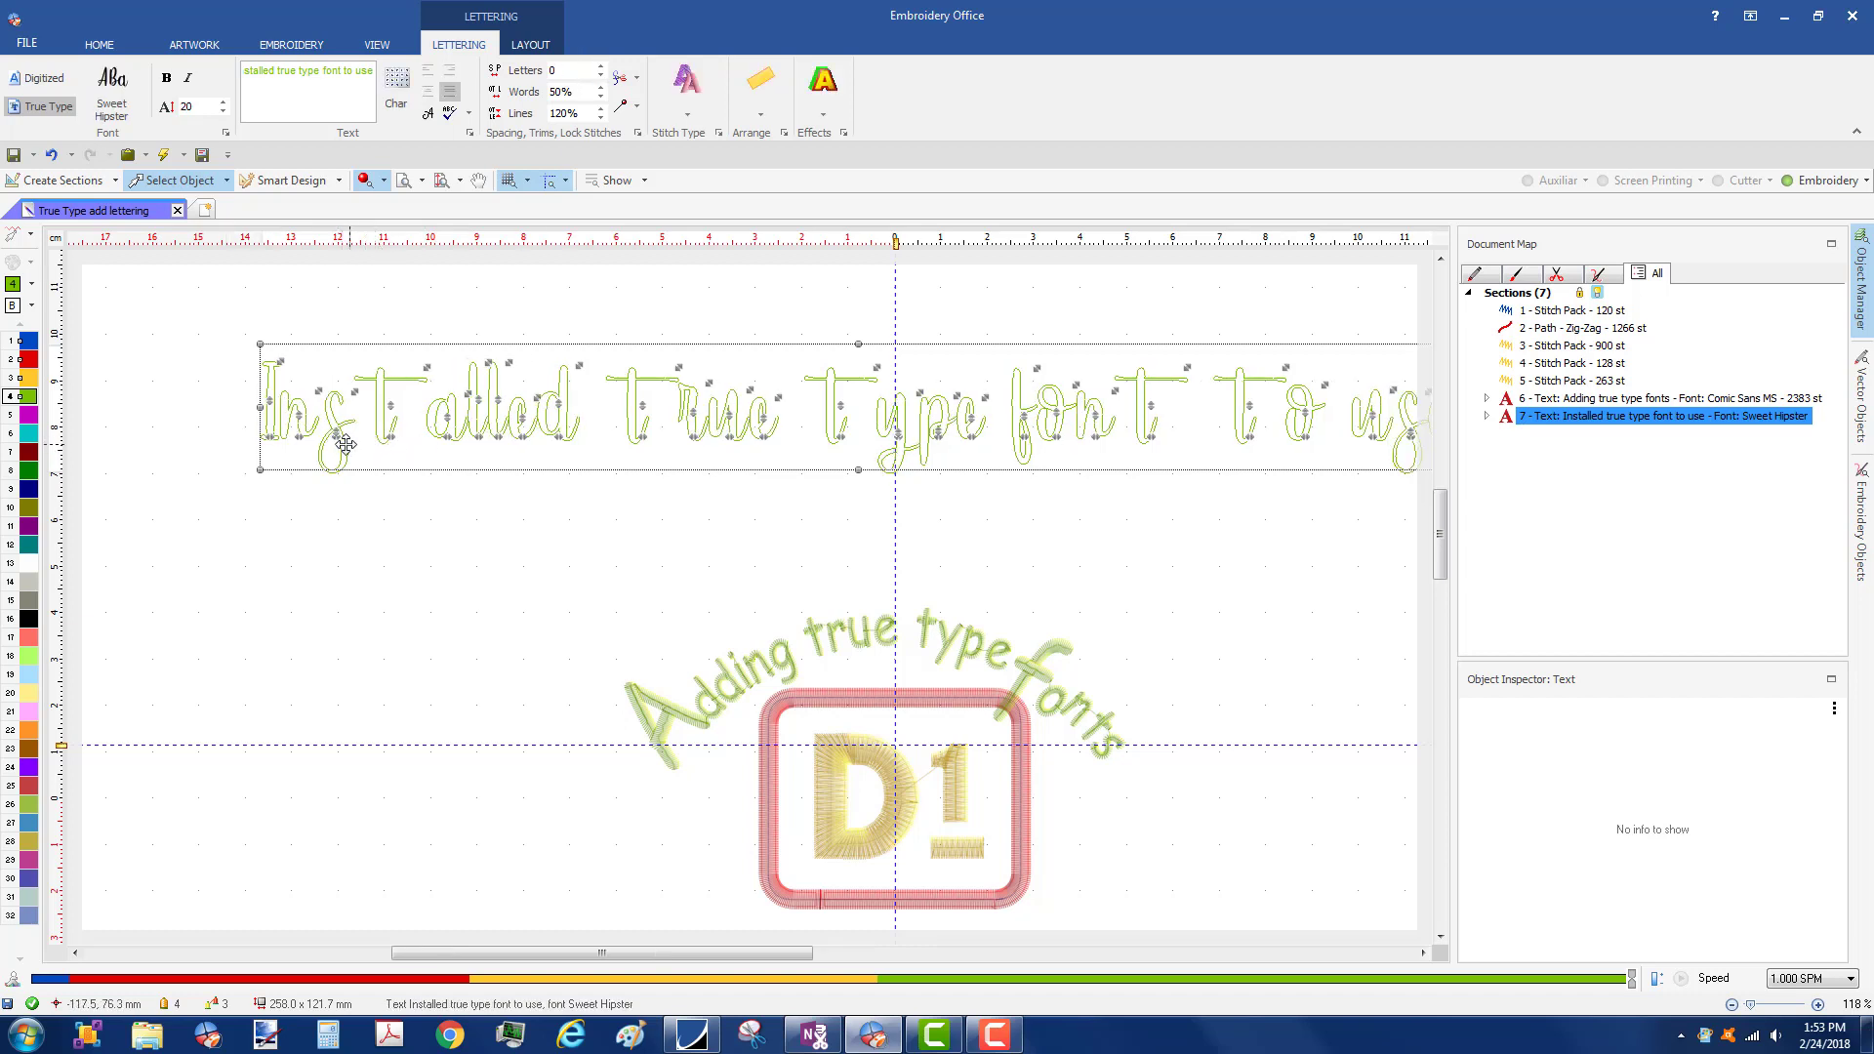
- Shift the letters s, t, a, l, l, e and d one by one so the word "Installed" joins up as connected script
scroll(346, 444, "up", 4)
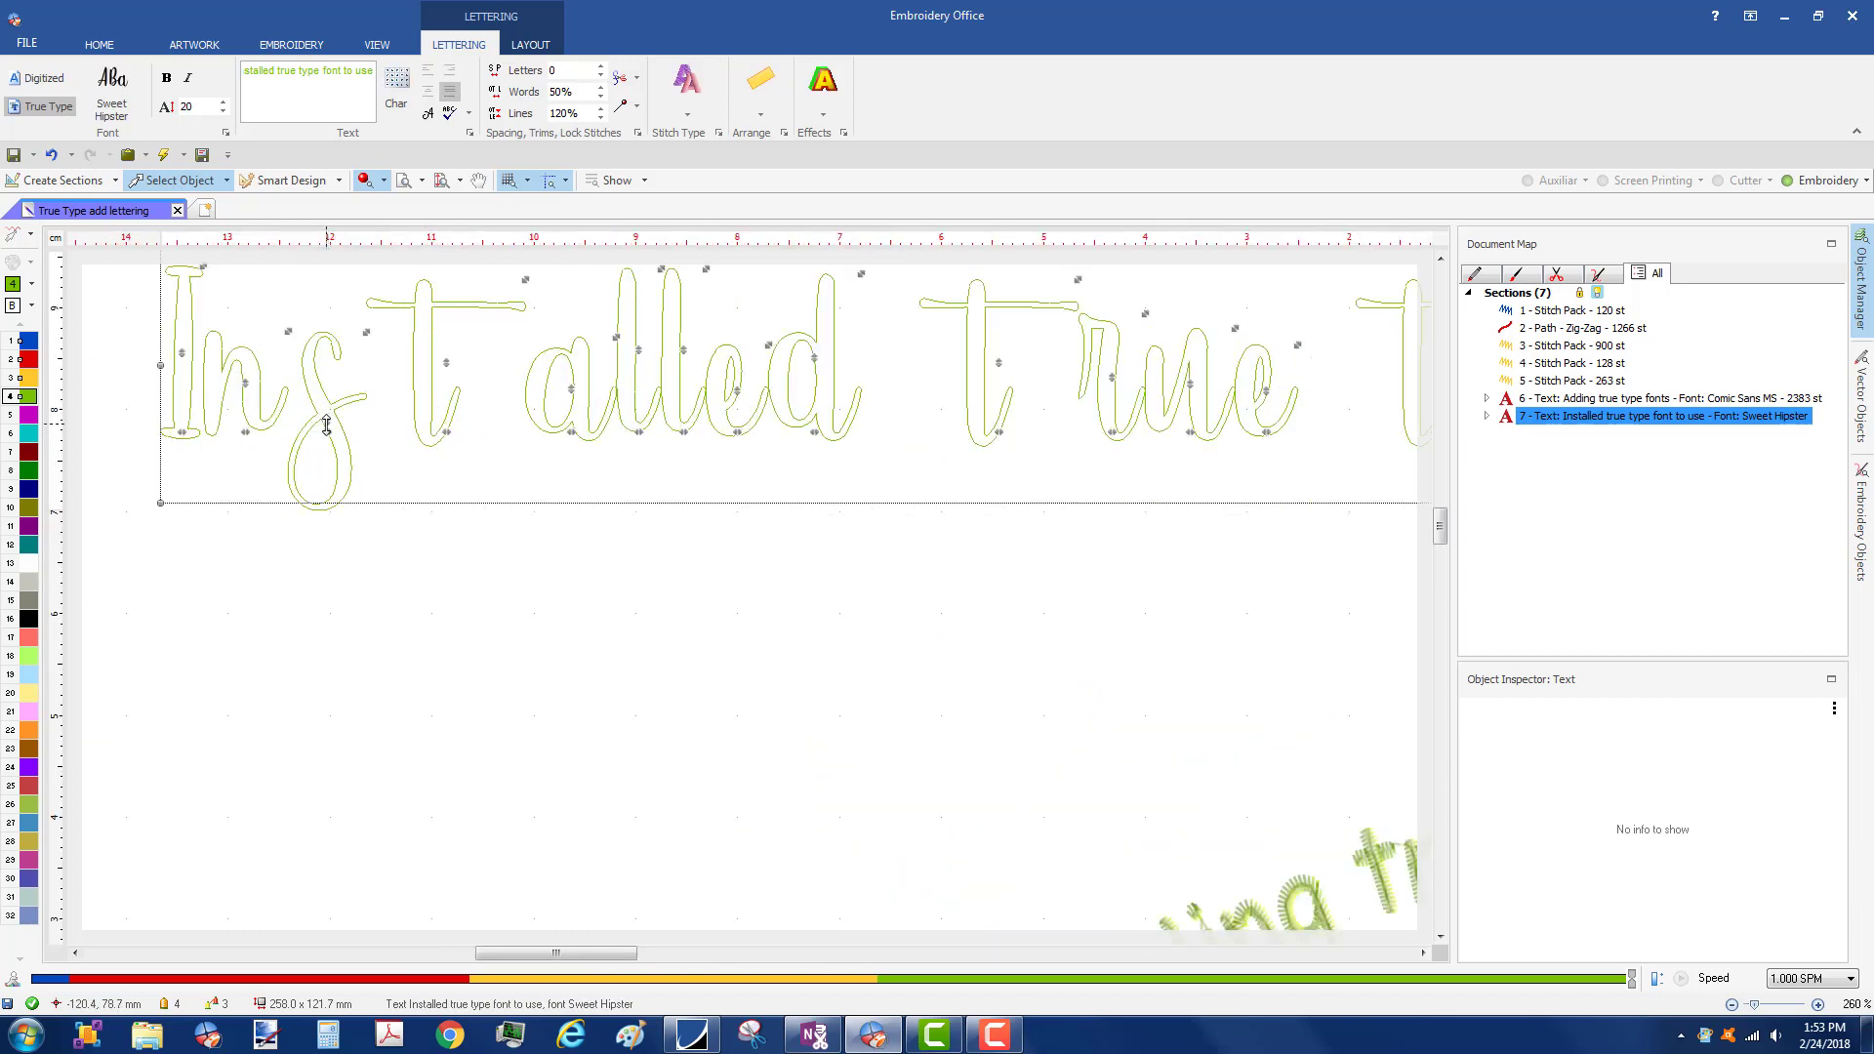
left_click_drag(326, 430, 304, 430)
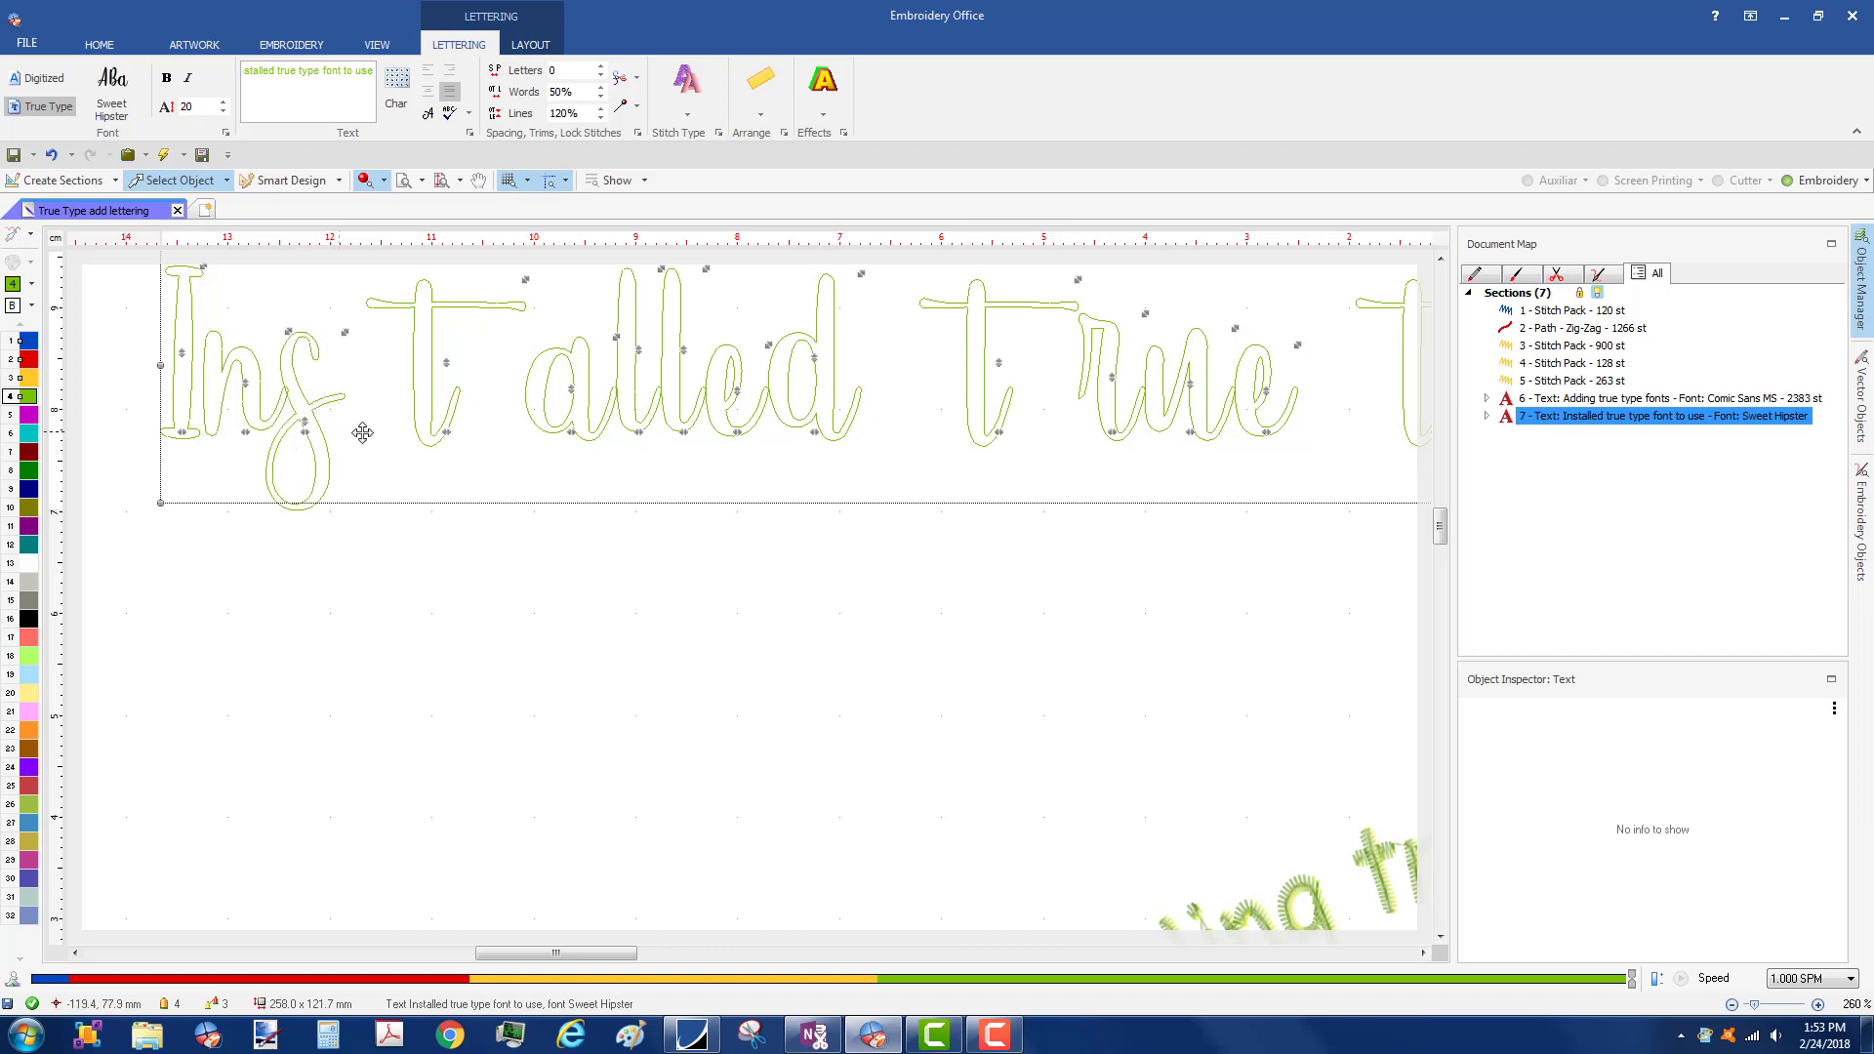
left_click_drag(449, 430, 376, 430)
left_click_drag(573, 433, 442, 431)
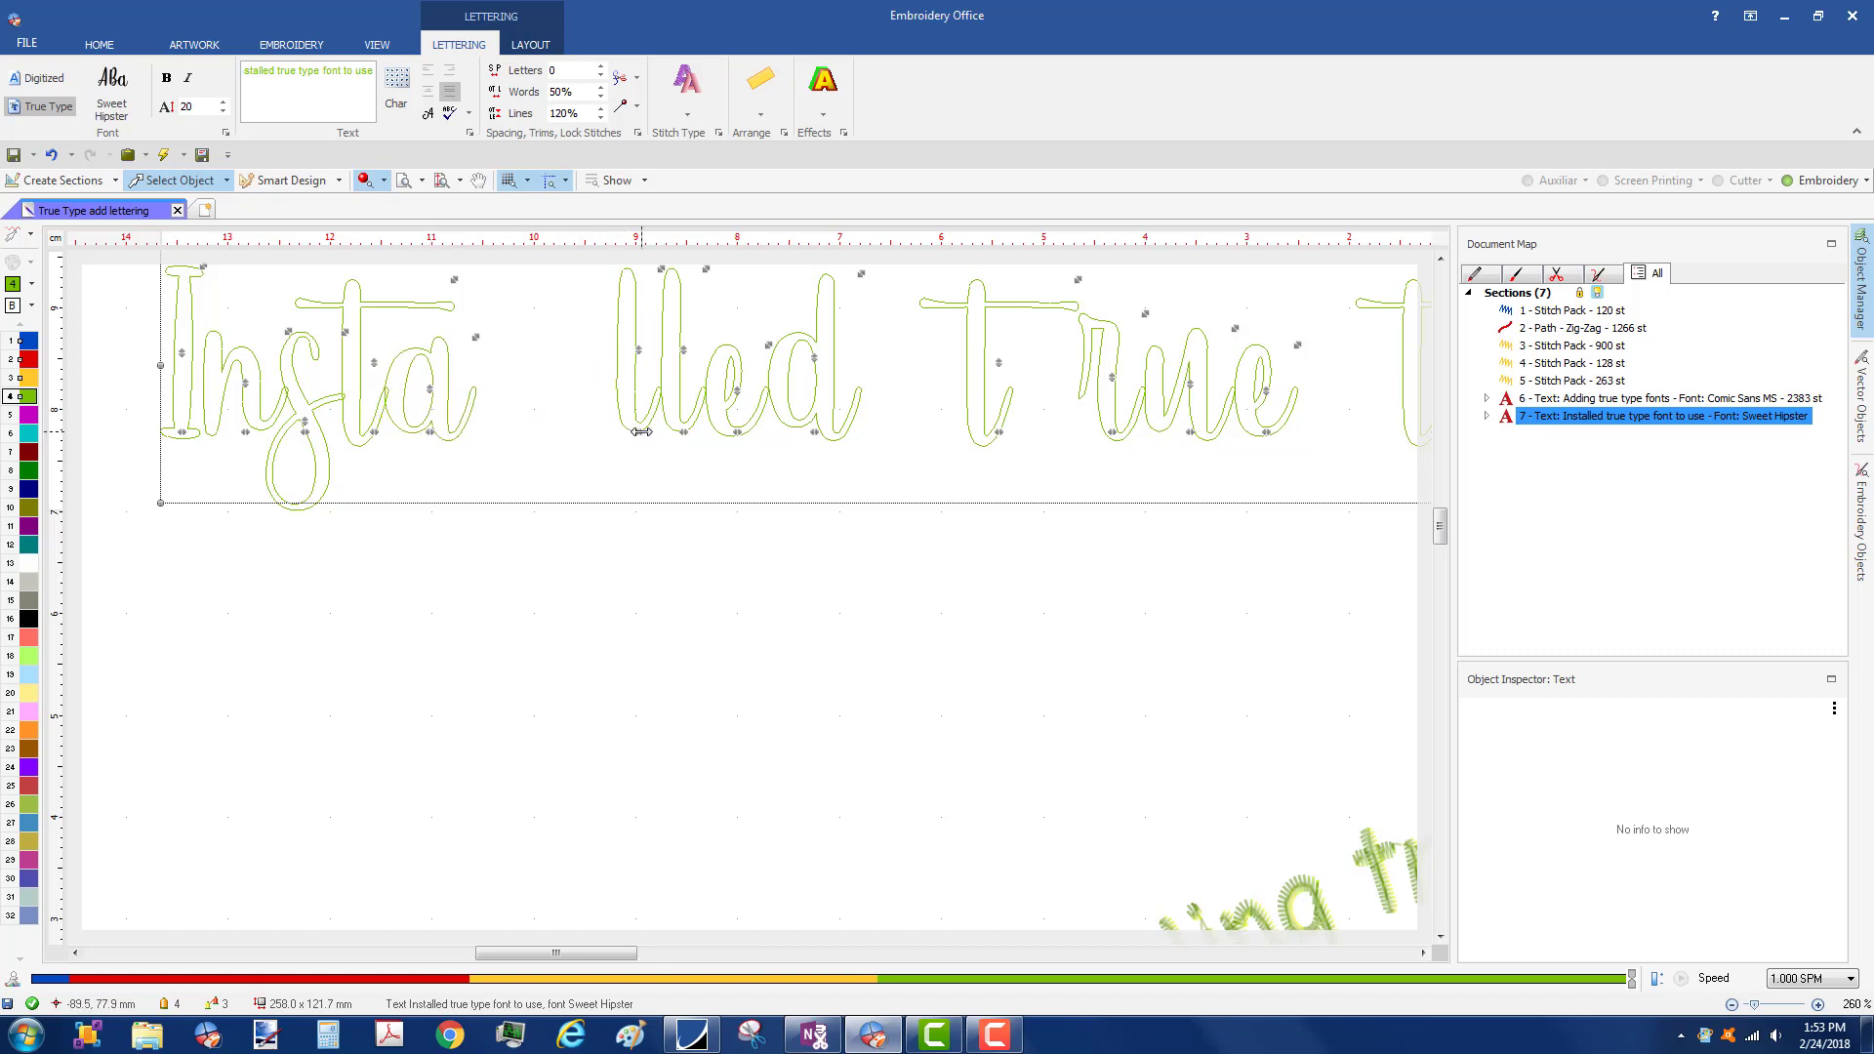
left_click_drag(576, 427, 496, 426)
left_click_drag(630, 430, 538, 427)
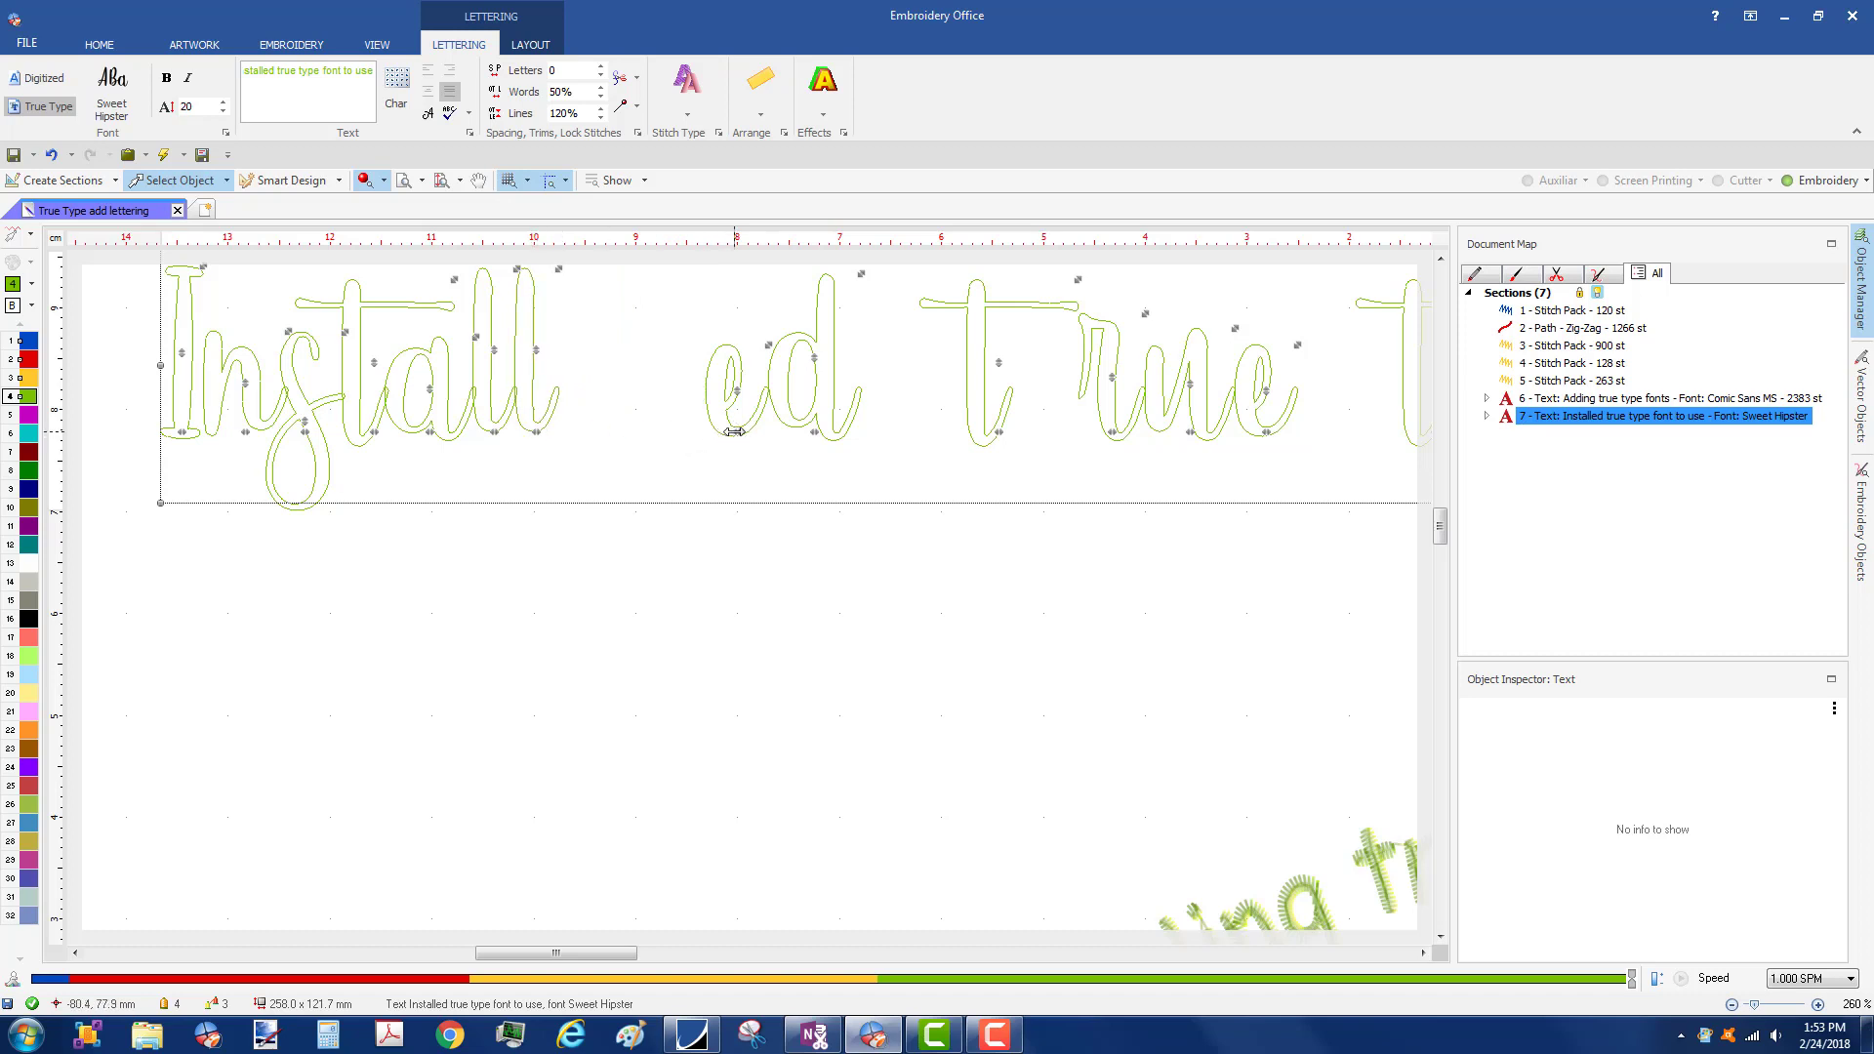
left_click_drag(735, 430, 585, 430)
left_click_drag(818, 432, 661, 432)
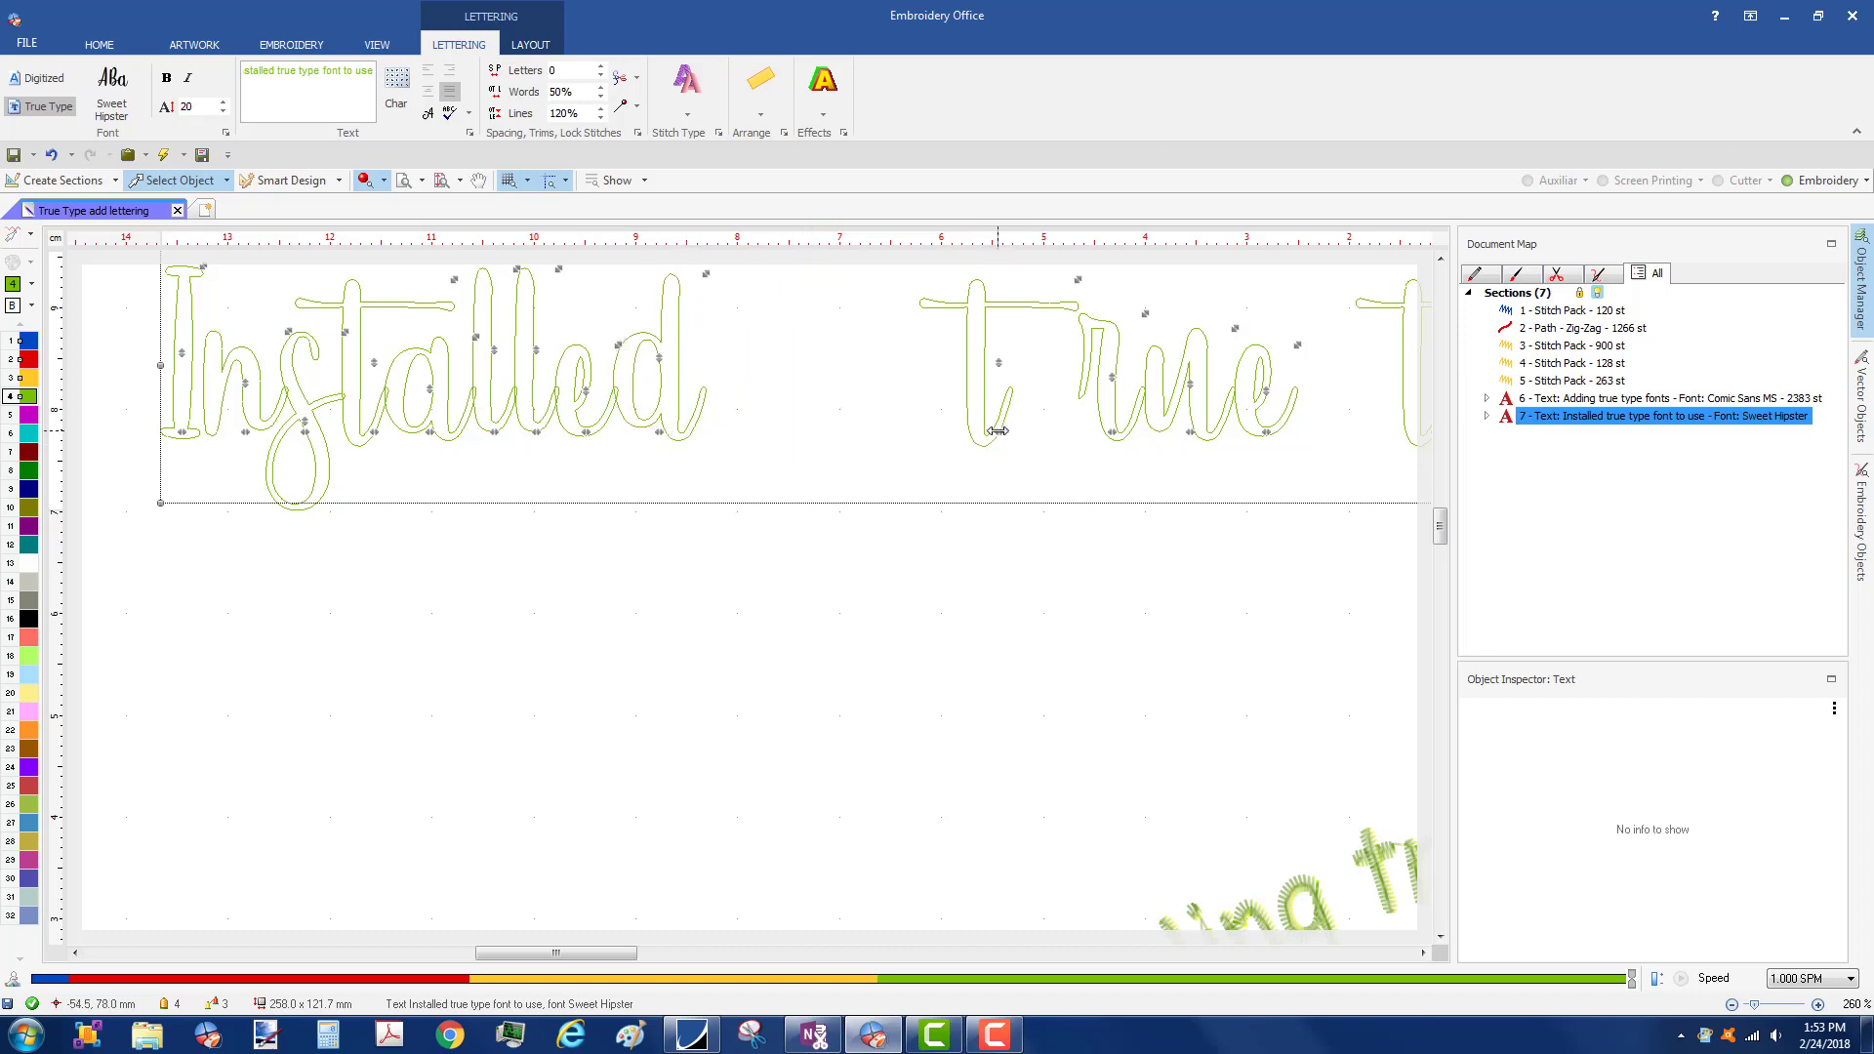
- Move the letters of "true" closer to "Installed" and tighten them so they connect
left_click_drag(997, 430, 850, 432)
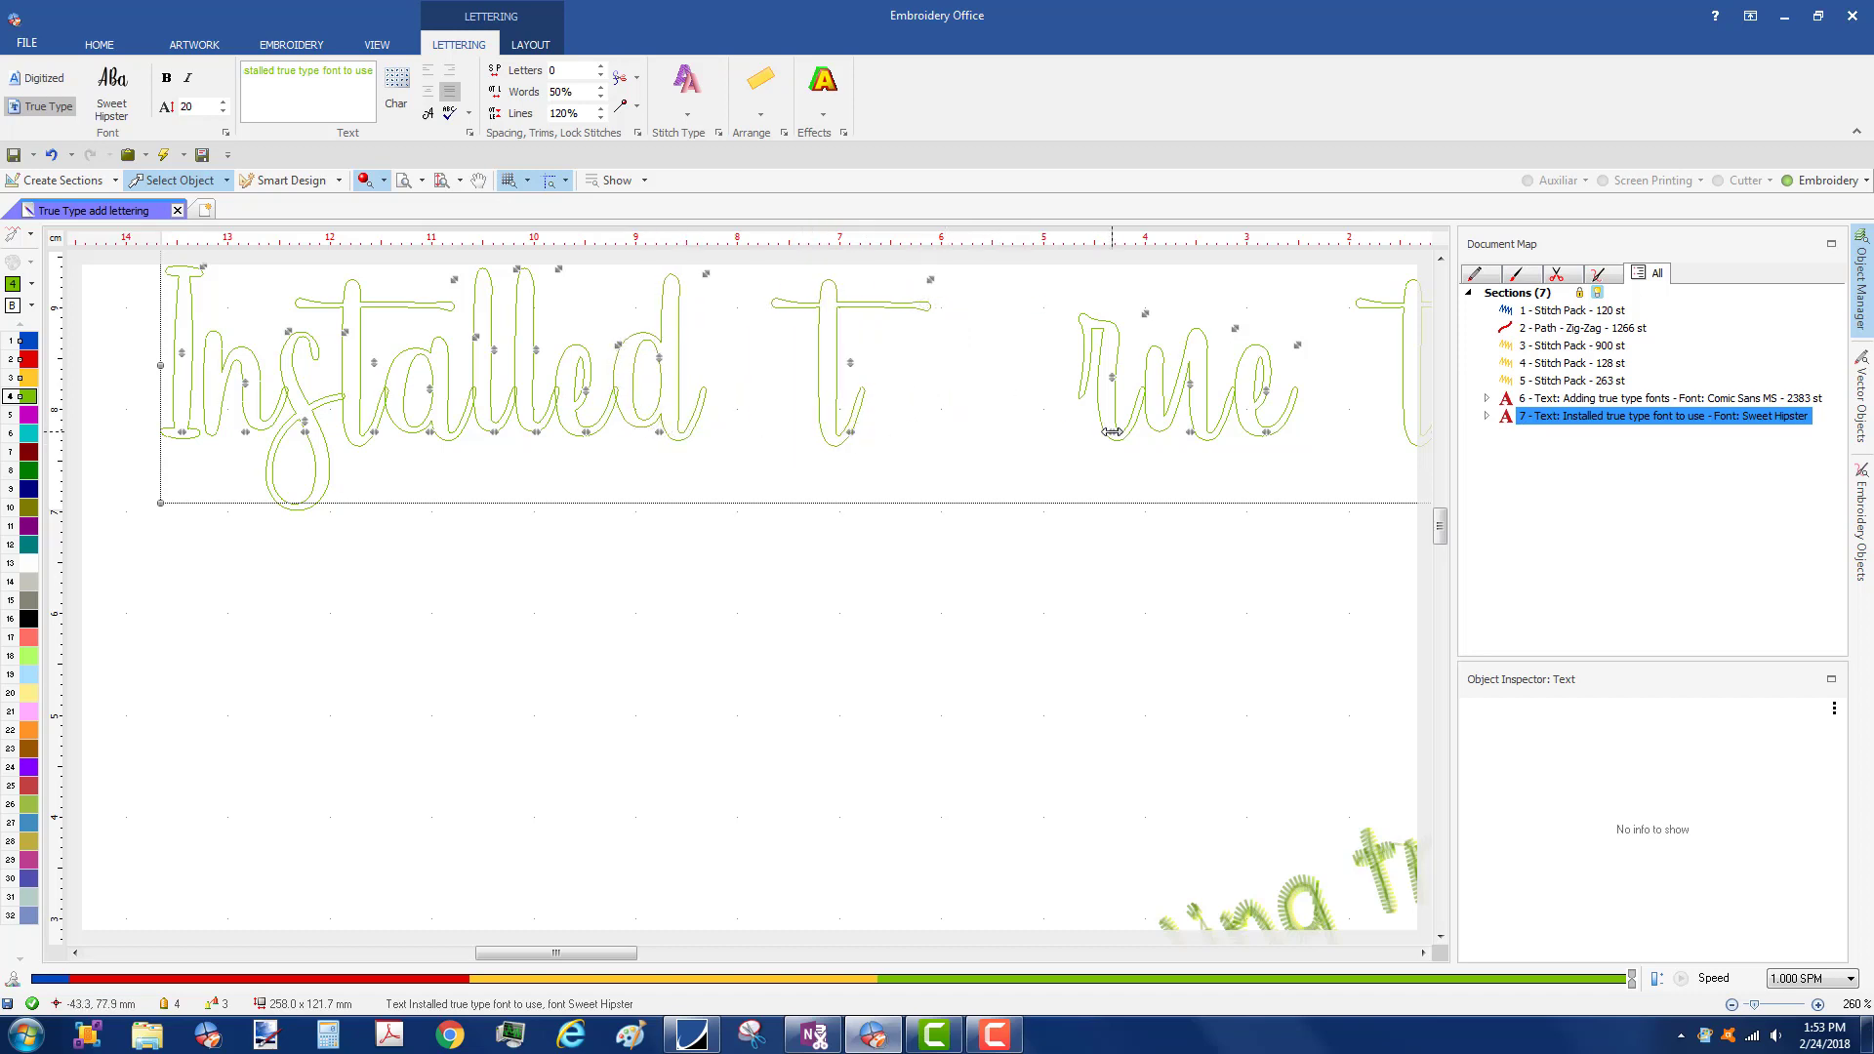
left_click_drag(1113, 431, 890, 432)
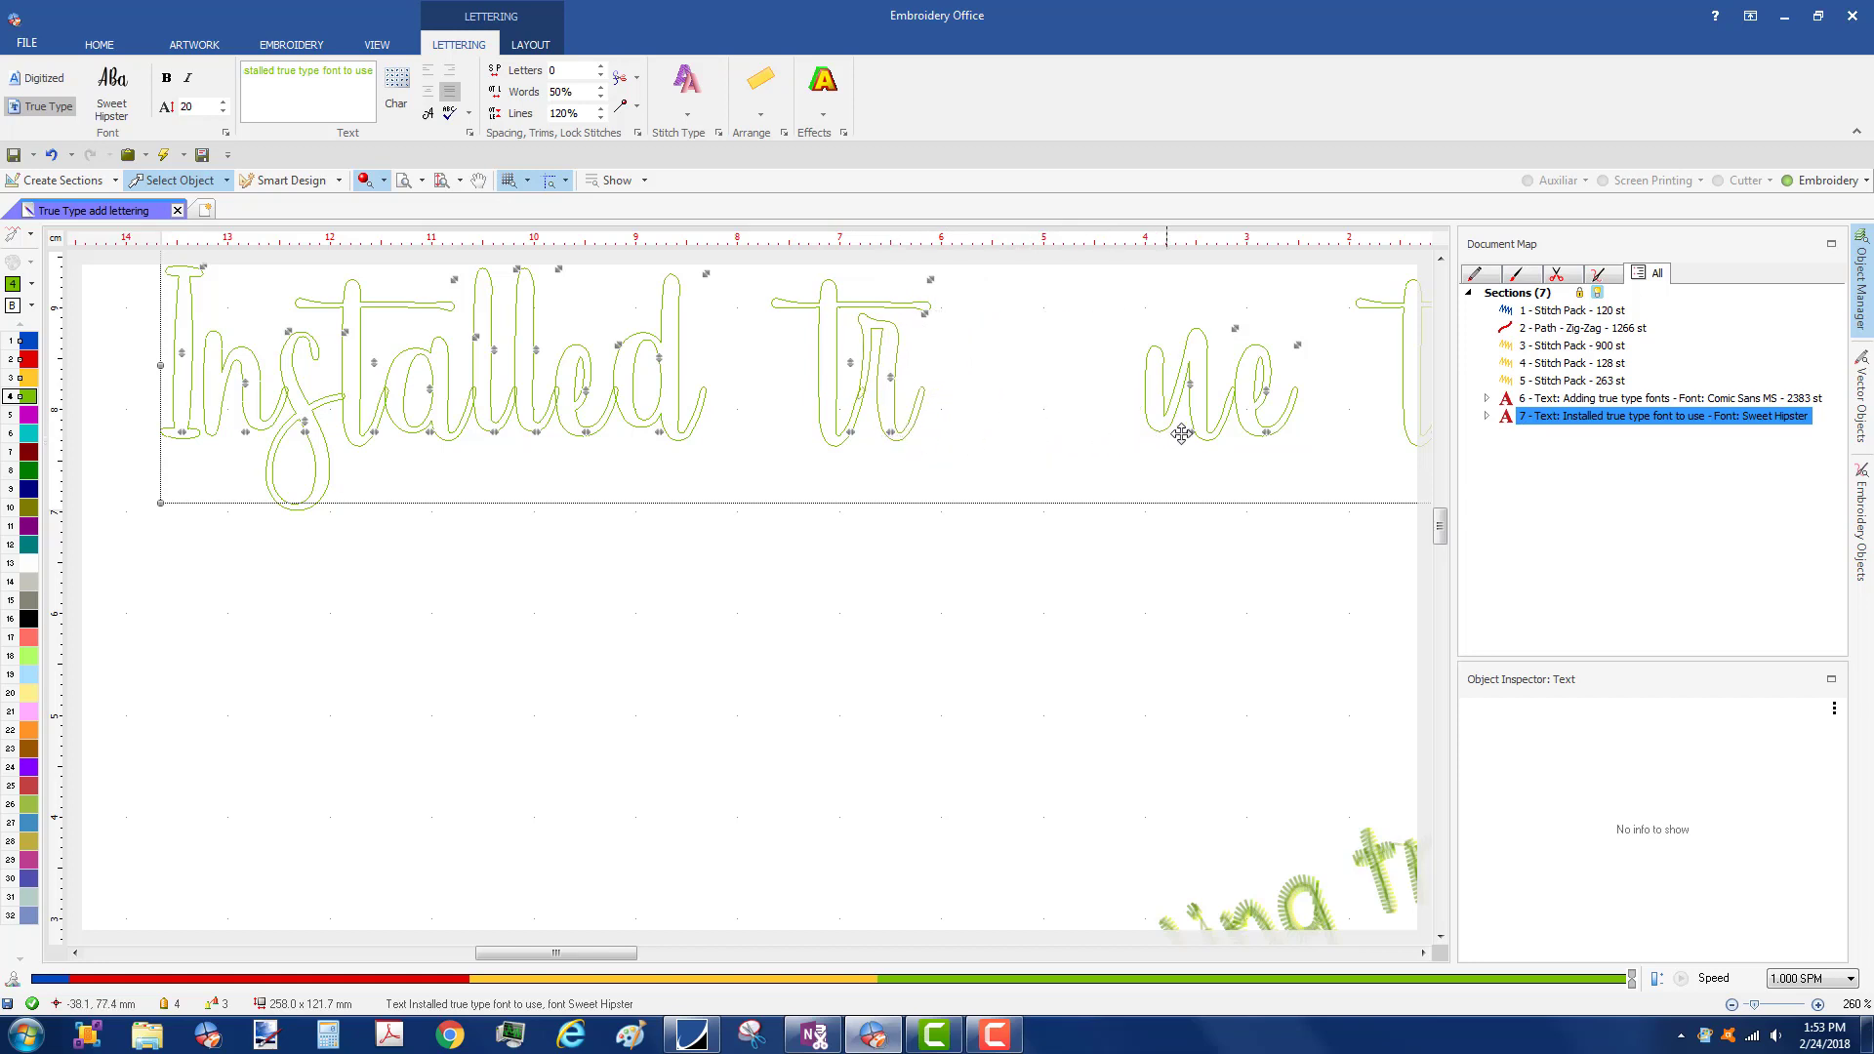
left_click_drag(1189, 430, 965, 434)
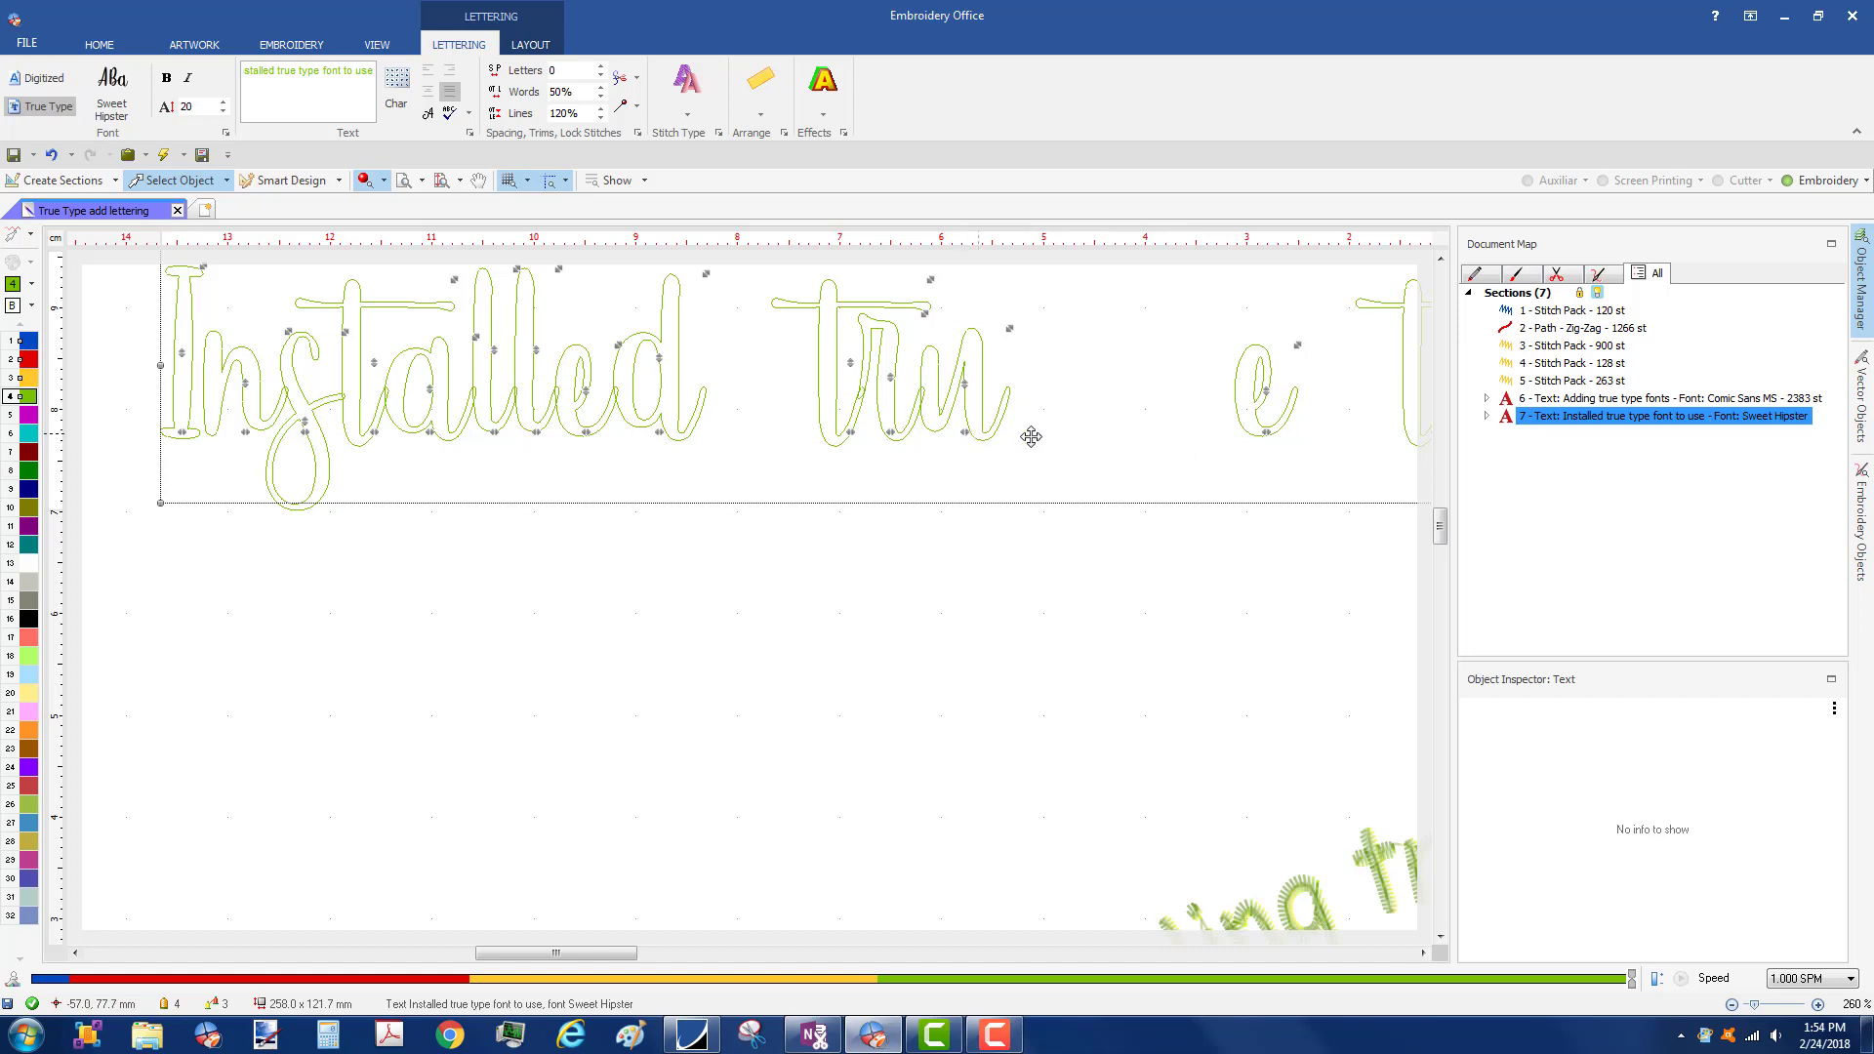
left_click_drag(1264, 432, 1037, 432)
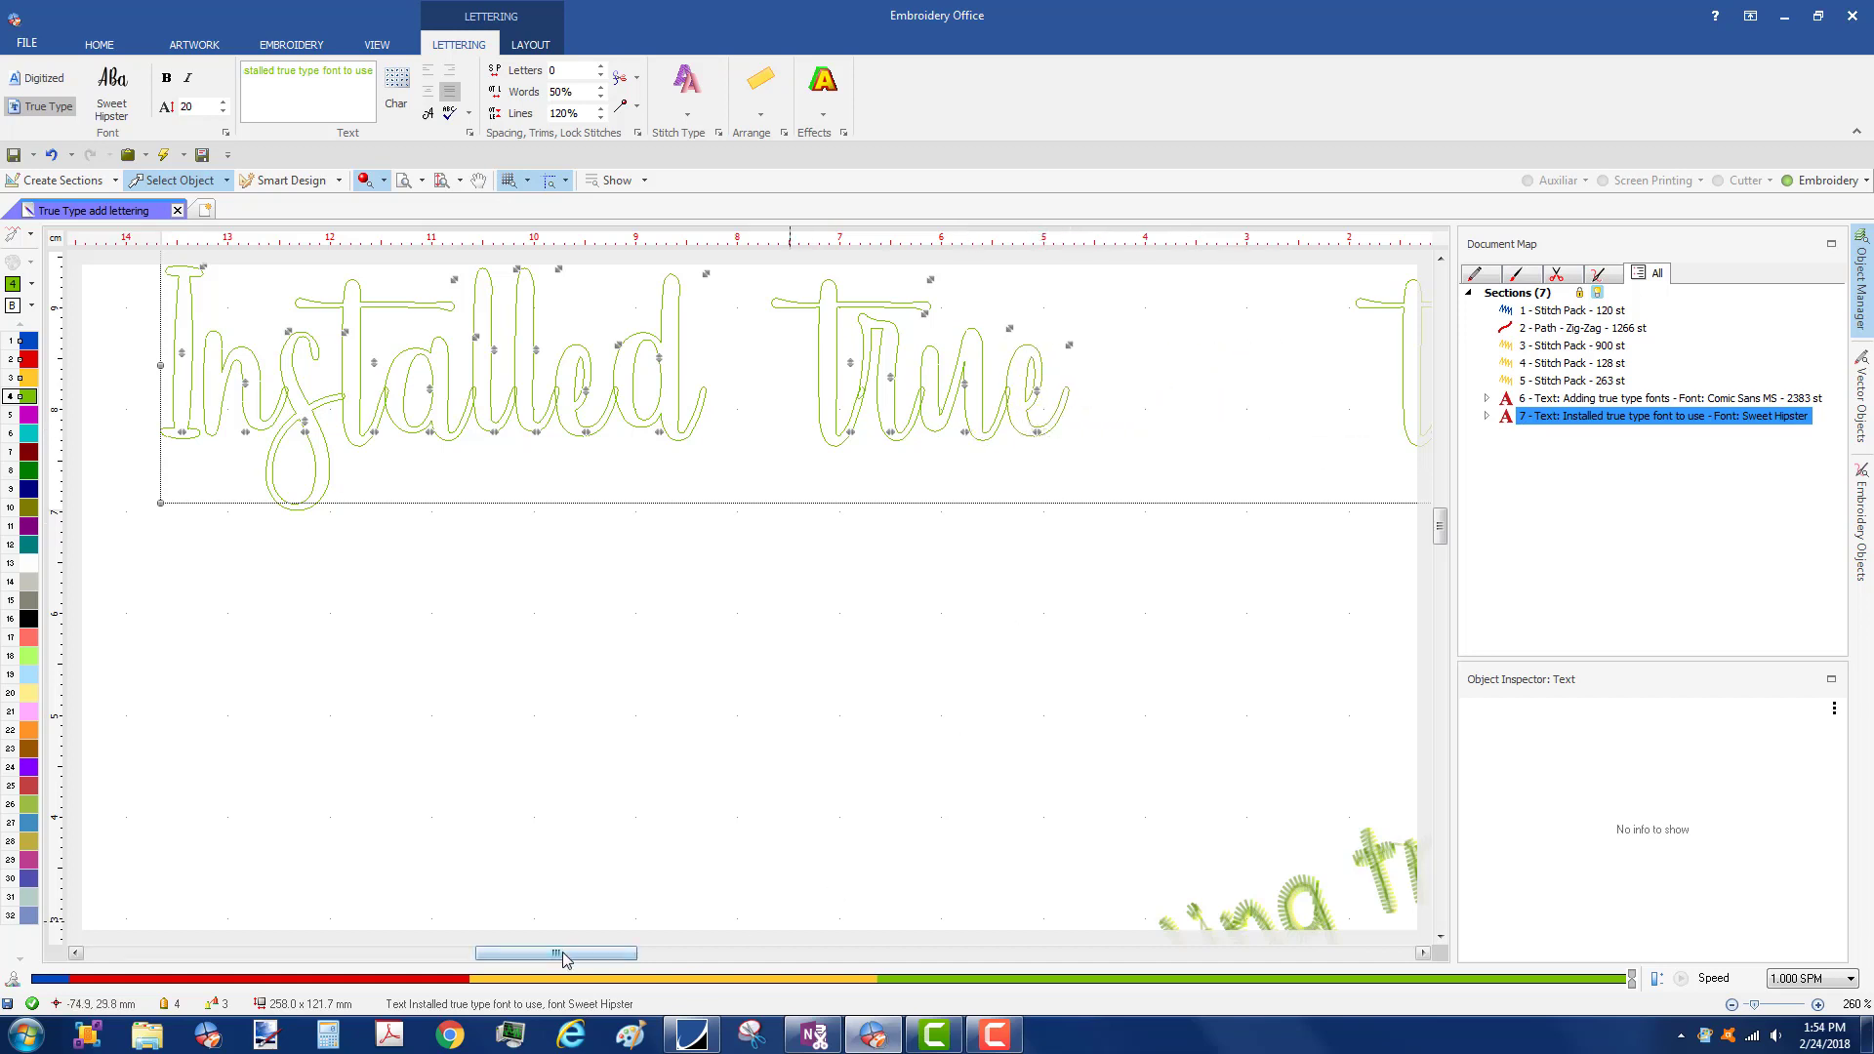
- Move the letters of "type" closer to "true" and tighten them so they connect
left_click_drag(562, 959, 664, 959)
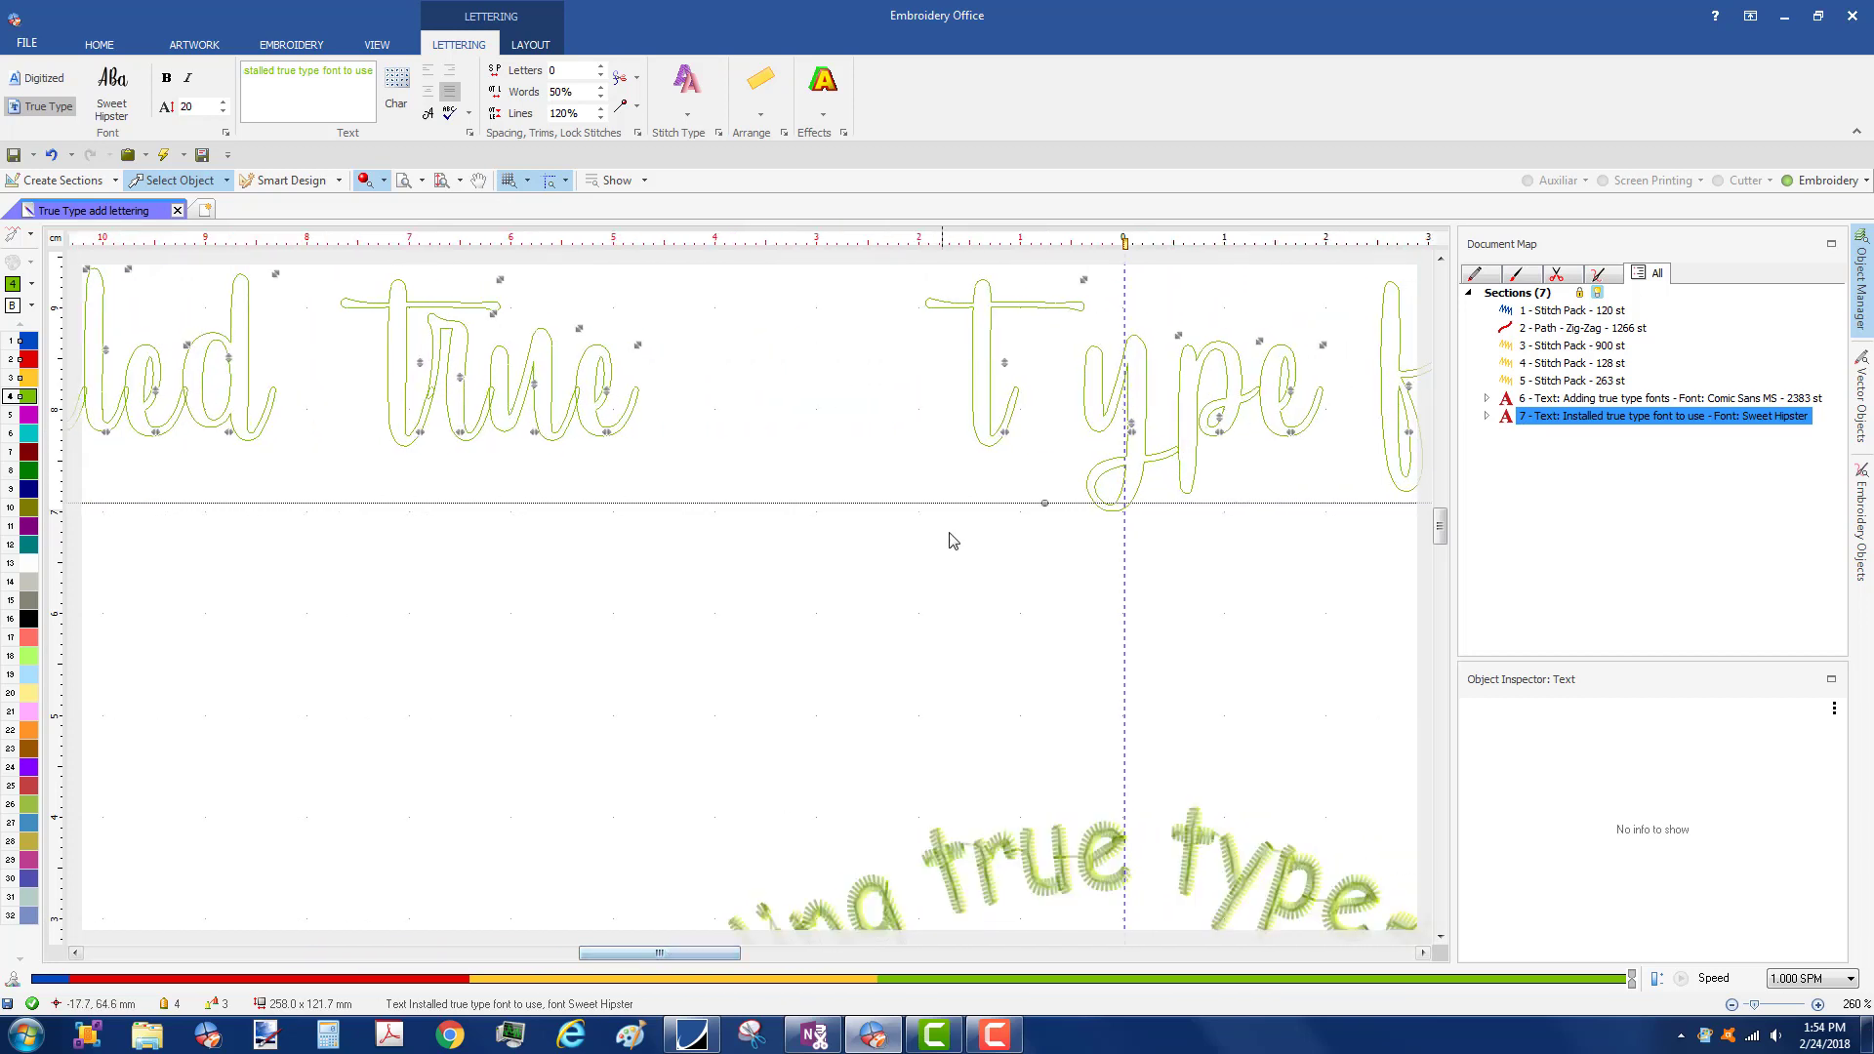
left_click_drag(1008, 432, 789, 432)
left_click_drag(1130, 429, 847, 450)
left_click_drag(1218, 430, 969, 451)
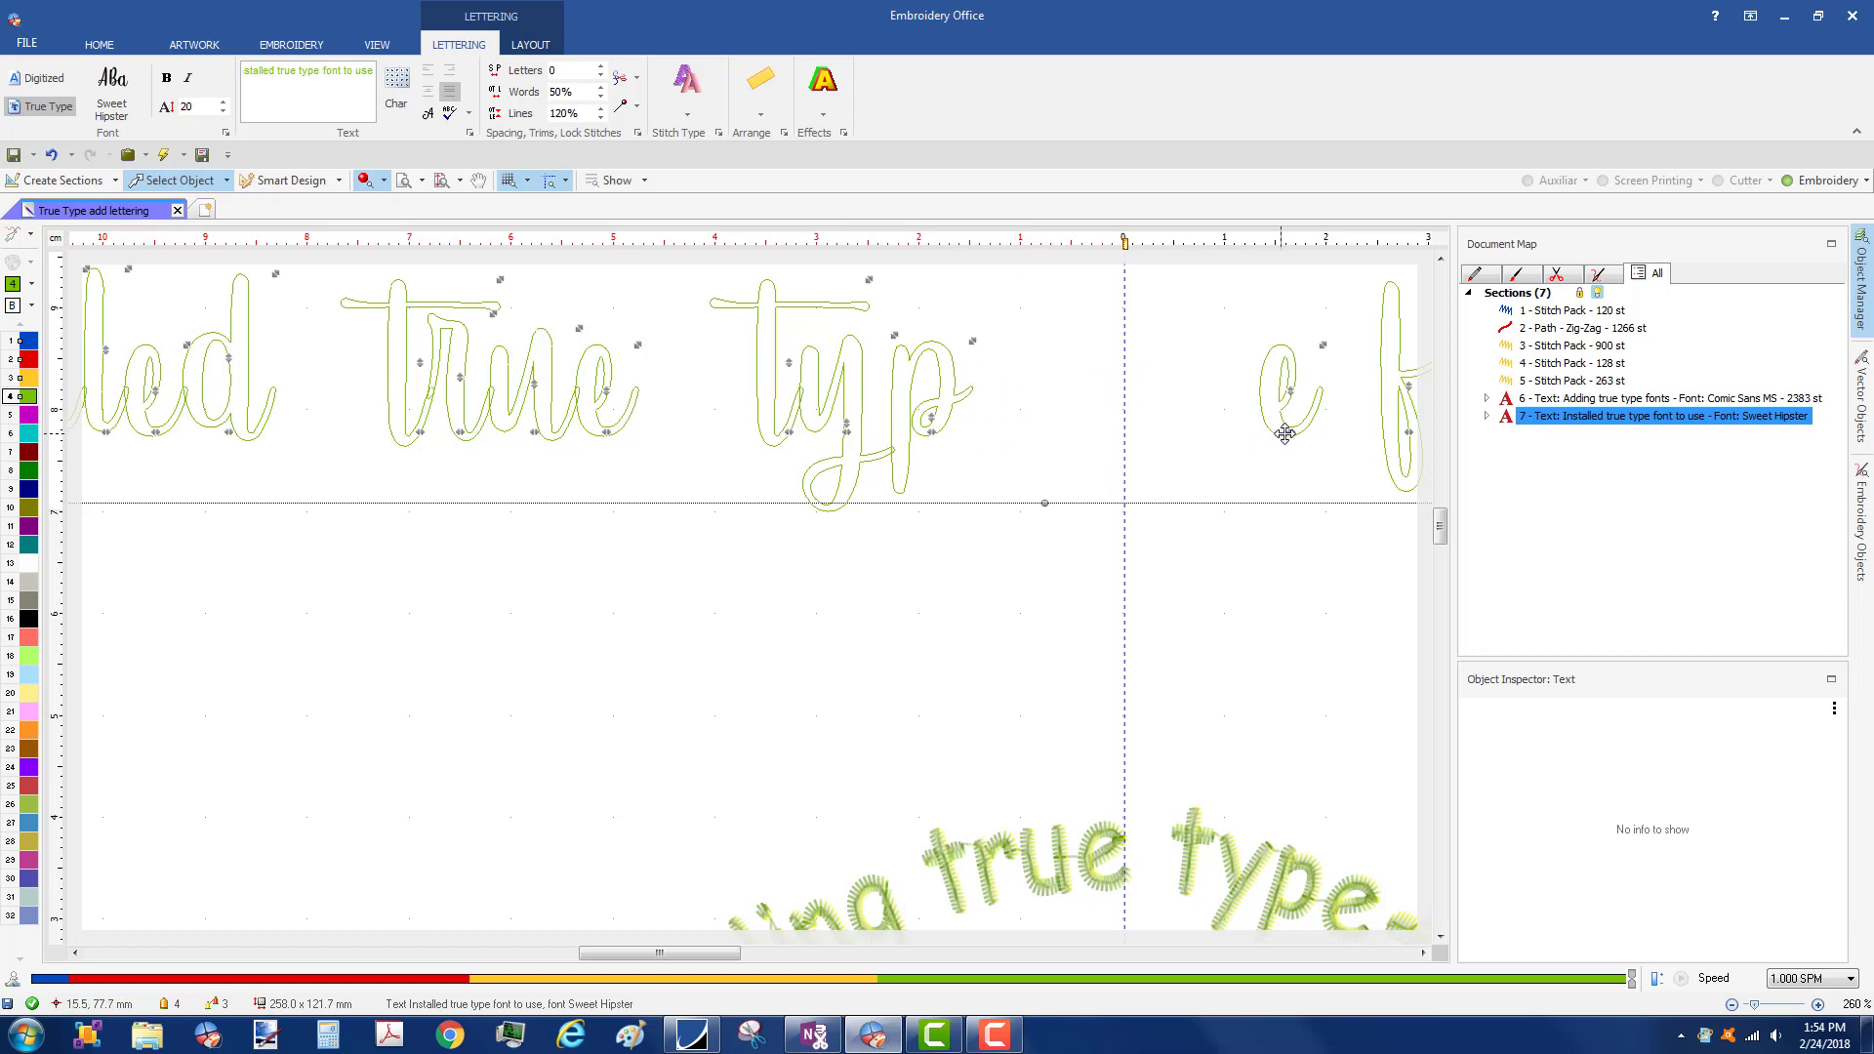
left_click_drag(1255, 435, 968, 437)
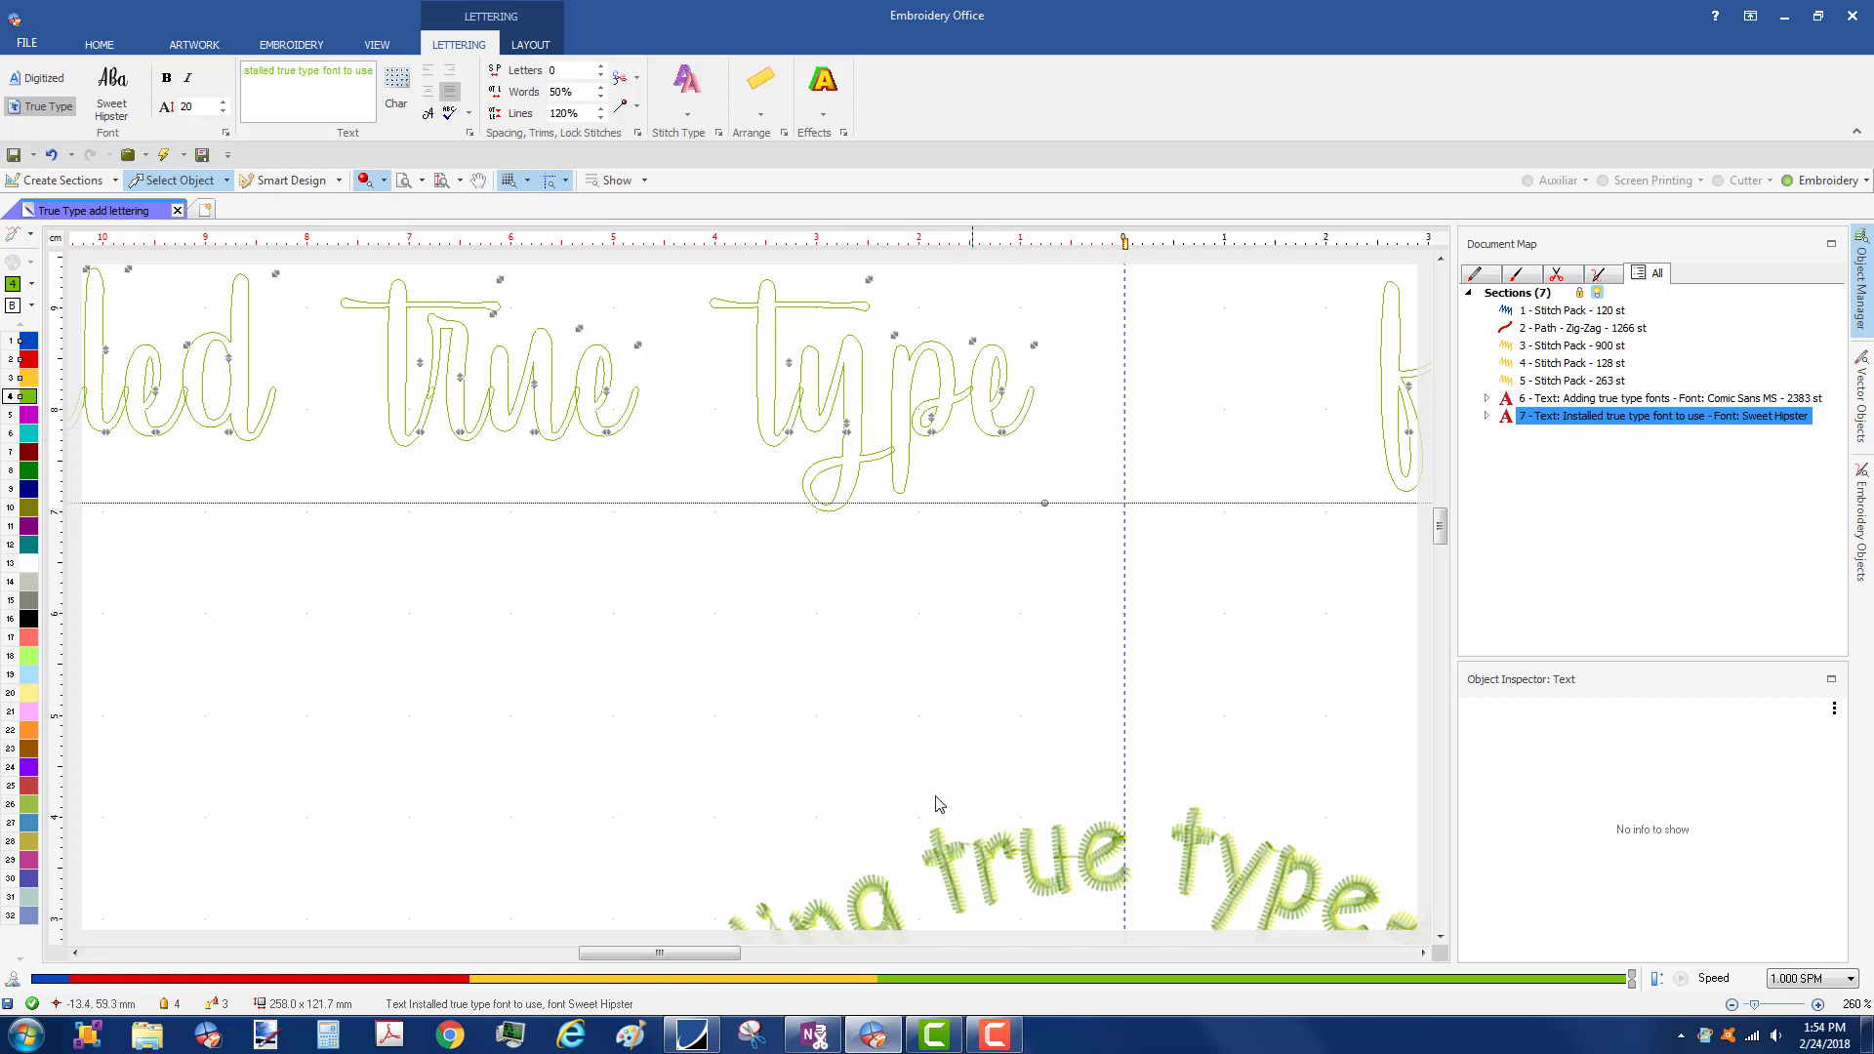
- Move the letters of "font" closer to "type" and tighten them so they connect
left_click_drag(681, 963, 750, 960)
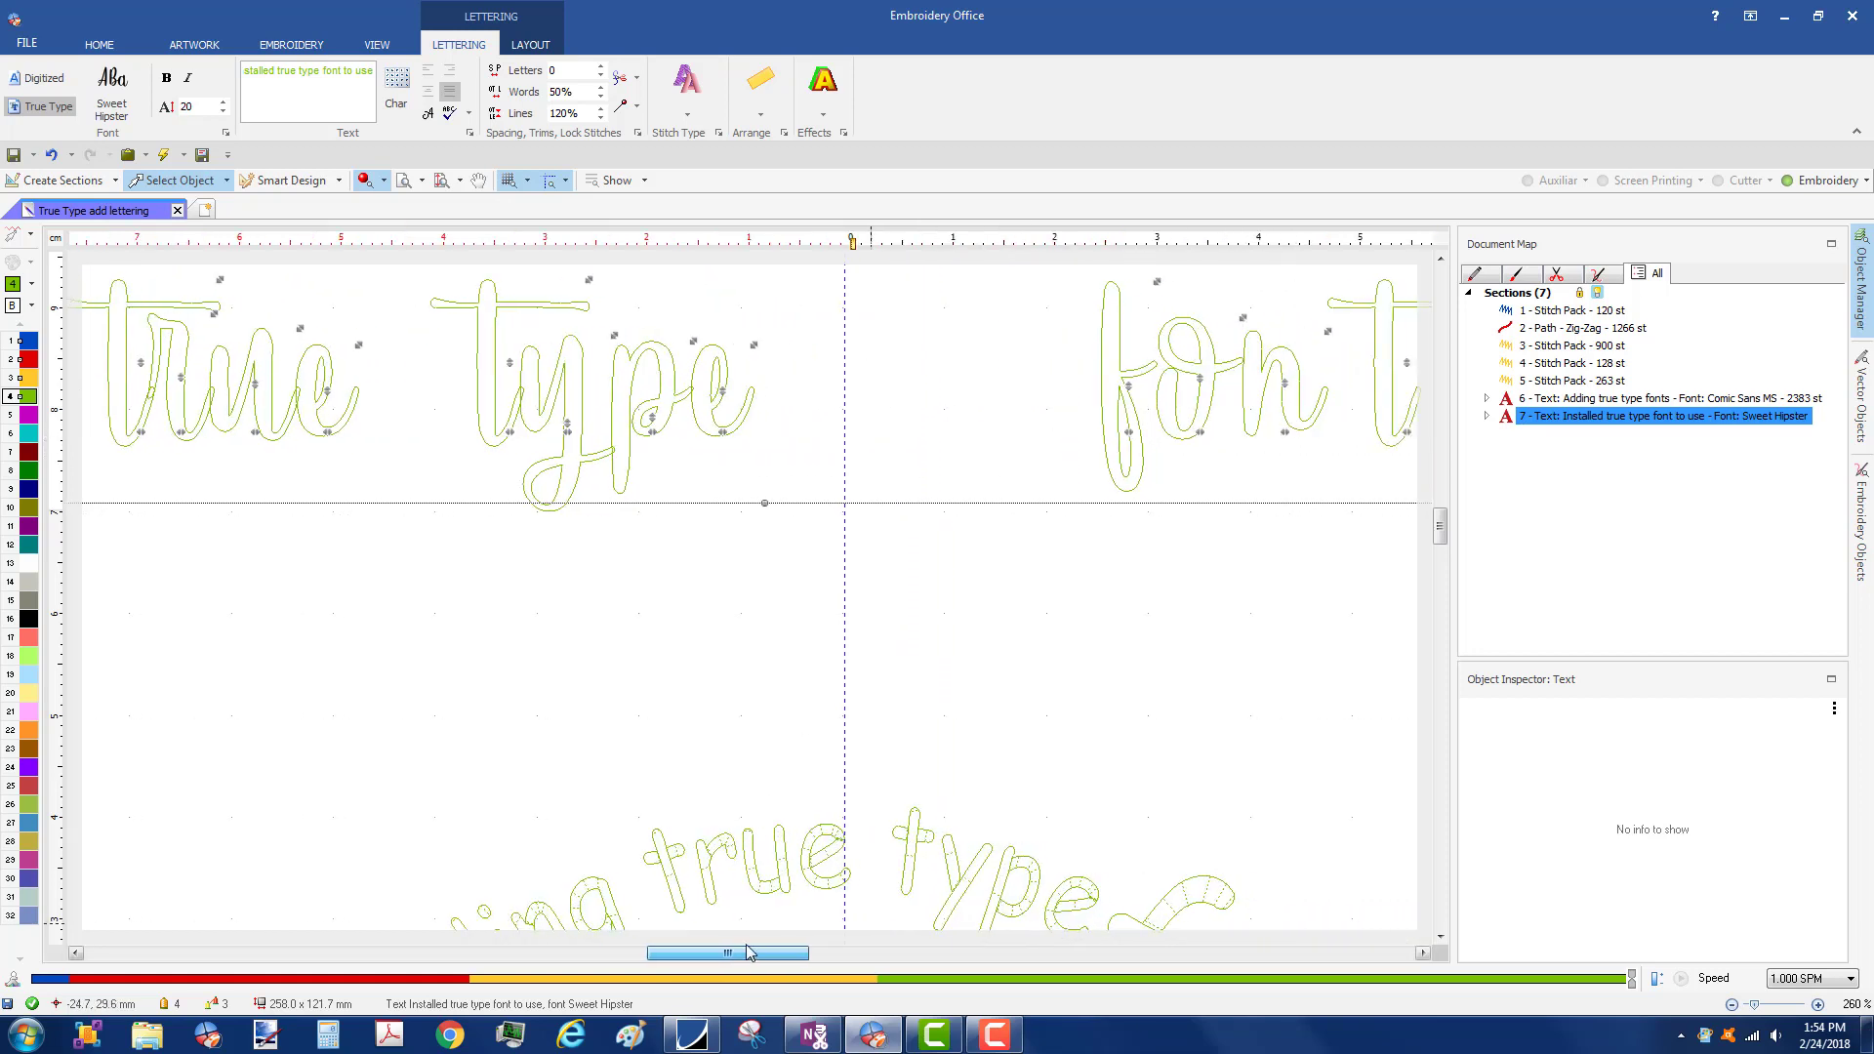
left_click_drag(1122, 433, 837, 437)
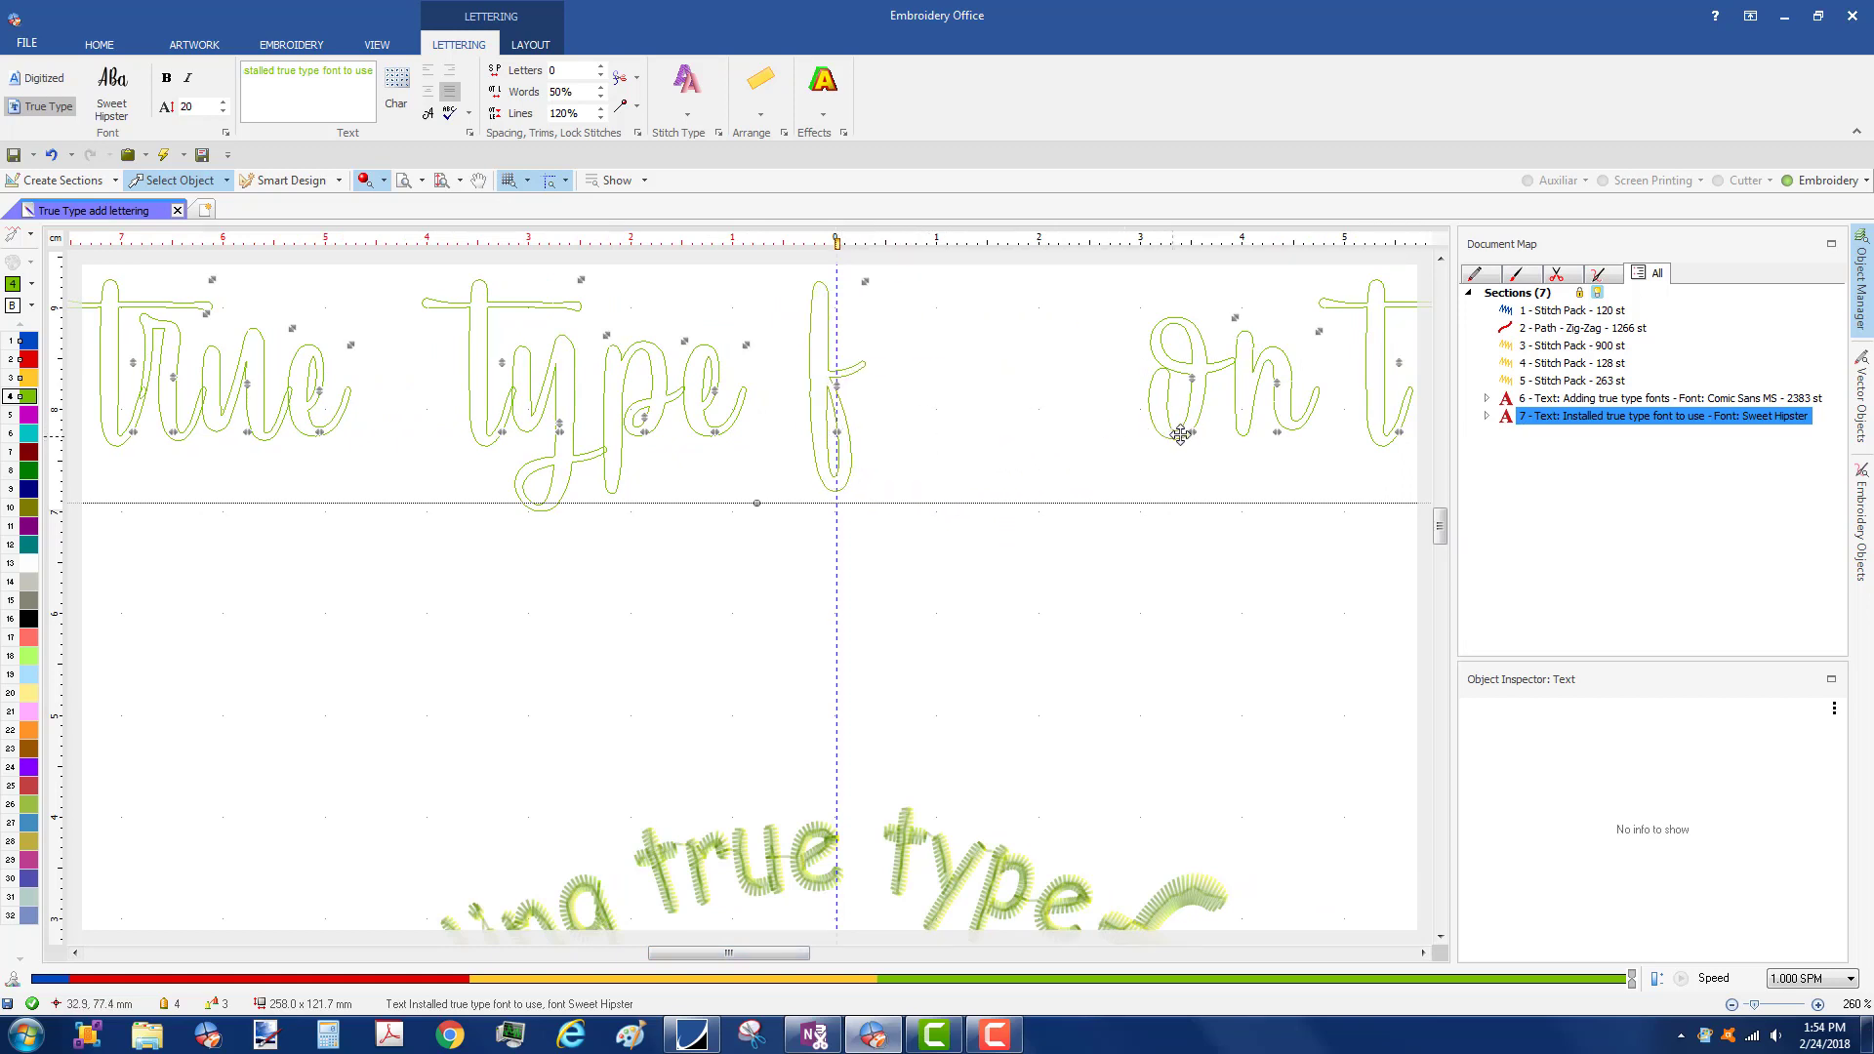
left_click_drag(1192, 432, 896, 427)
left_click_drag(1277, 433, 977, 431)
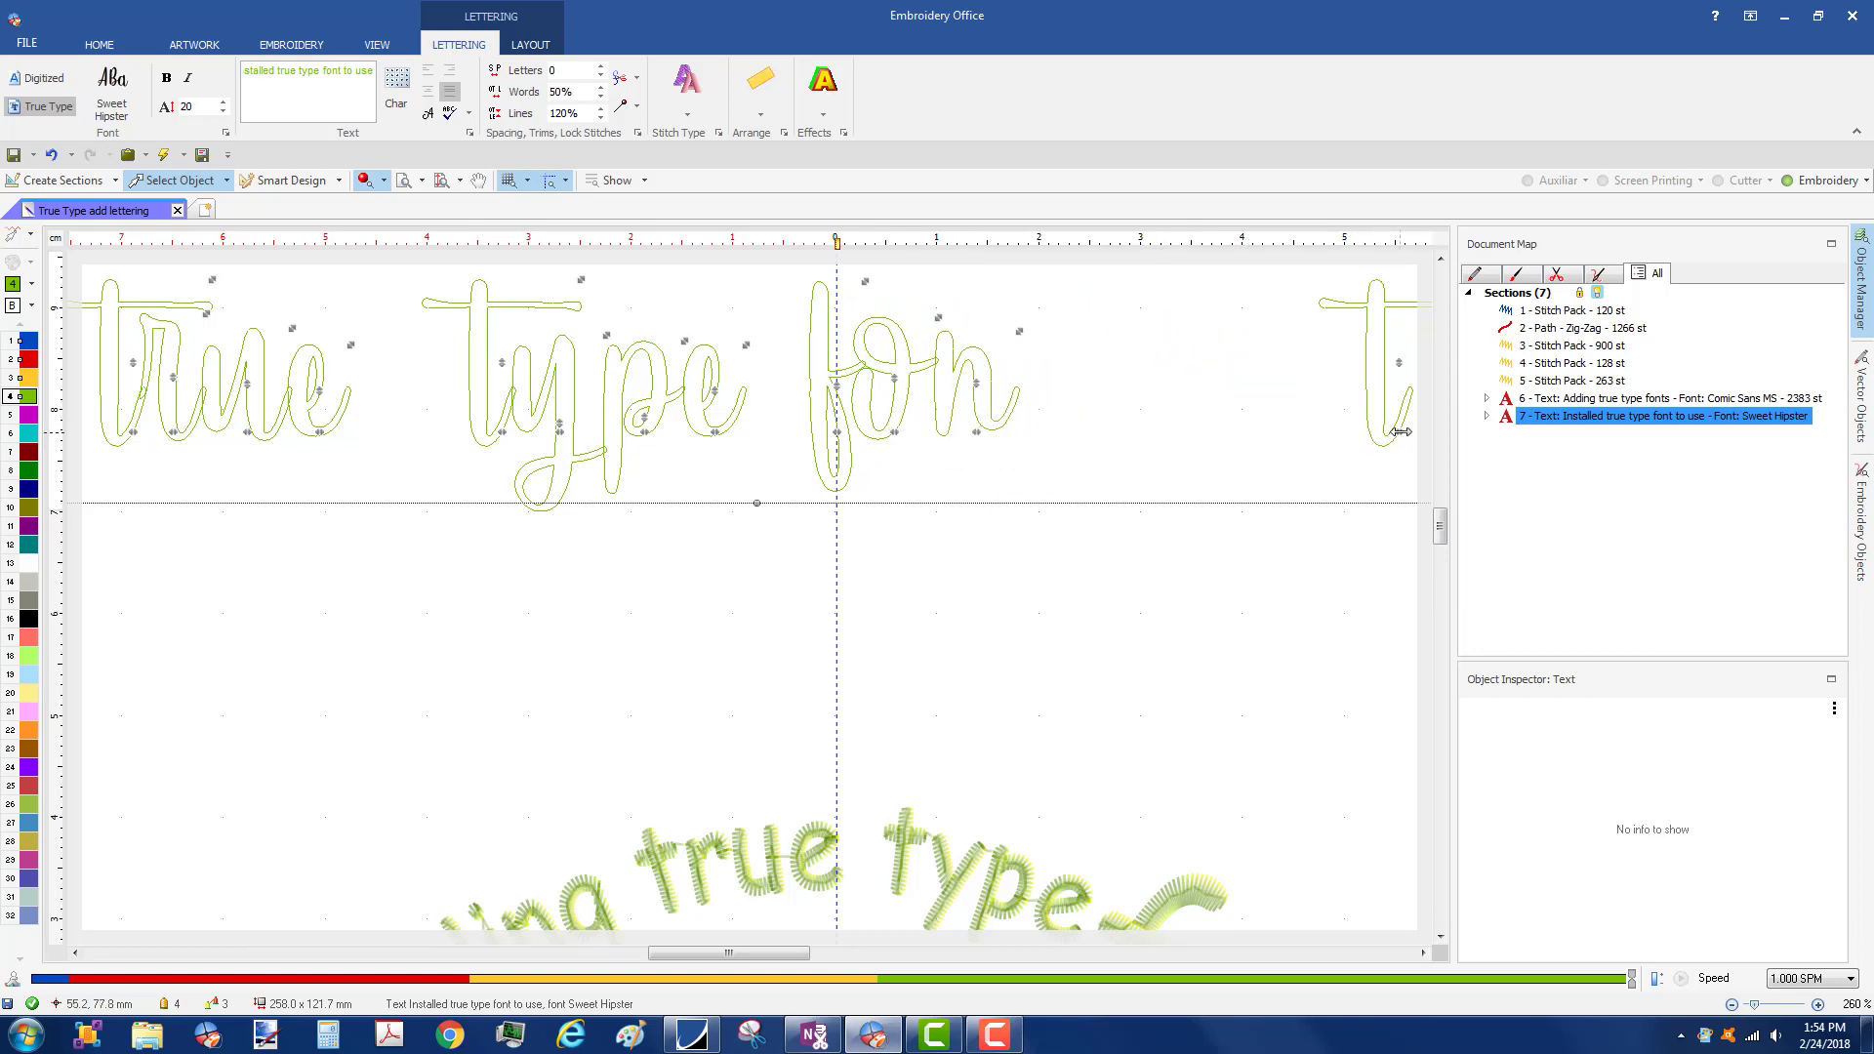
left_click_drag(1395, 430, 1046, 434)
- Reprocess the adjusted lettering to generate its stitches, inspect the joined words, and deselect it
right_click(1078, 440)
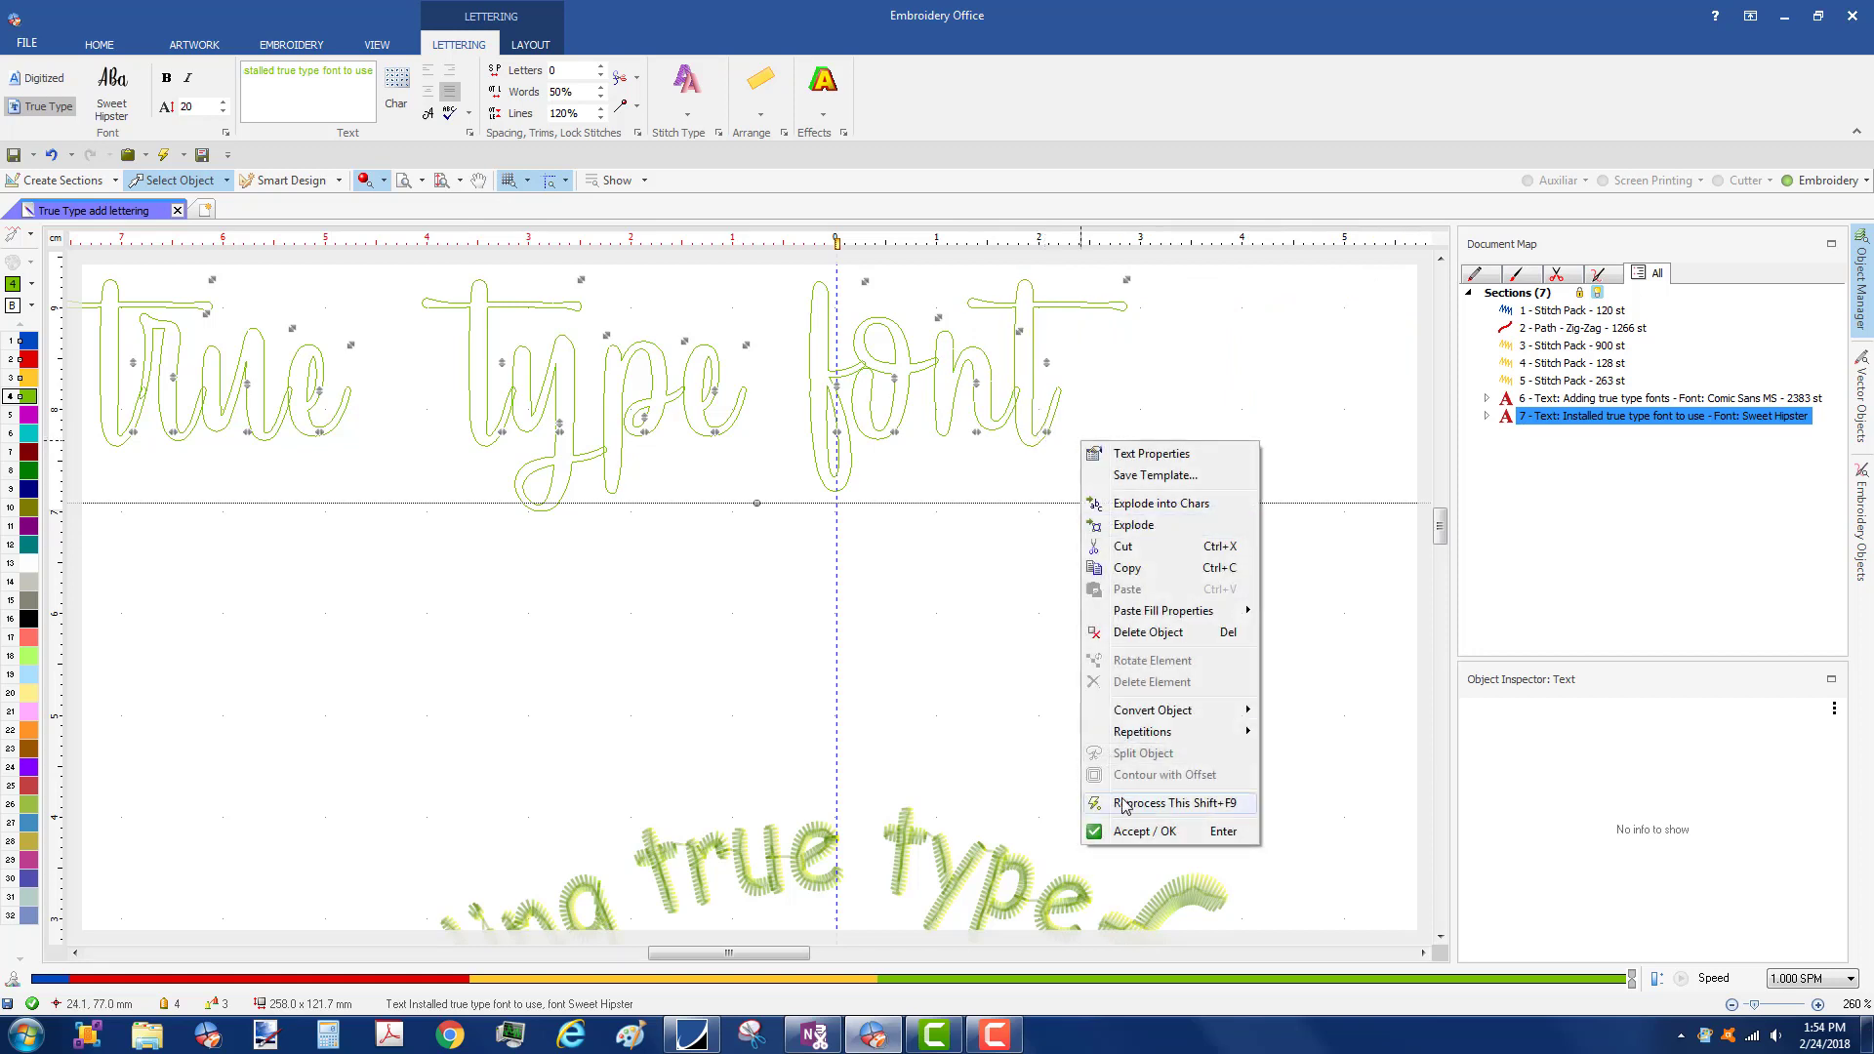
left_click(1124, 803)
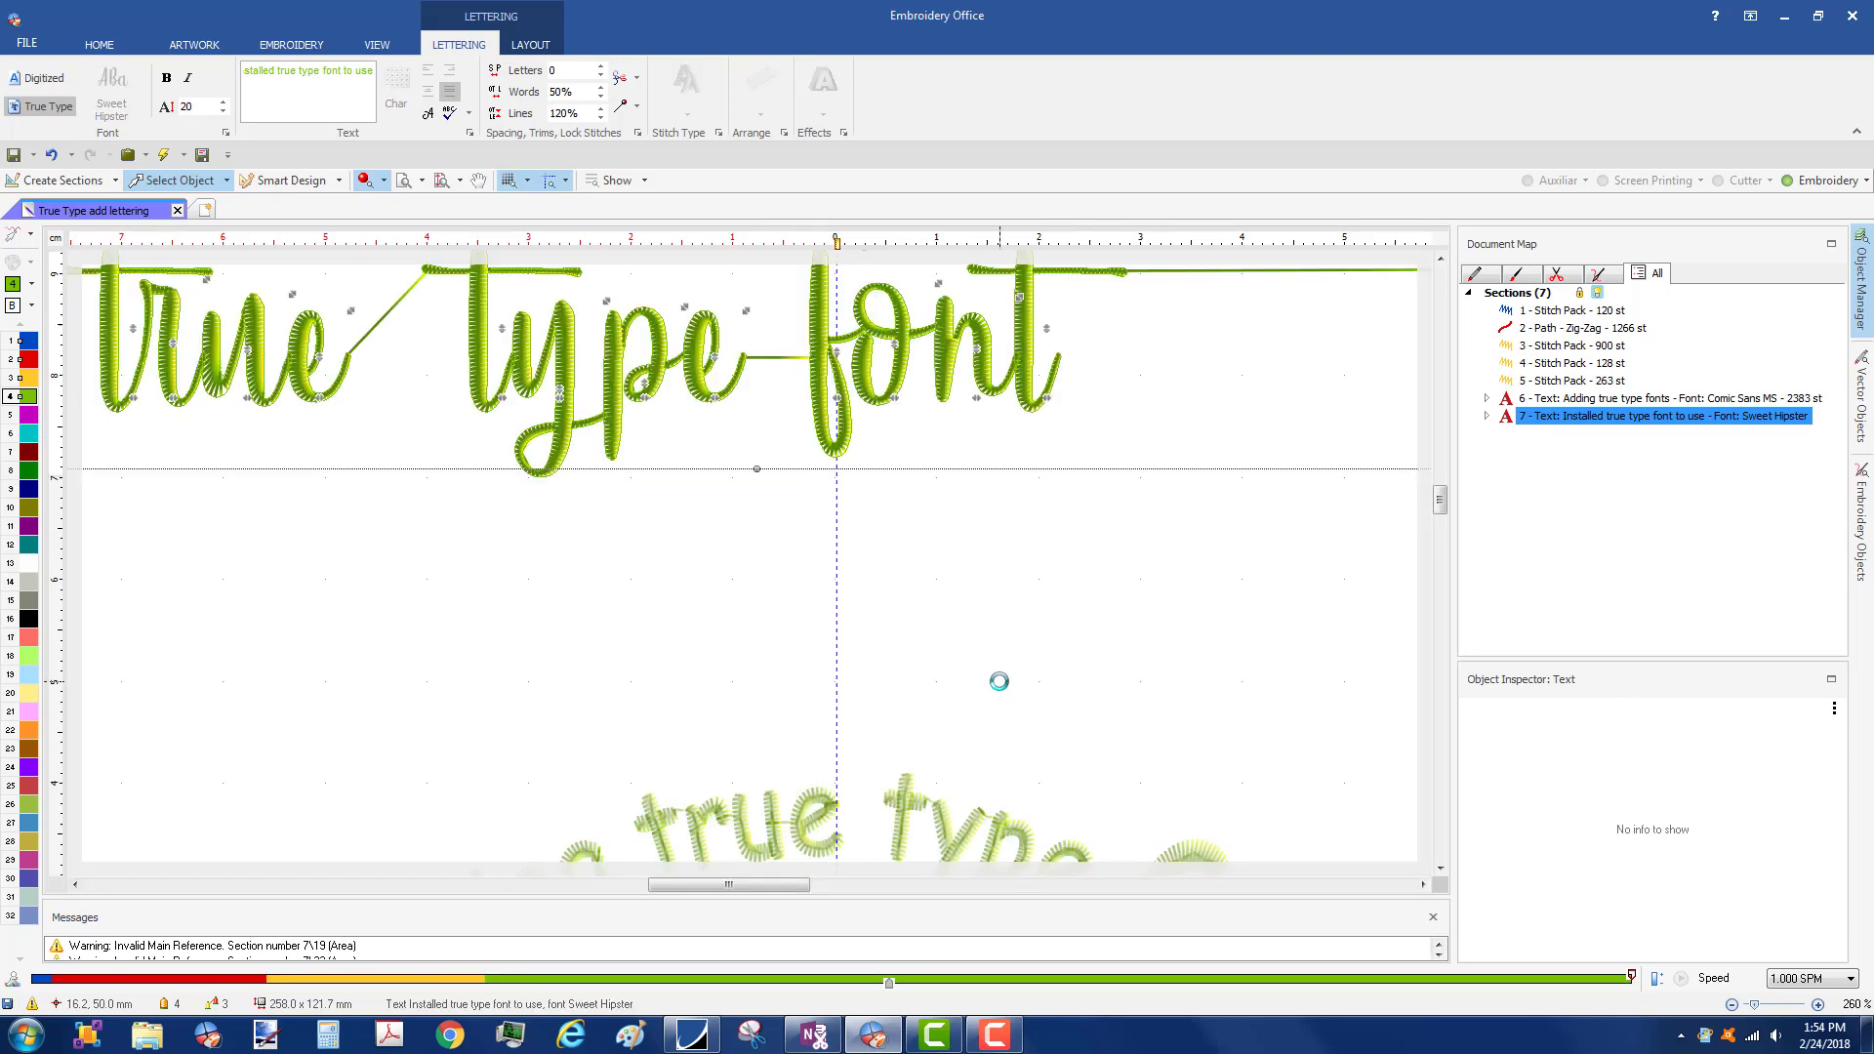
scroll(769, 629, "down", 2)
scroll(769, 630, "down", 2)
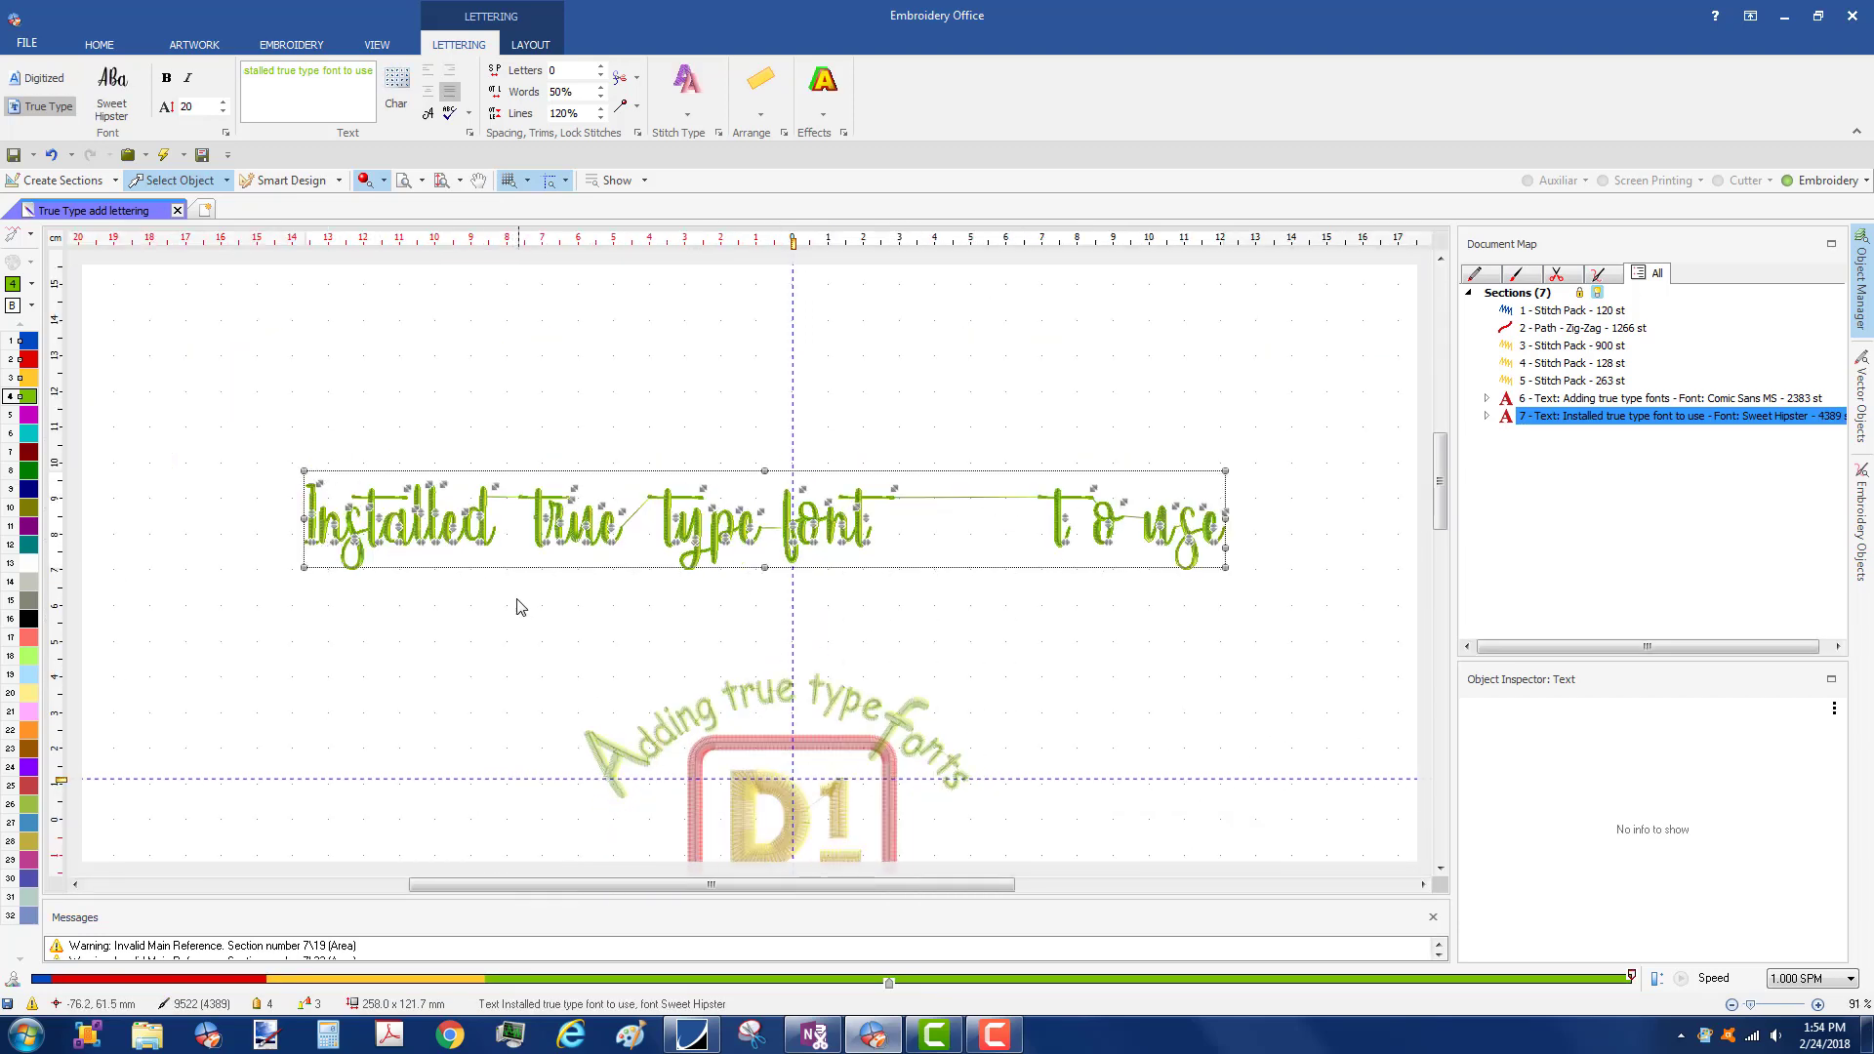
scroll(518, 606, "up", 3)
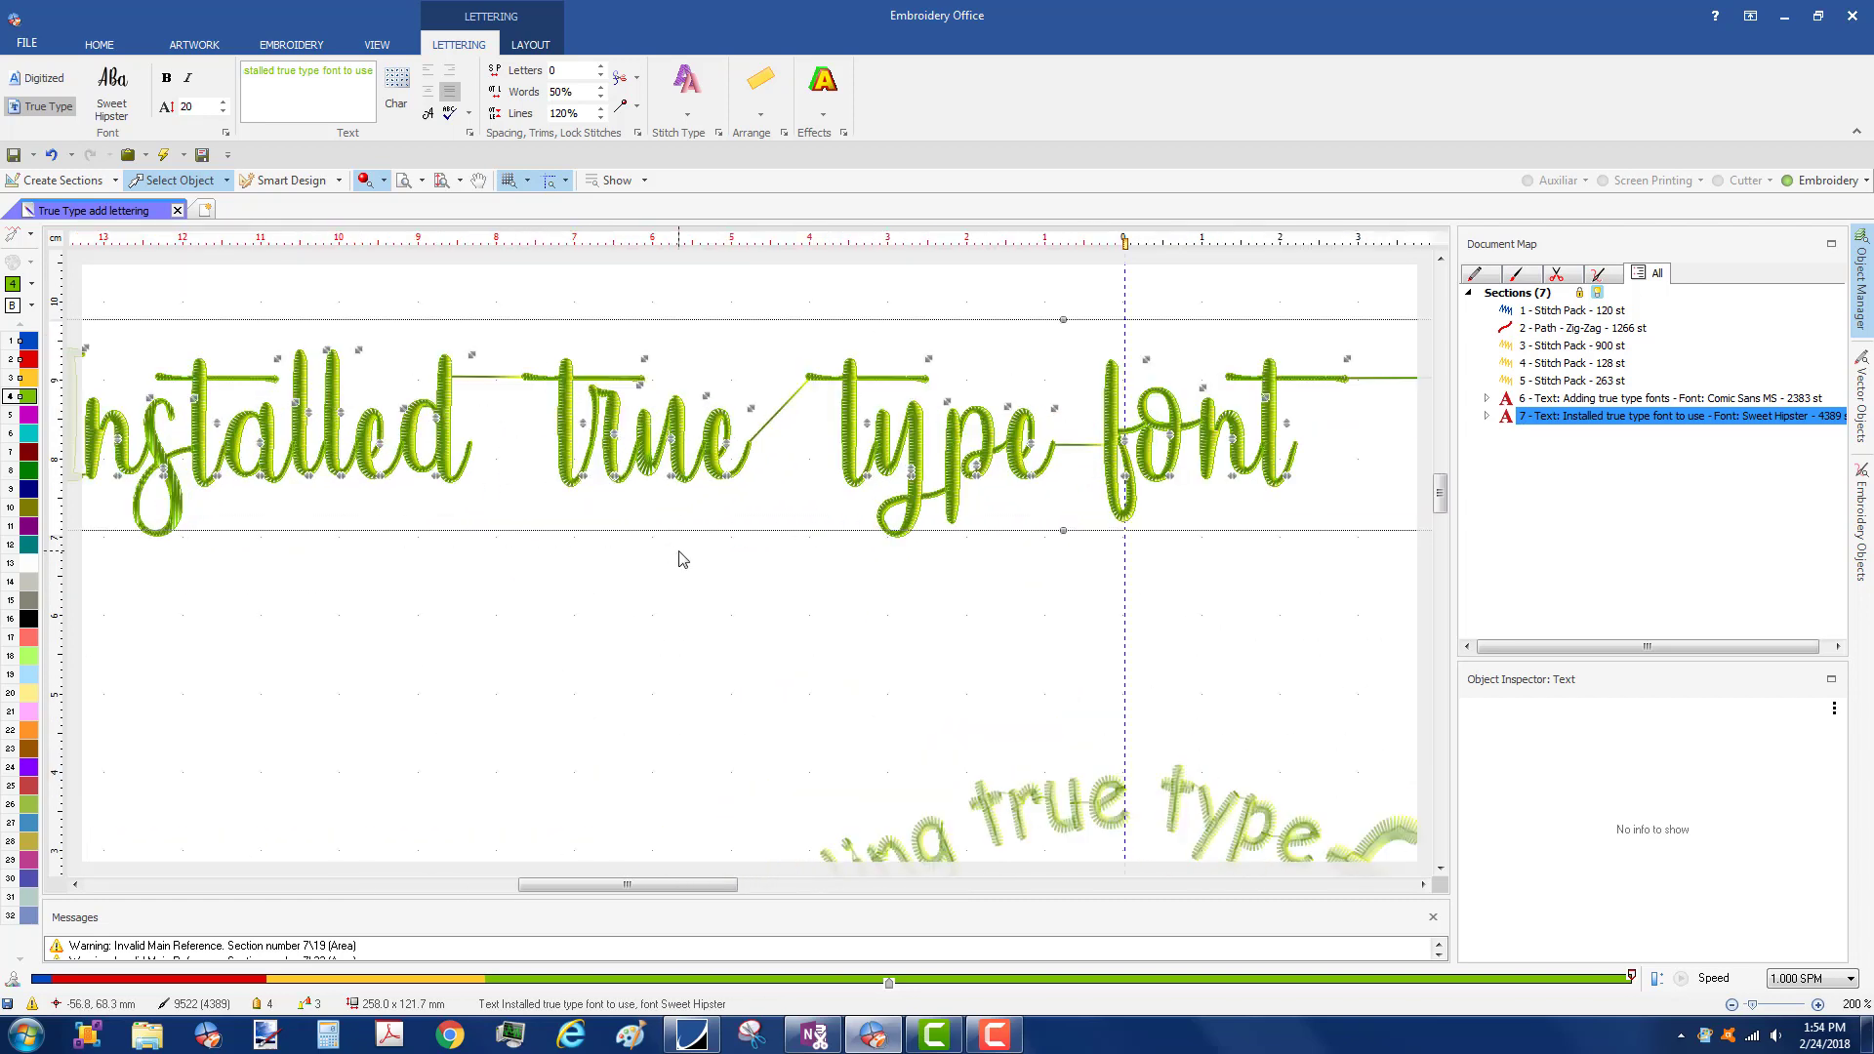
left_click(507, 281)
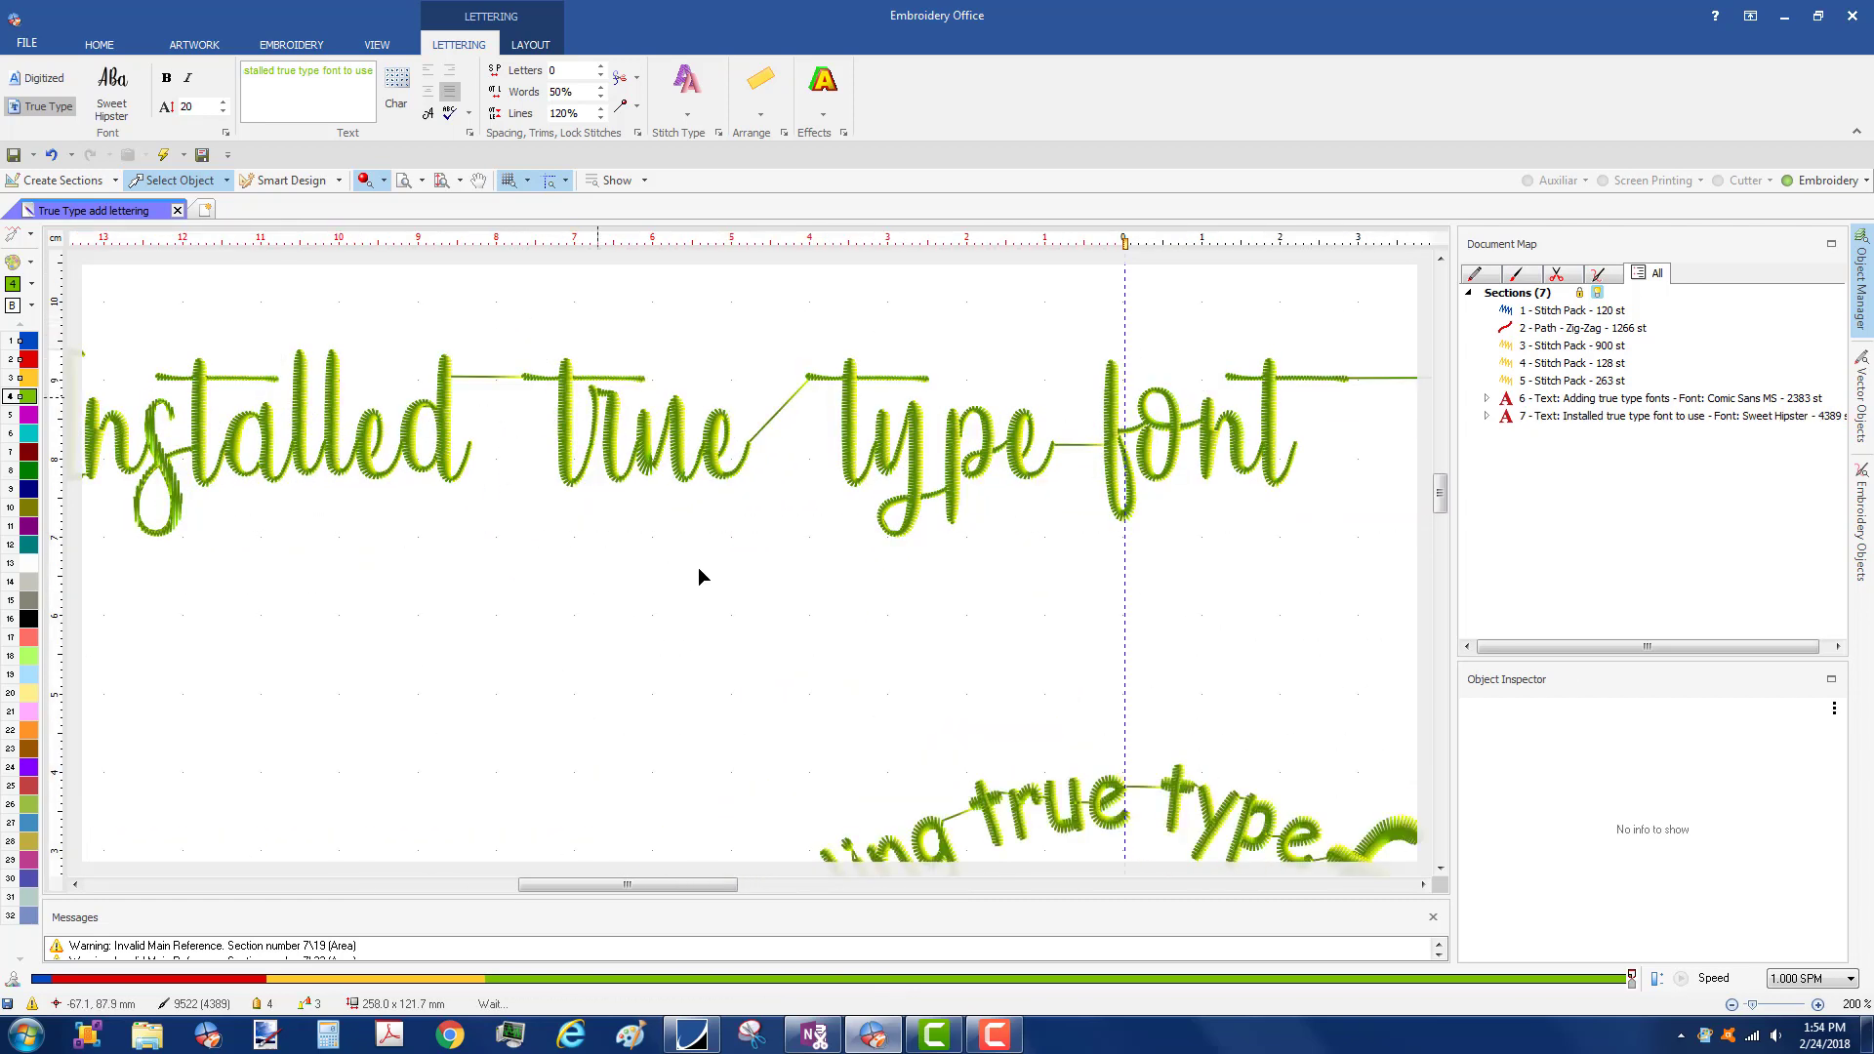
- Open the stitch type settings of the Sweet Hipster lettering and set the pull compensation type to Fixed
left_click(596, 467)
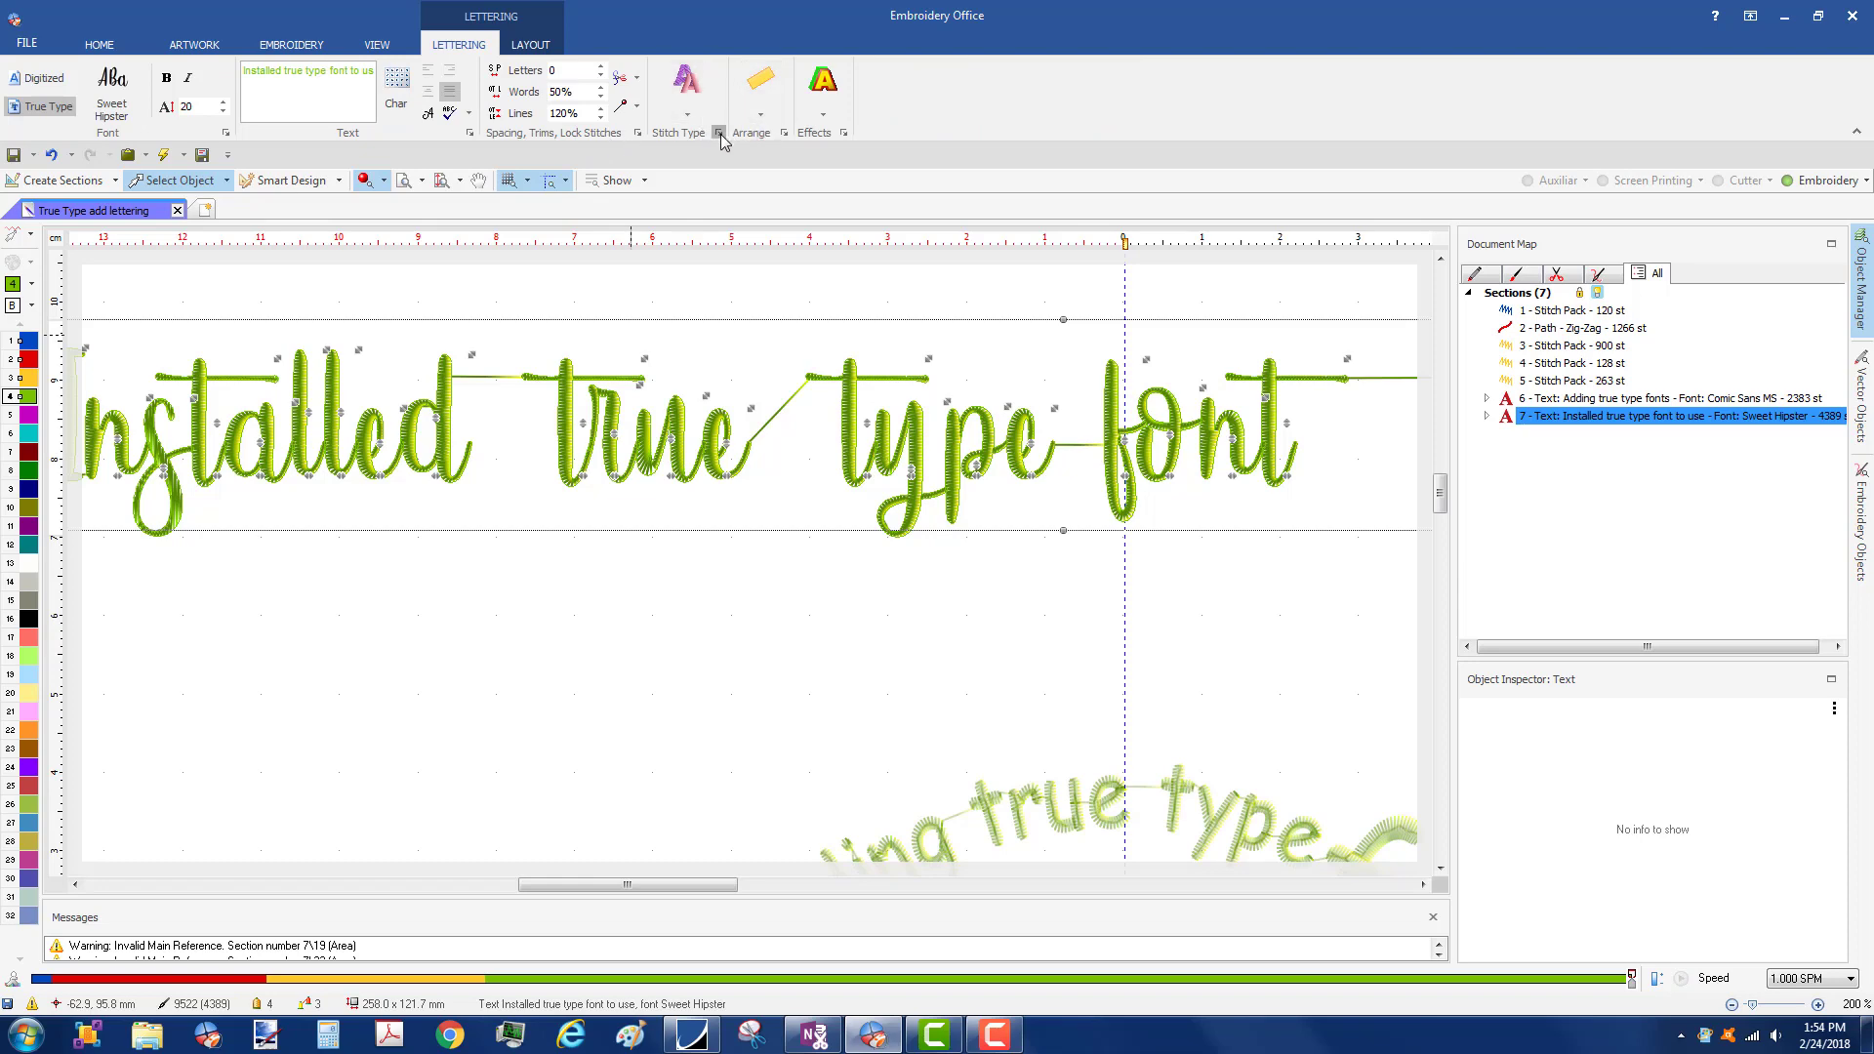
left_click(720, 135)
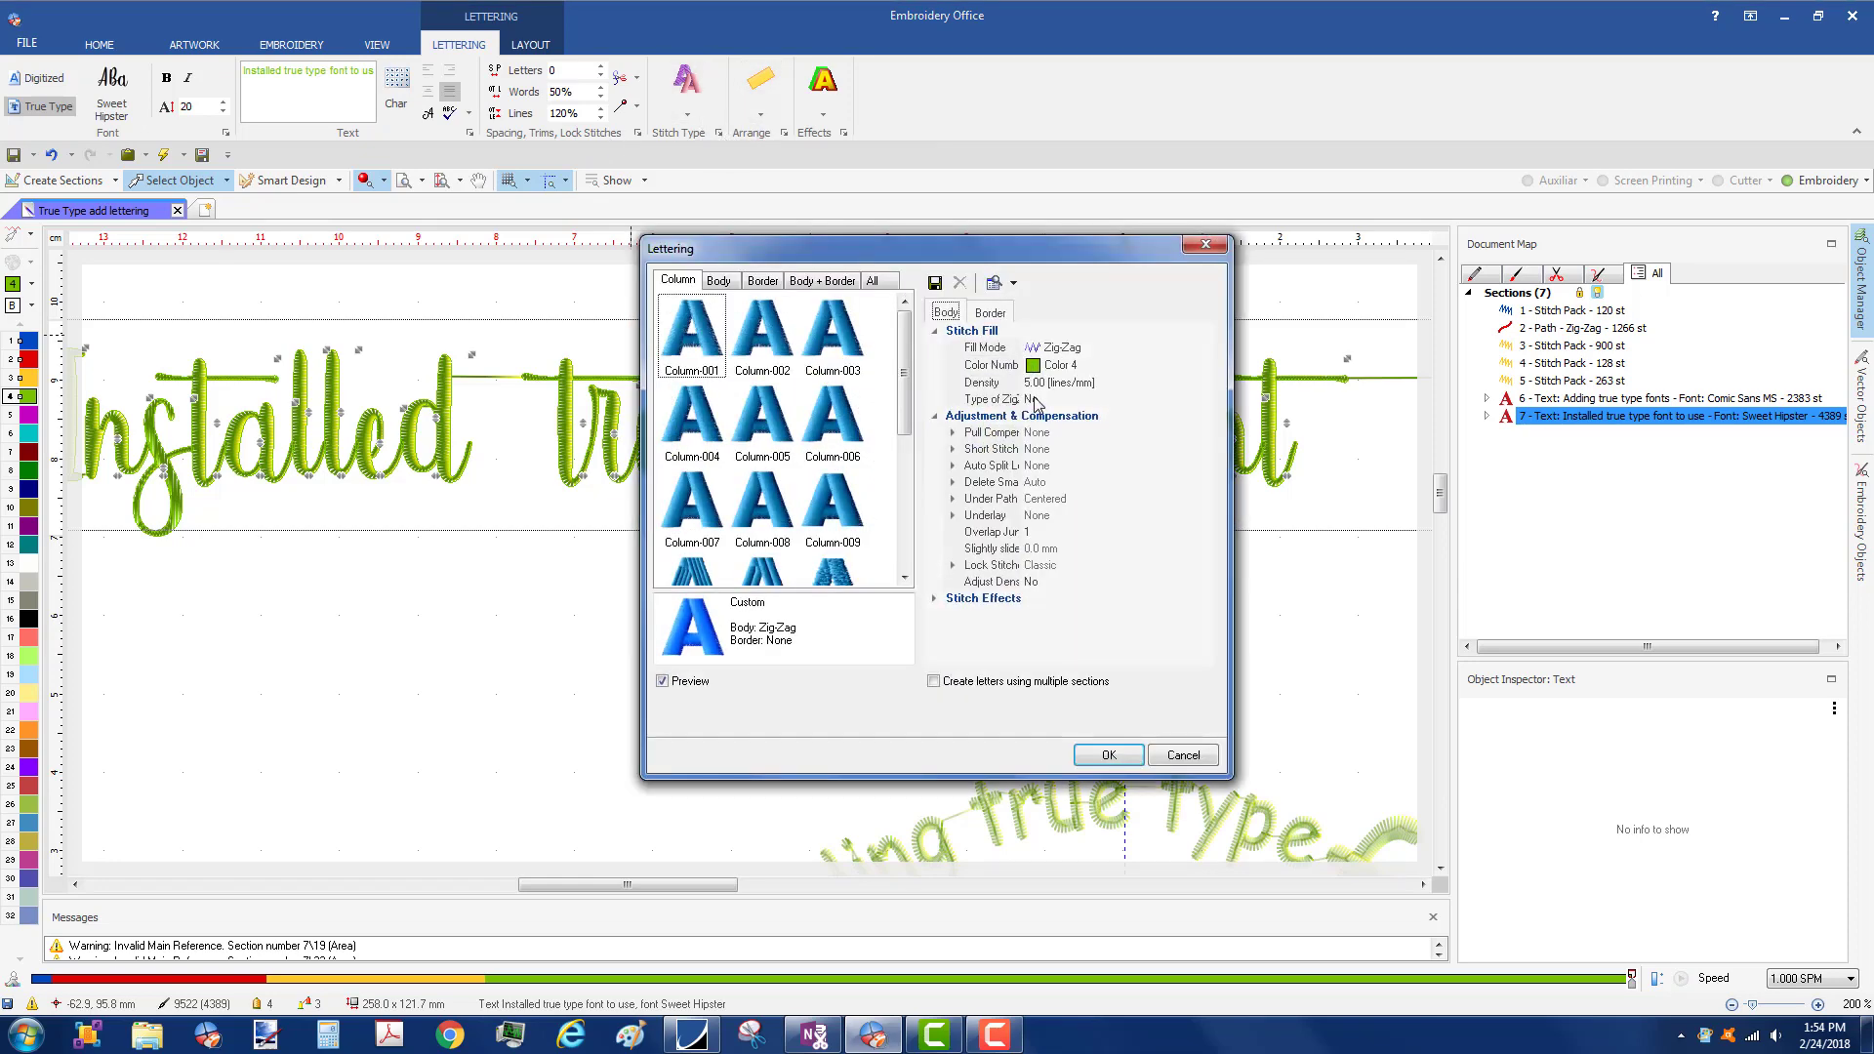
left_click(953, 433)
left_click(1095, 451)
left_click(1203, 450)
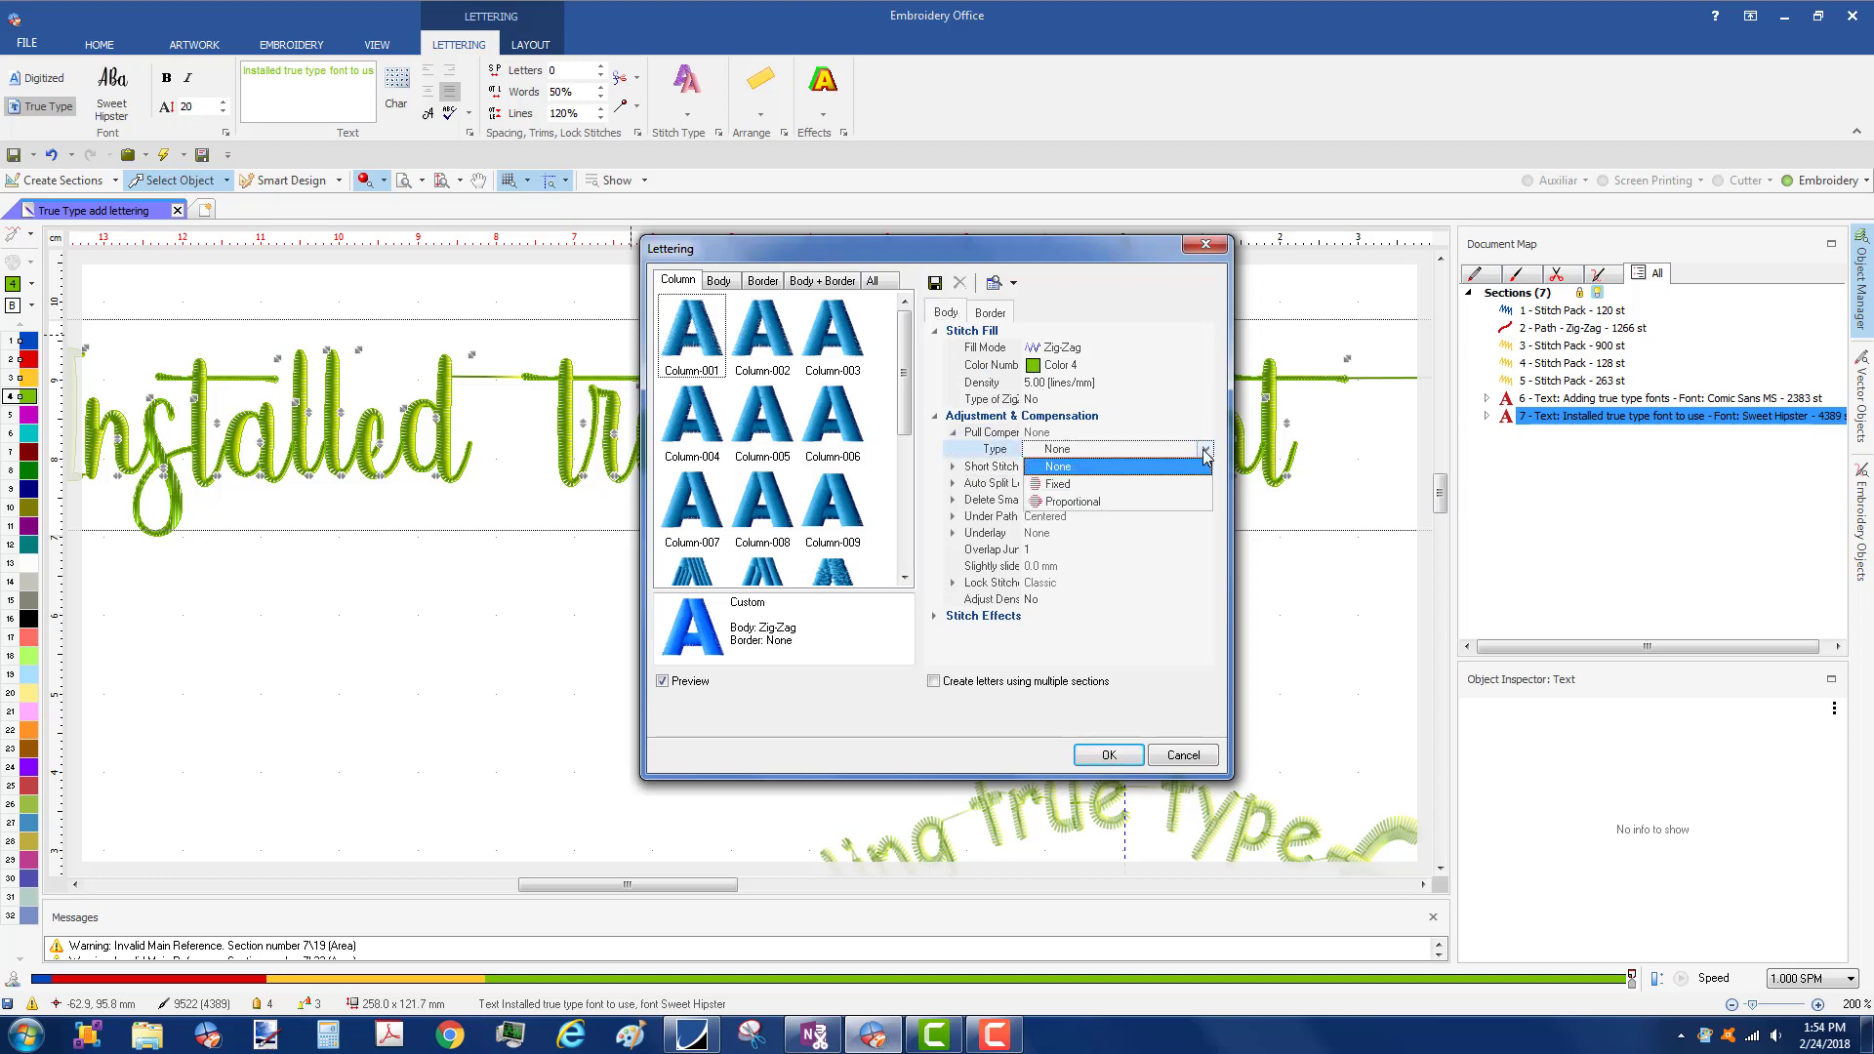
left_click(1159, 481)
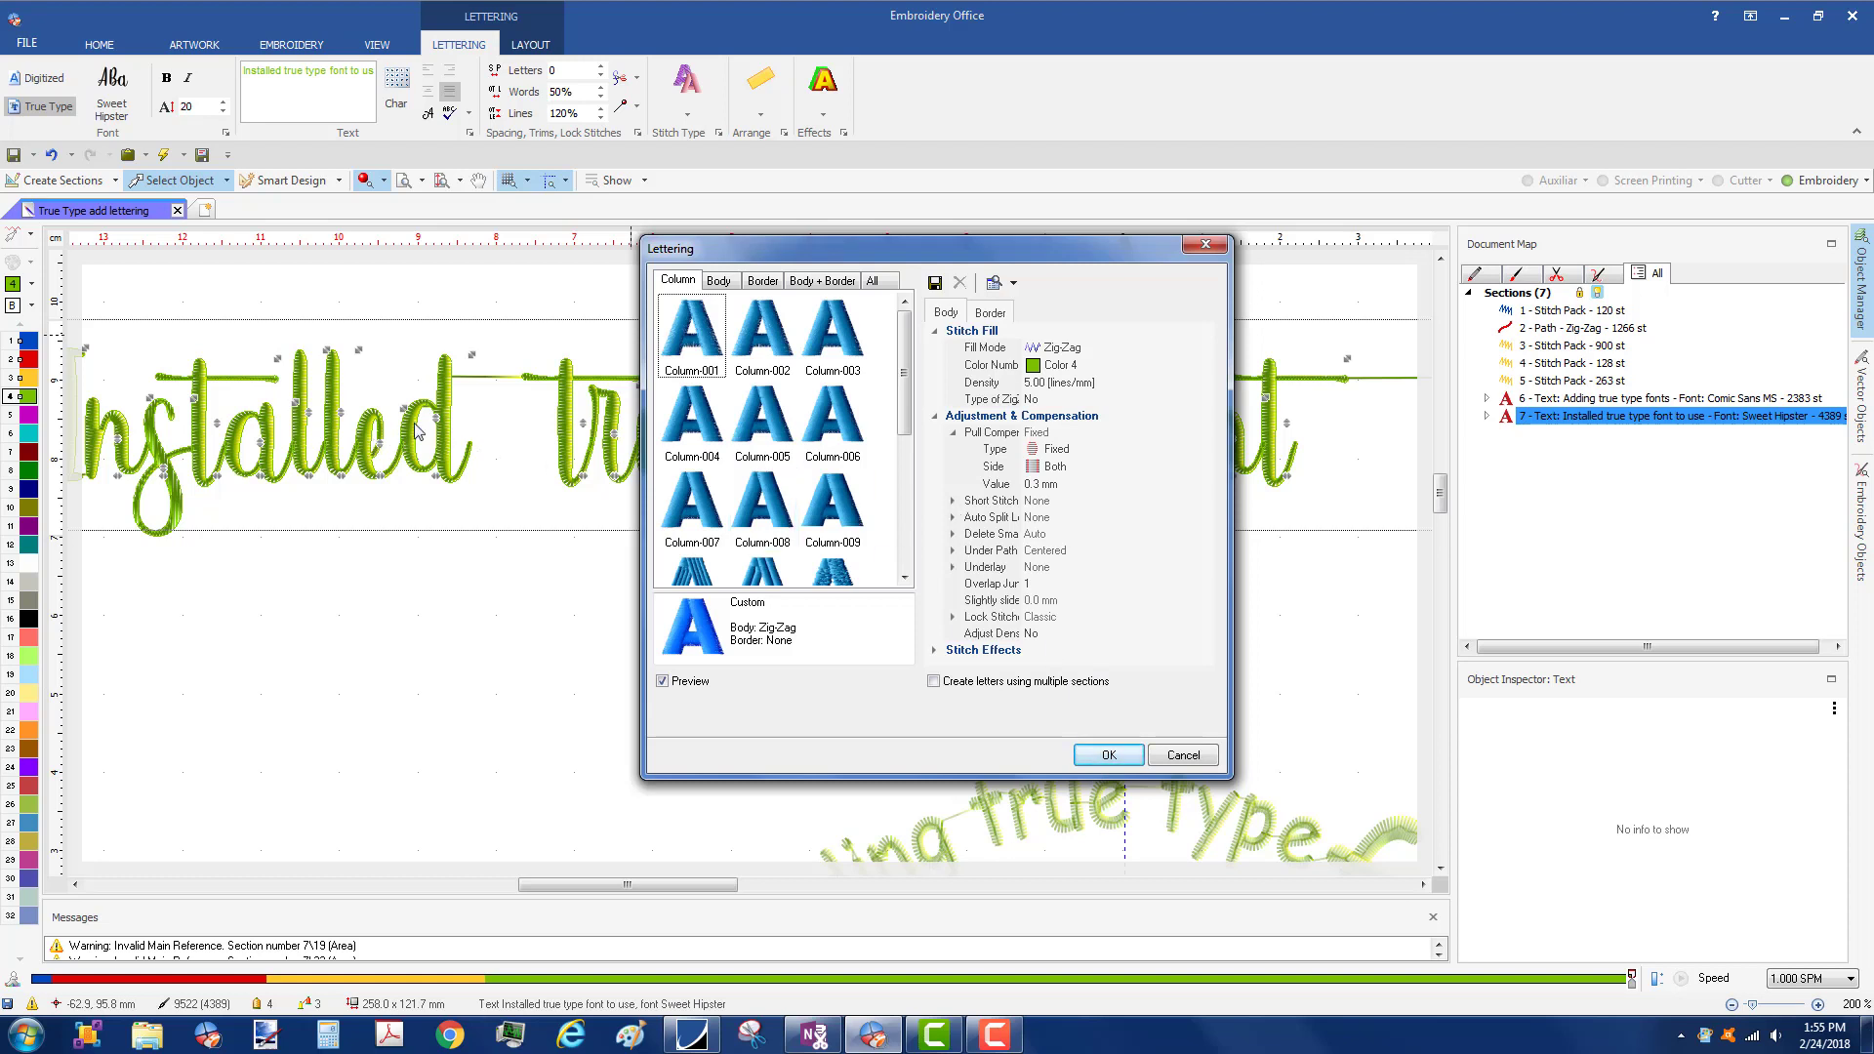
- Set the lettering's underlay fill mode to Centered with 2 repetitions
left_click(954, 568)
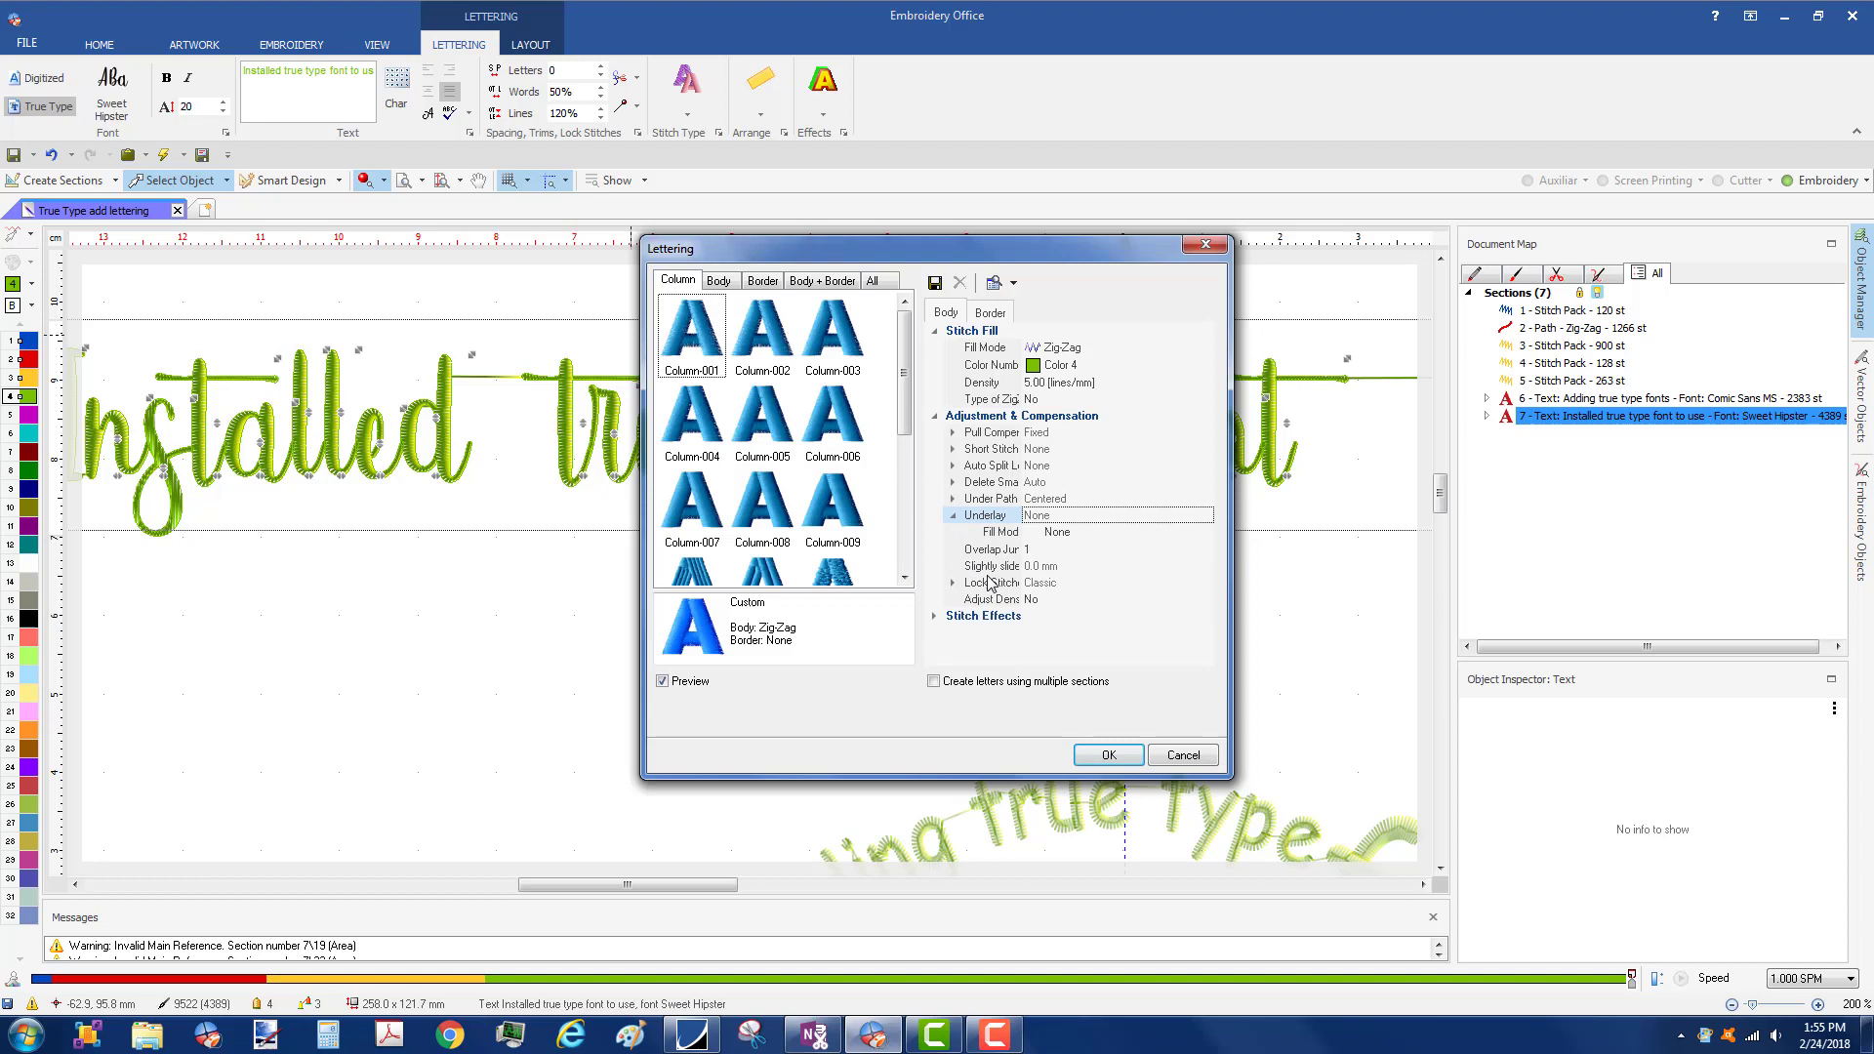
left_click(1097, 536)
left_click(1204, 532)
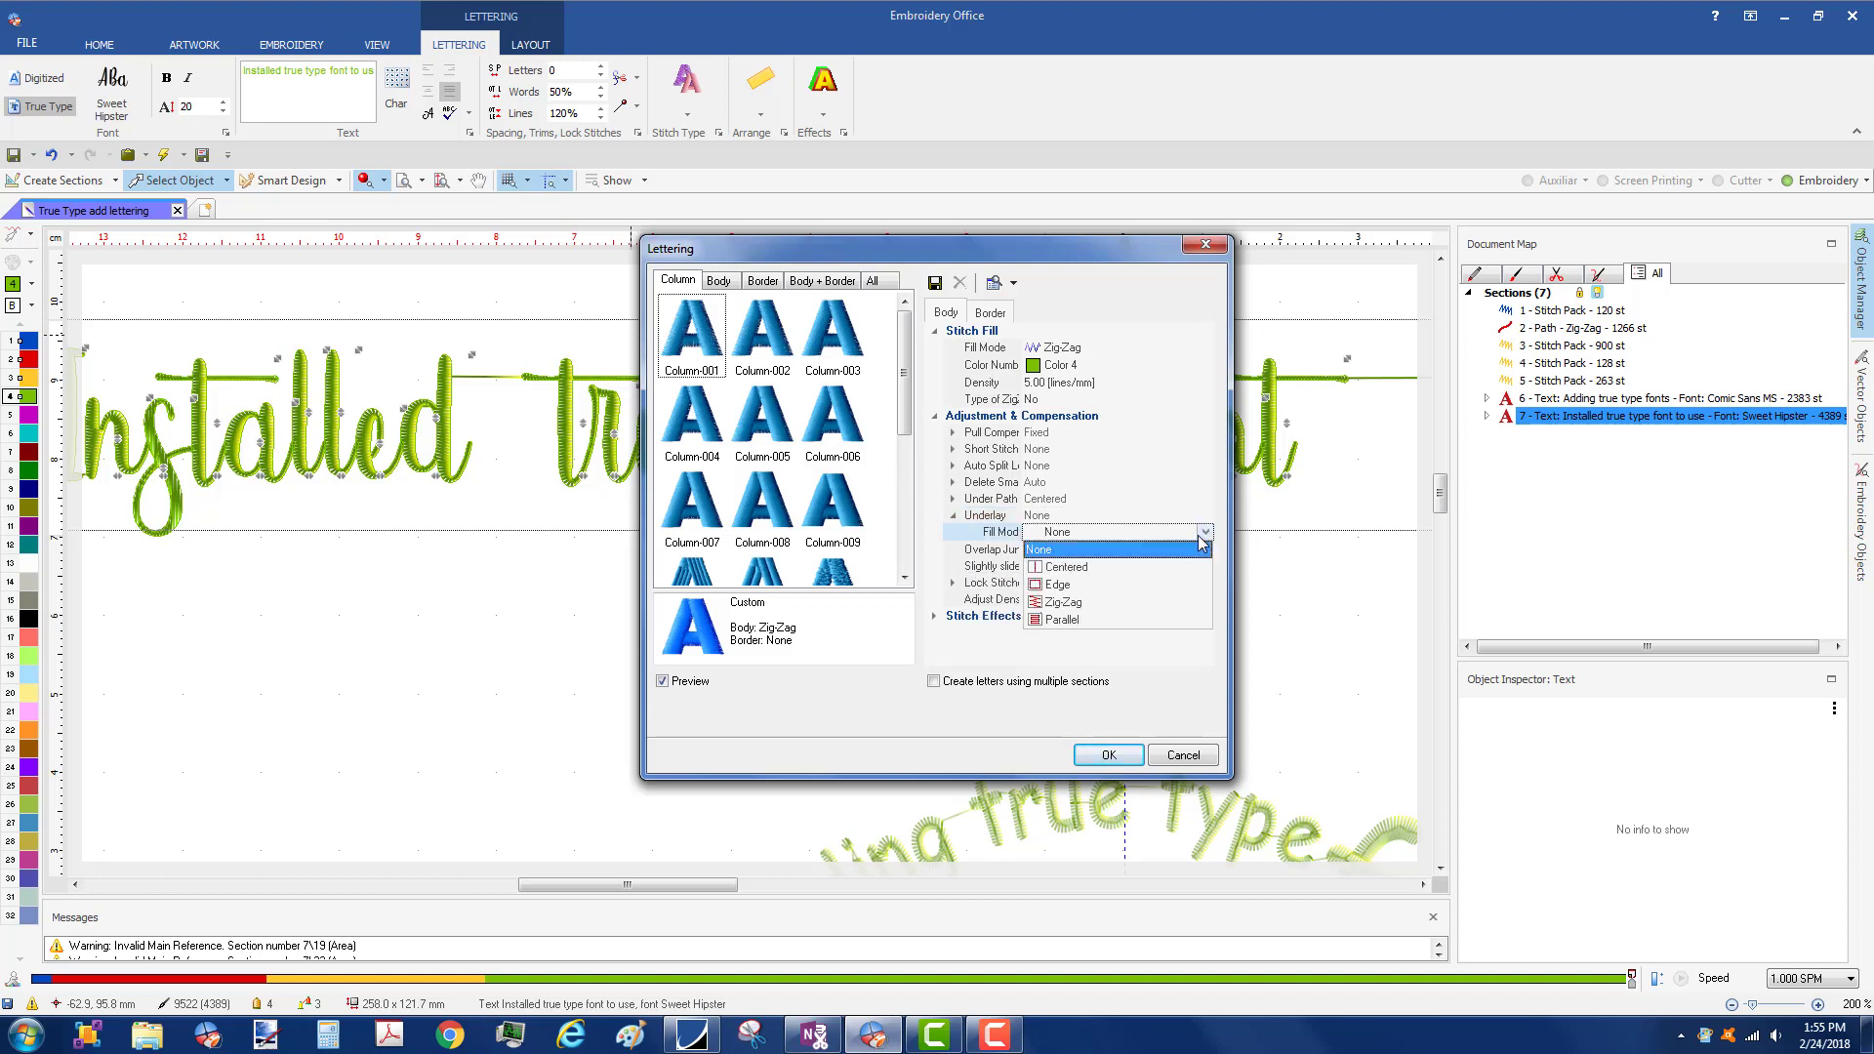
left_click(1049, 570)
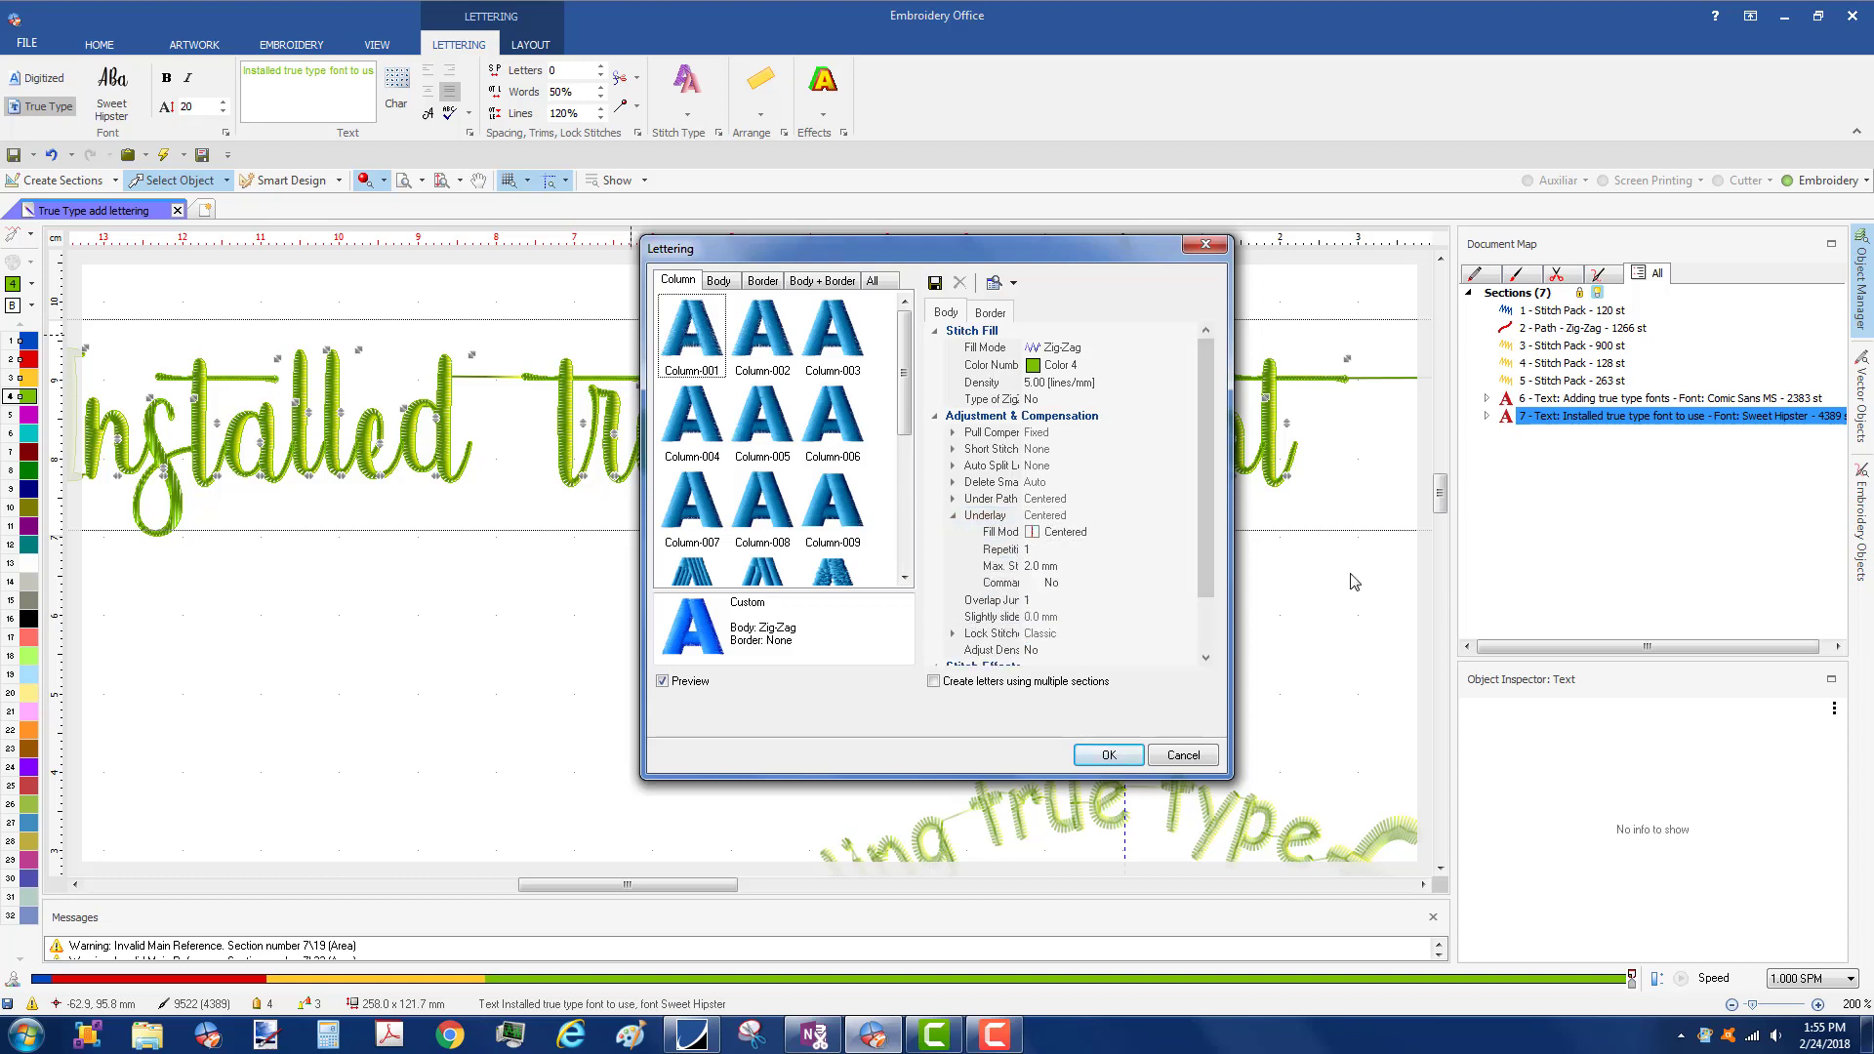
left_click(1073, 552)
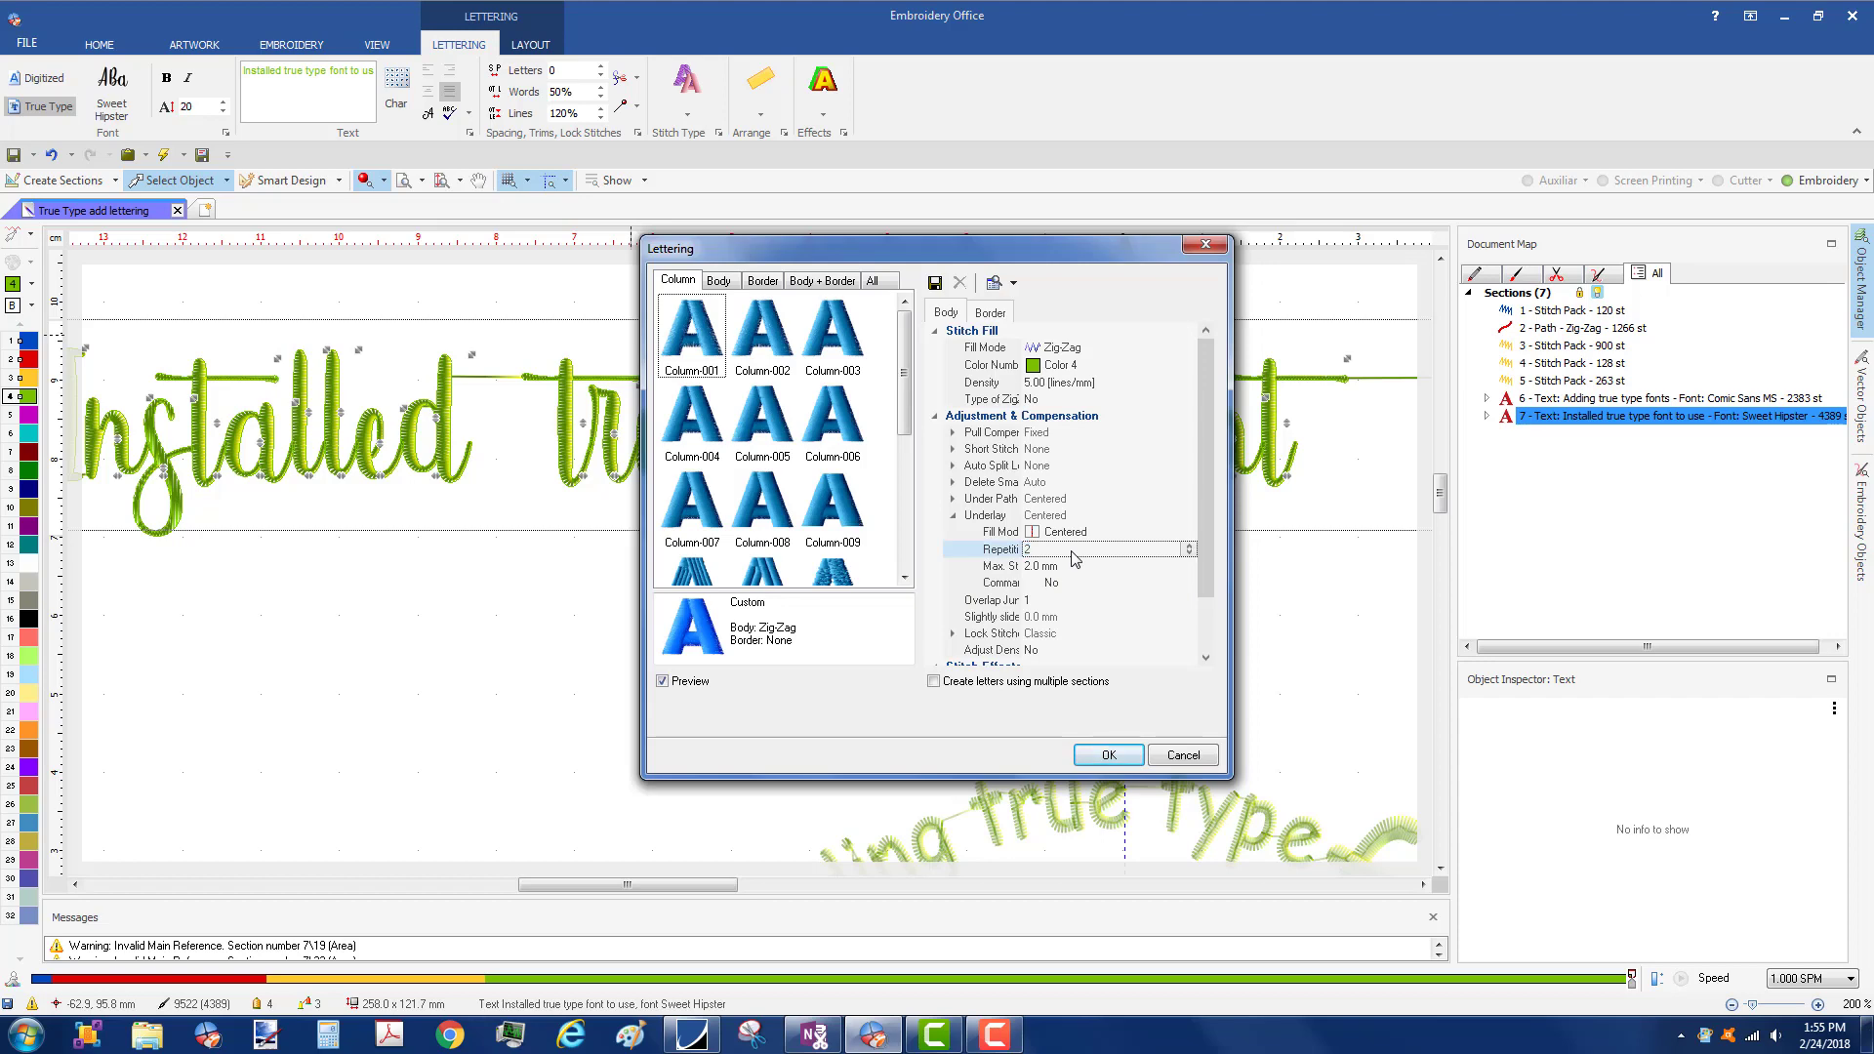
key("Return")
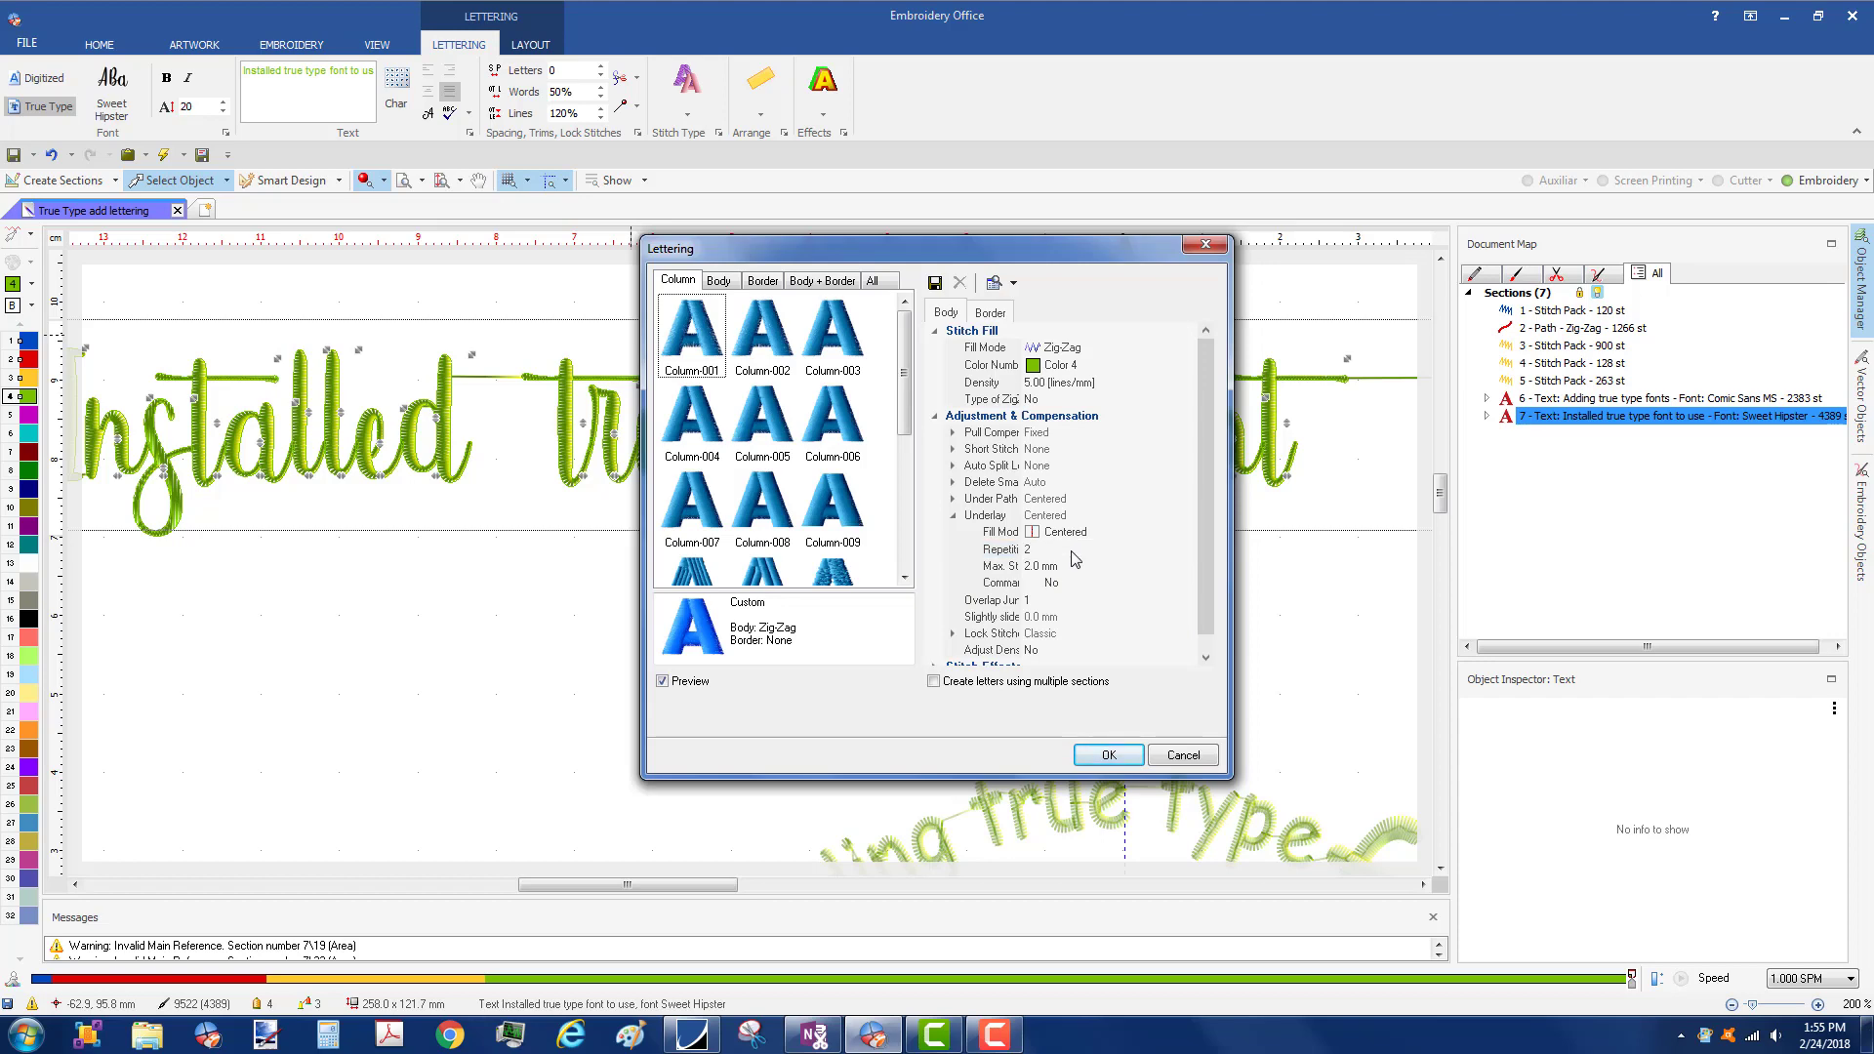
- Apply the stitch settings to the Sweet Hipster lettering, reprocess its stitches, and inspect the words
left_click(1106, 756)
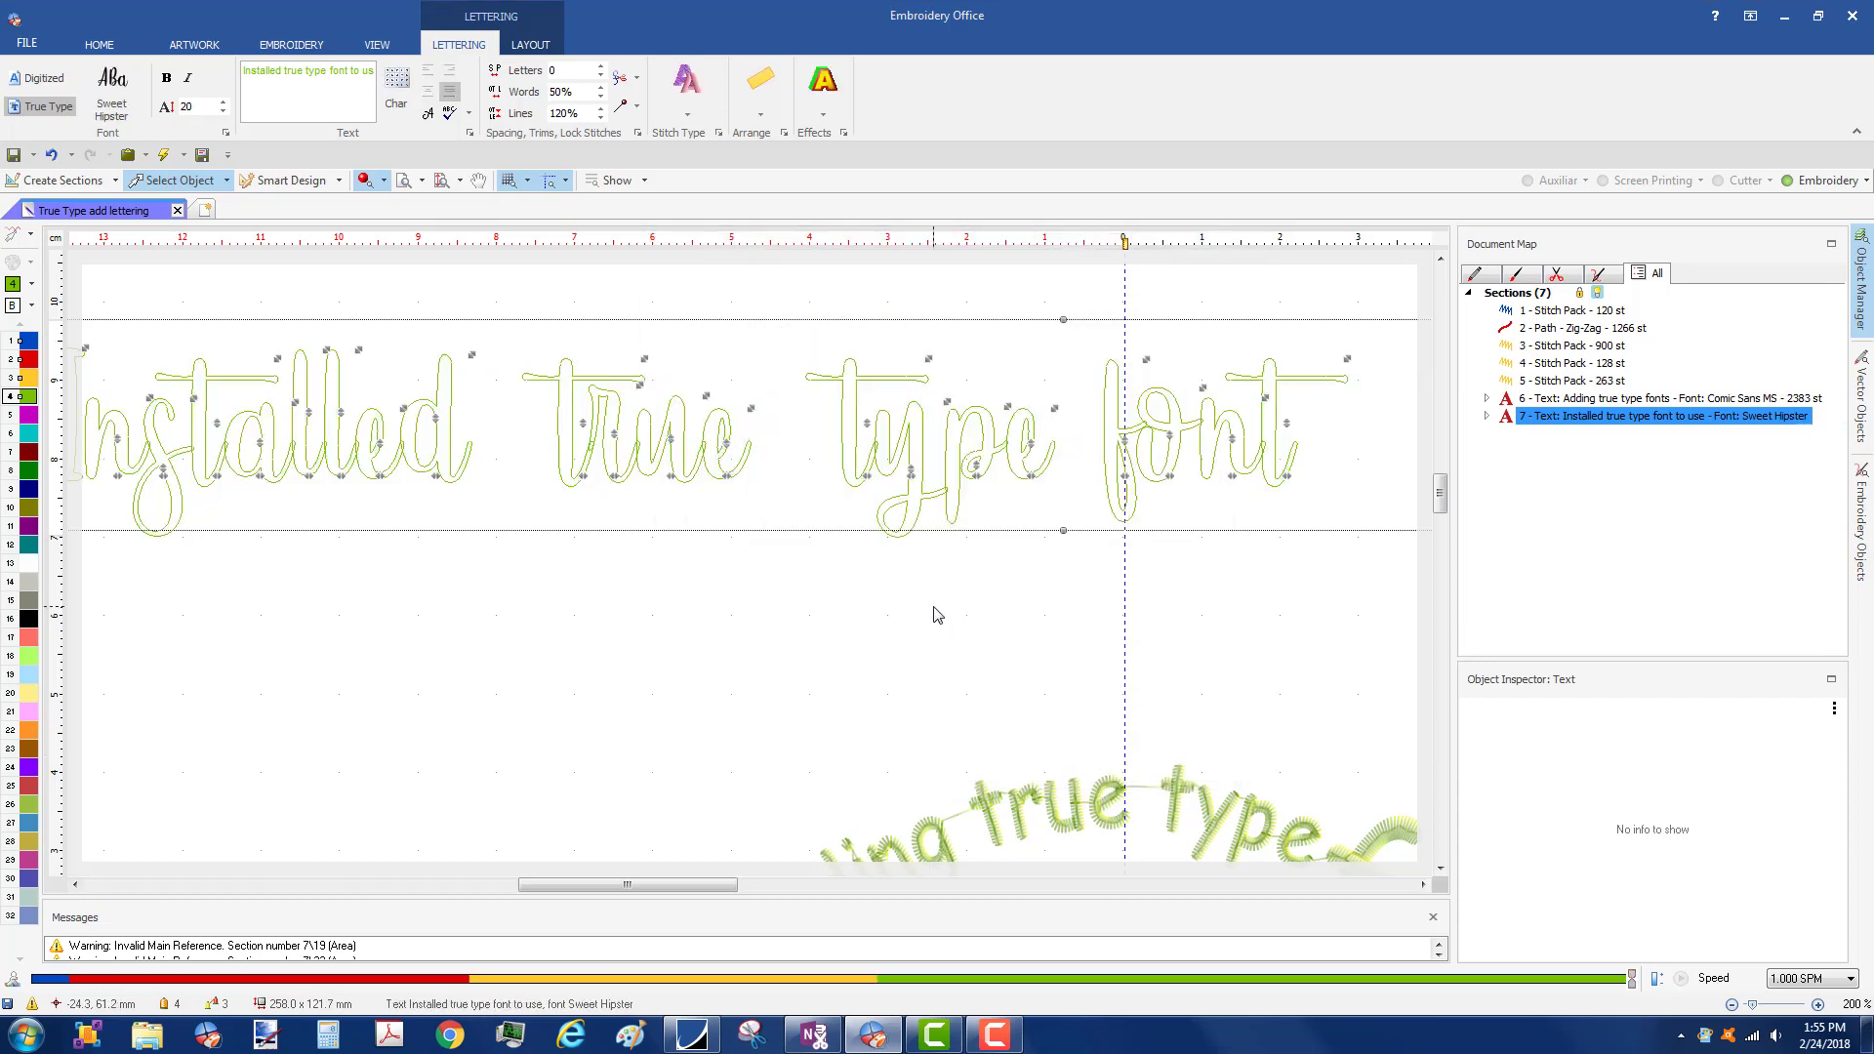
left_click(164, 156)
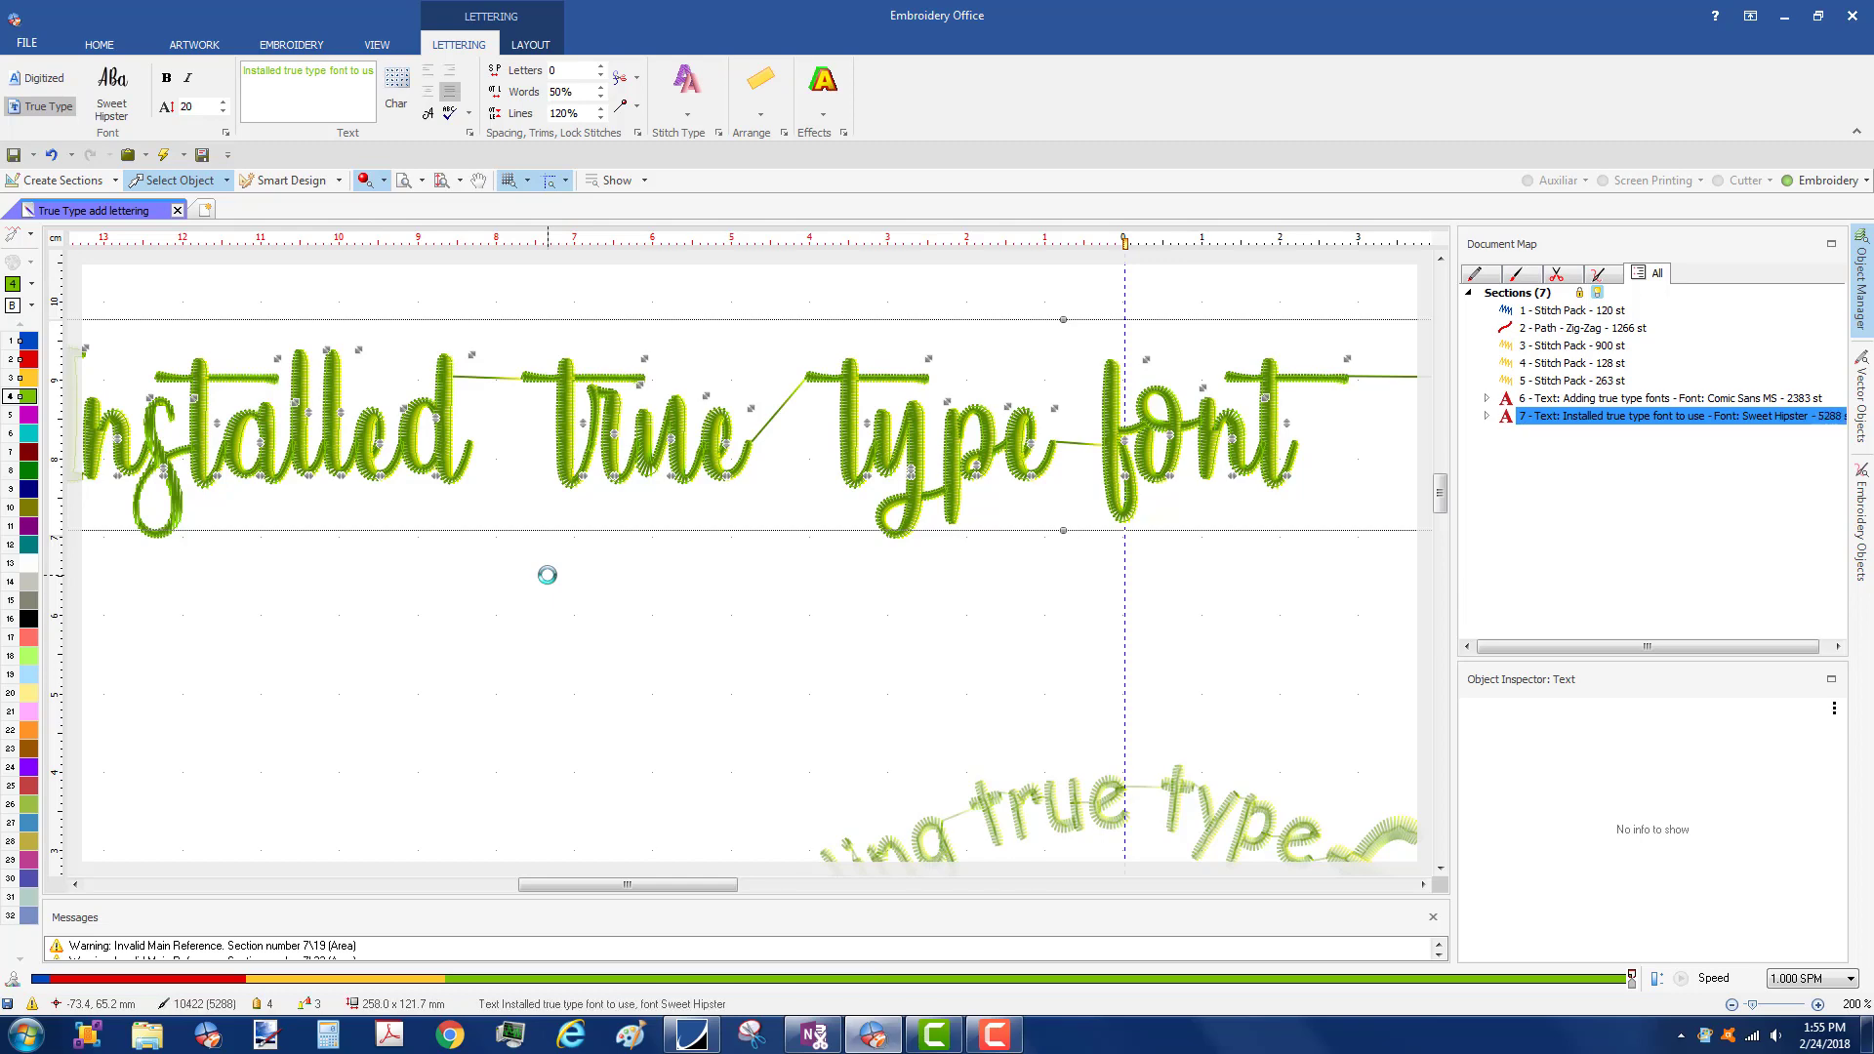
scroll(551, 581, "down", 1)
scroll(550, 582, "down", 1)
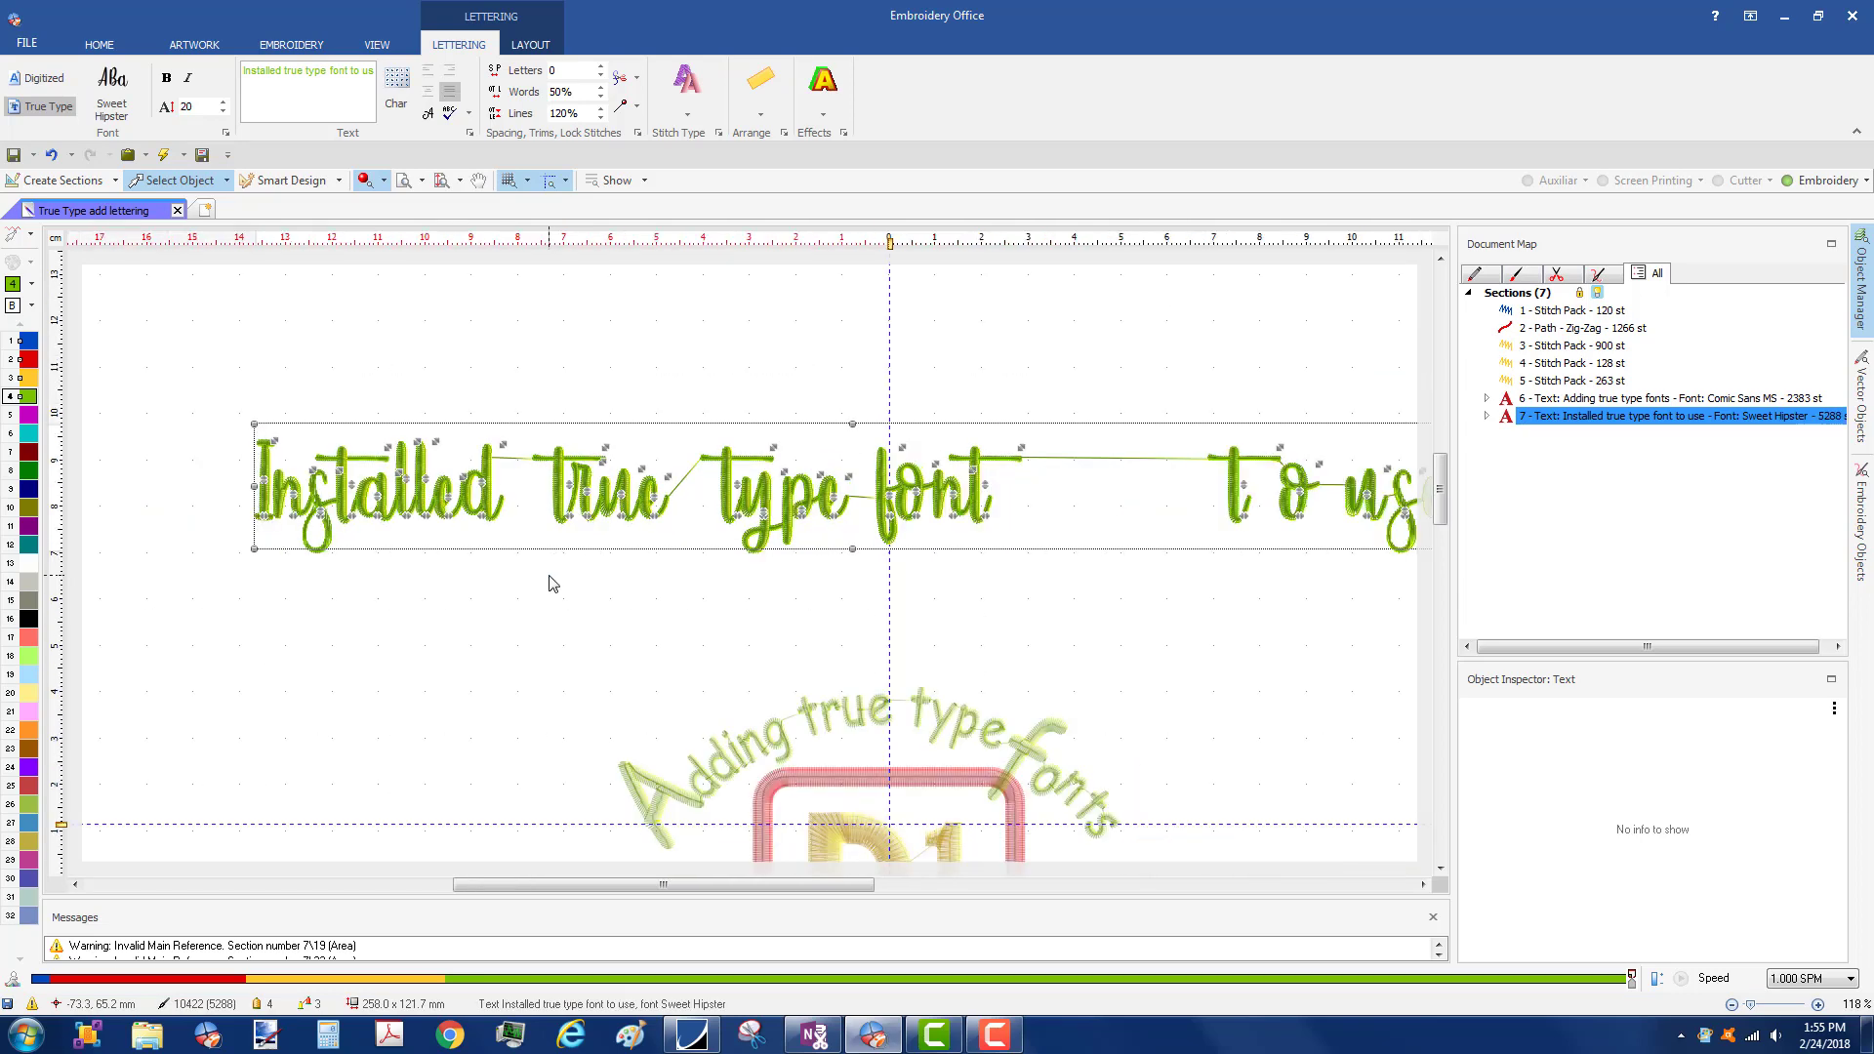
scroll(551, 582, "up", 1)
scroll(266, 480, "up", 4)
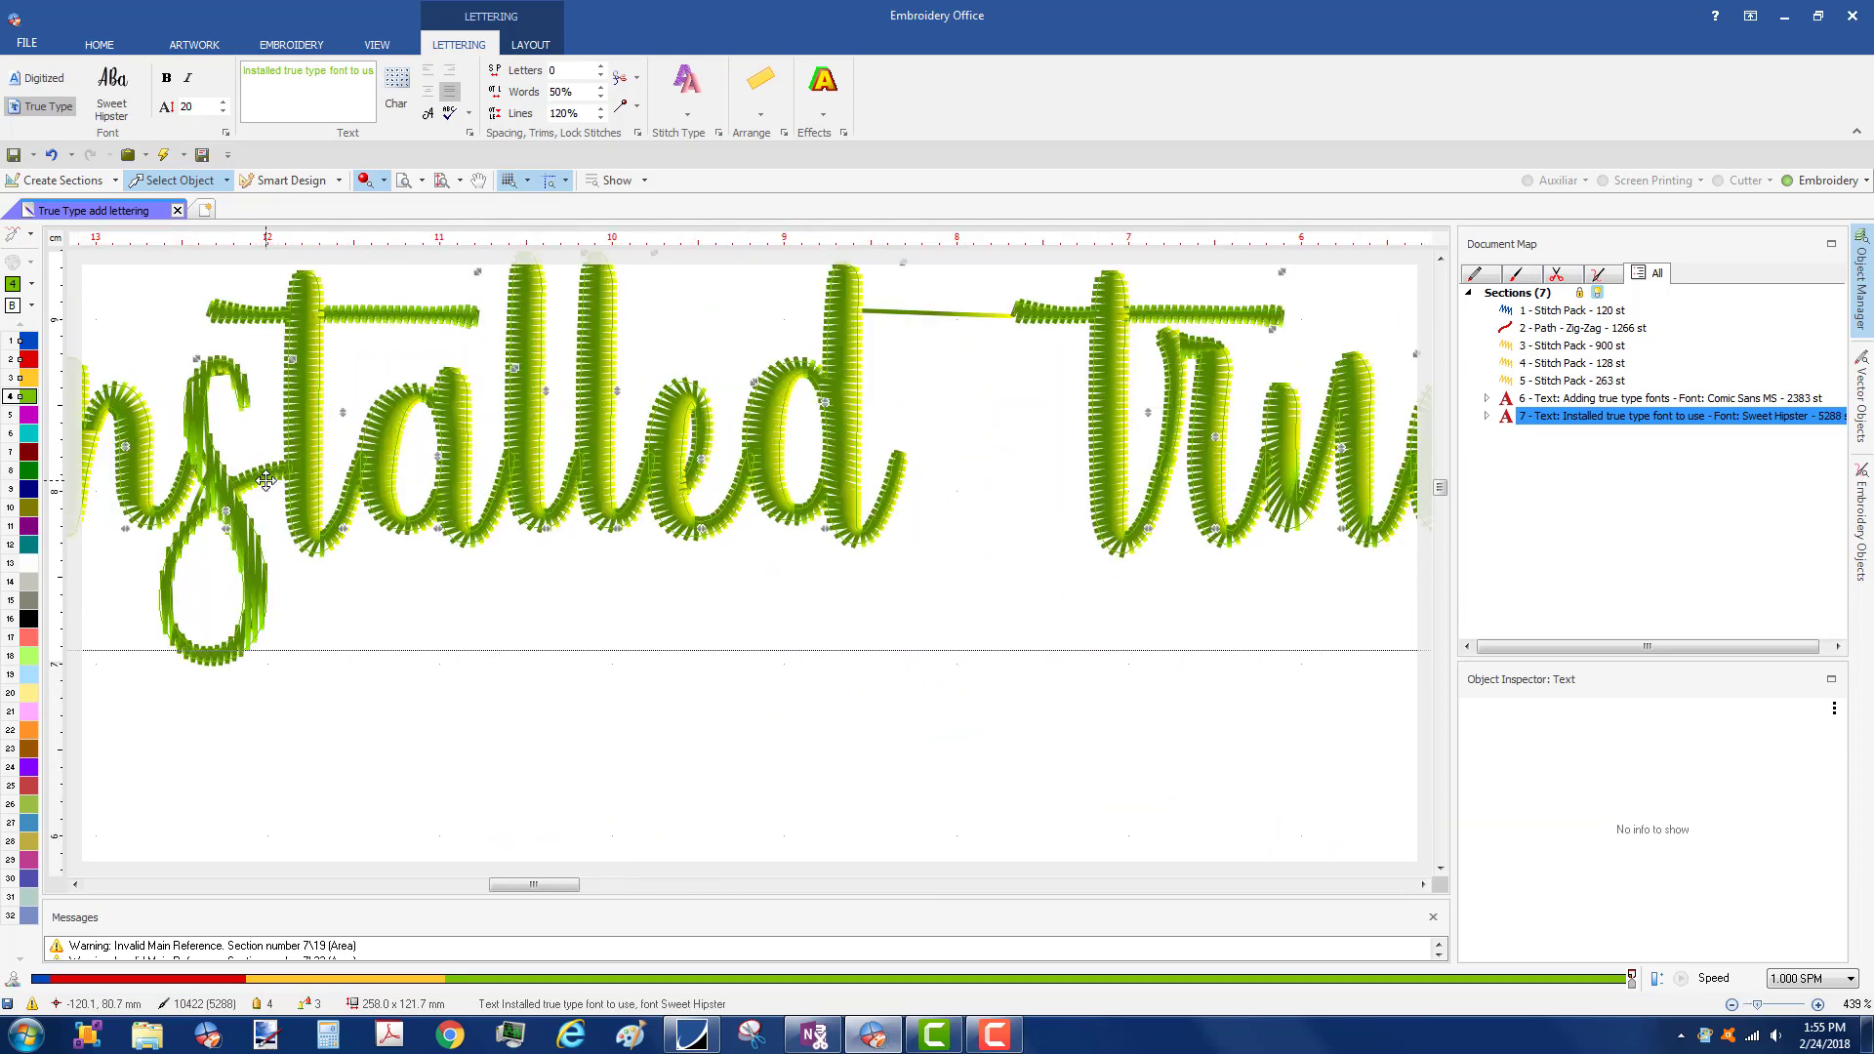
- Open the letter "s" in "Installed" for editing and add a direction line across its diagonal stroke just below the crossing
scroll(243, 538, "up", 2)
double_click(239, 539)
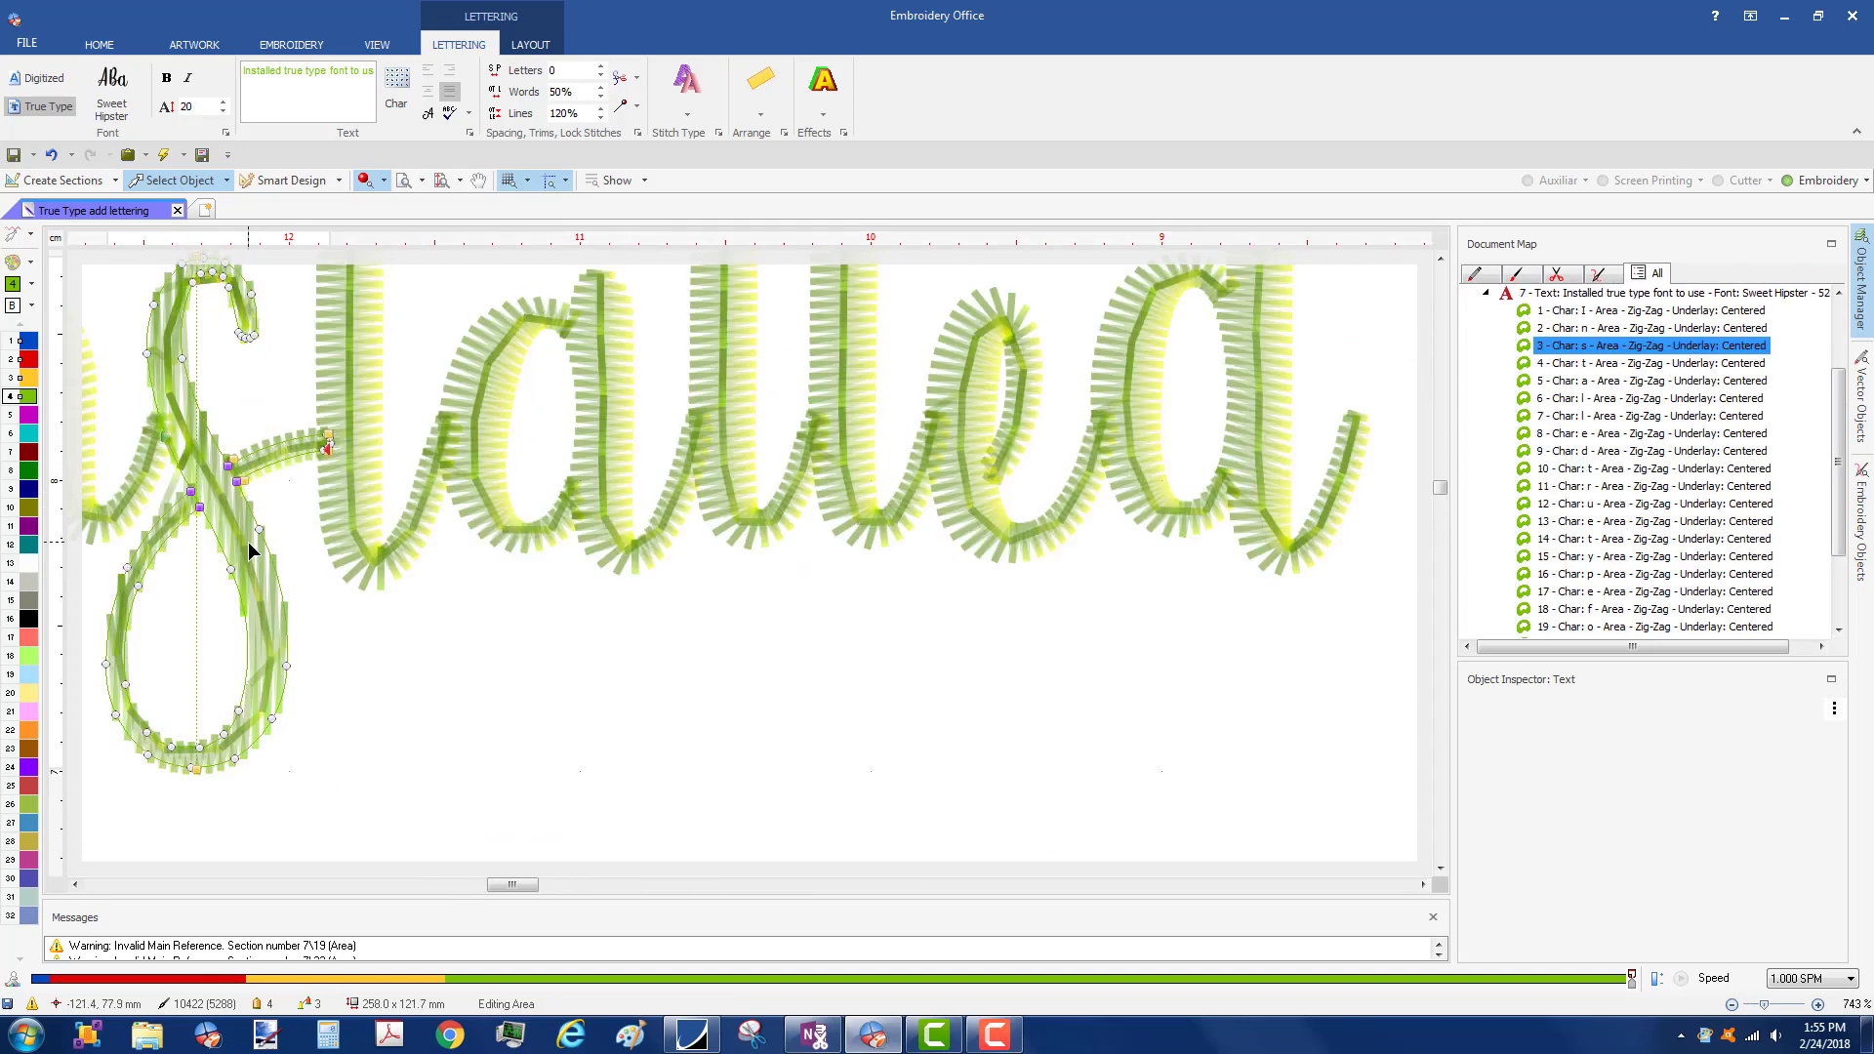
scroll(241, 539, "up", 3)
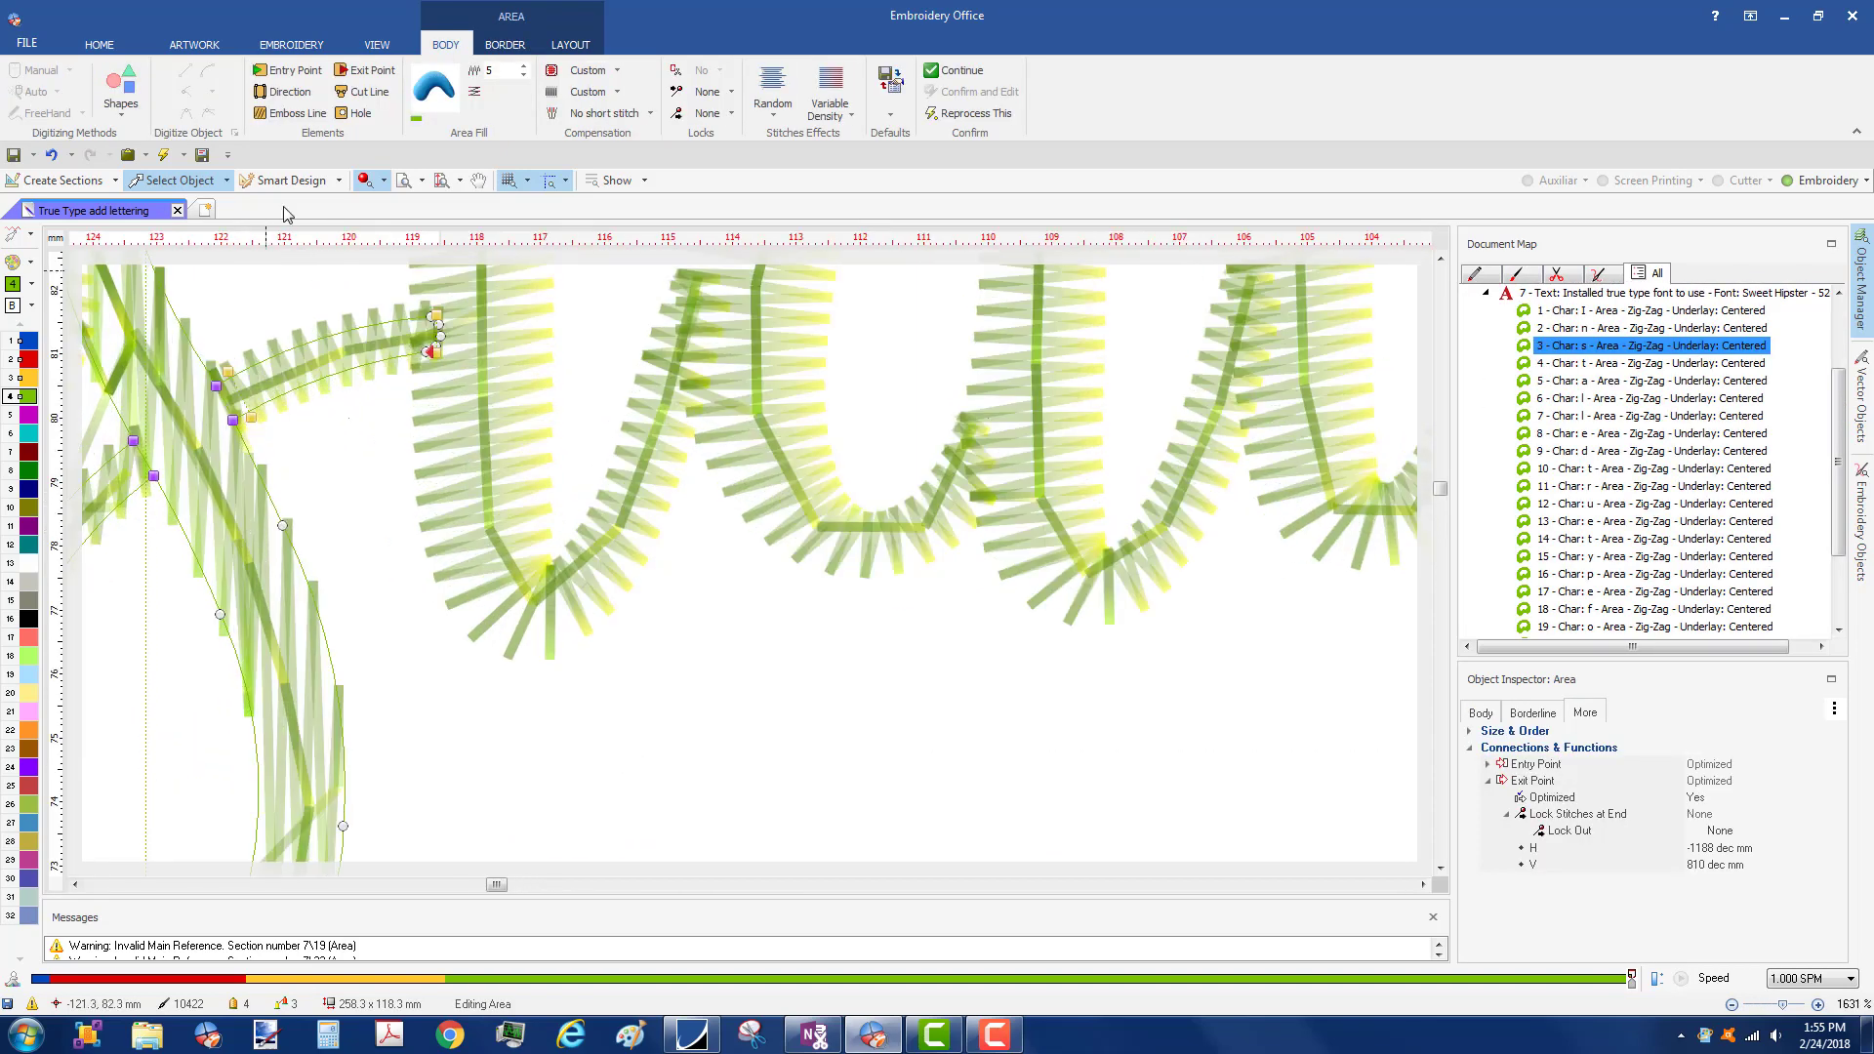
left_click(283, 92)
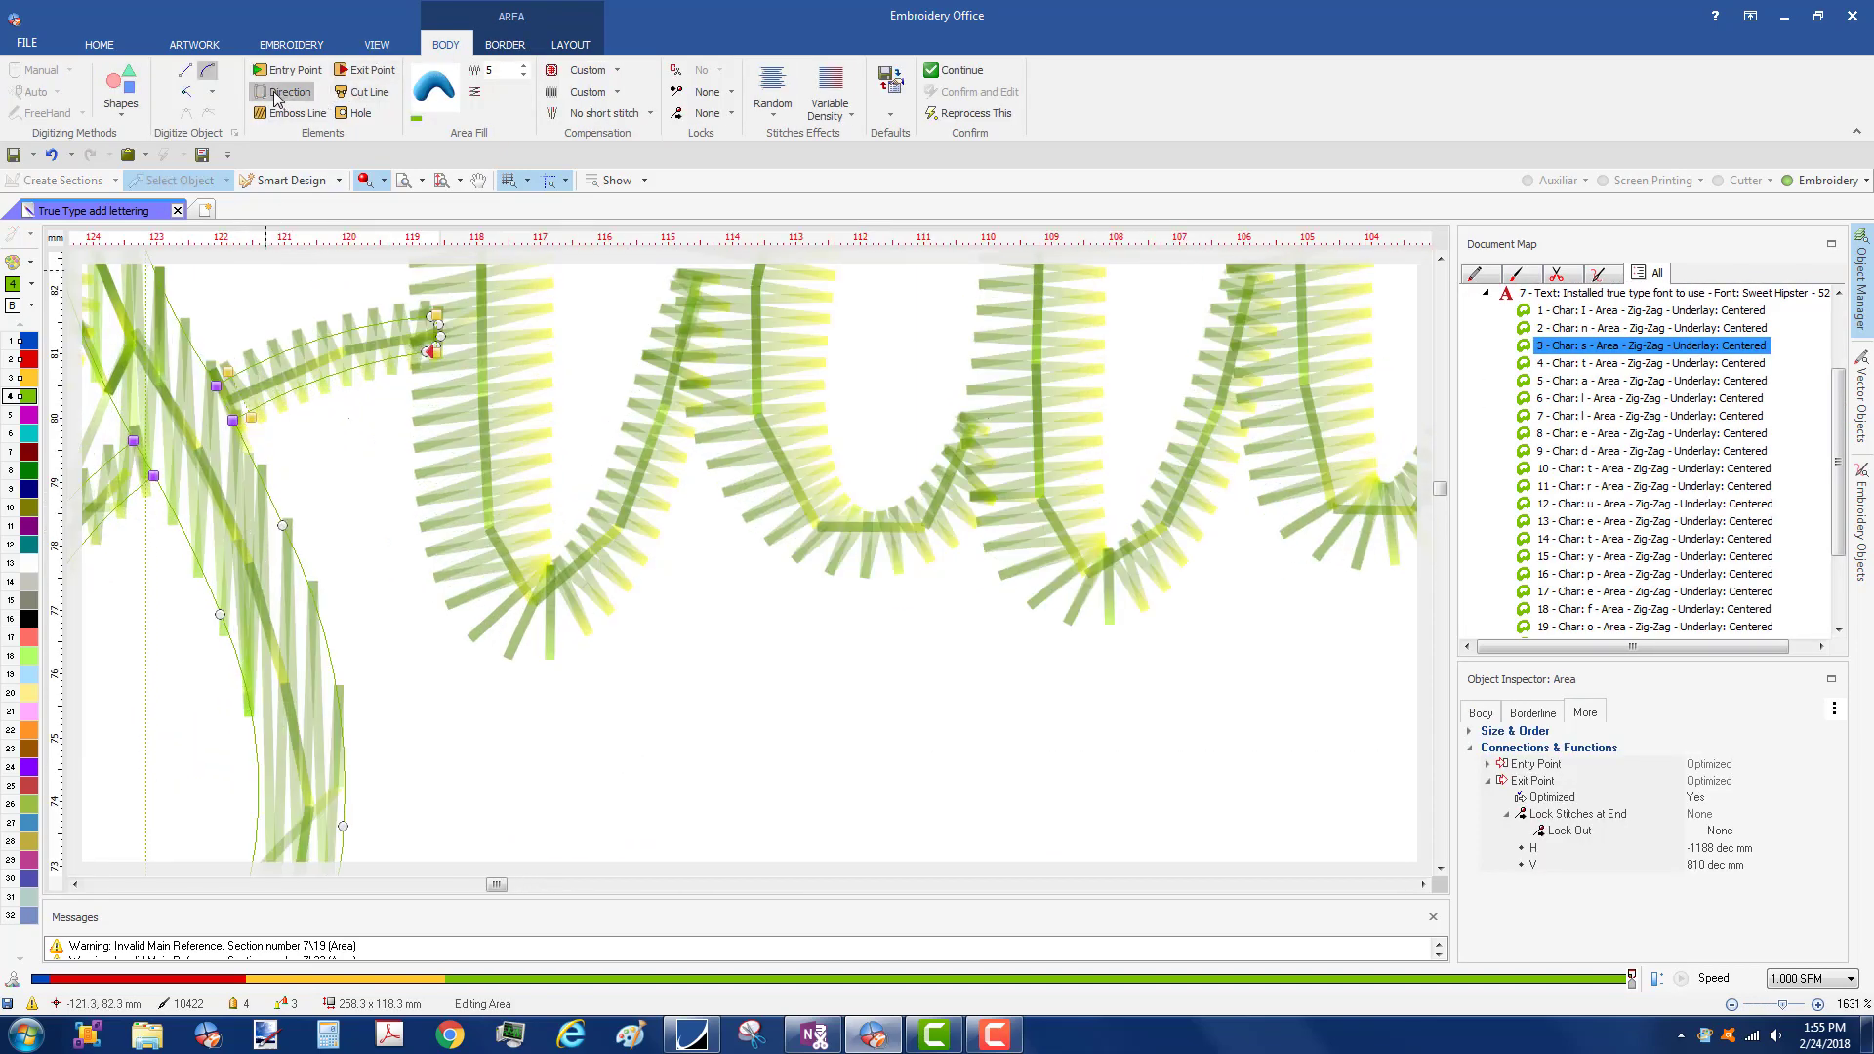
left_click(182, 577)
left_click(324, 523)
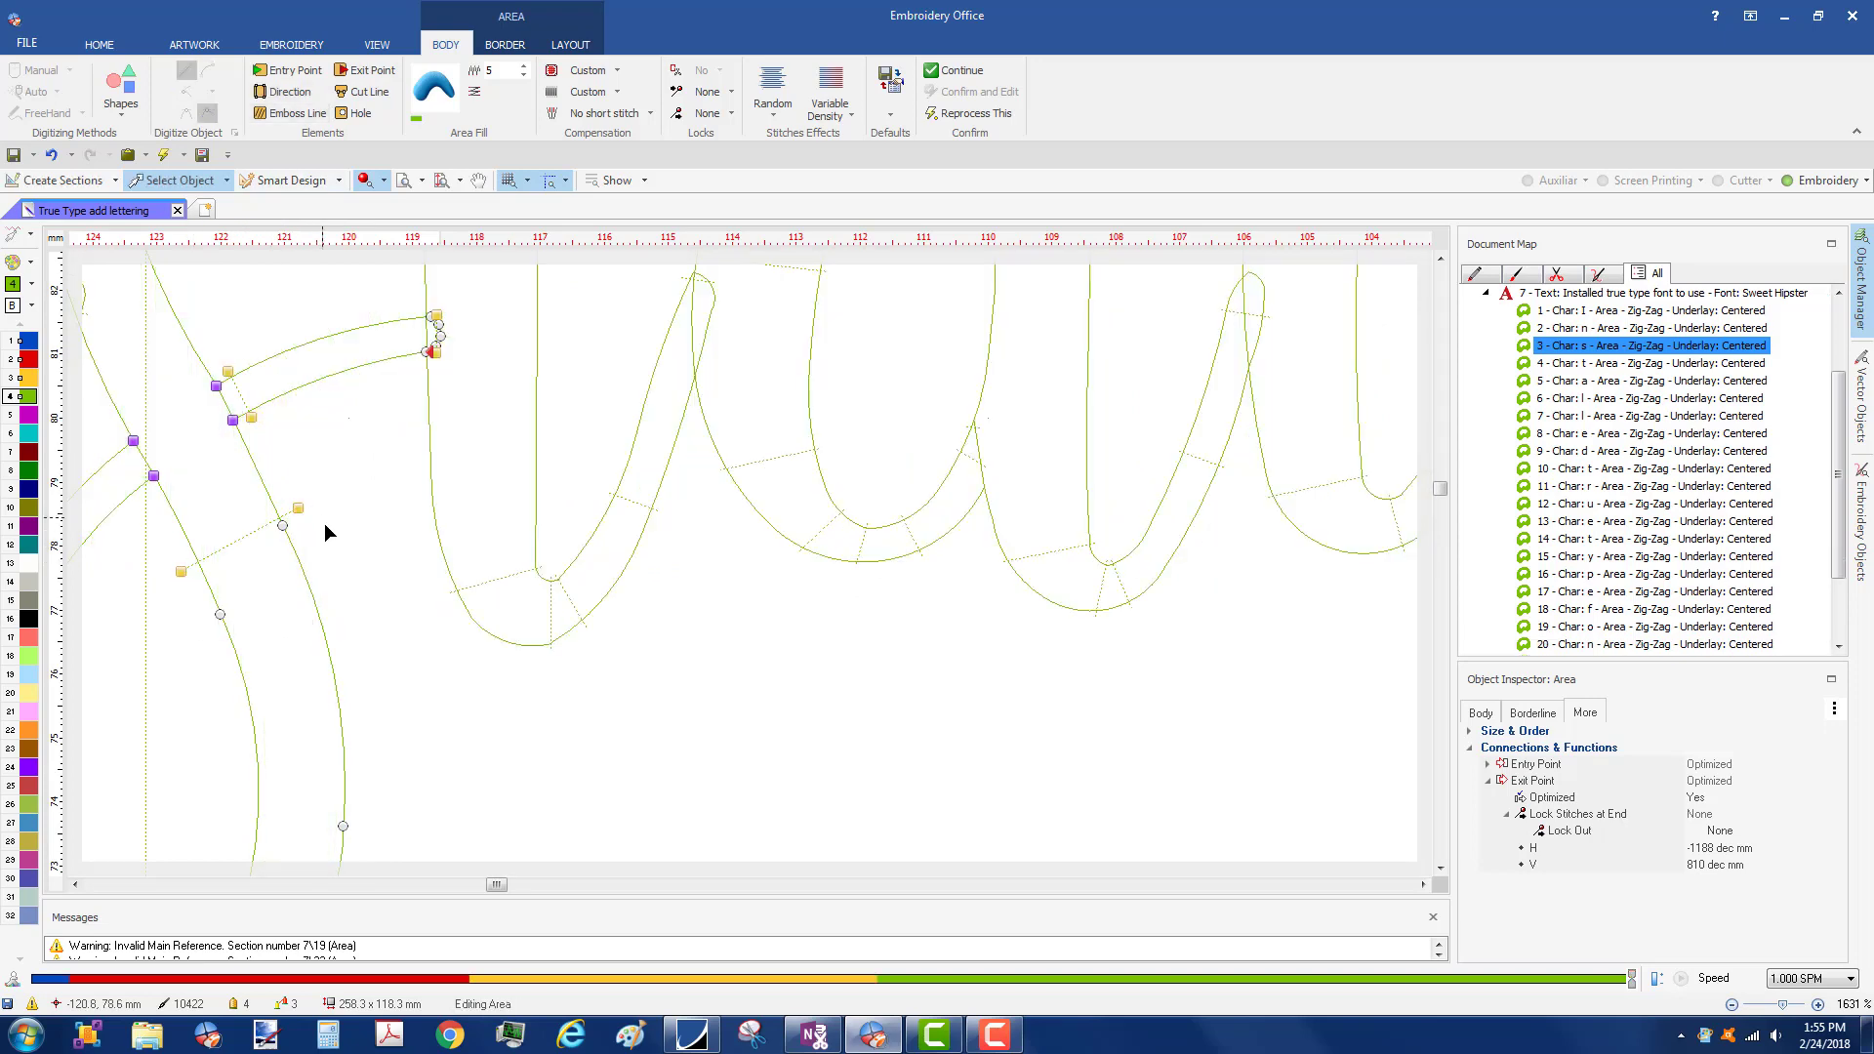
- Add direction lines about 2.5 mm long across the right side and the upper left side of the s's lower loop
scroll(329, 535, "down", 1)
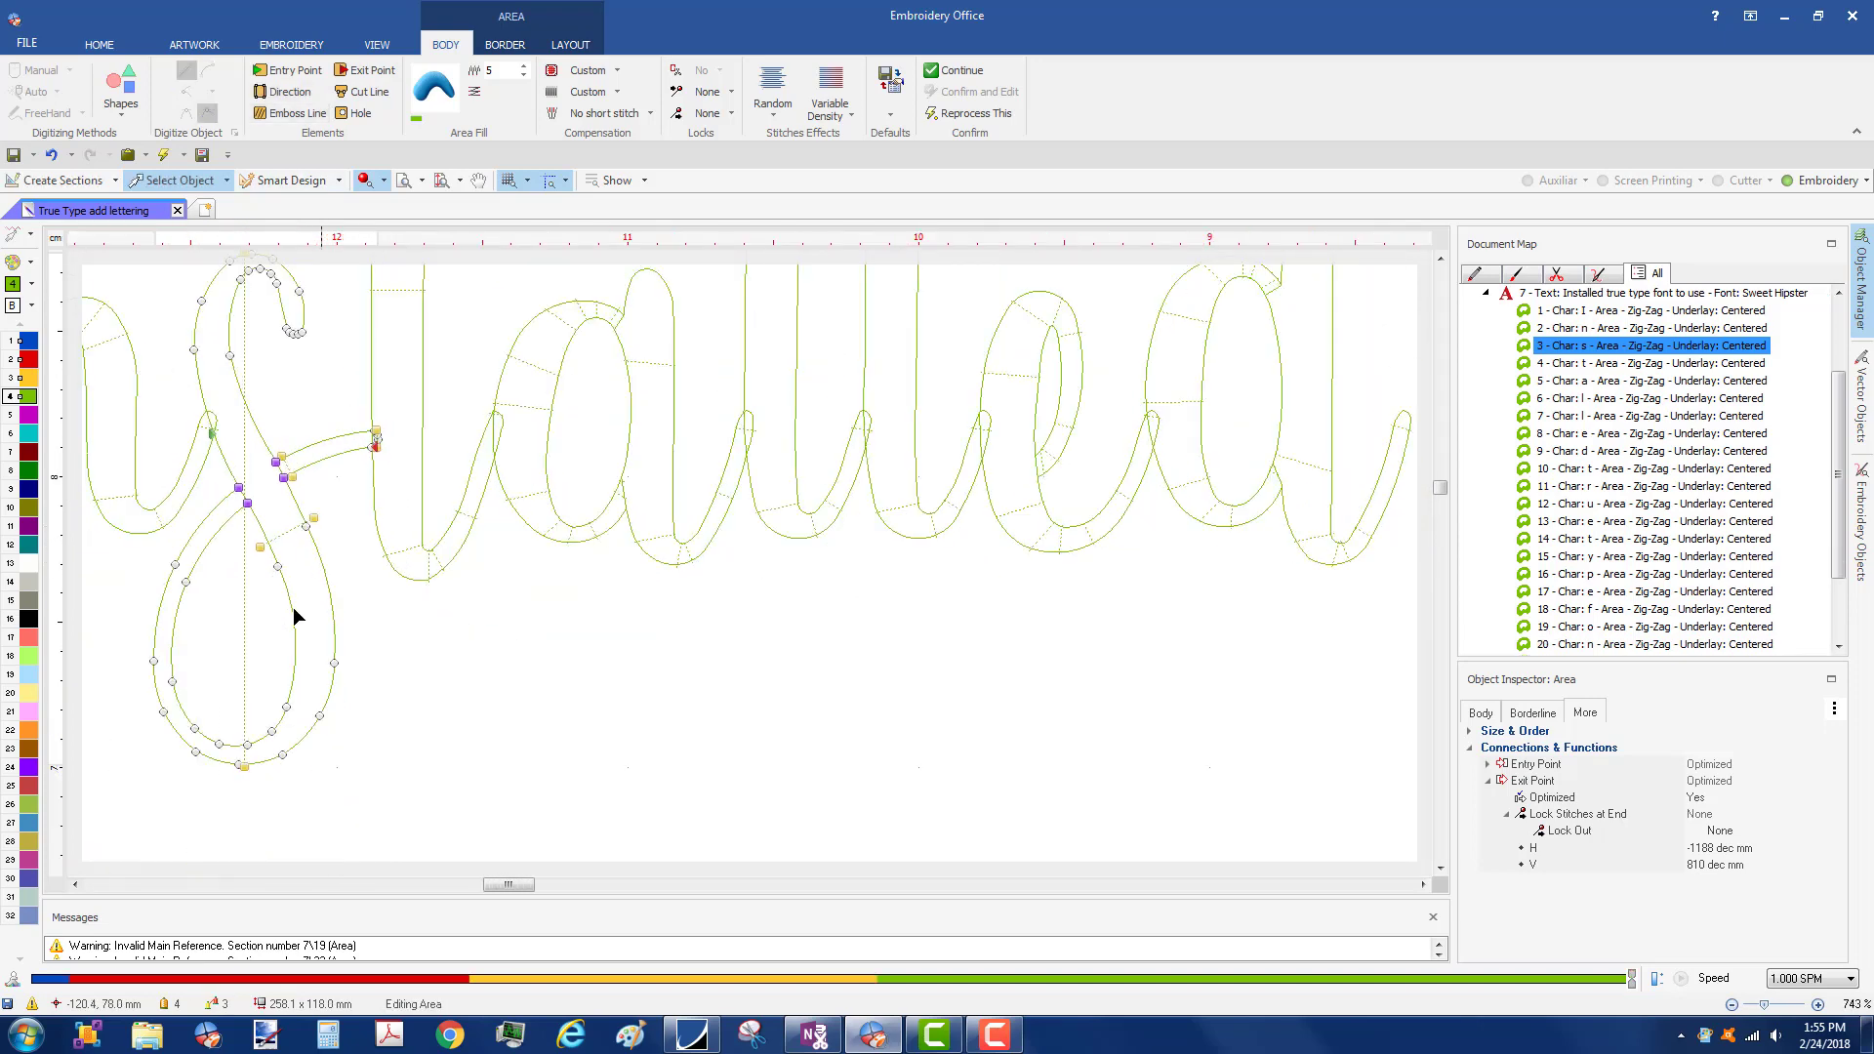
left_click(283, 92)
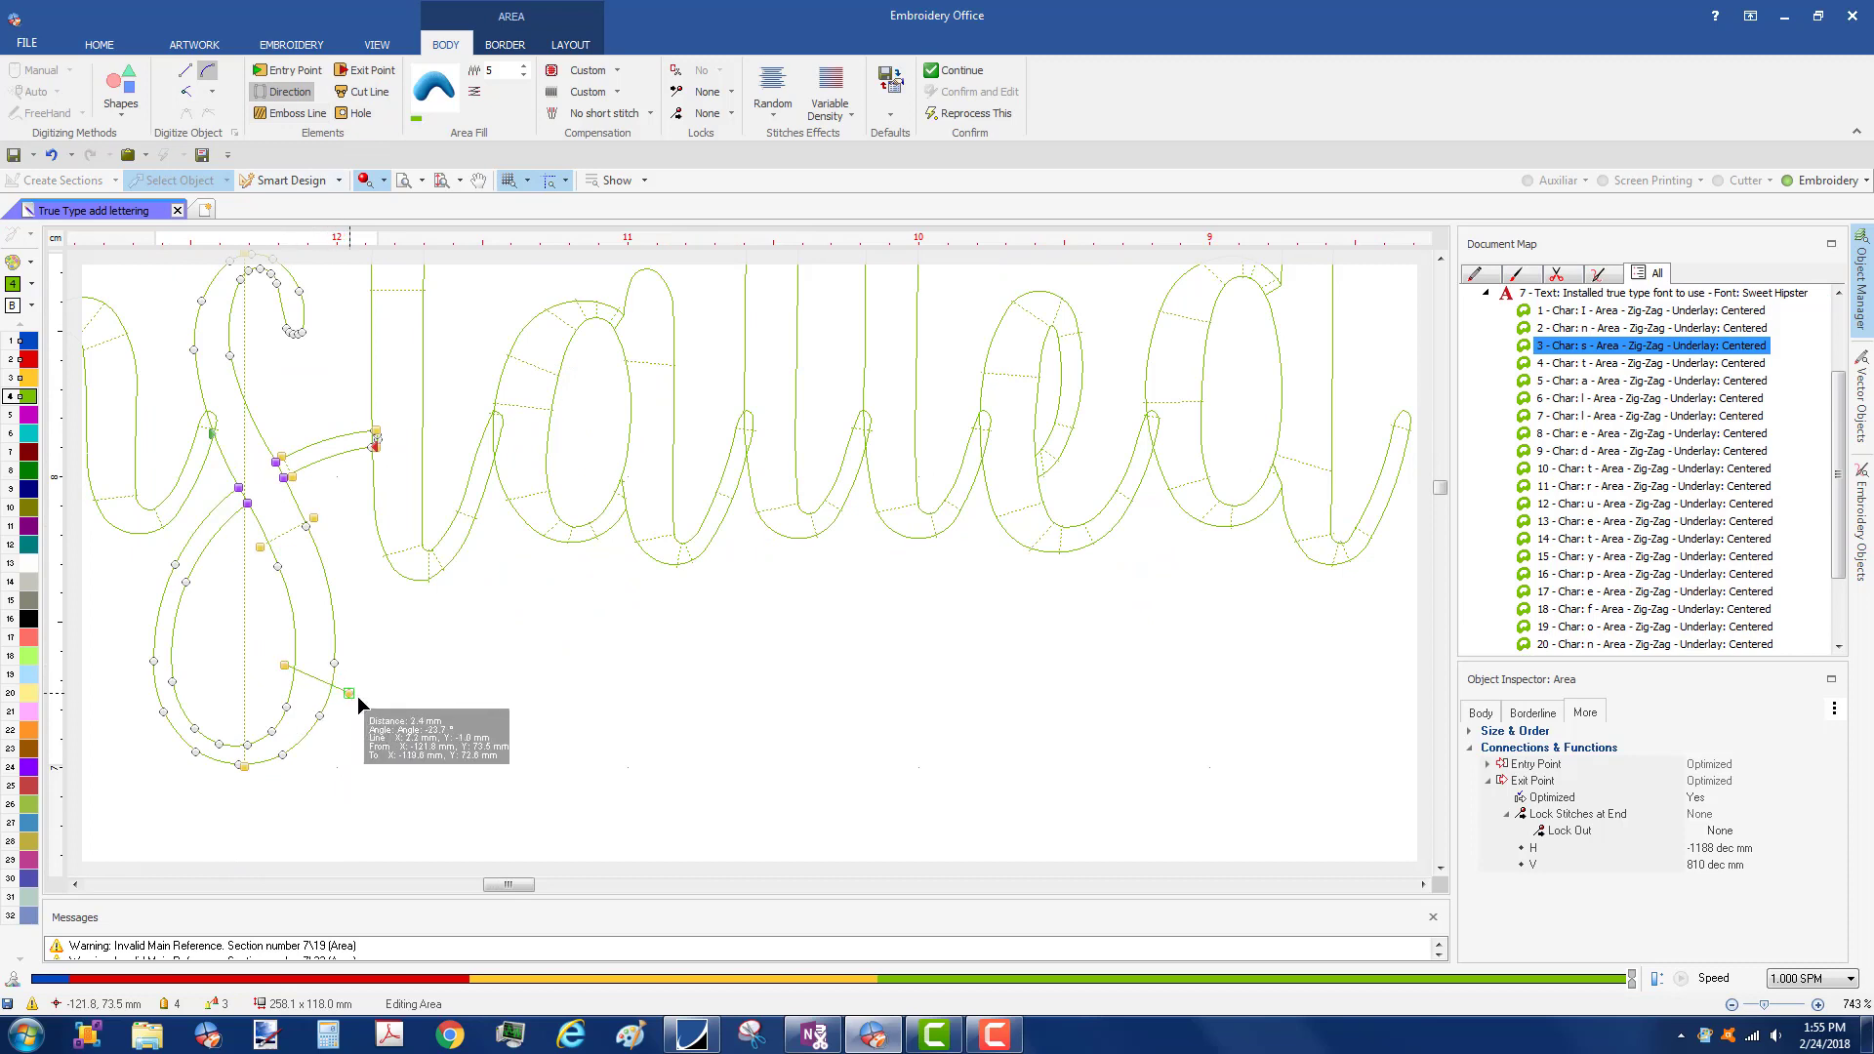
left_click(358, 697)
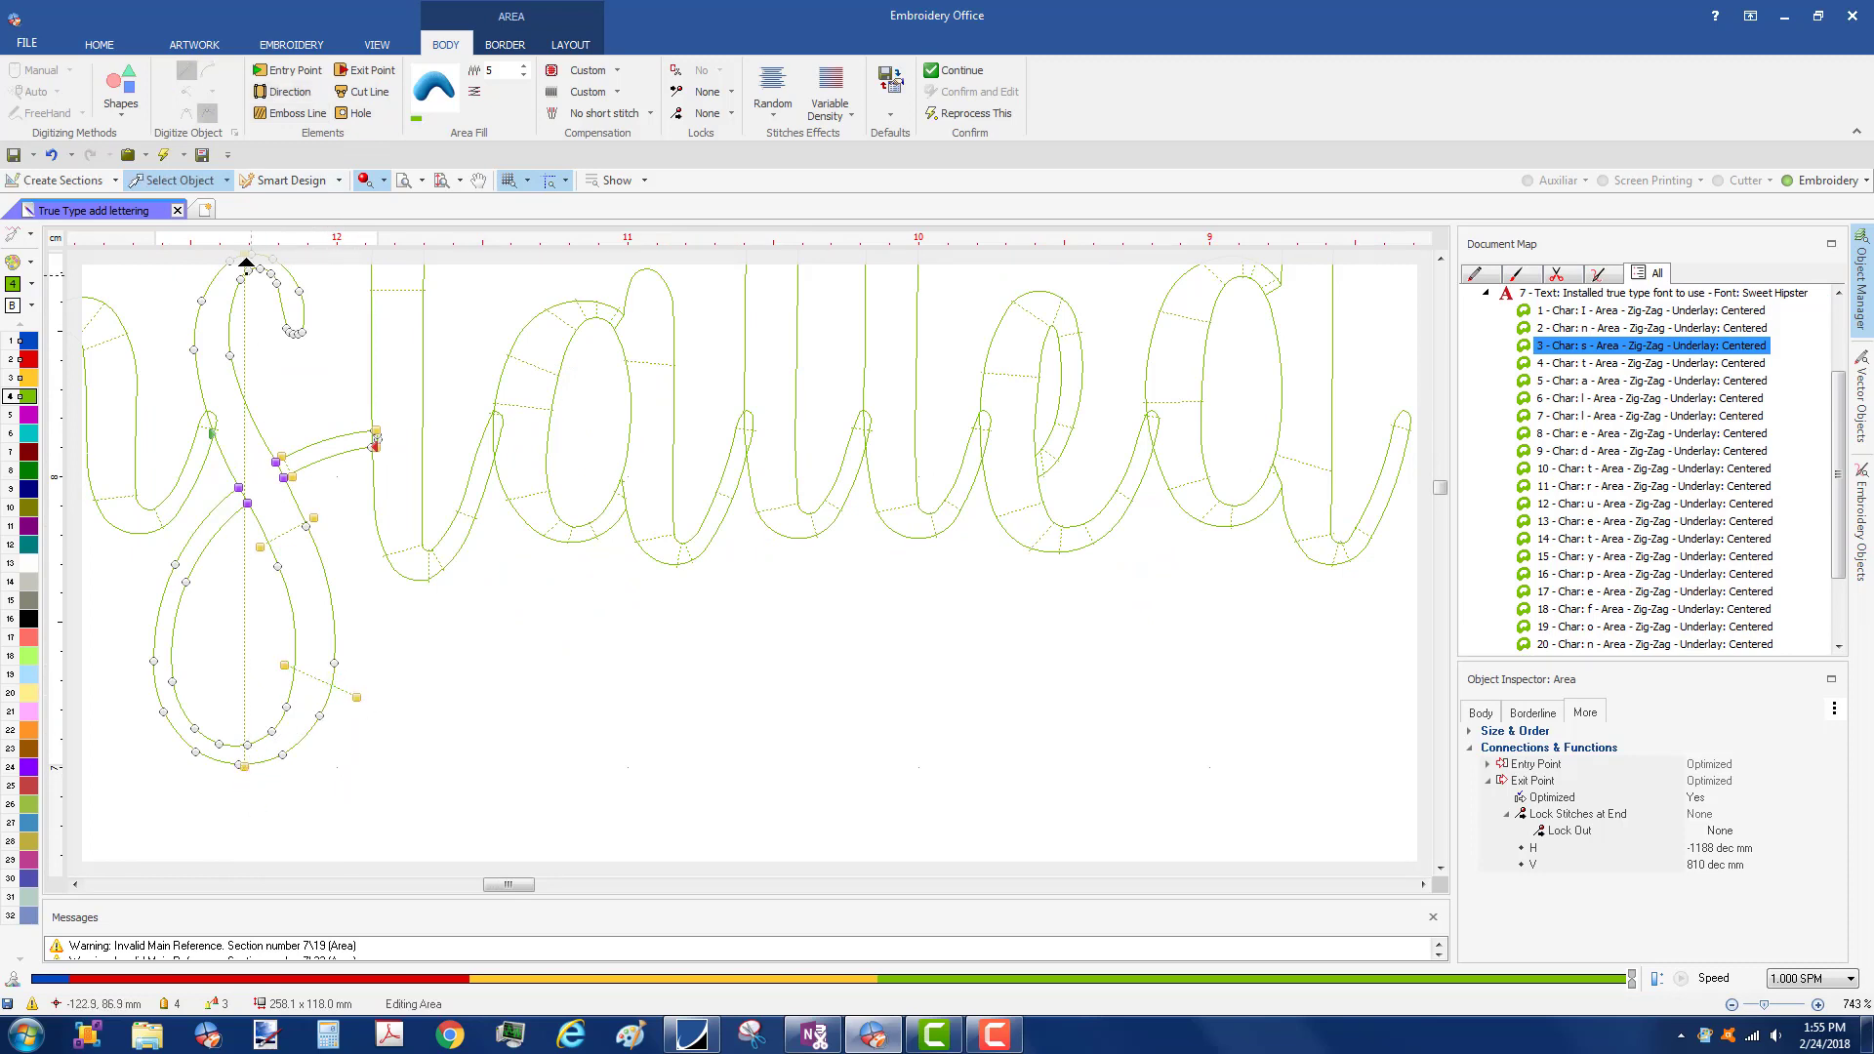
scroll(246, 263, "down", 2)
mouse_move(263, 342)
left_mouse_down()
mouse_move(270, 603)
mouse_move(244, 557)
mouse_move(196, 532)
left_mouse_up()
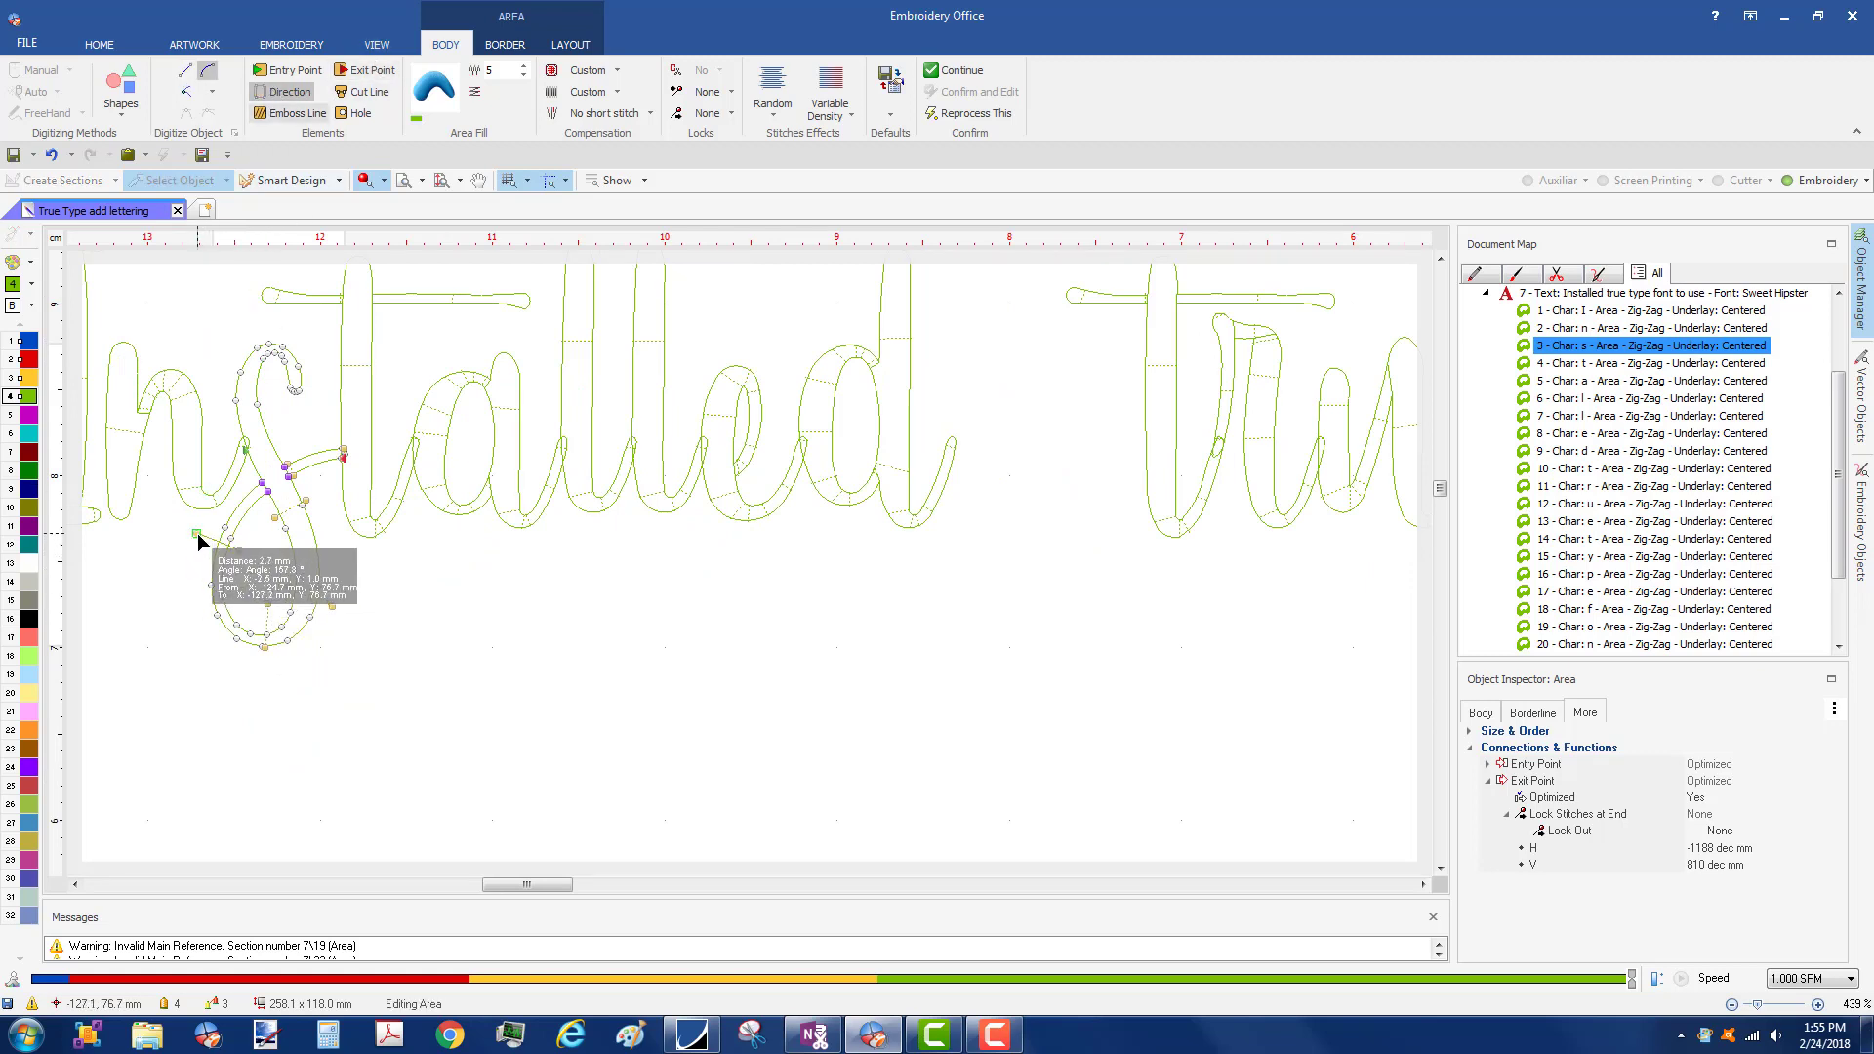
- Add direction lines around the upper hook of the "s" and reprocess only that letter
left_click(281, 91)
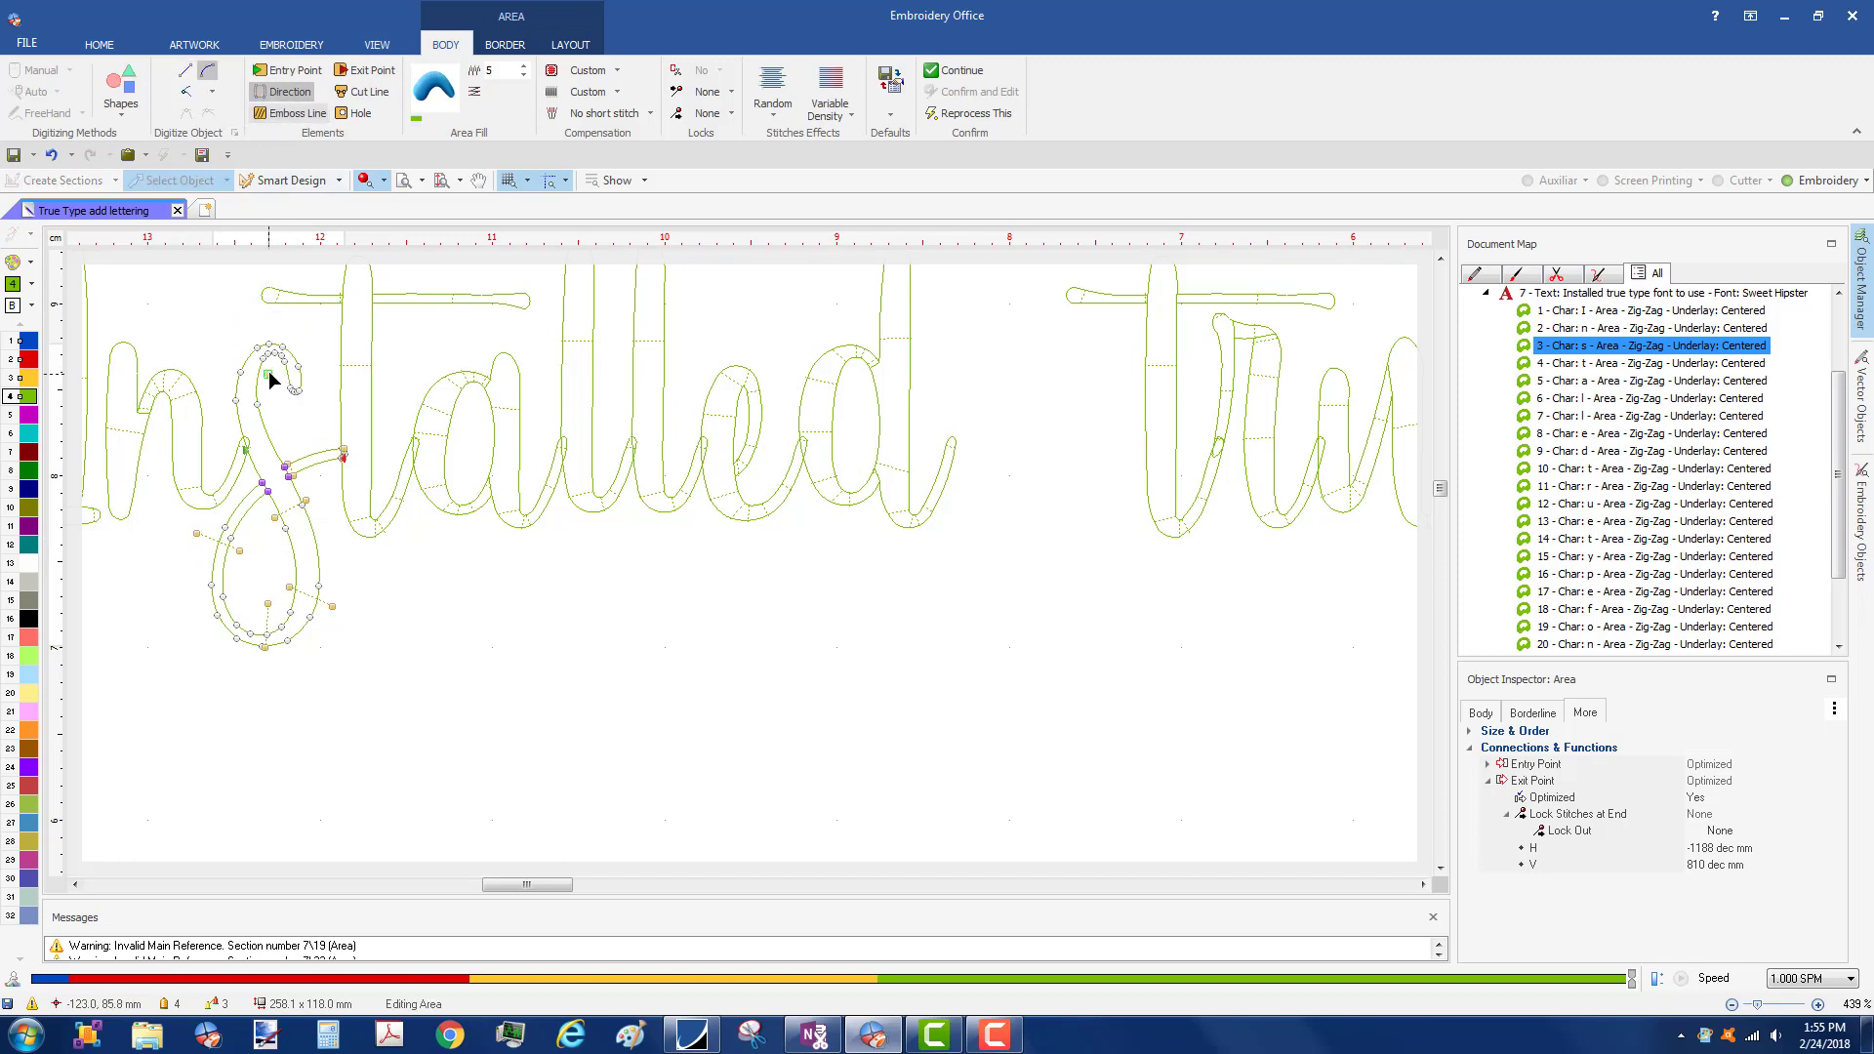
left_click_drag(270, 375, 346, 437)
left_click(276, 94)
right_click(329, 377)
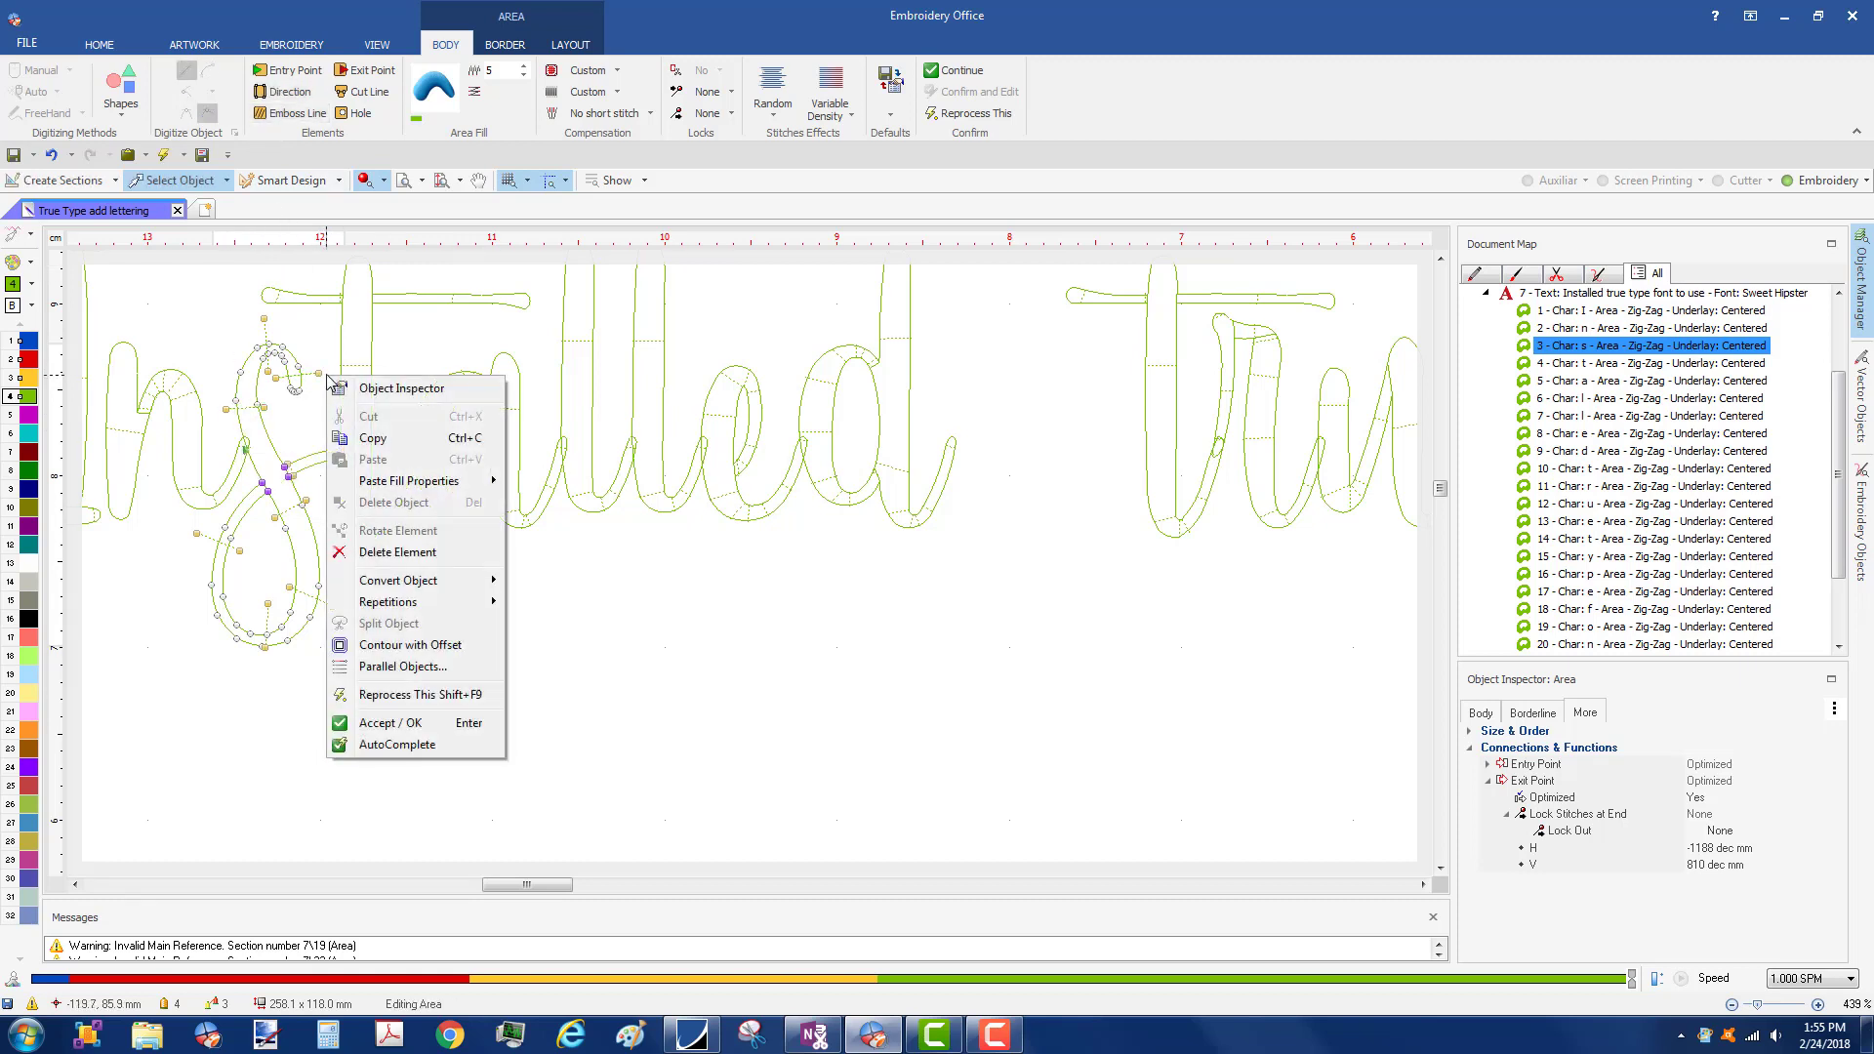
left_click(370, 695)
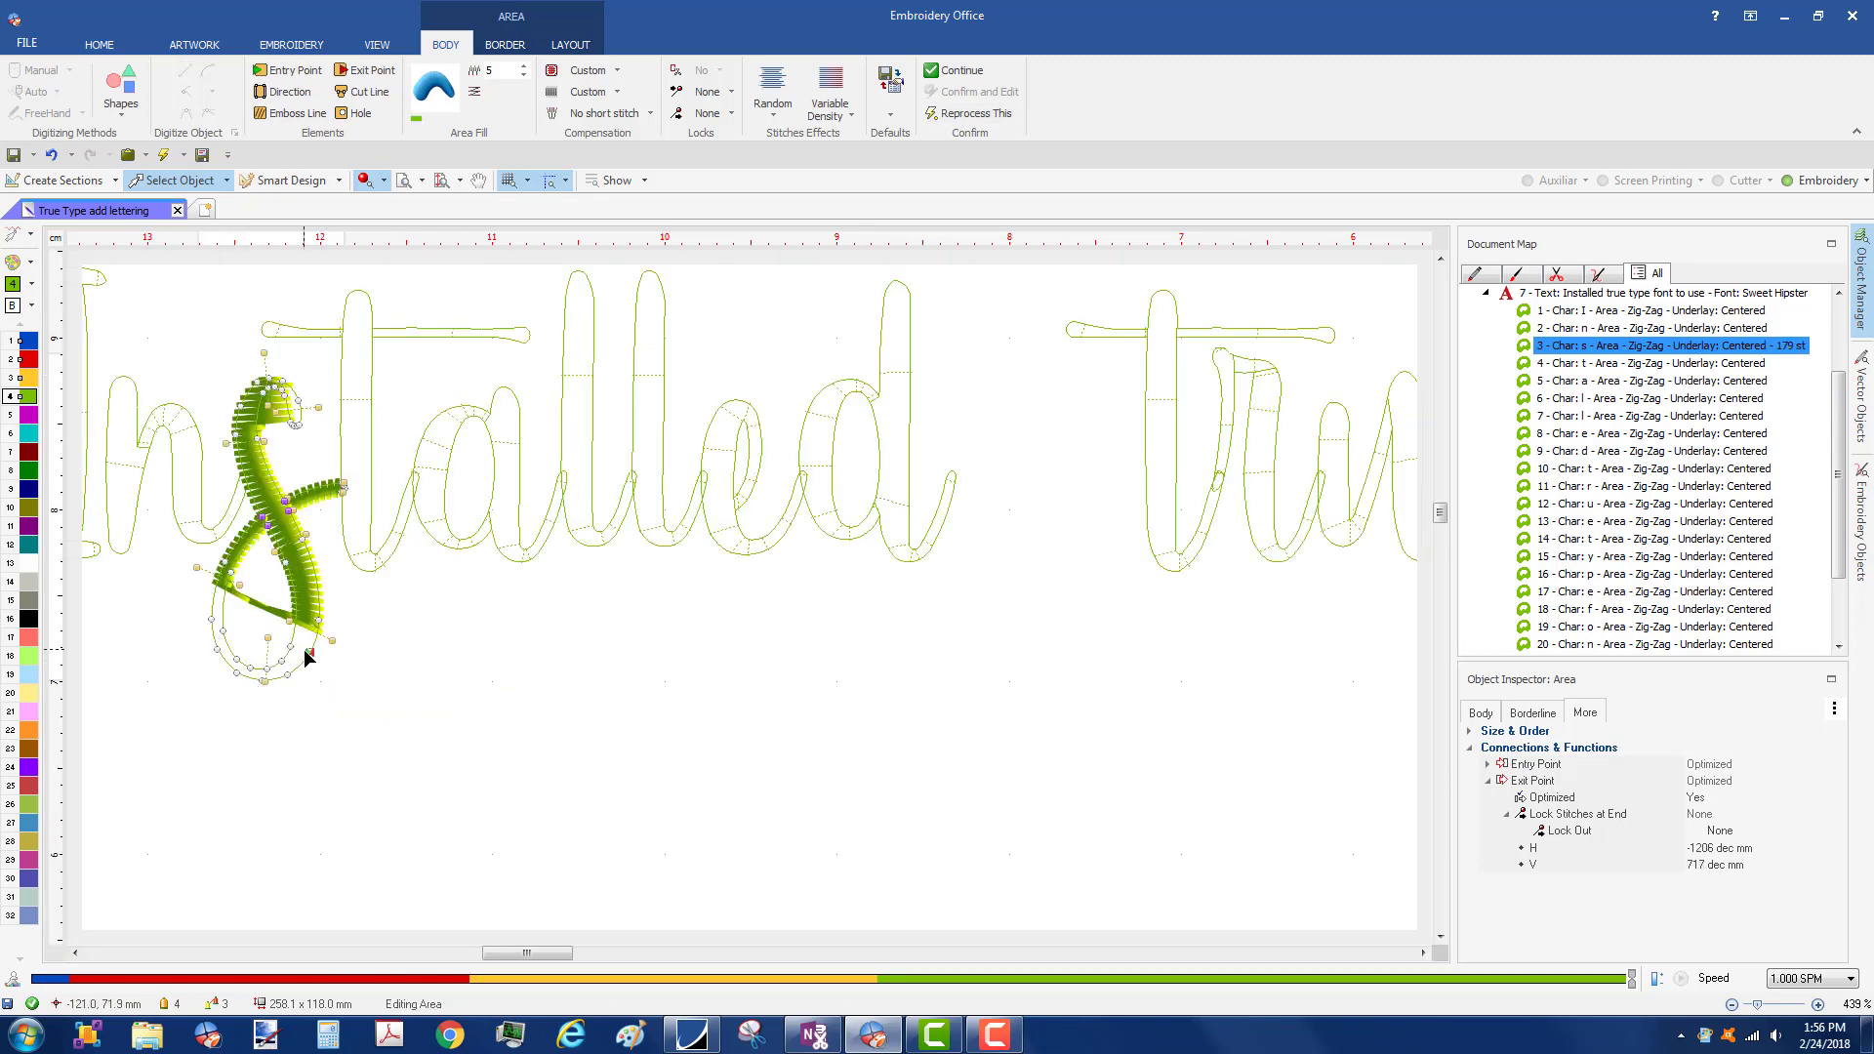
- Add a direction line about 2 mm long across the lower right curve of the s's loop and reprocess the stitches
left_click(284, 94)
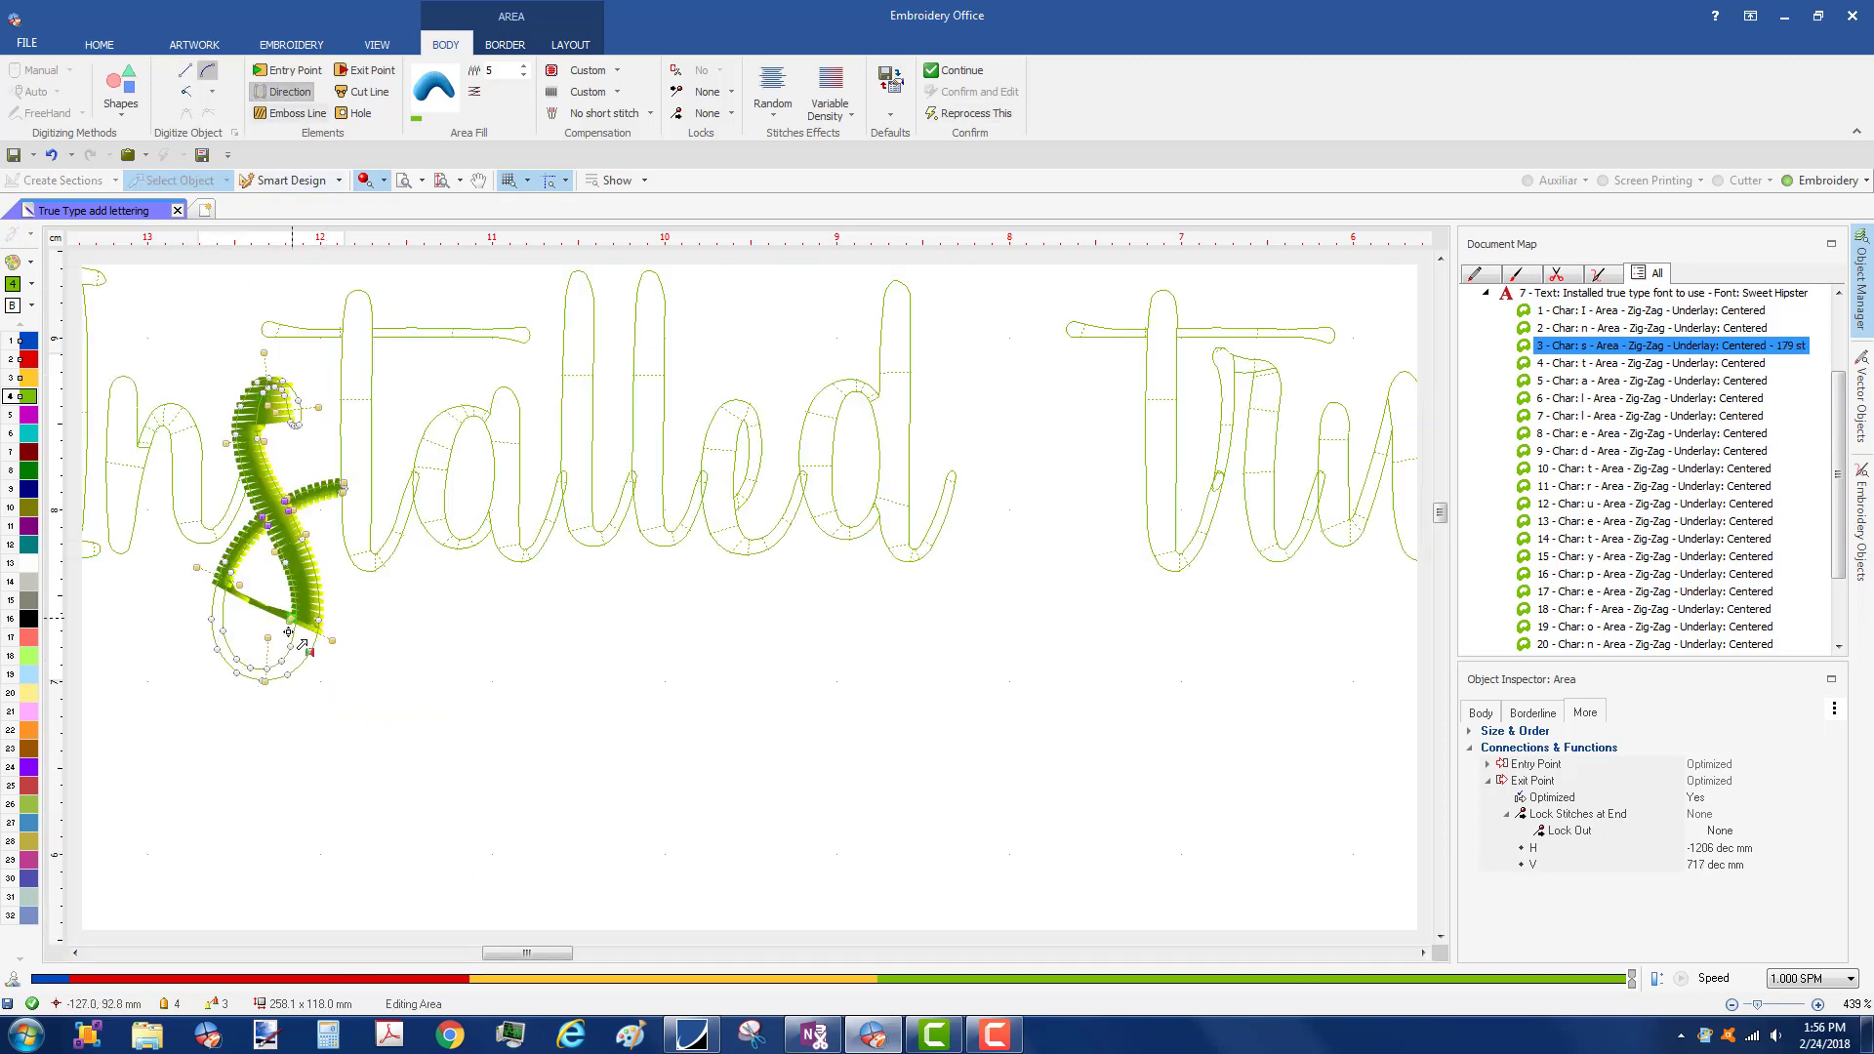
left_click_drag(289, 633, 282, 649)
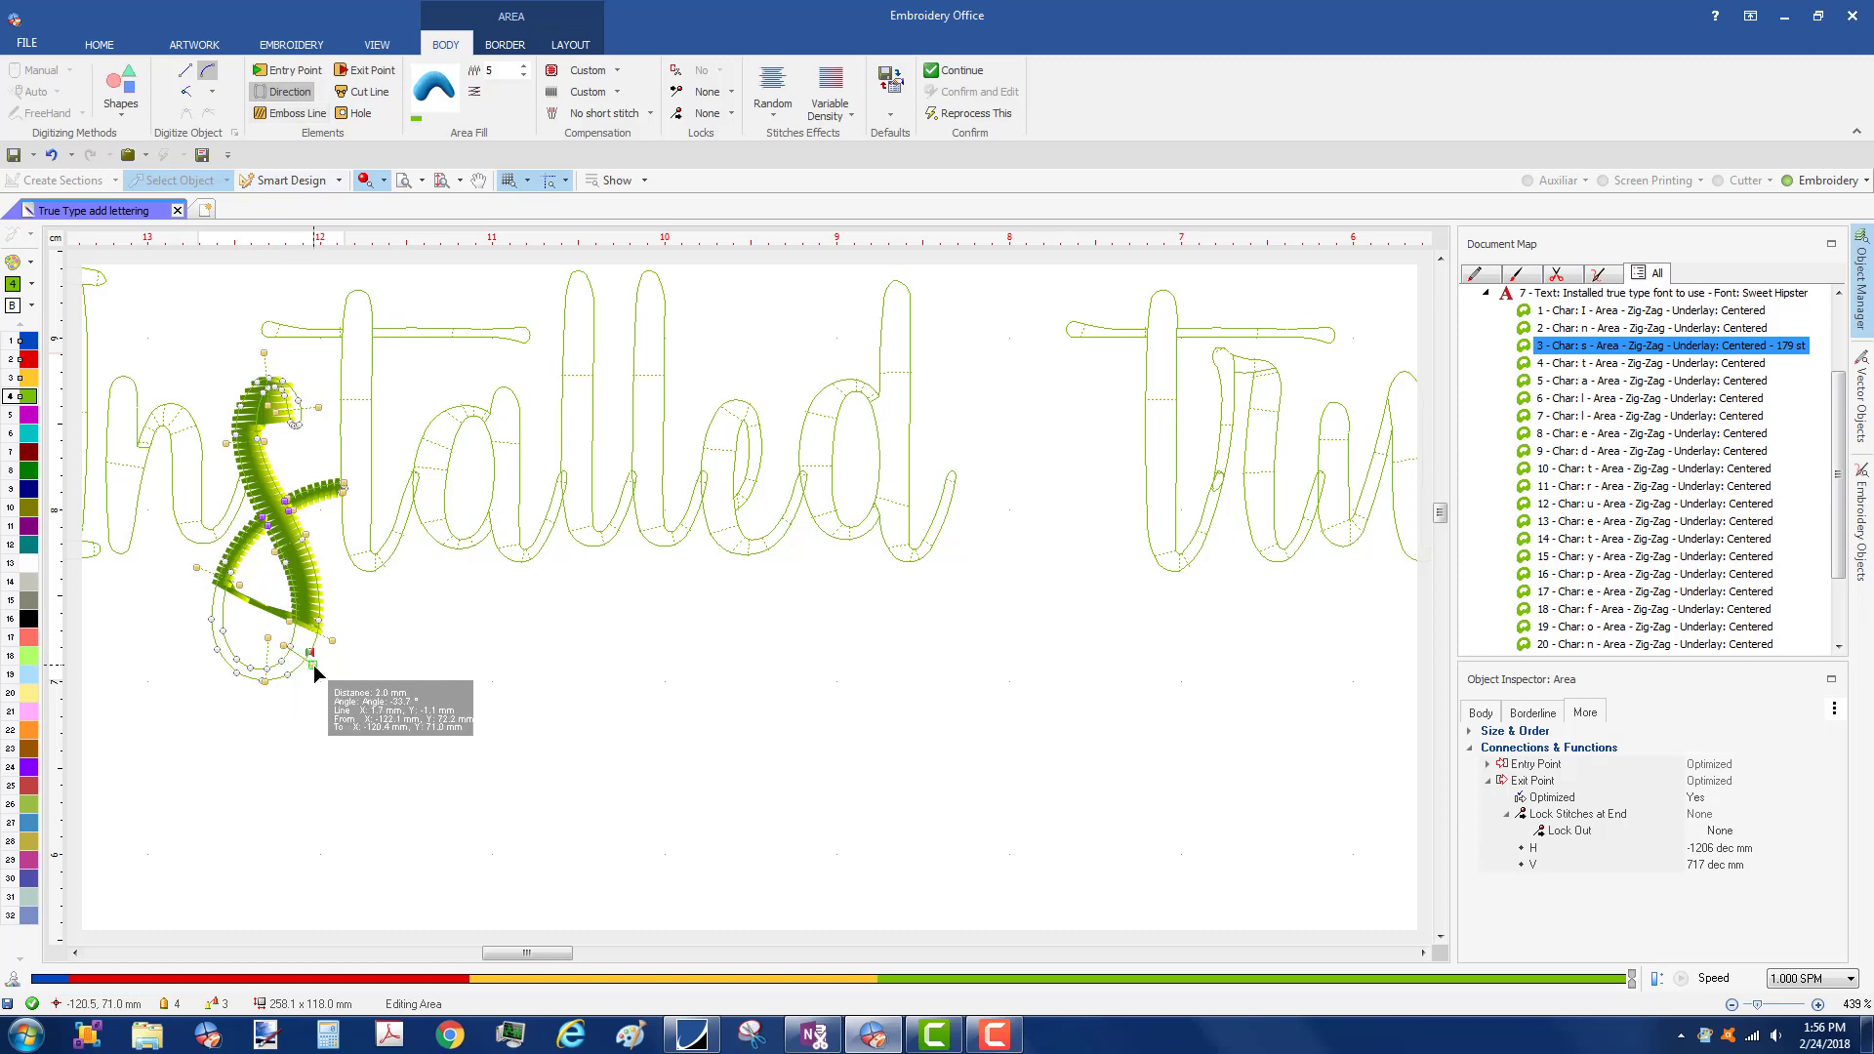
key("Return")
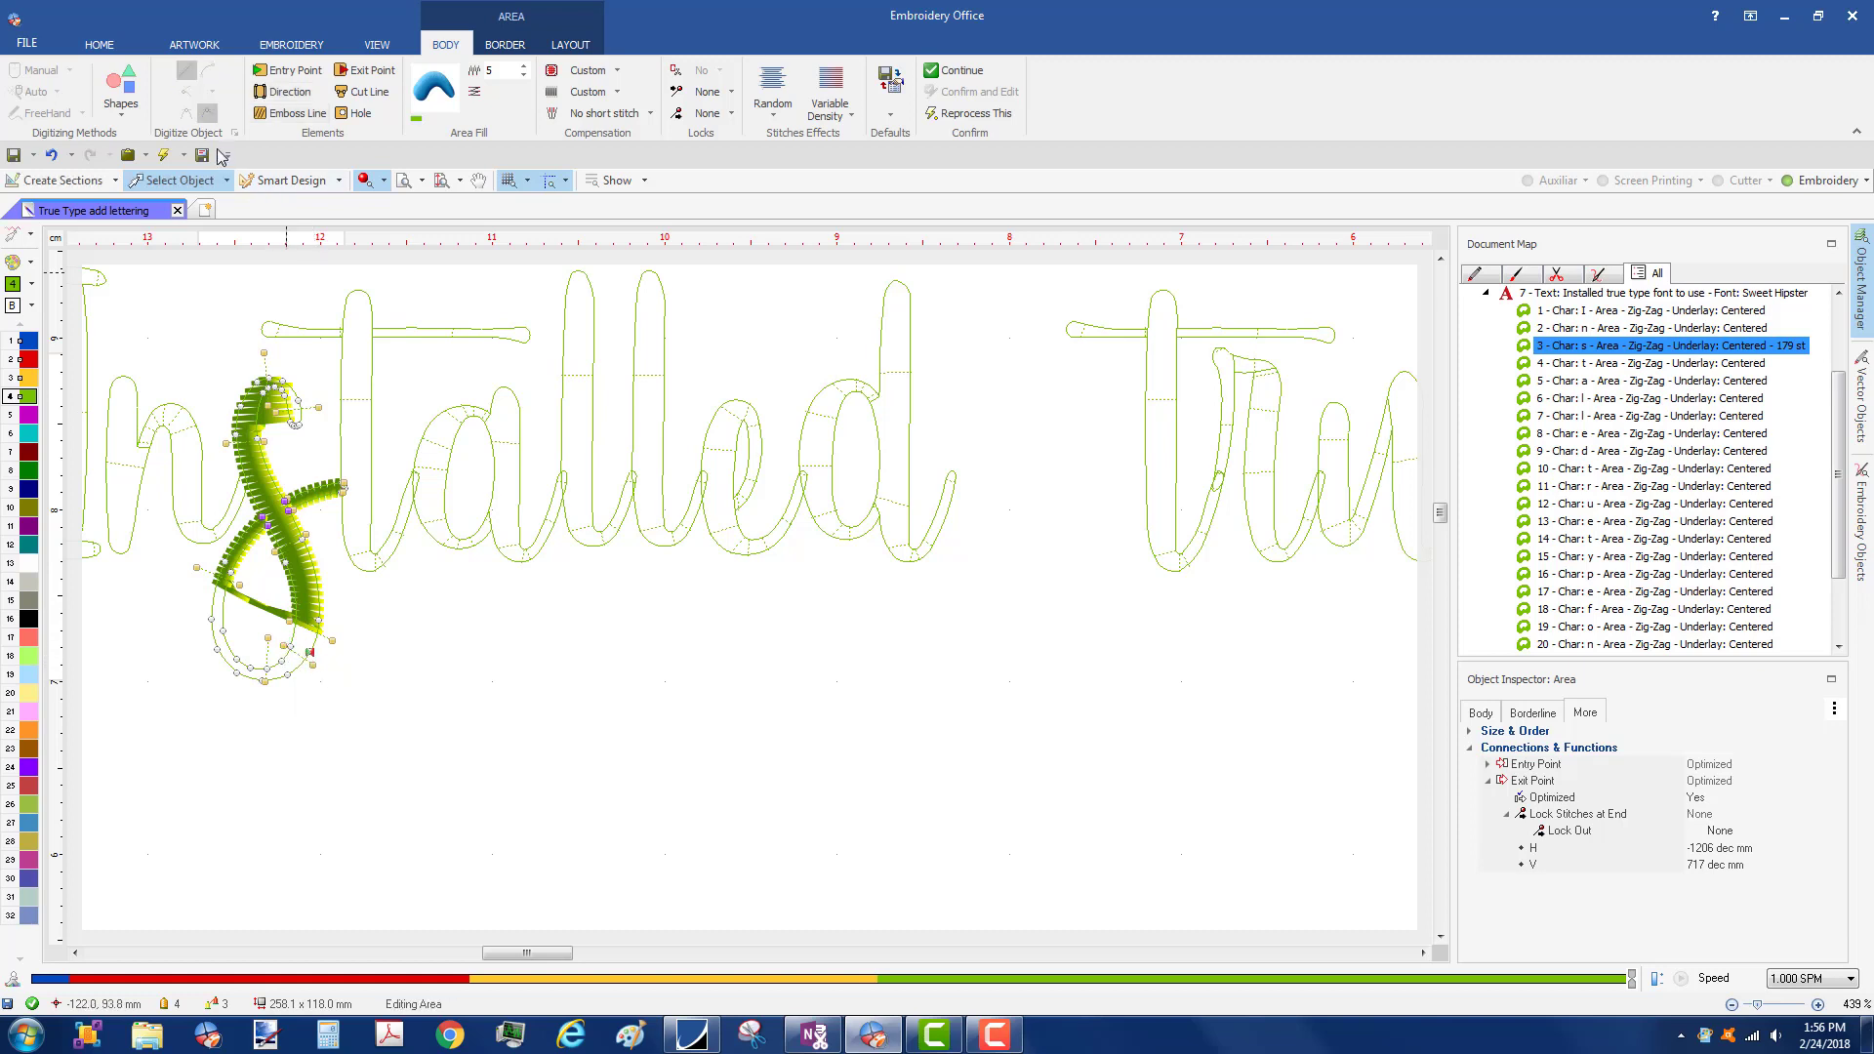
left_click(168, 154)
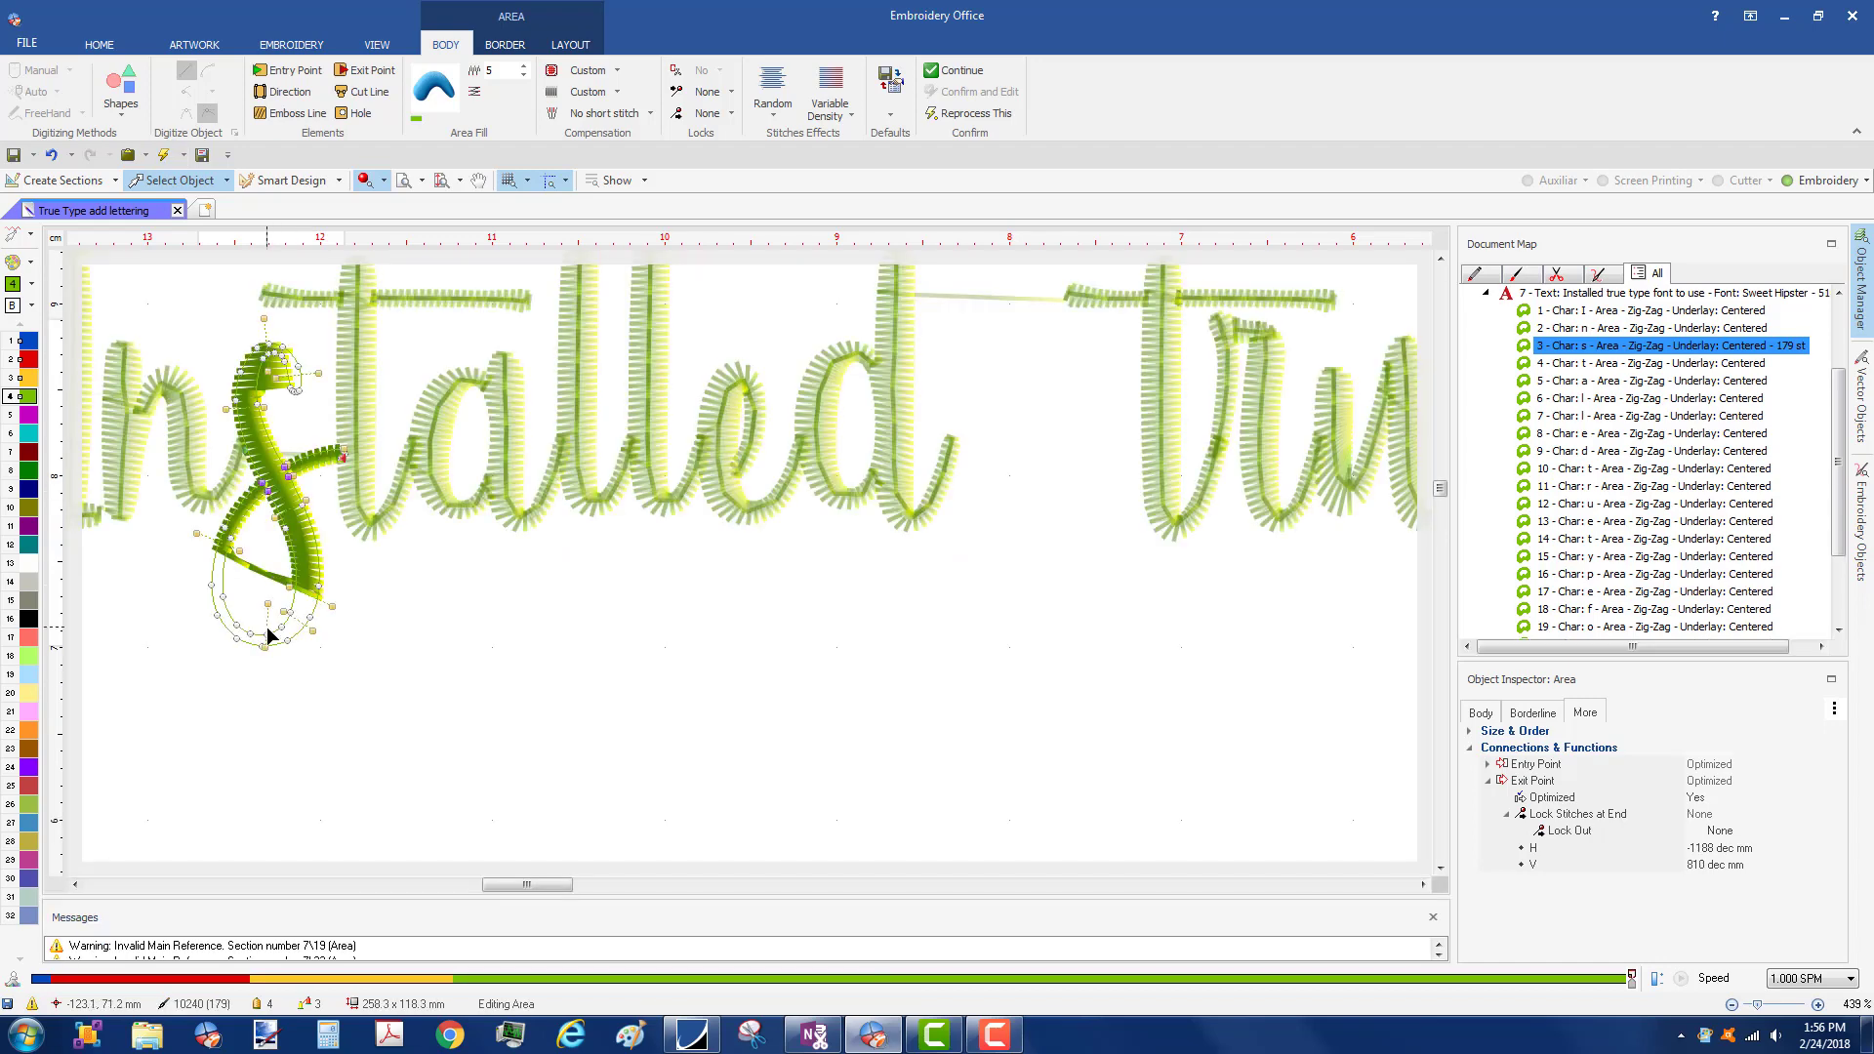
- Reposition the lower loop's left, bottom and right direction lines, delete the extra one at its lower right, and reprocess the stitches
left_click_drag(197, 531, 188, 545)
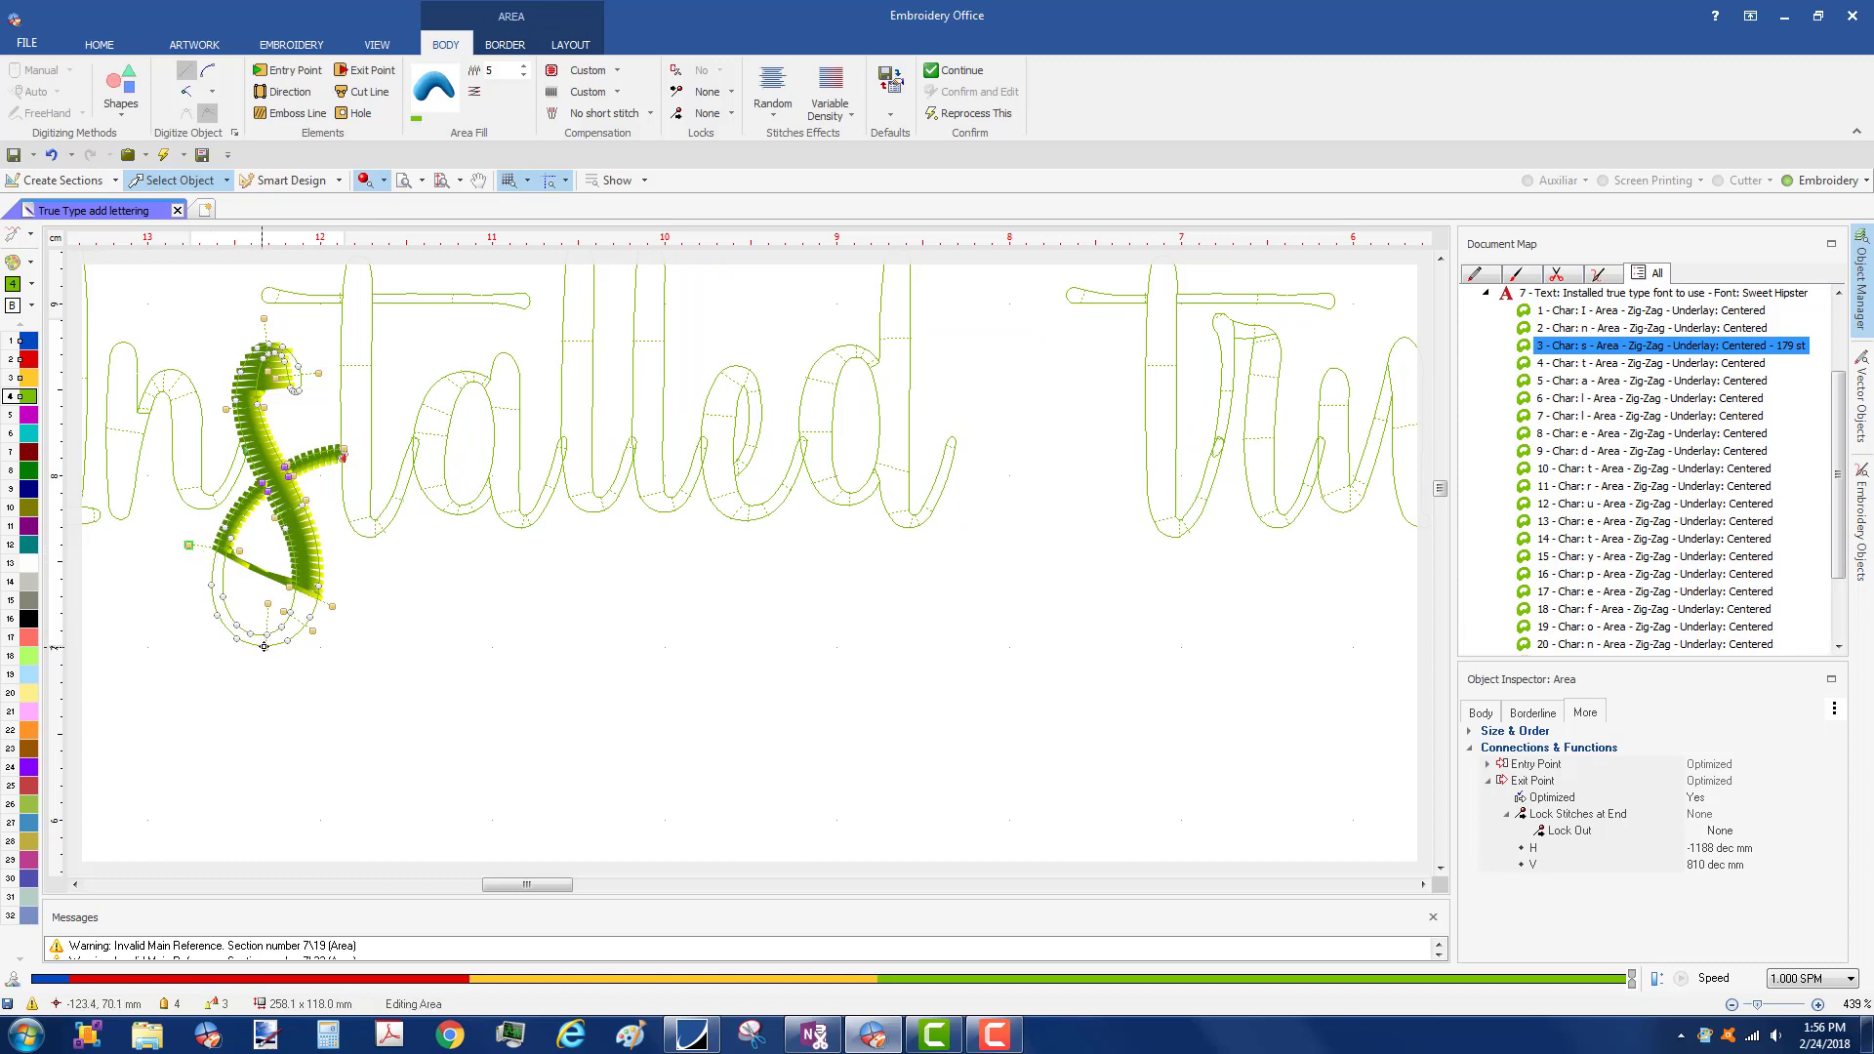
left_click_drag(263, 646, 255, 595)
right_click(289, 630)
left_click(356, 408)
left_click_drag(333, 605, 338, 590)
left_click(161, 155)
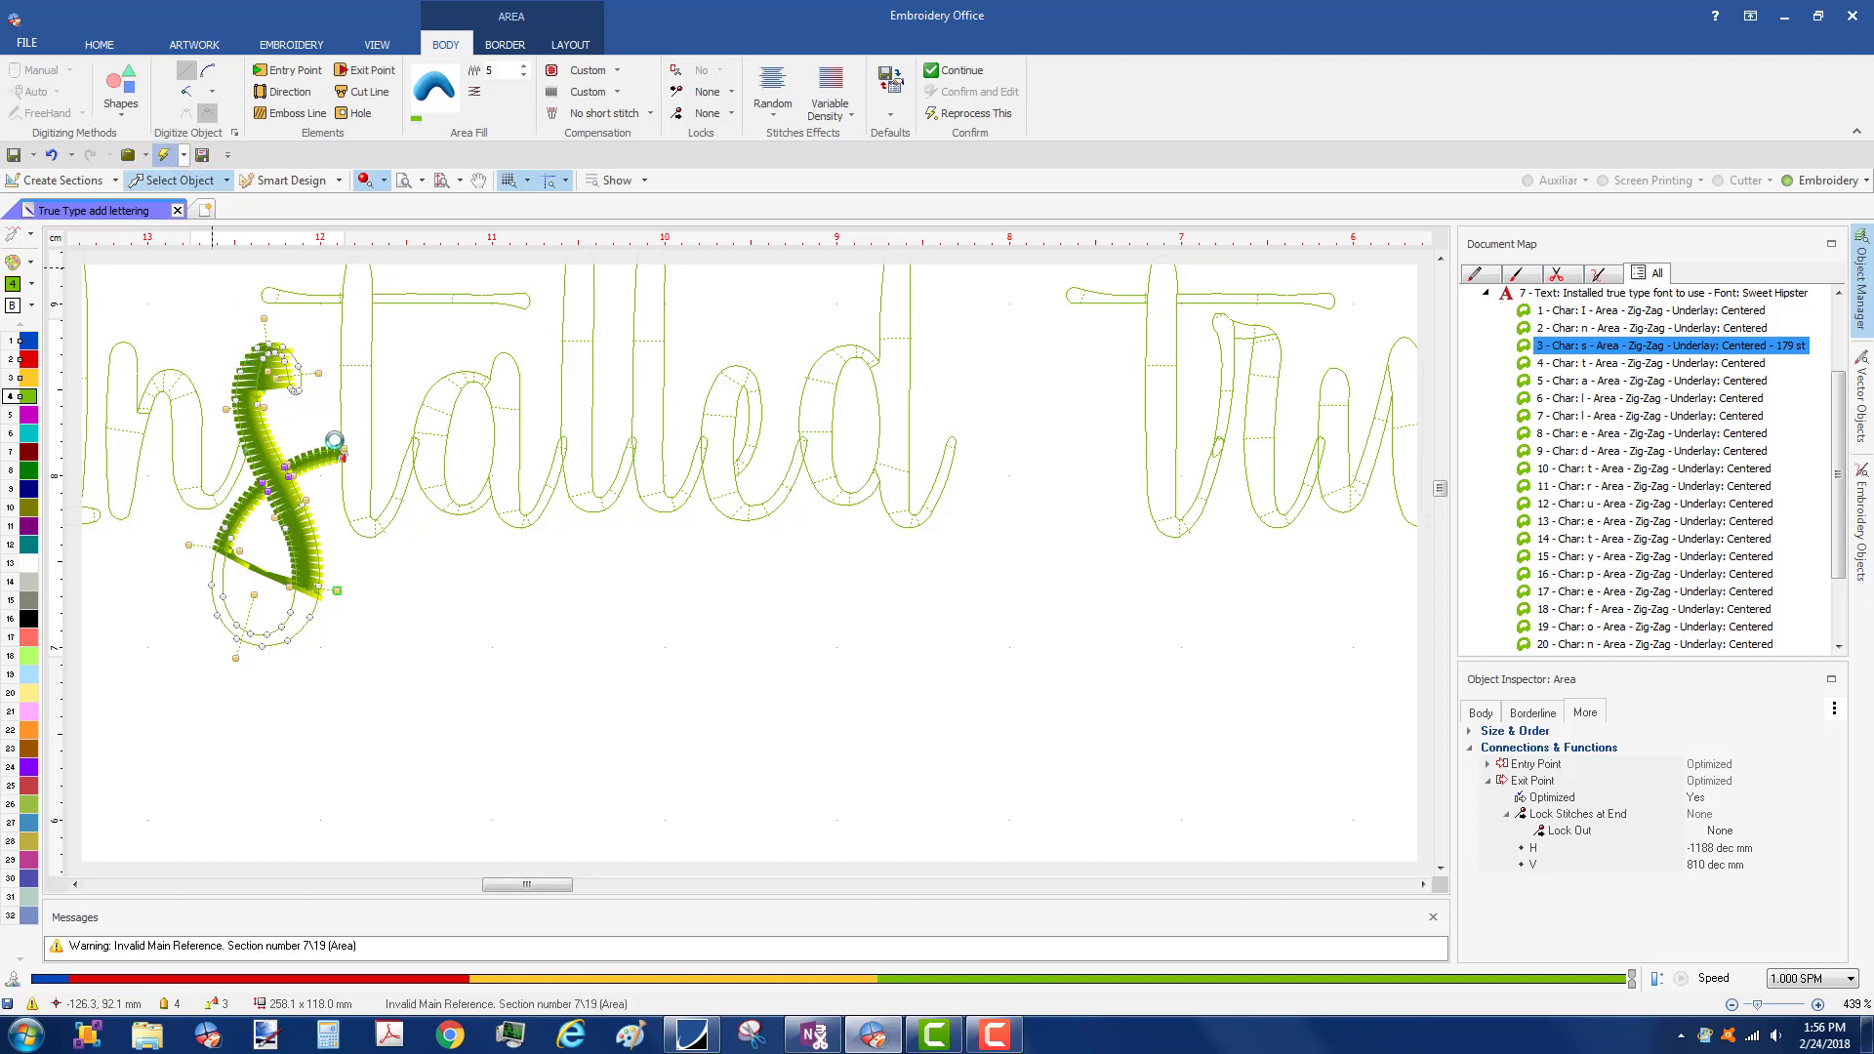
- Reopen the "s" for editing, add a direction line across the loop's left stroke just below the crossing, and reprocess the stitches
scroll(258, 559, "up", 5)
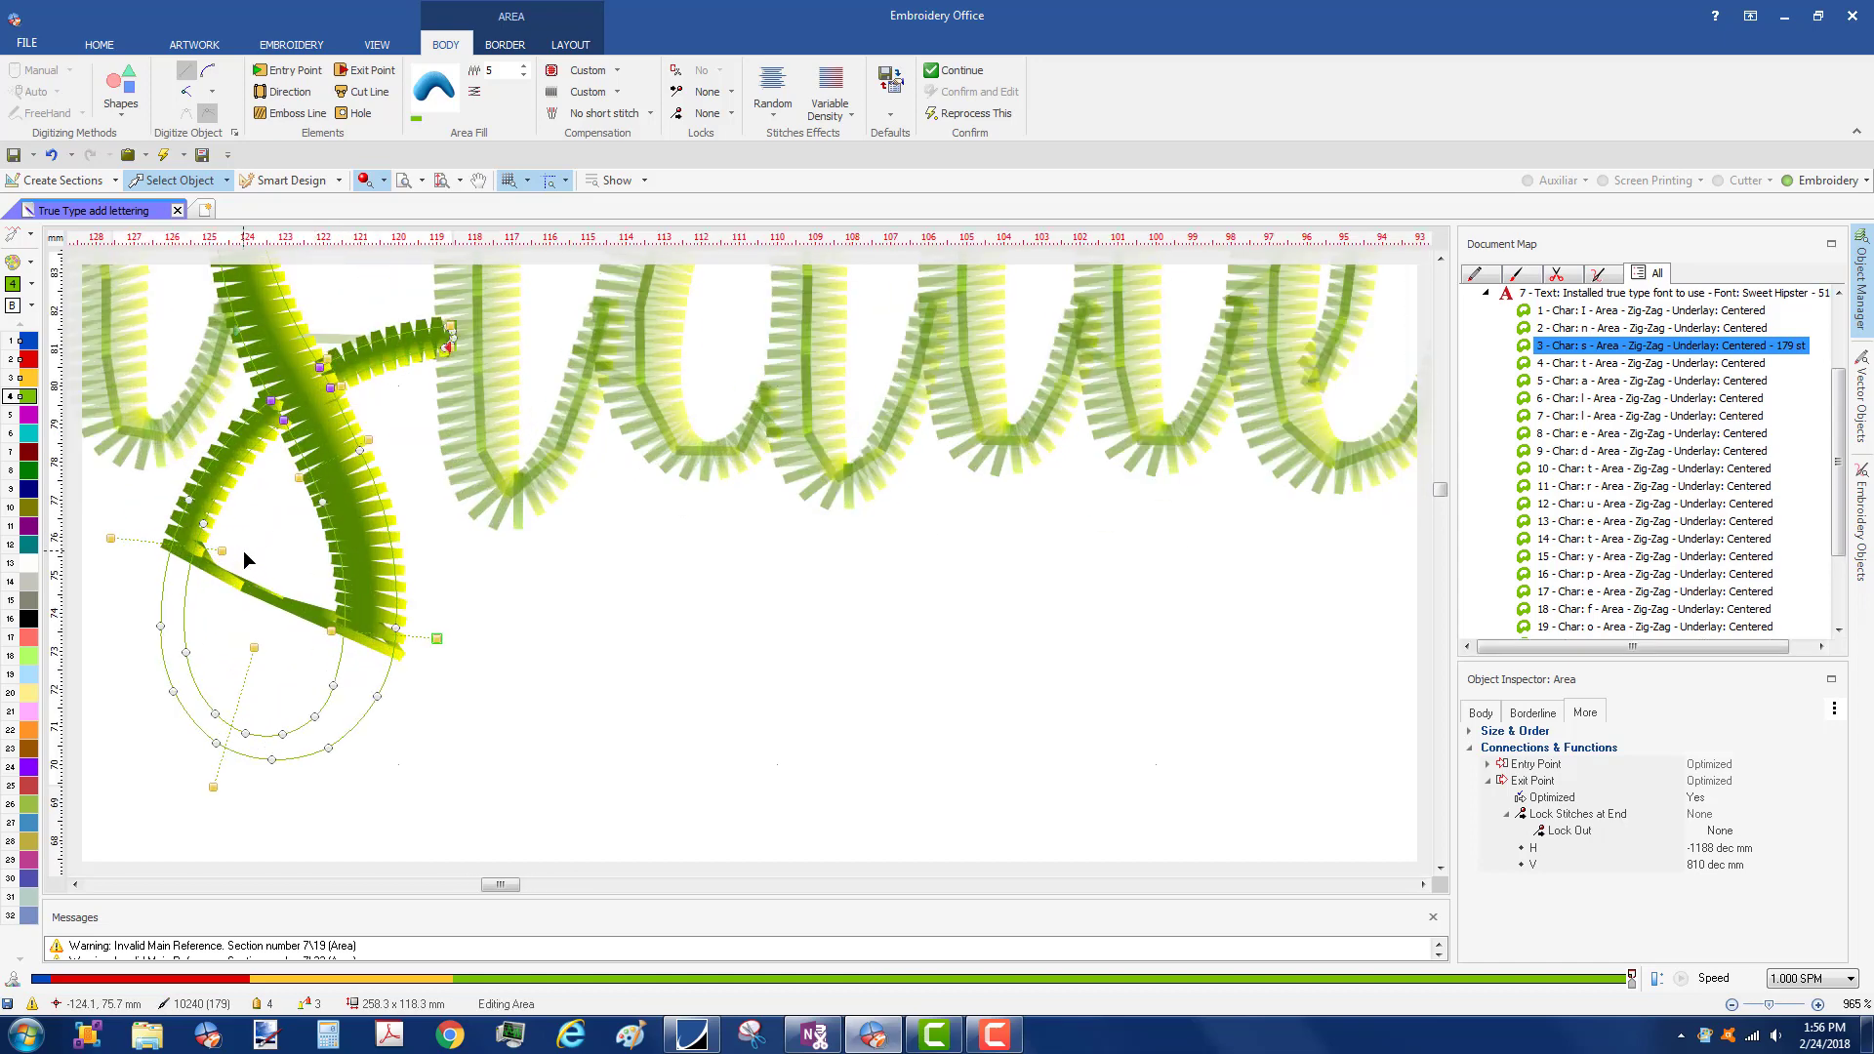
key("Escape")
left_click(240, 408)
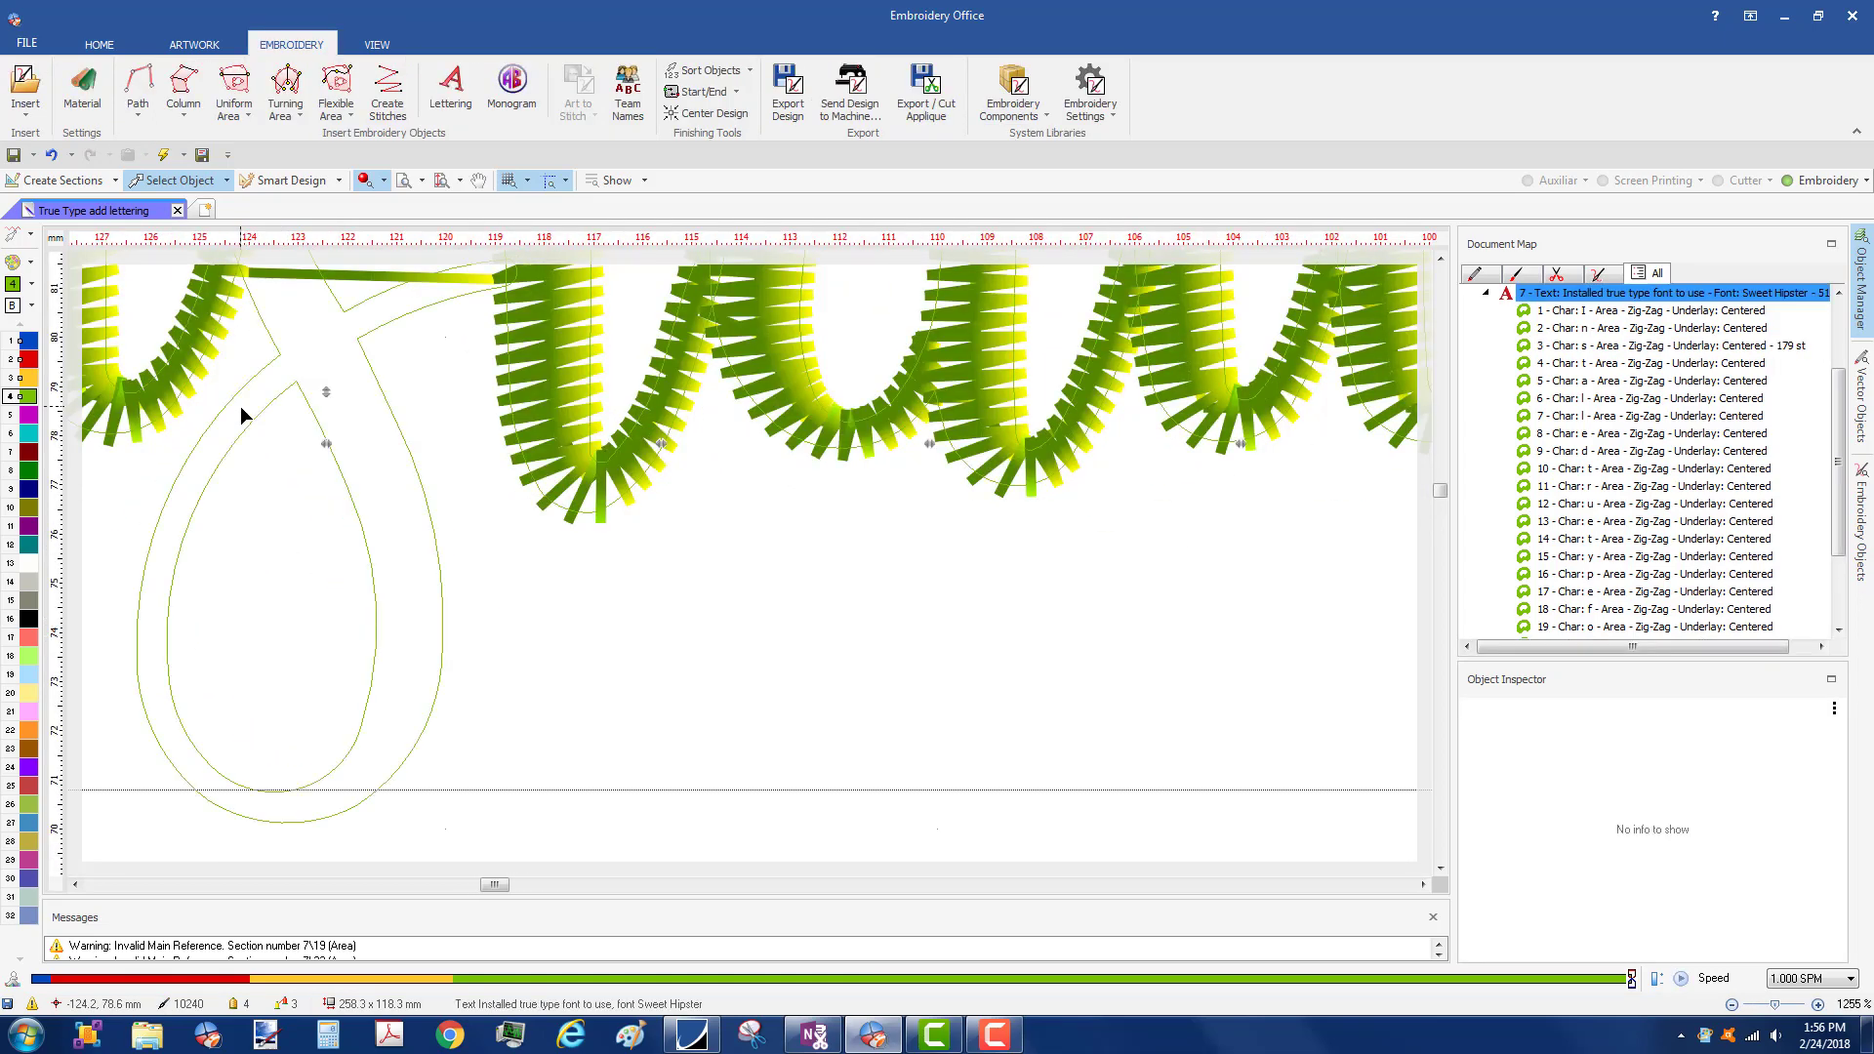
left_click(250, 400)
scroll(245, 349, "up", 1)
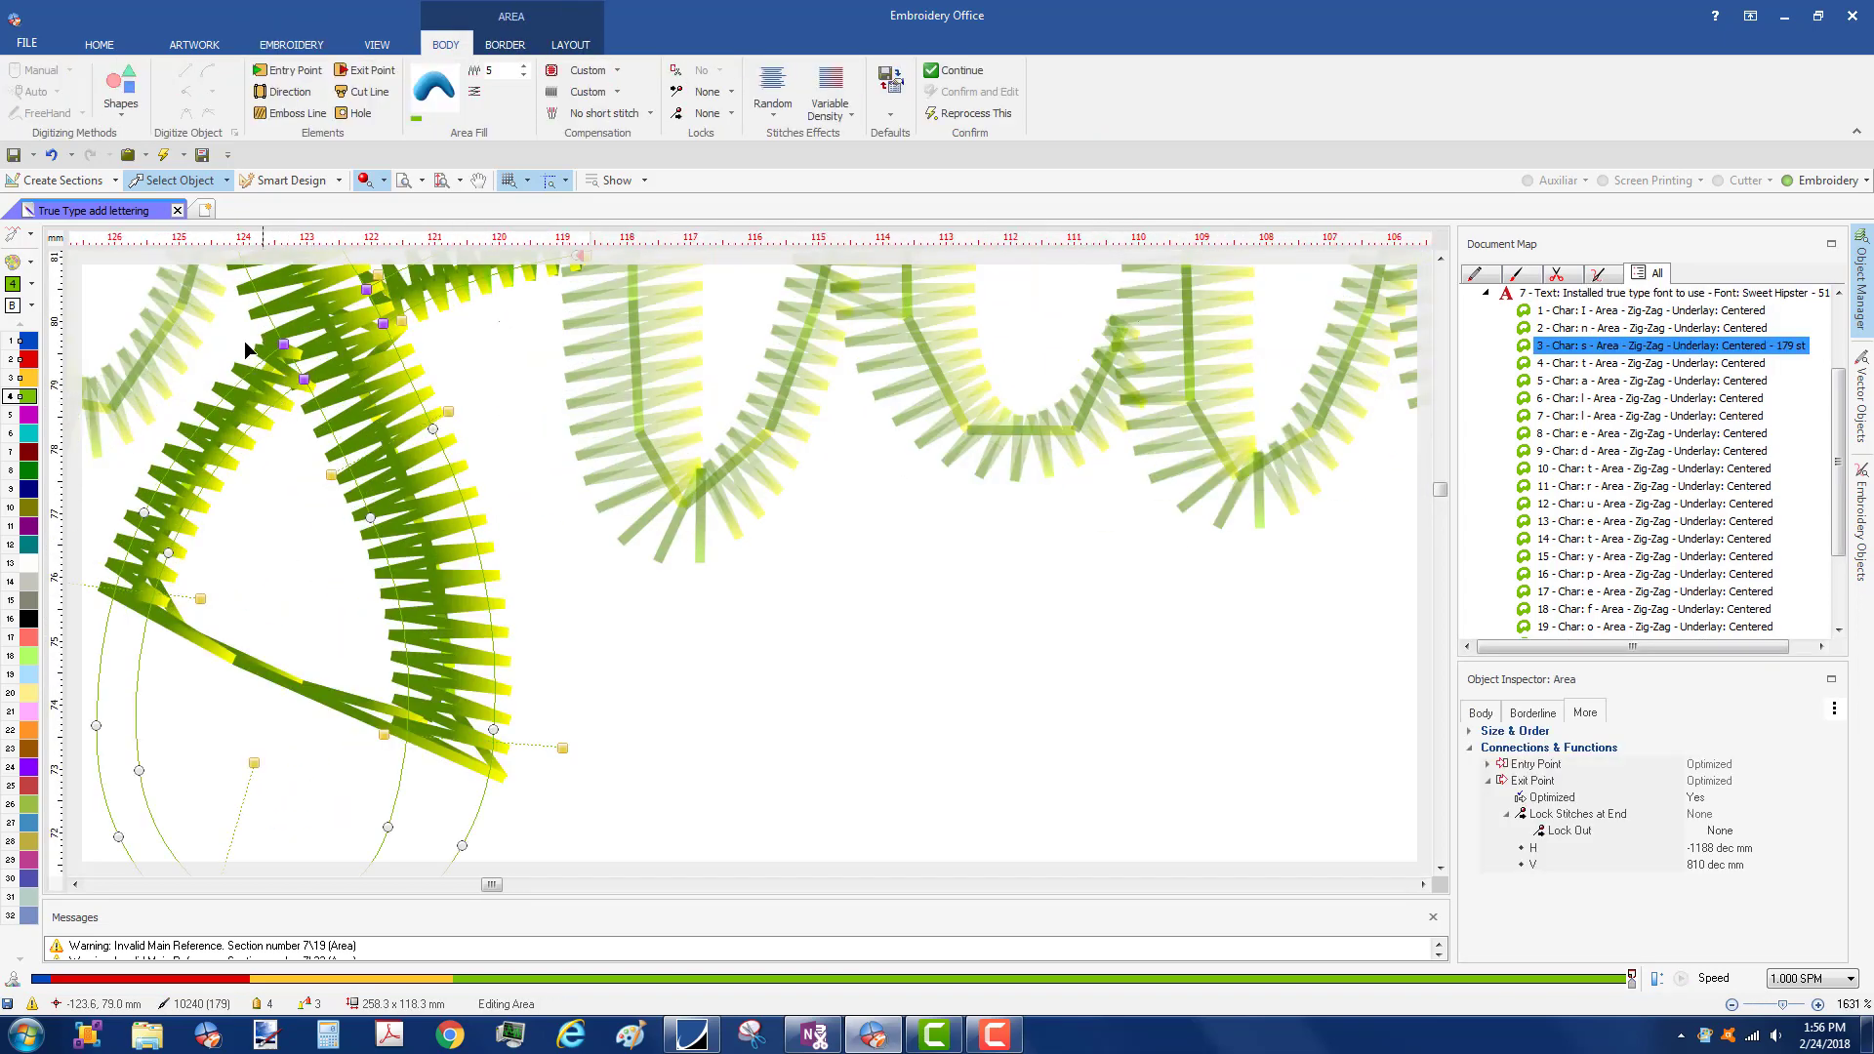
left_click(285, 92)
left_click(288, 411)
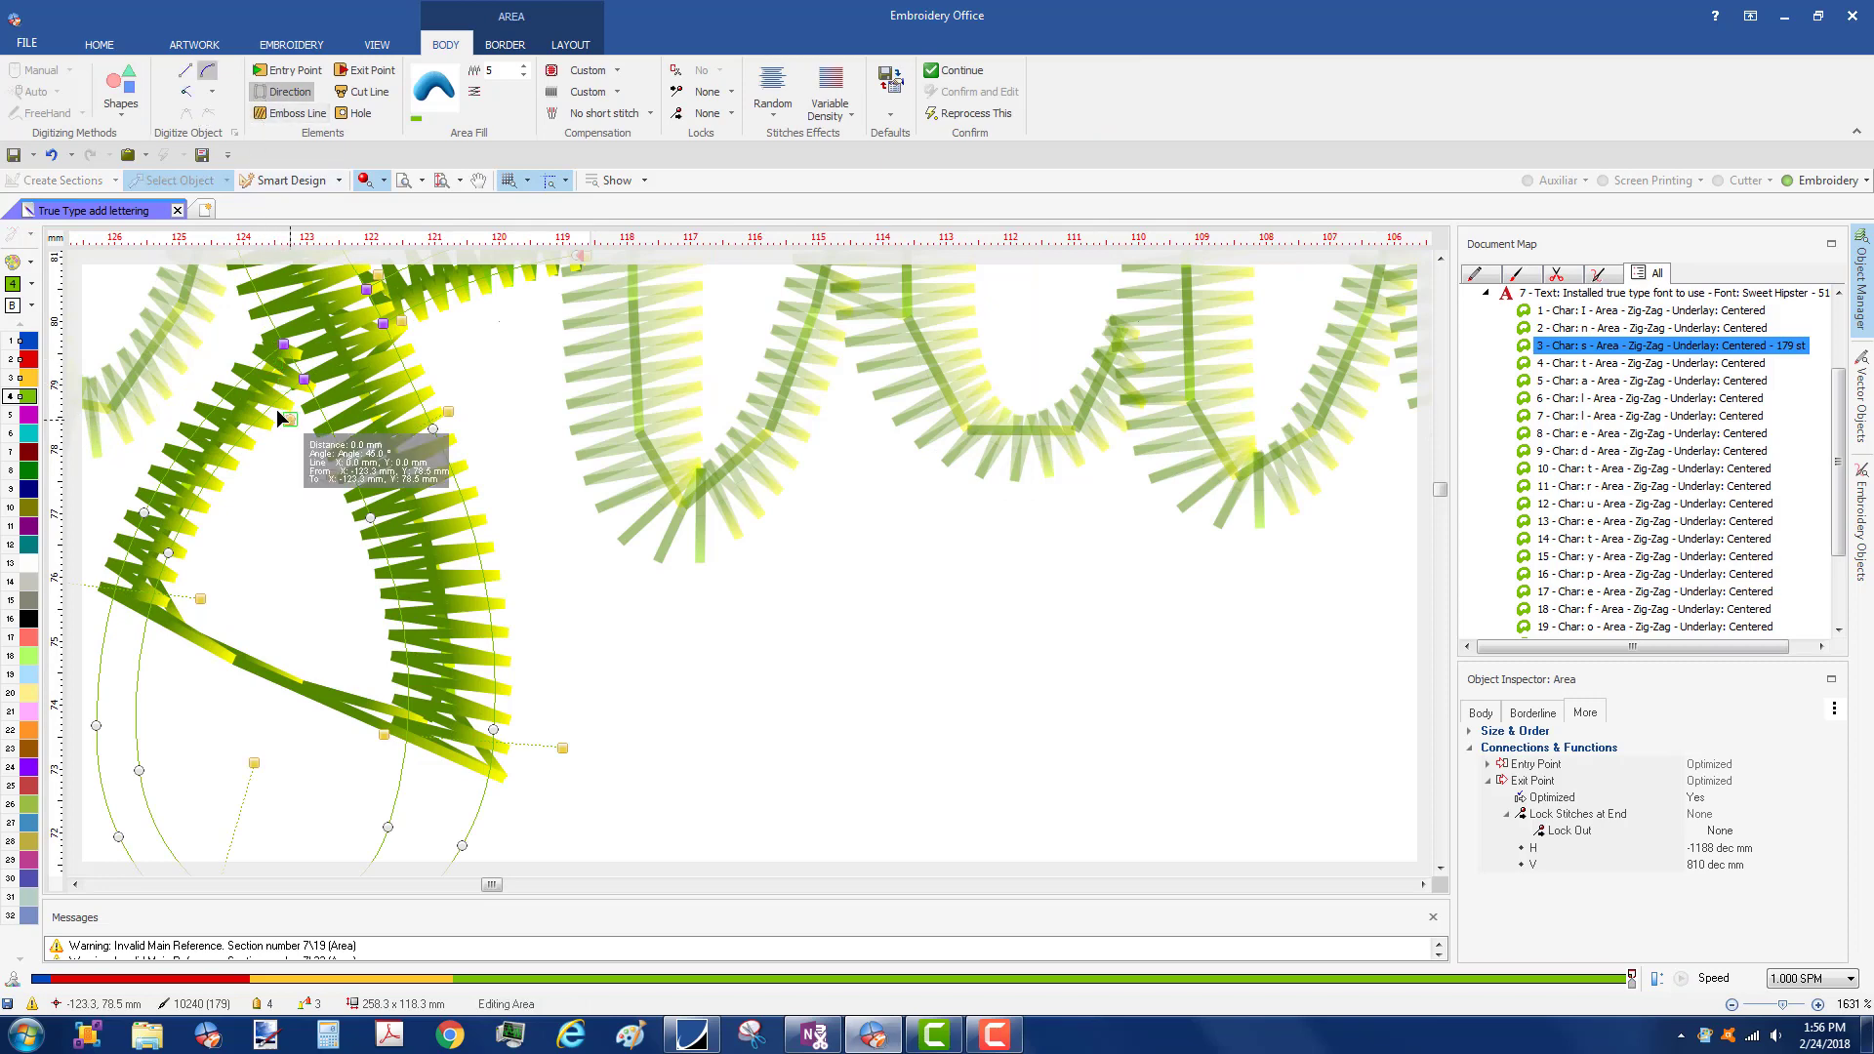
left_click(242, 366)
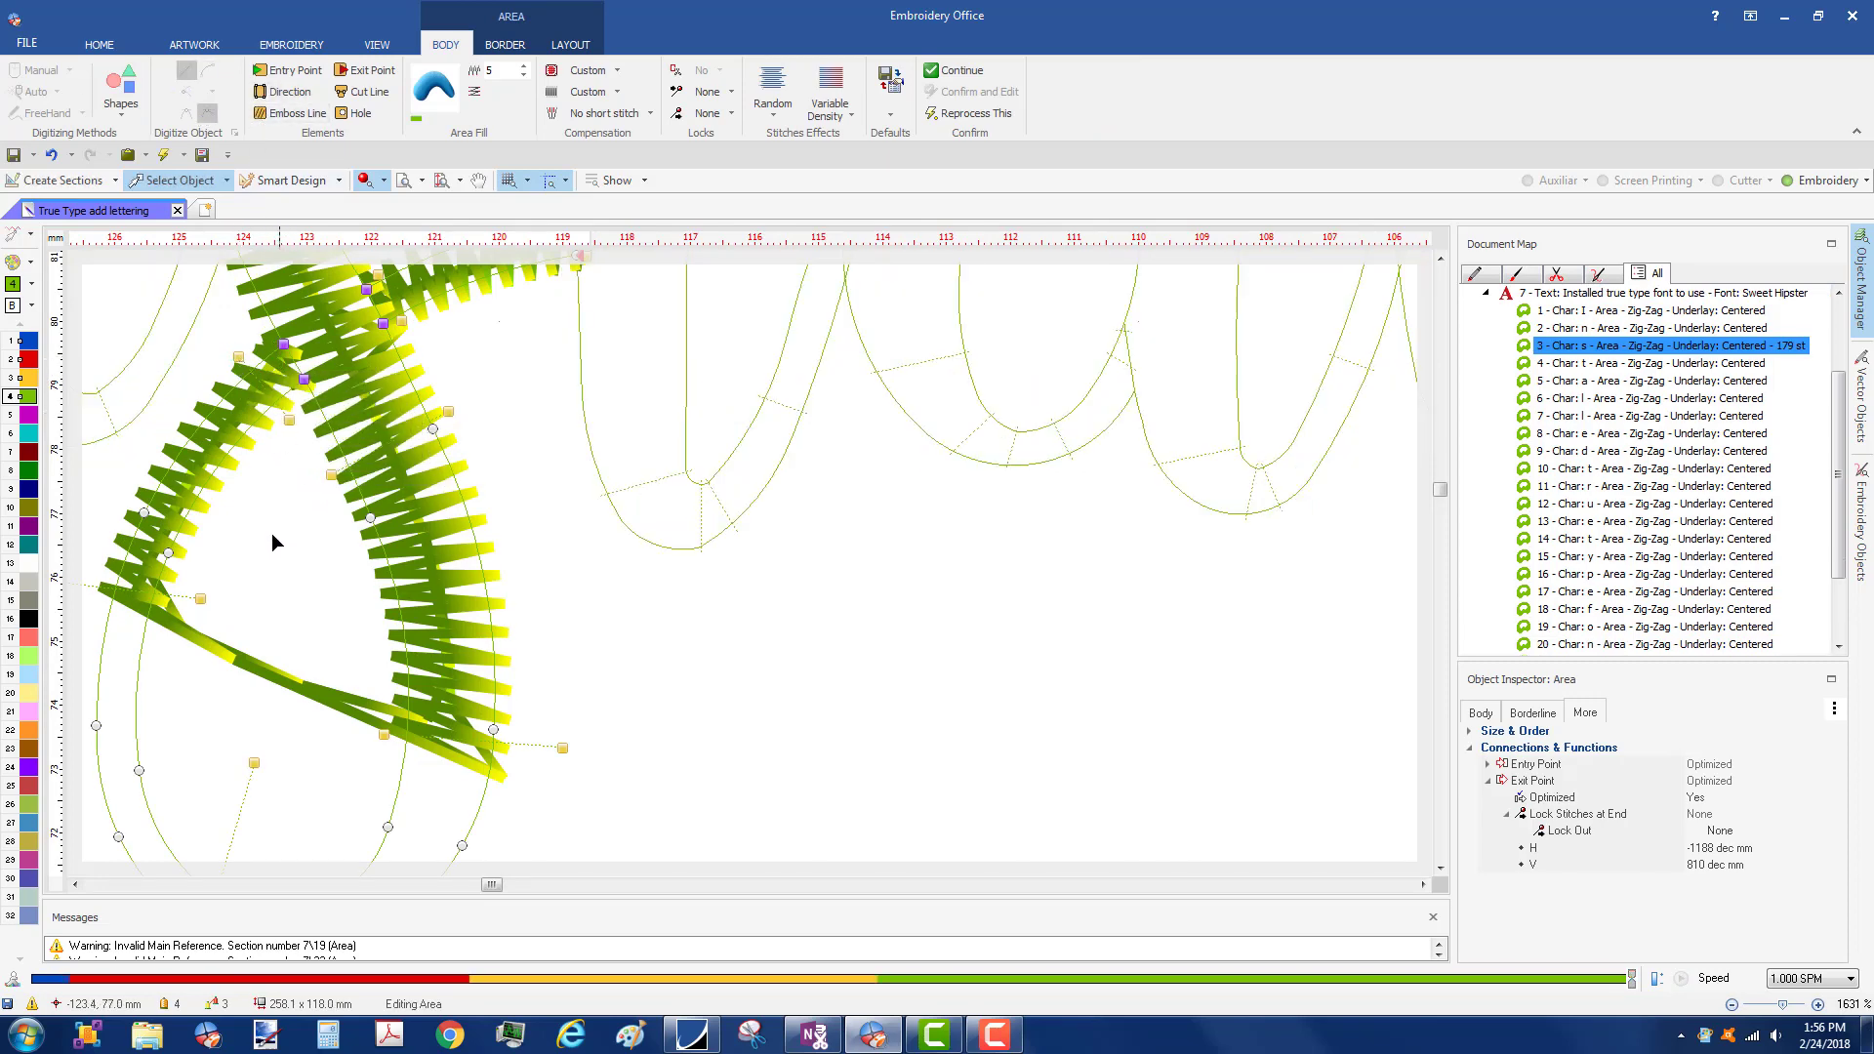
left_click(163, 154)
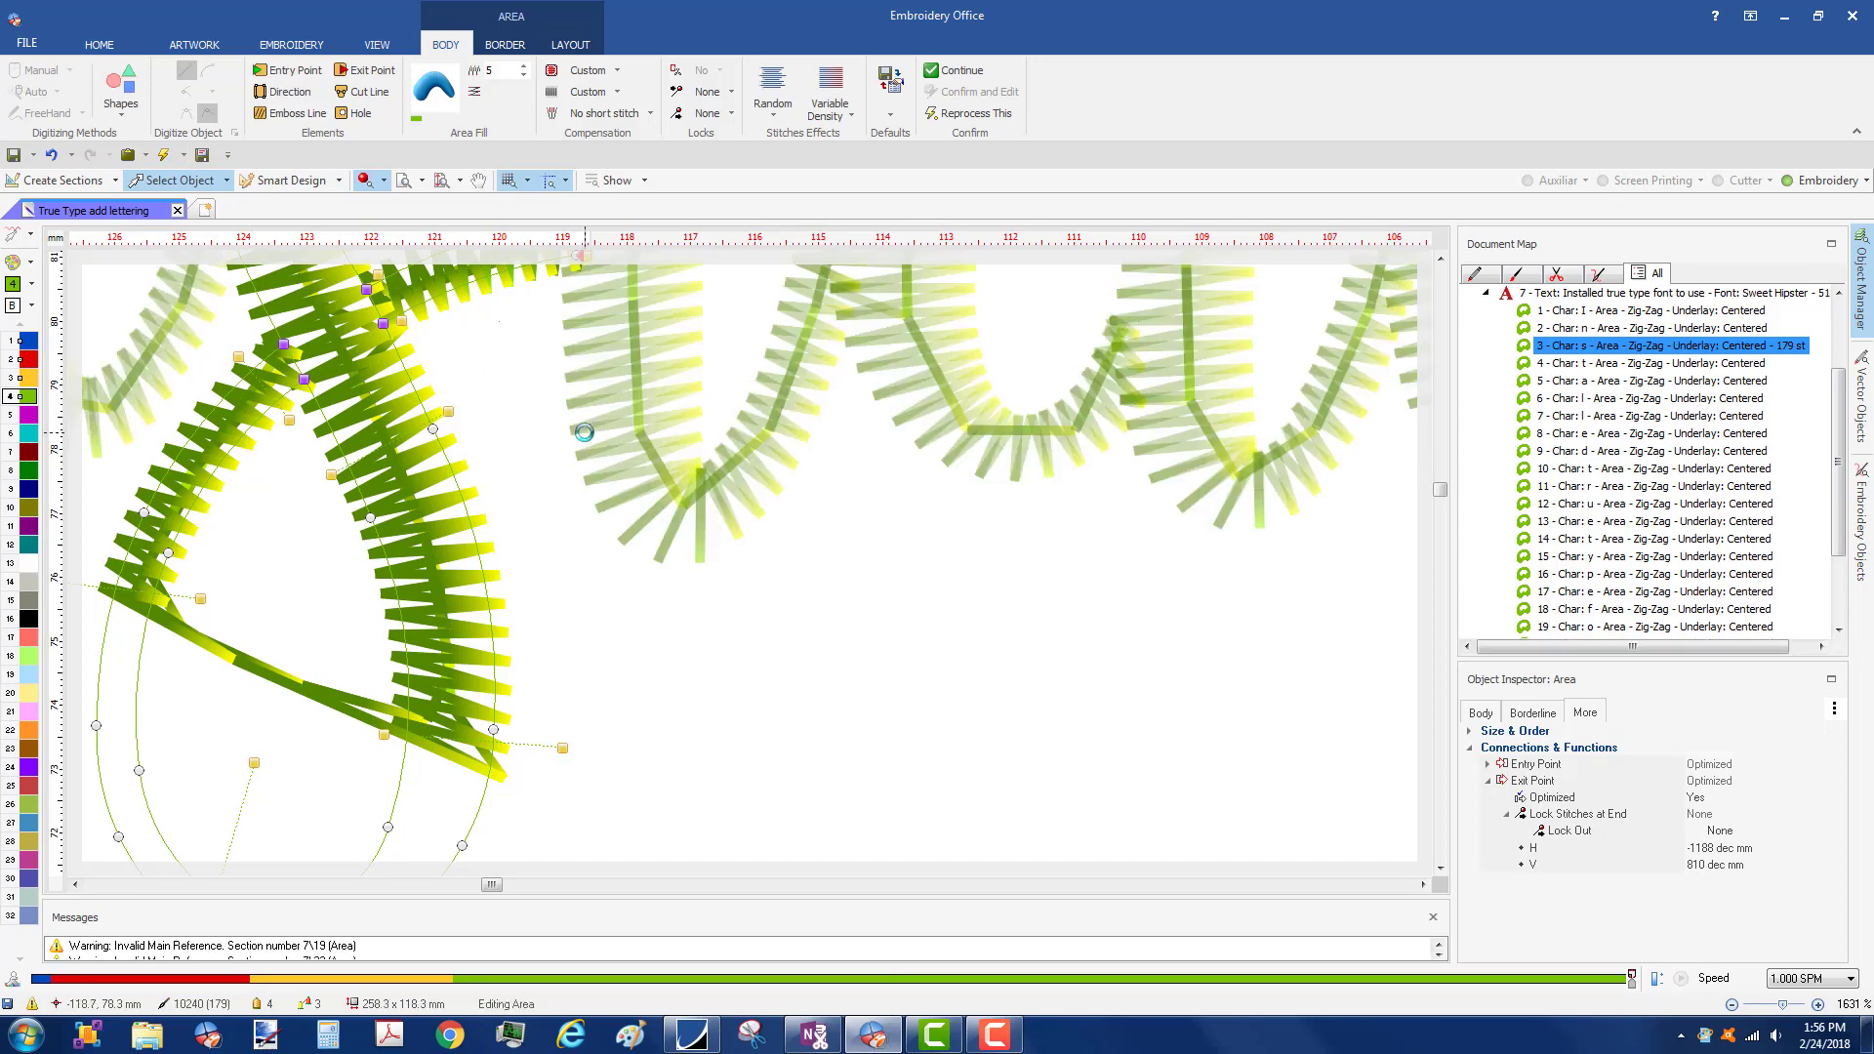
- Move the diagonal stroke's direction line farther below the crossing and adjust the outer end of the one beside the connecting stroke
scroll(519, 554, "down", 4)
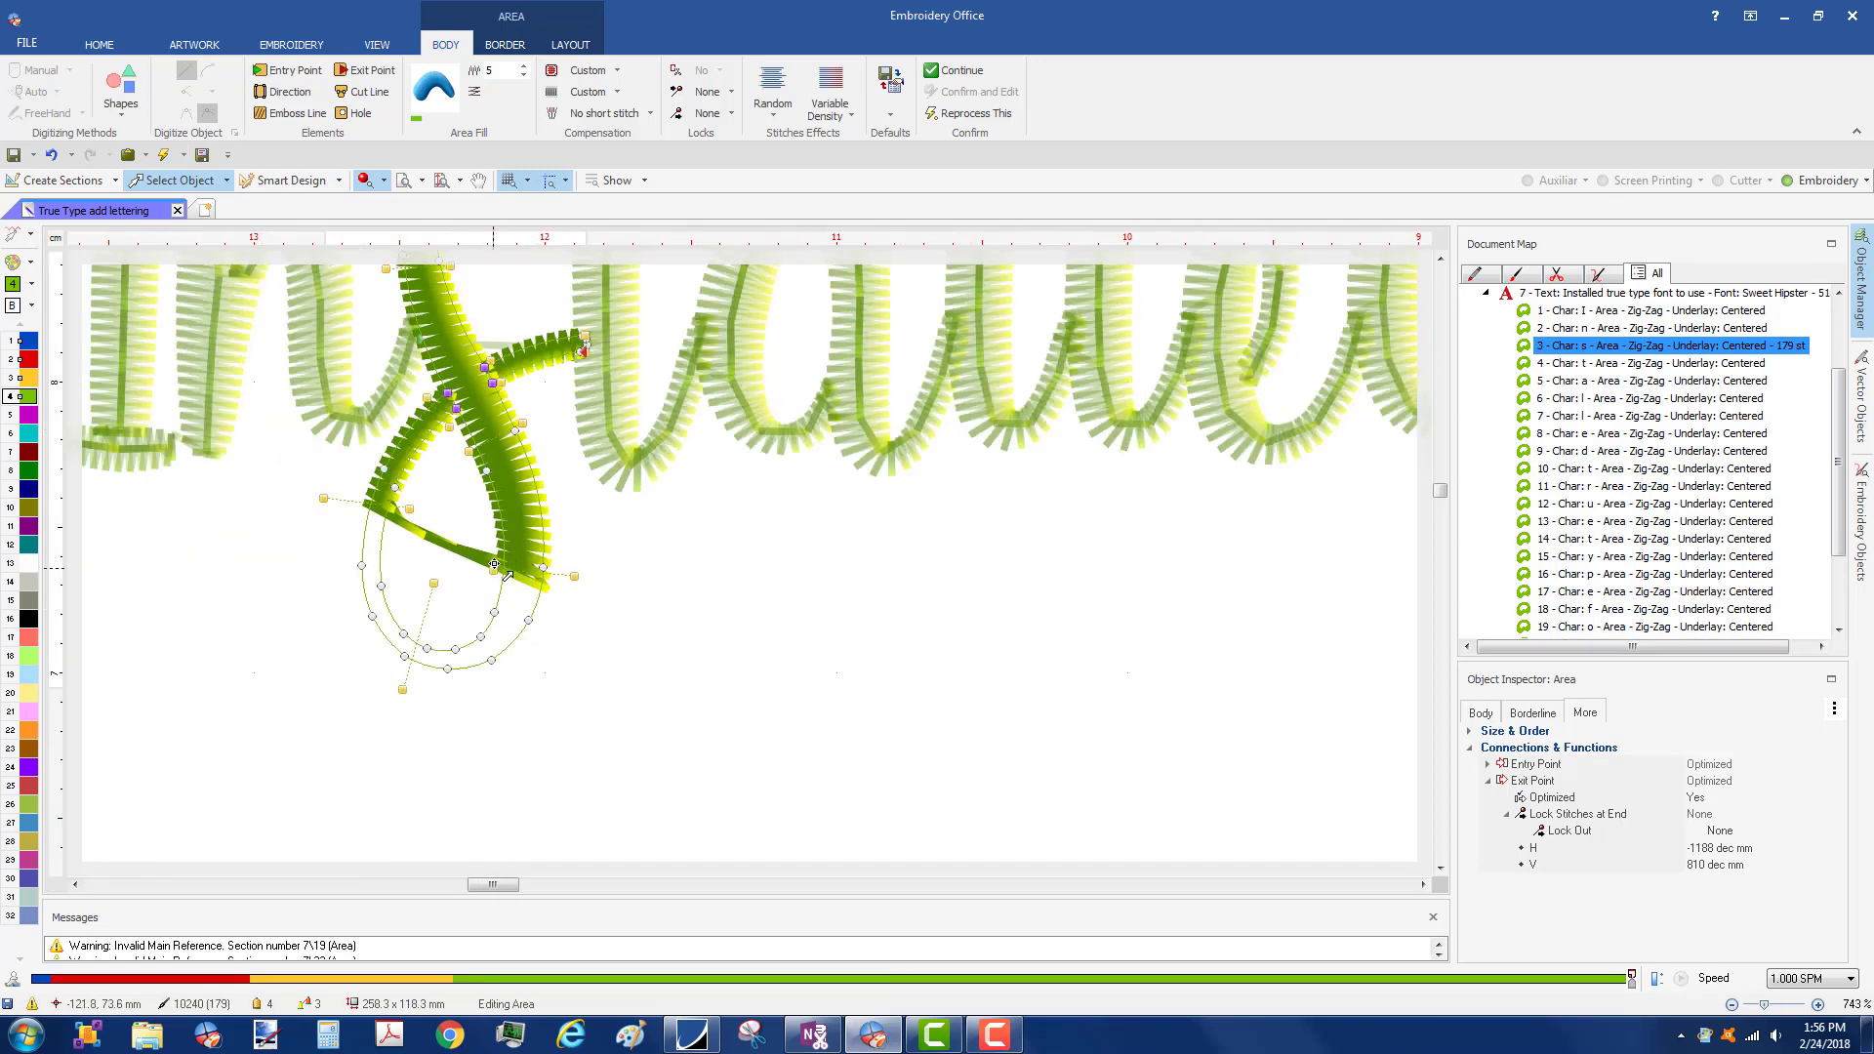
left_click(471, 449)
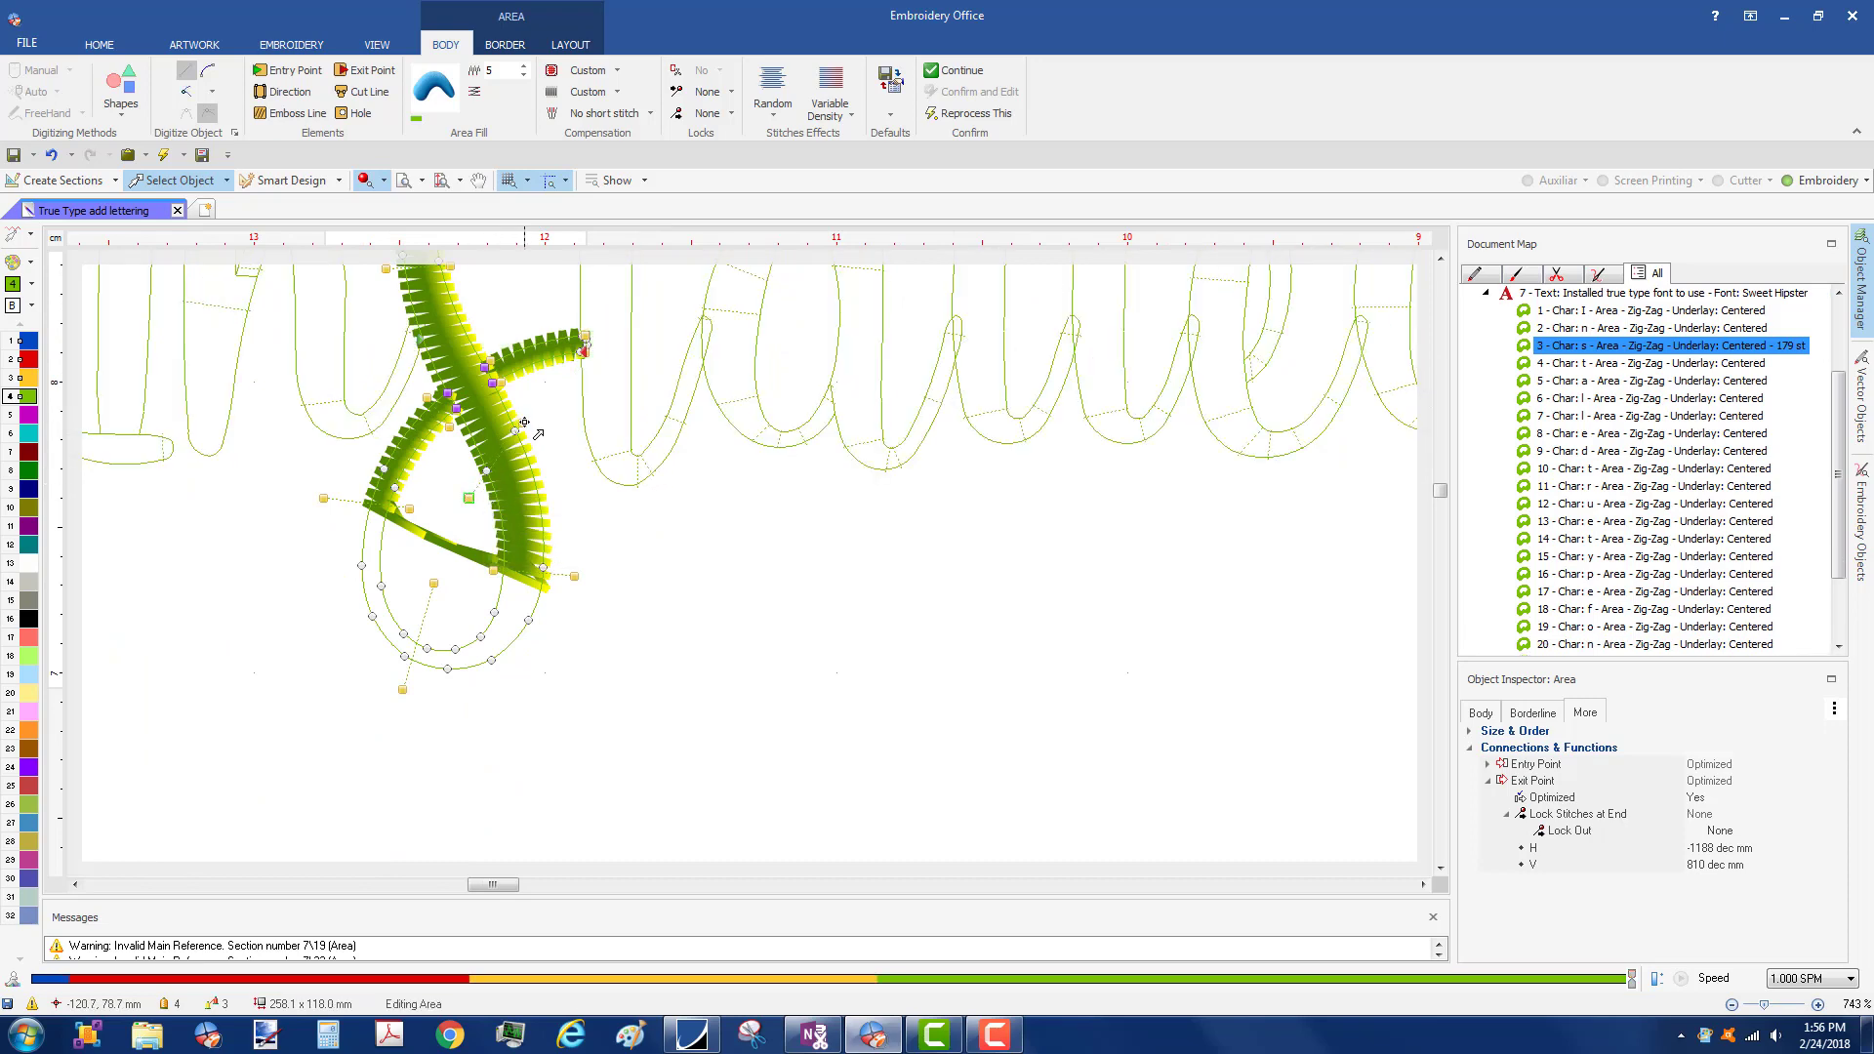
left_click(568, 477)
left_click(517, 392)
- Add direction lines across the lower right and lower left curves of the s's loop, then reprocess the letter and inspect it
left_click(287, 90)
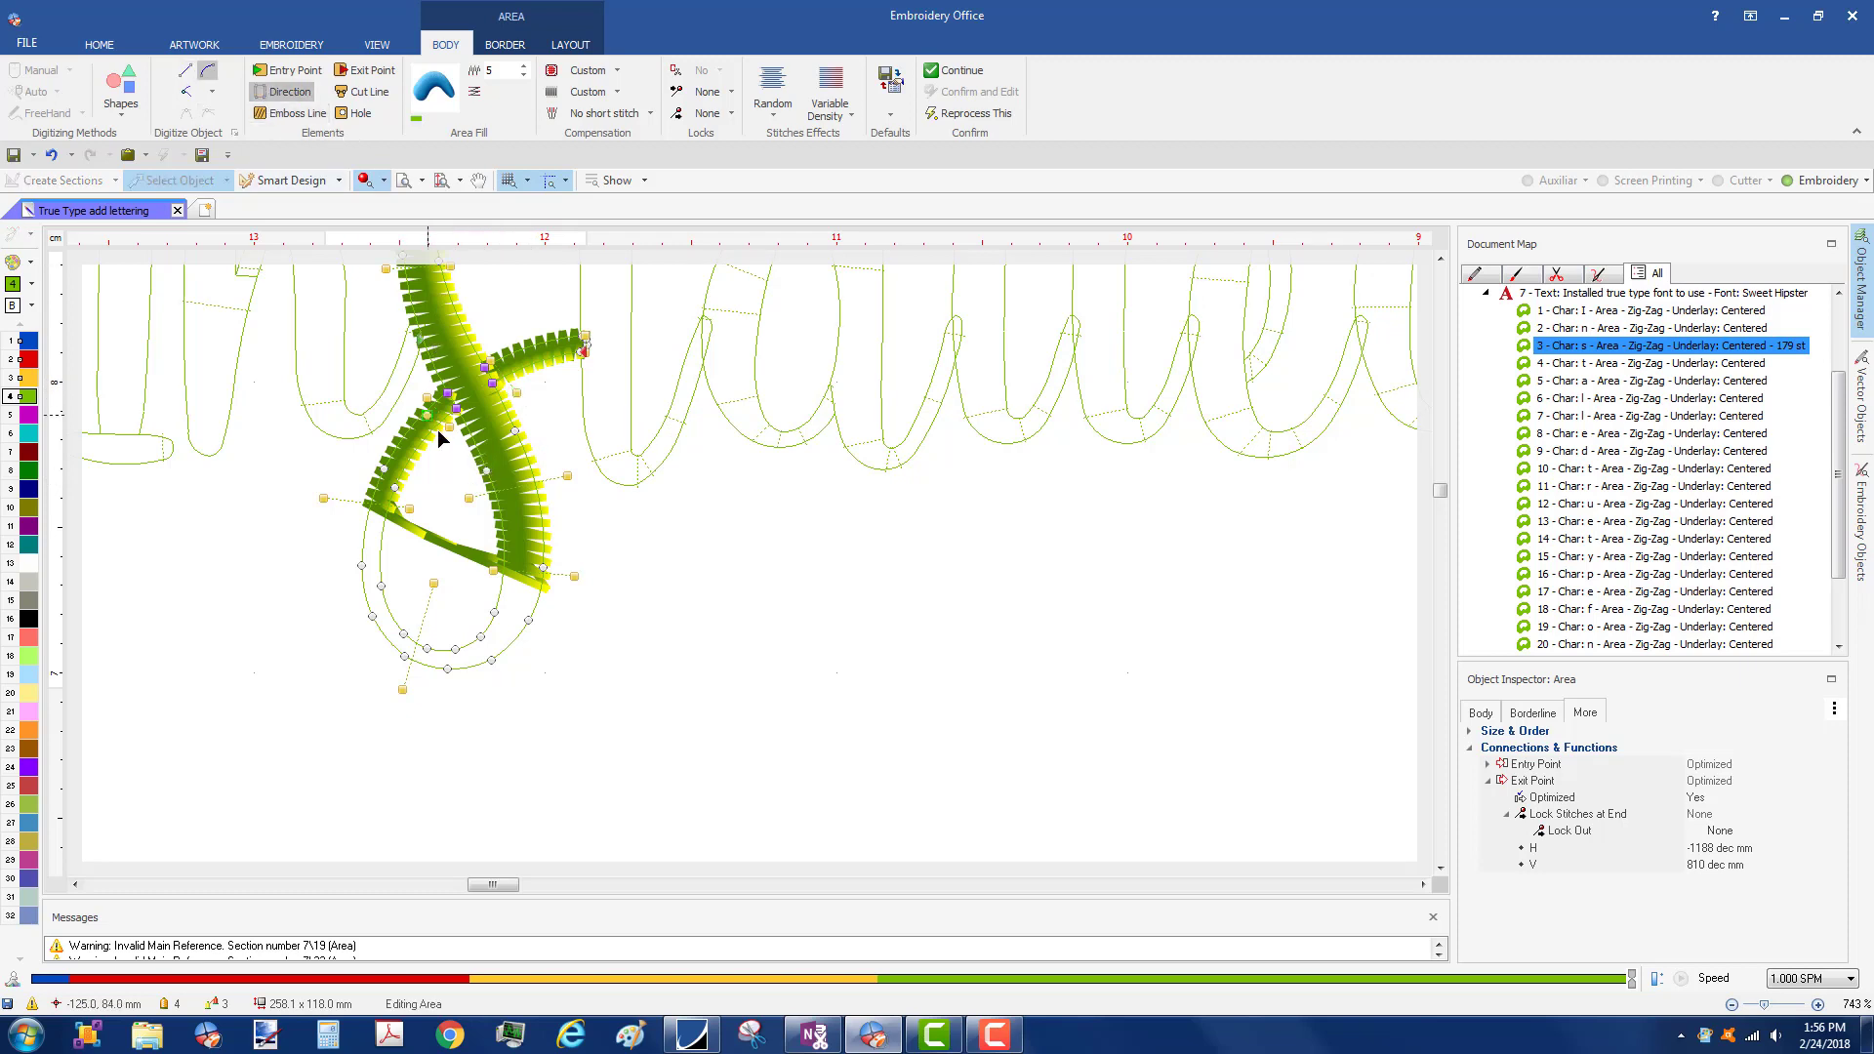
left_click(477, 620)
left_click(516, 672)
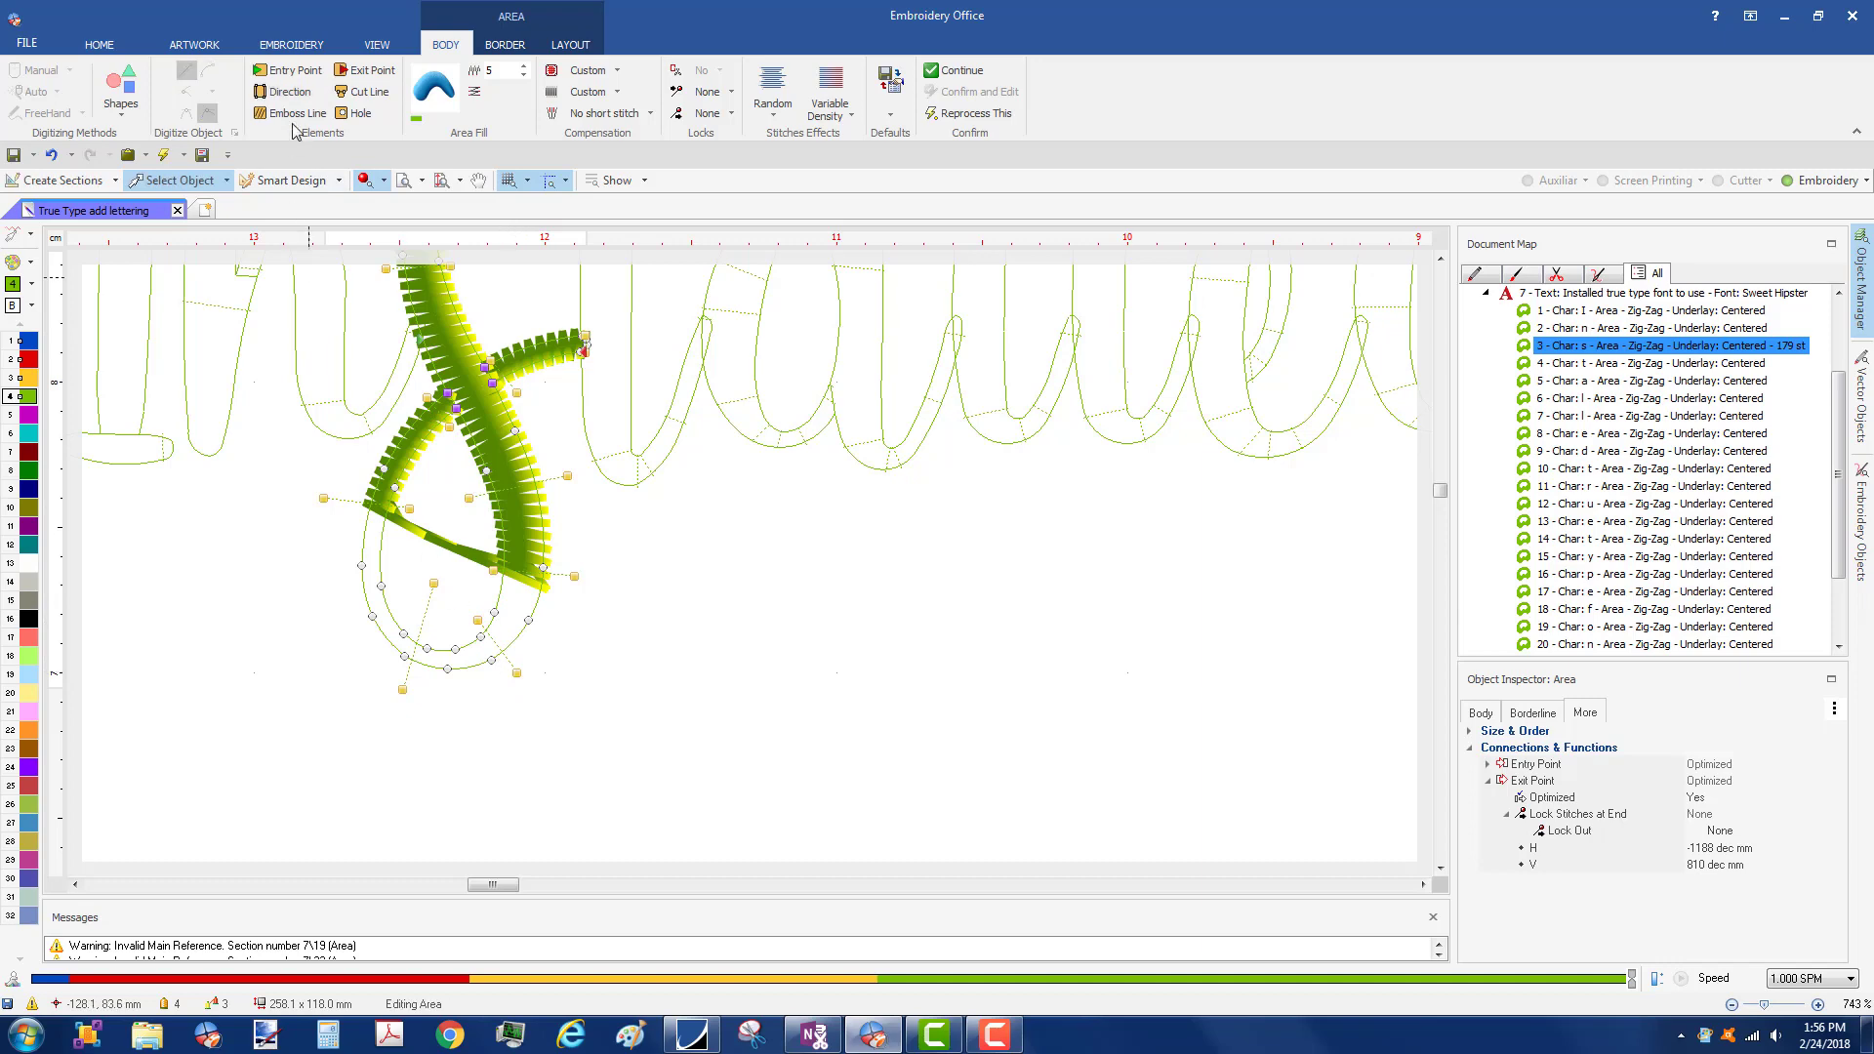
left_click(287, 91)
left_click(392, 592)
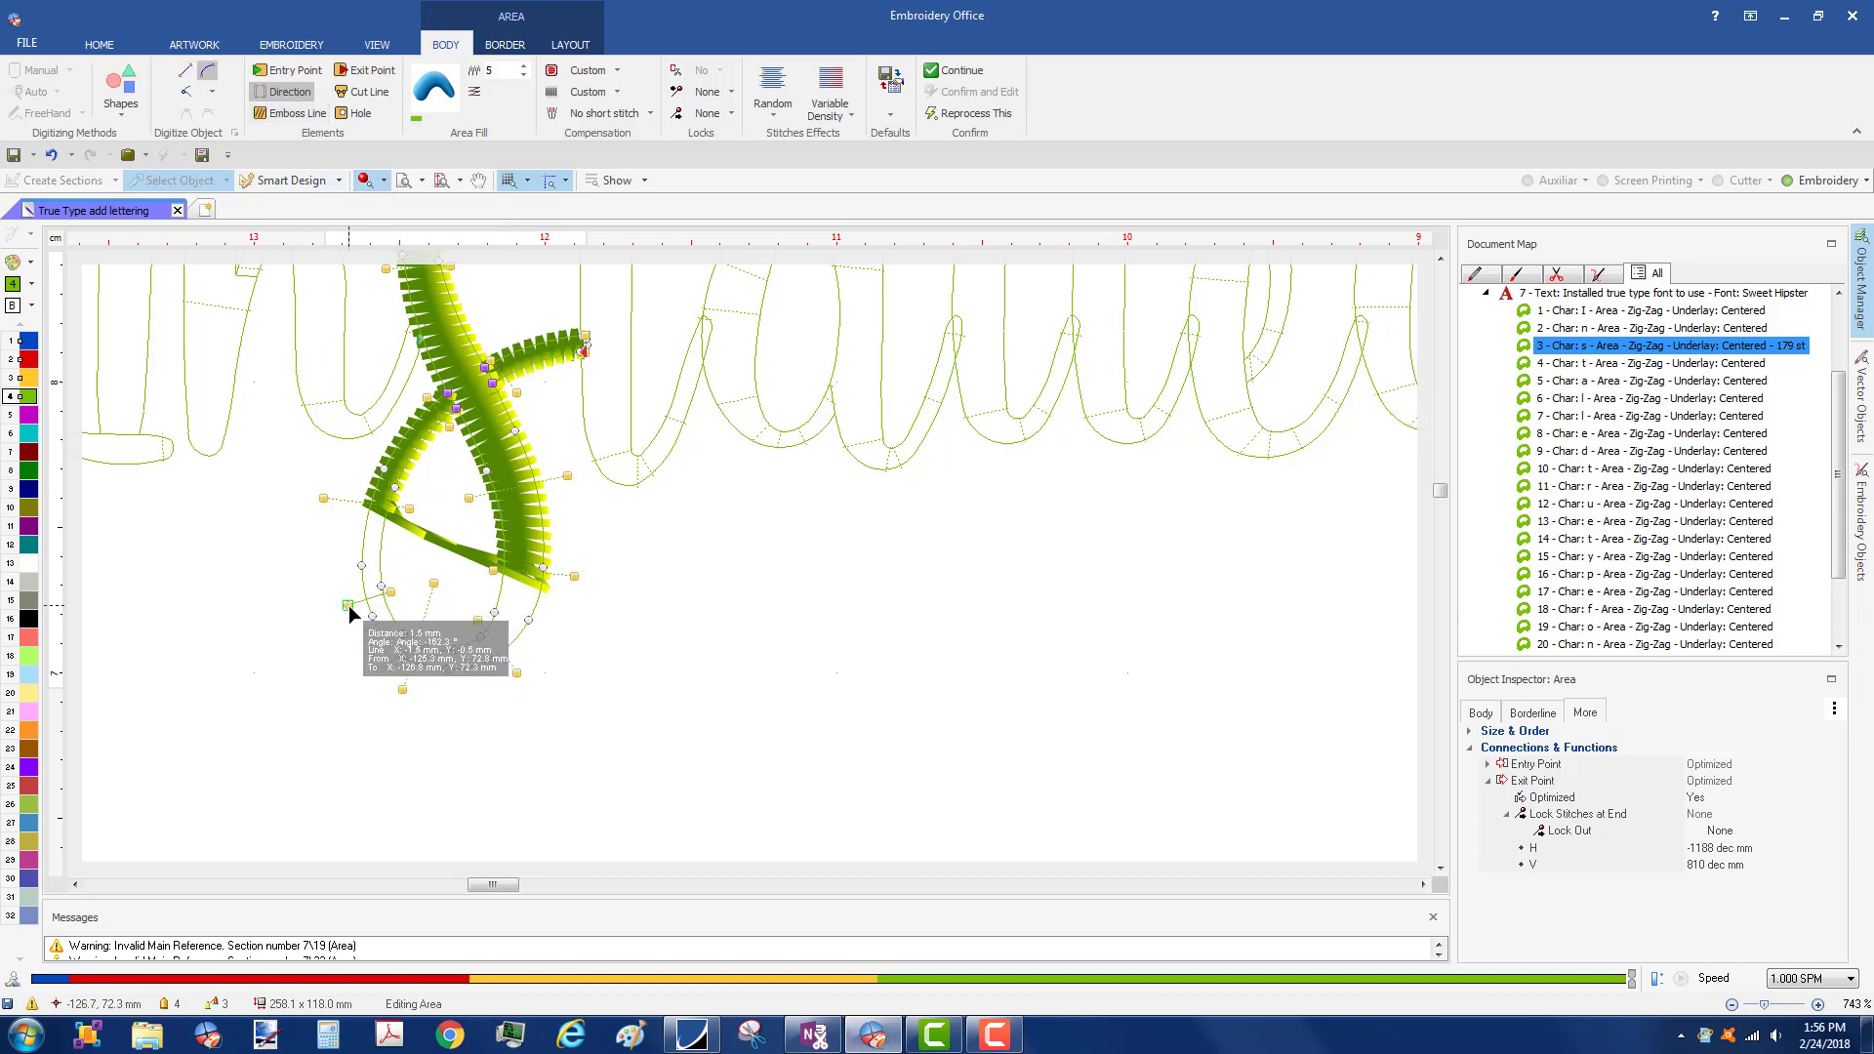
left_click(348, 606)
right_click(464, 600)
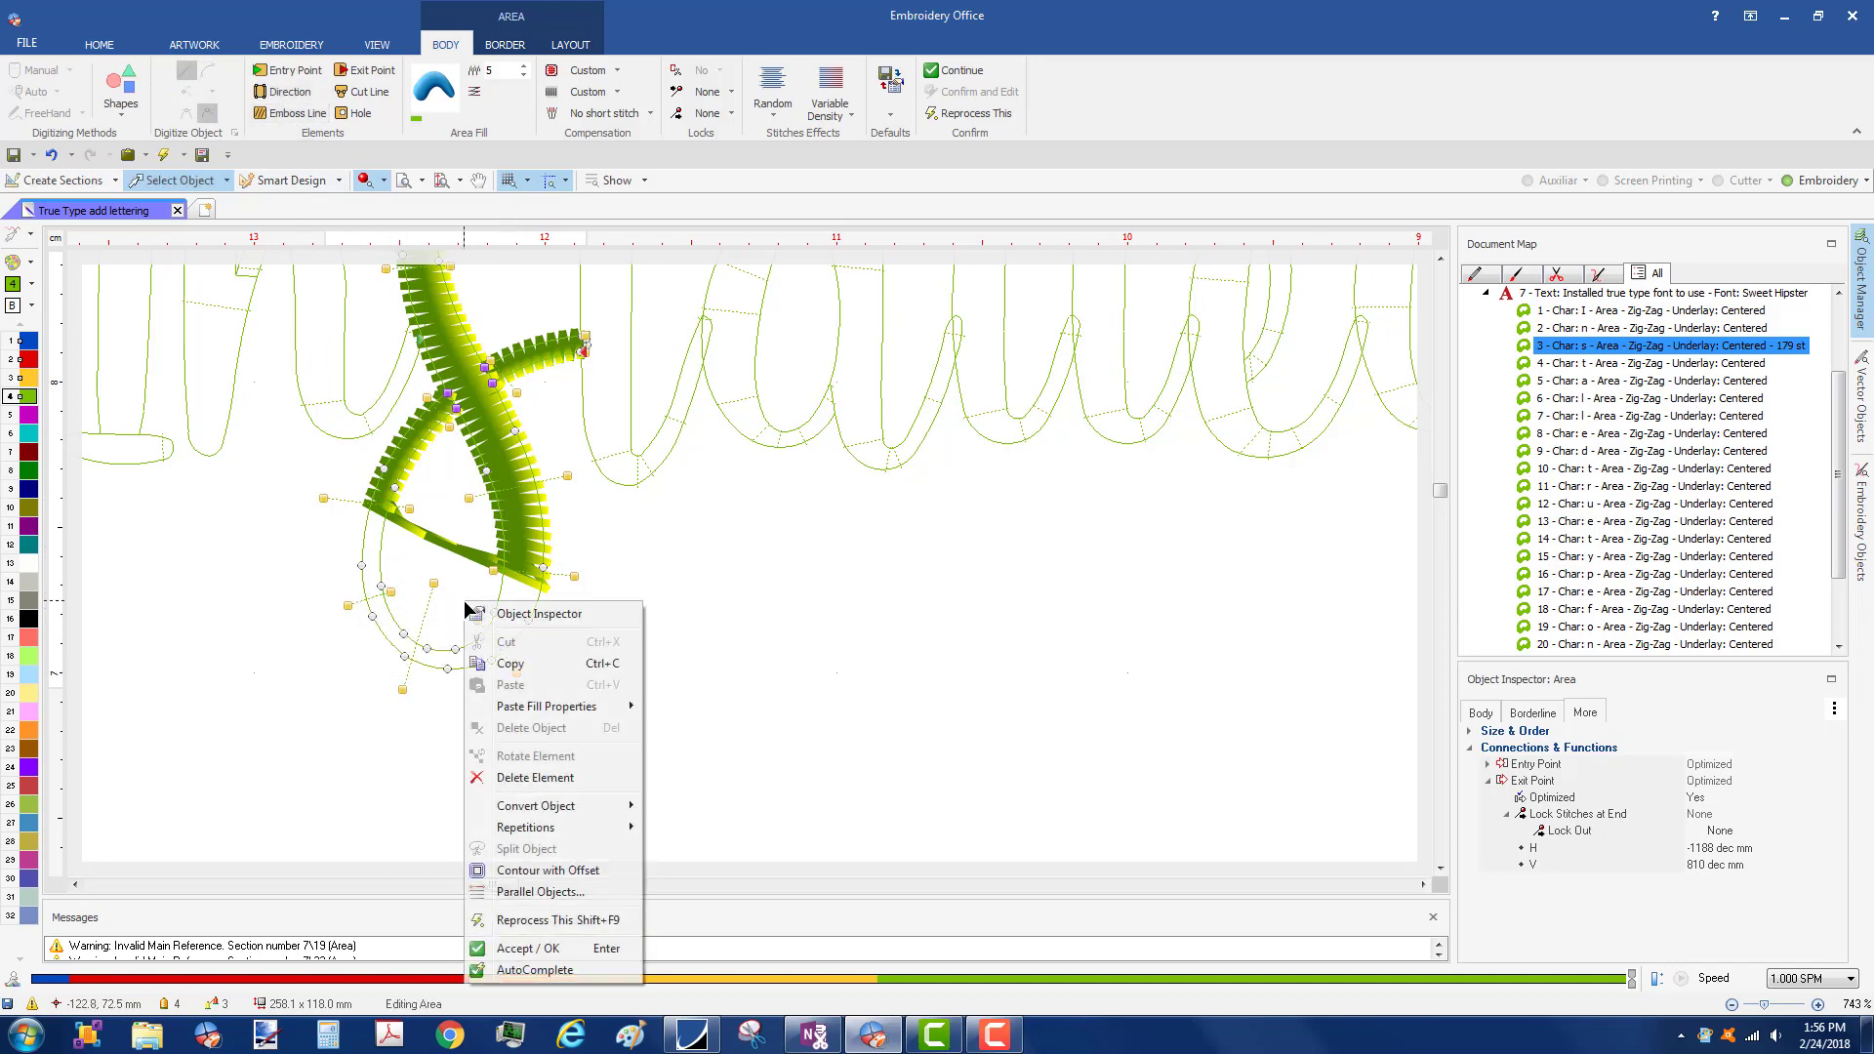
left_click(527, 923)
scroll(591, 449, "down", 4)
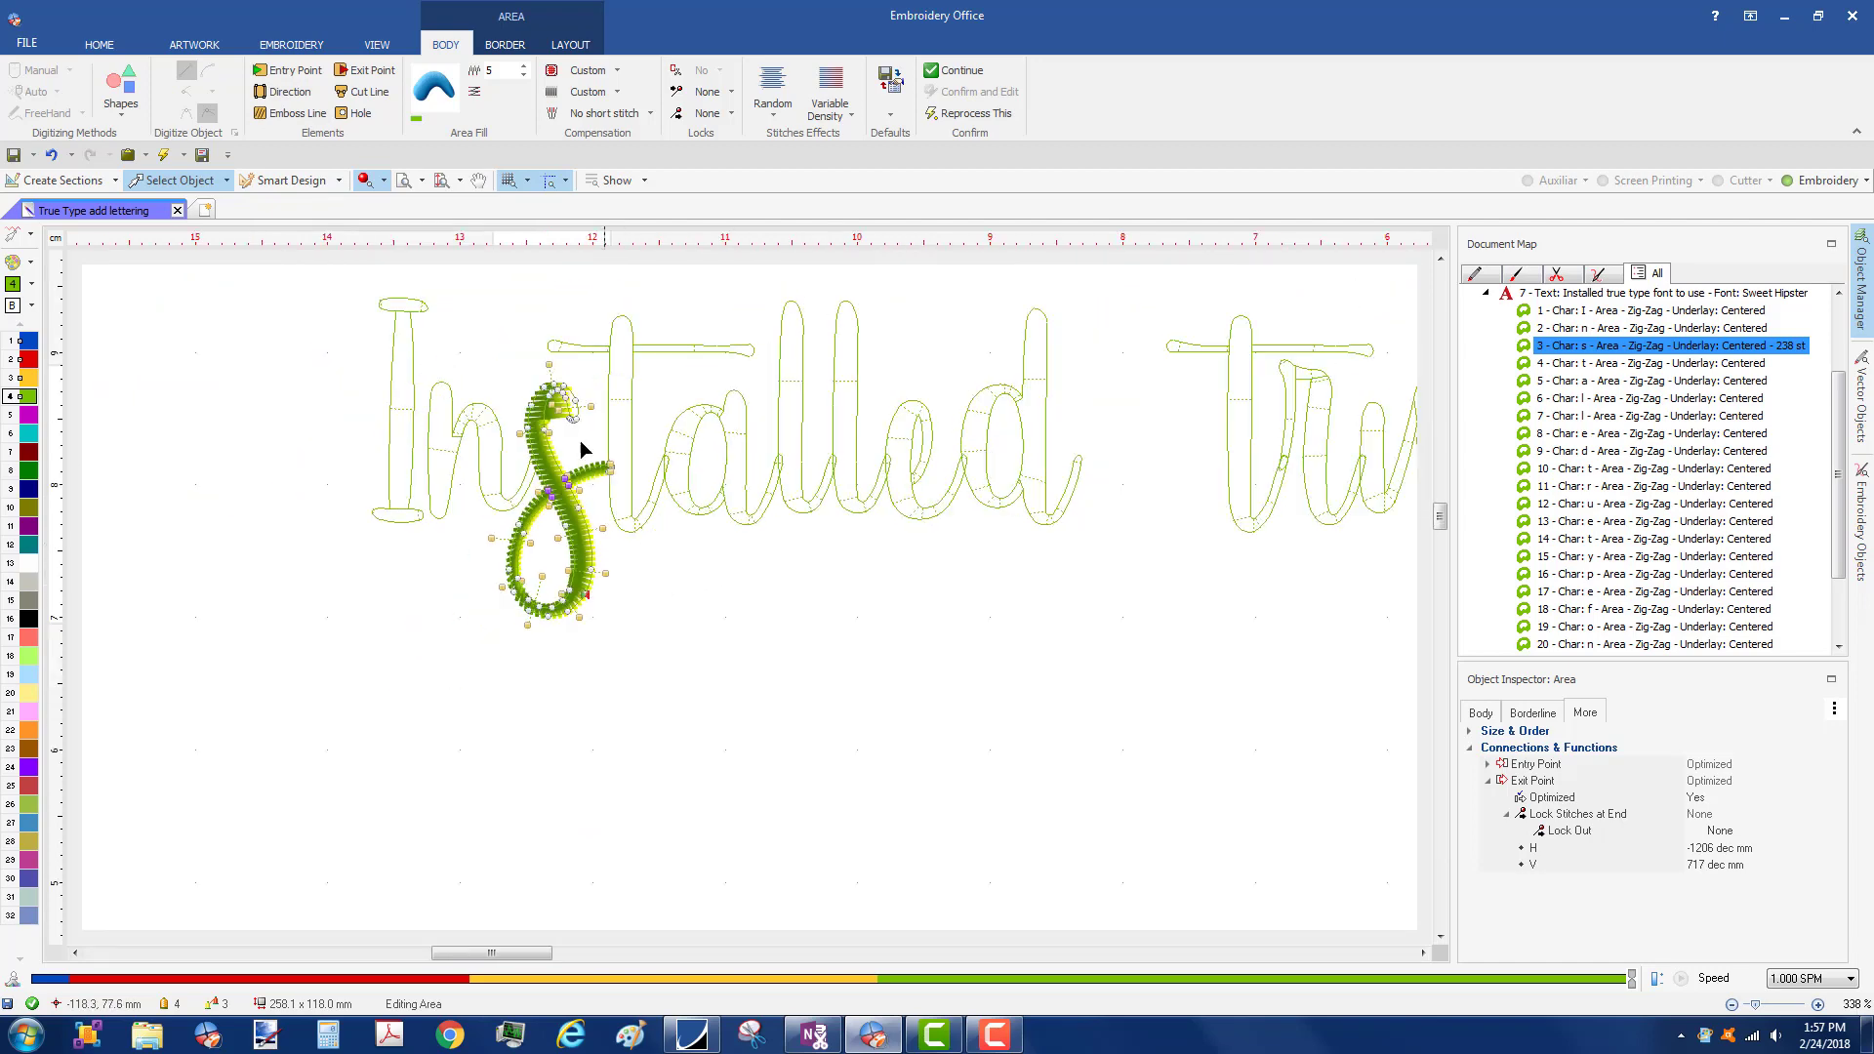
scroll(548, 411, "up", 8)
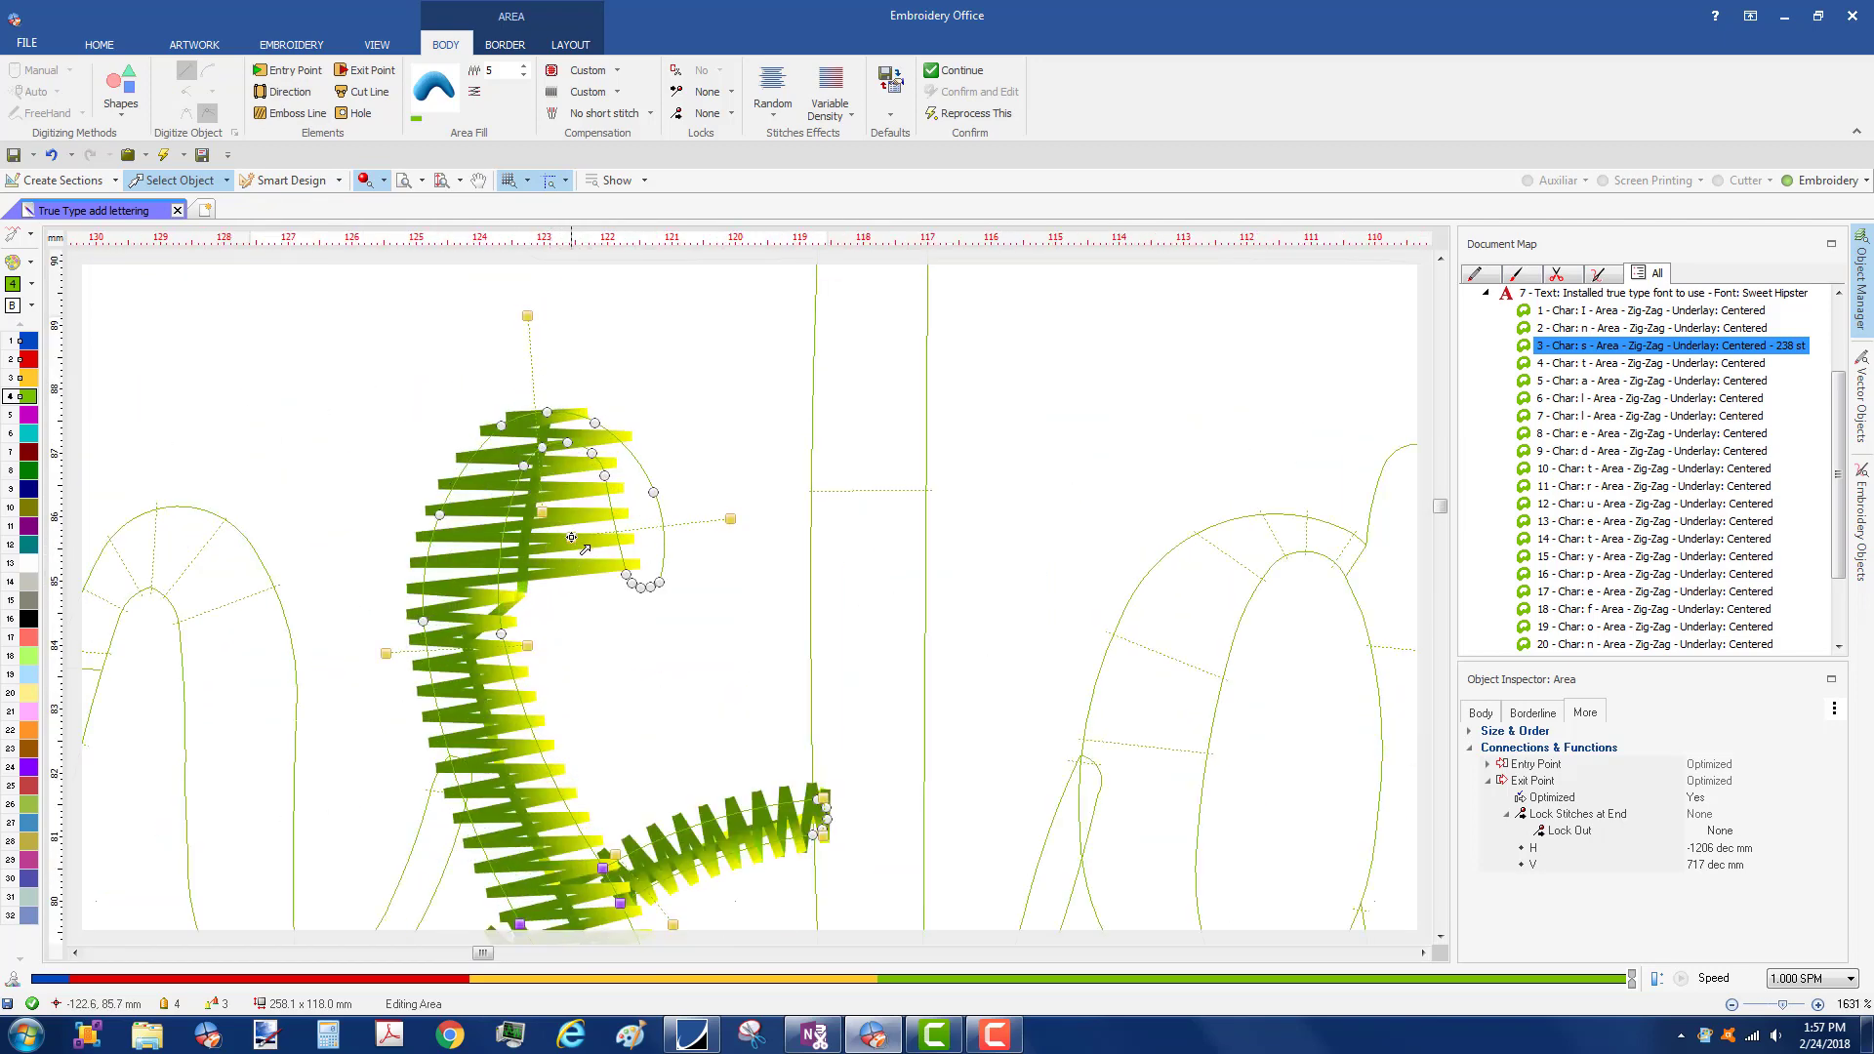
- Move the inner end of the hook tip's direction line lower and add a direction line across the s's upper left curve
left_click(582, 547)
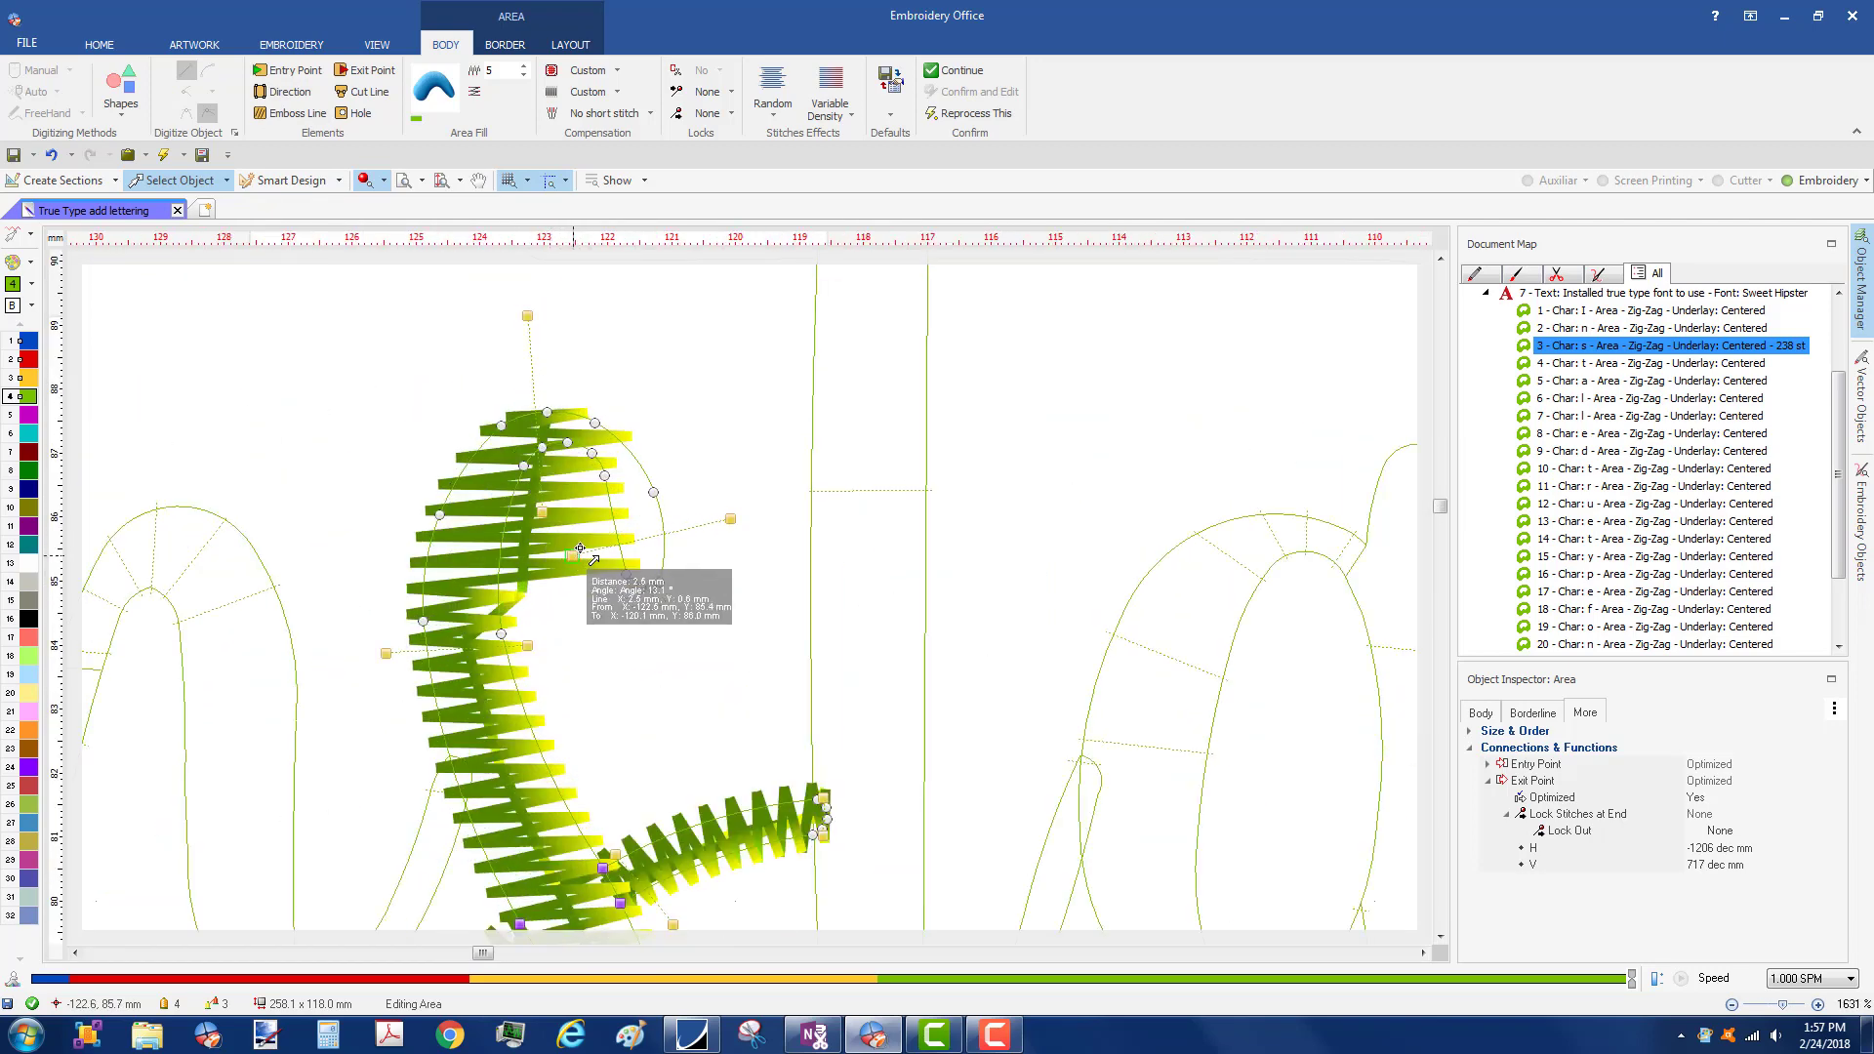
left_click(296, 98)
left_click(517, 549)
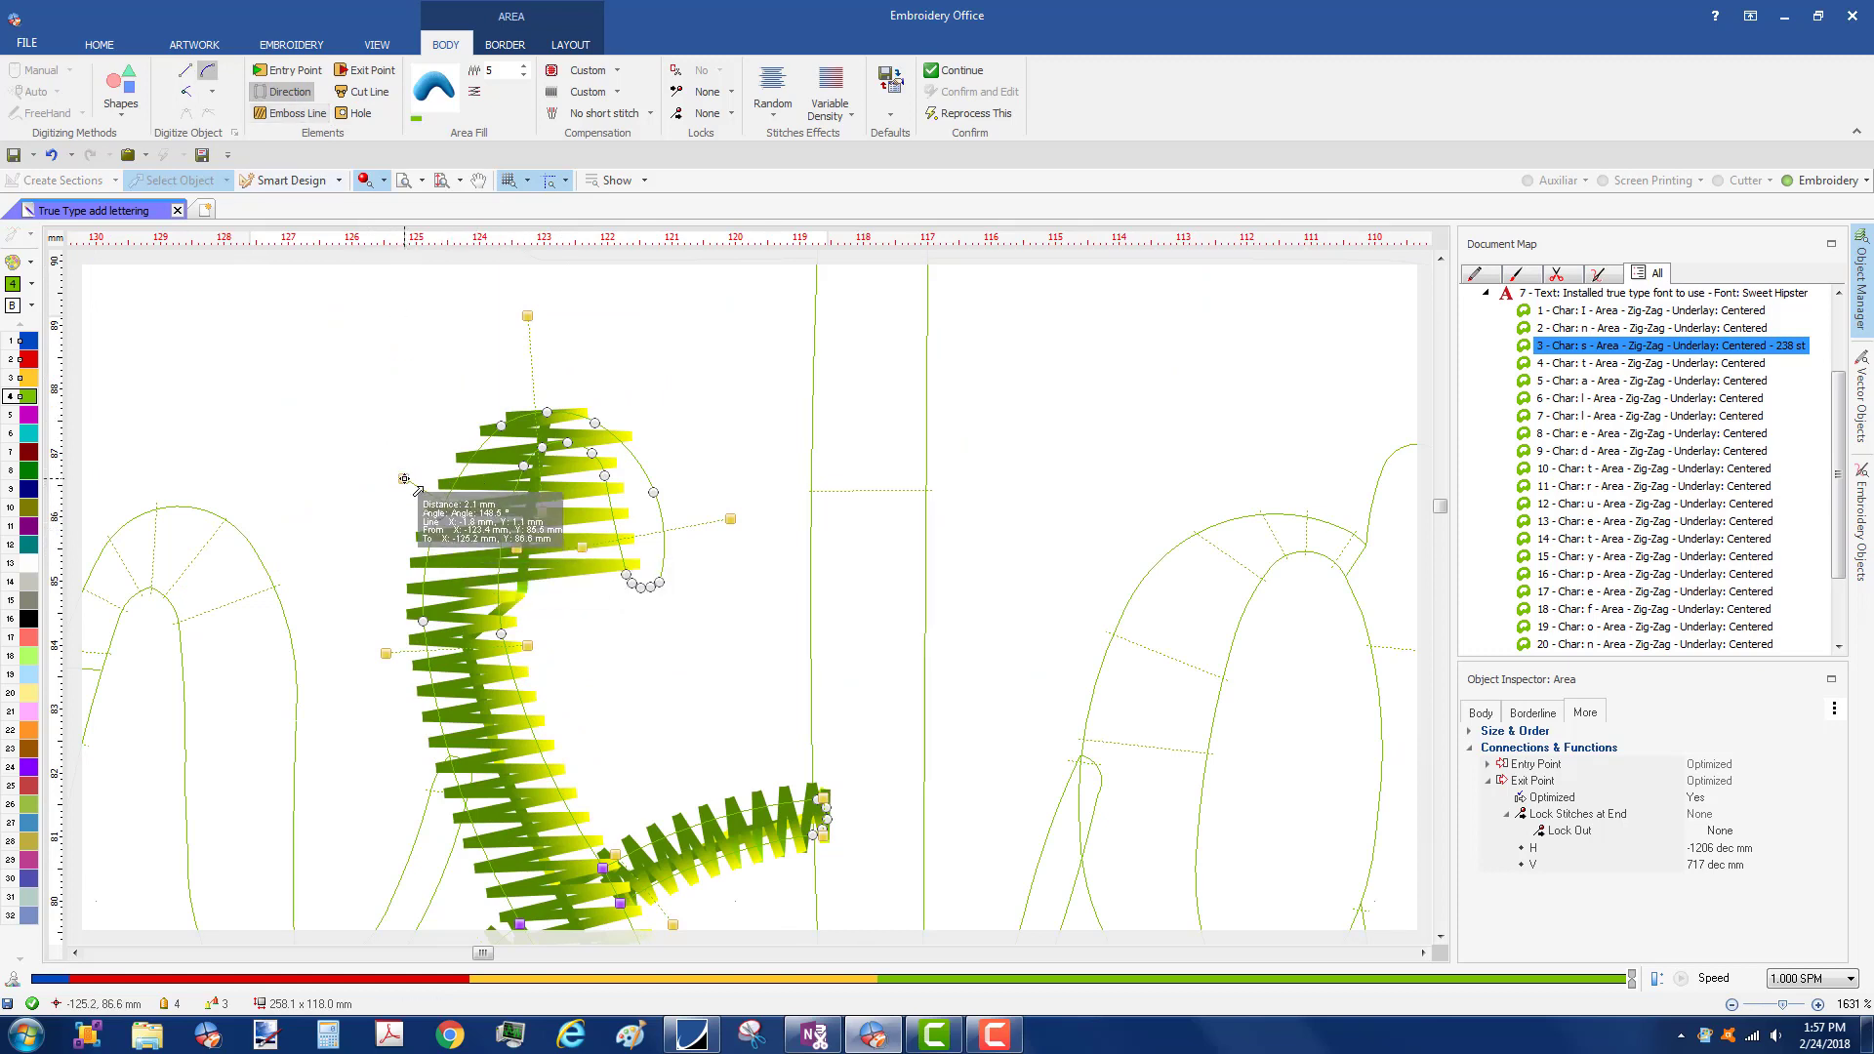
left_click(404, 479)
- Add a direction line across the upper right curve of the s's hook and reprocess the letter's stitches
left_click(596, 485)
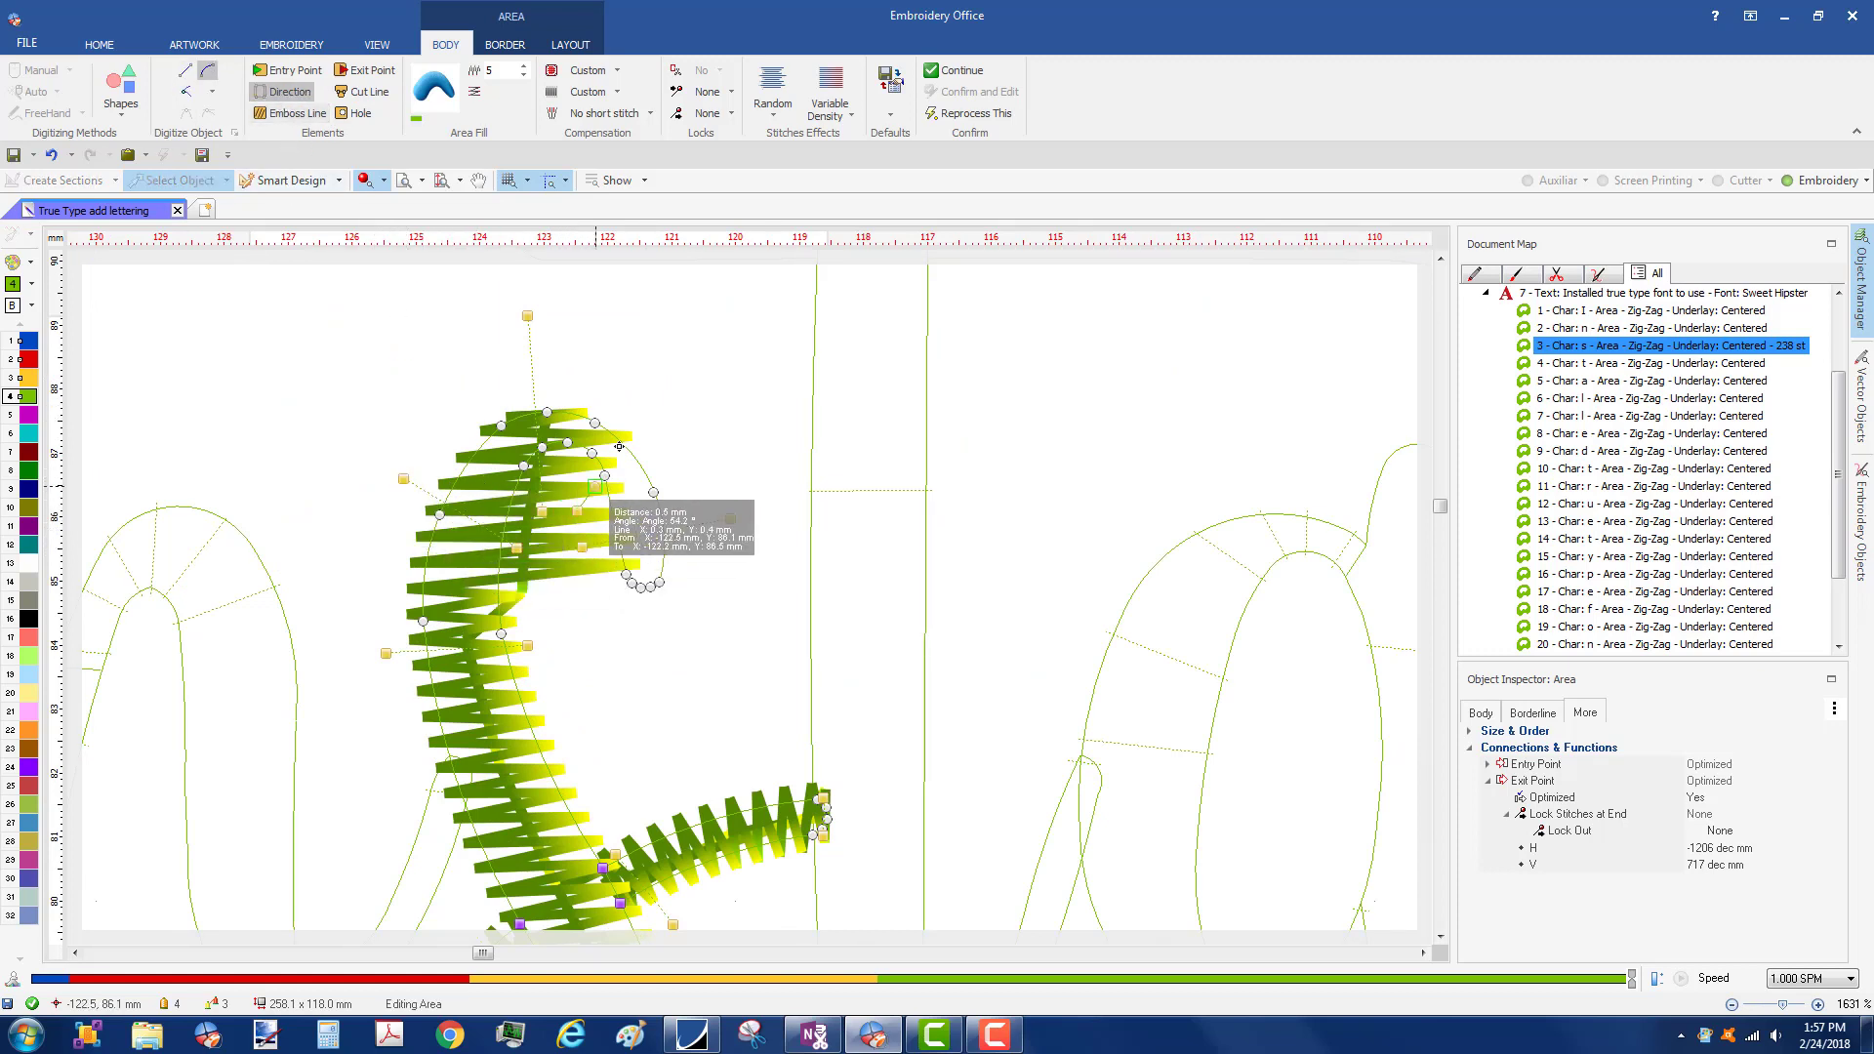
left_click(641, 414)
right_click(642, 413)
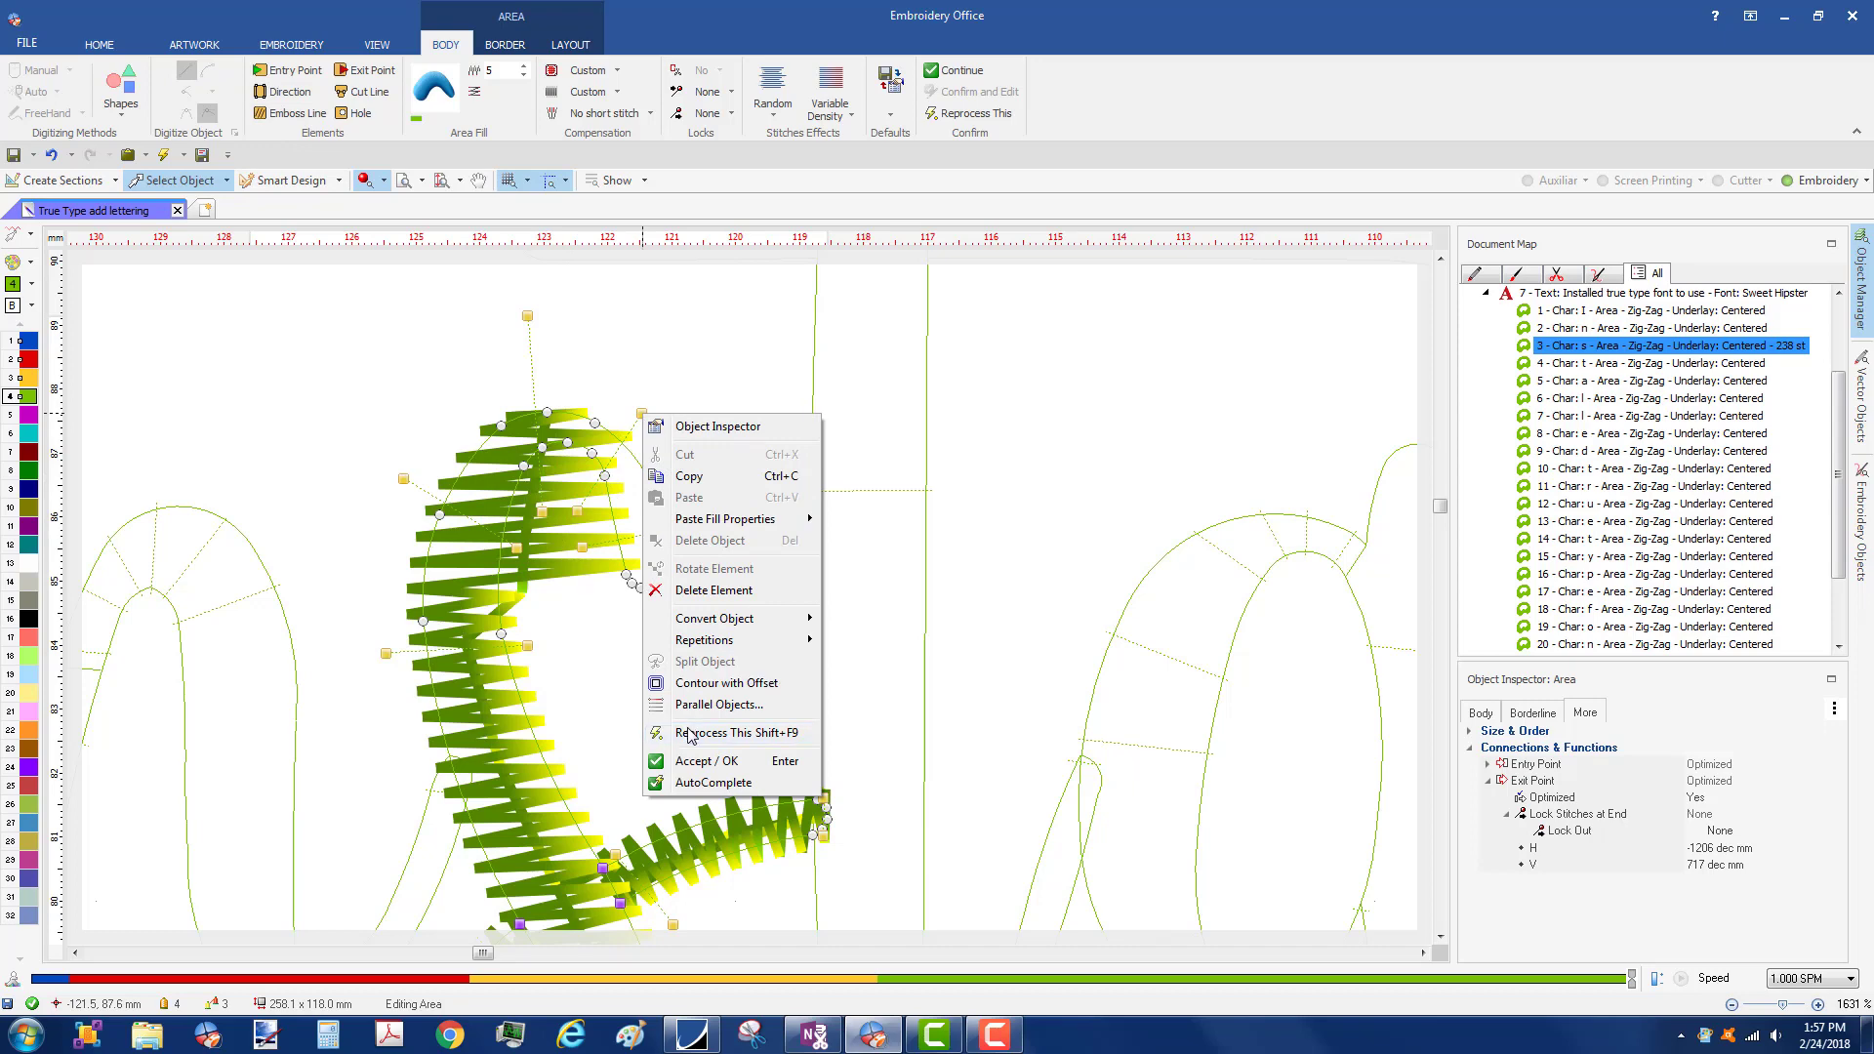
left_click(688, 734)
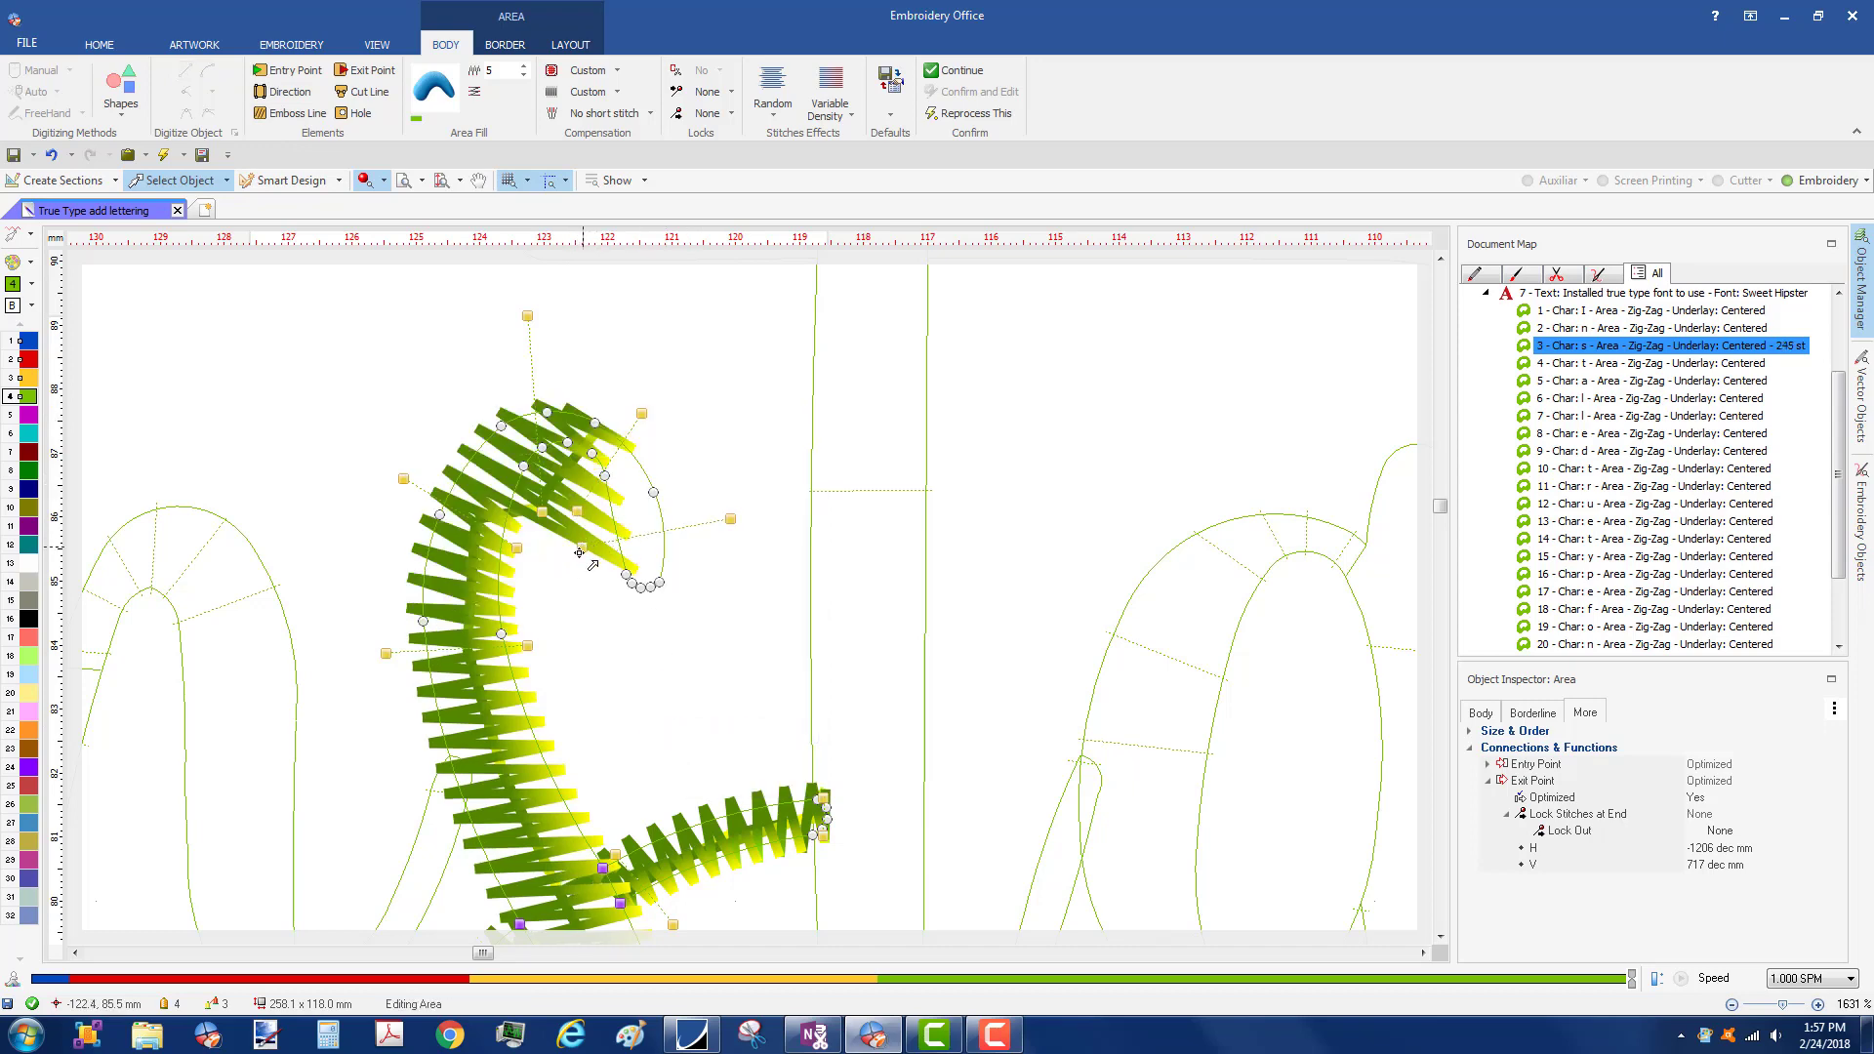
- Add another direction line across the s's upper left curve, just above the existing one, and reprocess the design
left_click(290, 91)
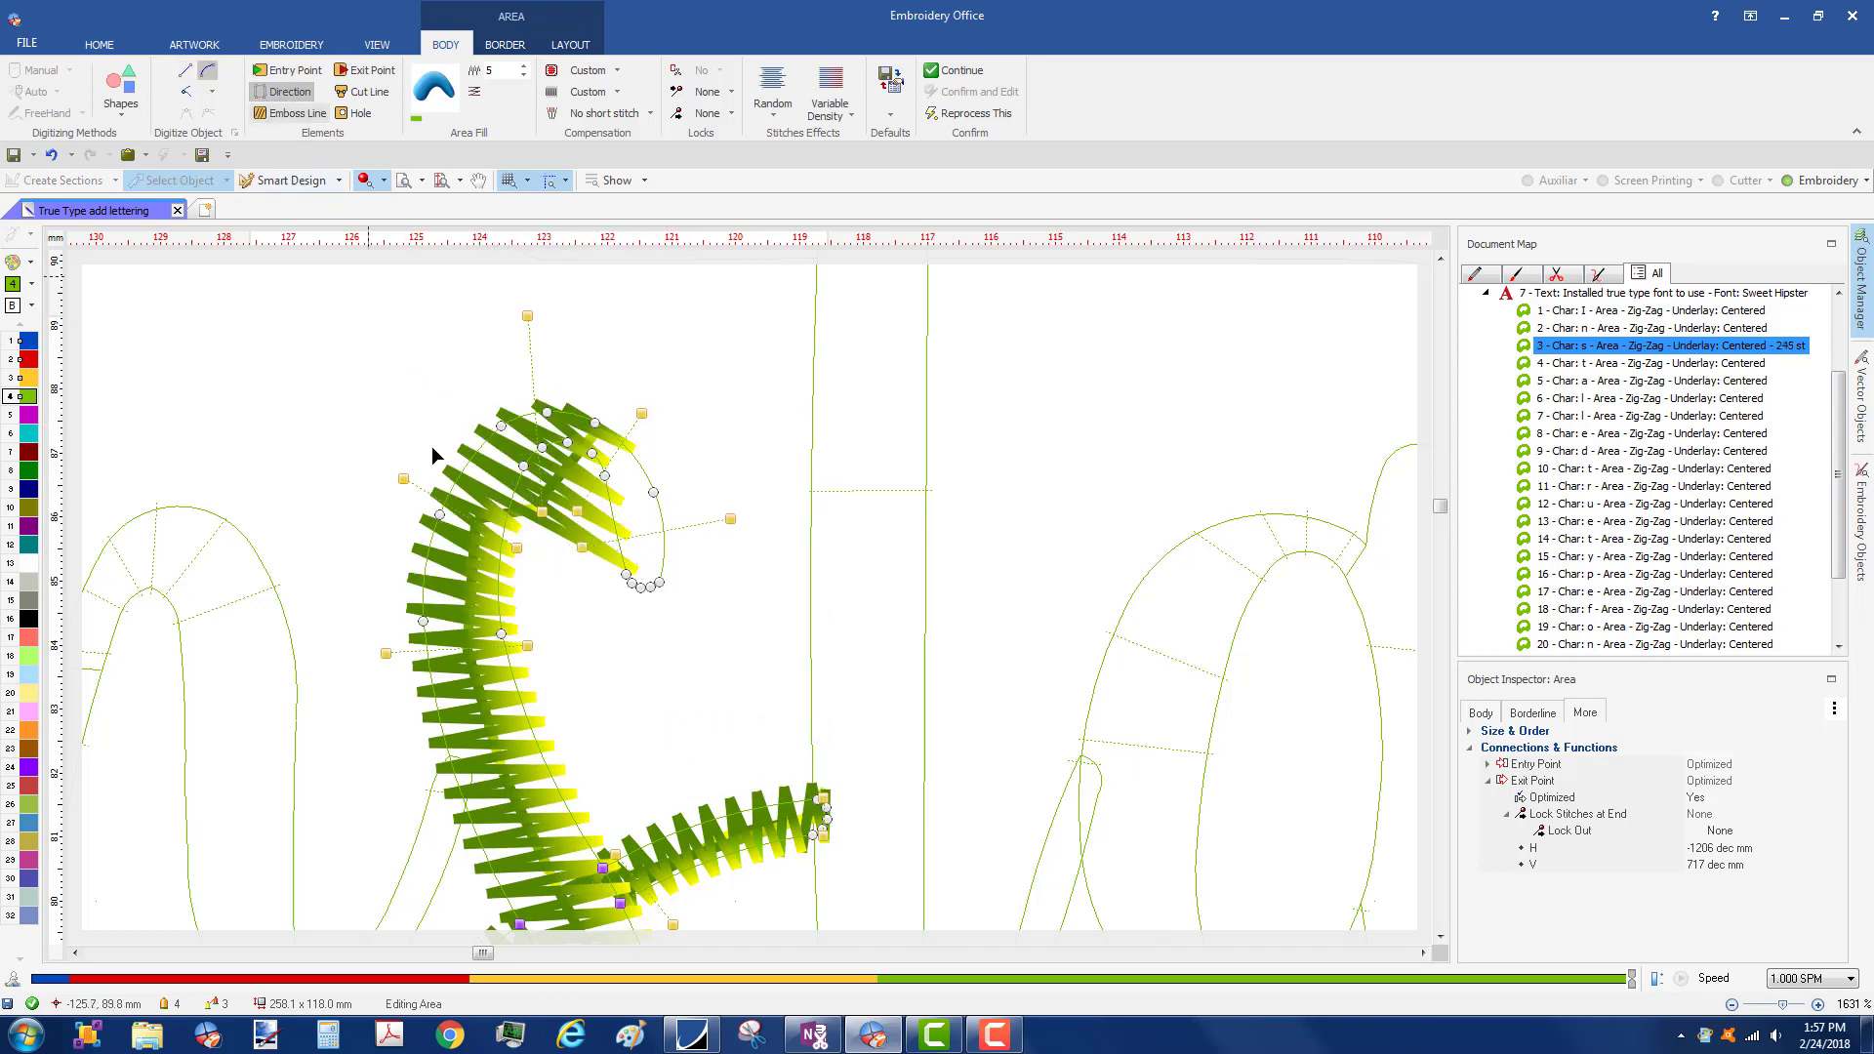
left_click(501, 499)
left_click(481, 476)
key("Return")
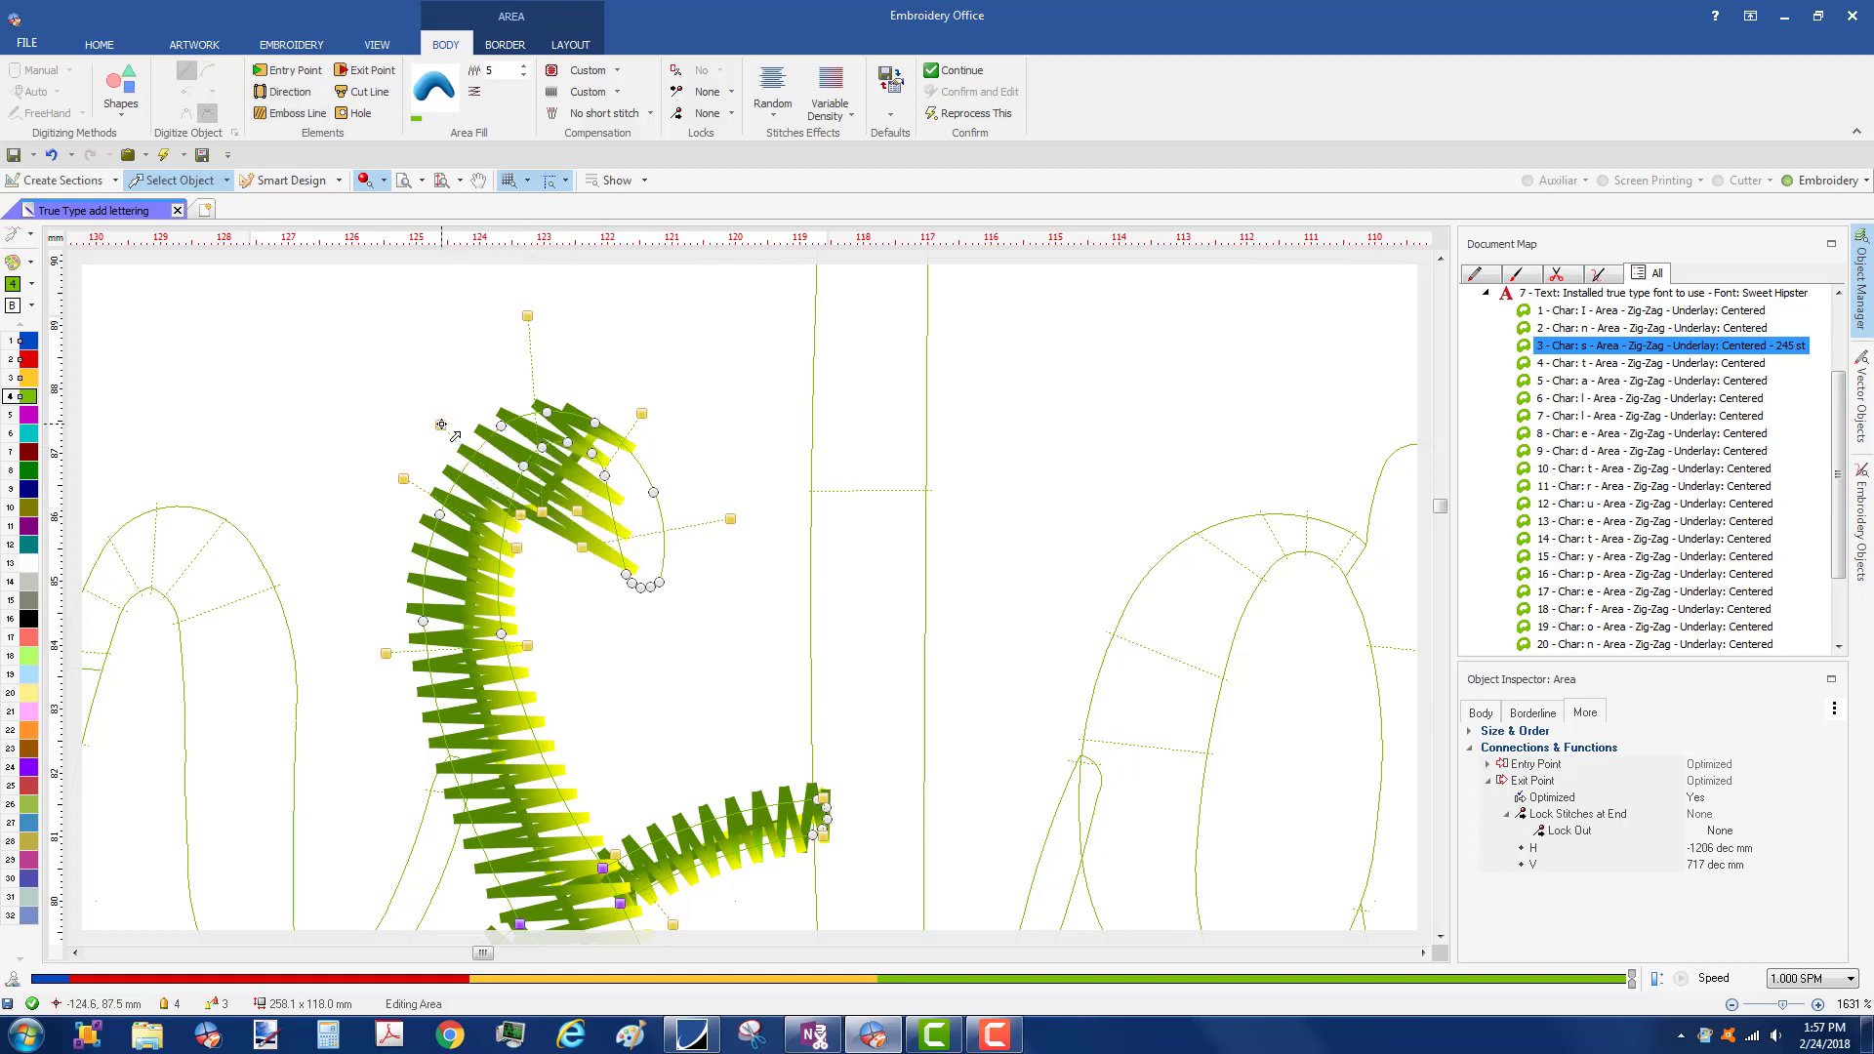
left_click(162, 154)
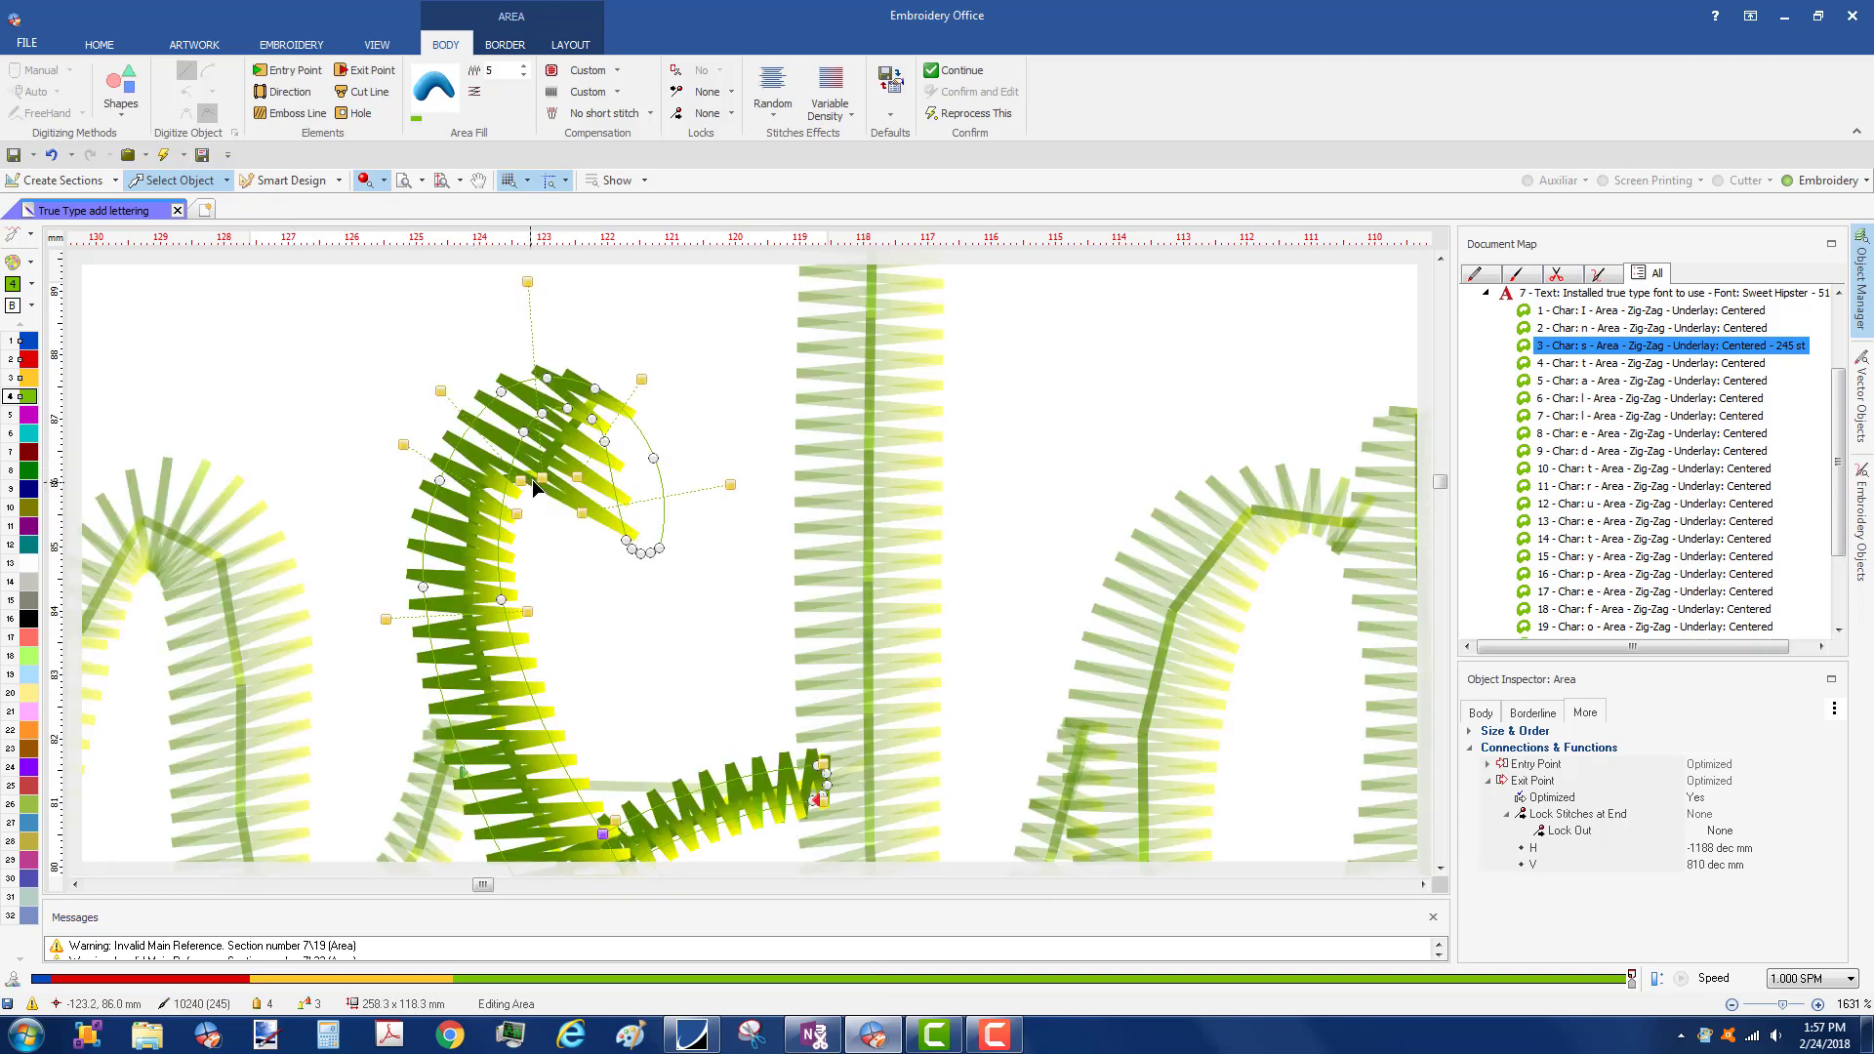
- Shift the hook's upper right direction line upward, add another one across the hook below it, and reprocess the s
left_click_drag(575, 475, 571, 446)
left_click_drag(634, 362, 635, 361)
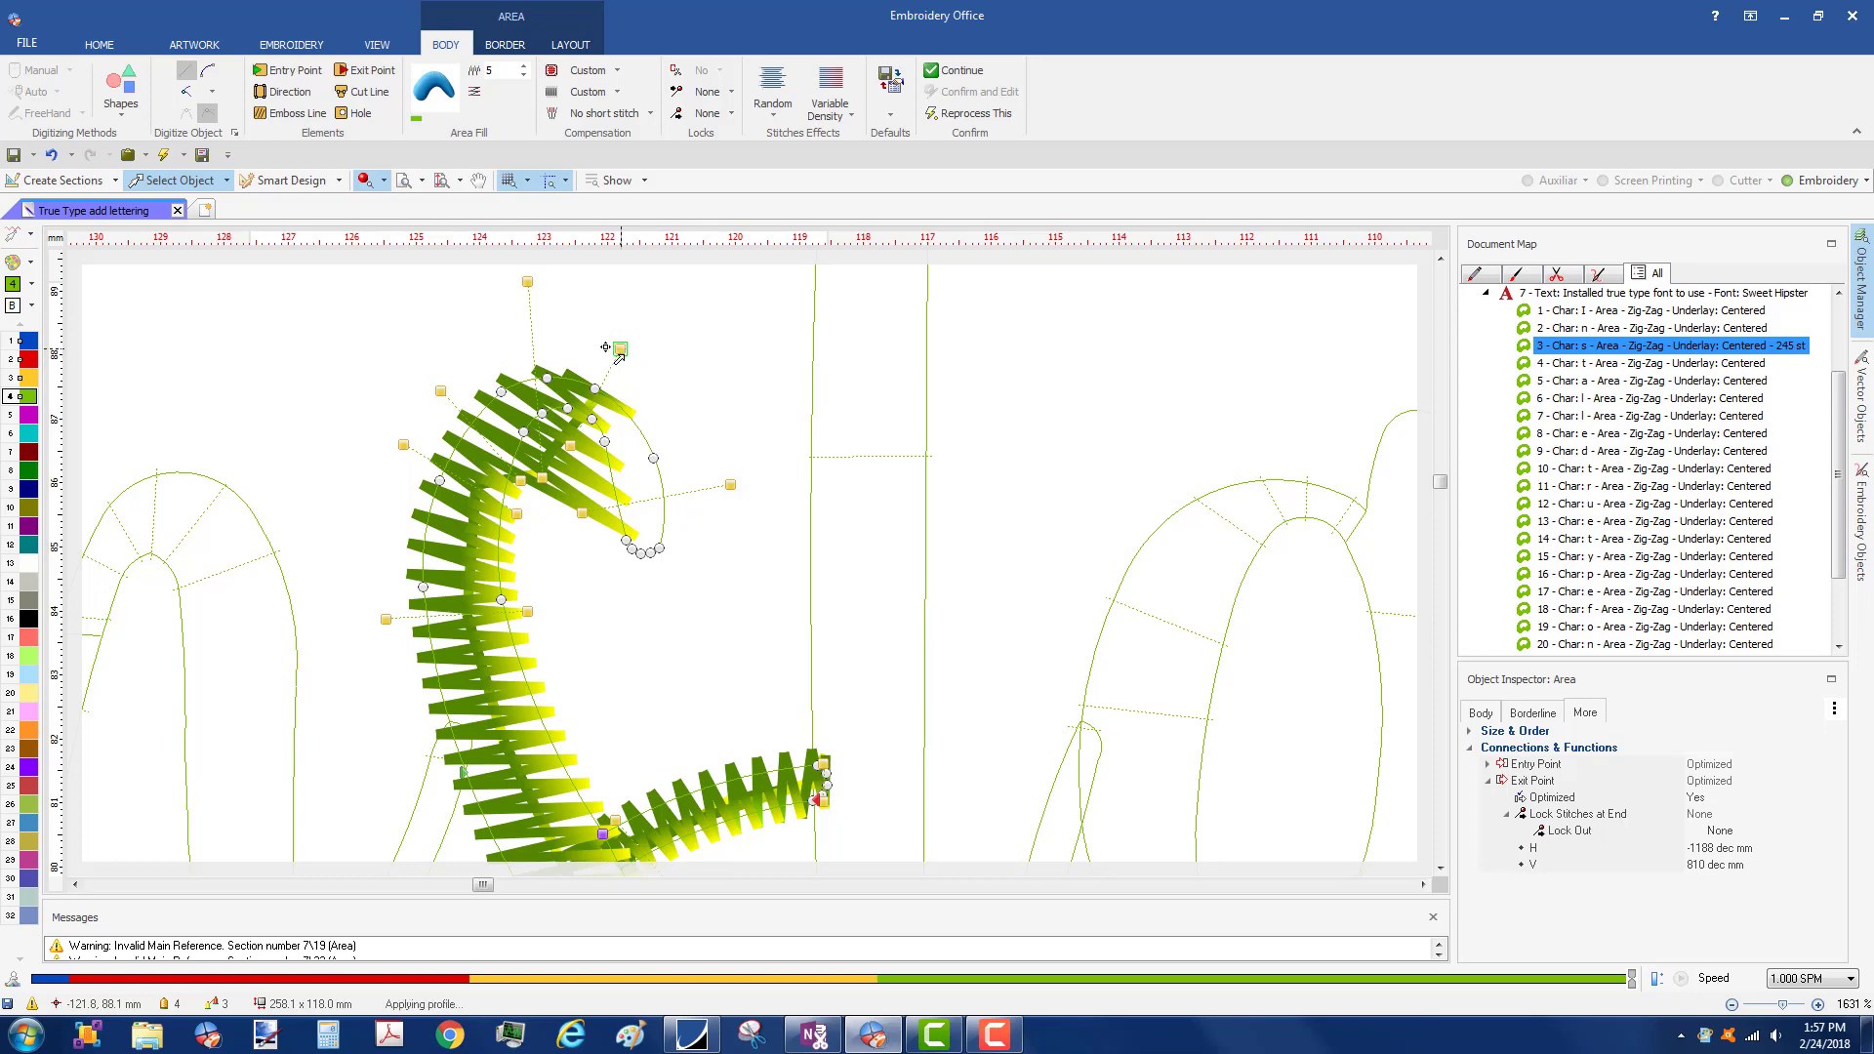
left_click(290, 91)
left_click_drag(589, 469, 667, 423)
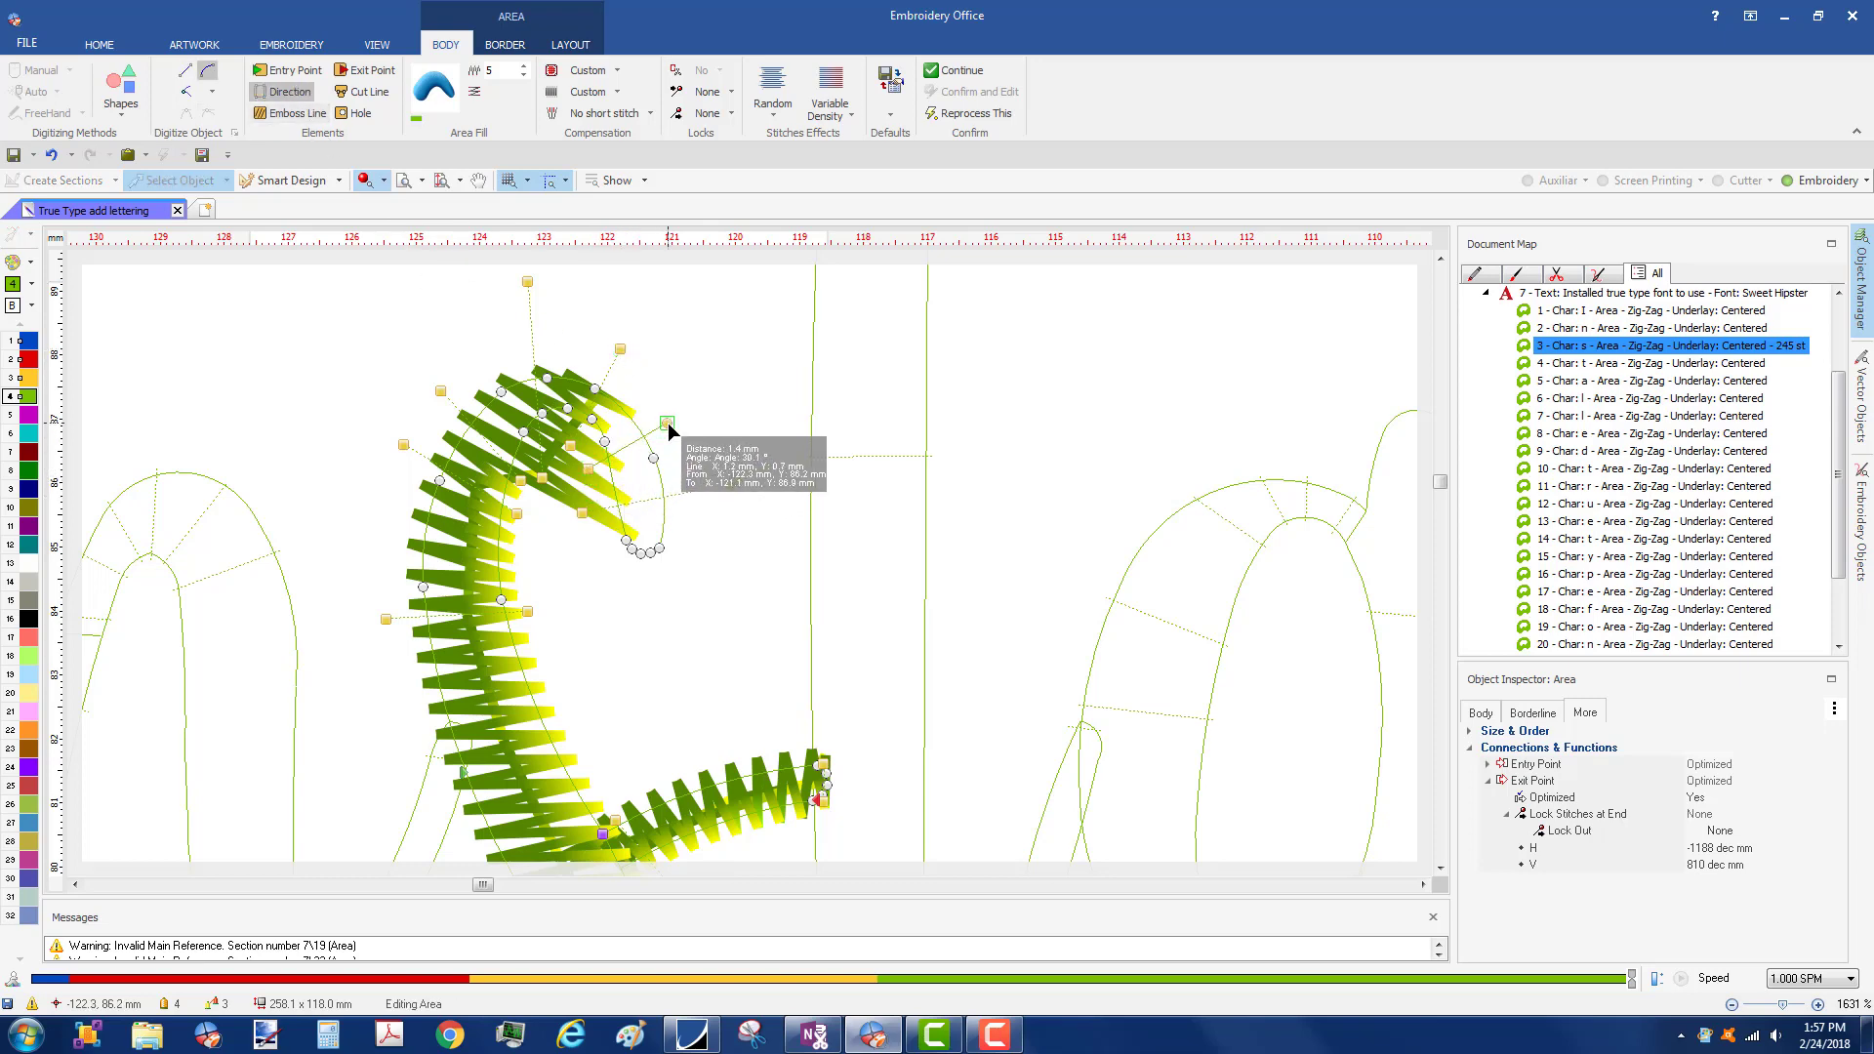
right_click(582, 537)
left_click(634, 849)
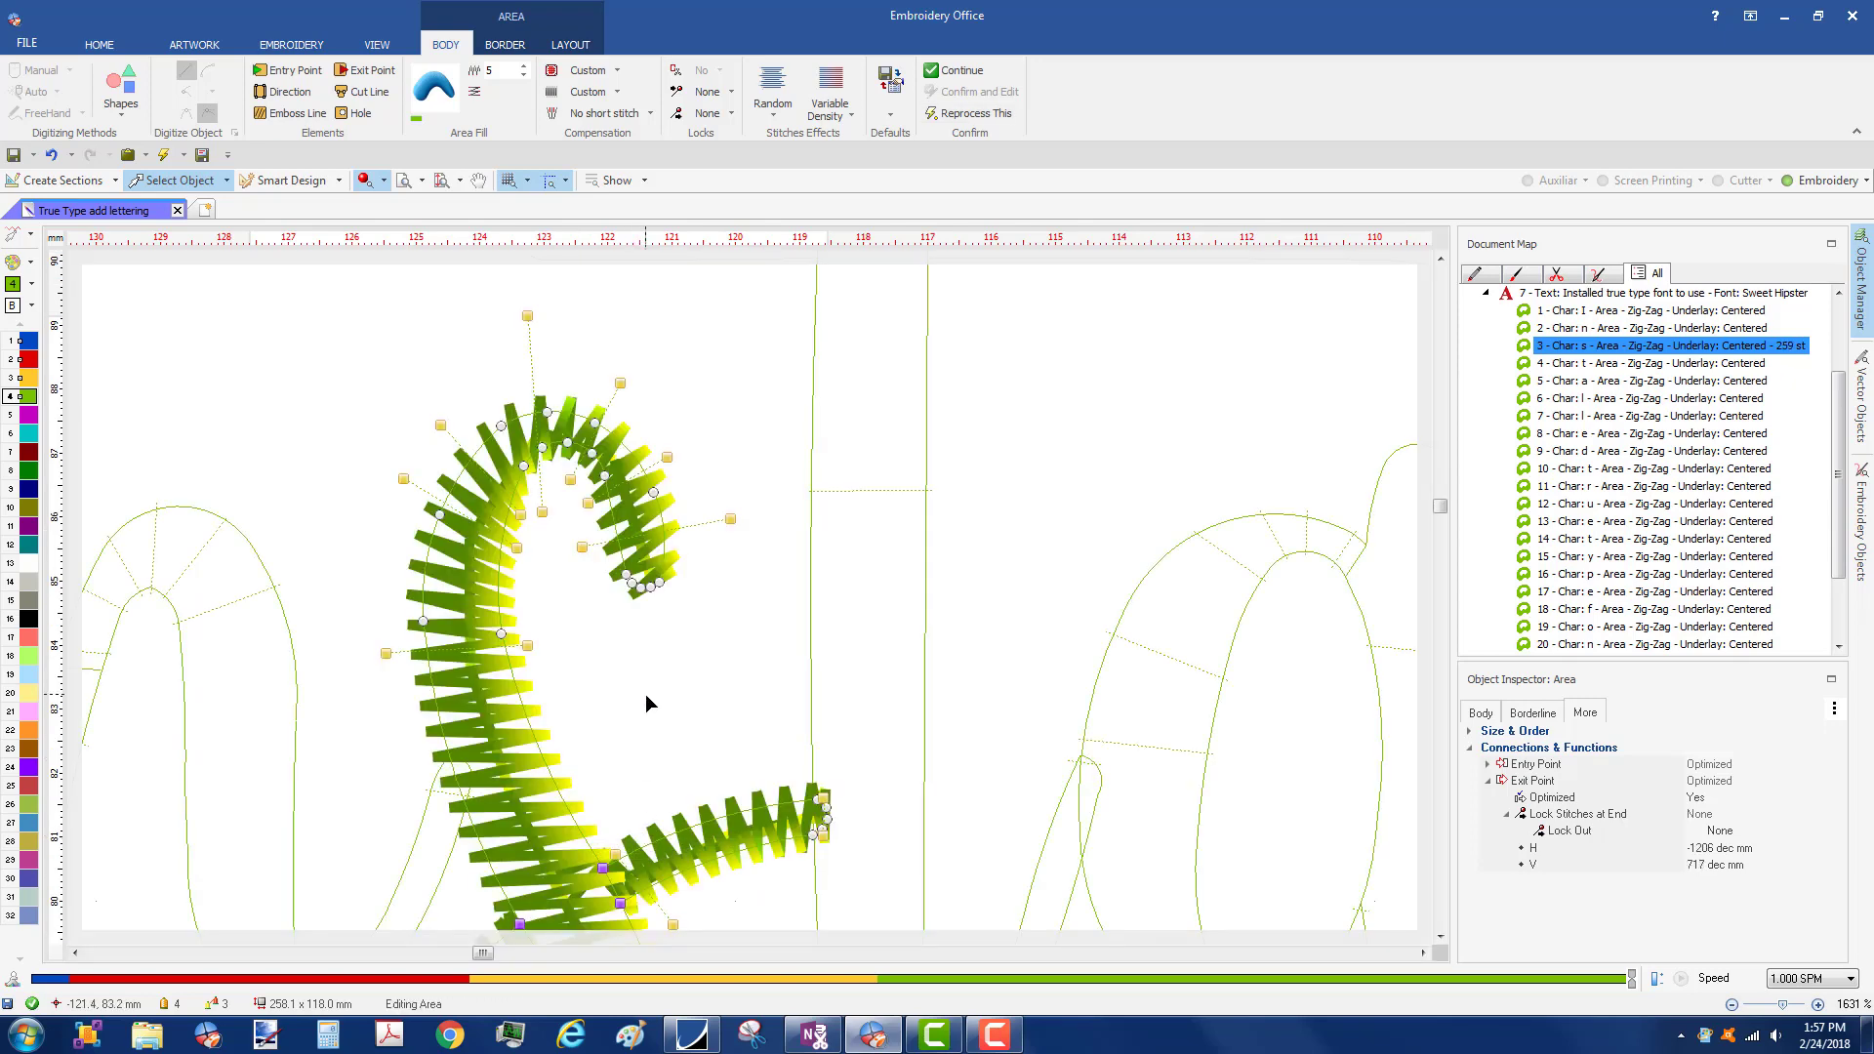
- Finish editing the s and reprocess the whole design
scroll(646, 694, "down", 5)
left_click(490, 447)
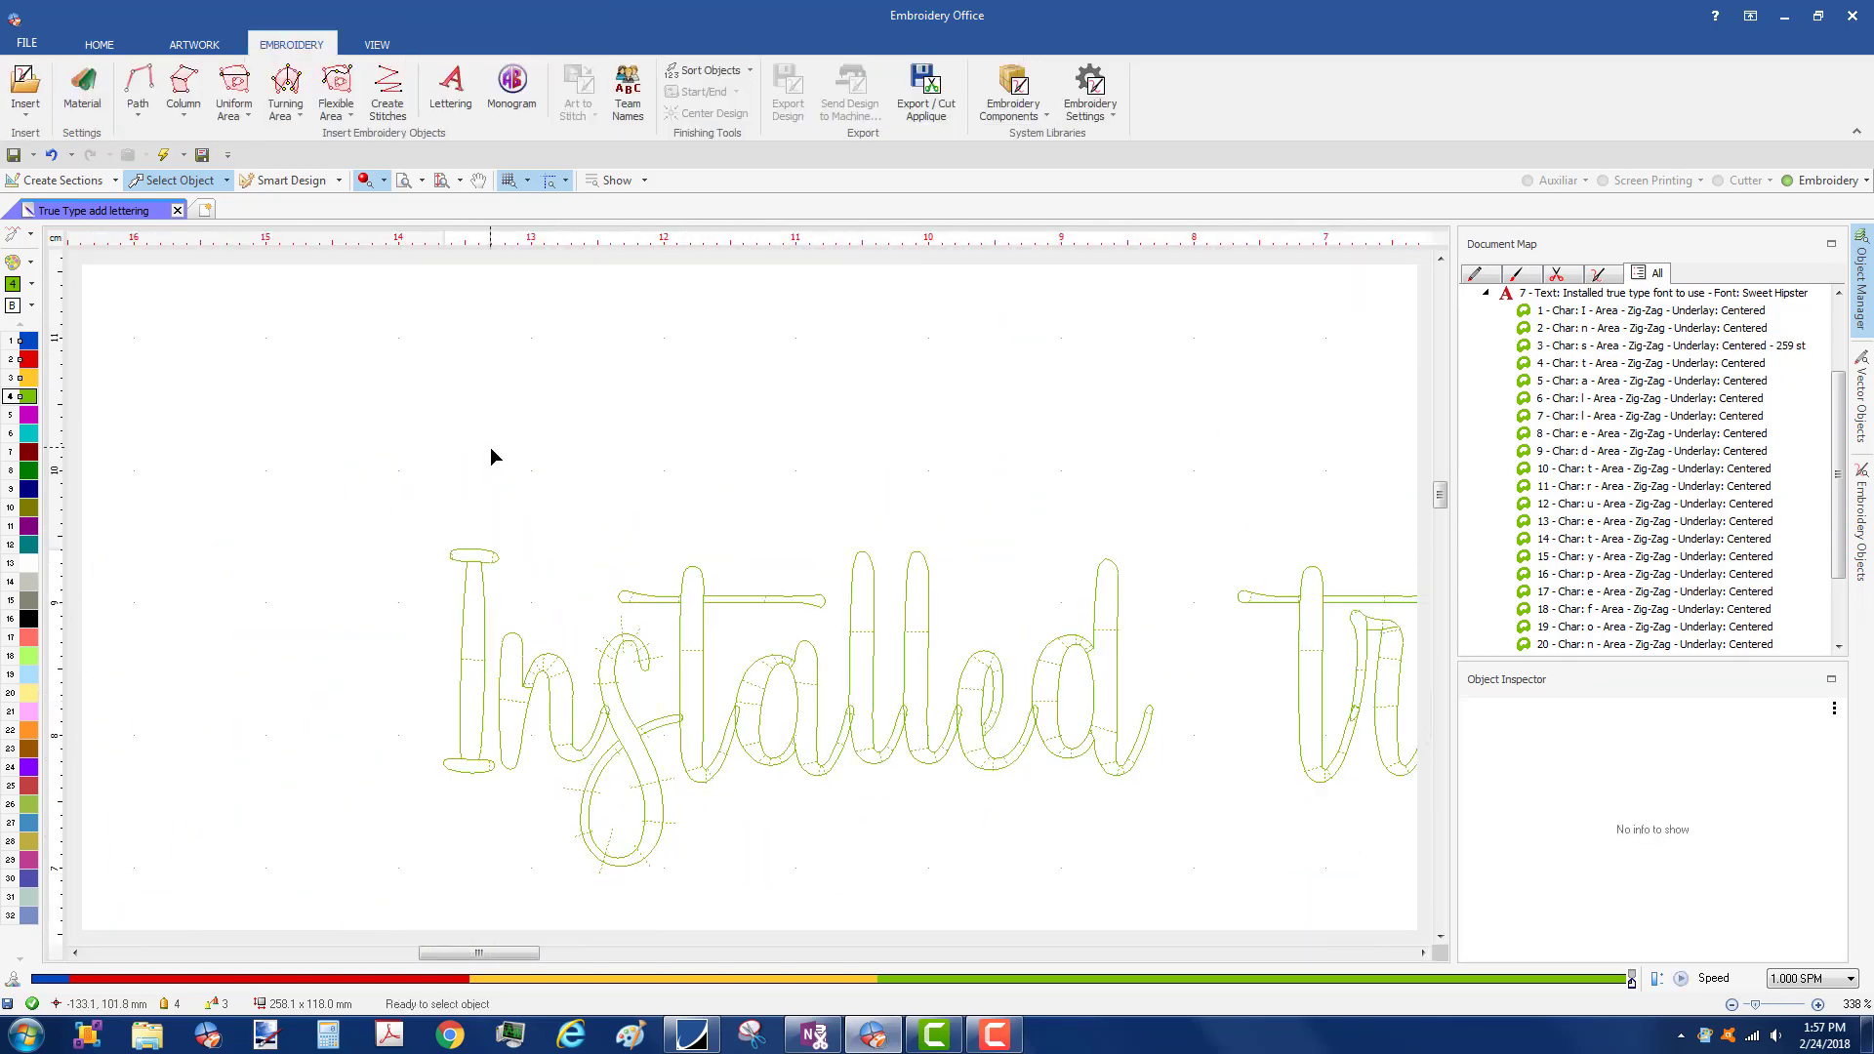
left_click(163, 156)
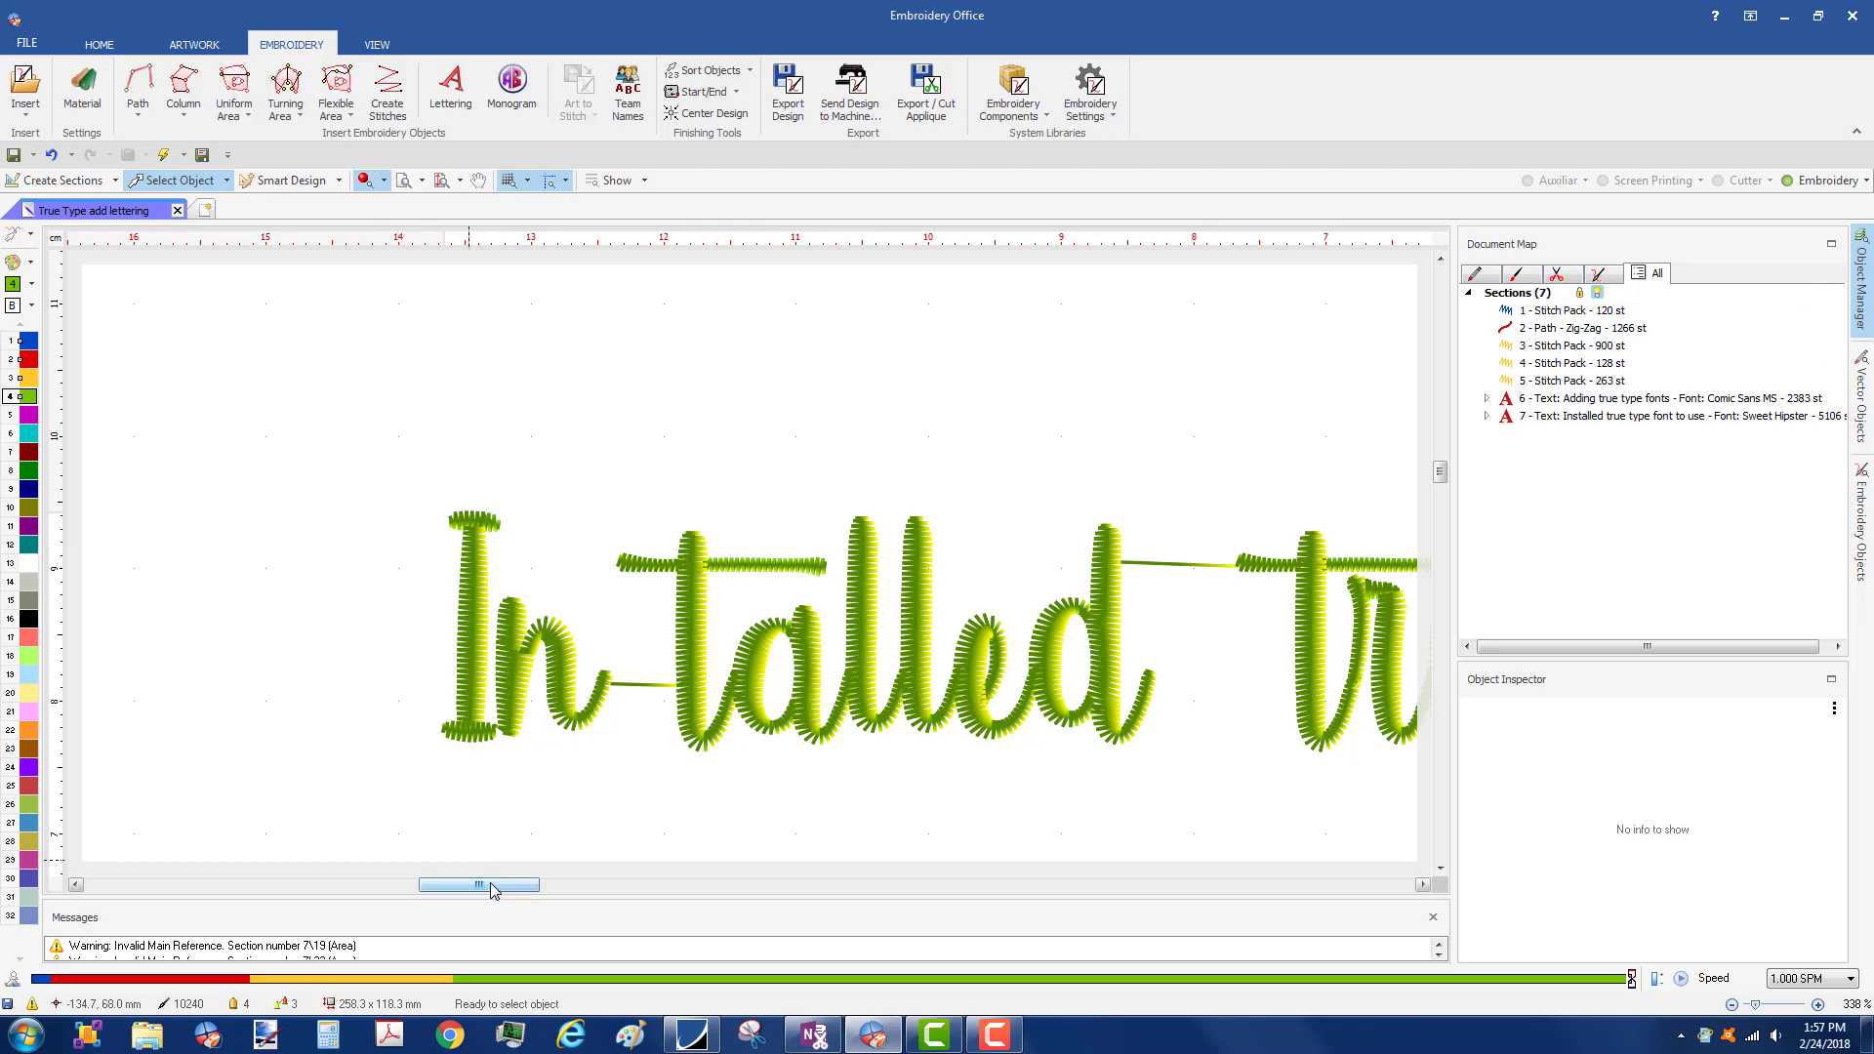
- Select the Sweet Hipster lettering and set both its lock stitches and its trims to Words
left_click_drag(491, 888, 720, 882)
scroll(794, 859, "down", 1)
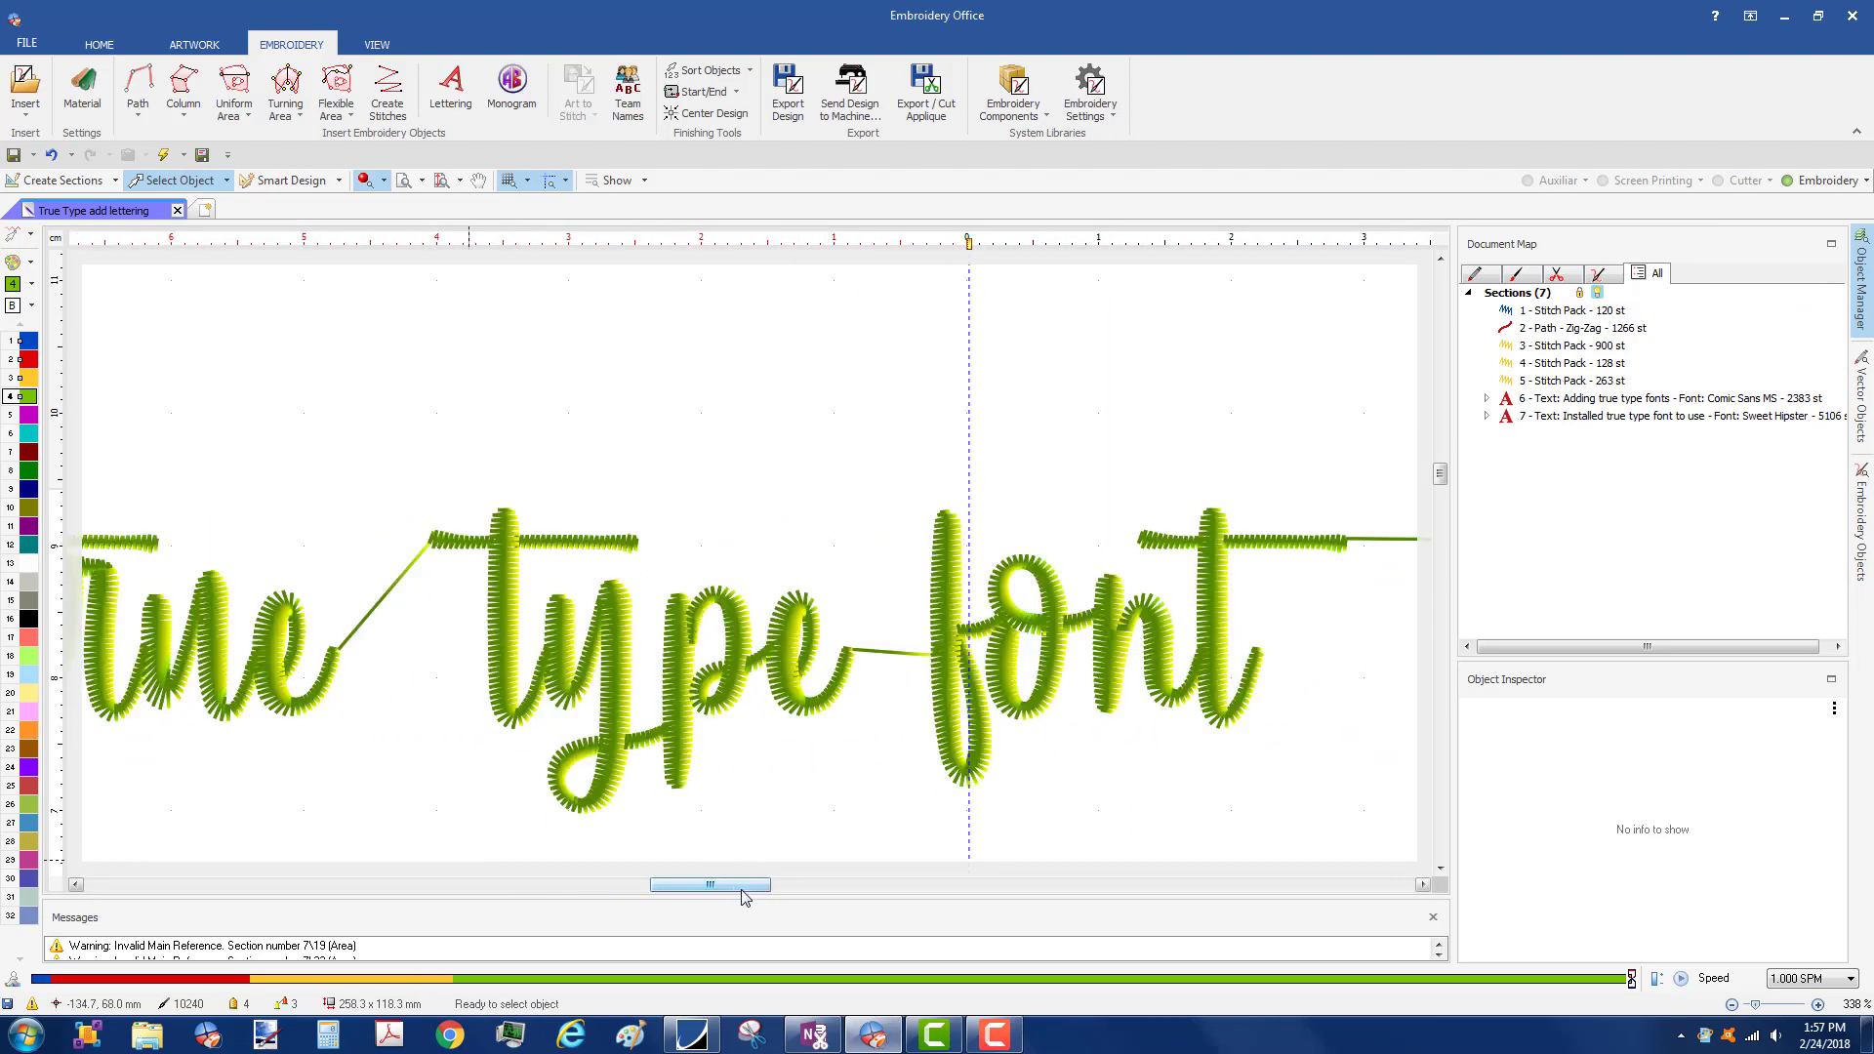
left_click(607, 700)
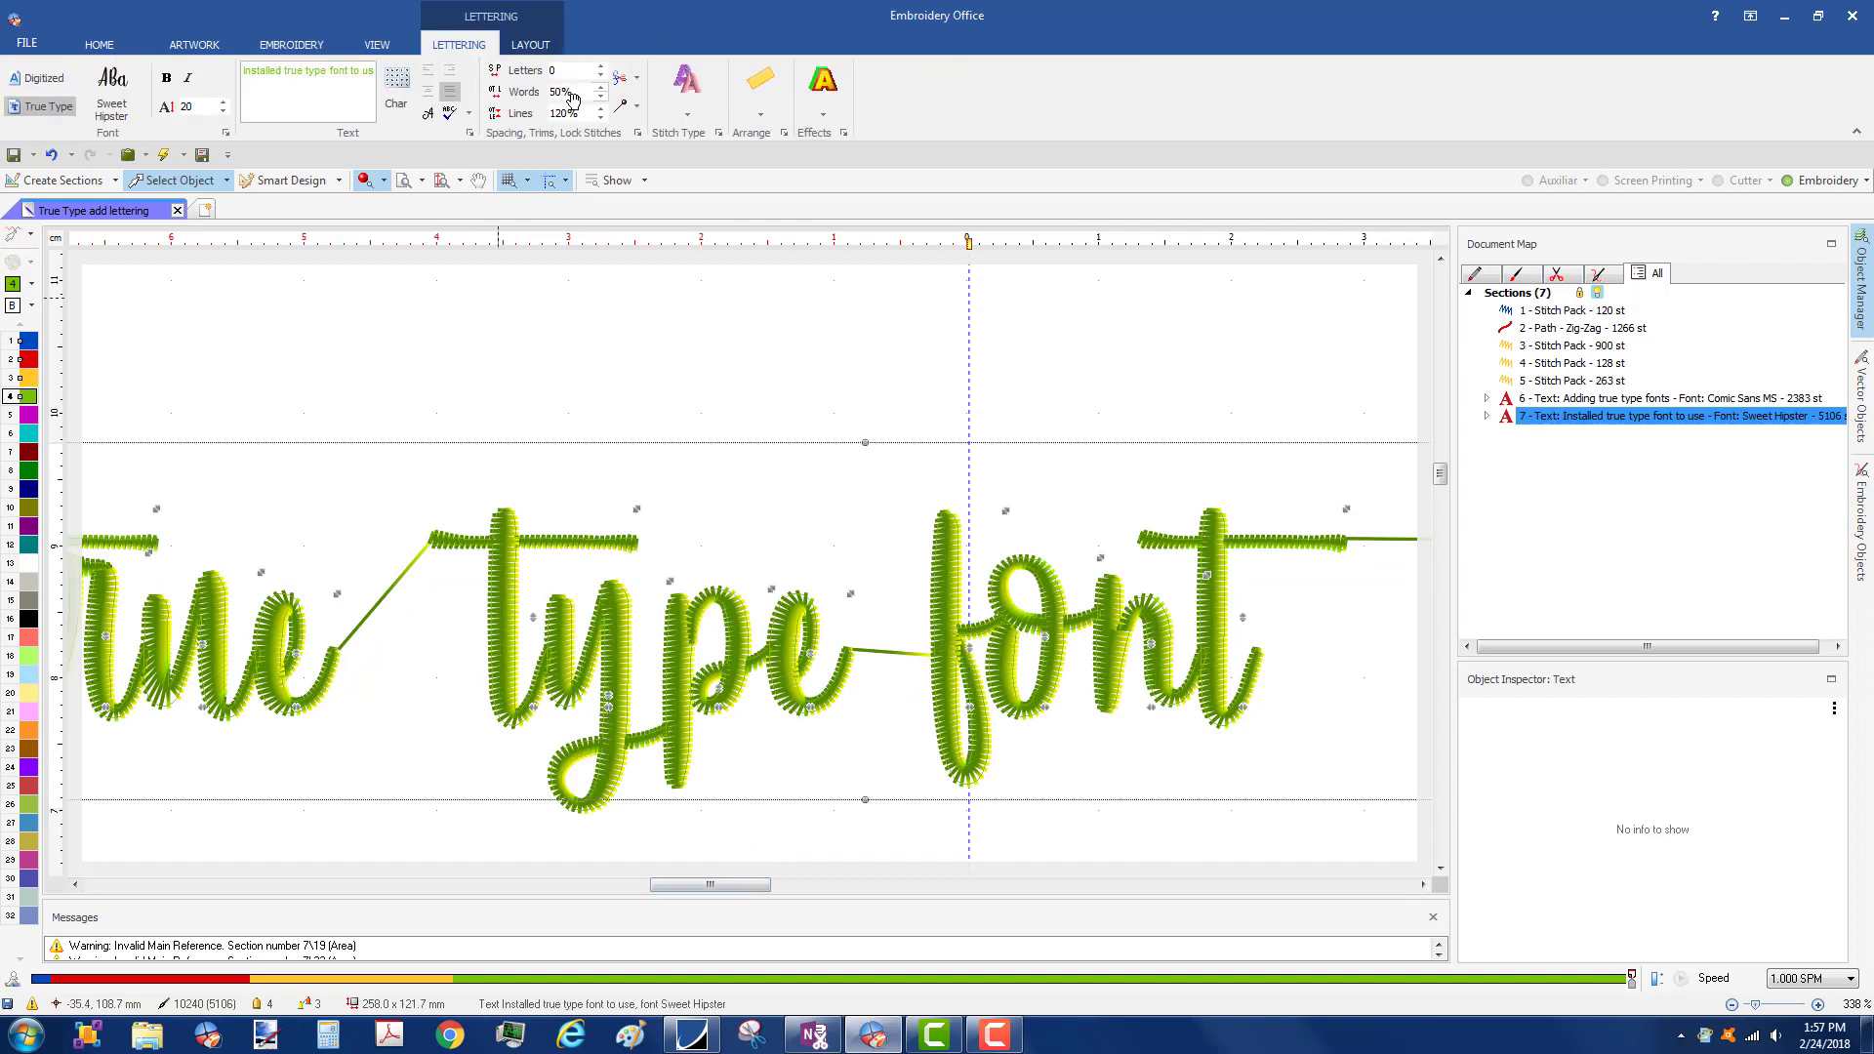
left_click(636, 107)
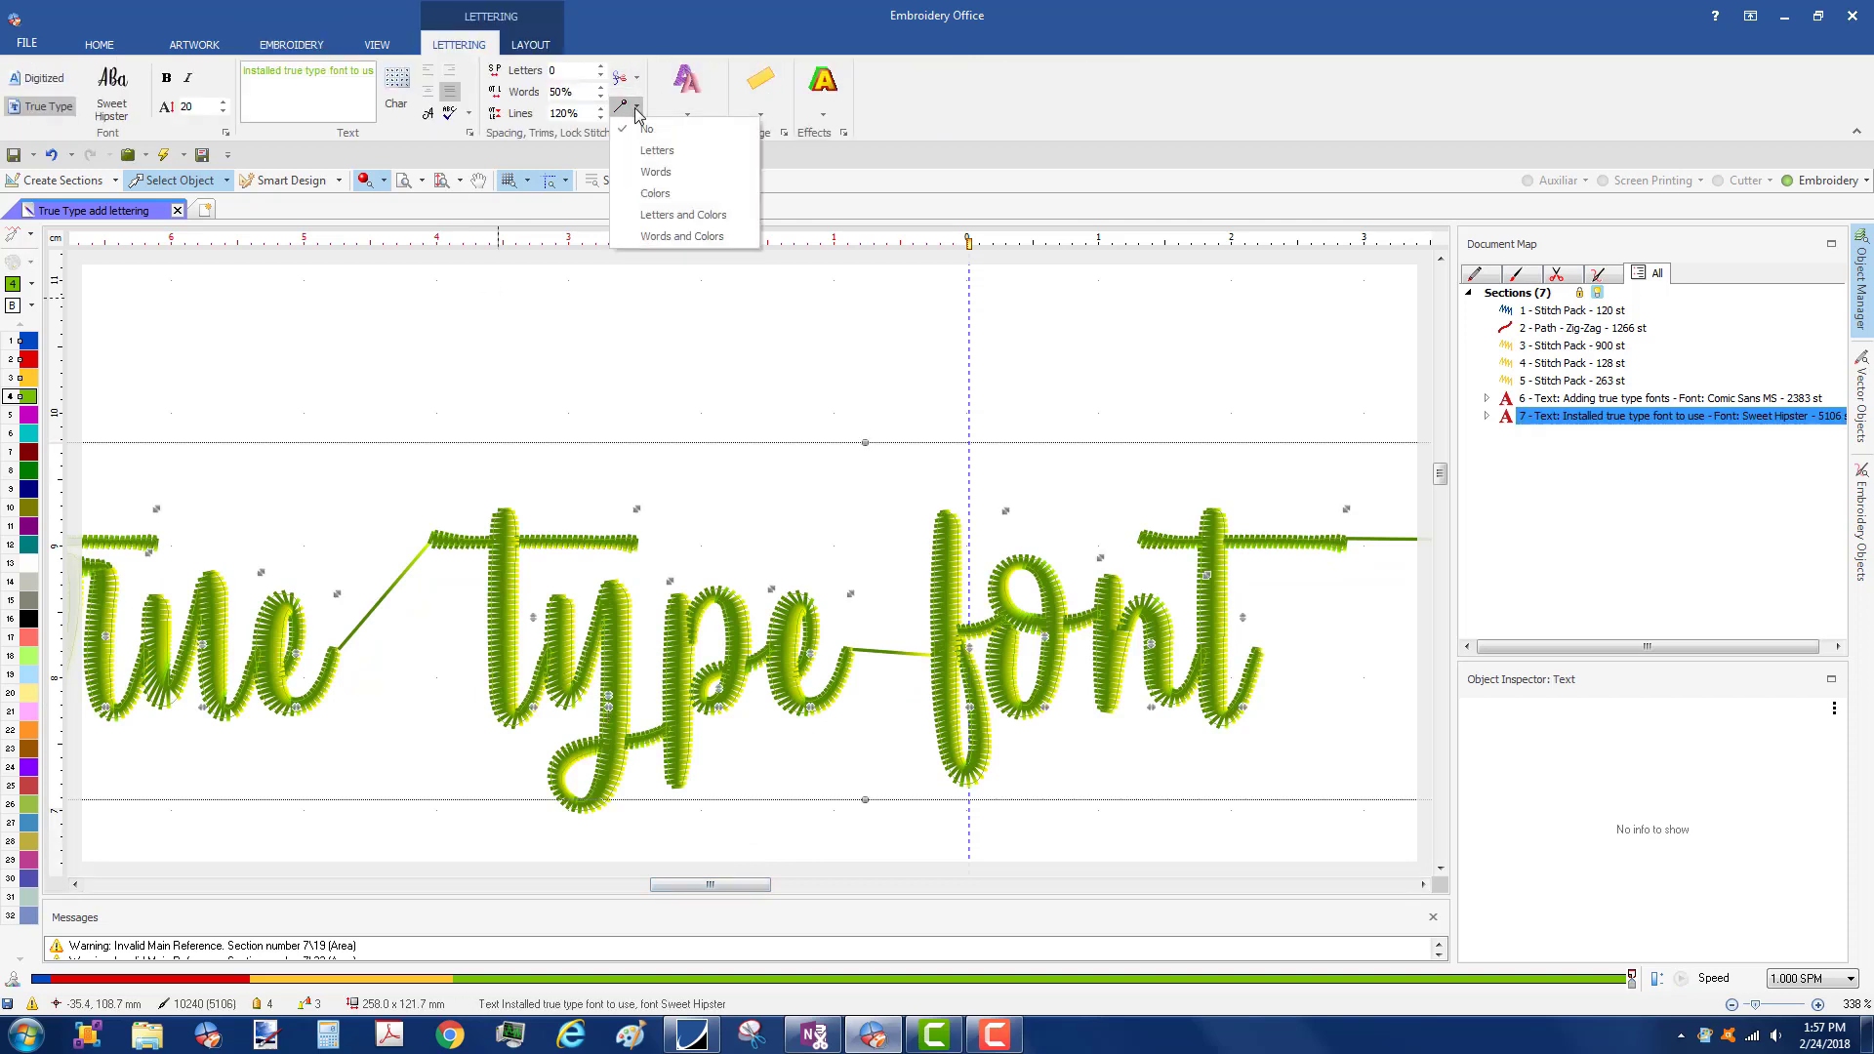
left_click(652, 173)
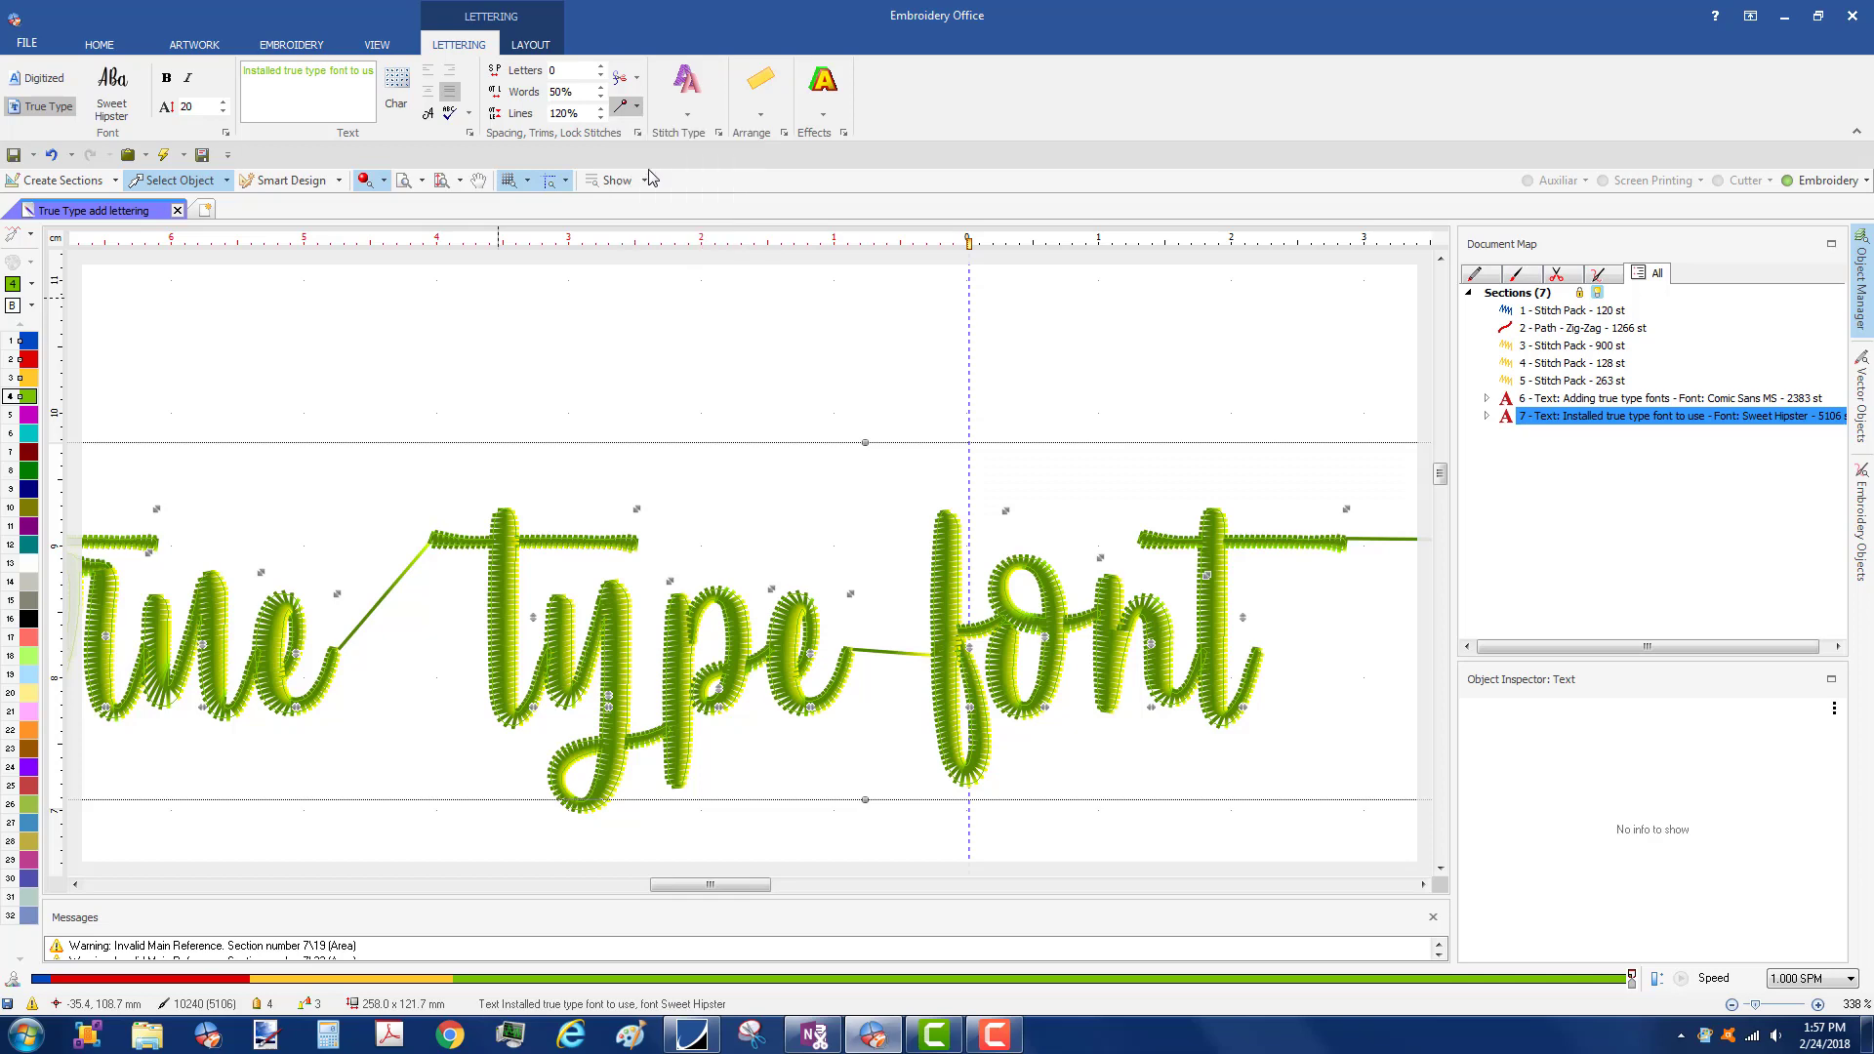
left_click(630, 80)
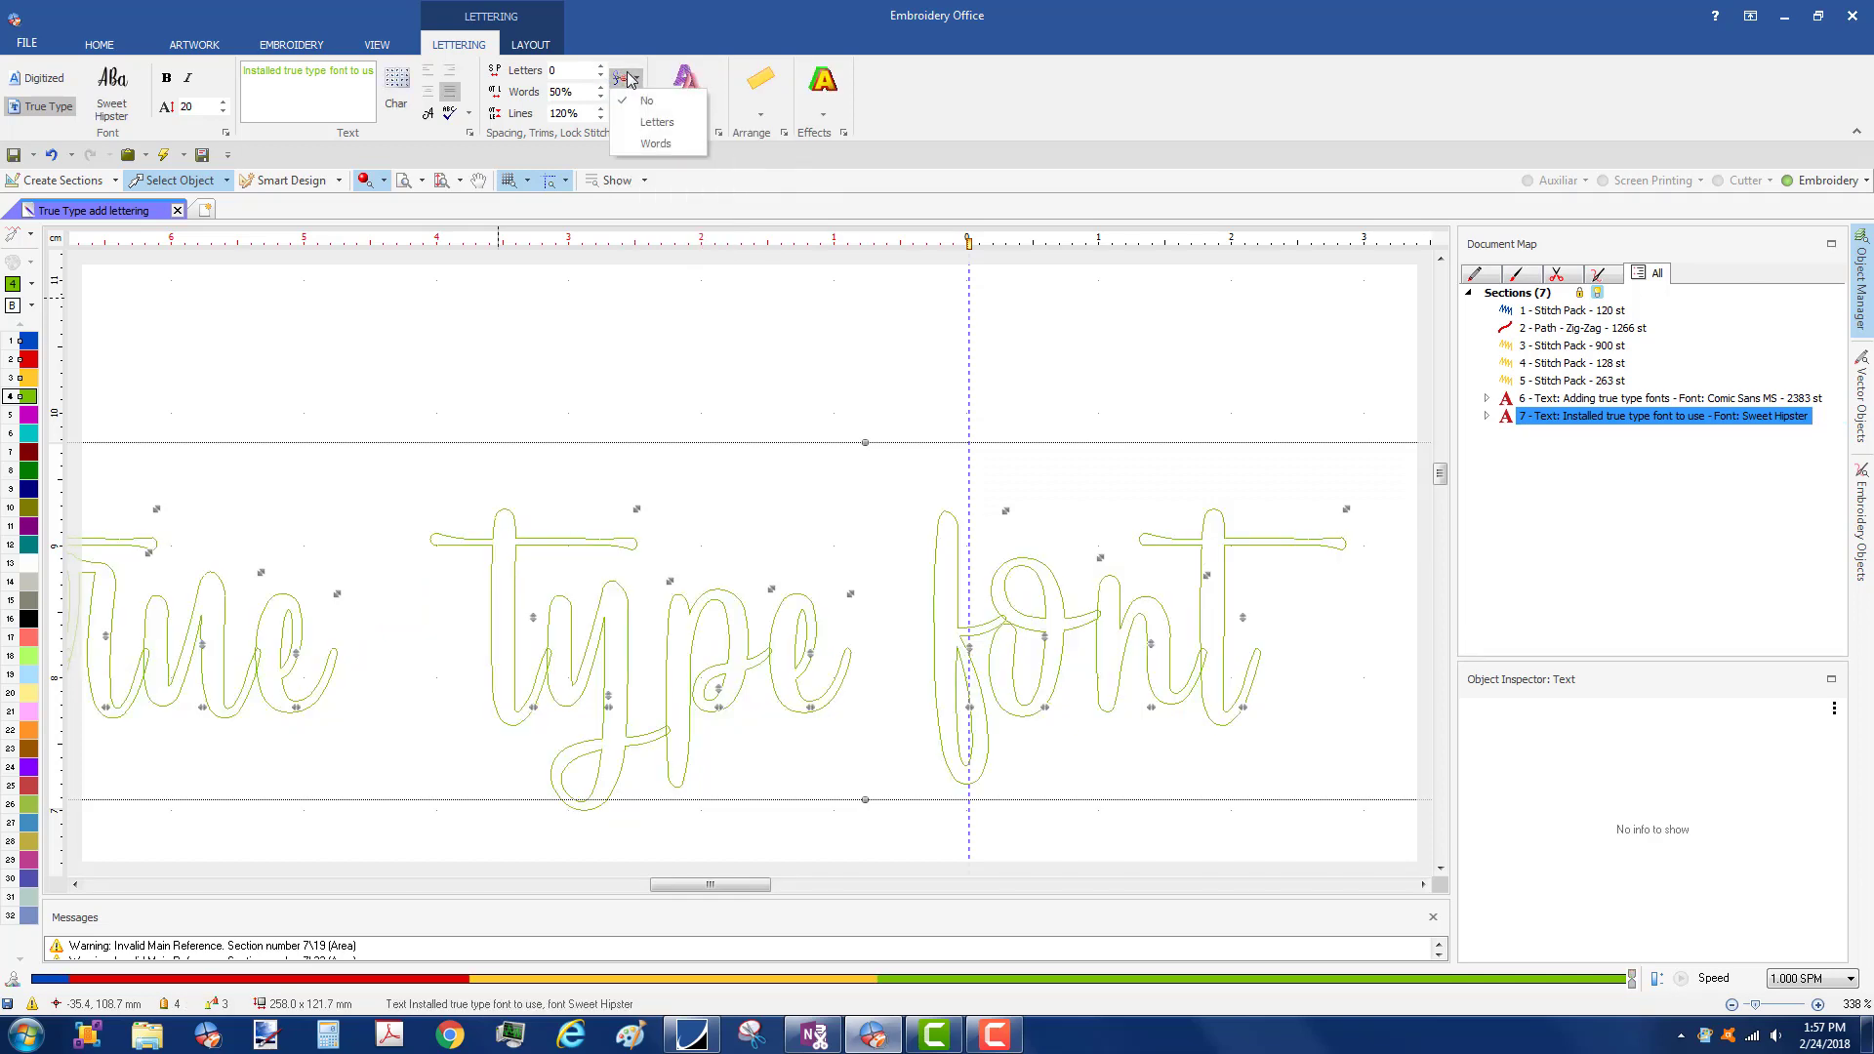
left_click(656, 143)
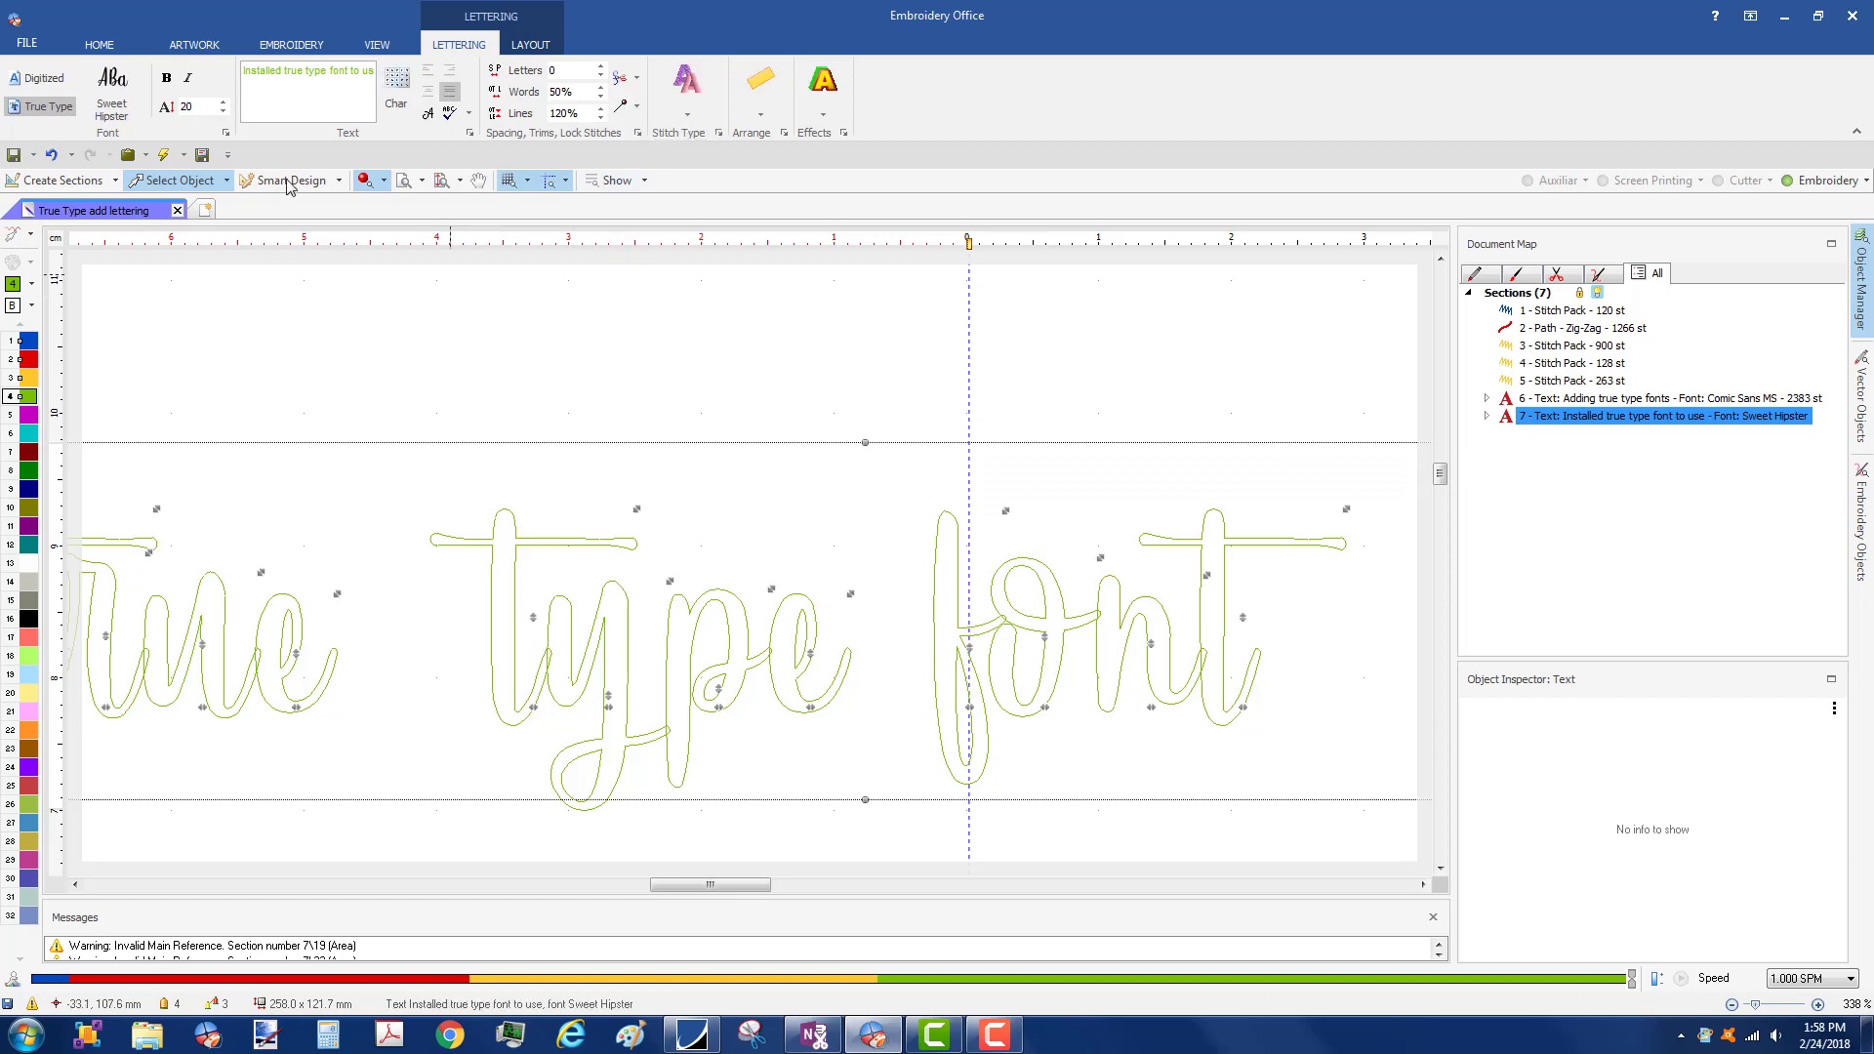
- Reprocess the design with the new lettering settings and save the file
left_click(162, 155)
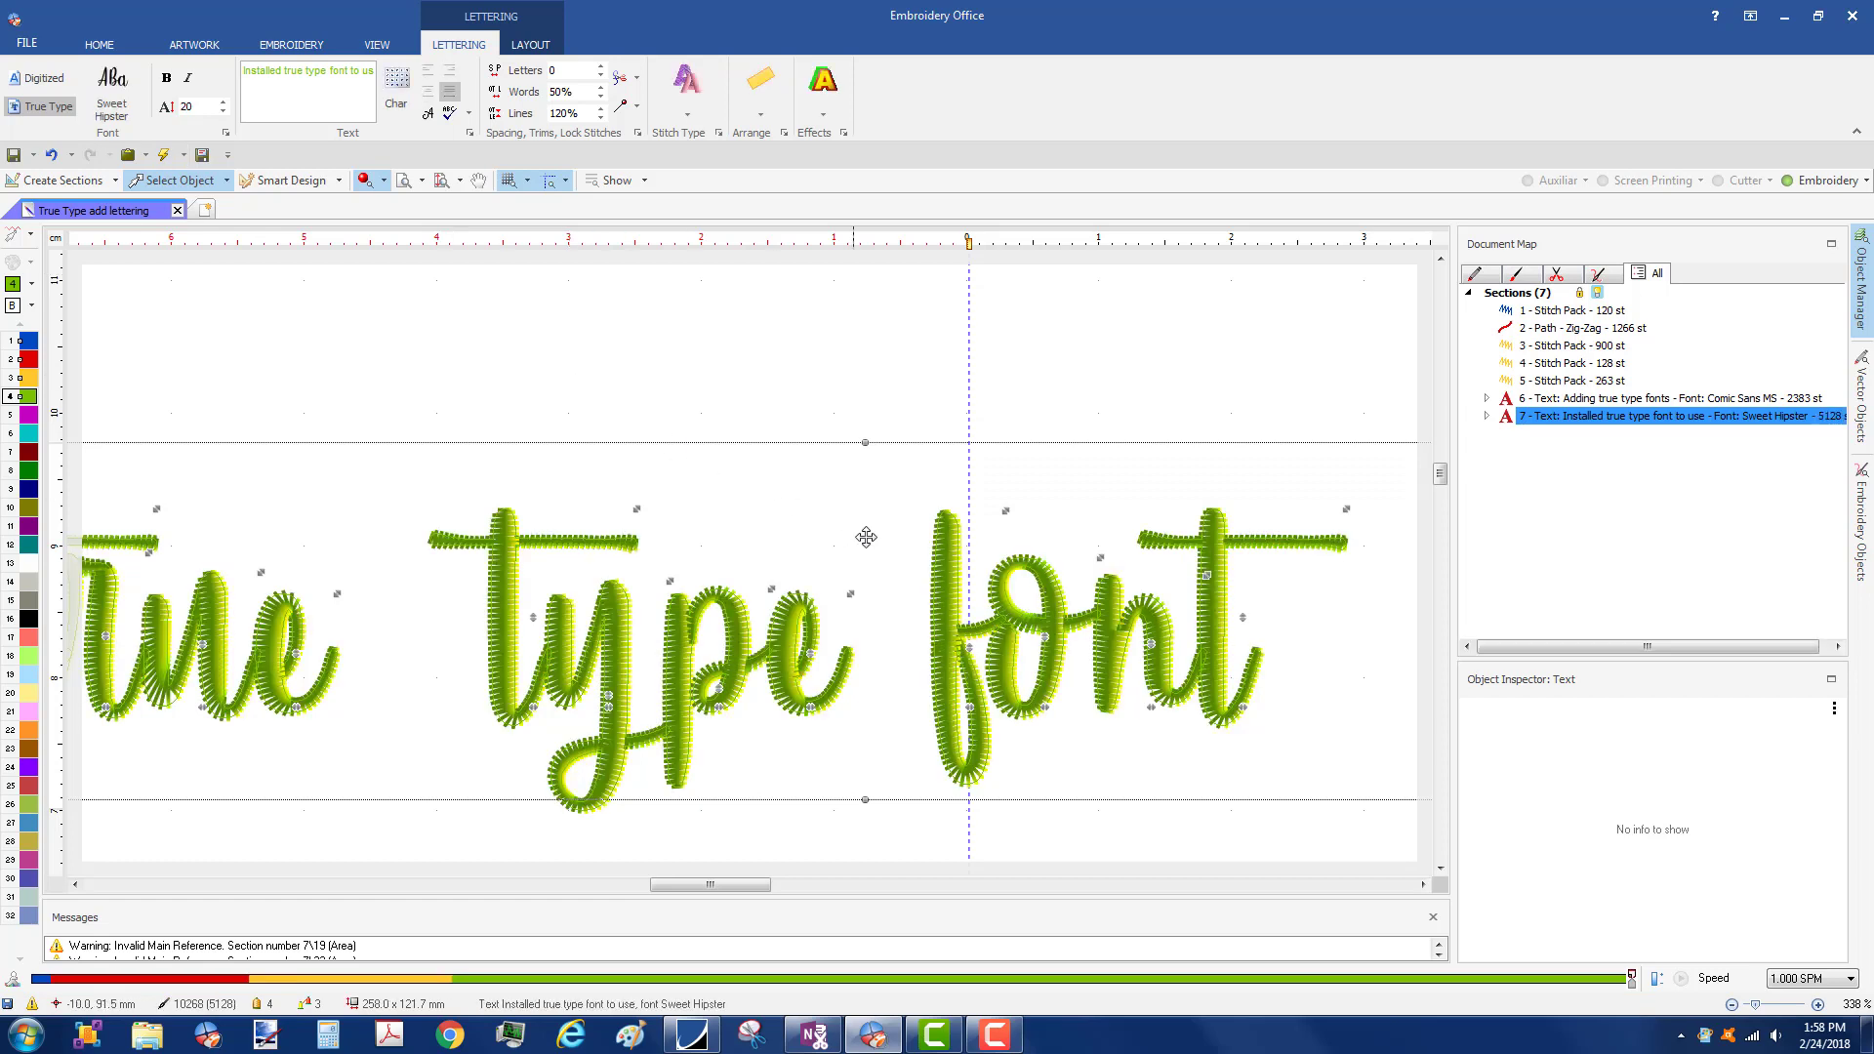
scroll(861, 533, "down", 4)
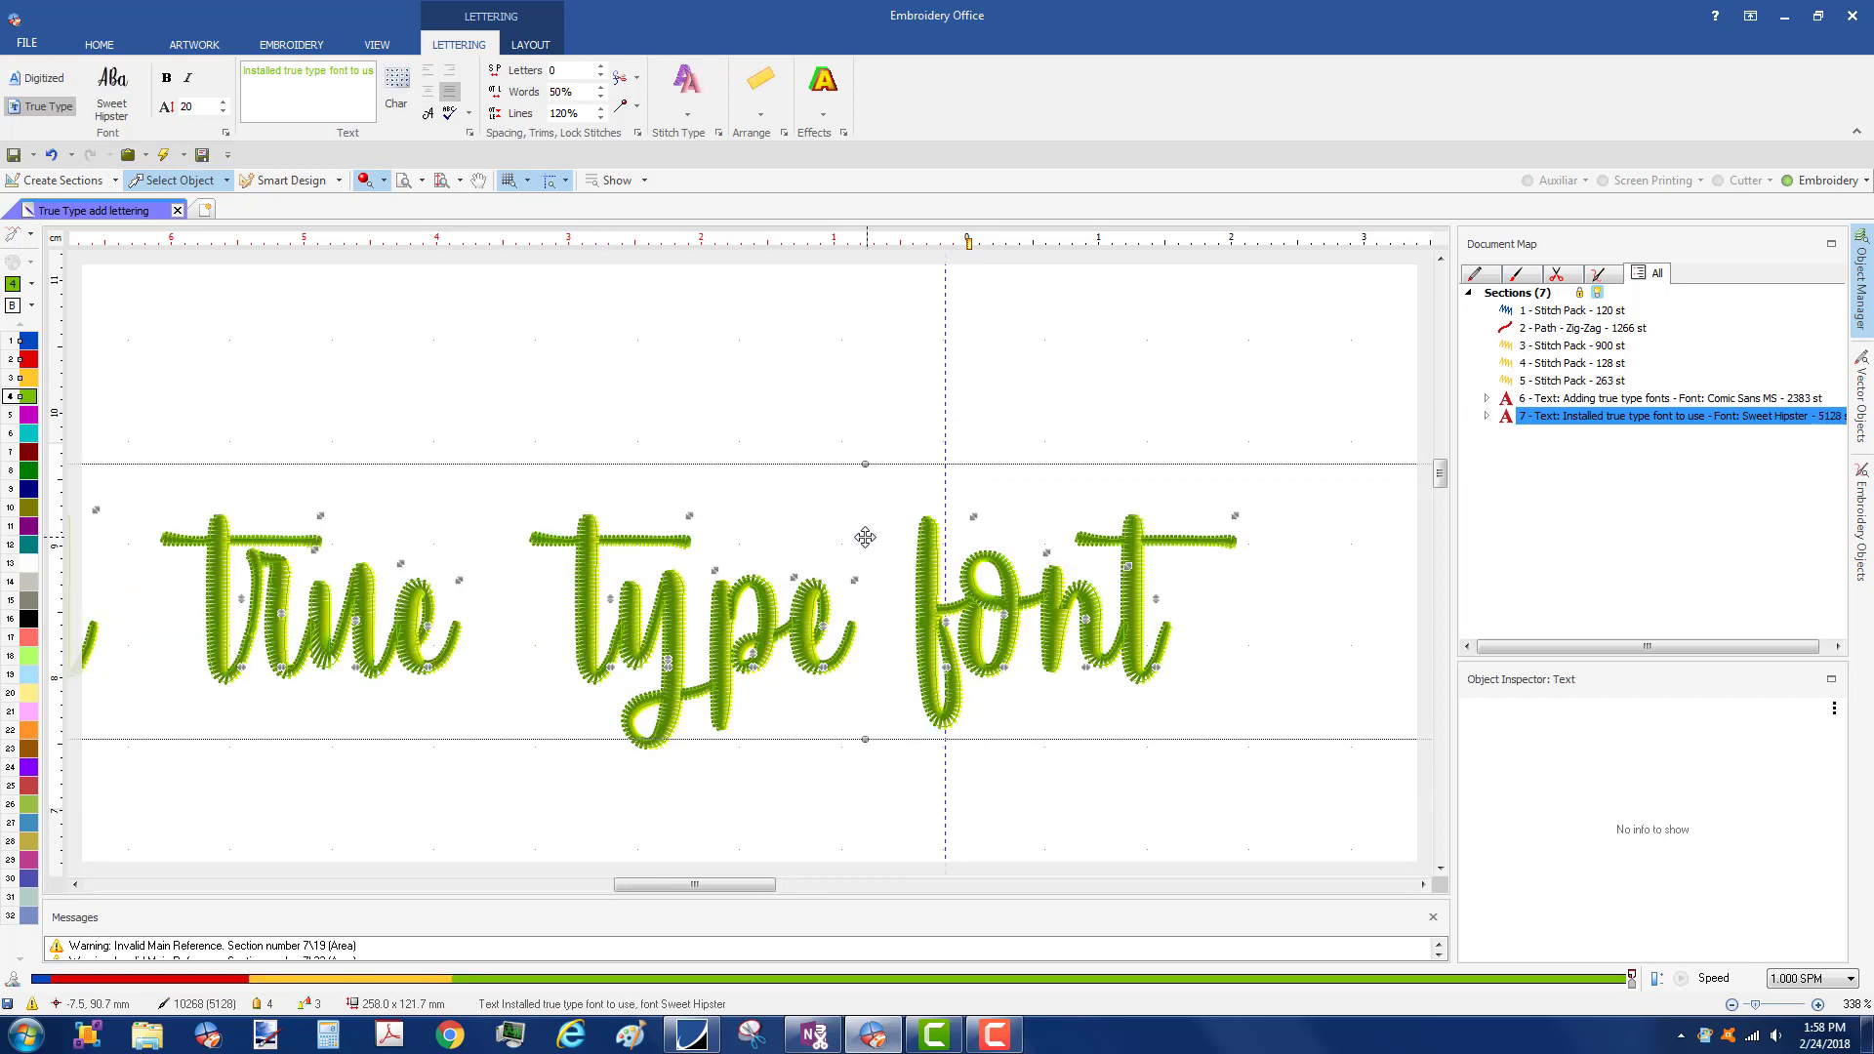
left_click(14, 156)
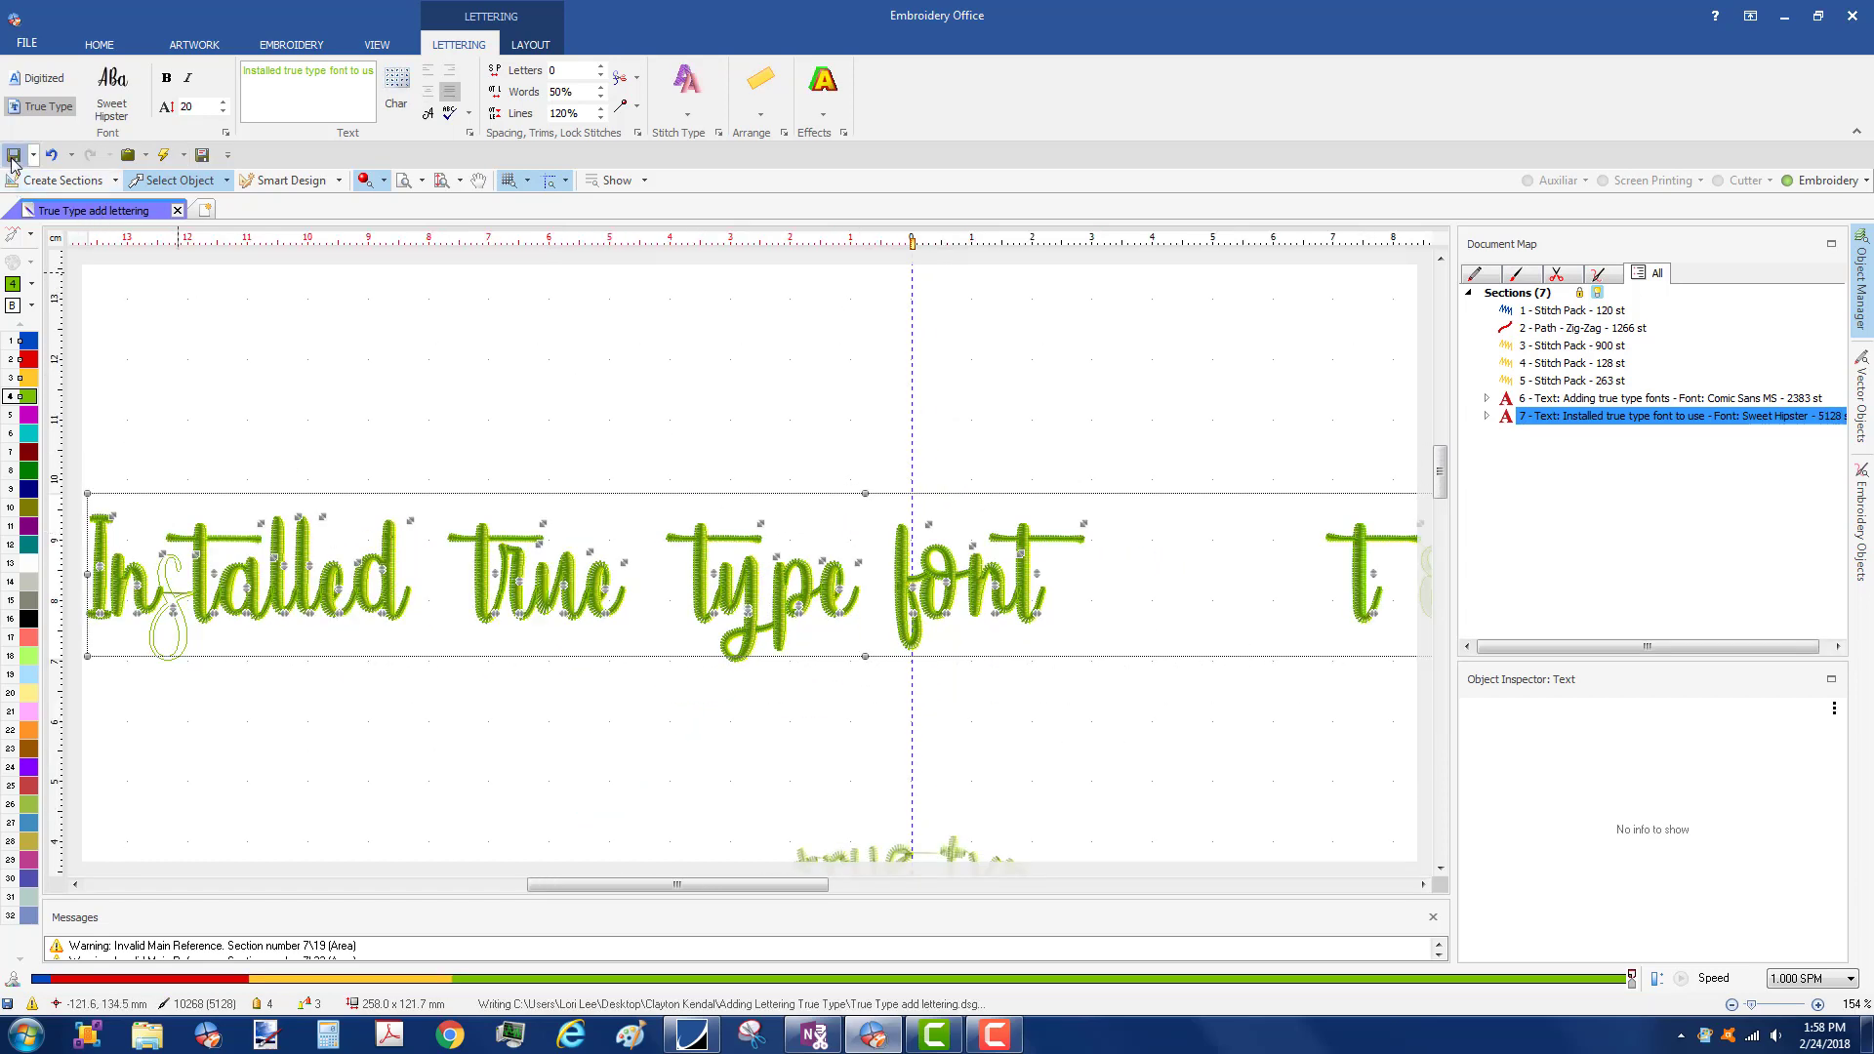
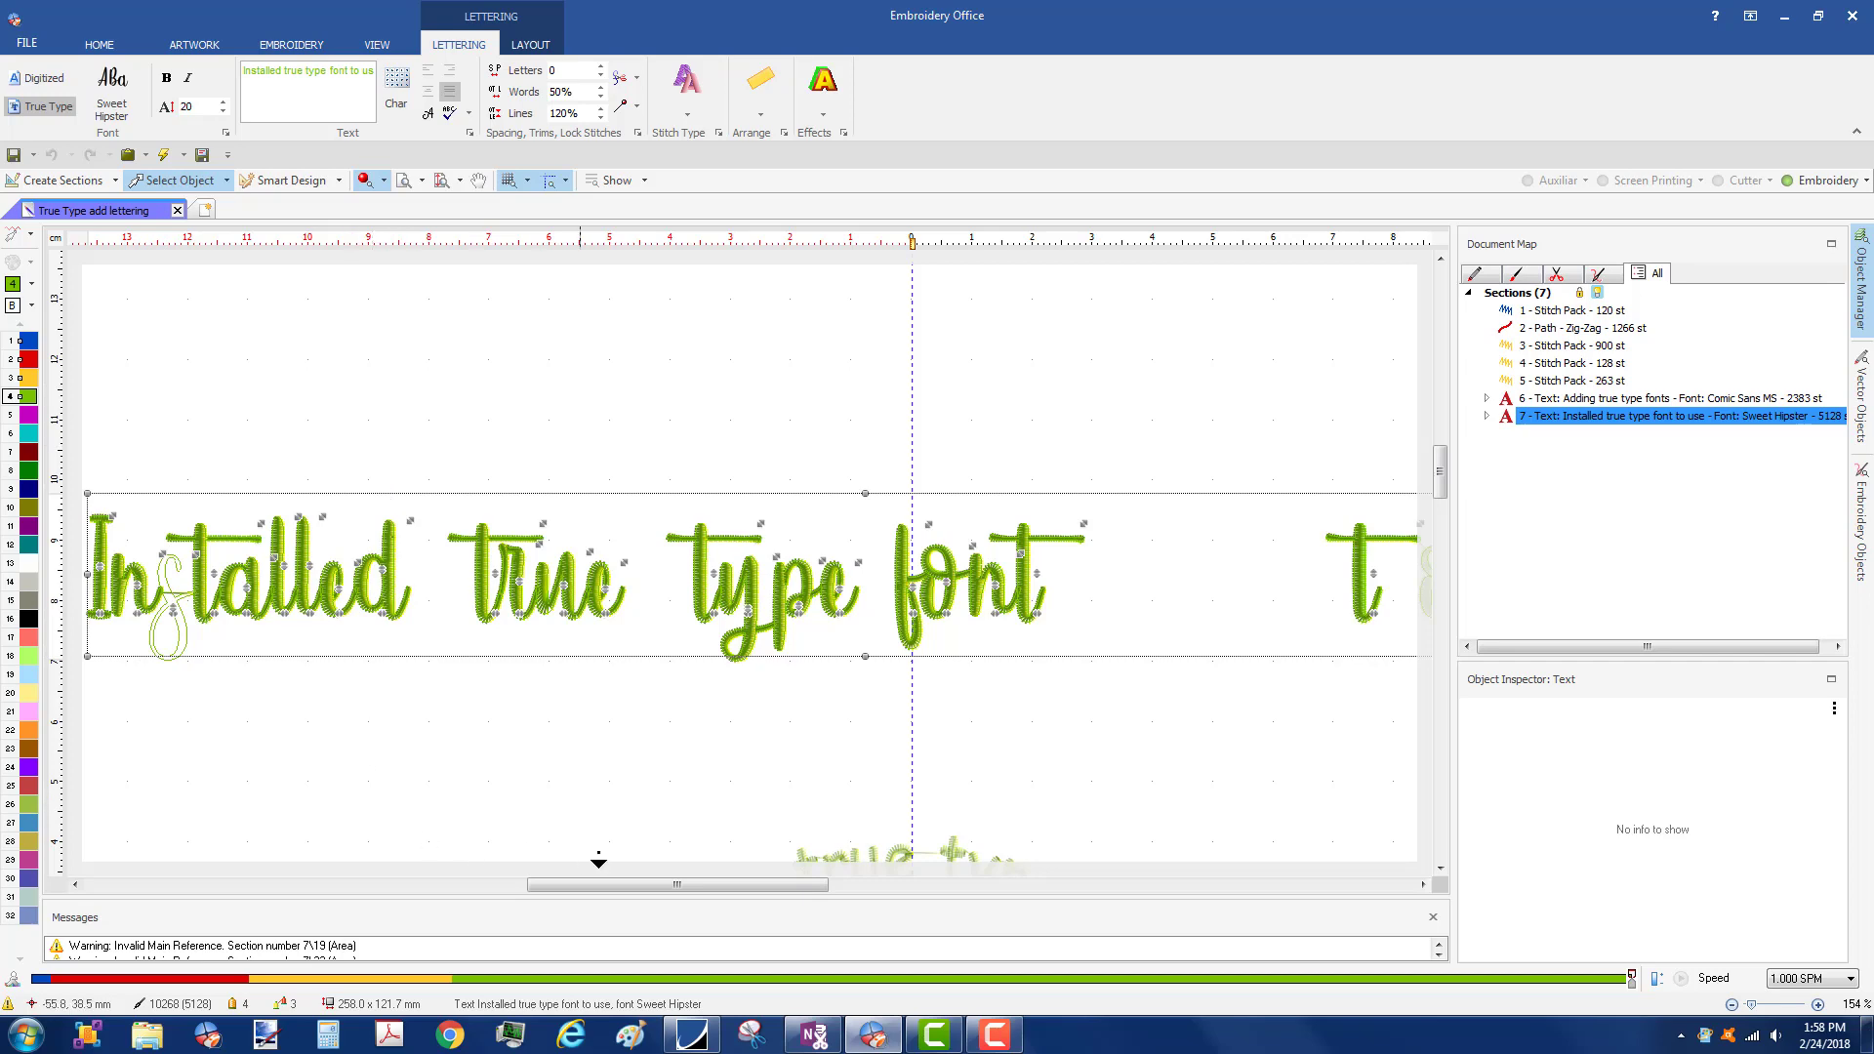
- Reopen the s in "Installed" for editing and reprocess only that letter's stitches
left_click_drag(589, 886, 491, 890)
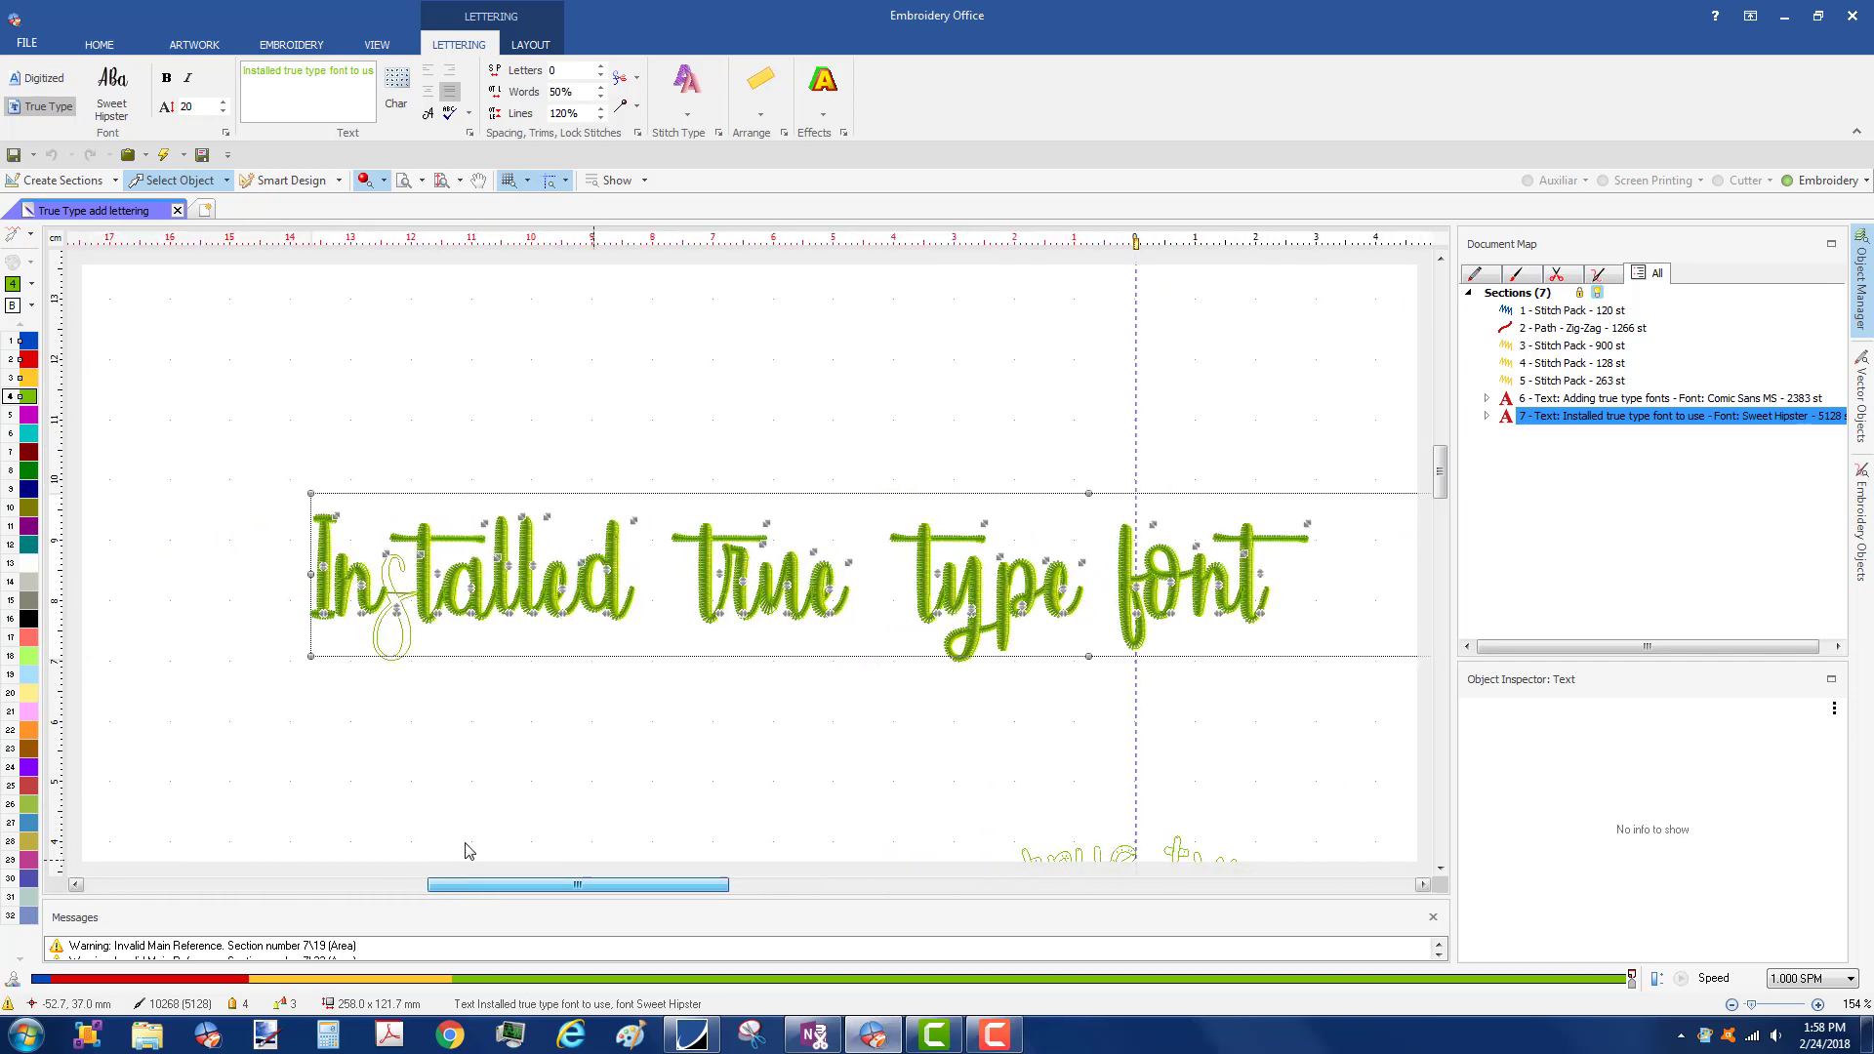
double_click(368, 680)
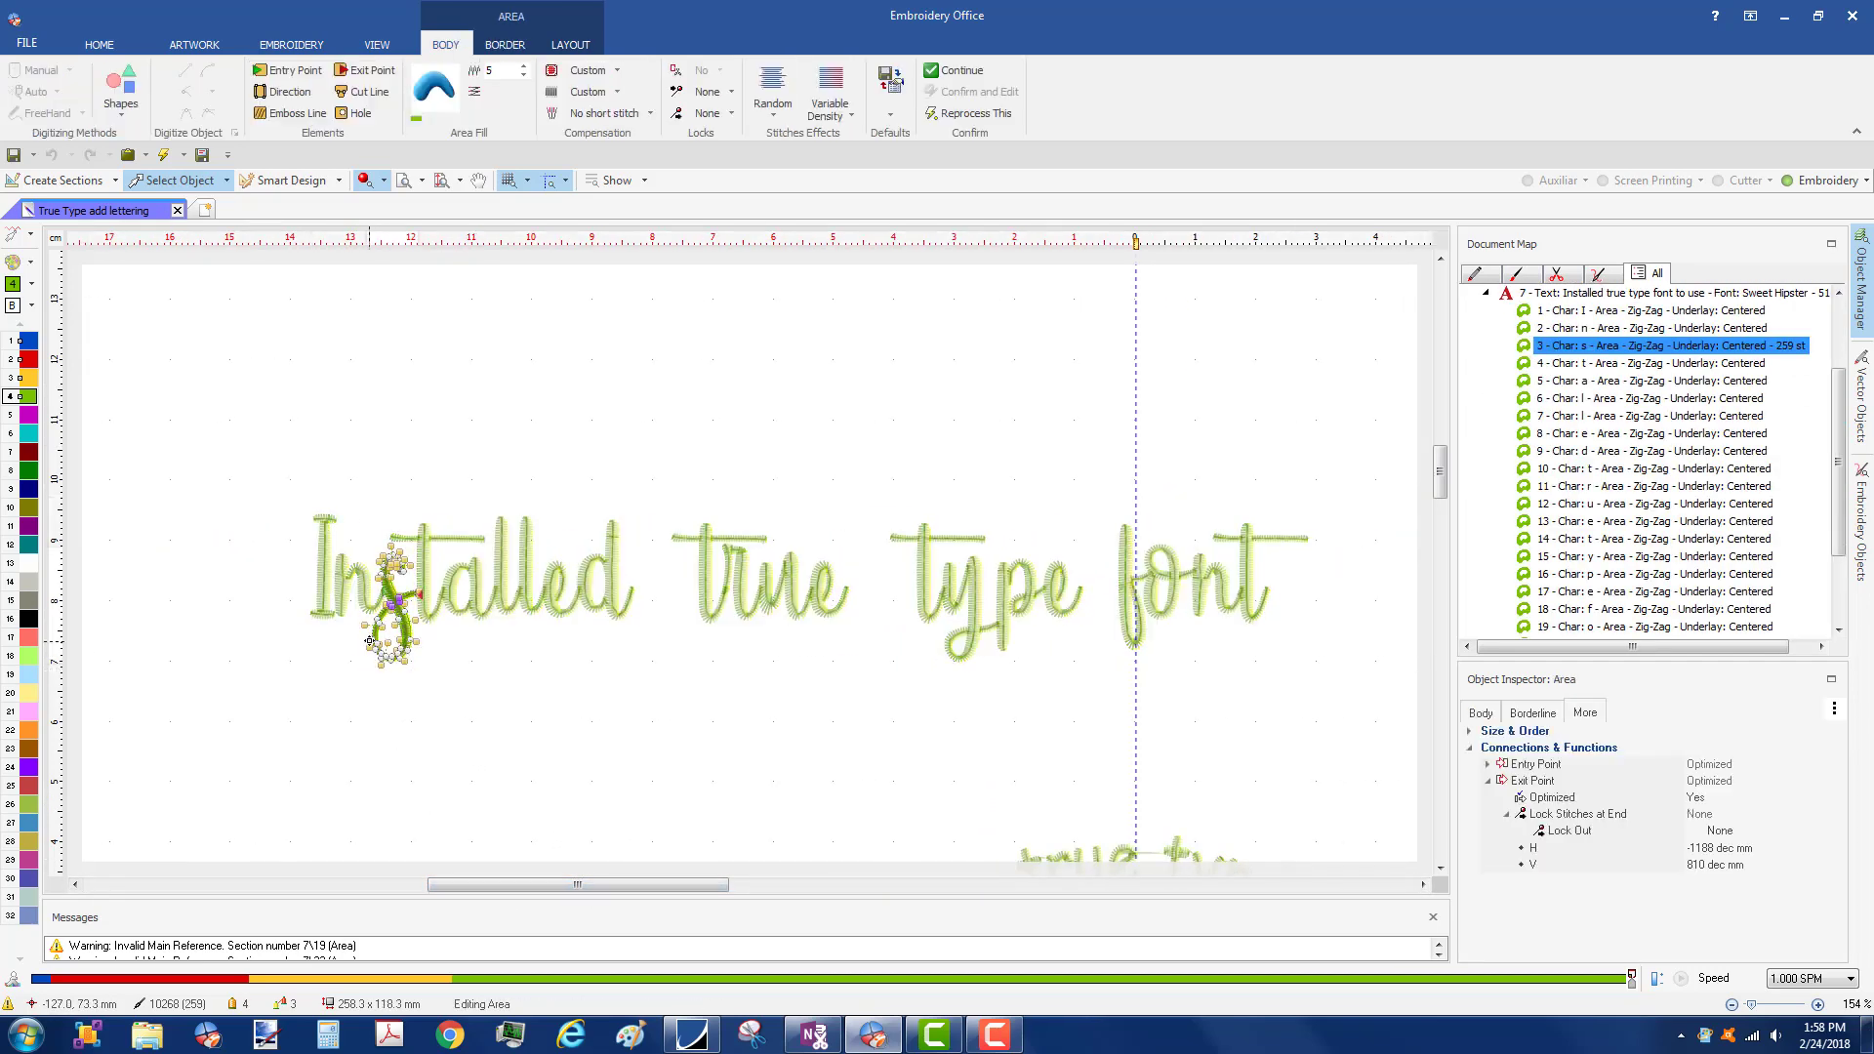
left_click(234, 714)
left_click(385, 619)
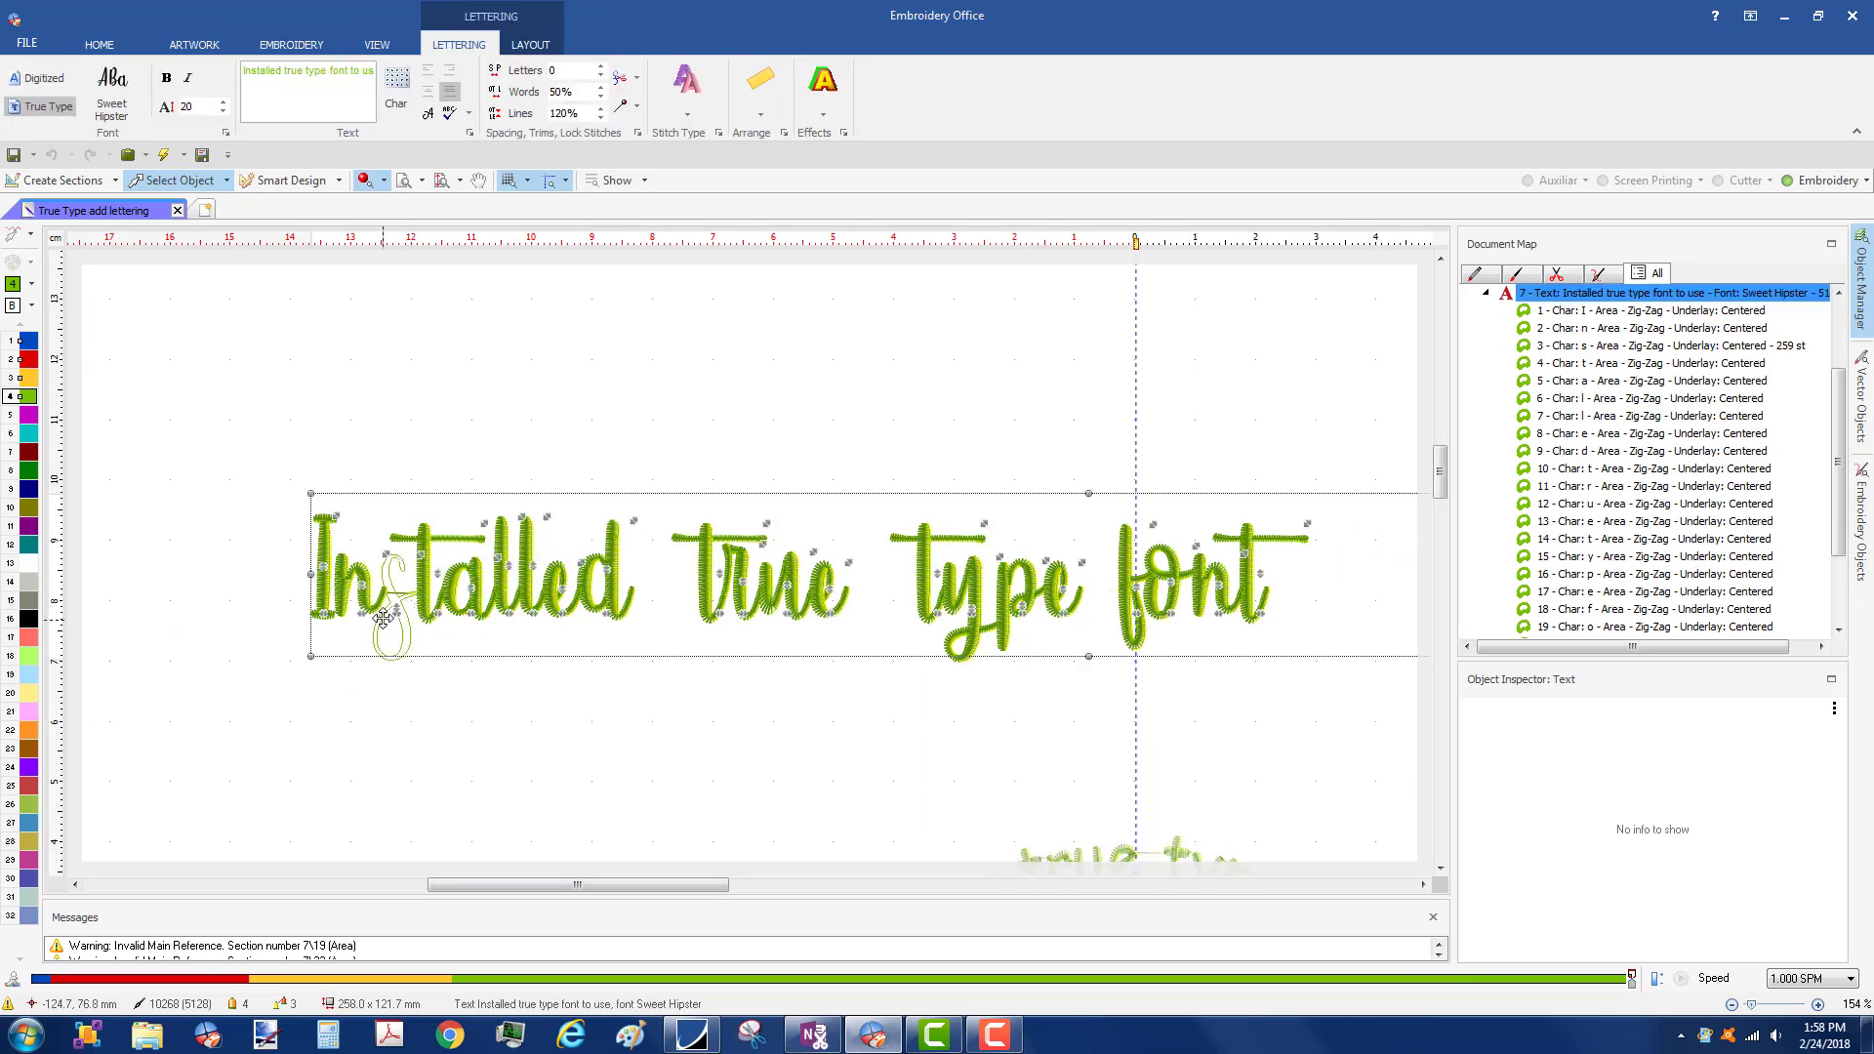
double_click(382, 618)
right_click(382, 618)
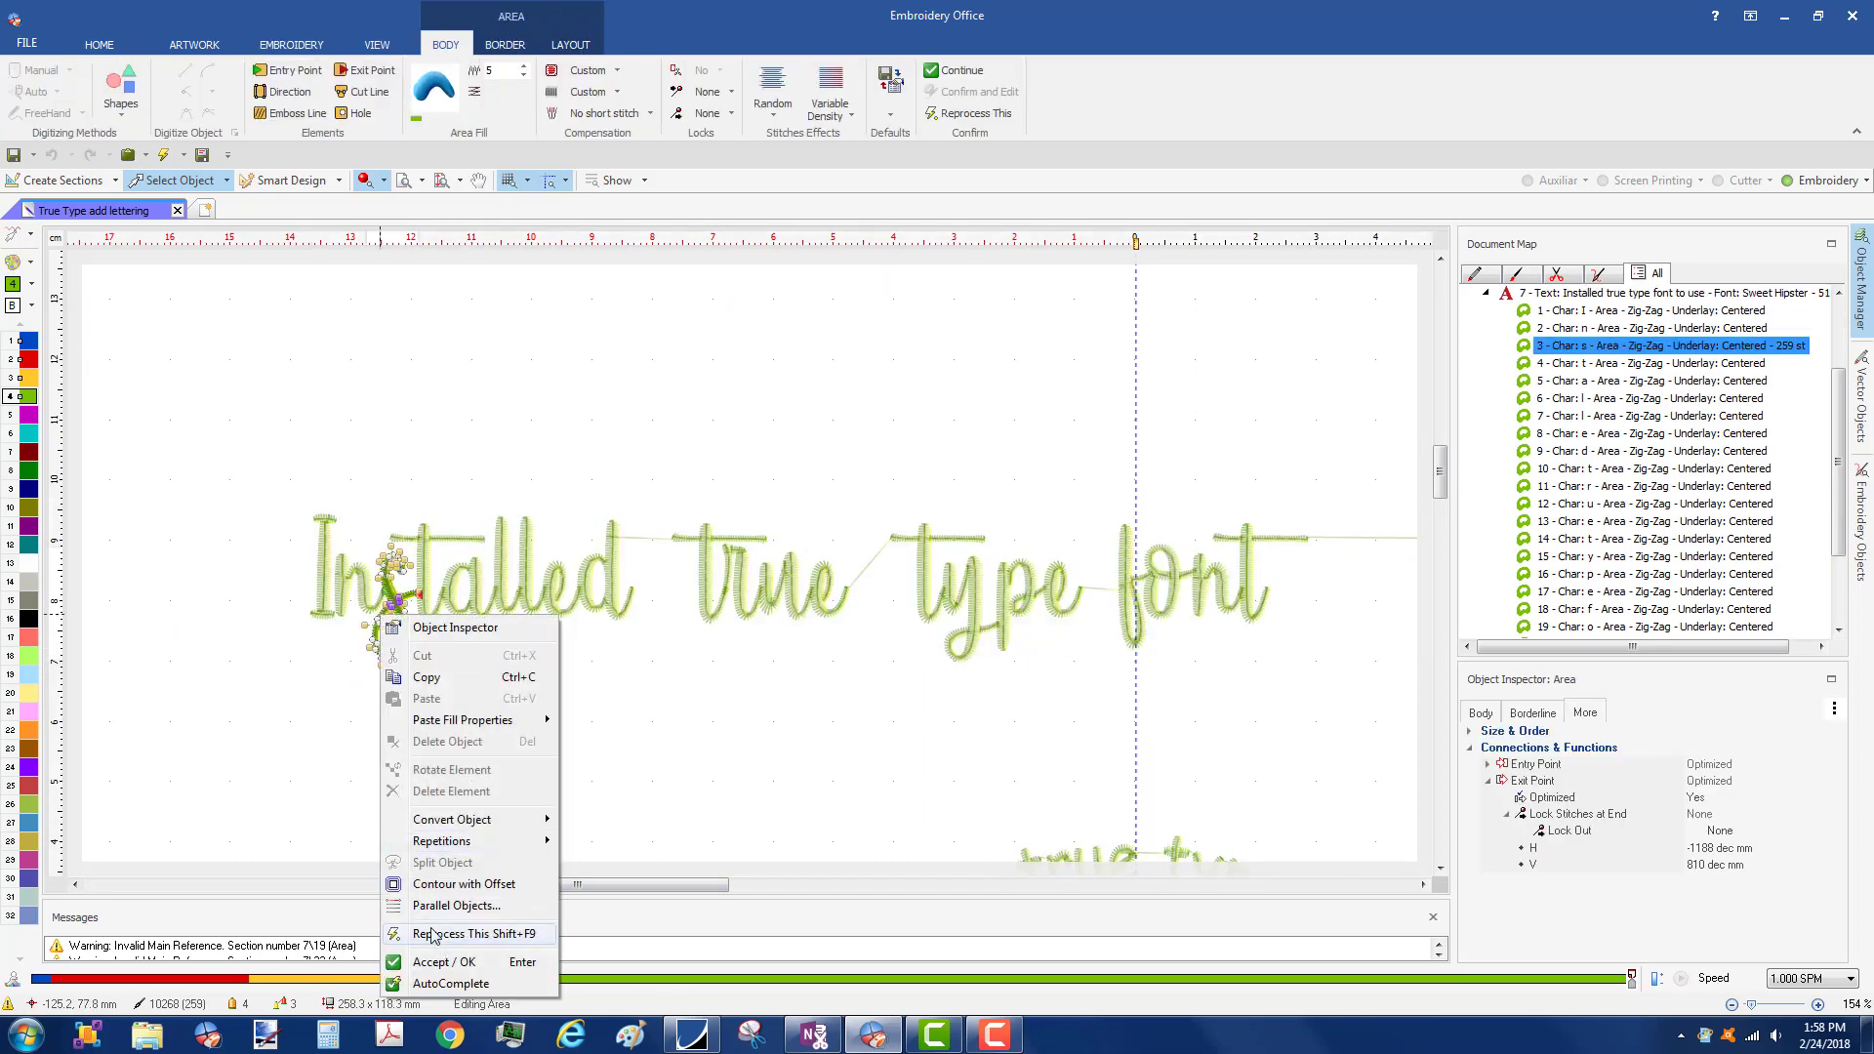
left_click(434, 934)
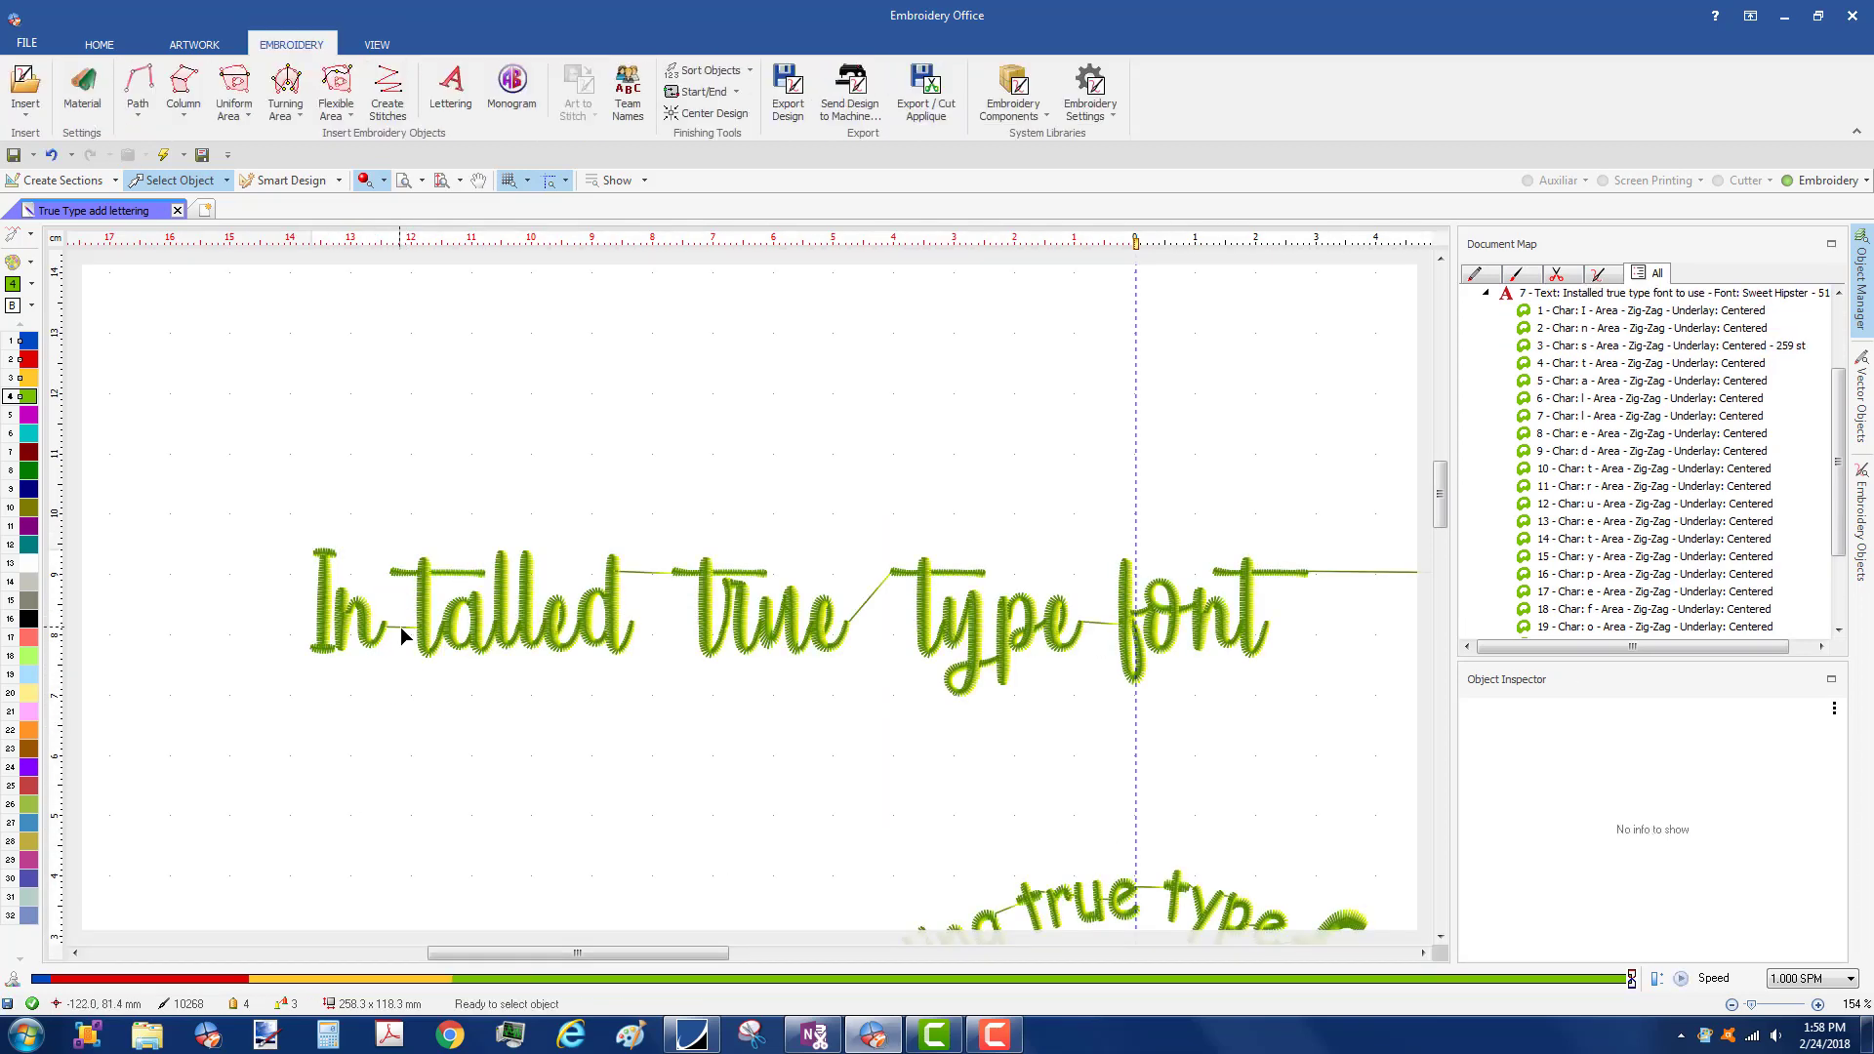
- Open the s for editing again and move the outer end of the direction line beside the connecting stroke upward
left_click(401, 629)
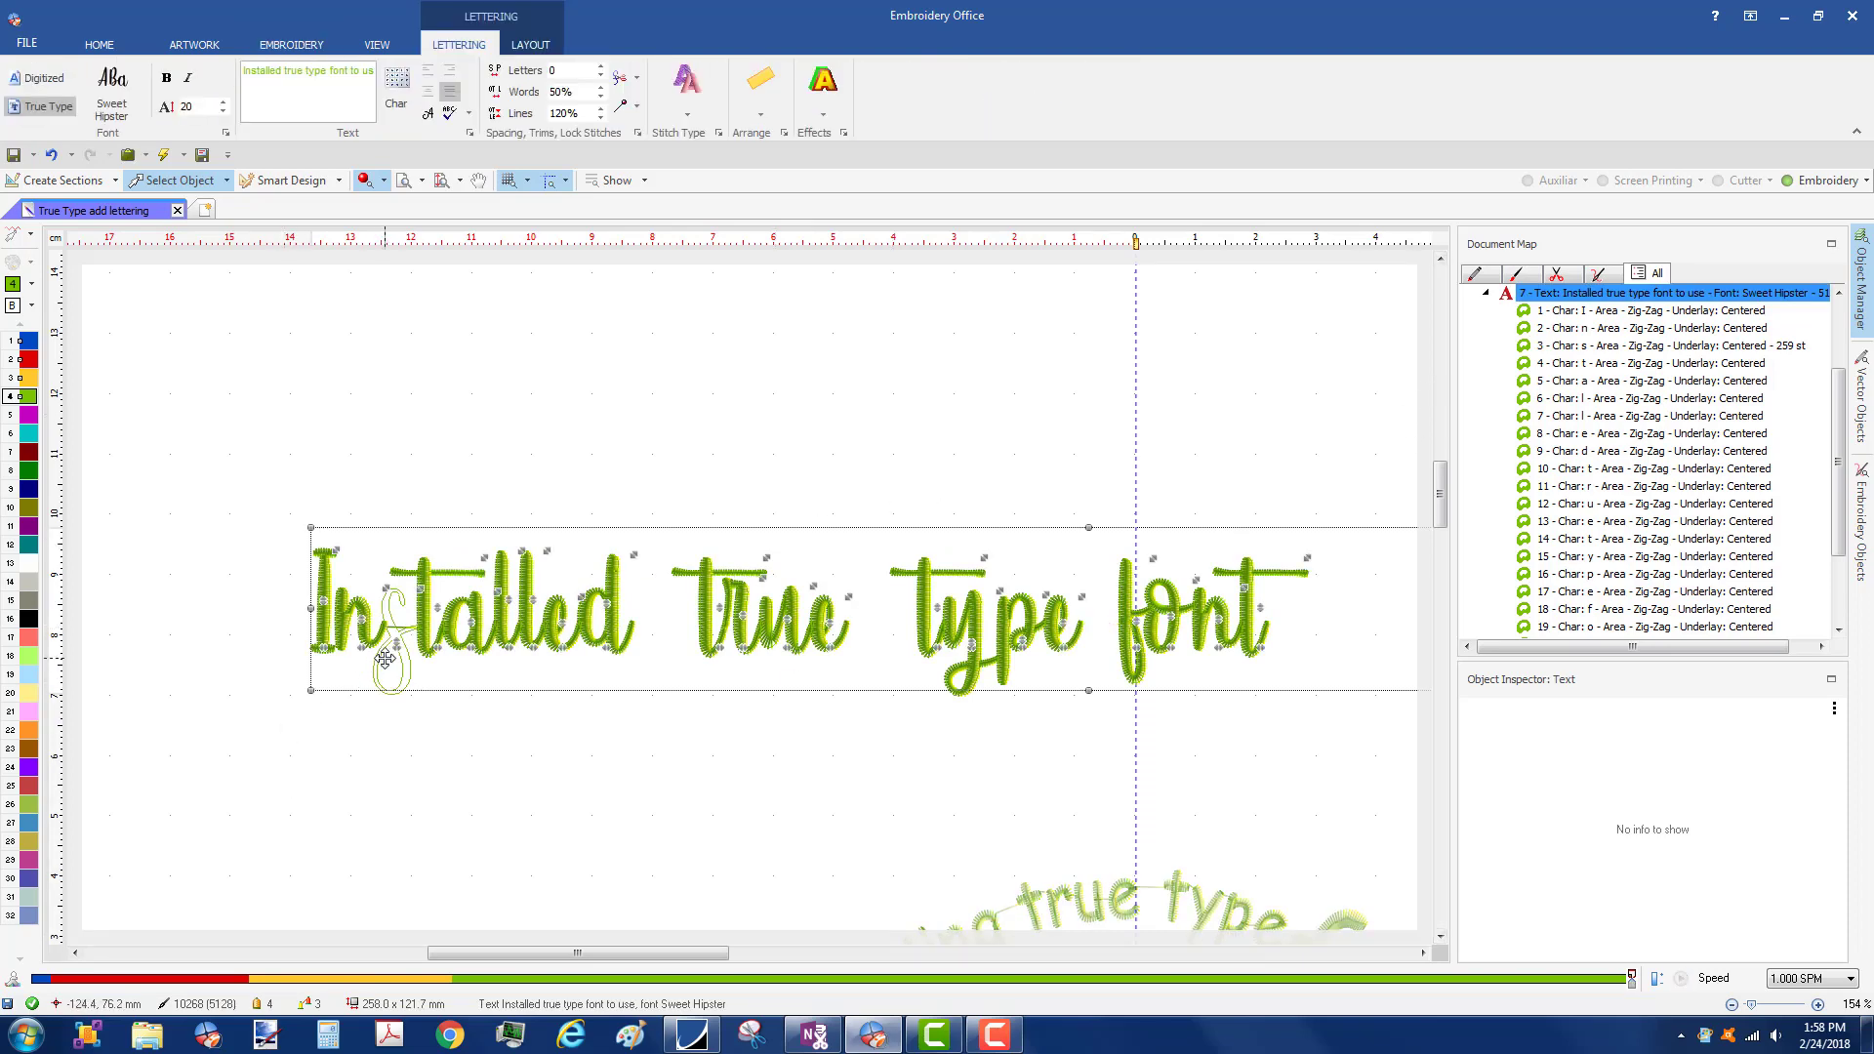
double_click(385, 660)
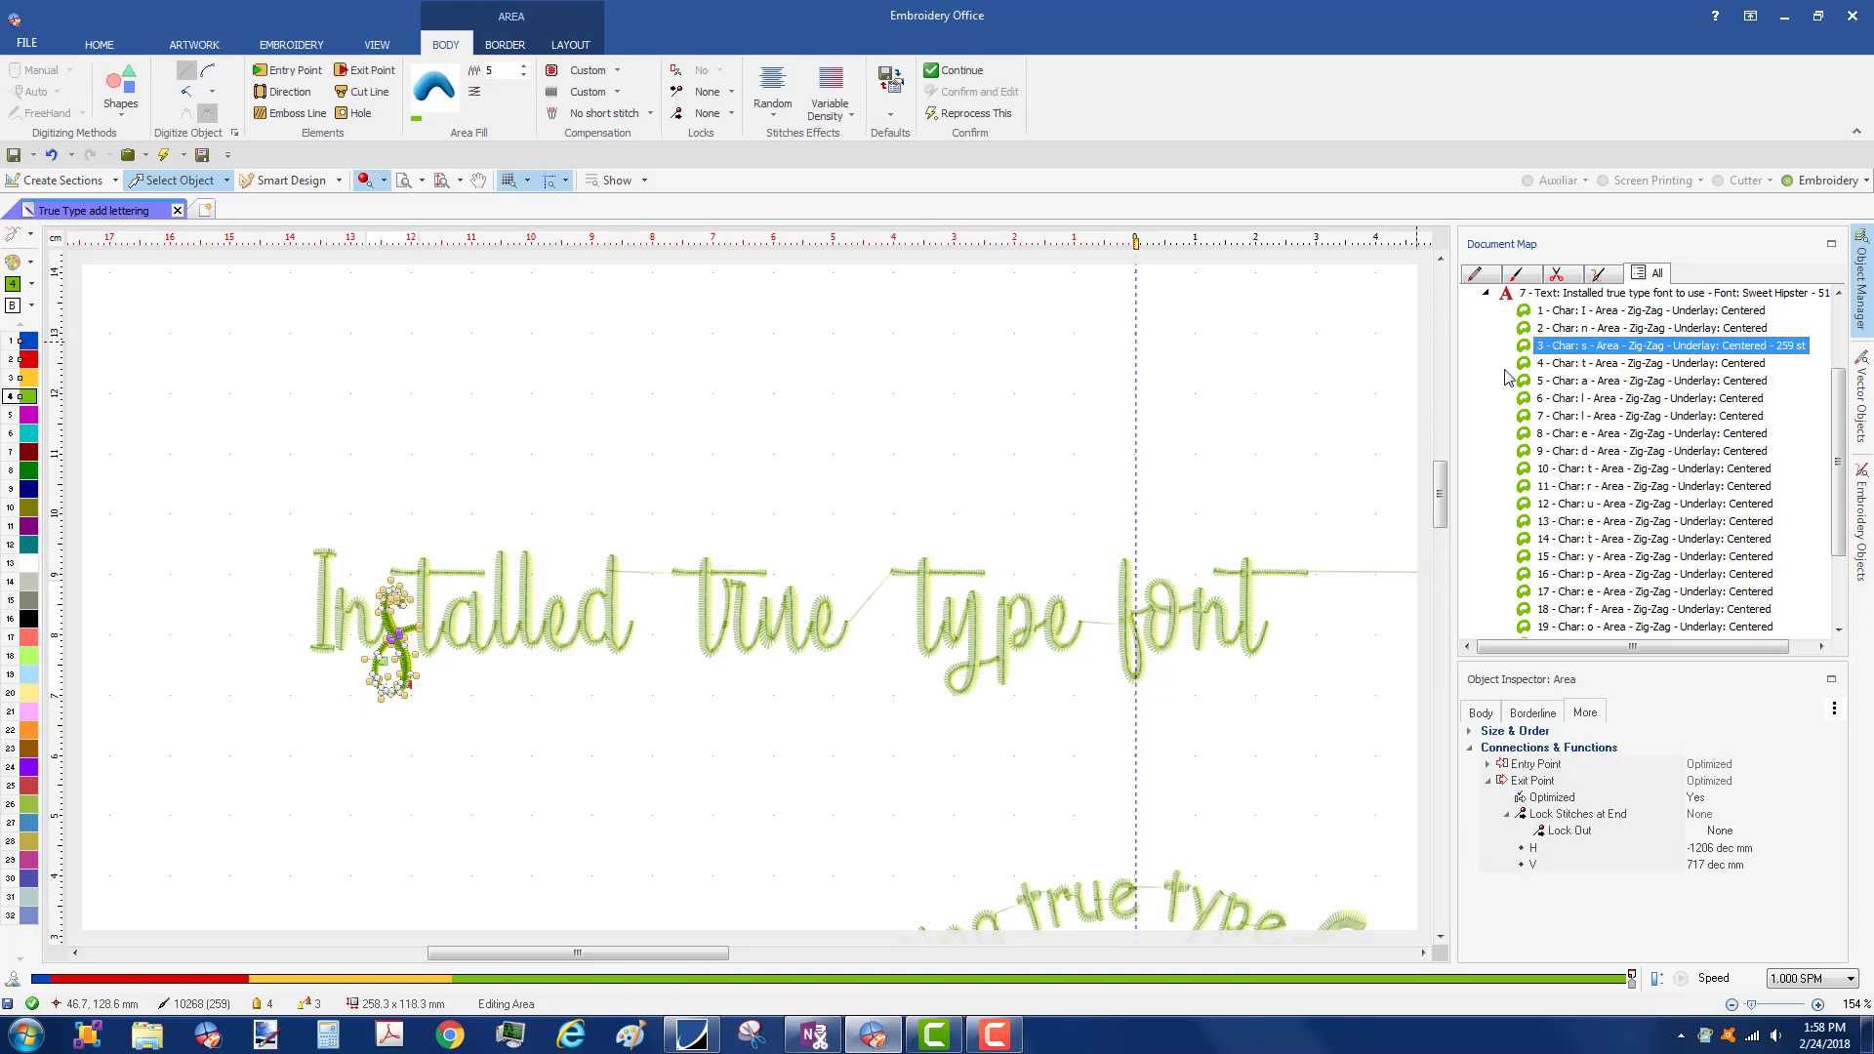
left_click(538, 689)
scroll(388, 648, "up", 2)
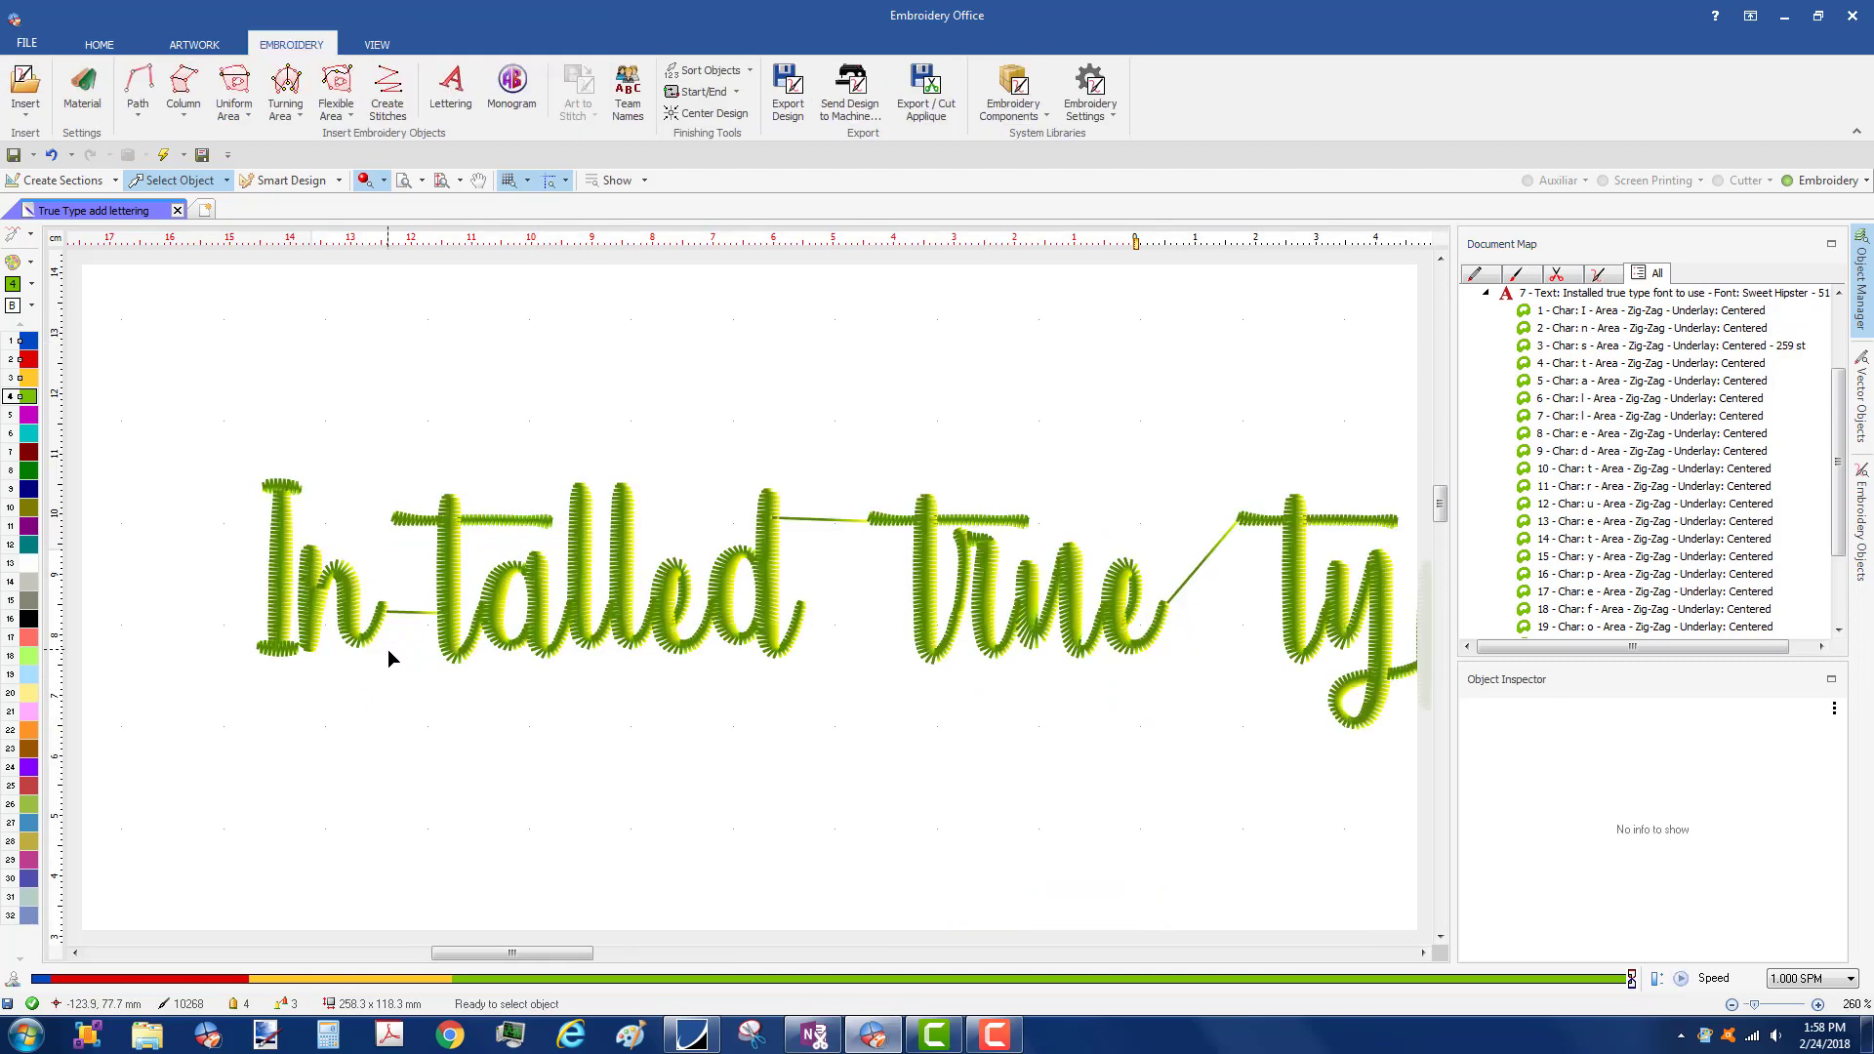
scroll(389, 648, "up", 3)
double_click(414, 617)
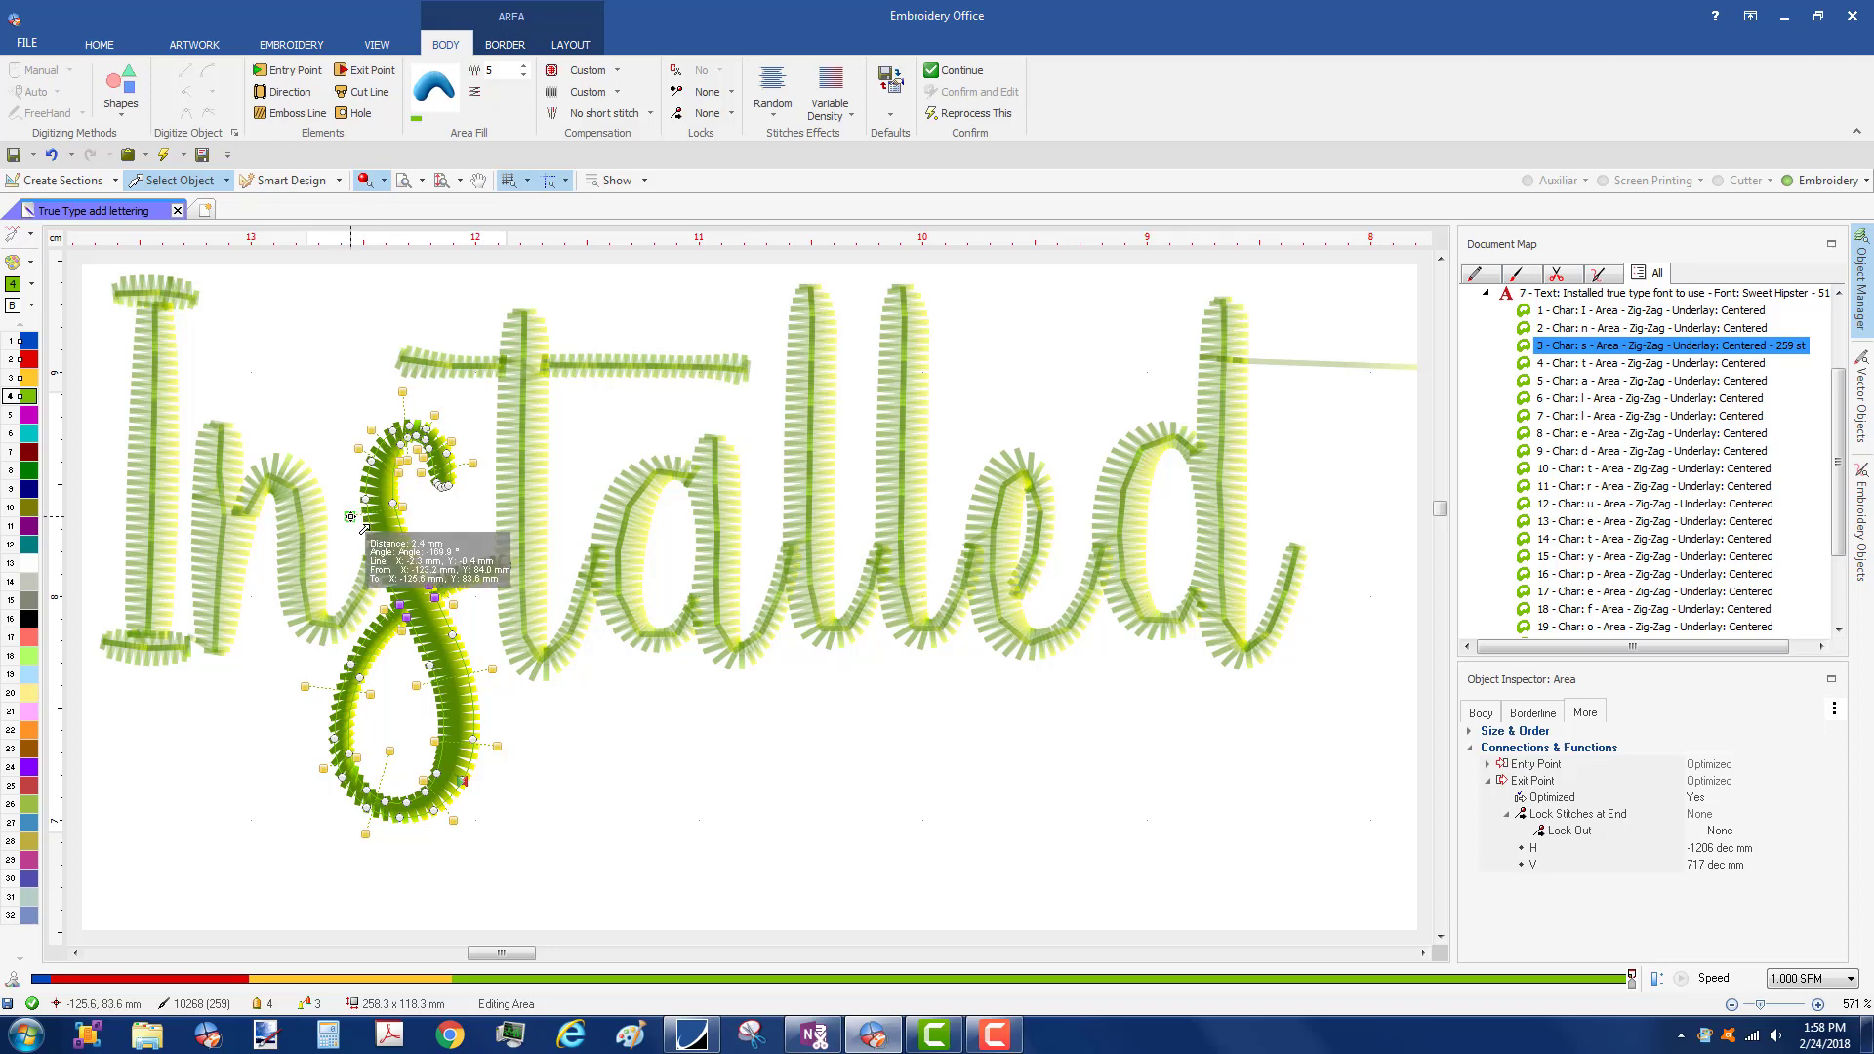
scroll(400, 622, "up", 4)
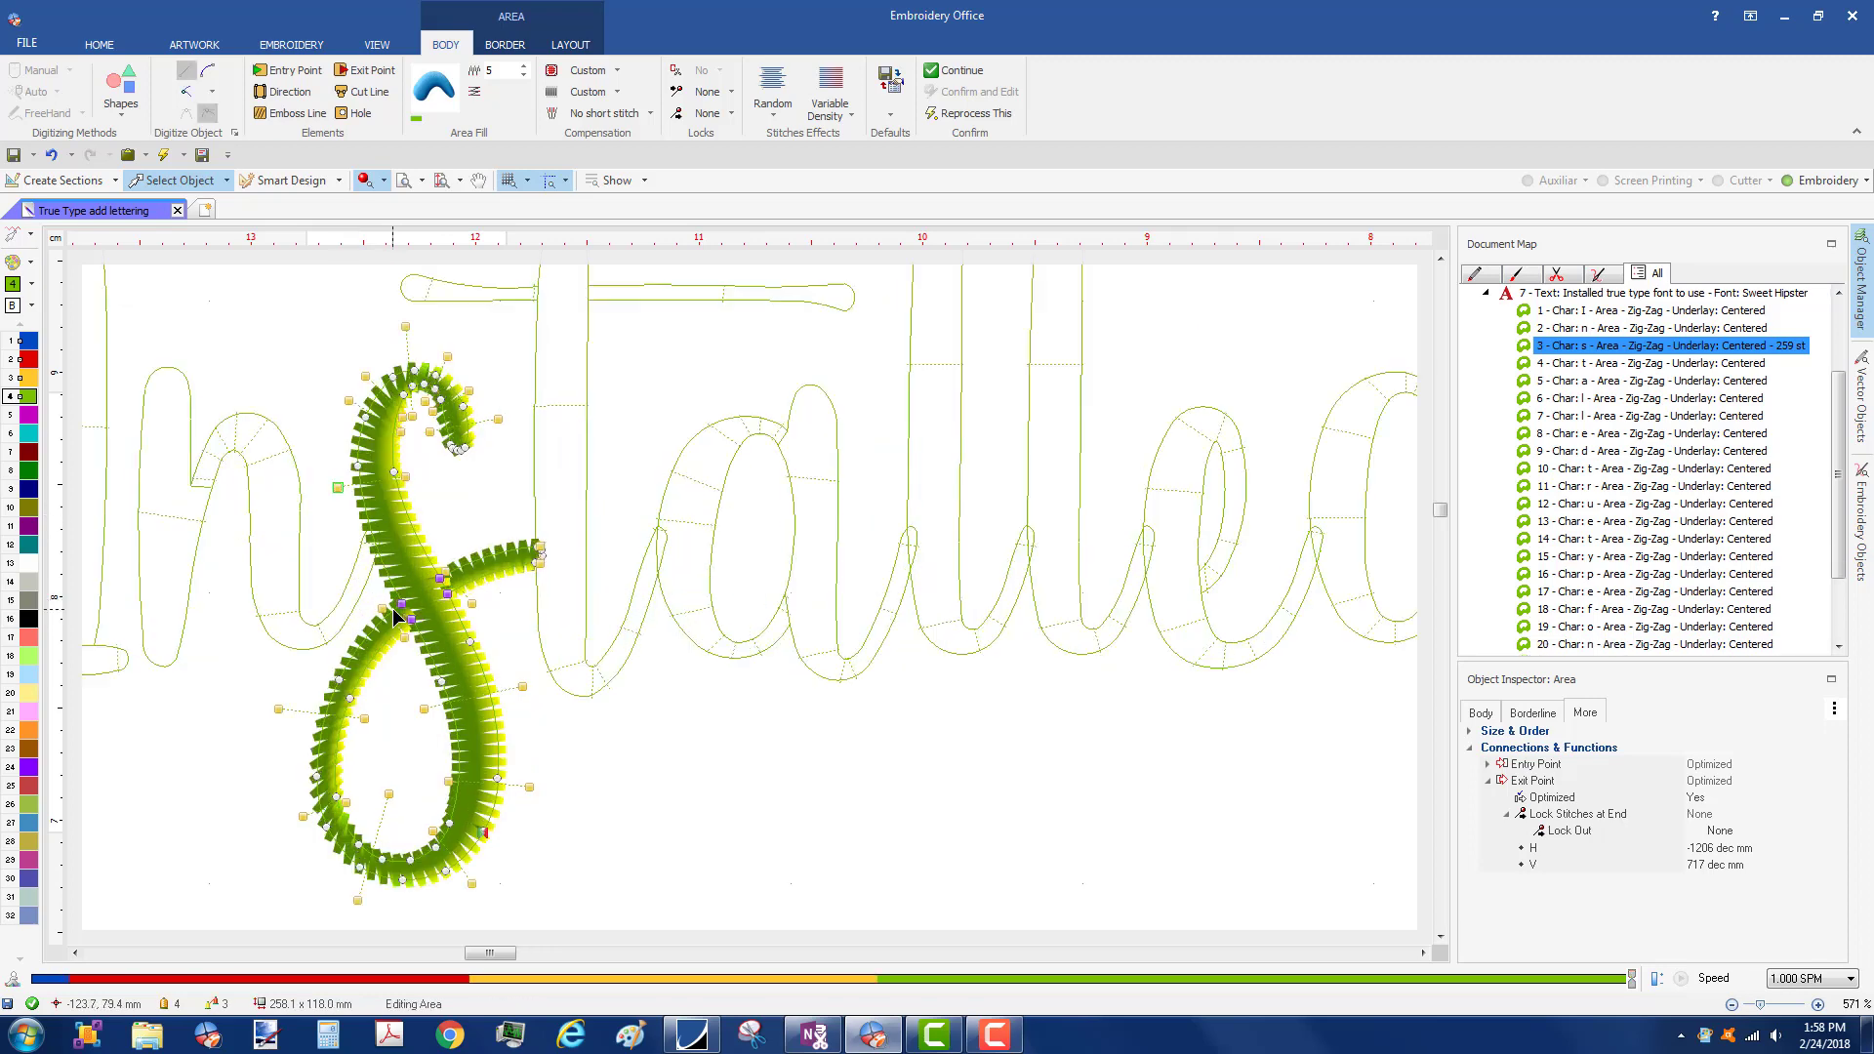
left_click_drag(507, 522, 514, 487)
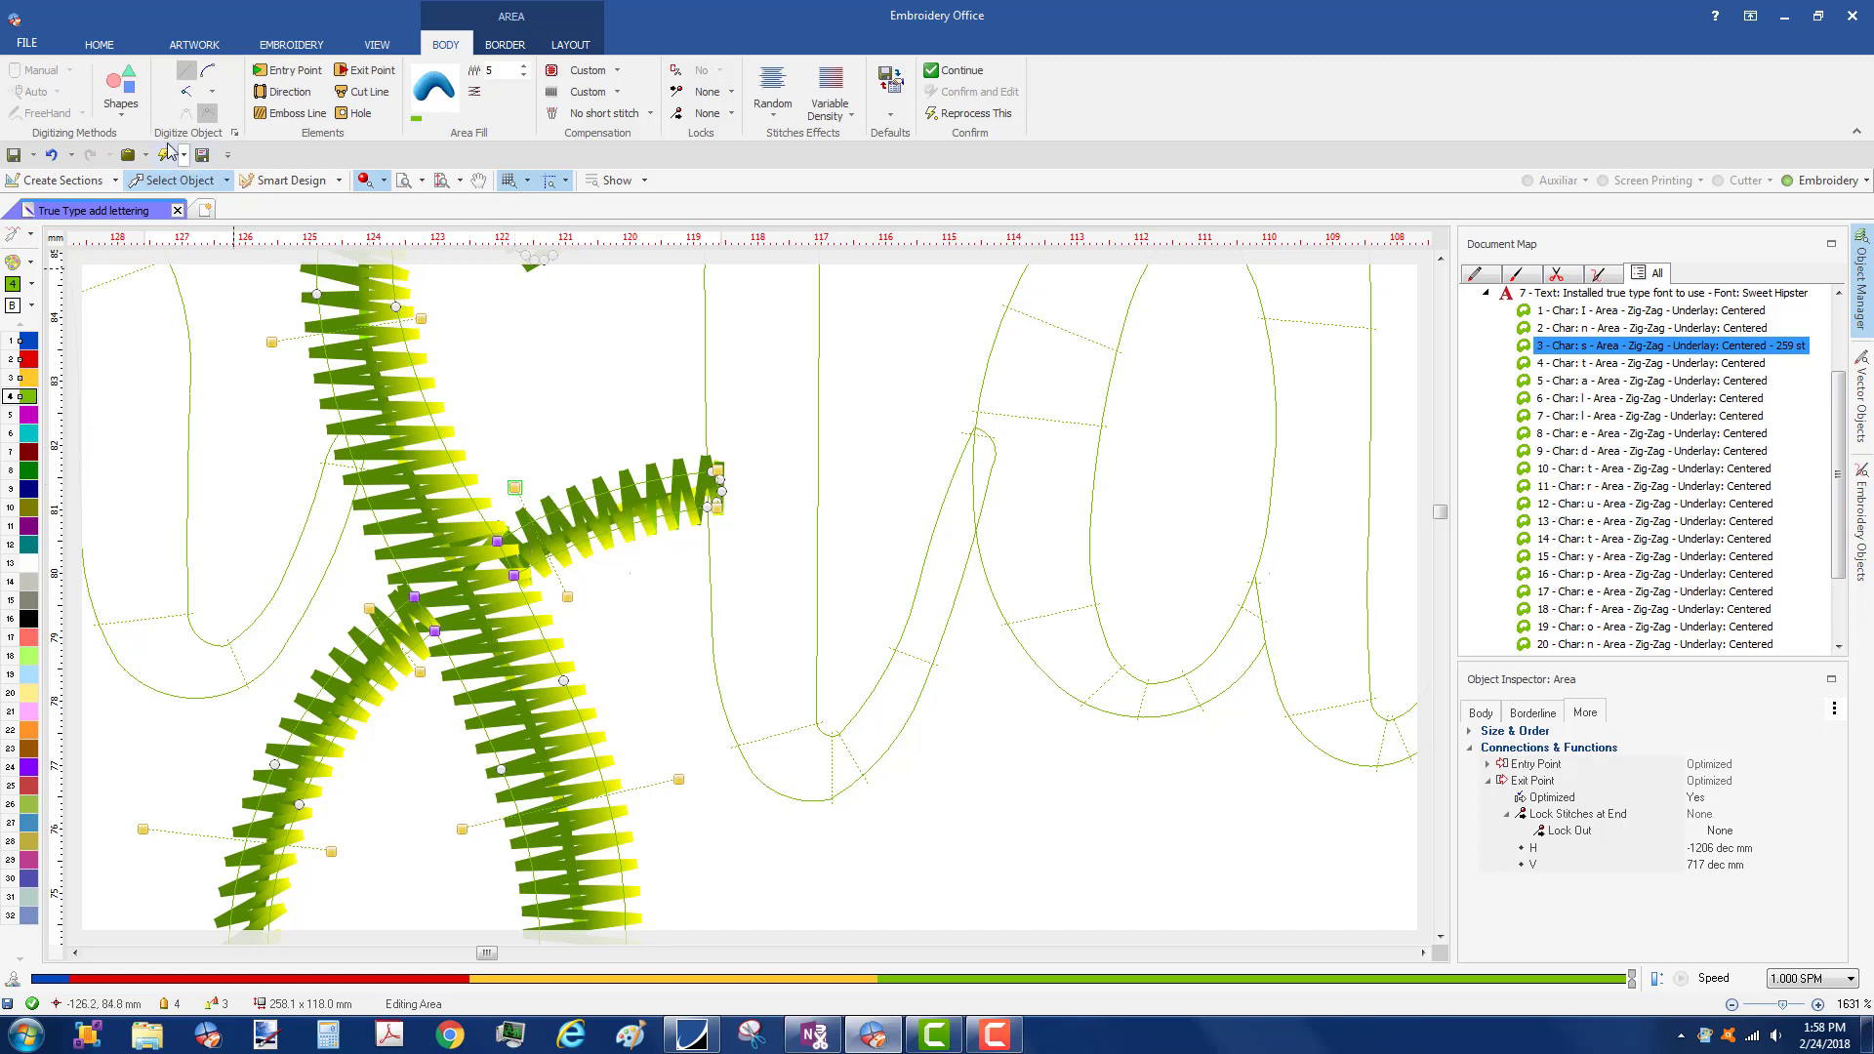
- Add a direction line across the s's main stroke just above the connecting stroke and apply AutoComplete to the letter
left_click(286, 92)
left_click_drag(456, 517, 410, 539)
right_click(410, 539)
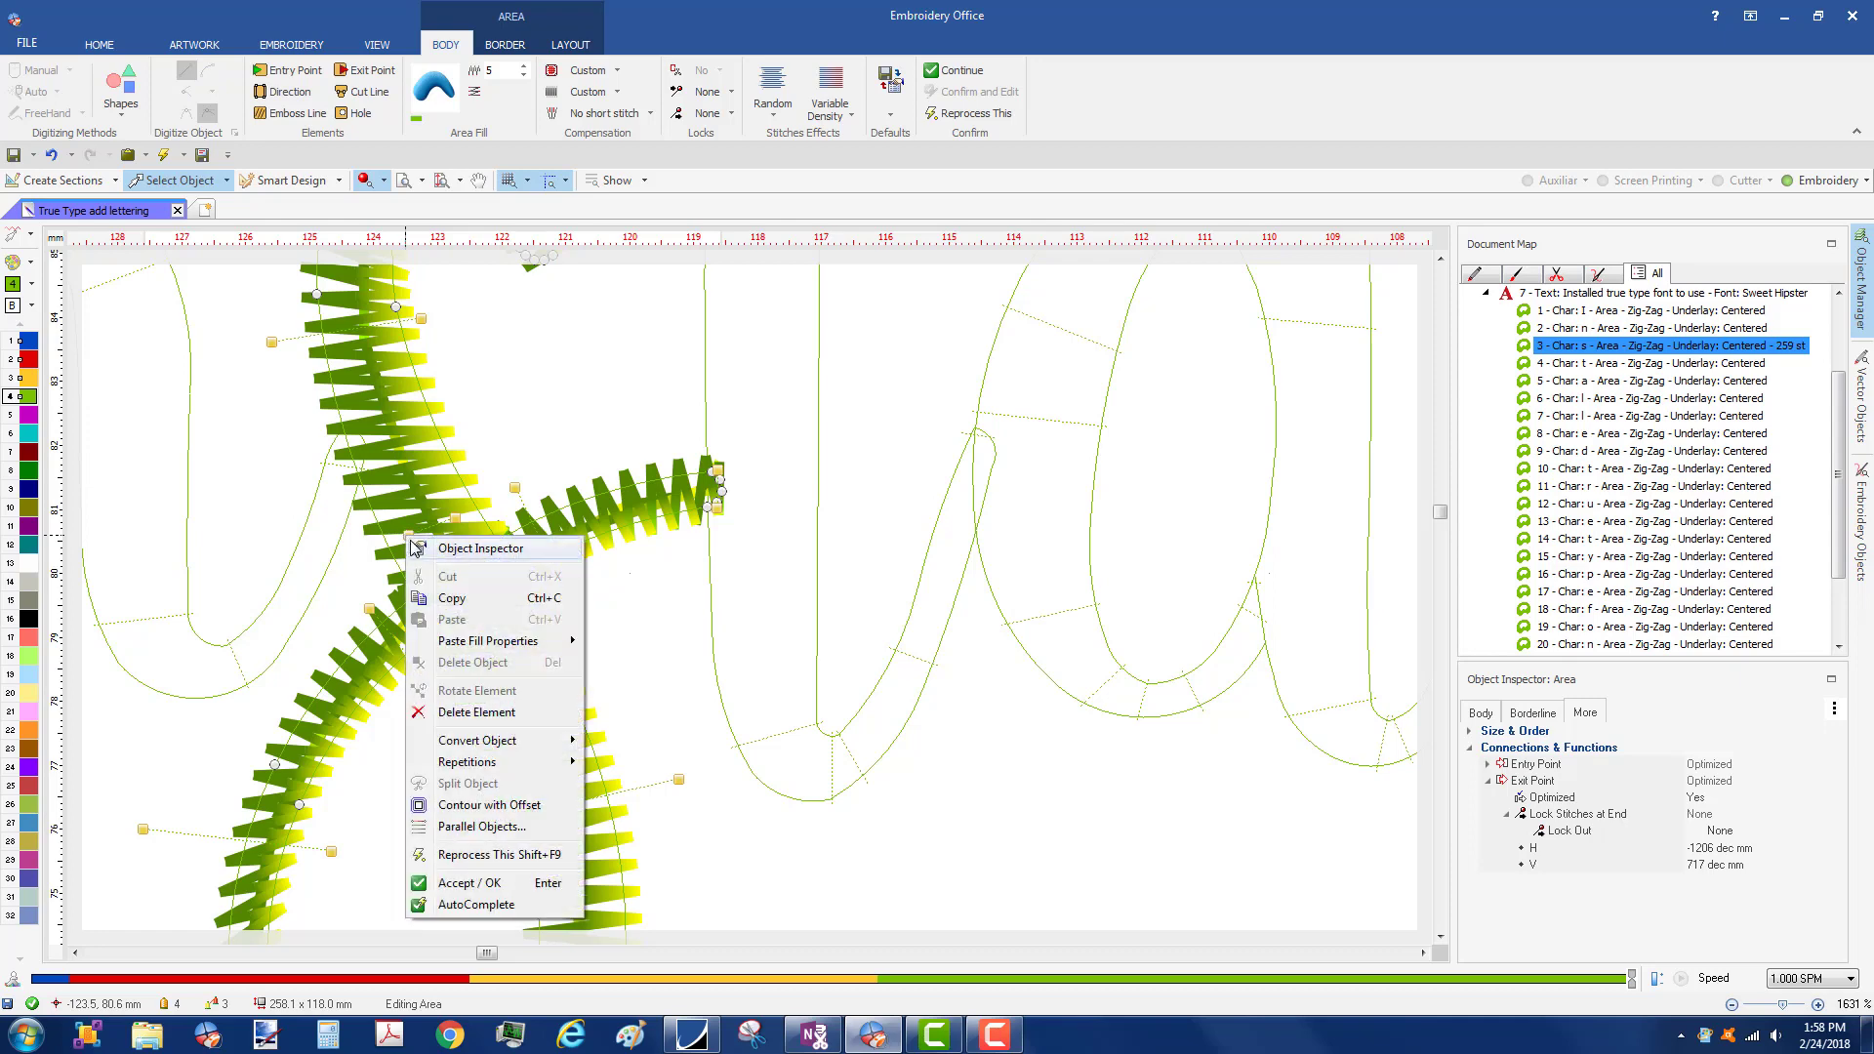
left_click(437, 905)
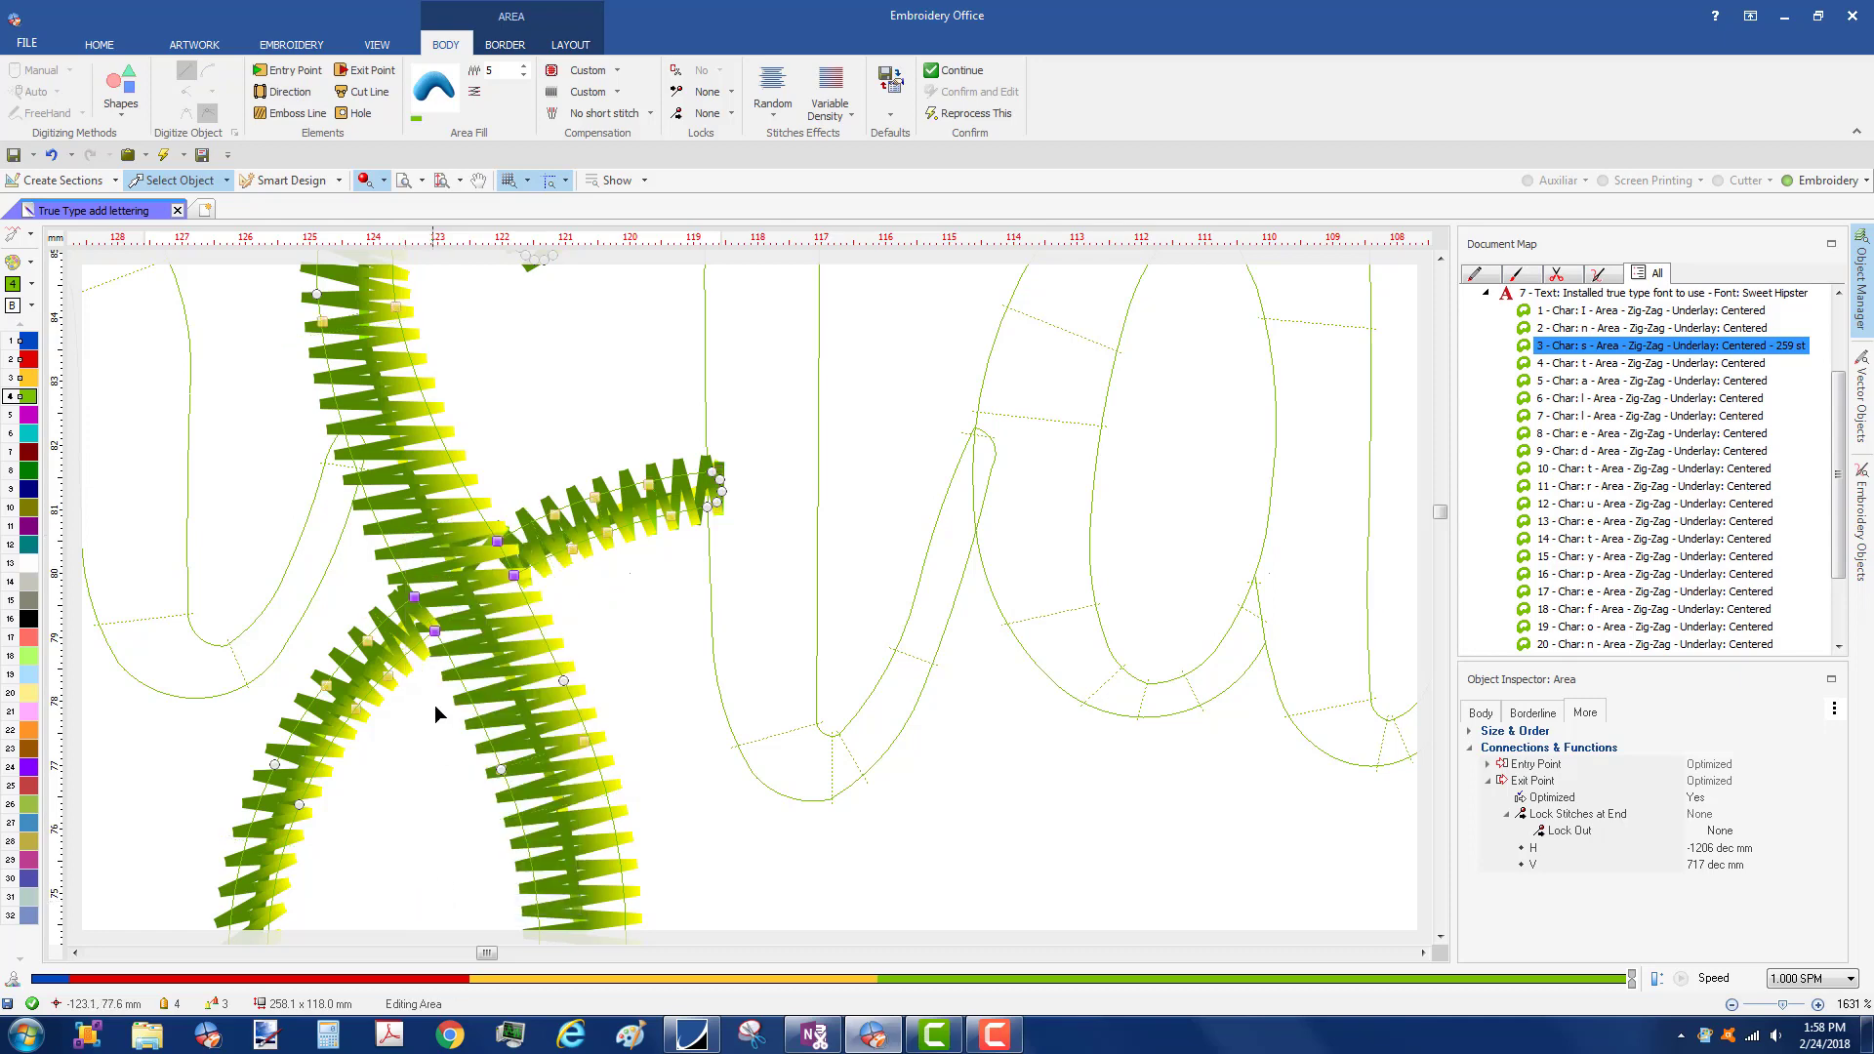
- Finish editing the s and reprocess the stitches of the whole design
scroll(436, 703, "down", 2)
scroll(438, 703, "down", 2)
left_click(569, 755)
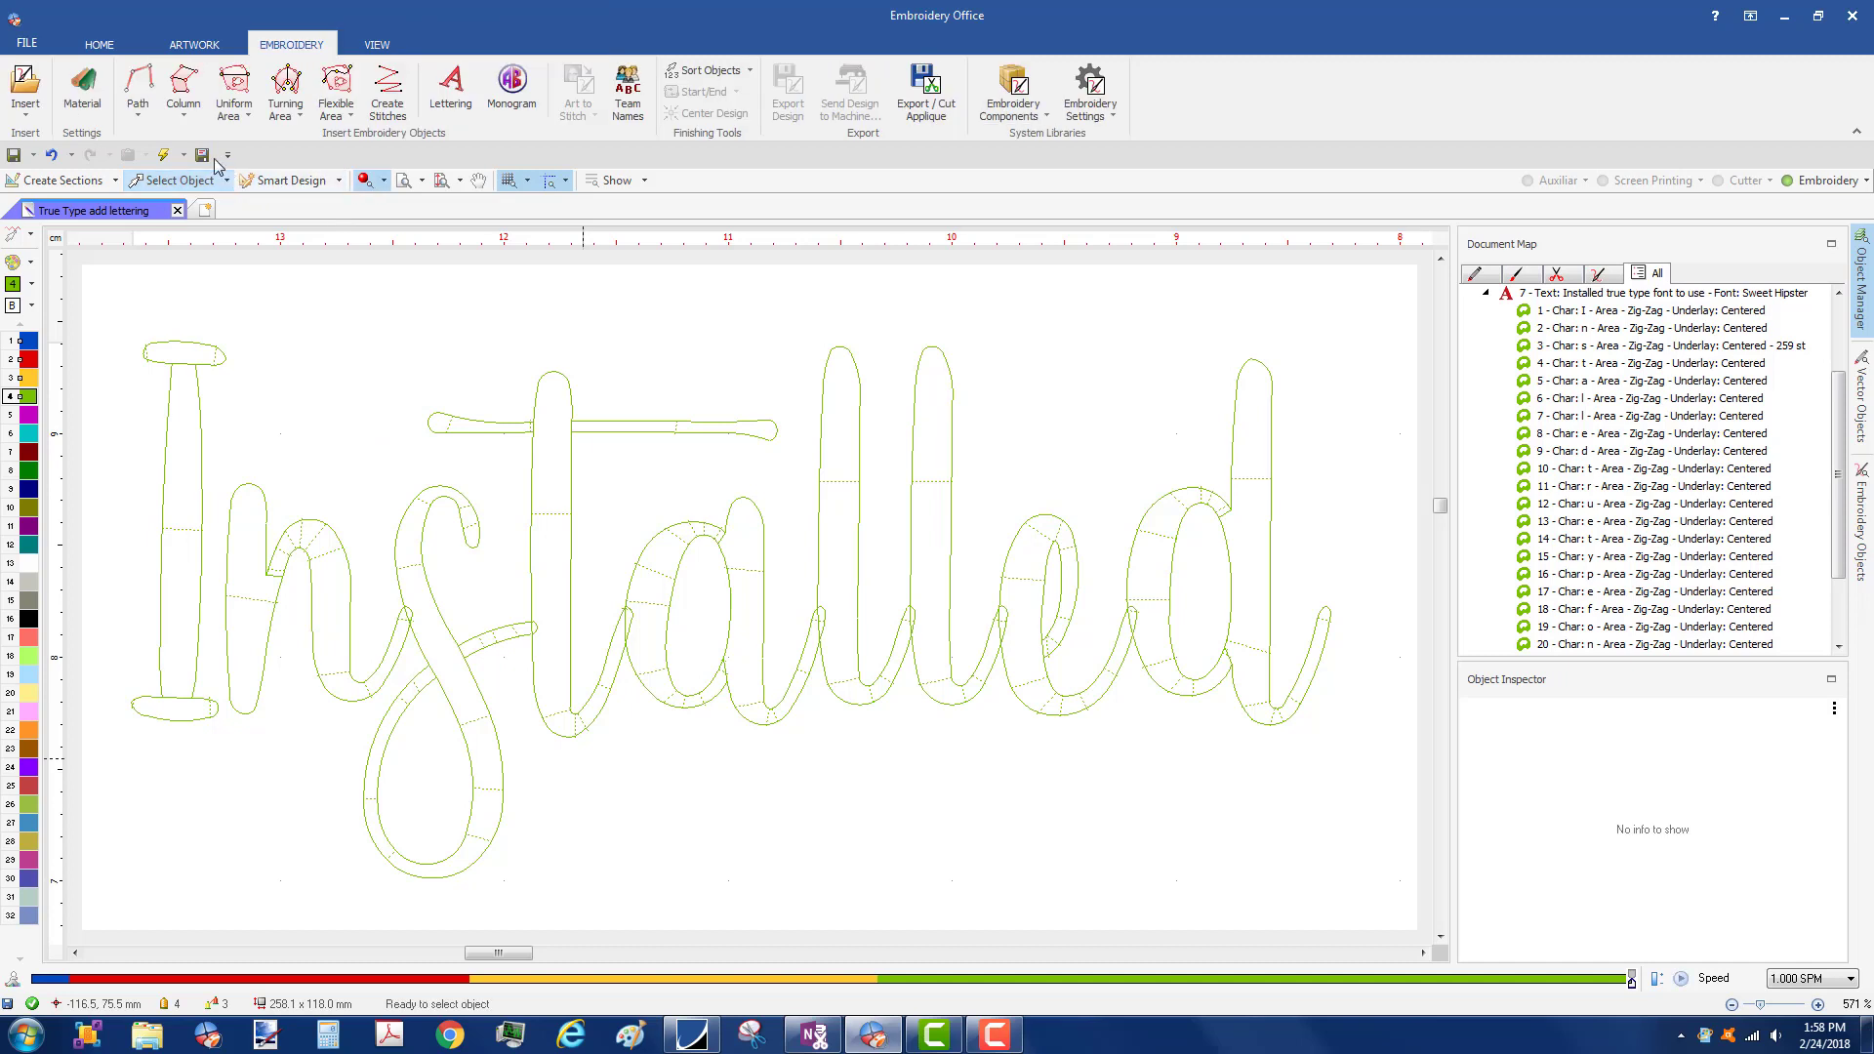
left_click(166, 155)
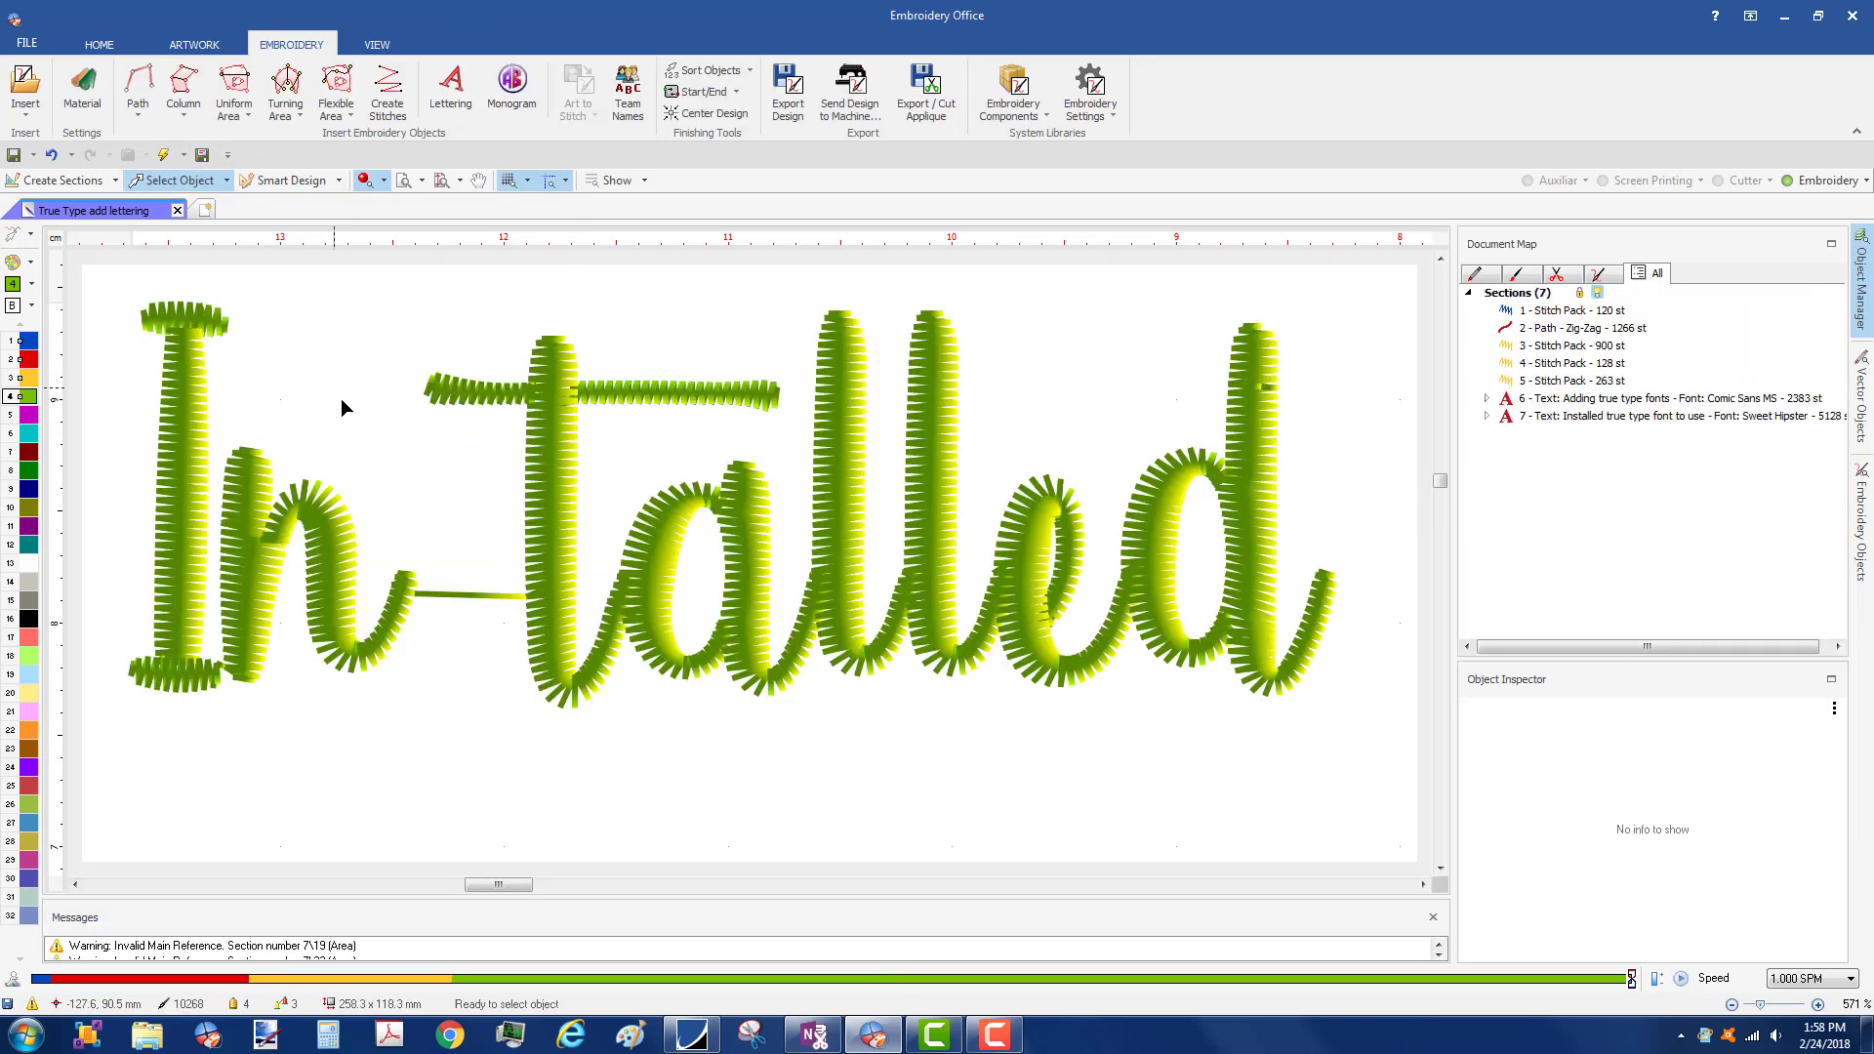
- Open the s in "Installed" for editing and extend the ends of both cut lines at the stroke crossing farther outward
double_click(489, 613)
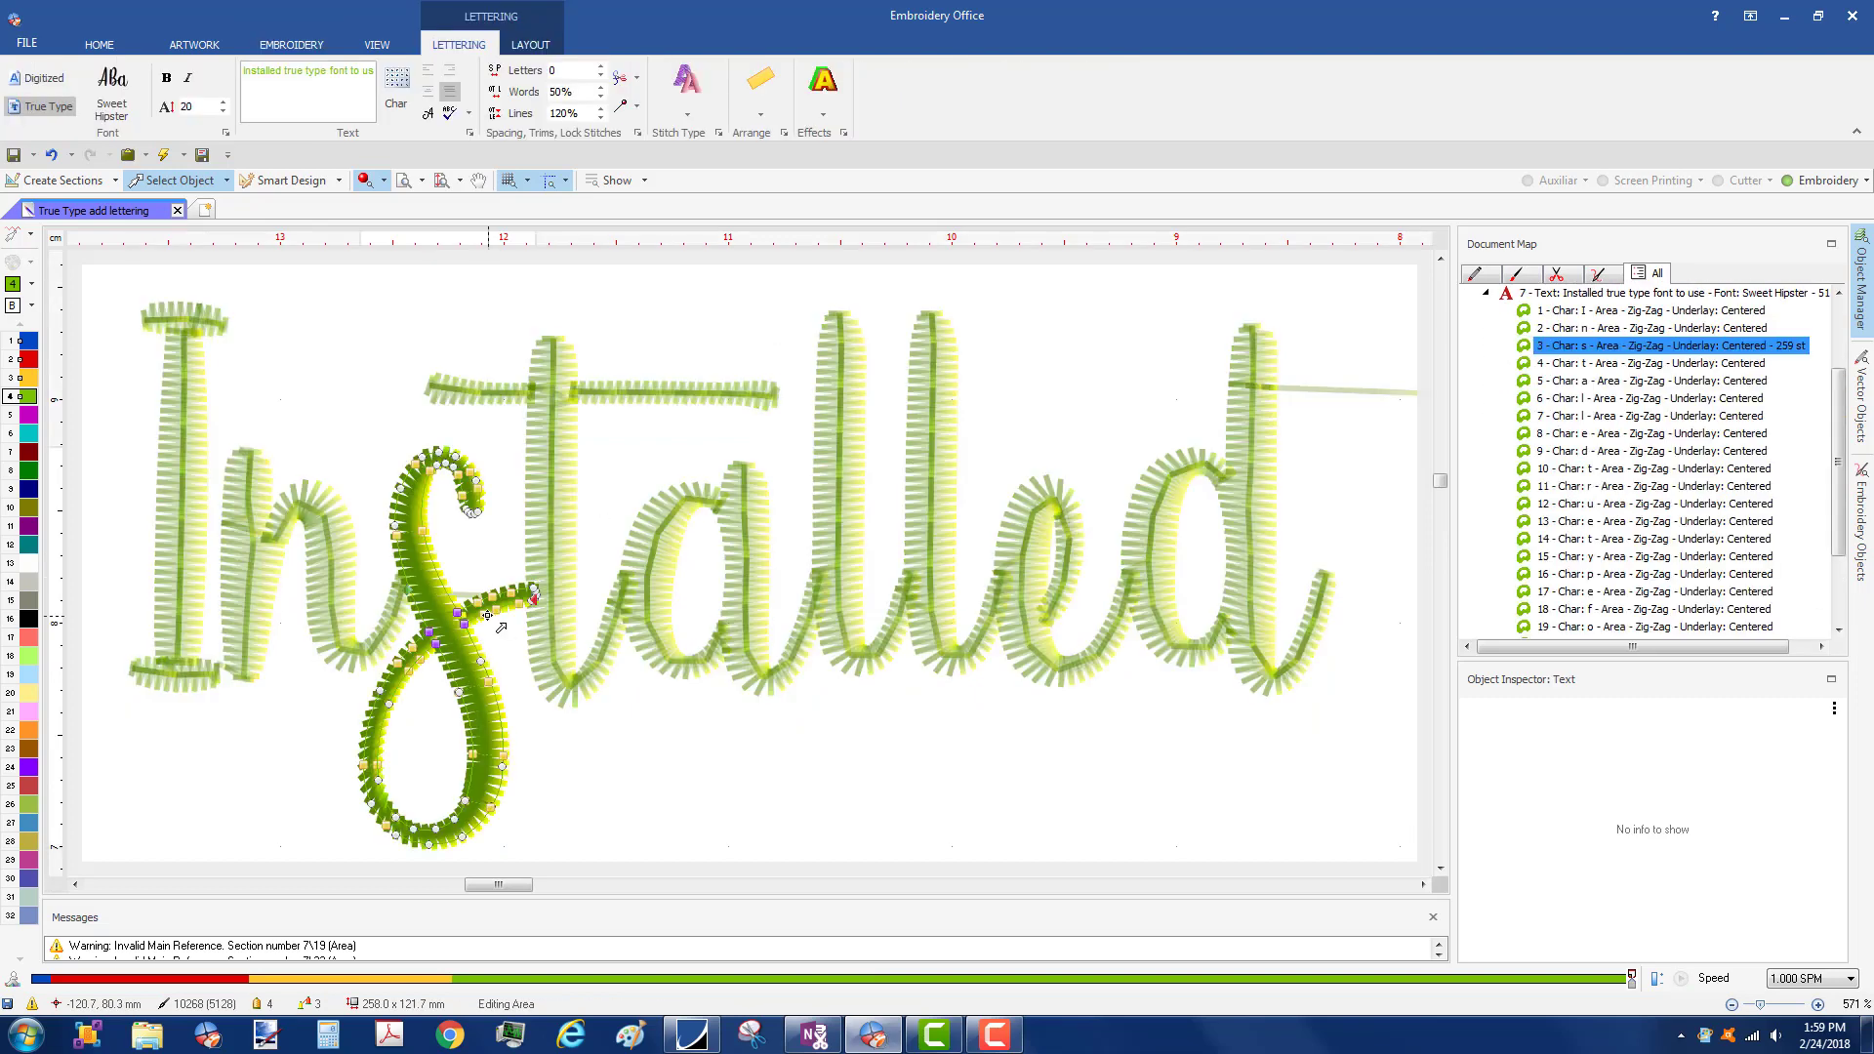
scroll(500, 628, "up", 5)
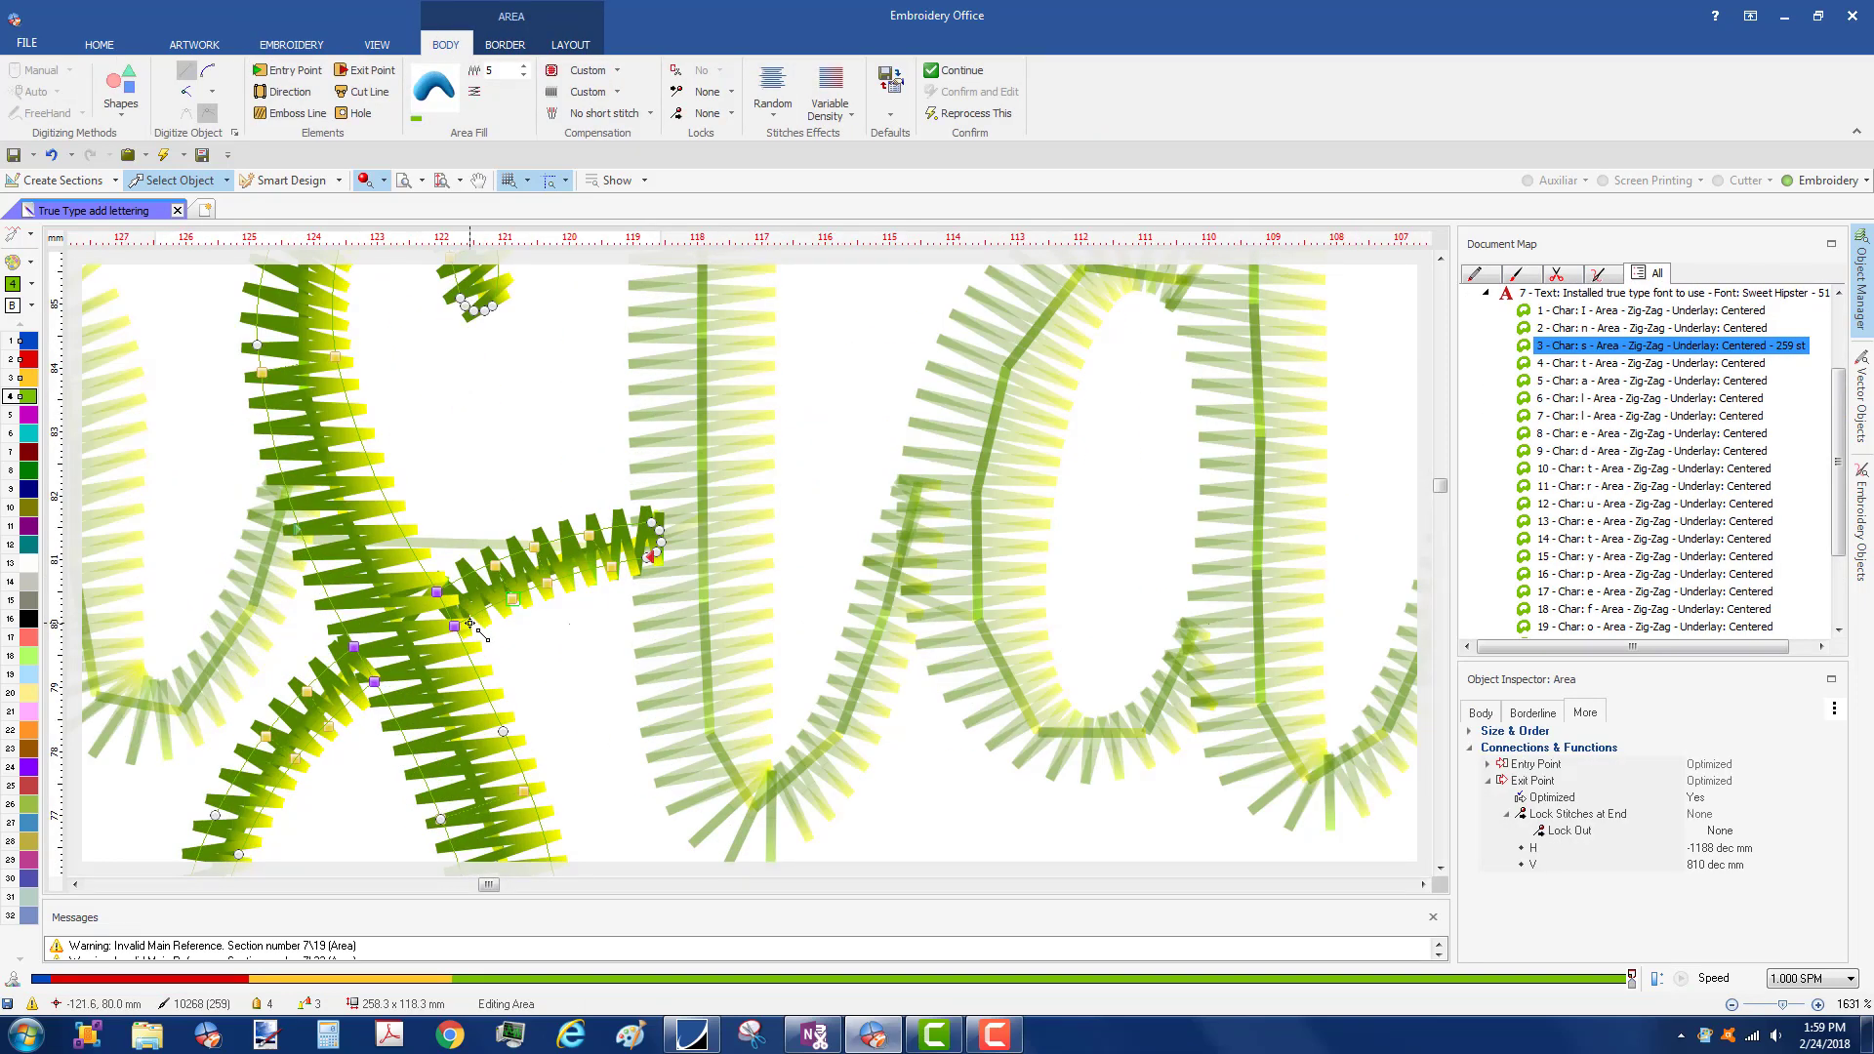
scroll(469, 622, "up", 3)
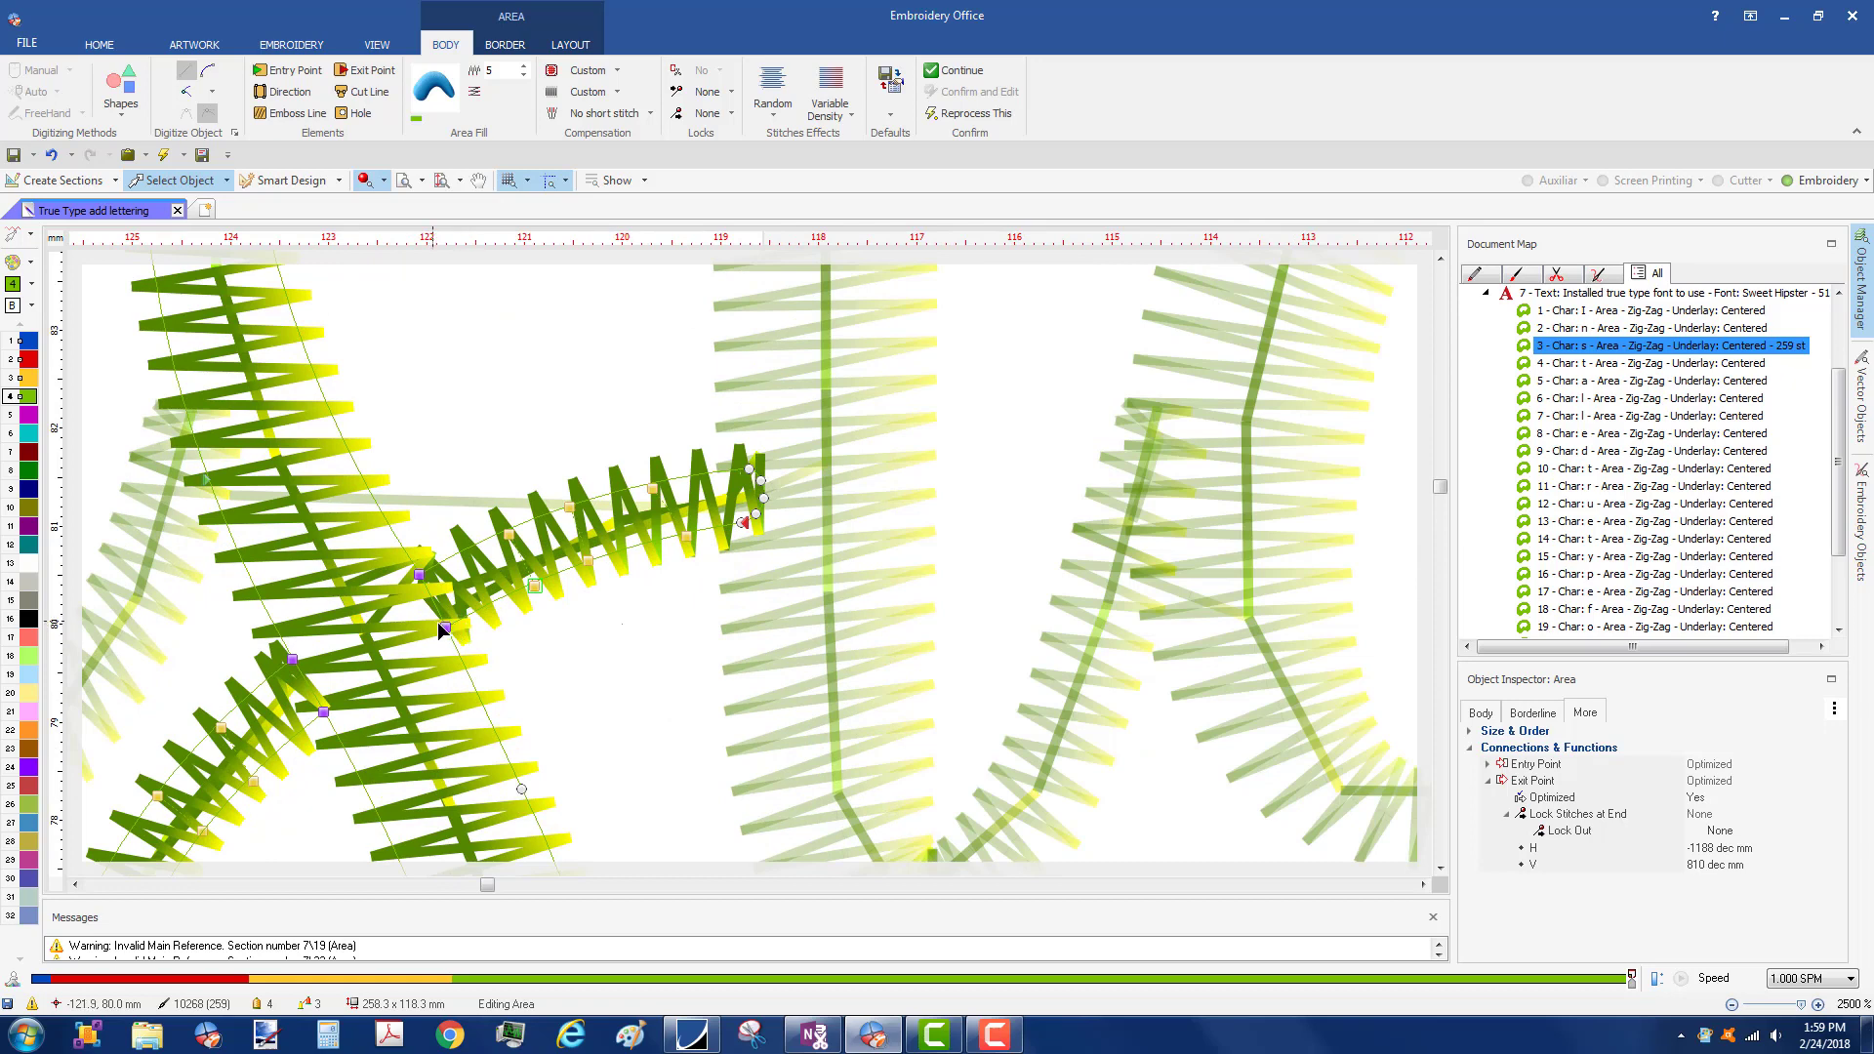
left_click_drag(446, 626, 455, 649)
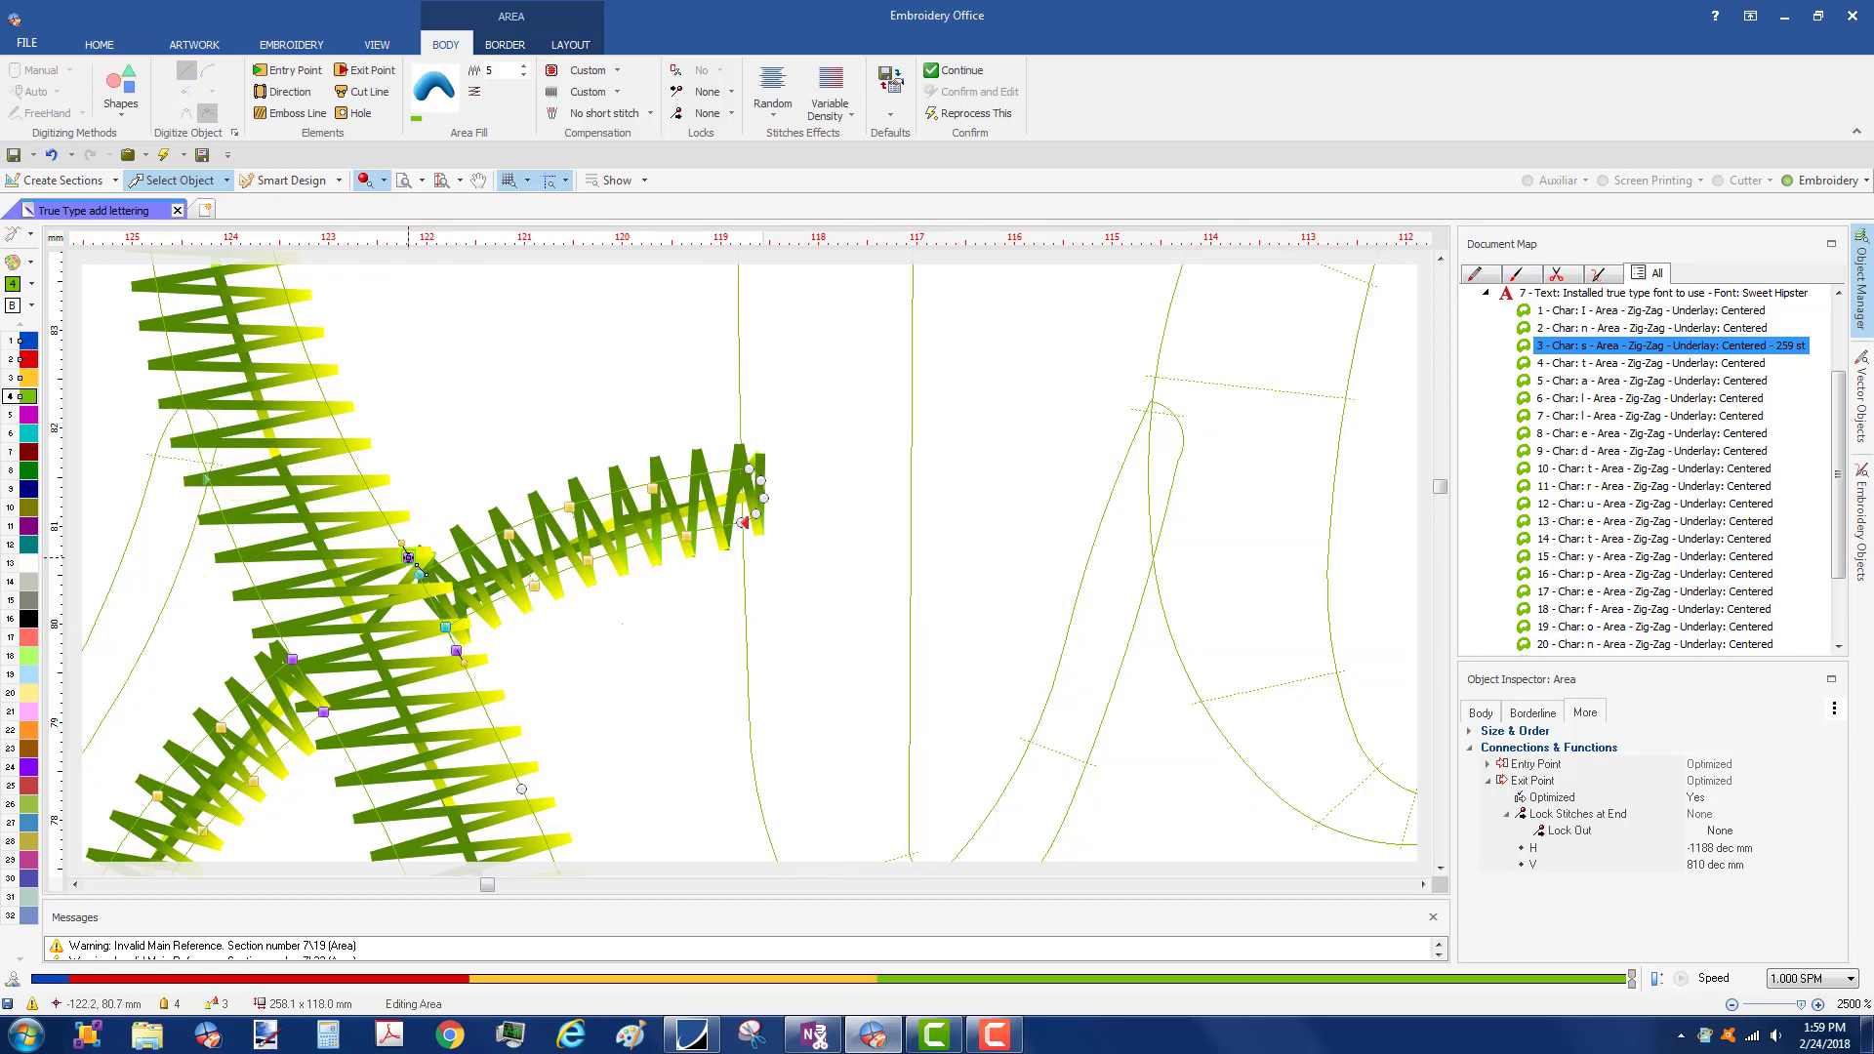
left_click_drag(324, 710, 340, 741)
left_click_drag(286, 646, 274, 629)
- Move the ends of the direction lines on the s's lower loop and connecting stroke outward beyond the outline near the crossing
left_click_drag(223, 725, 222, 684)
left_click_drag(270, 788, 307, 783)
left_click_drag(536, 587, 501, 631)
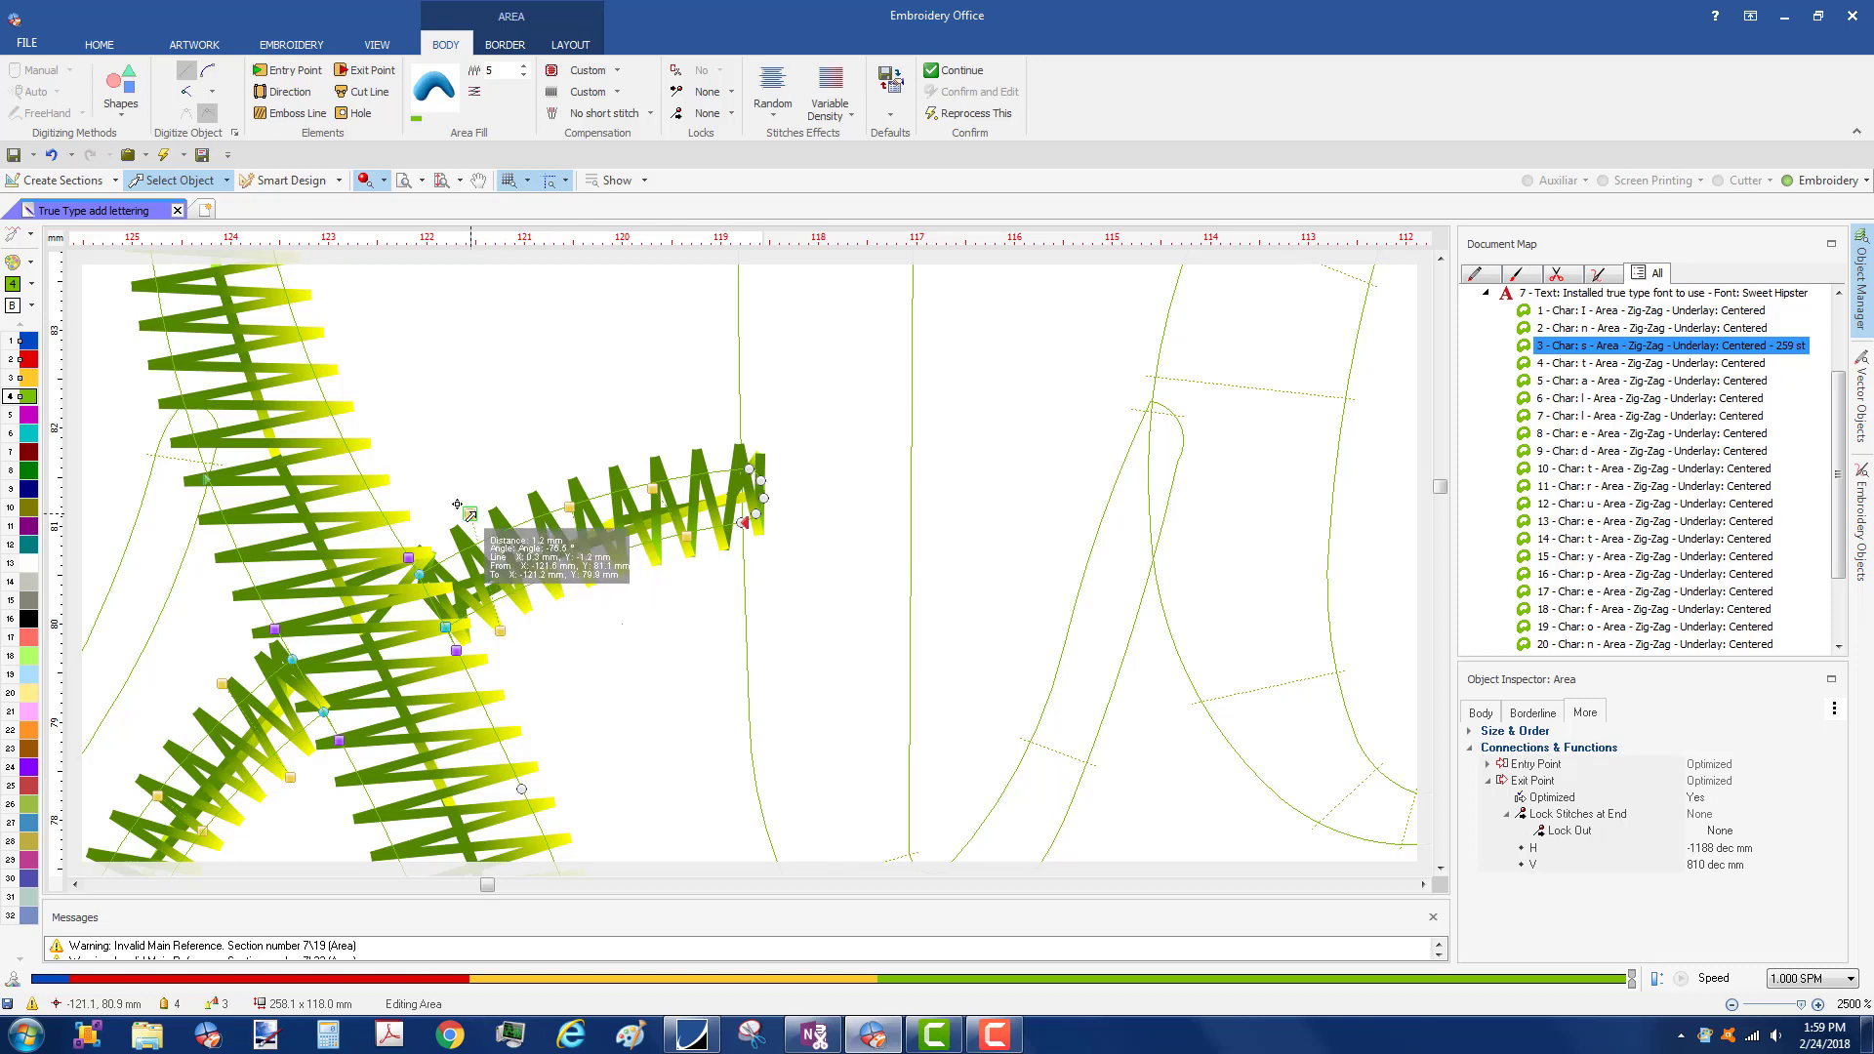
left_click_drag(457, 504, 450, 499)
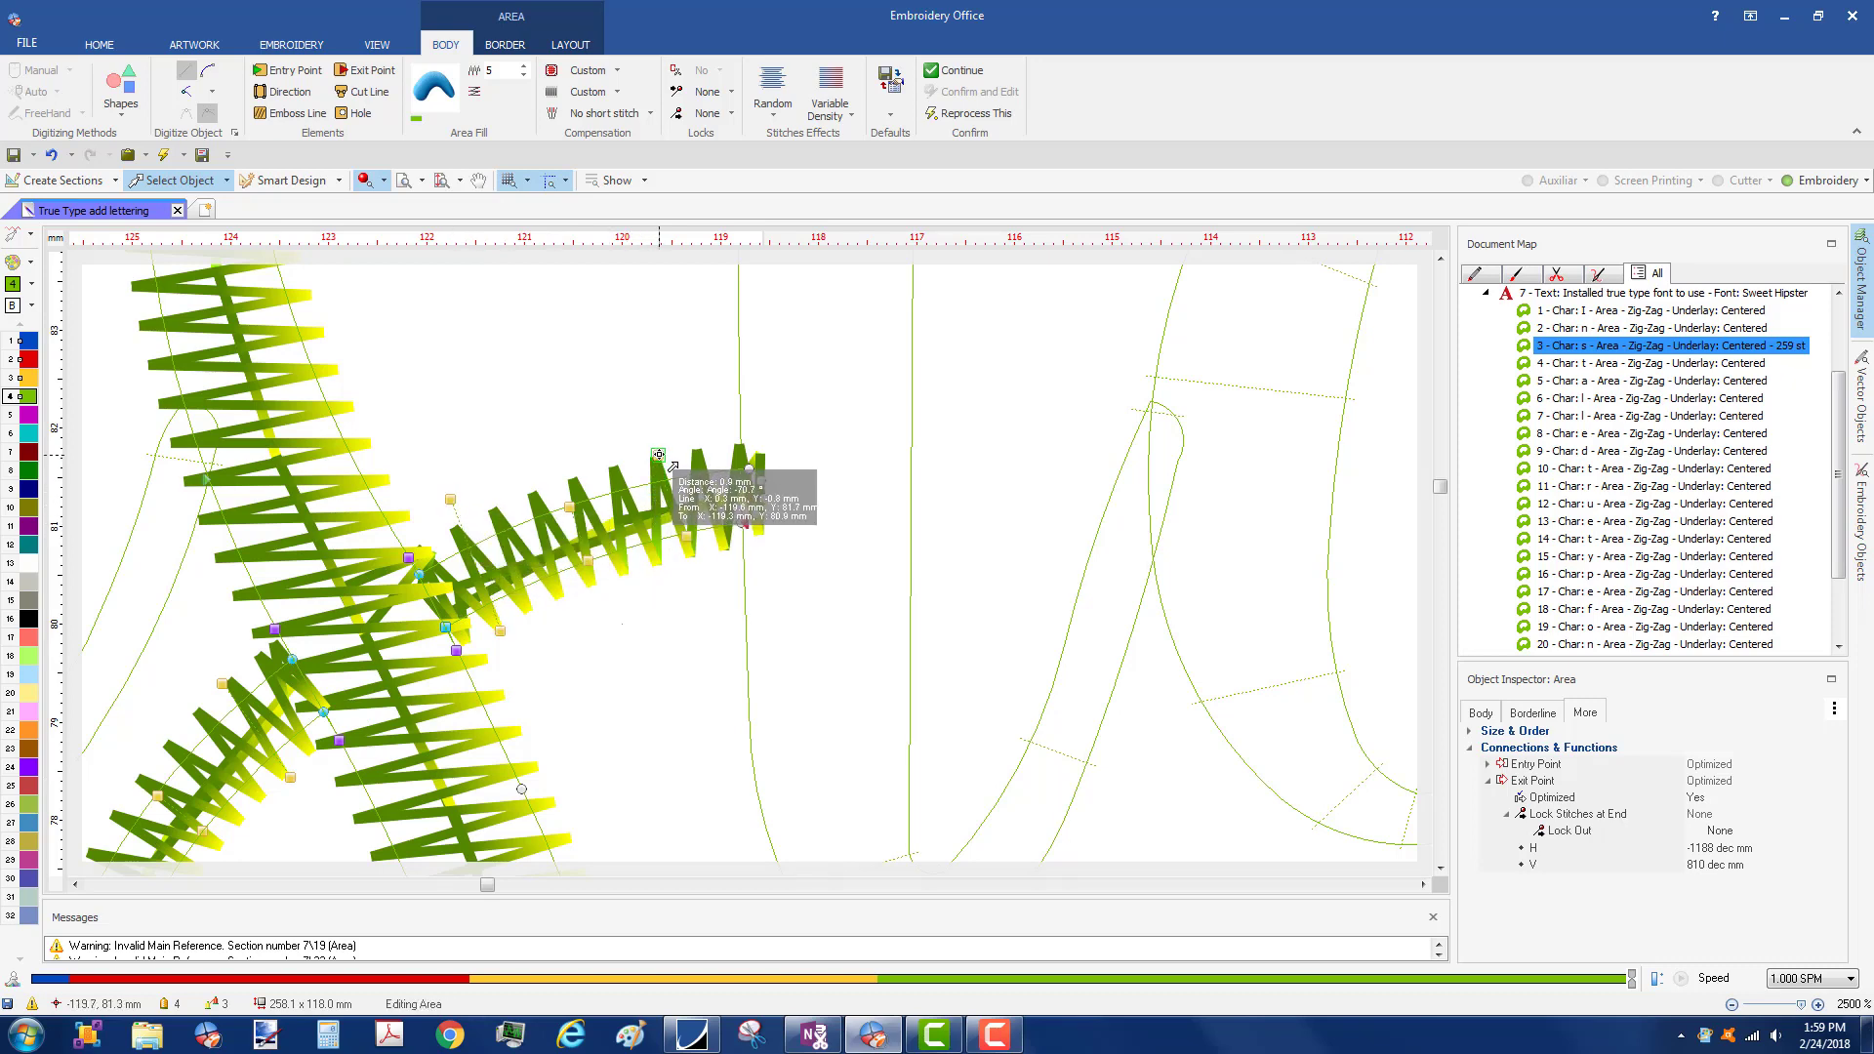
- Add two direction lines across the s's main stroke above the crossing and accept the edited letter
scroll(543, 430, "down", 4)
scroll(476, 382, "up", 2)
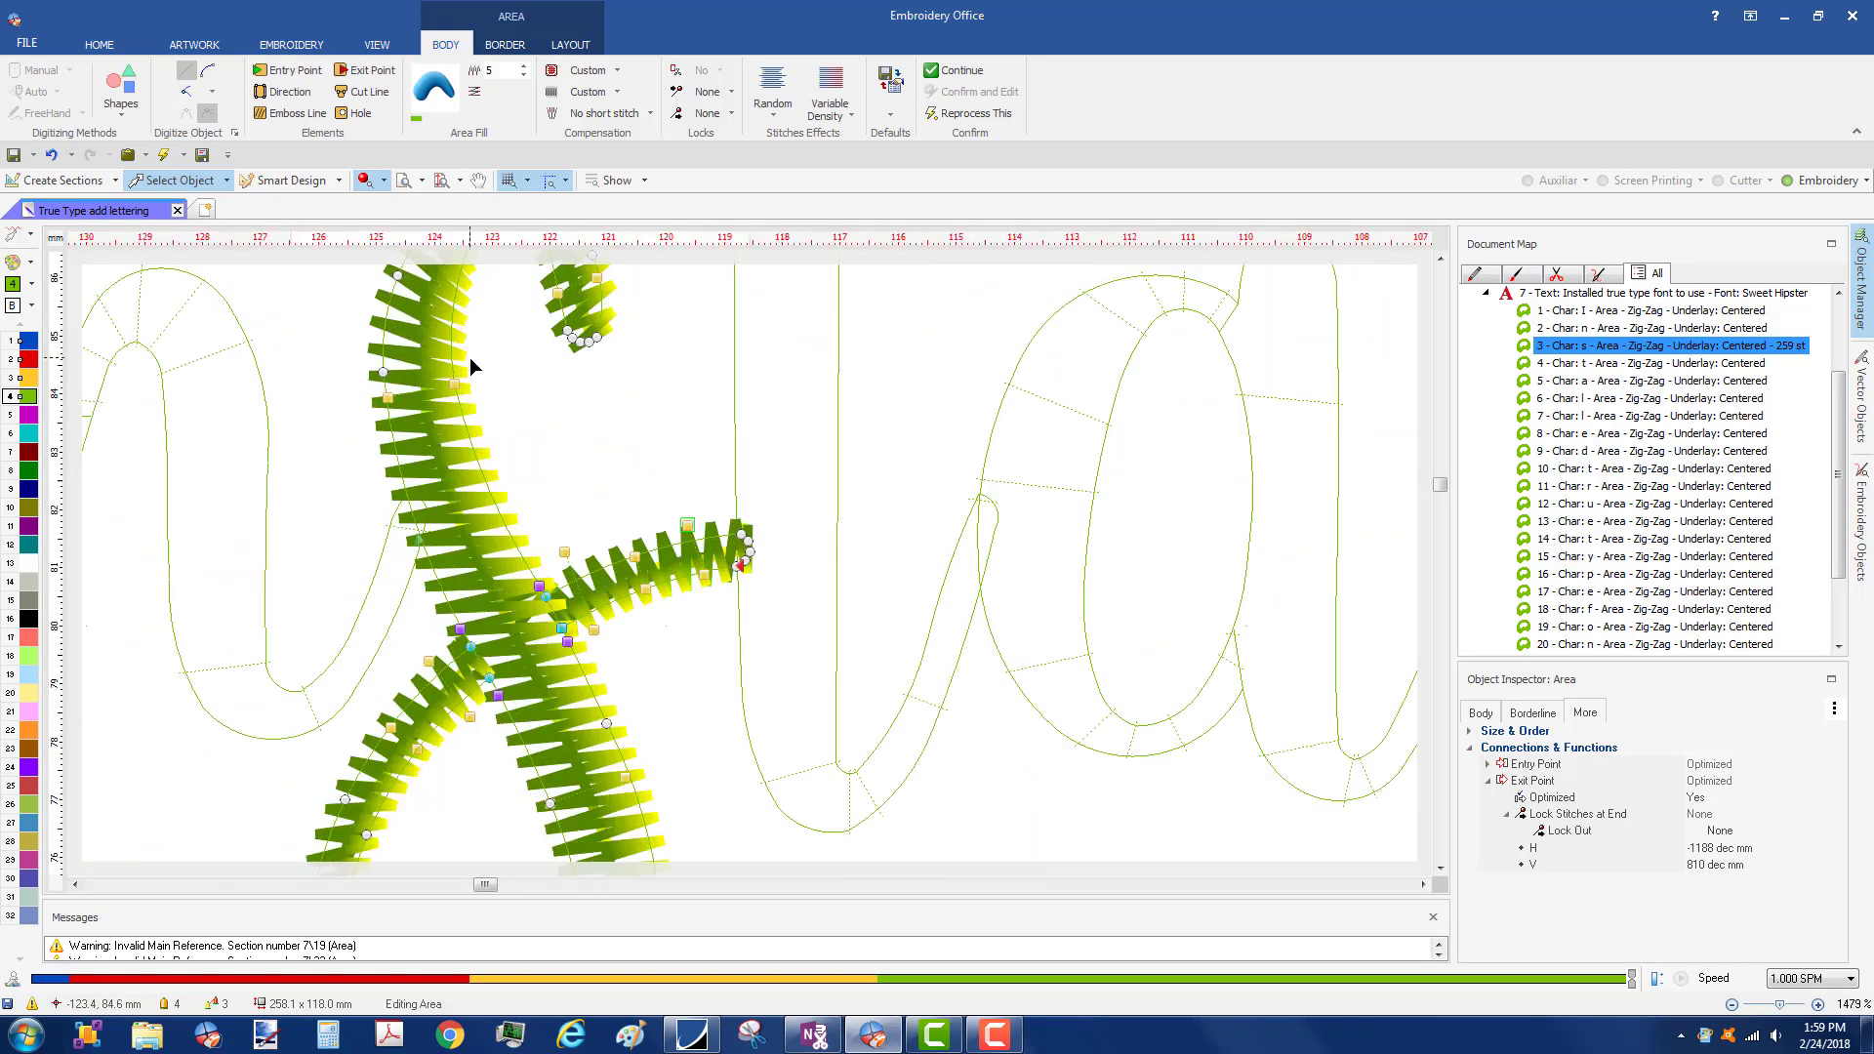
left_click(283, 91)
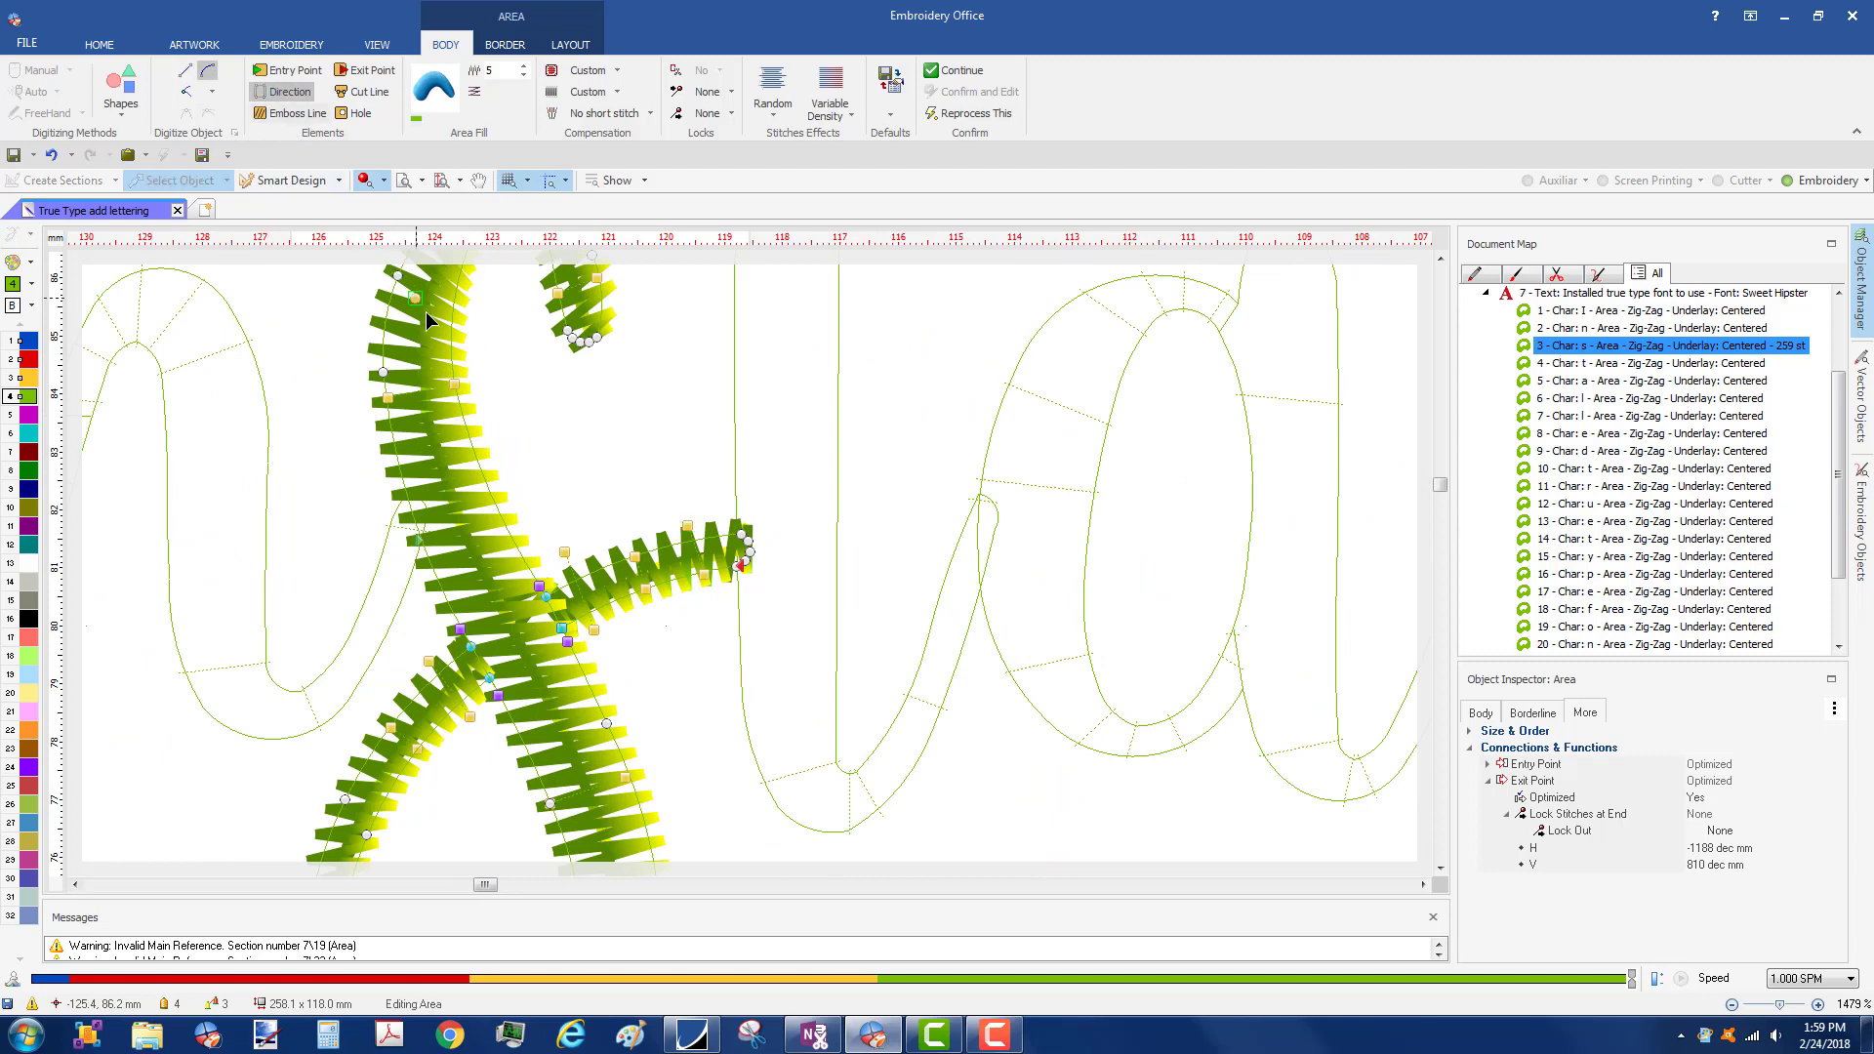
left_click(444, 313)
left_click(414, 306)
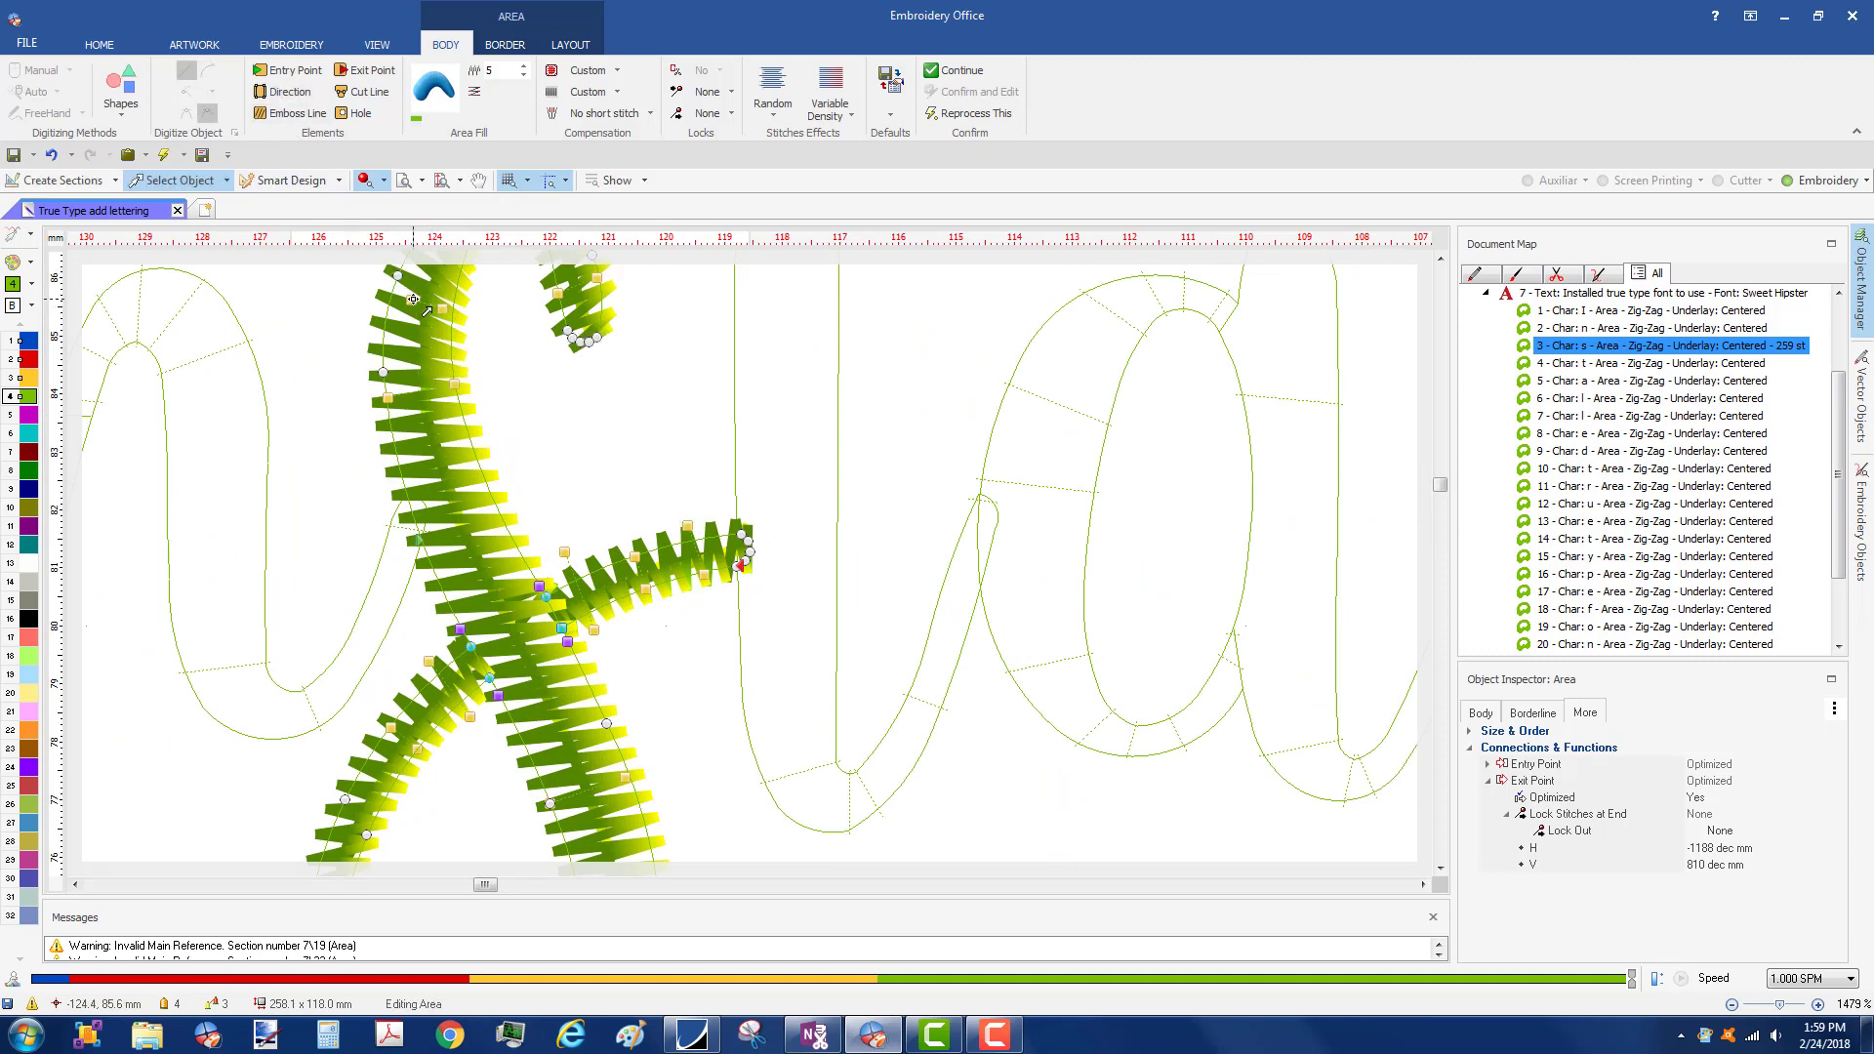
left_click(283, 92)
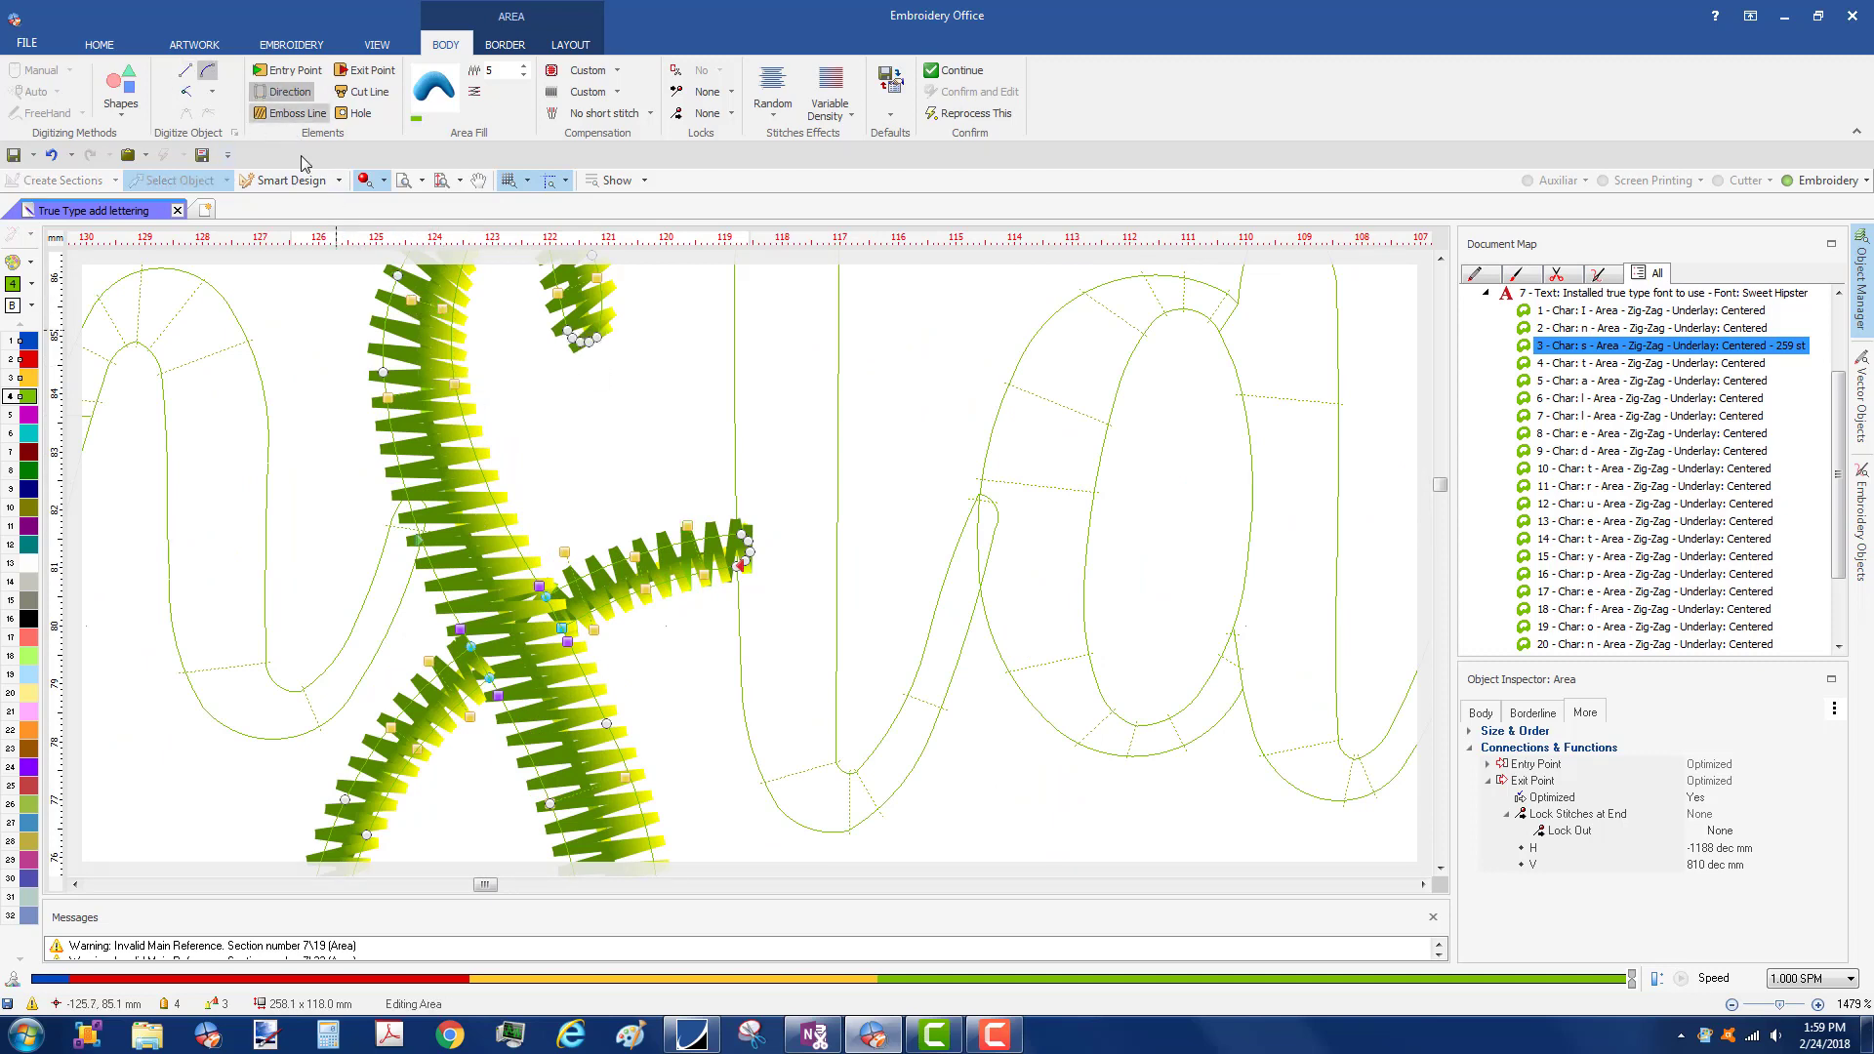
left_click(486, 529)
right_click(448, 540)
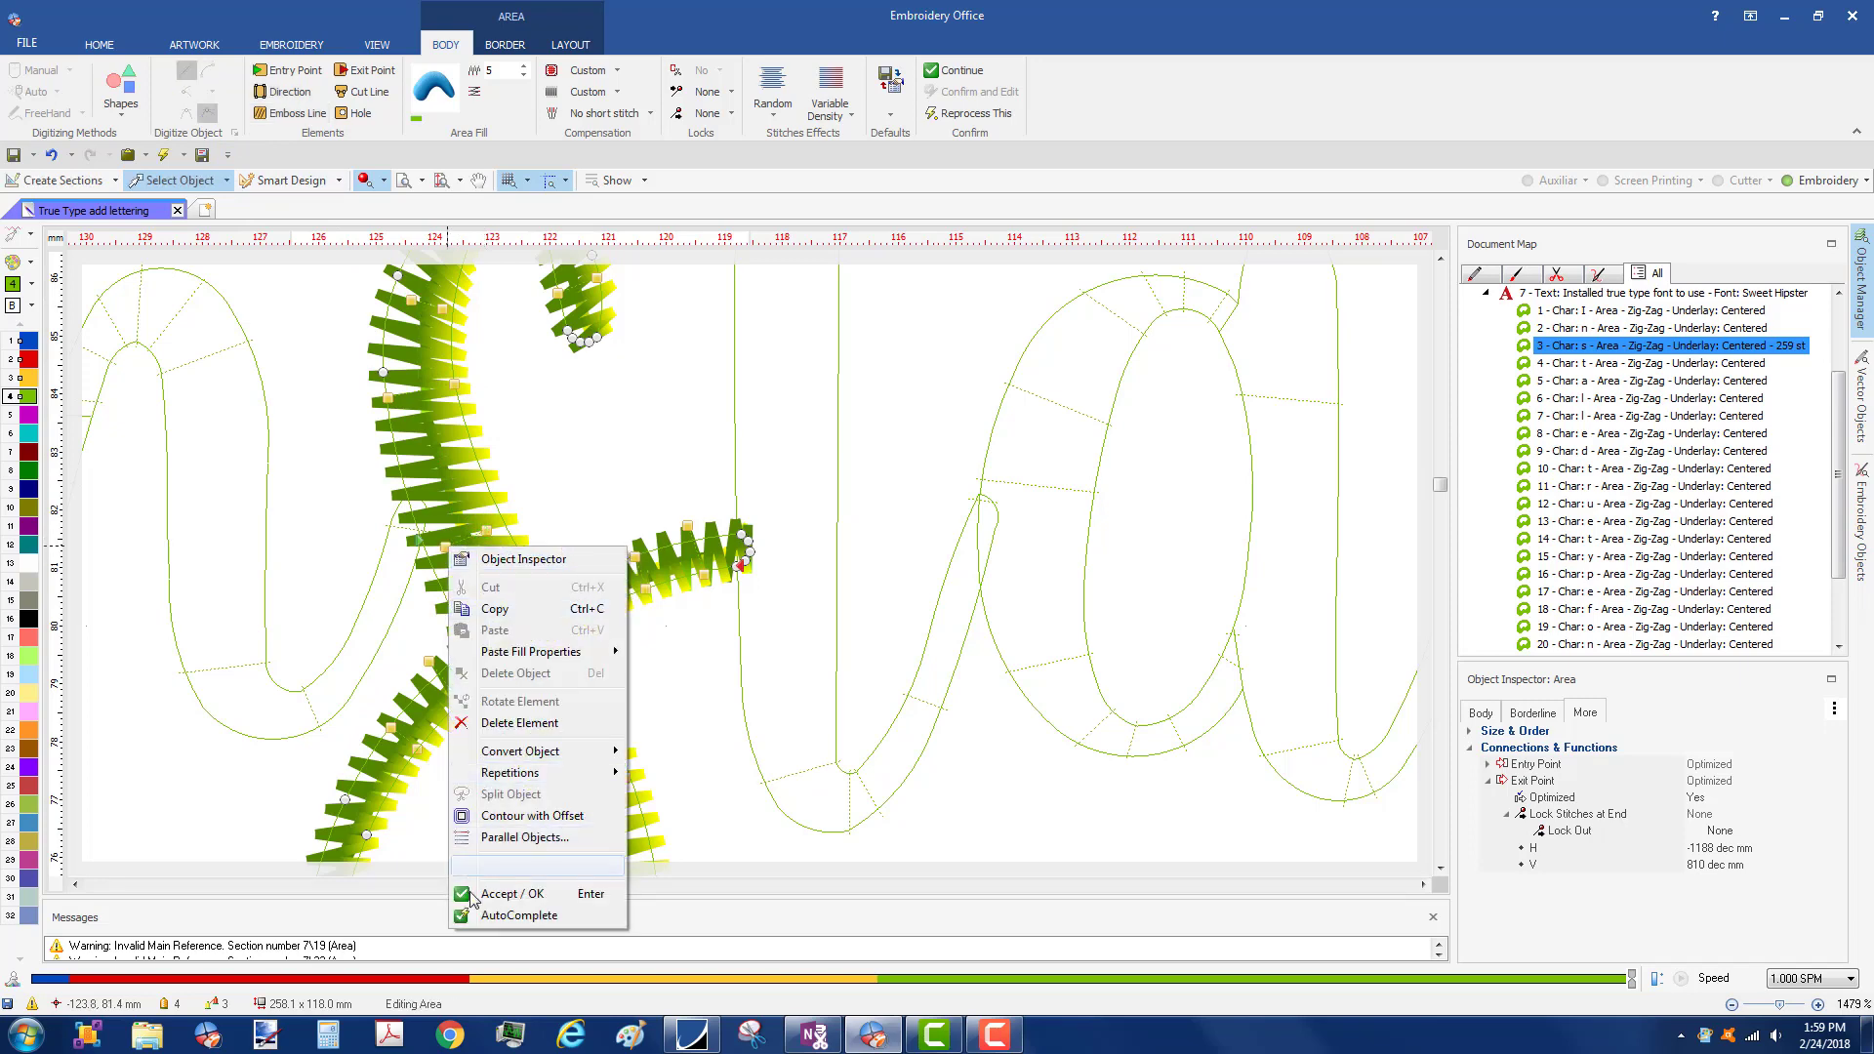
left_click(478, 893)
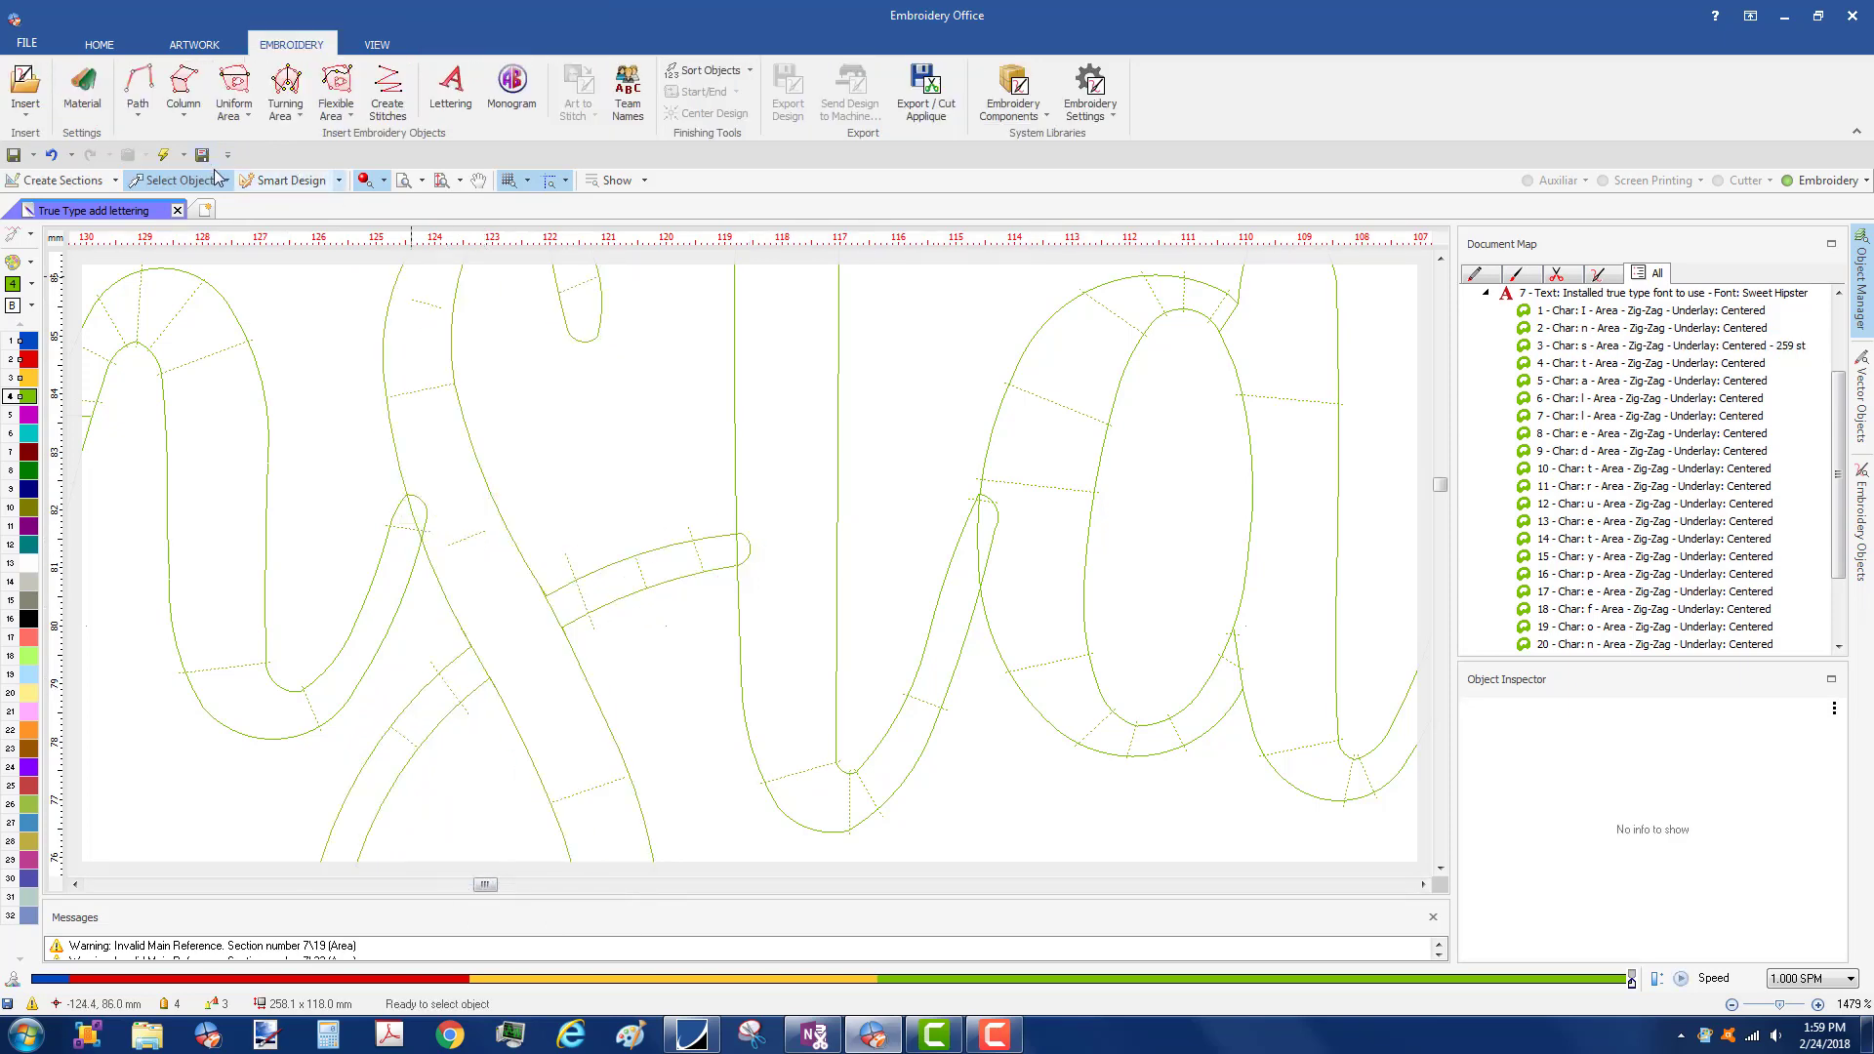
- Reprocess the design, then reopen the s and reprocess only that letter's stitches
left_click(163, 154)
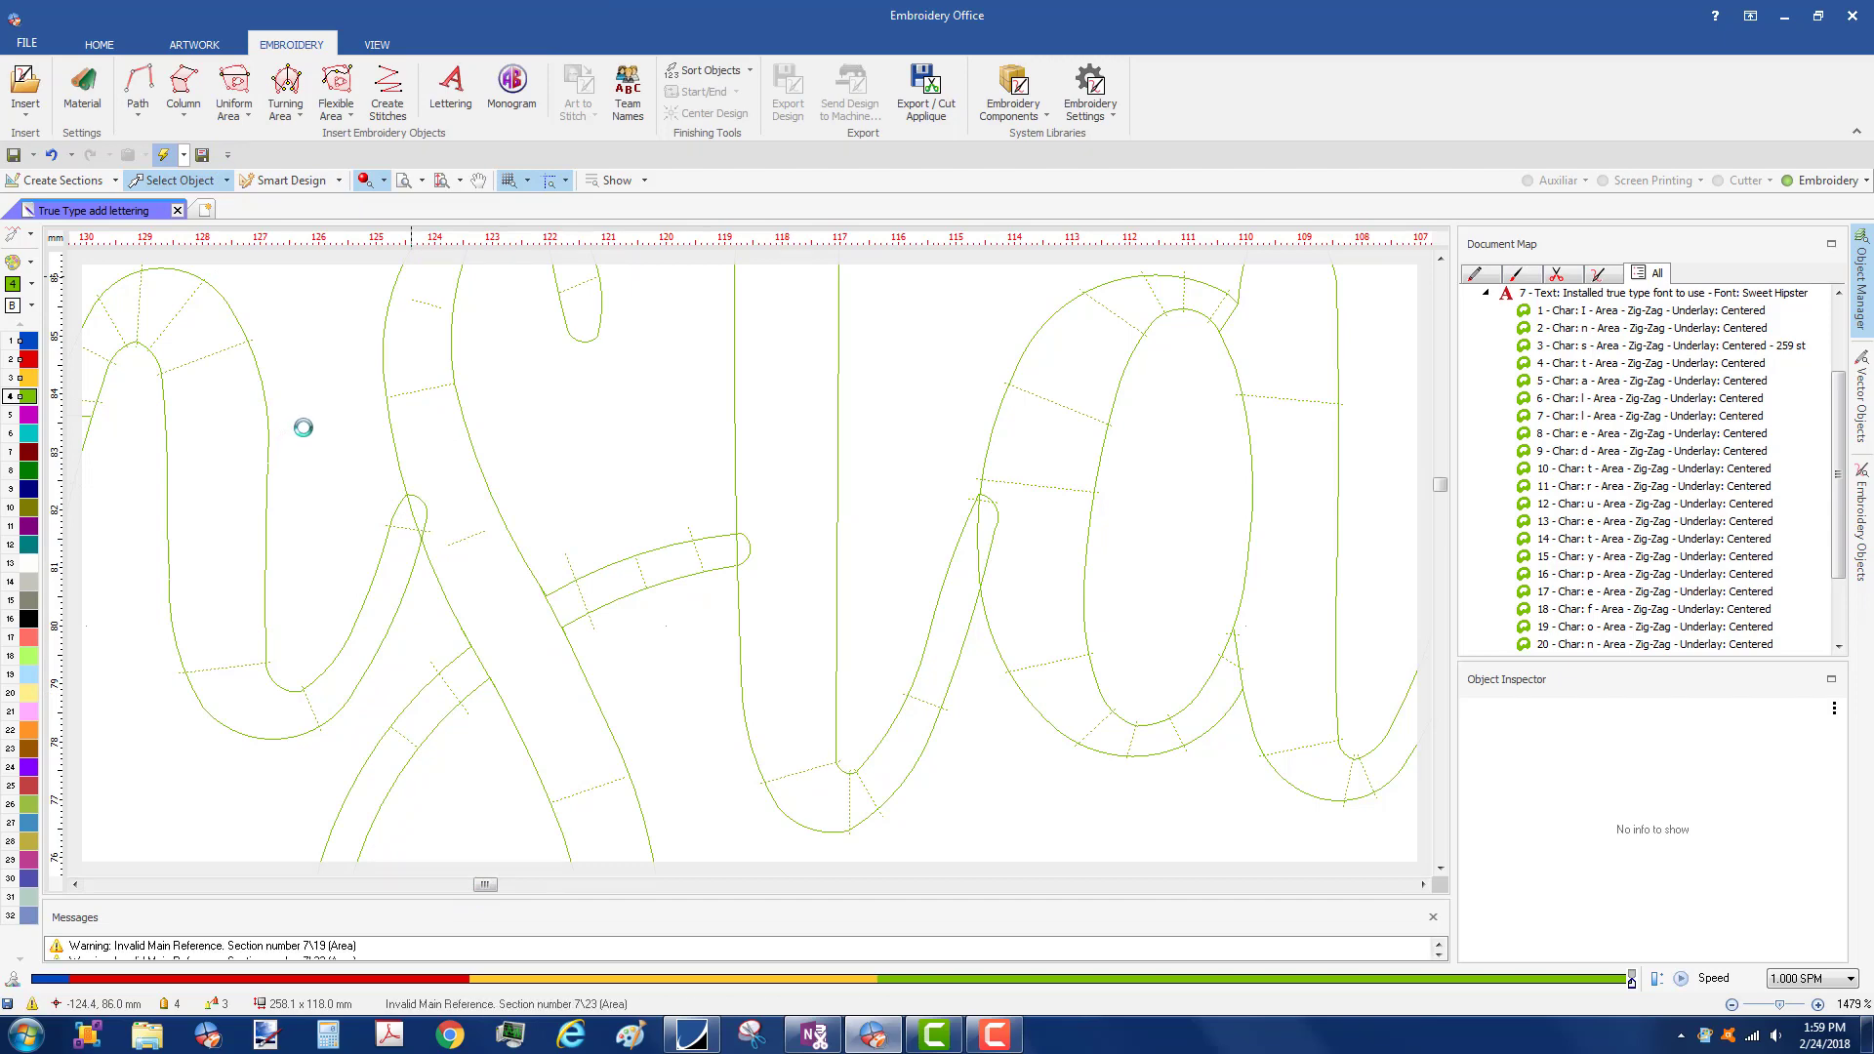
left_click(513, 493)
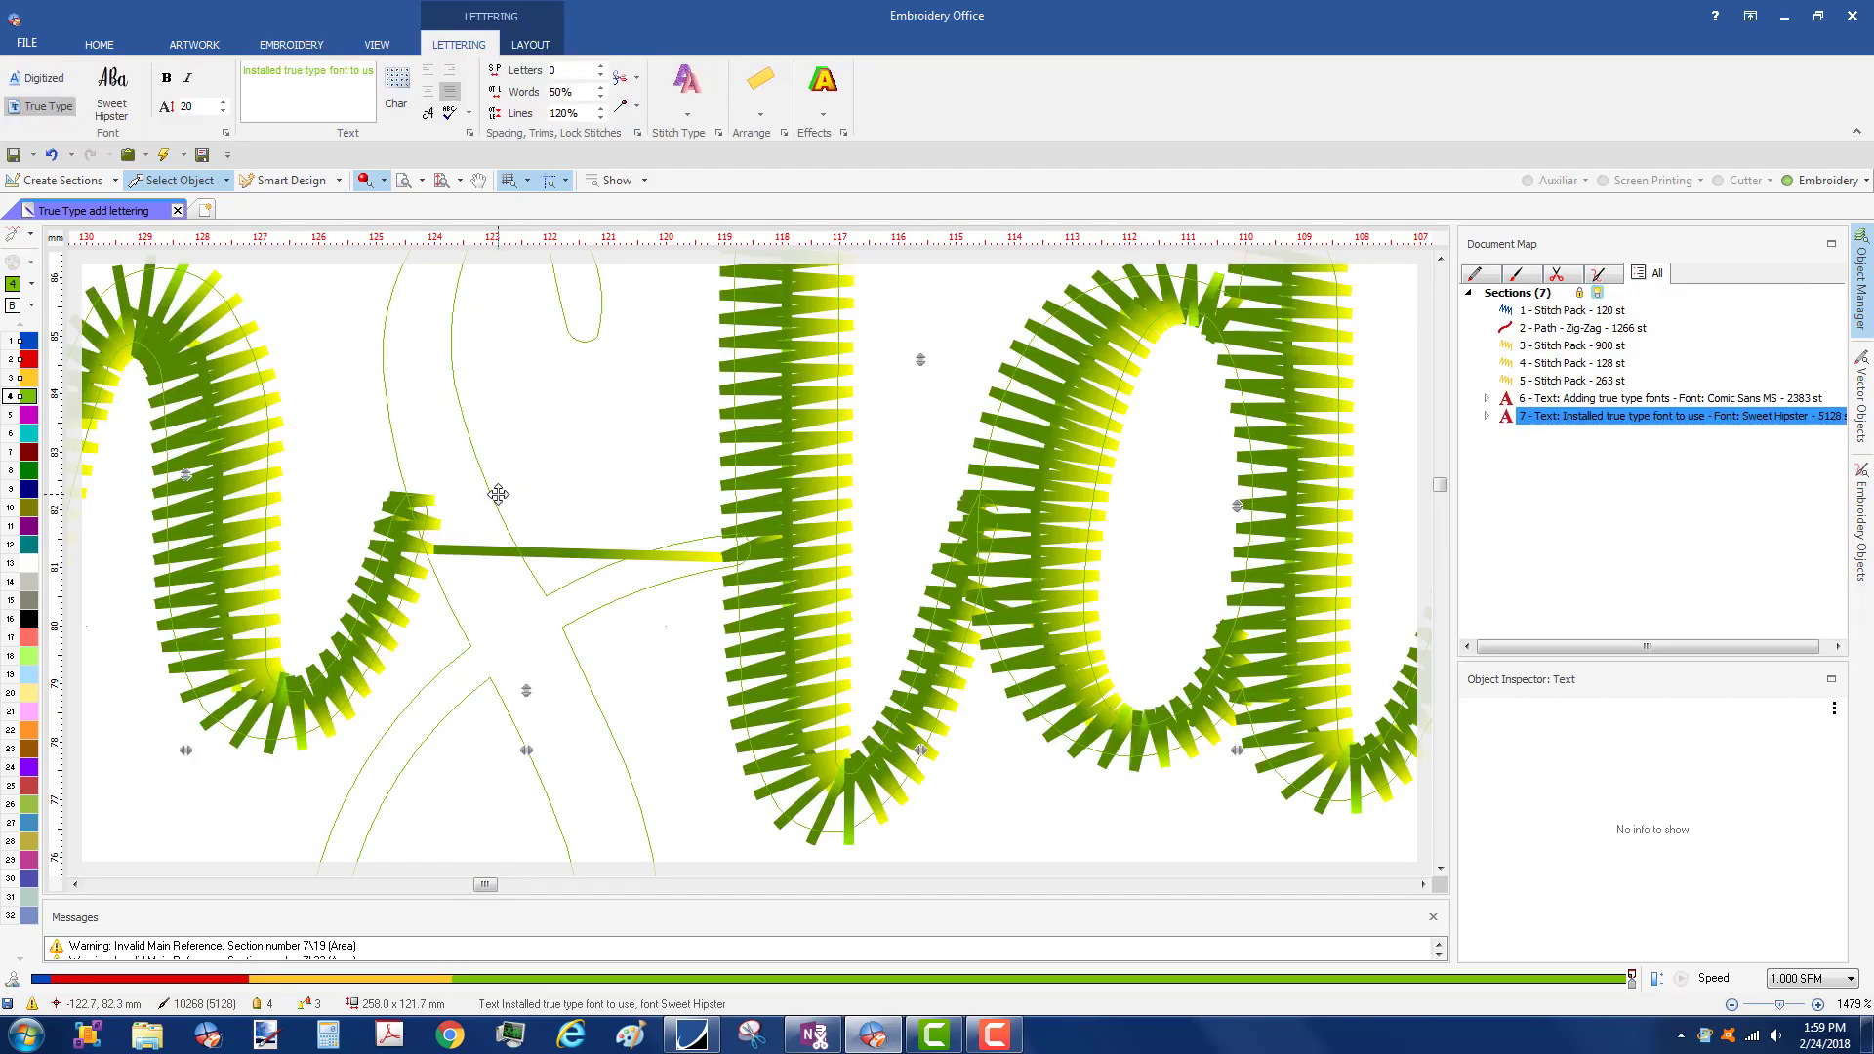
double_click(492, 494)
right_click(492, 498)
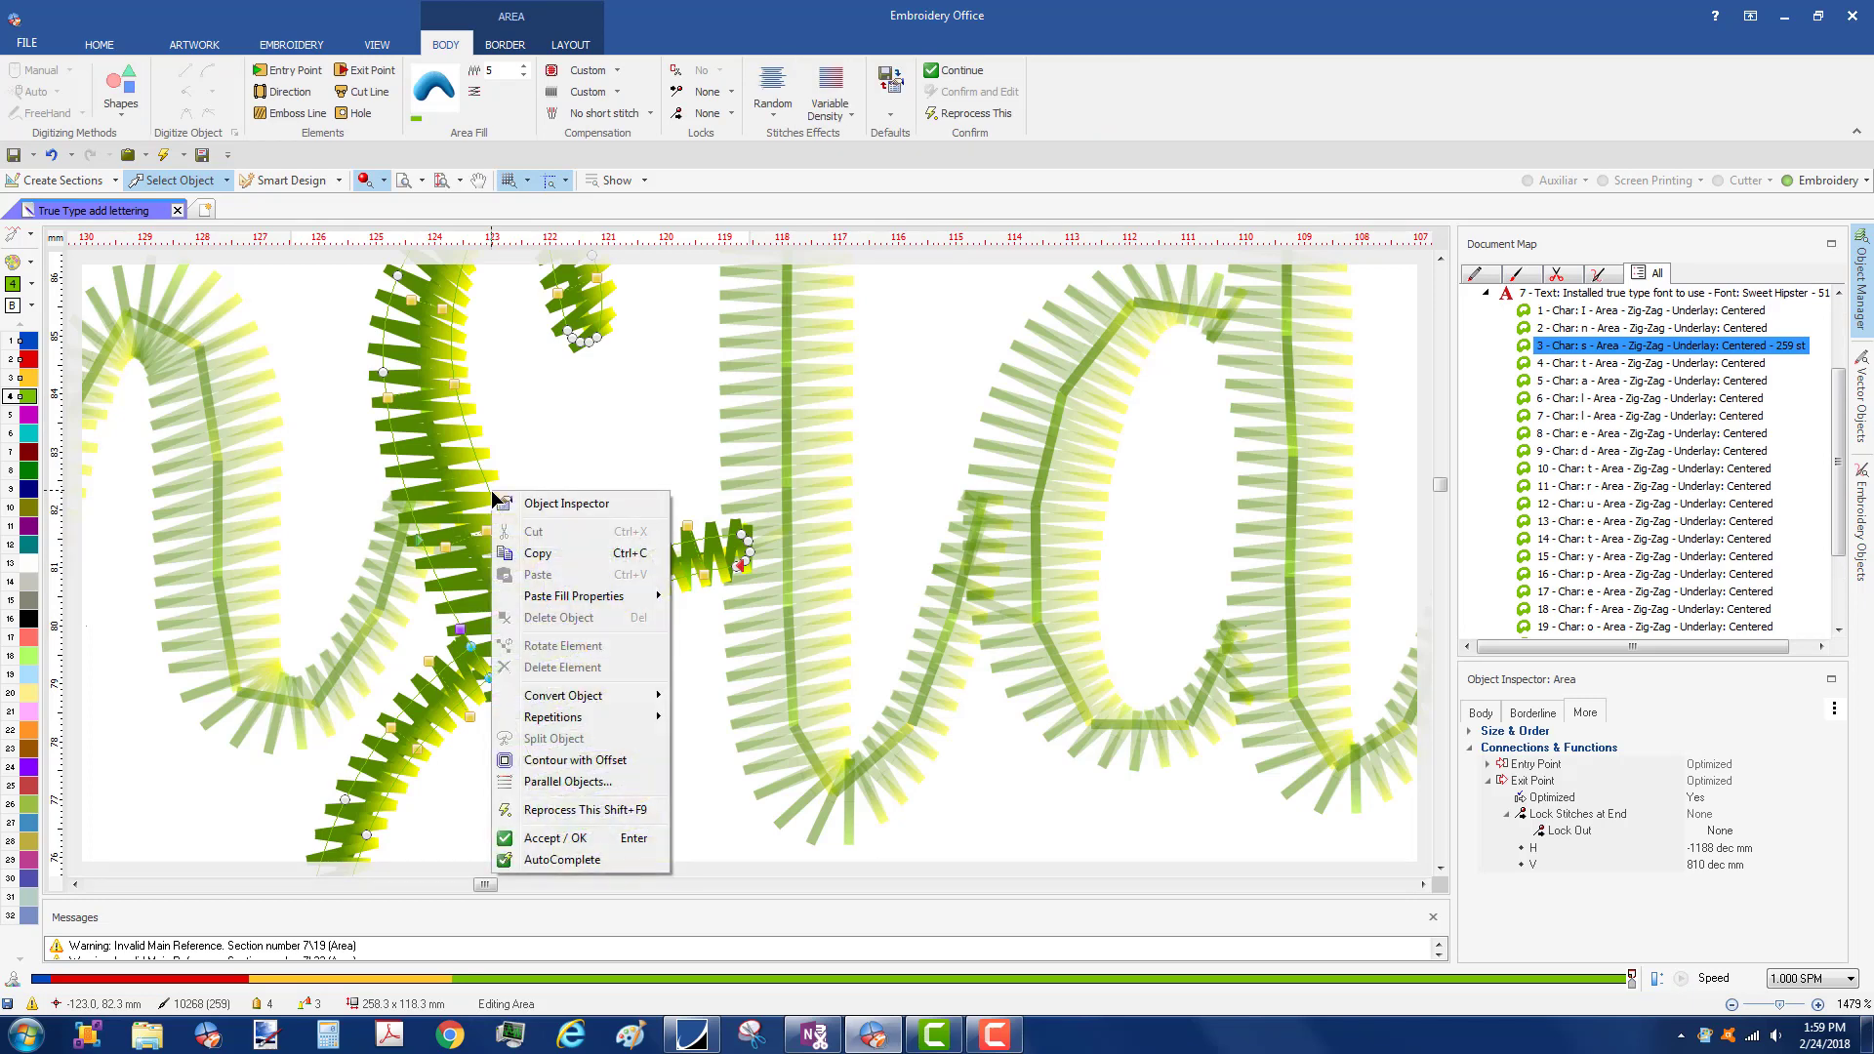
left_click(564, 810)
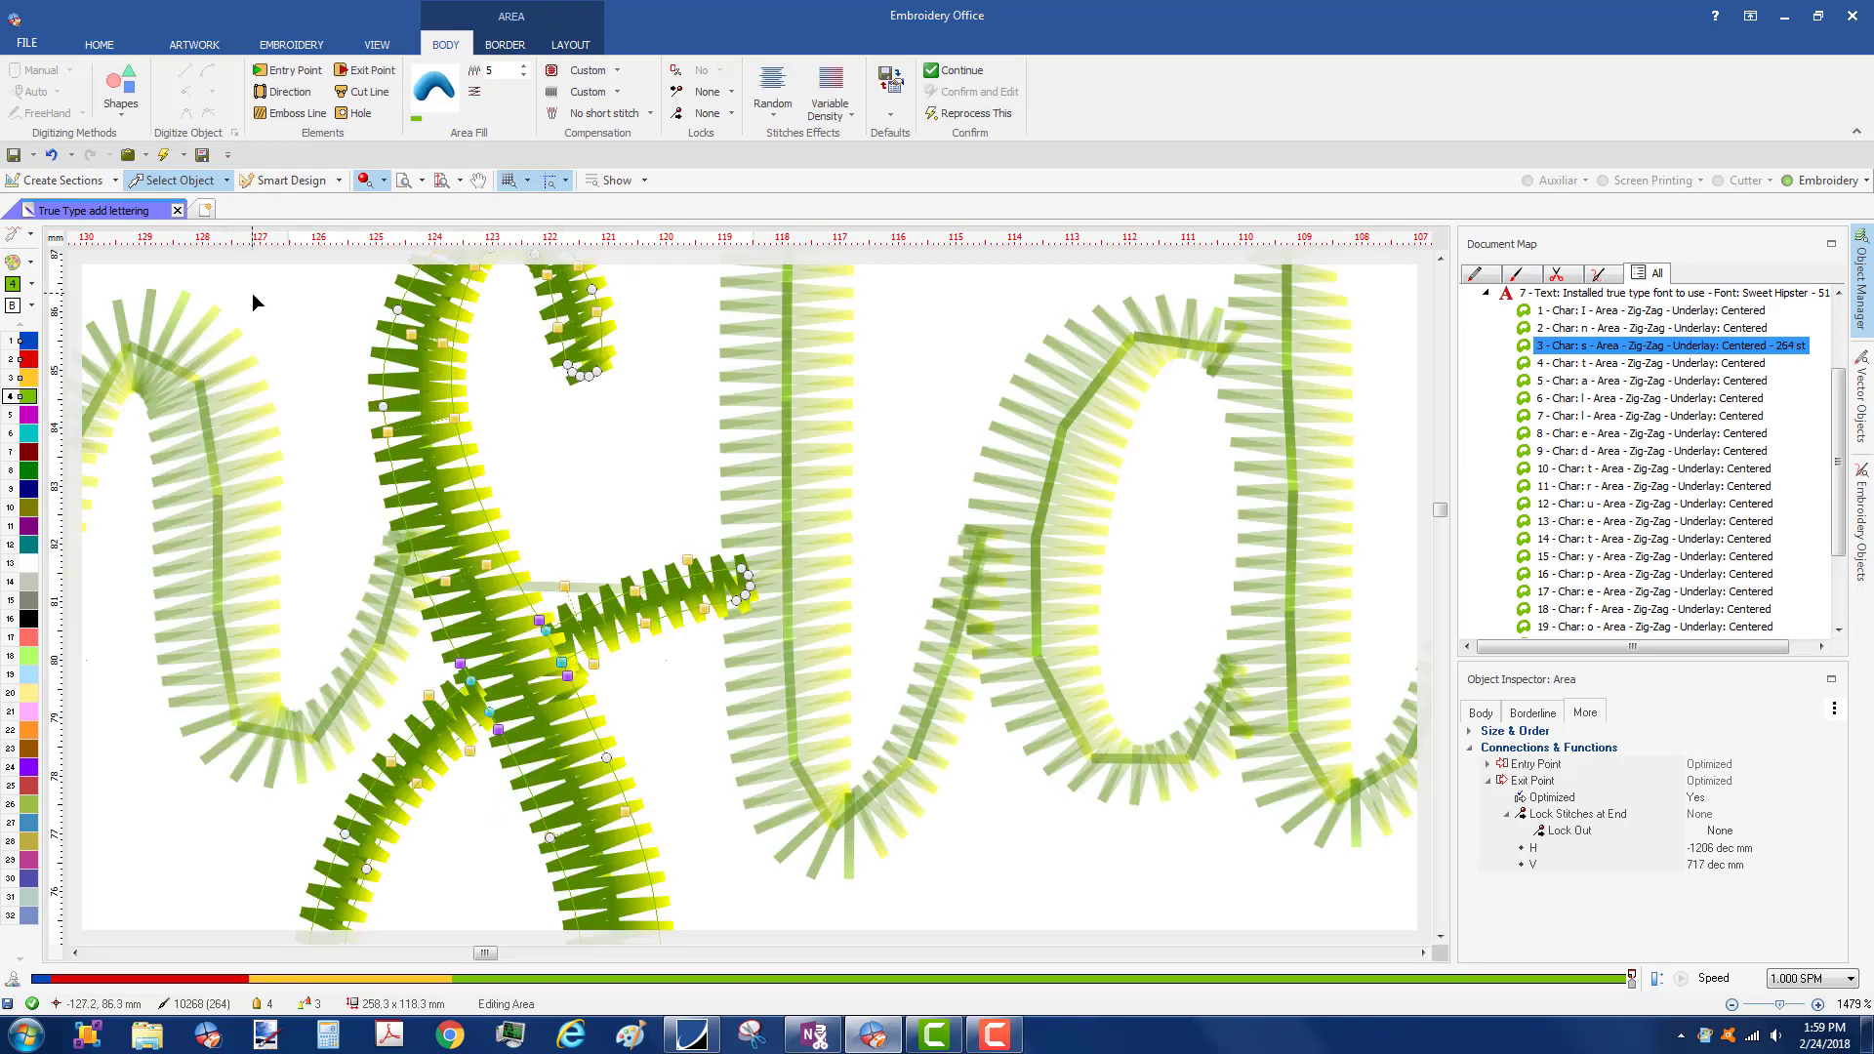
key("Escape")
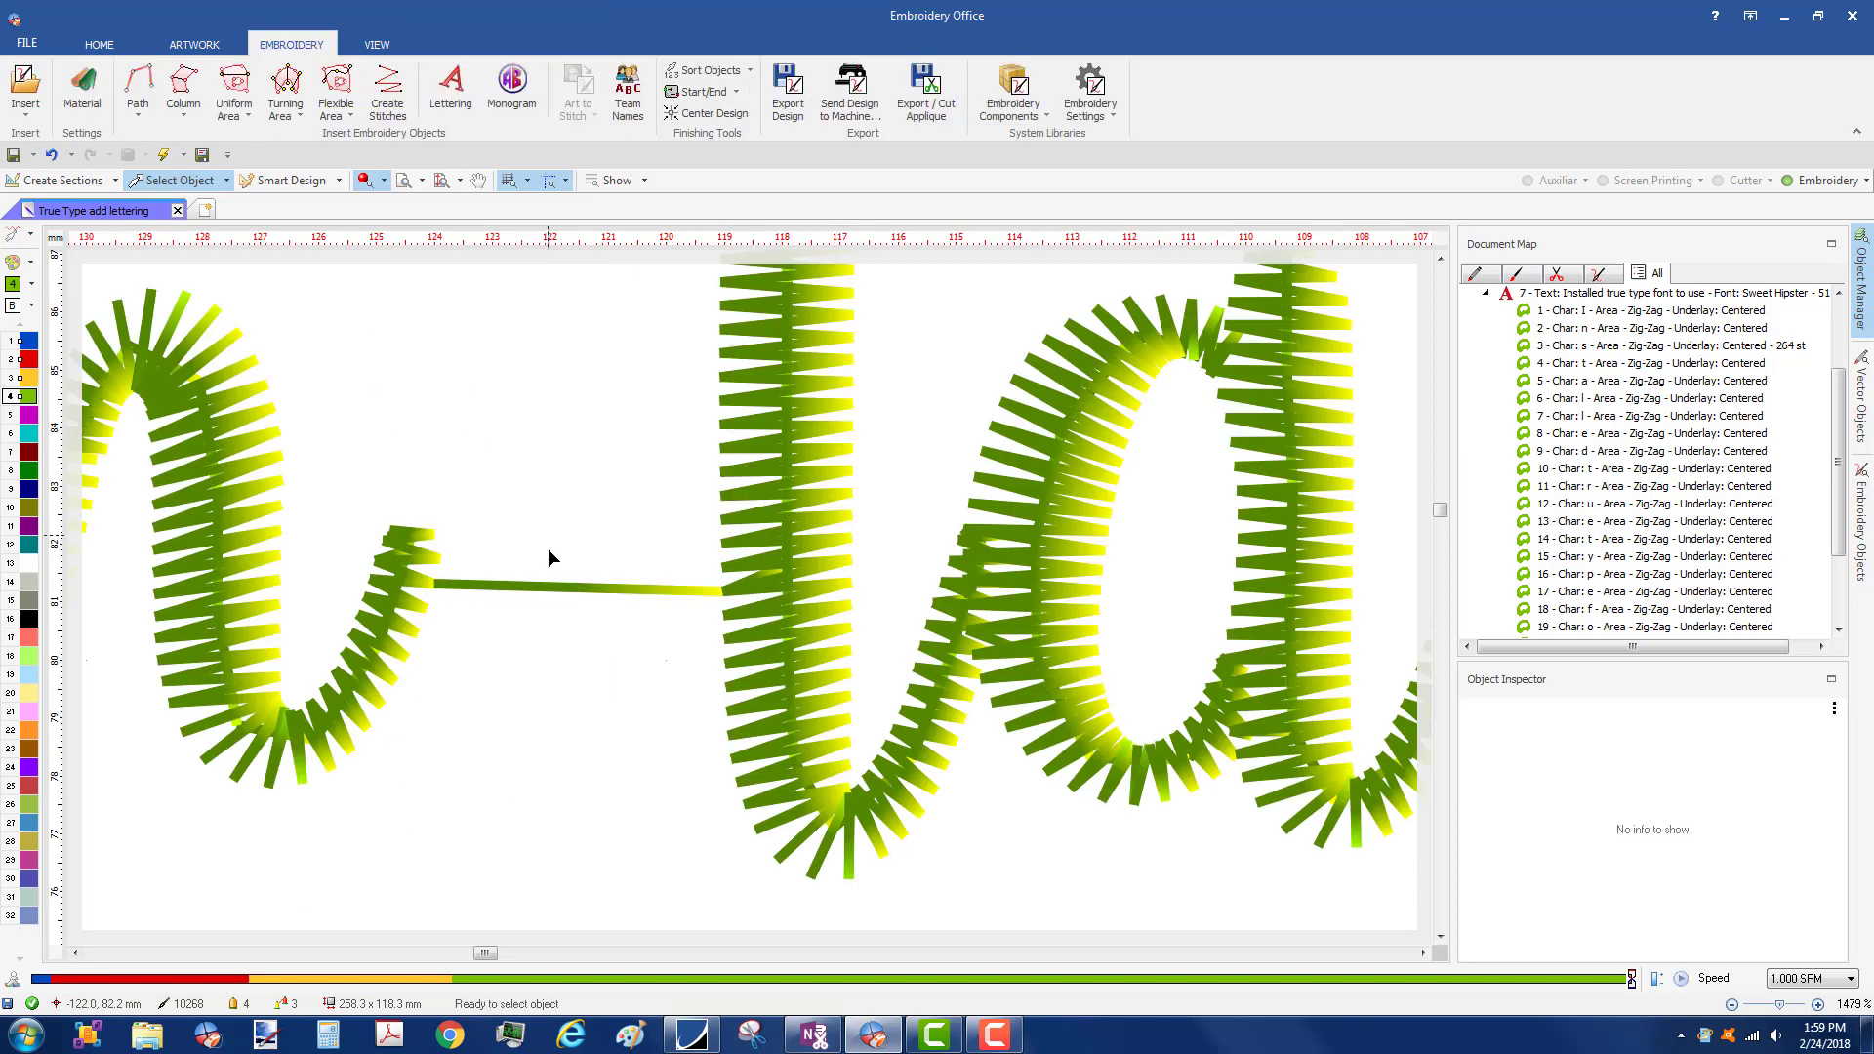
- Reopen the s, run Reprocess All on the design, and save the file with the letter deselected
left_click(522, 587)
double_click(421, 352)
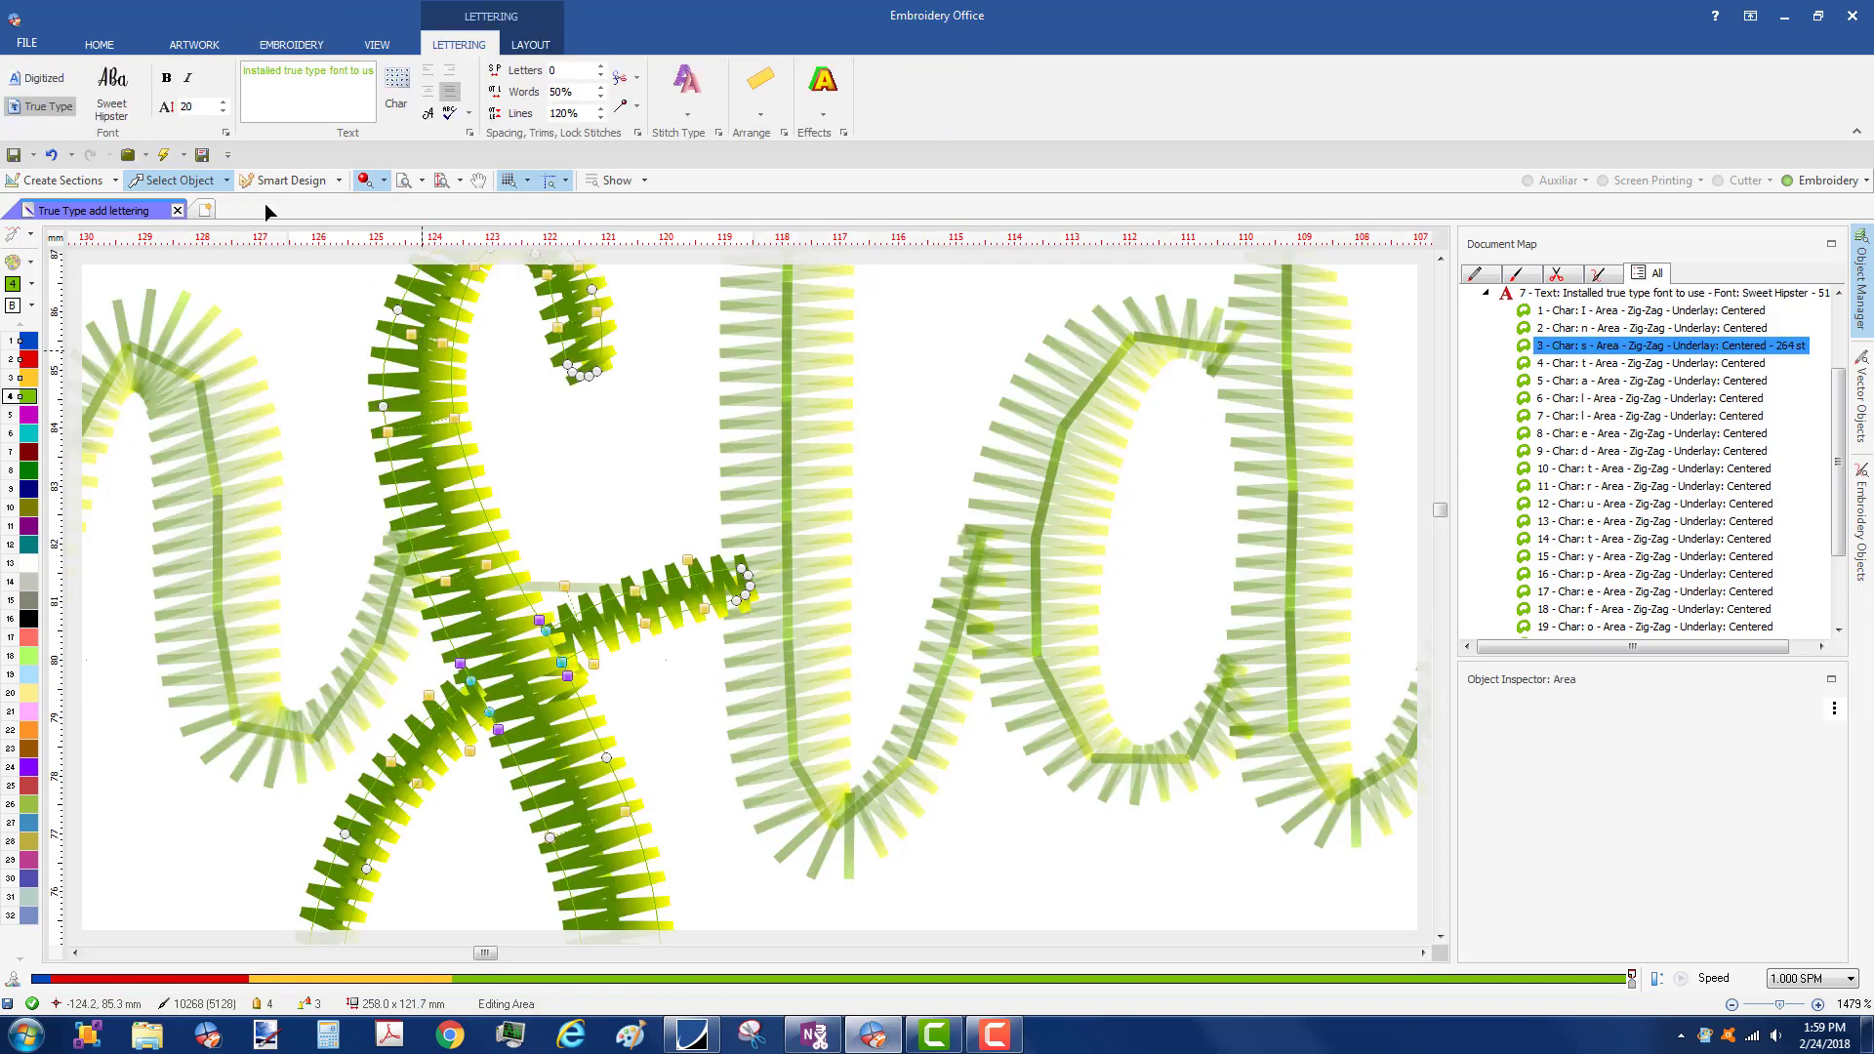
left_click(191, 148)
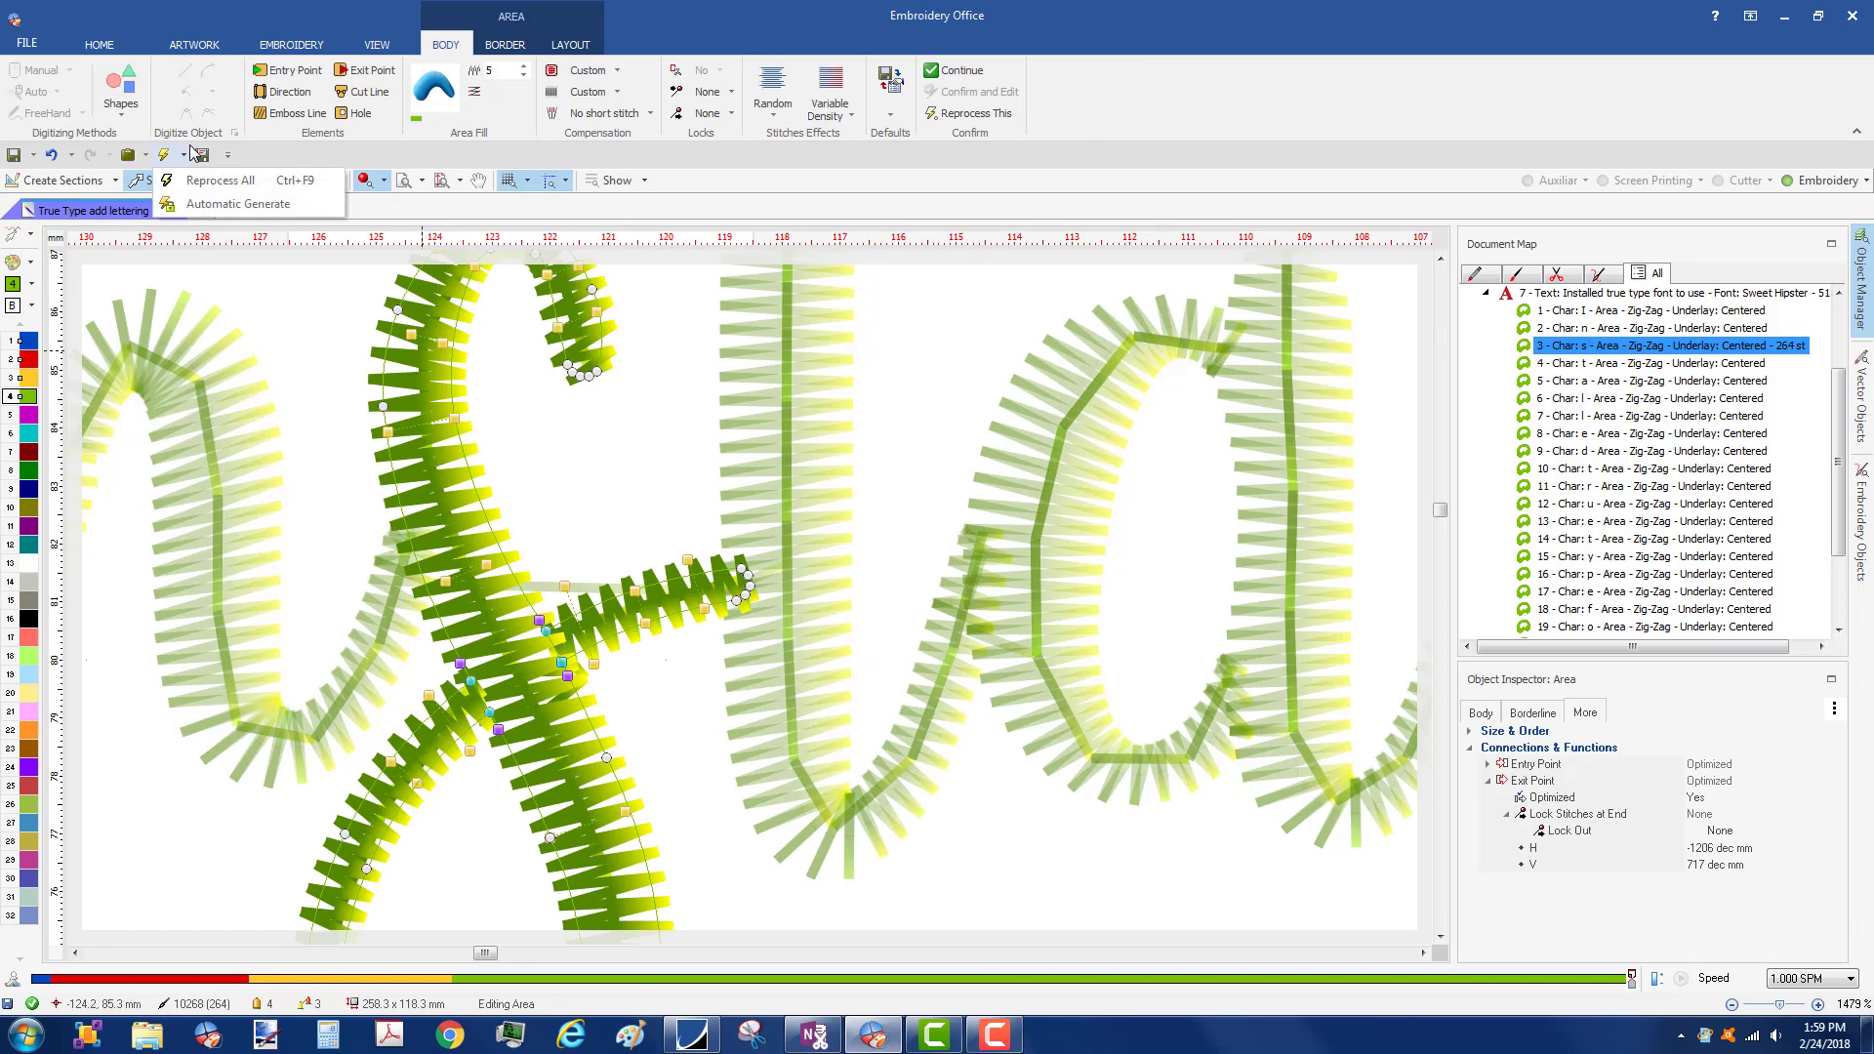
left_click(217, 186)
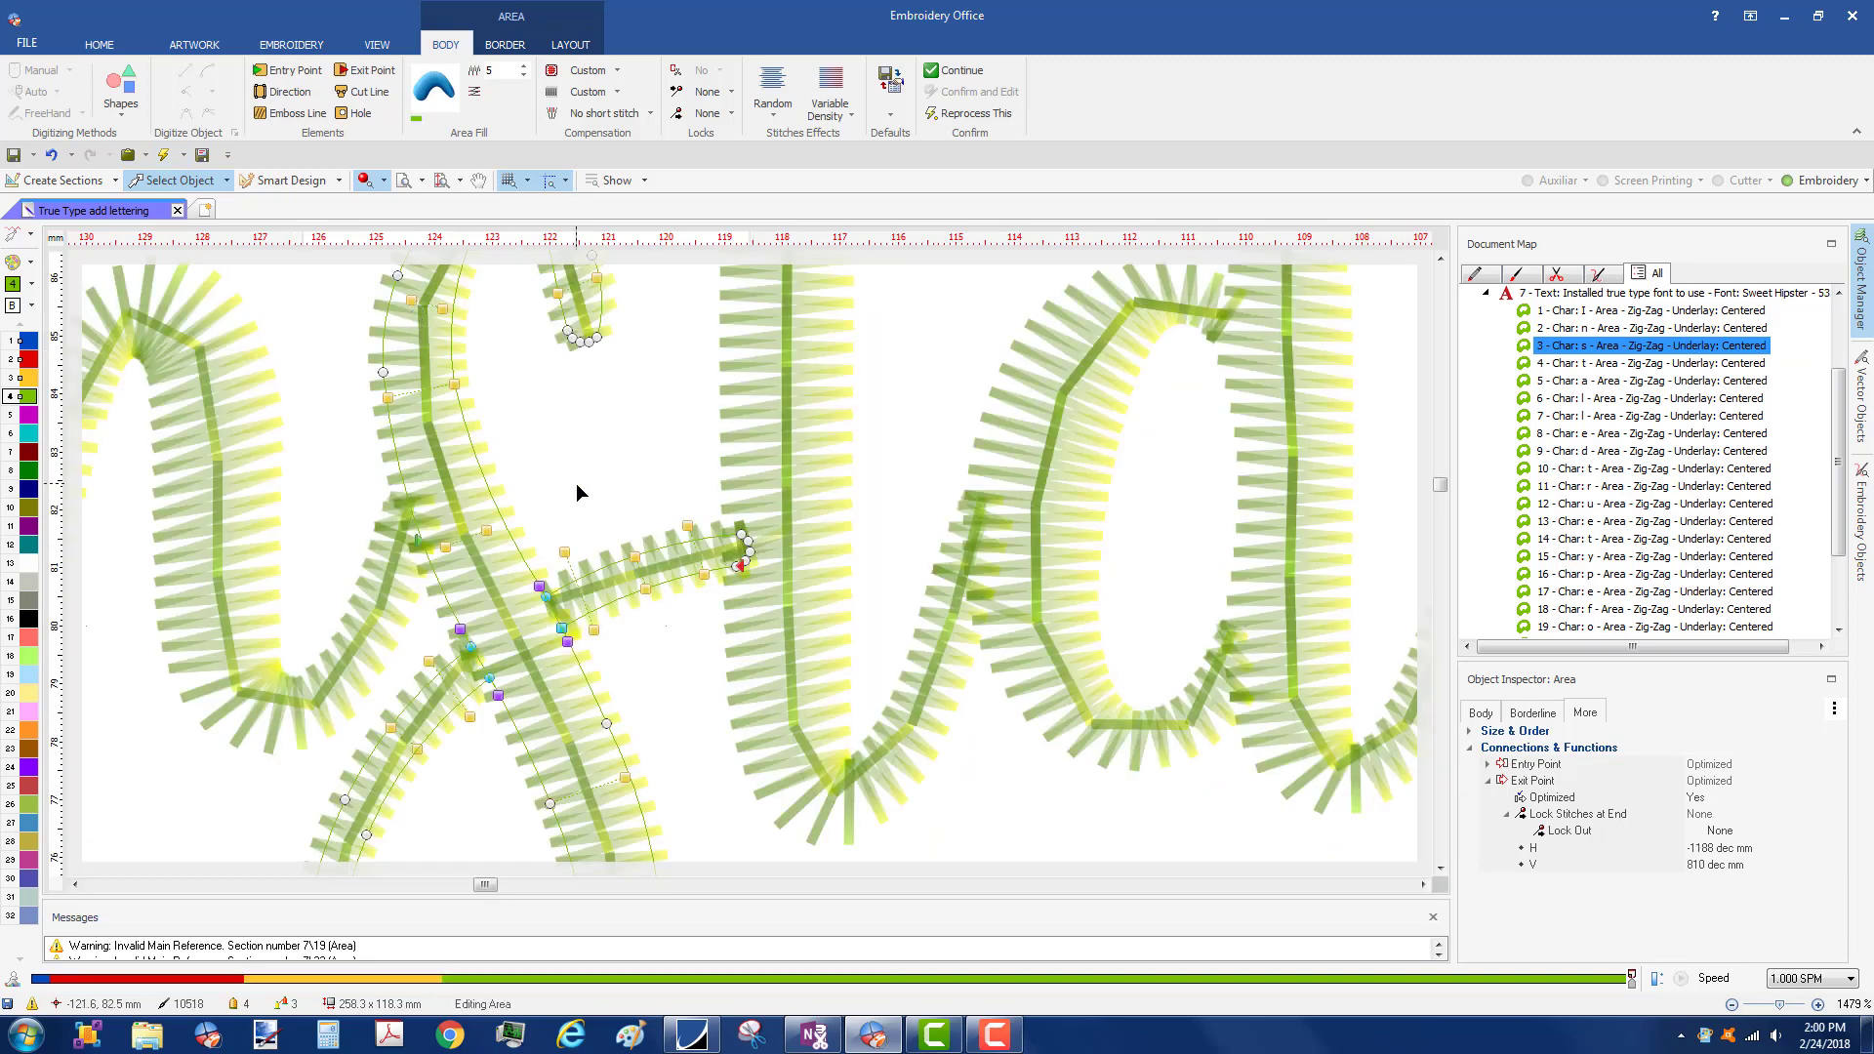
scroll(574, 482, "down", 8)
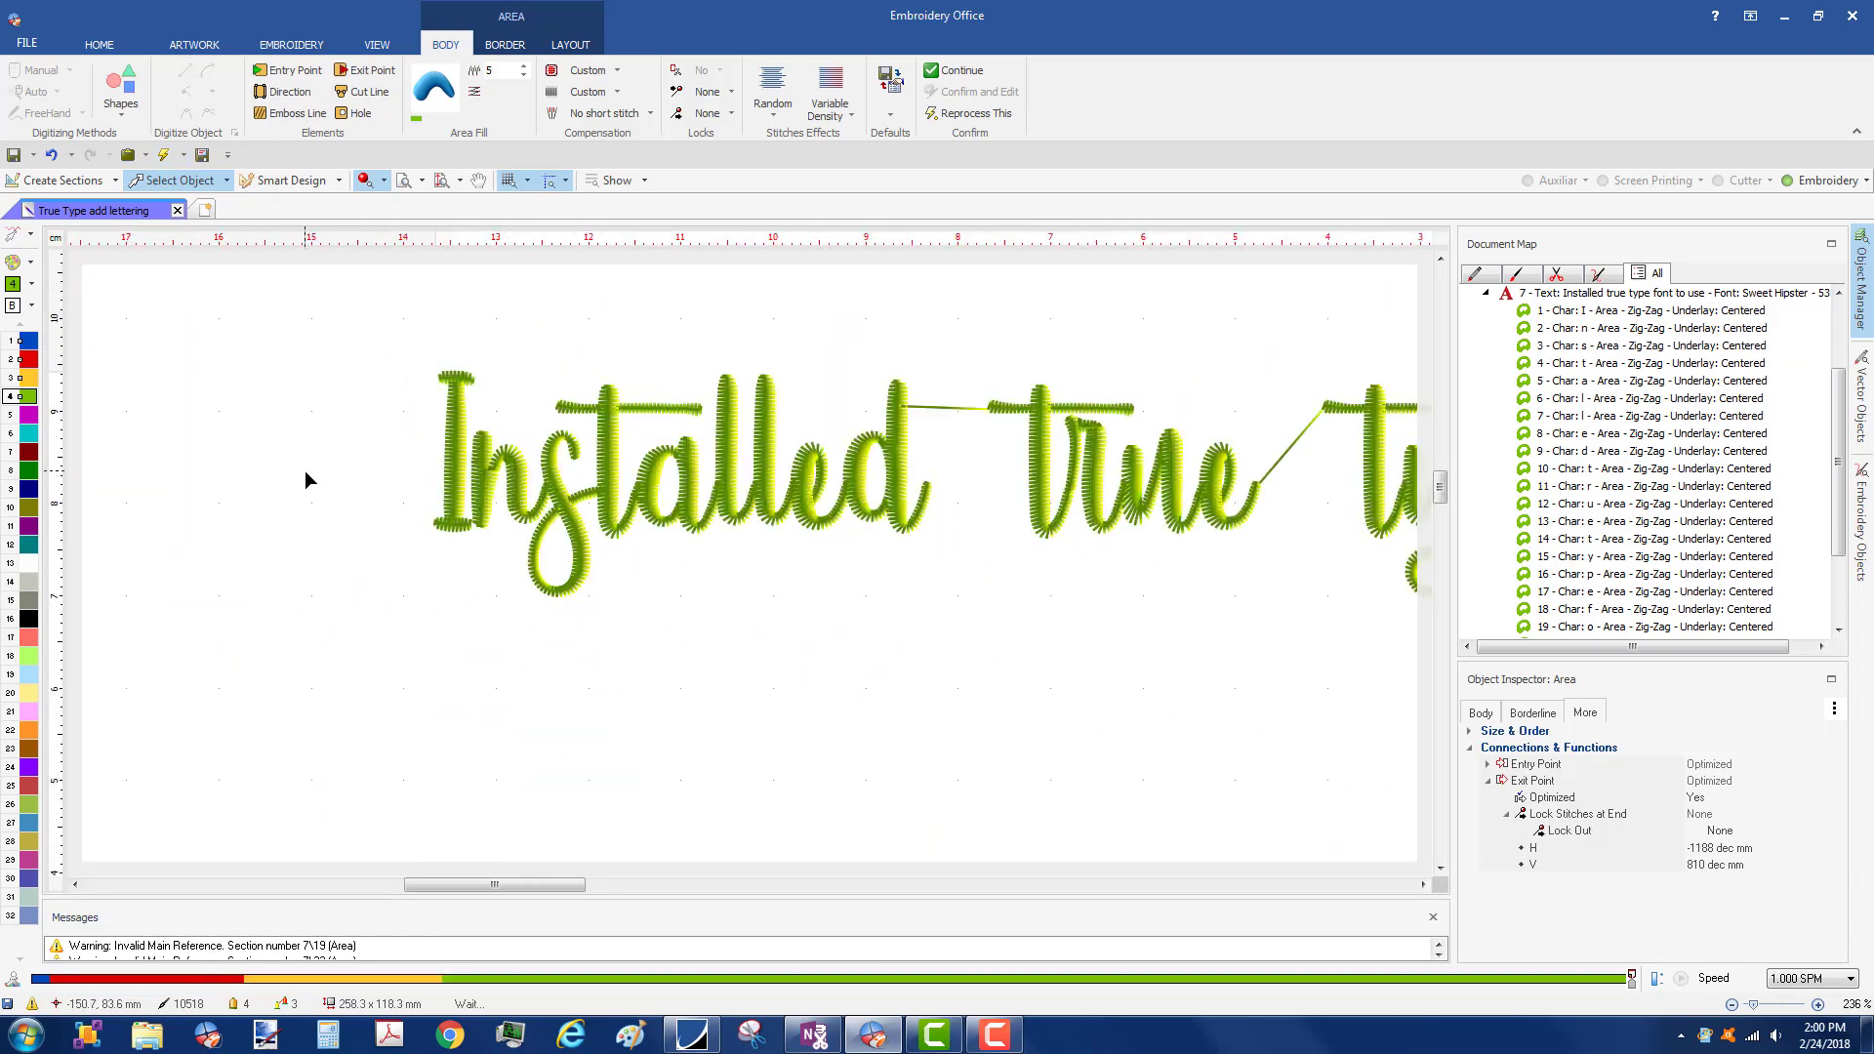
left_click(305, 471)
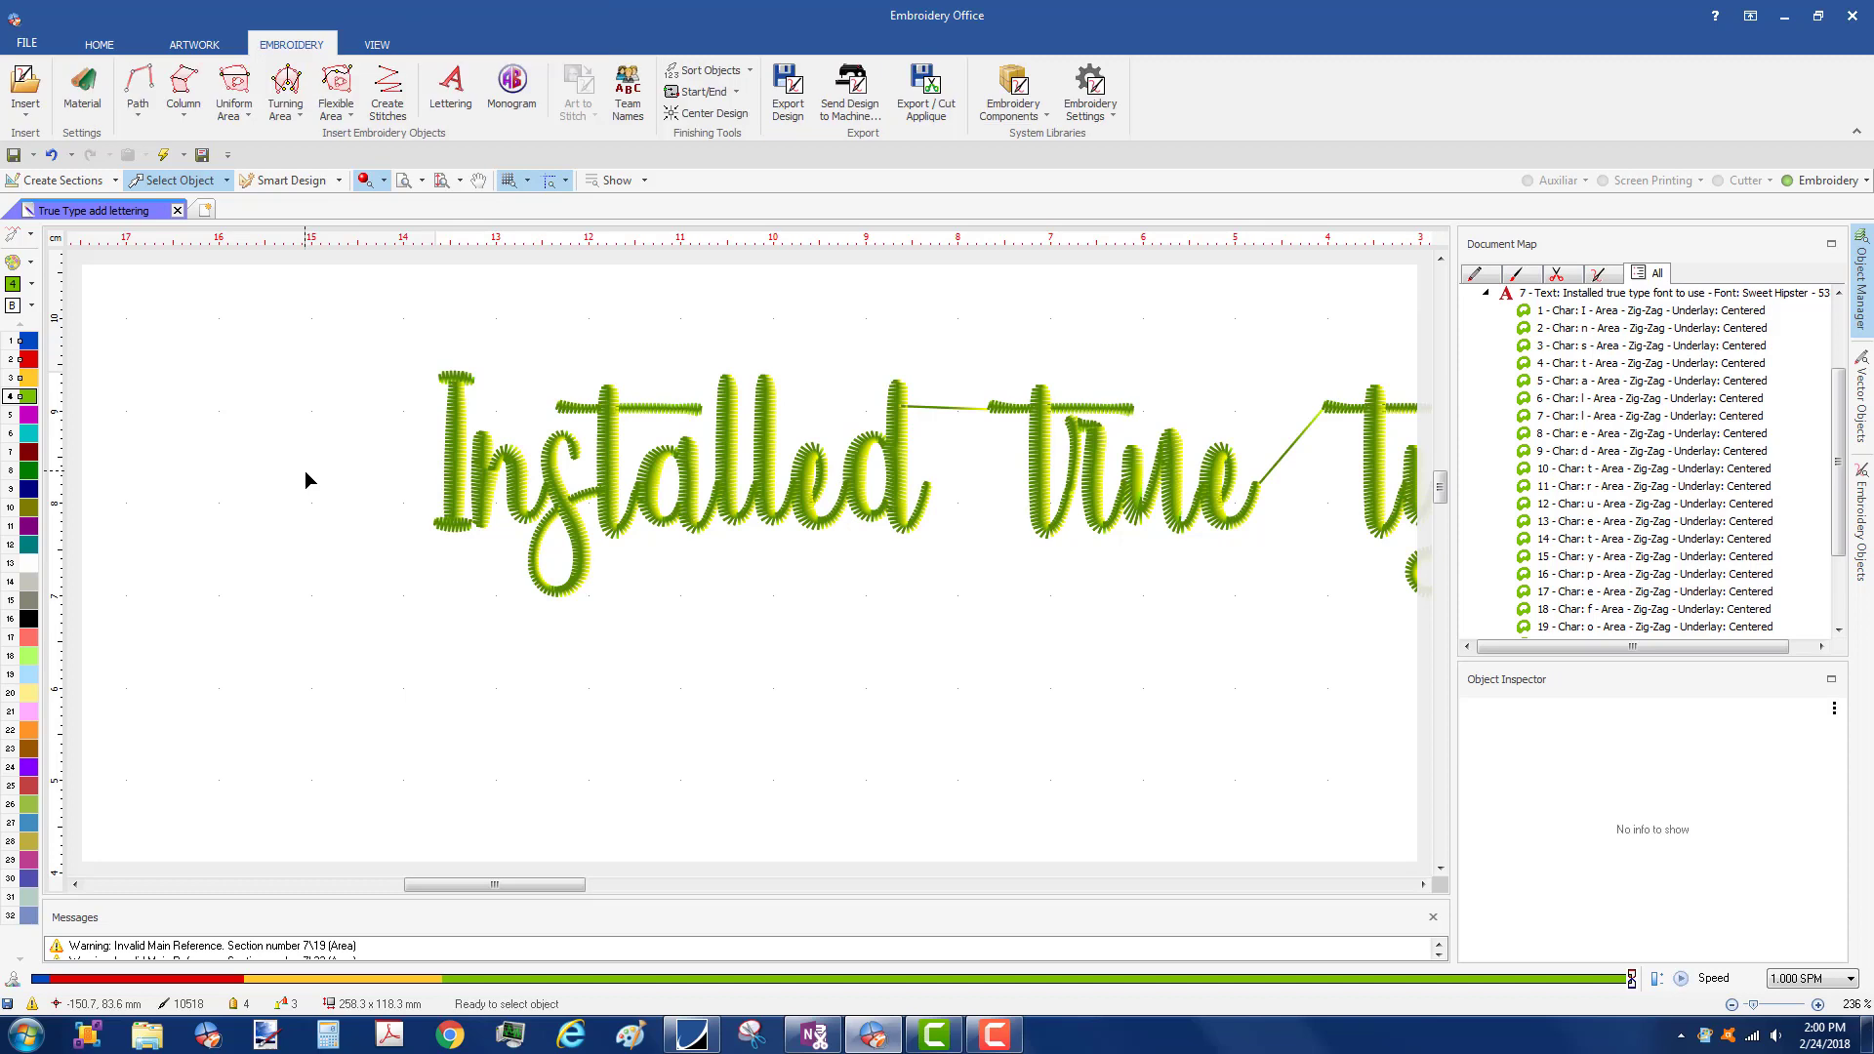
left_click(14, 156)
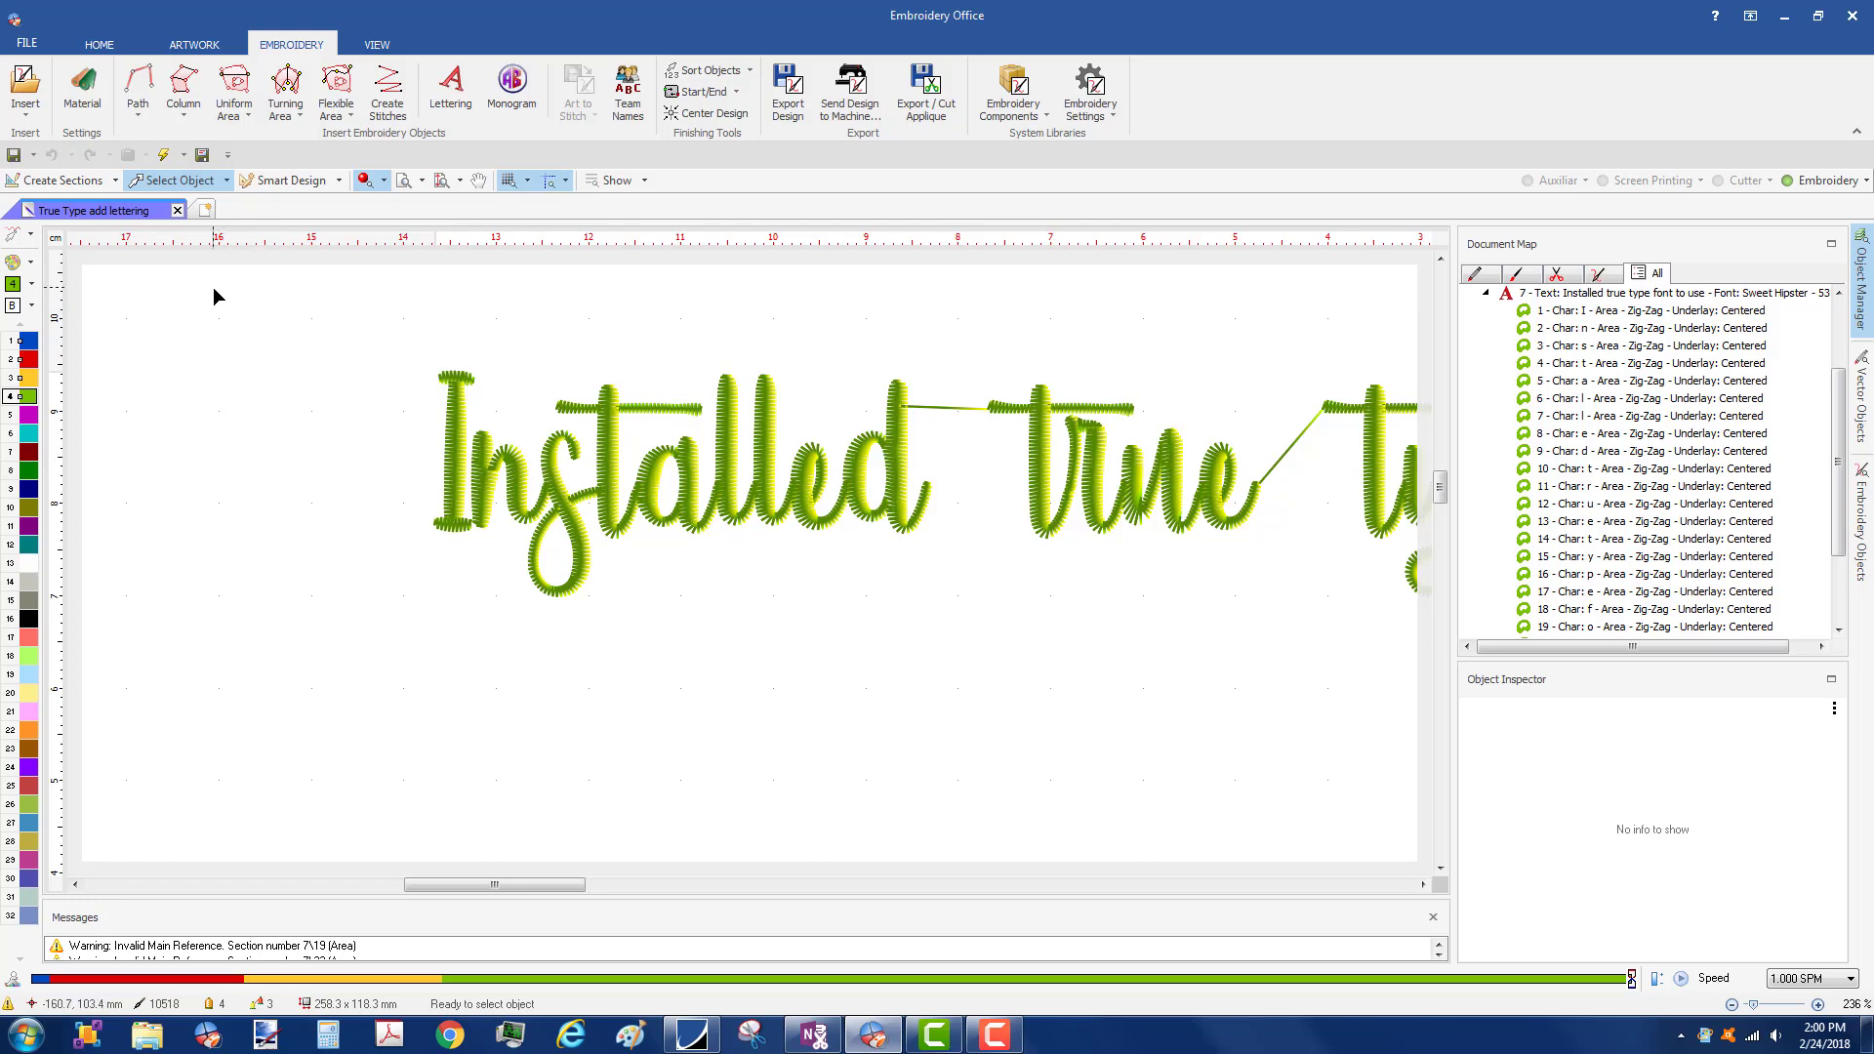
- Open the u in "true" for editing and add a direction line across the lower part of its first stroke
scroll(170, 161, "down", 1)
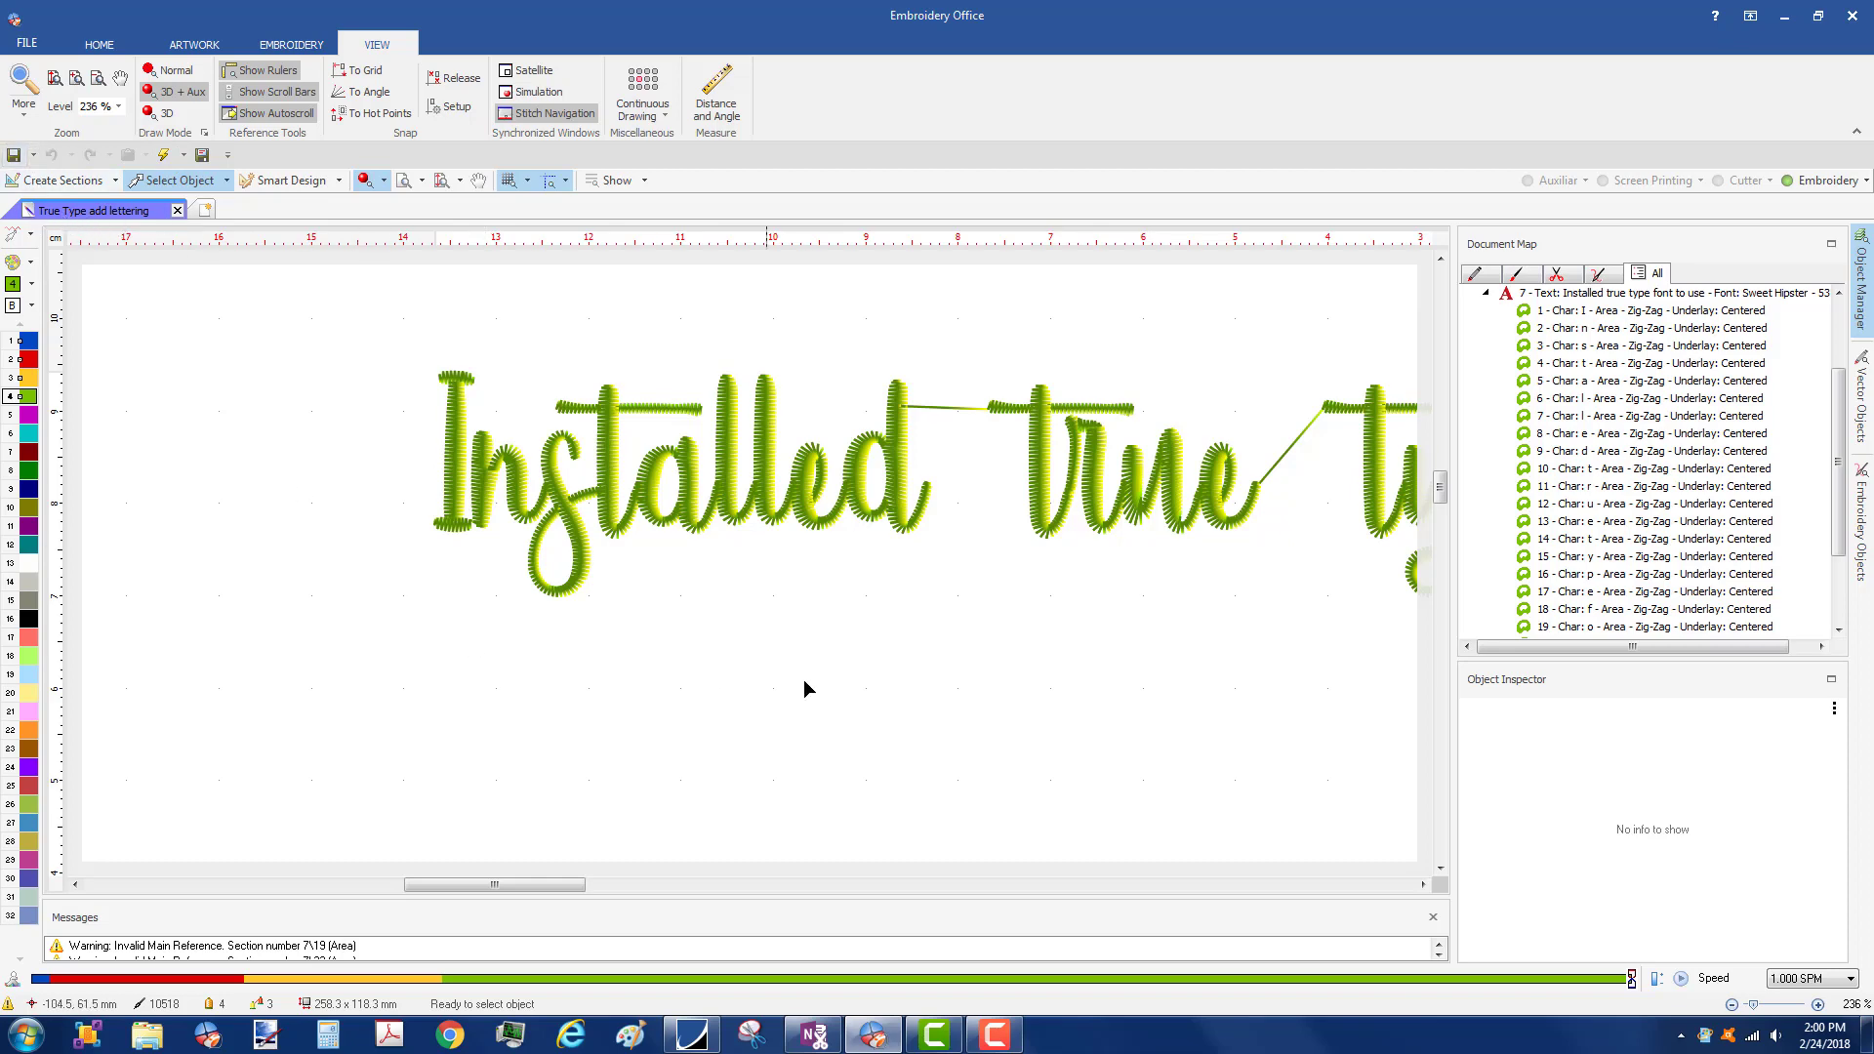
scroll(941, 664, "down", 1)
scroll(992, 488, "up", 5)
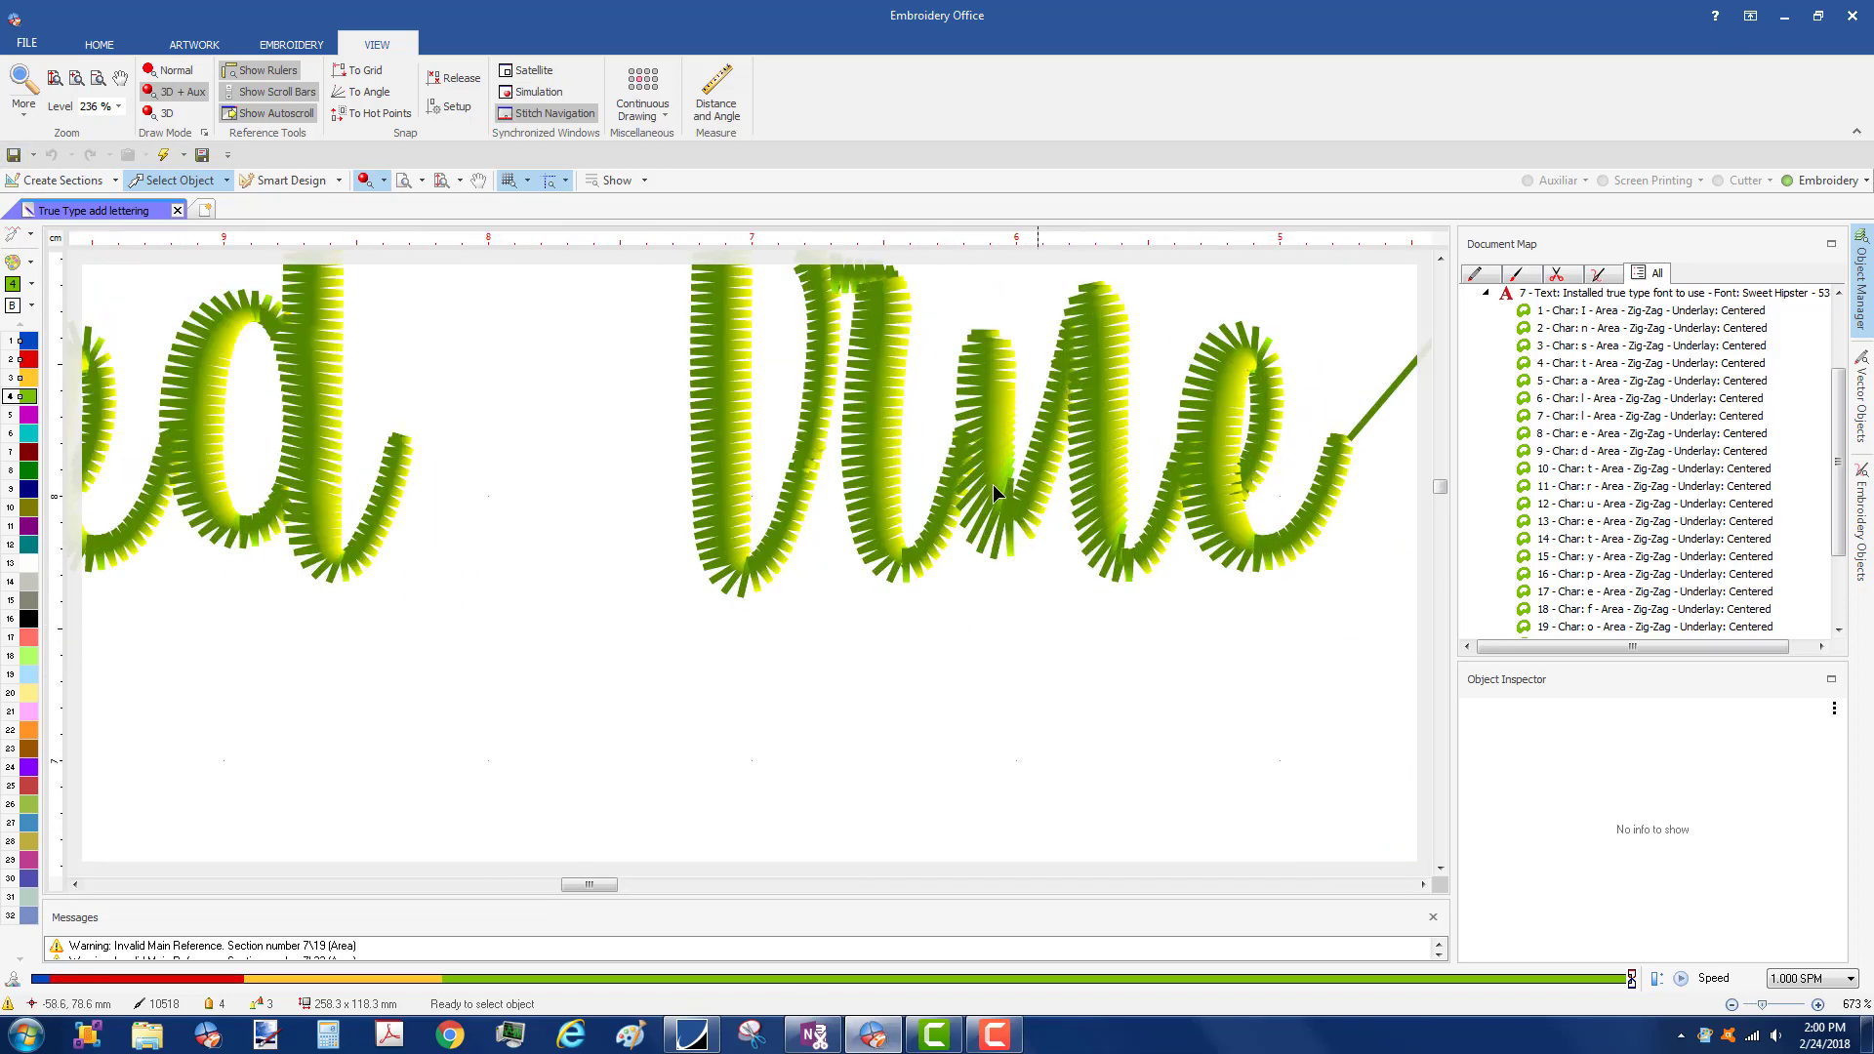
double_click(998, 493)
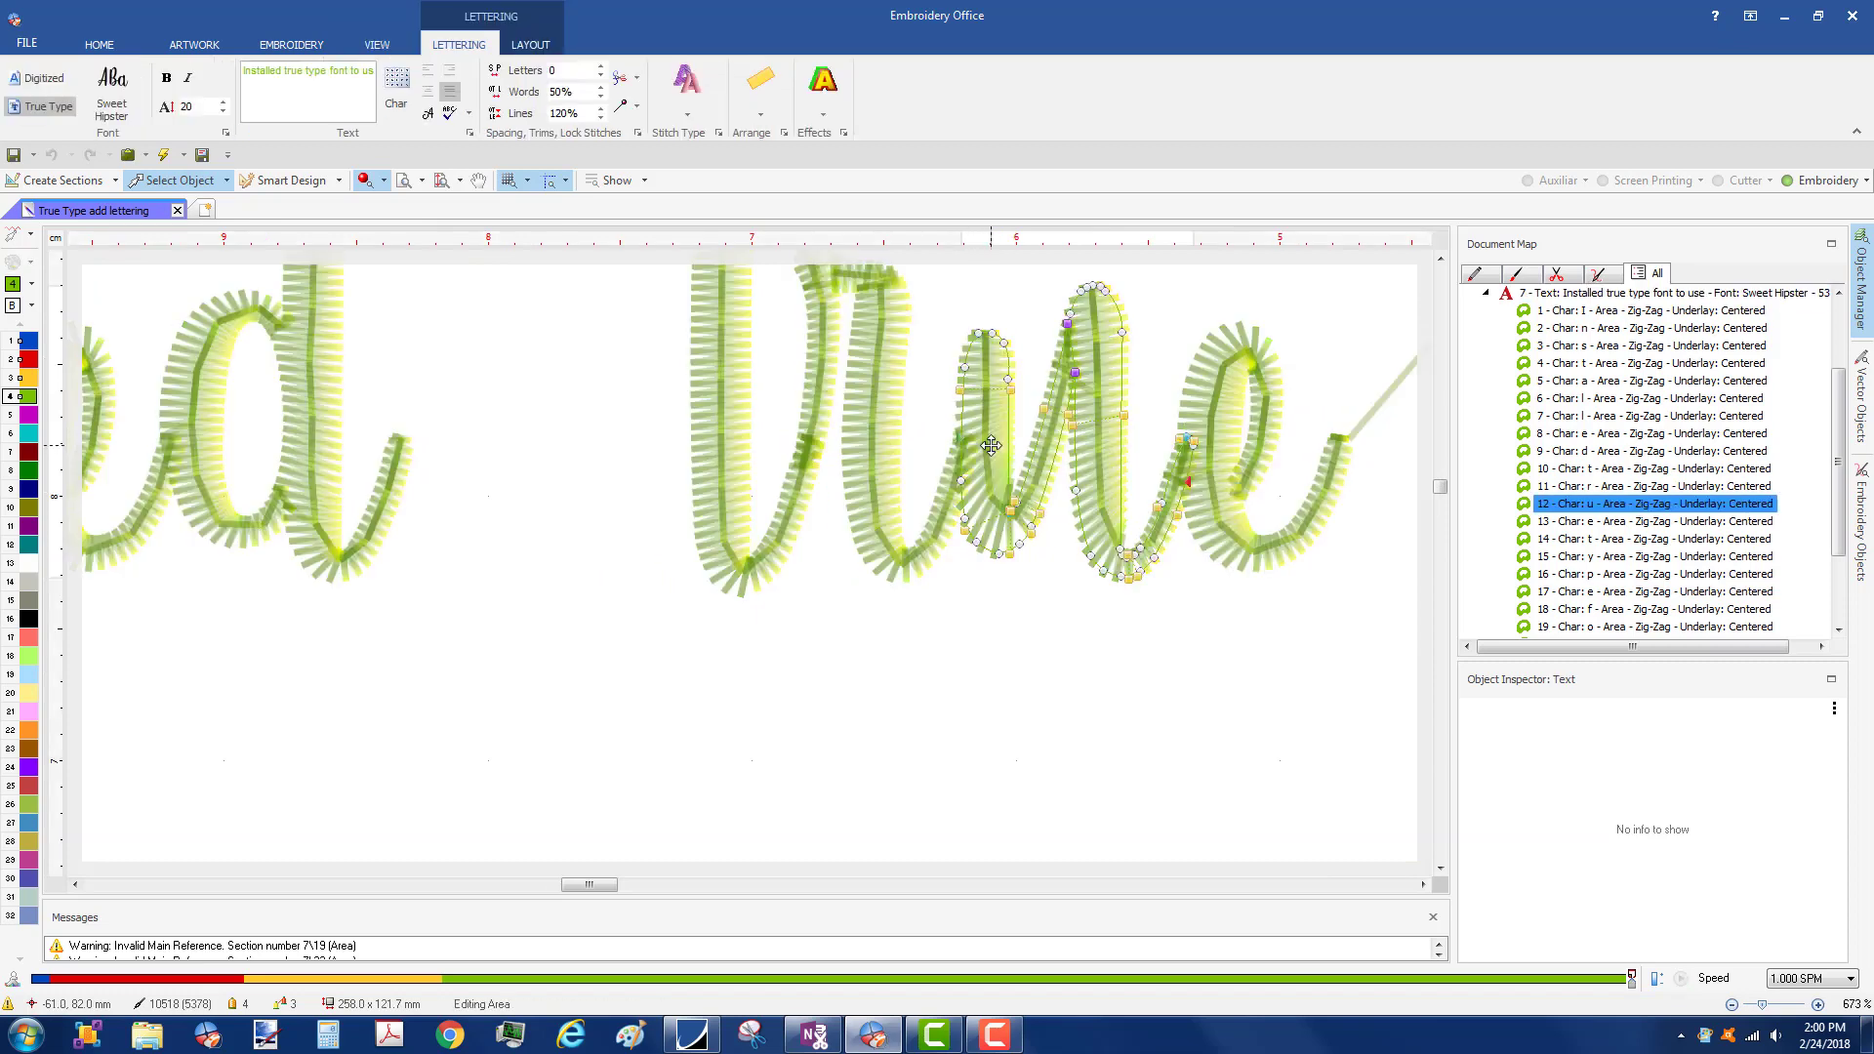
left_click(283, 91)
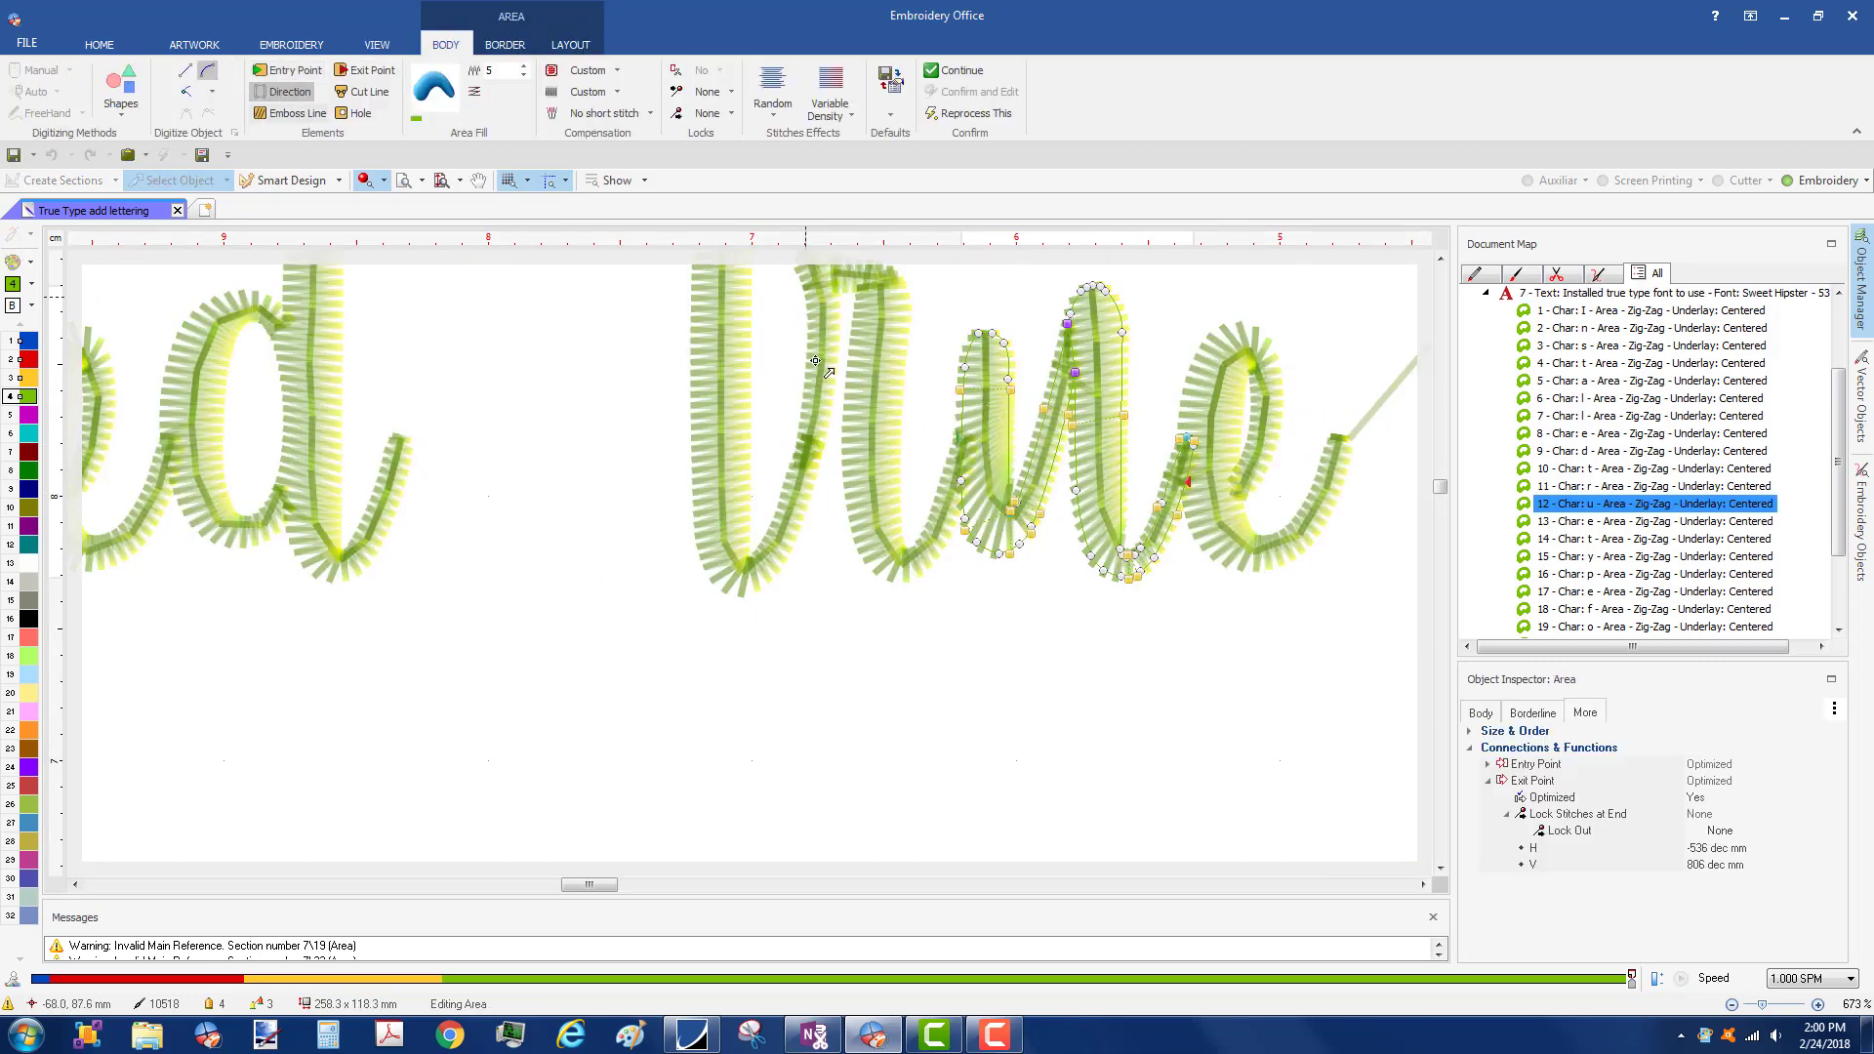
left_click(1000, 439)
left_click(1014, 503)
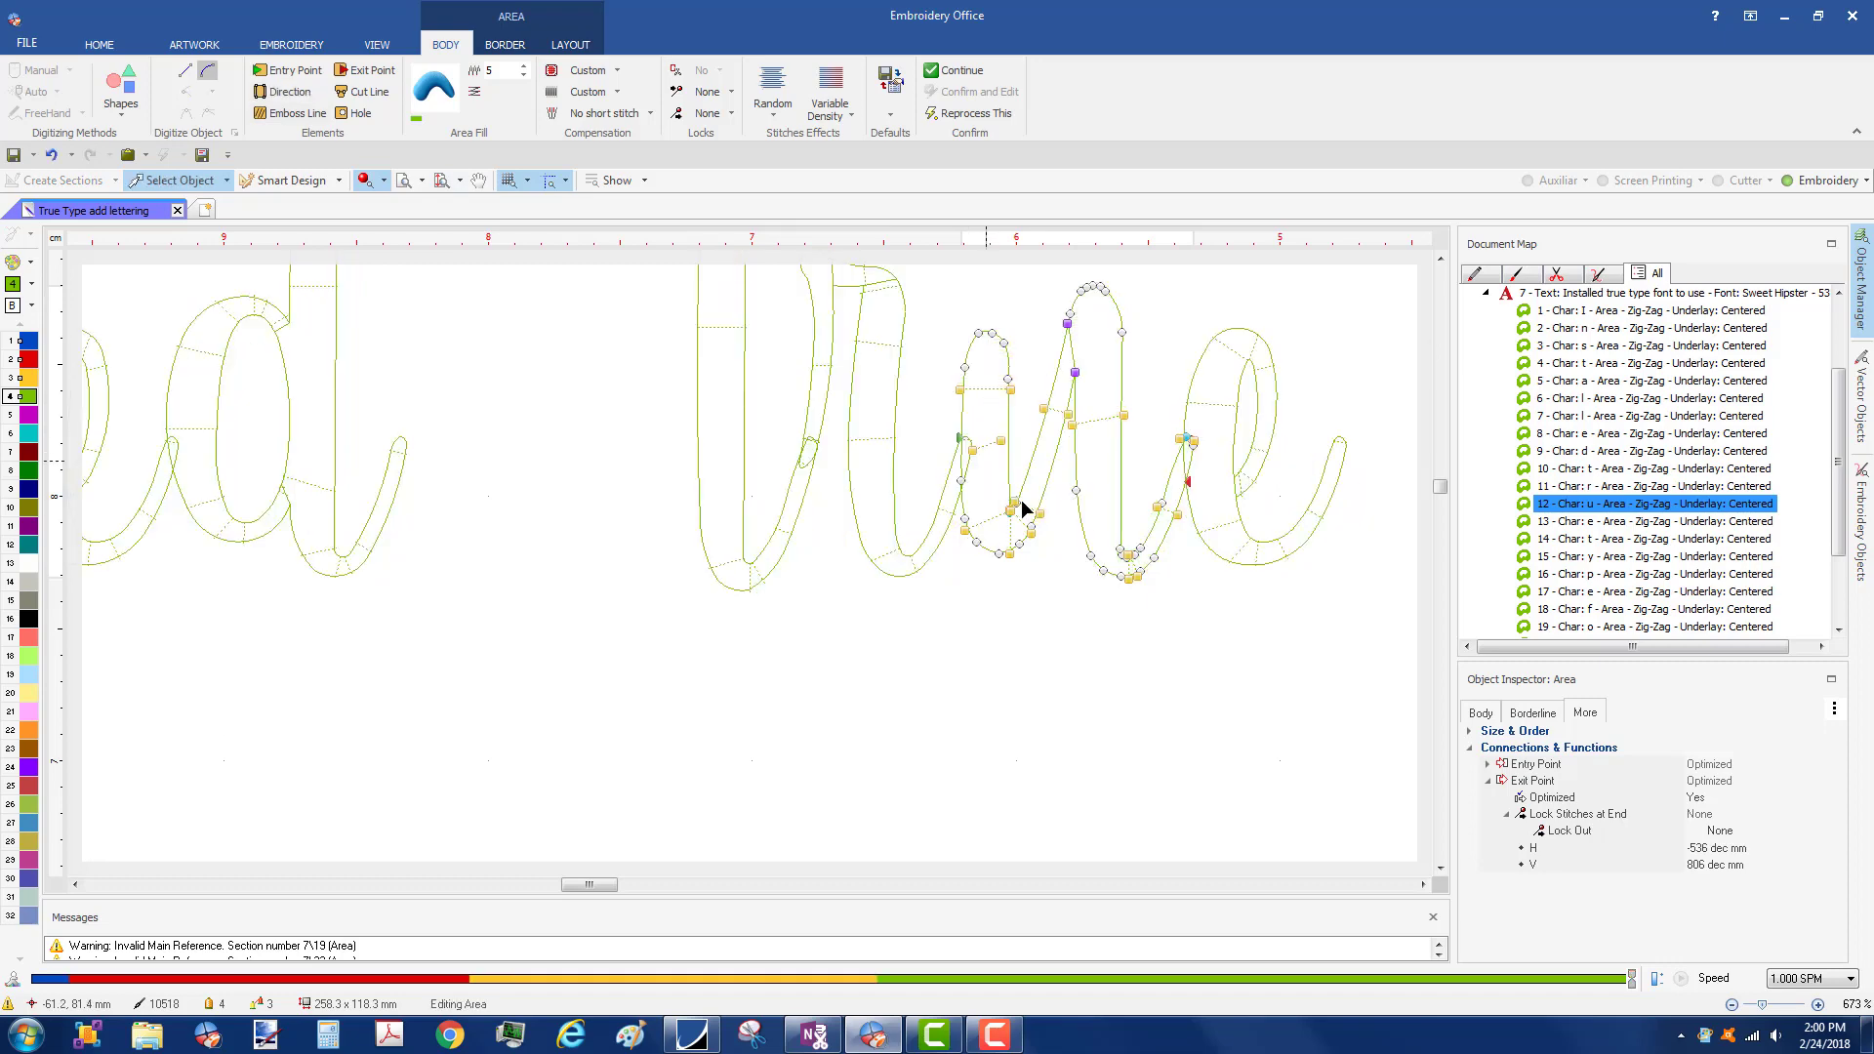
- Adjust the inner node at the base of the u's first stroke and move both ends of the direction line there upward
left_click_drag(1008, 513, 1011, 499)
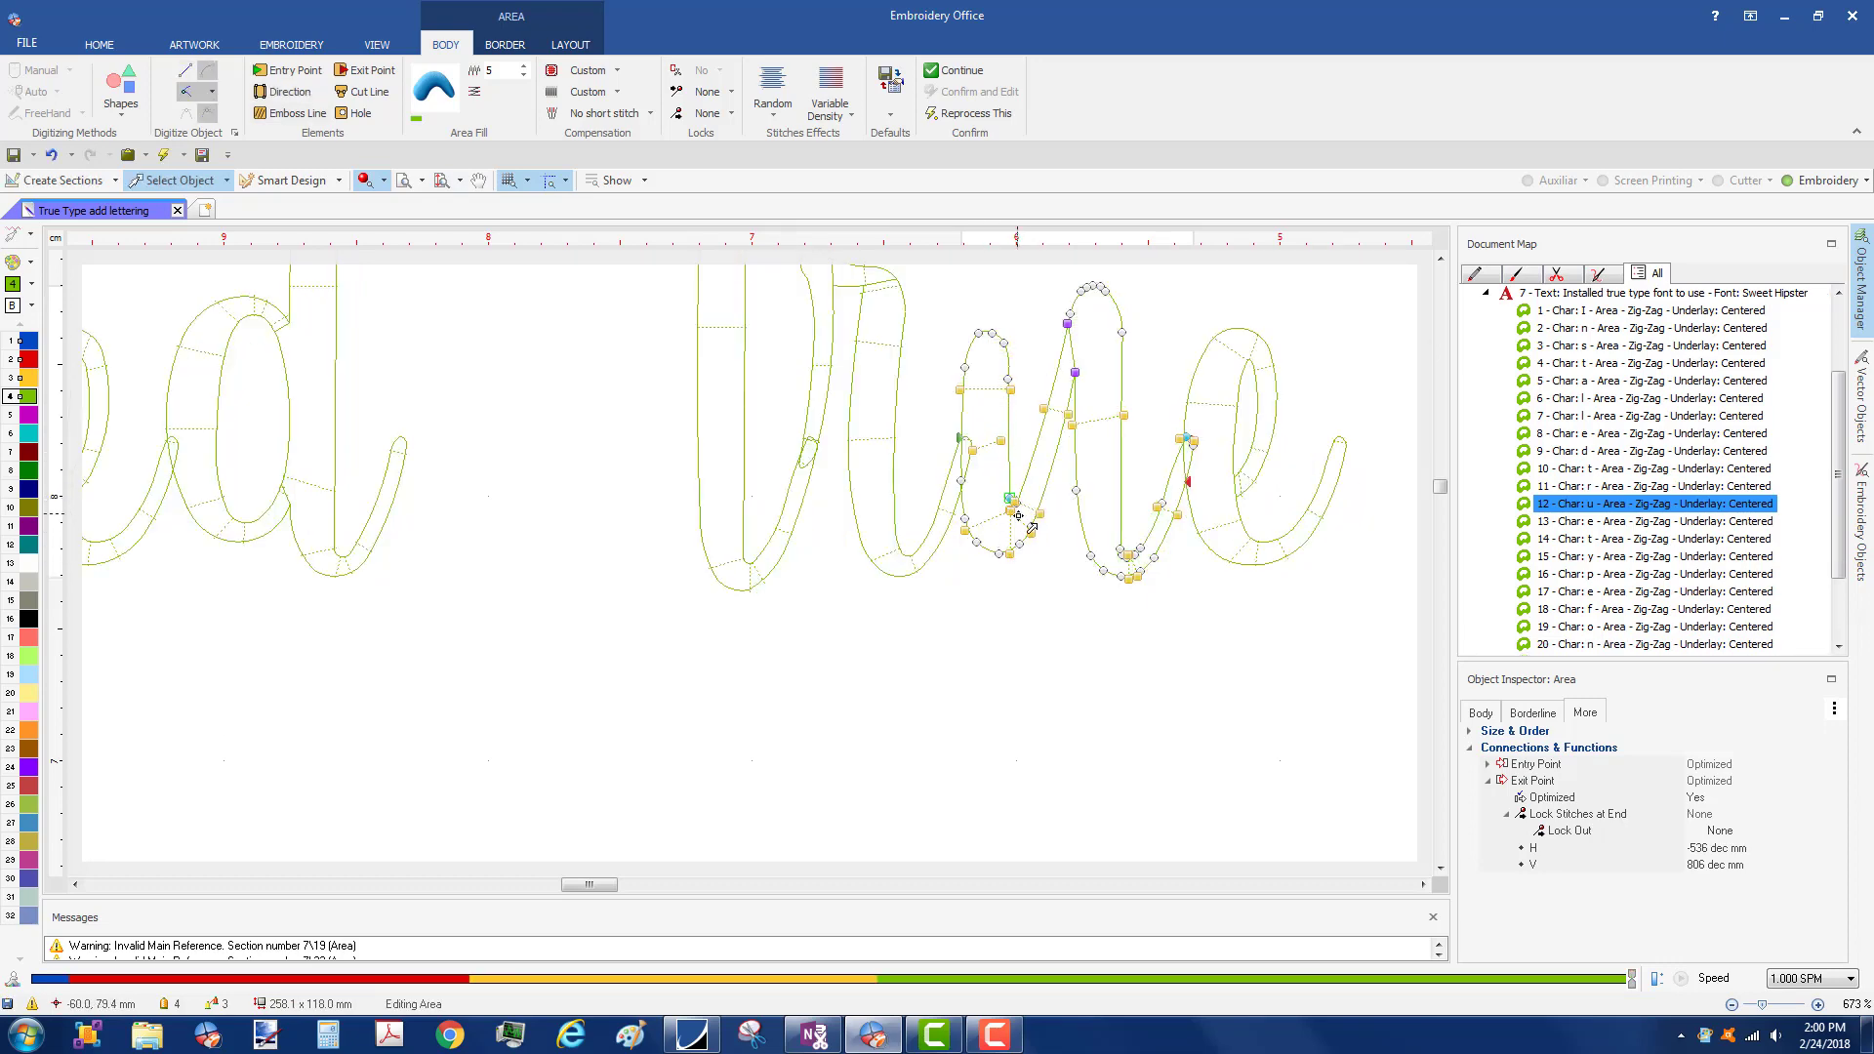
left_click(1012, 511)
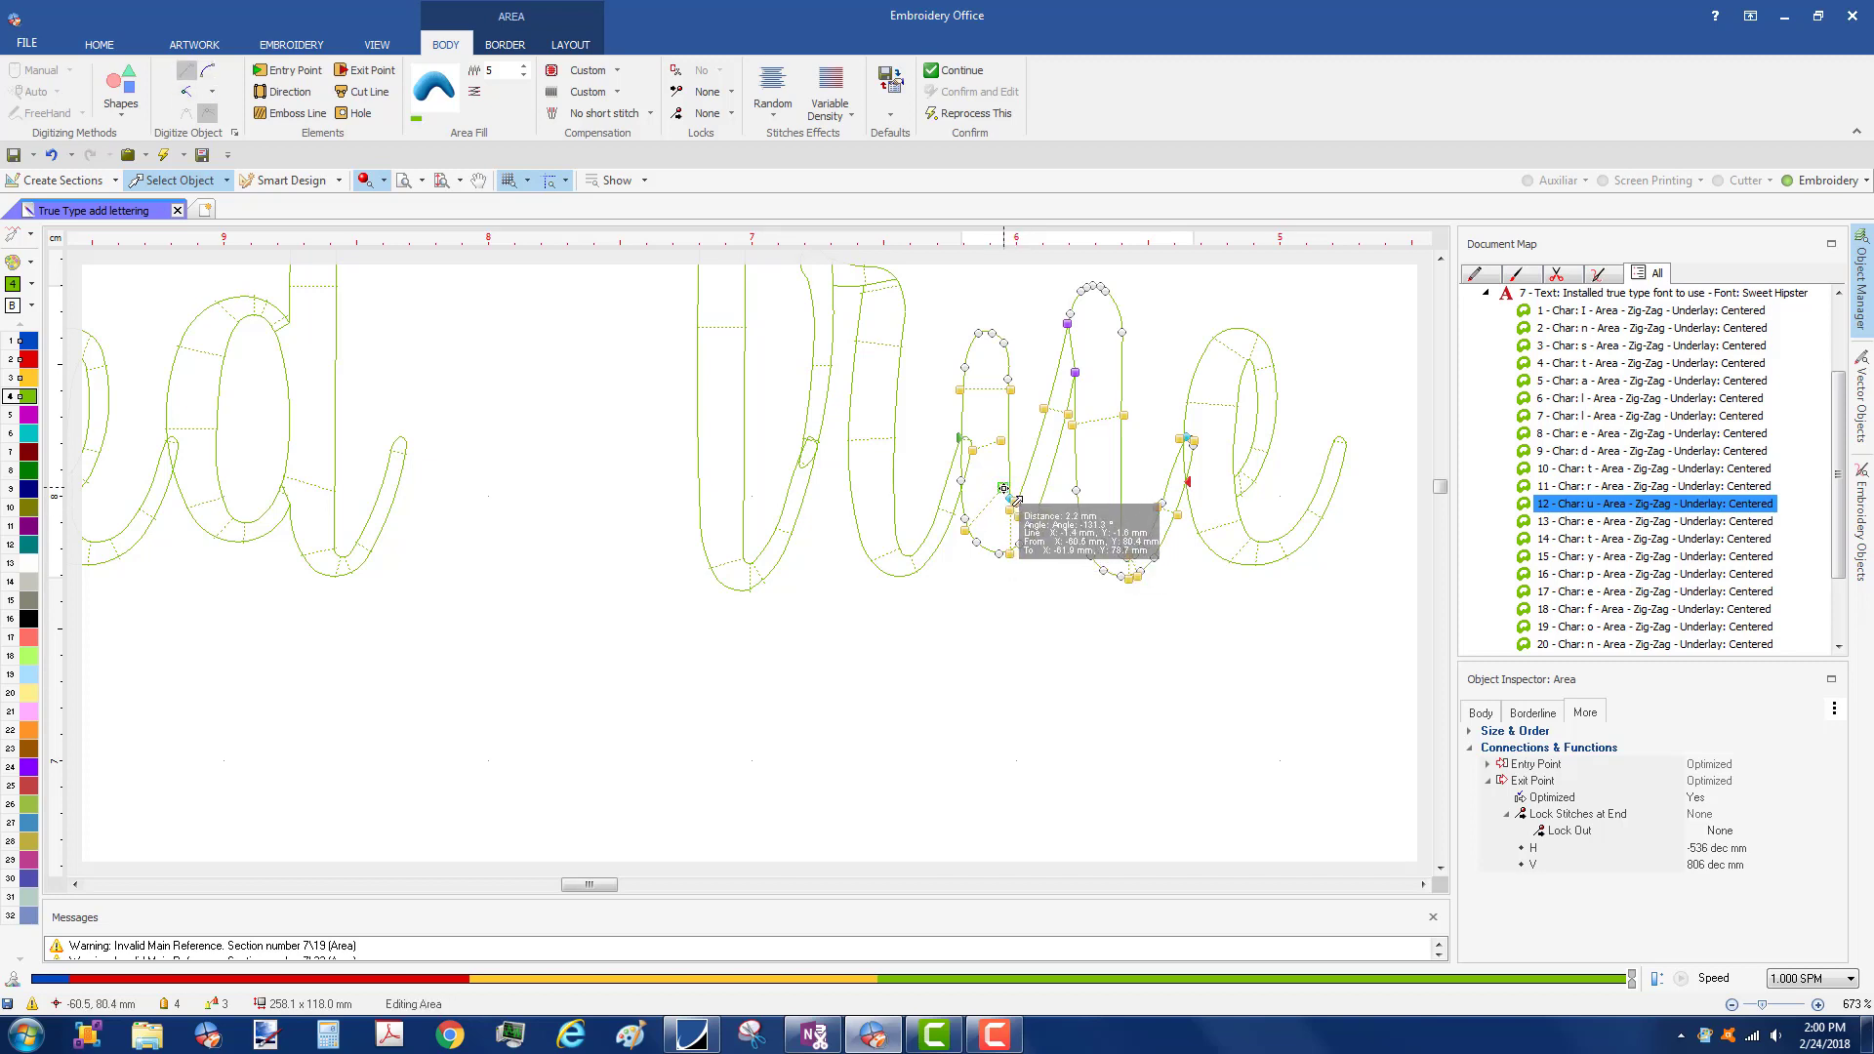
left_click(1002, 488)
left_click(973, 505)
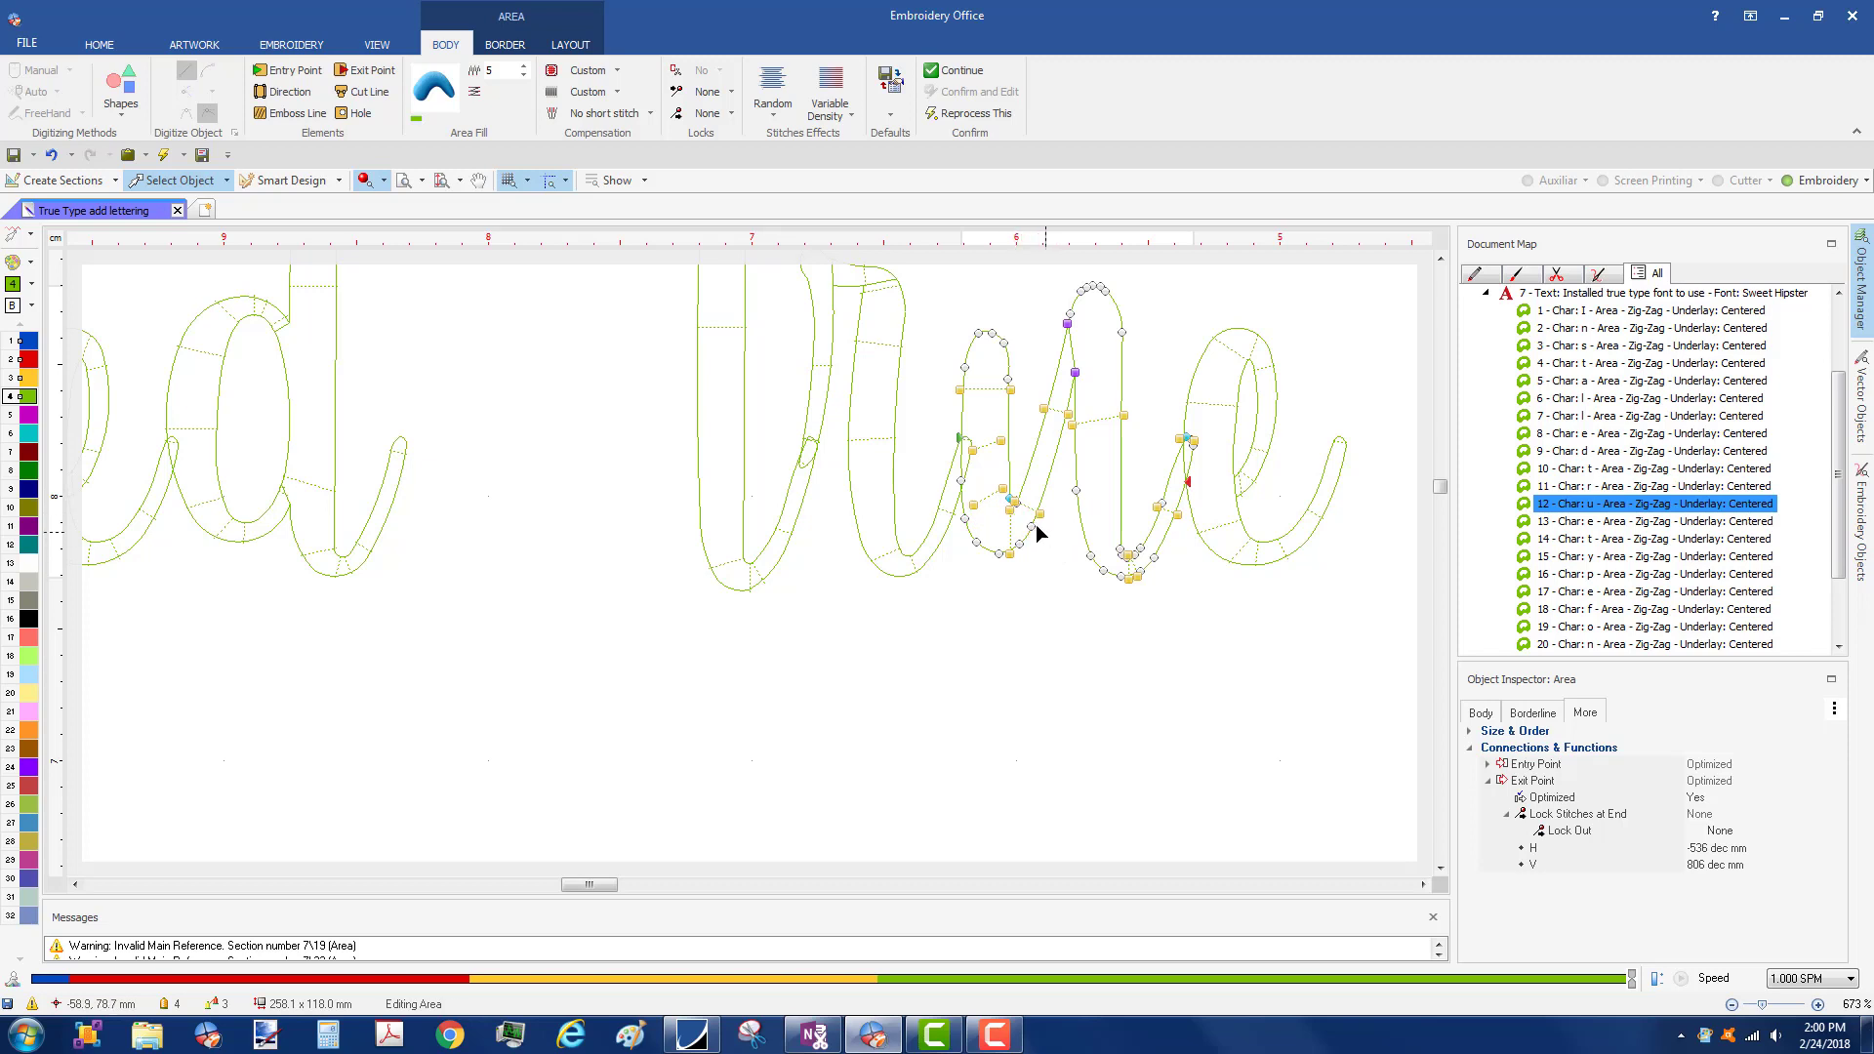
- Reprocess only the stitches of the u in "true", then deselect the letter and reprocess the design
right_click(1017, 498)
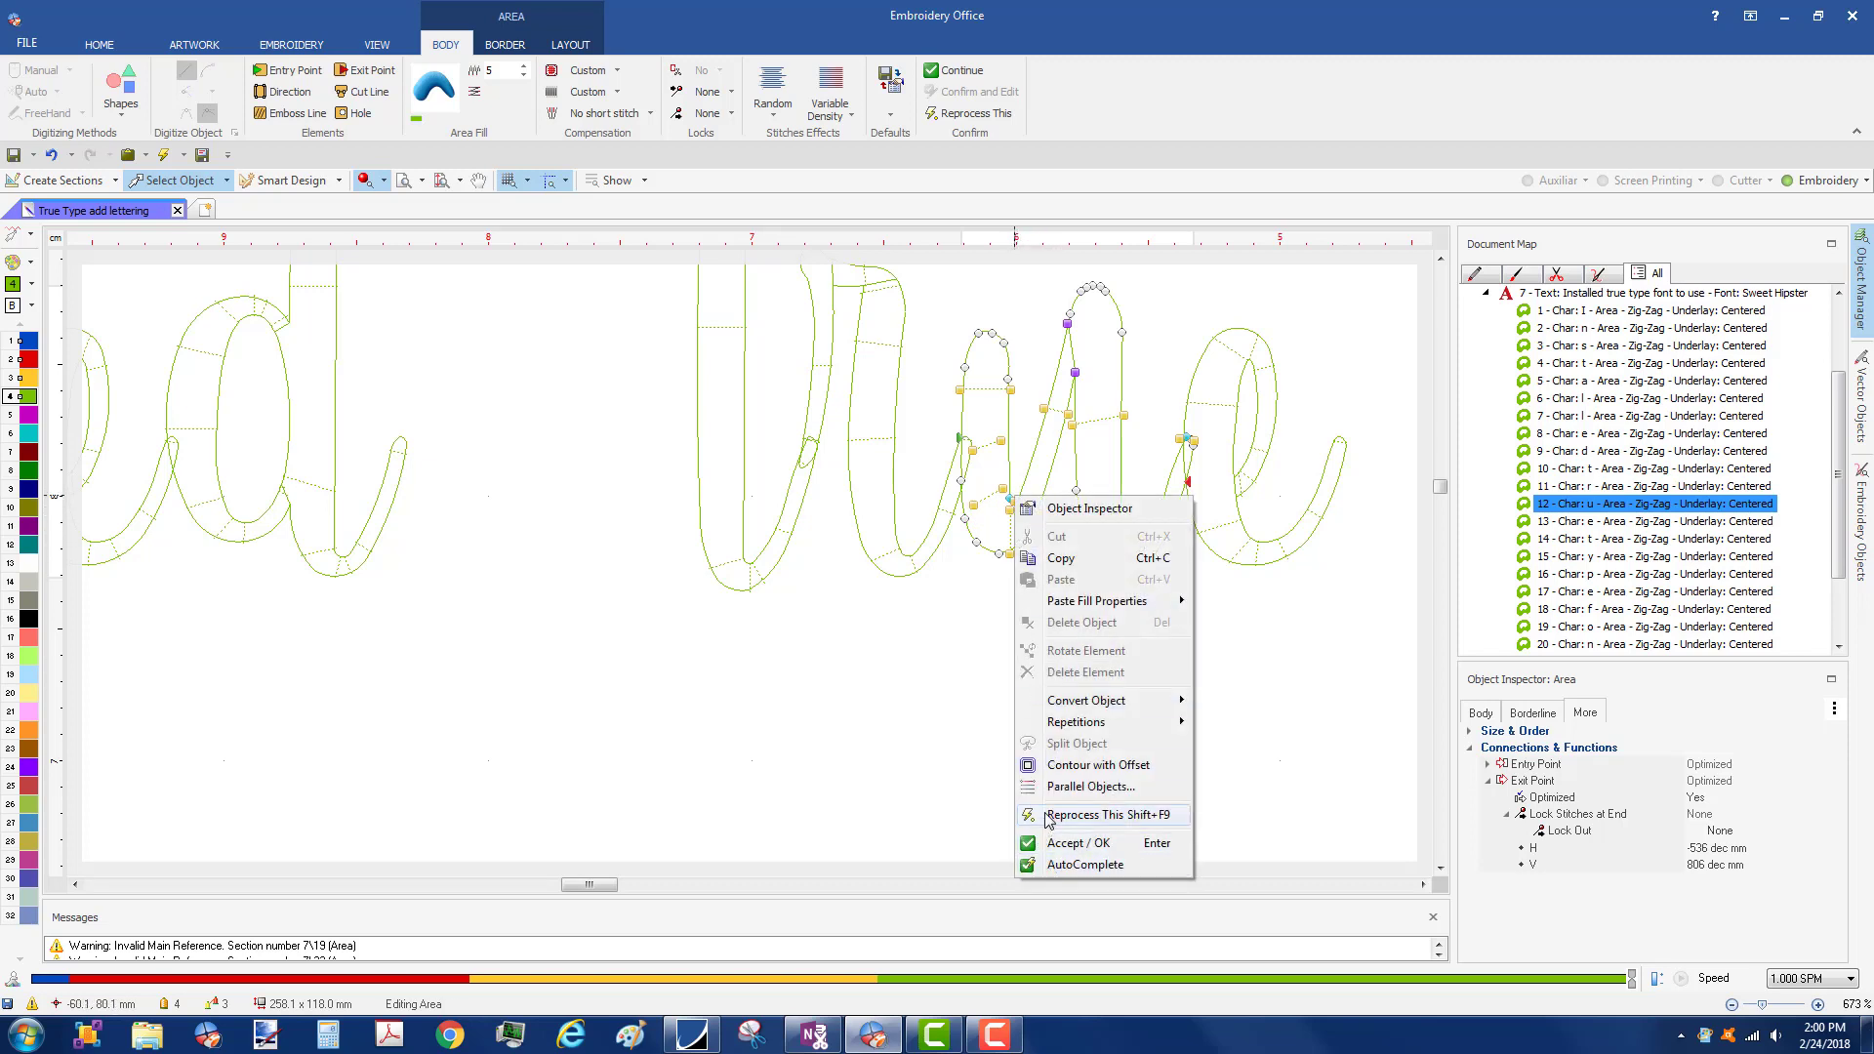
left_click(1083, 814)
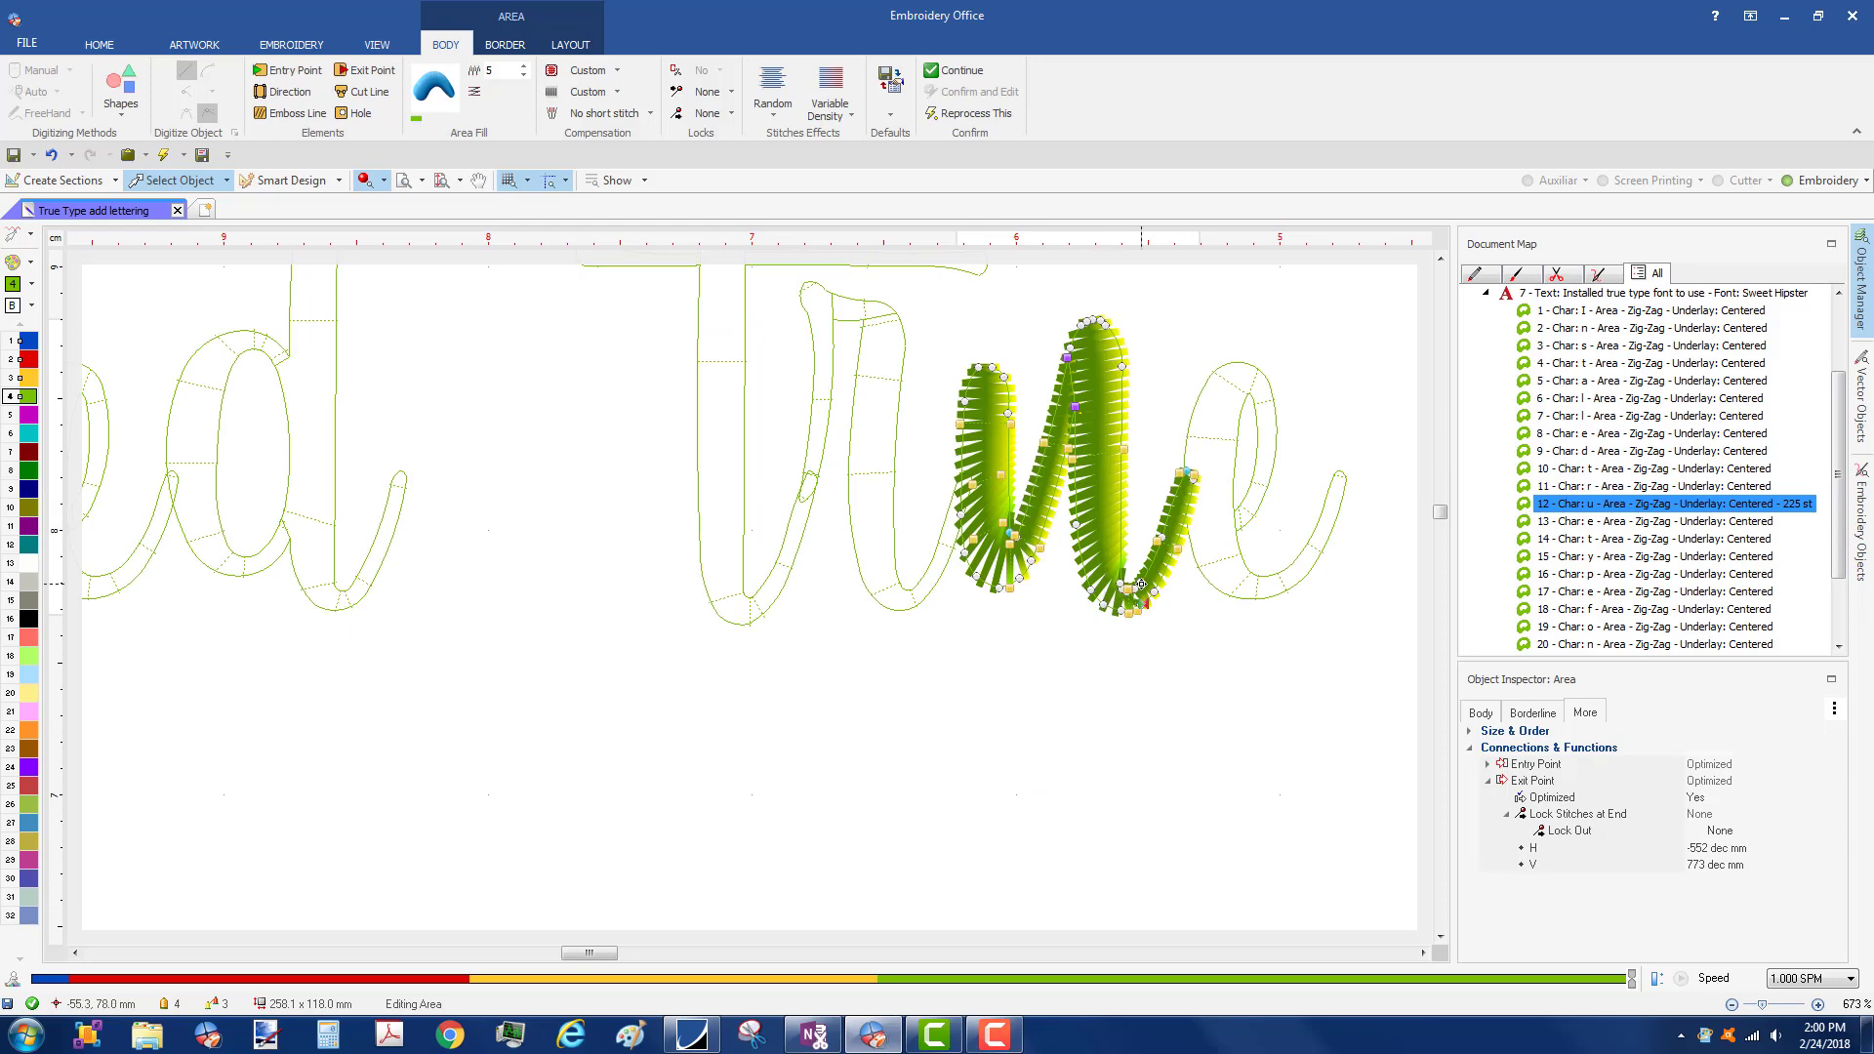
scroll(1011, 597, "down", 3)
left_click(961, 691)
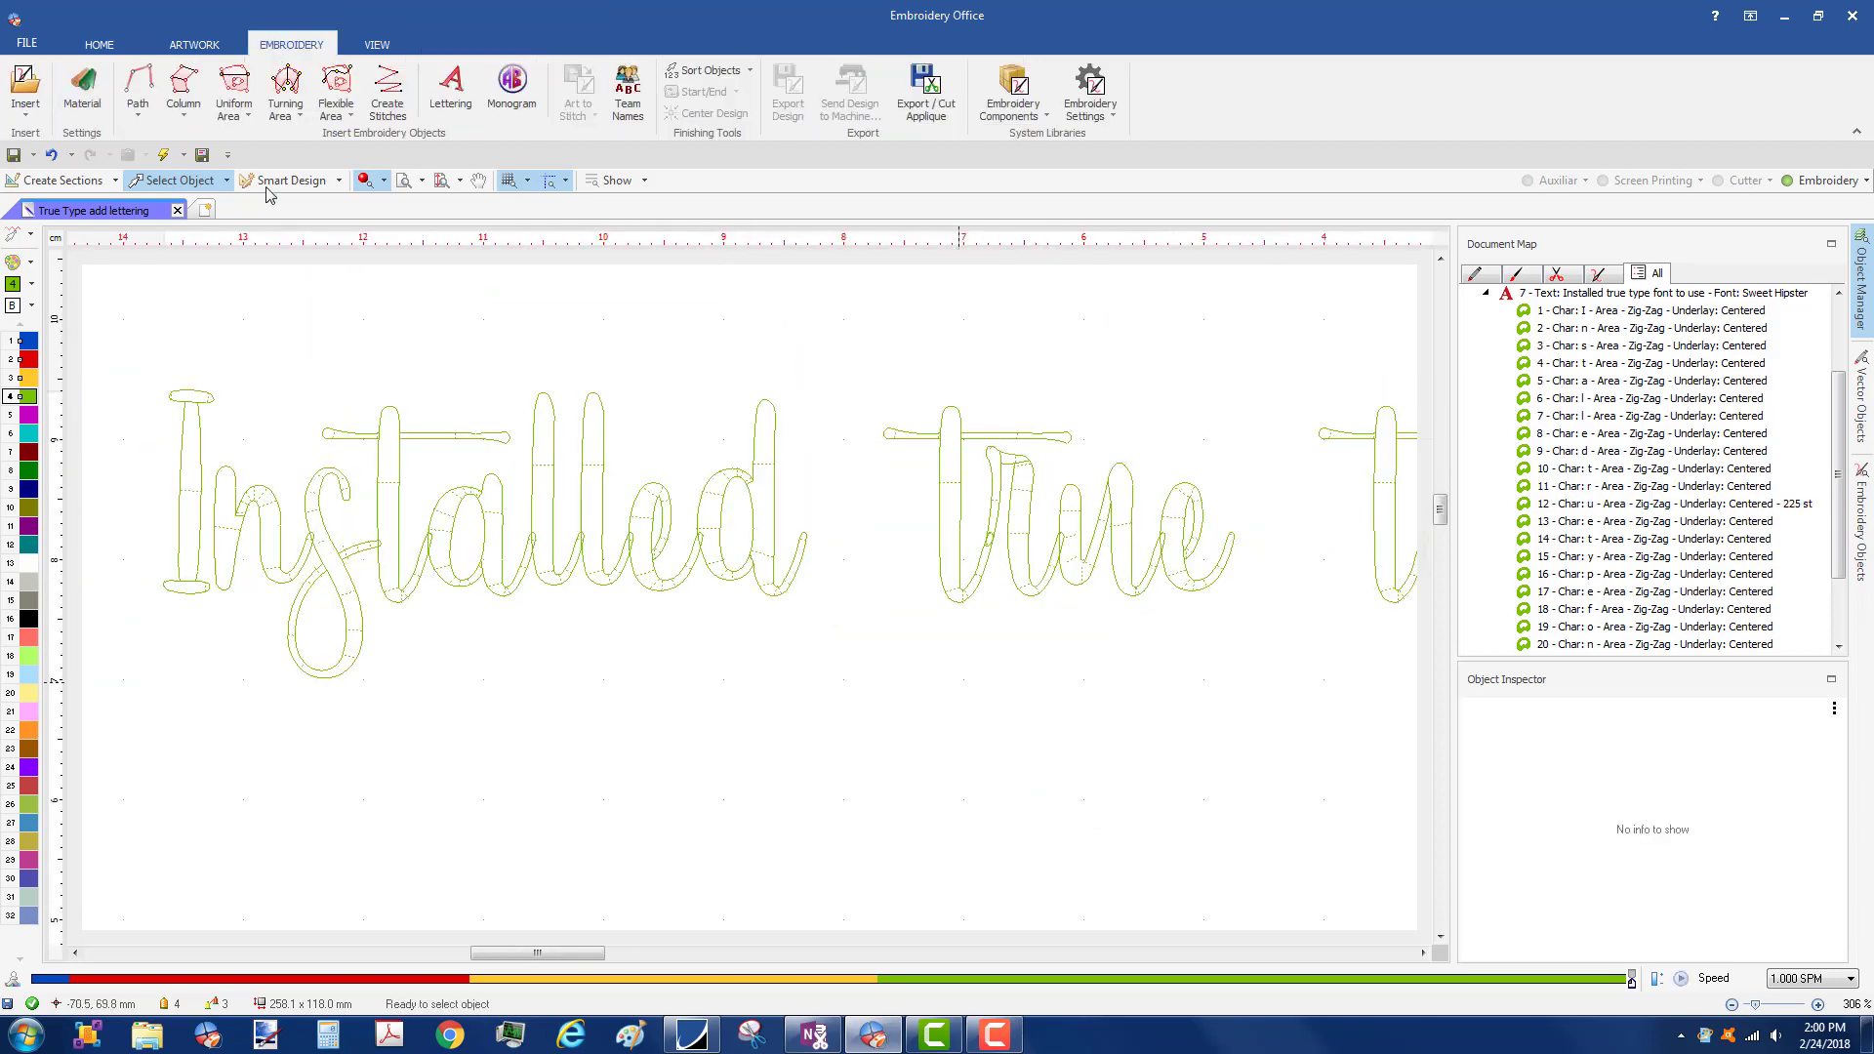
left_click(163, 155)
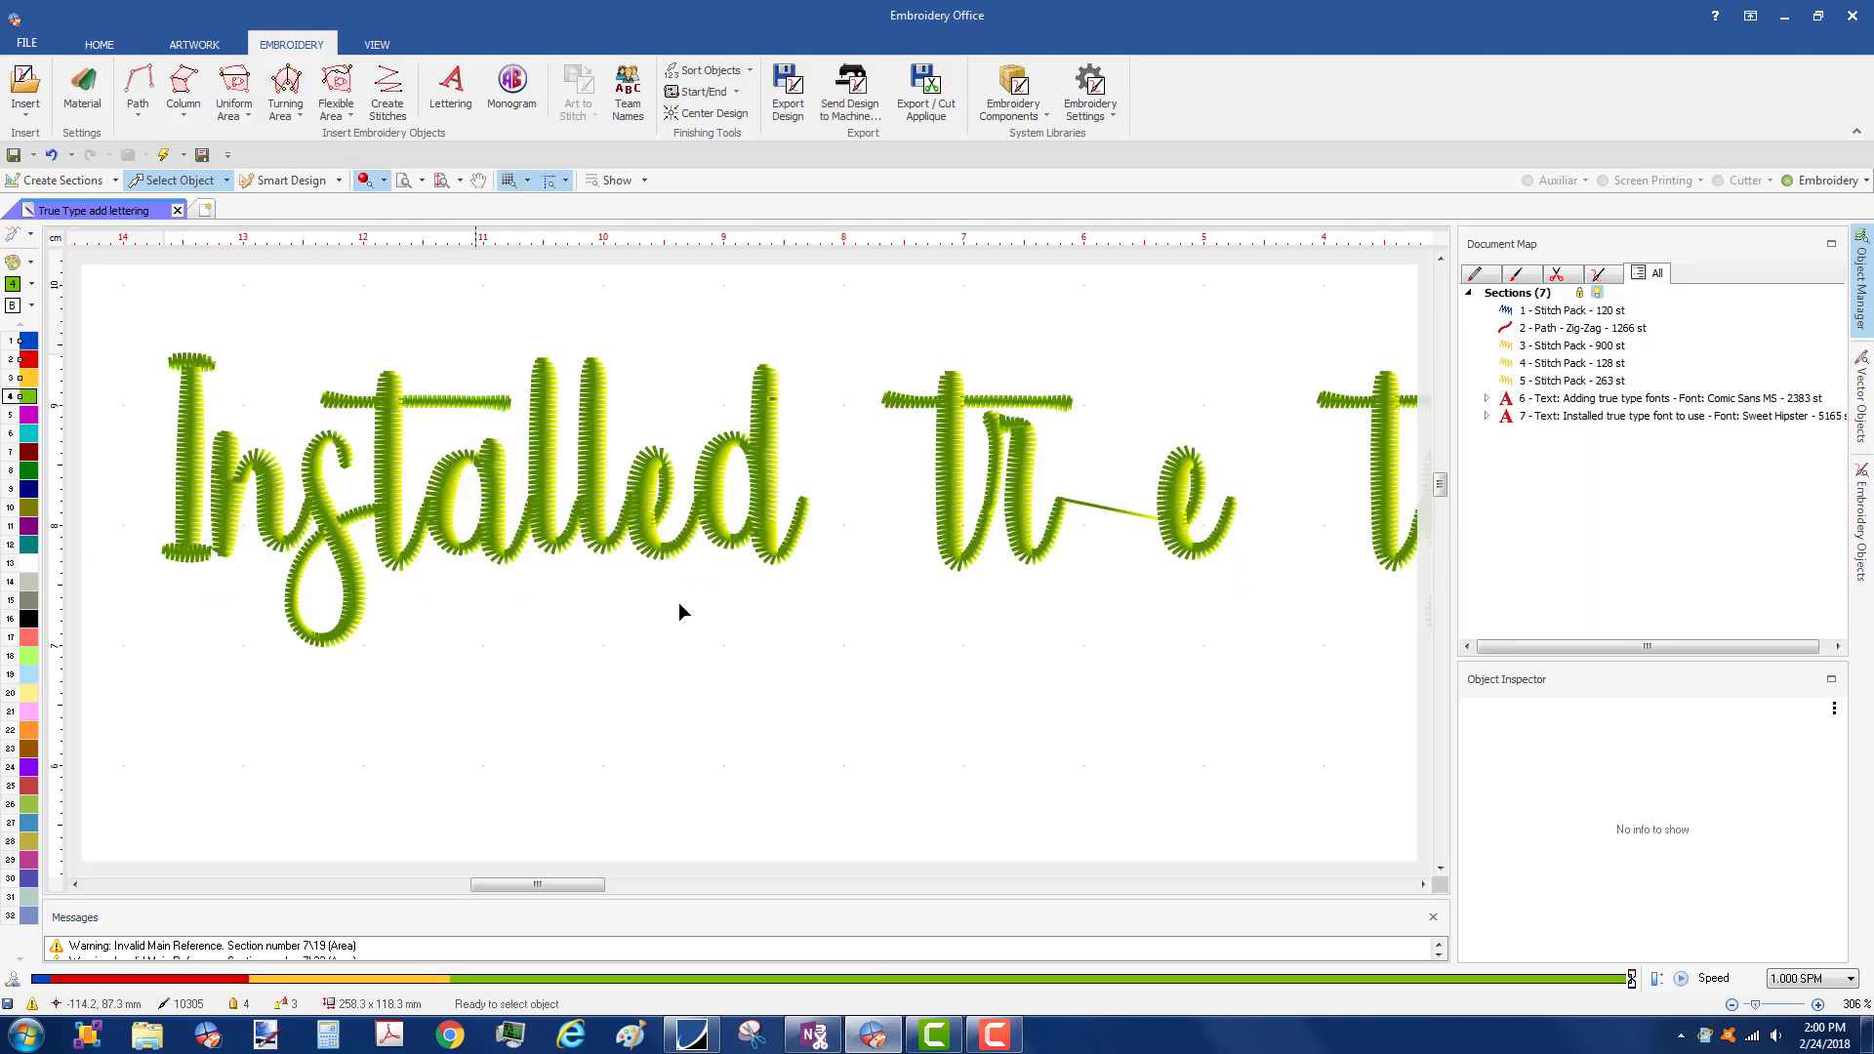
- Reopen the u in "true", try to regenerate its stitches with Reprocess This, and leave letter editing
double_click(1101, 490)
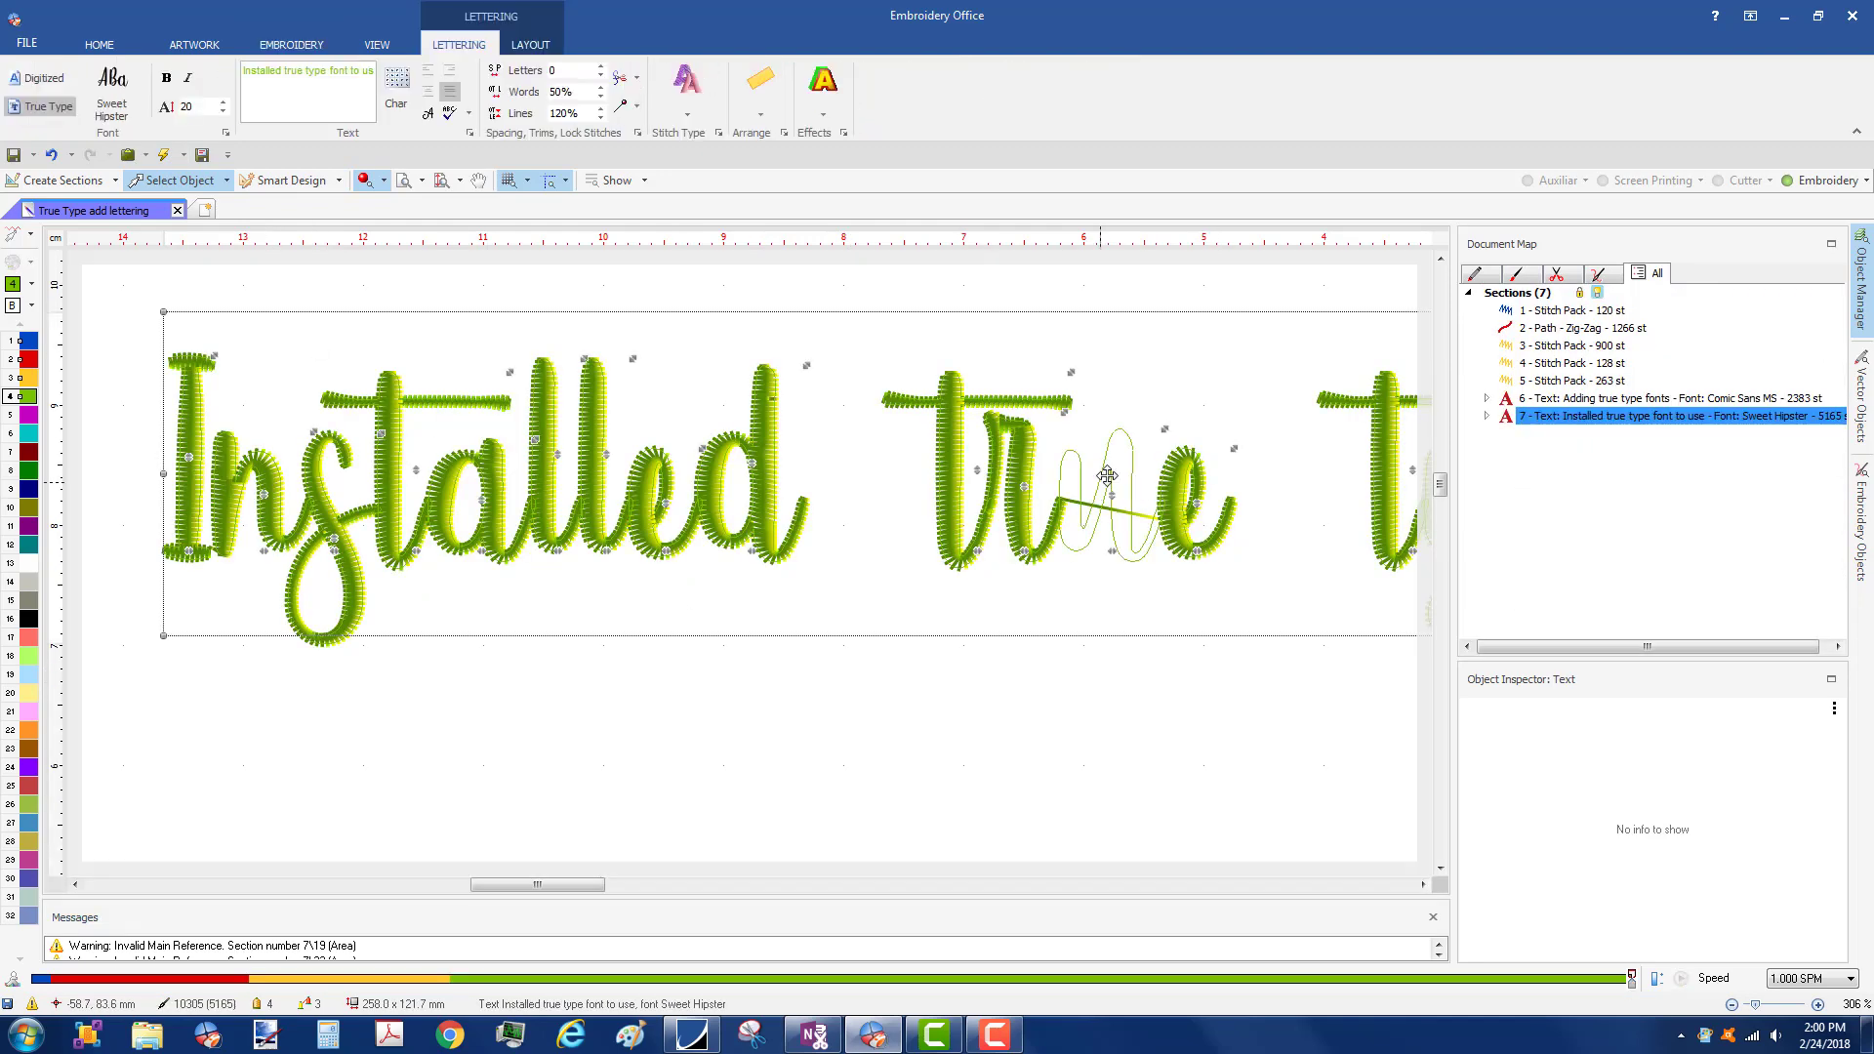
right_click(1116, 473)
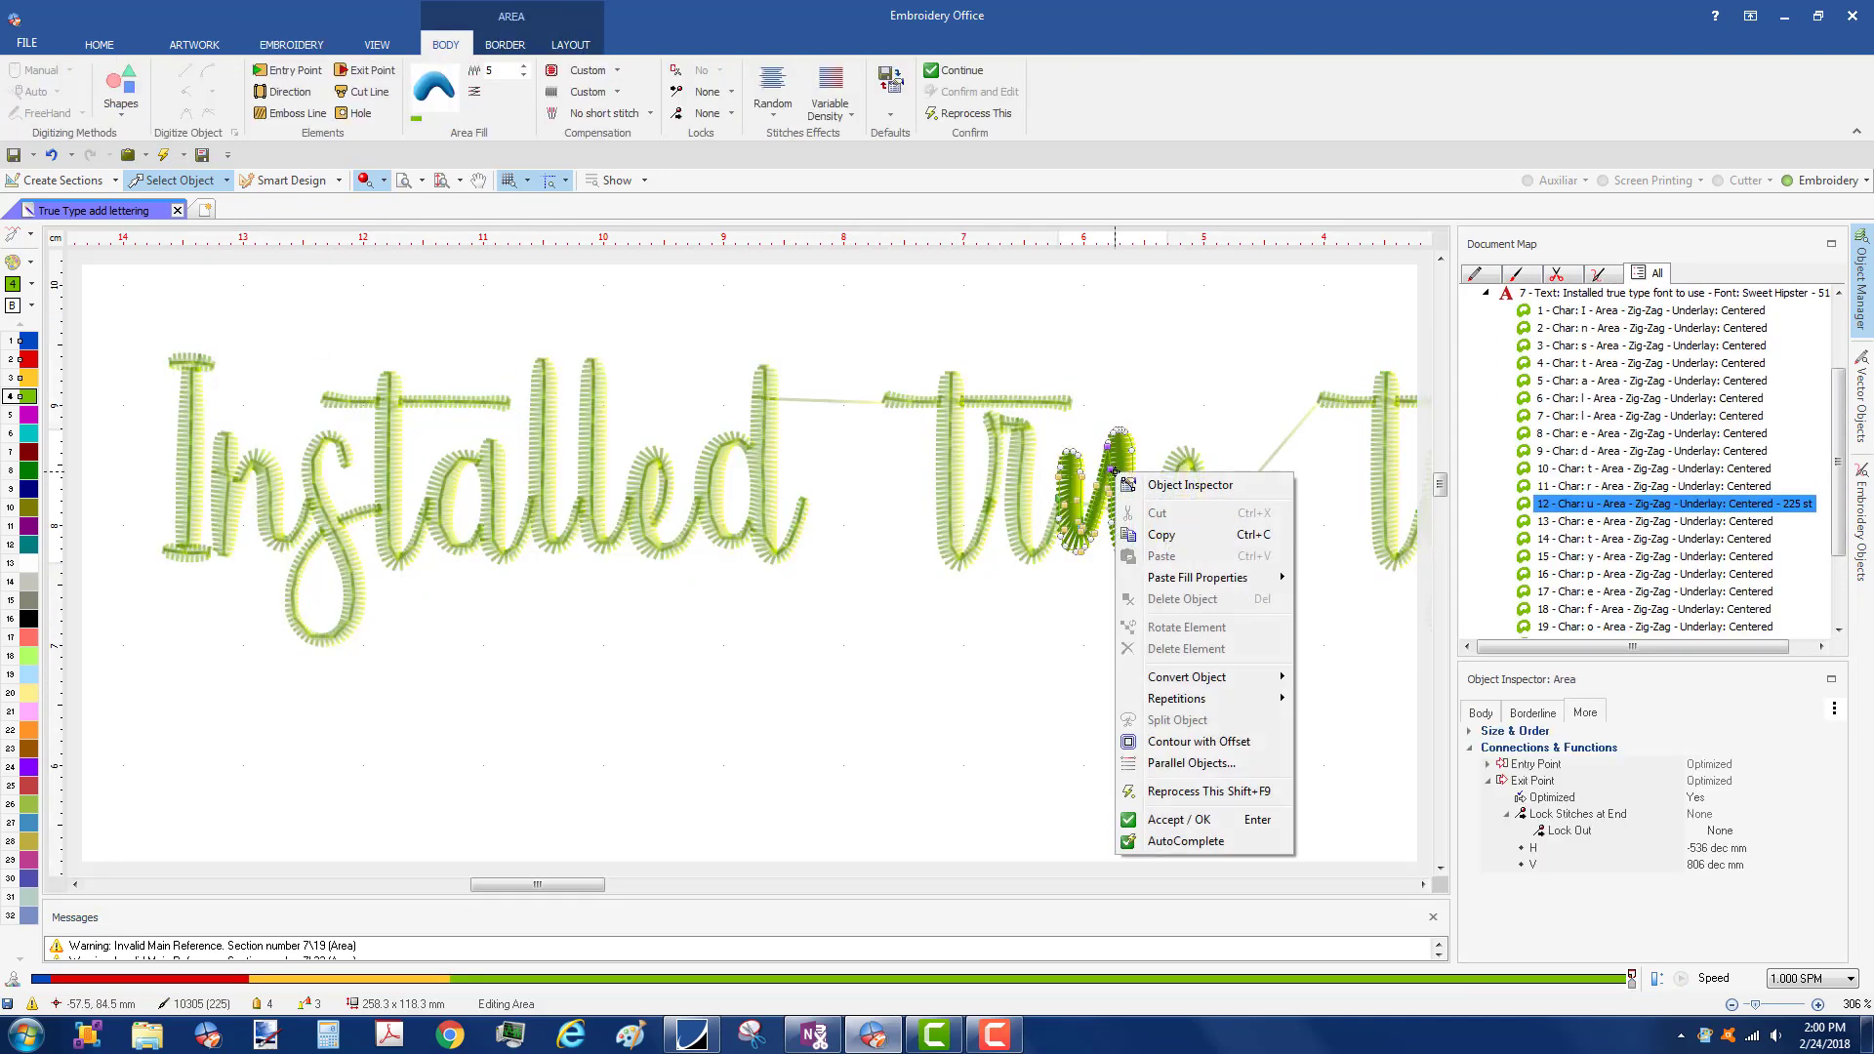
left_click(1156, 793)
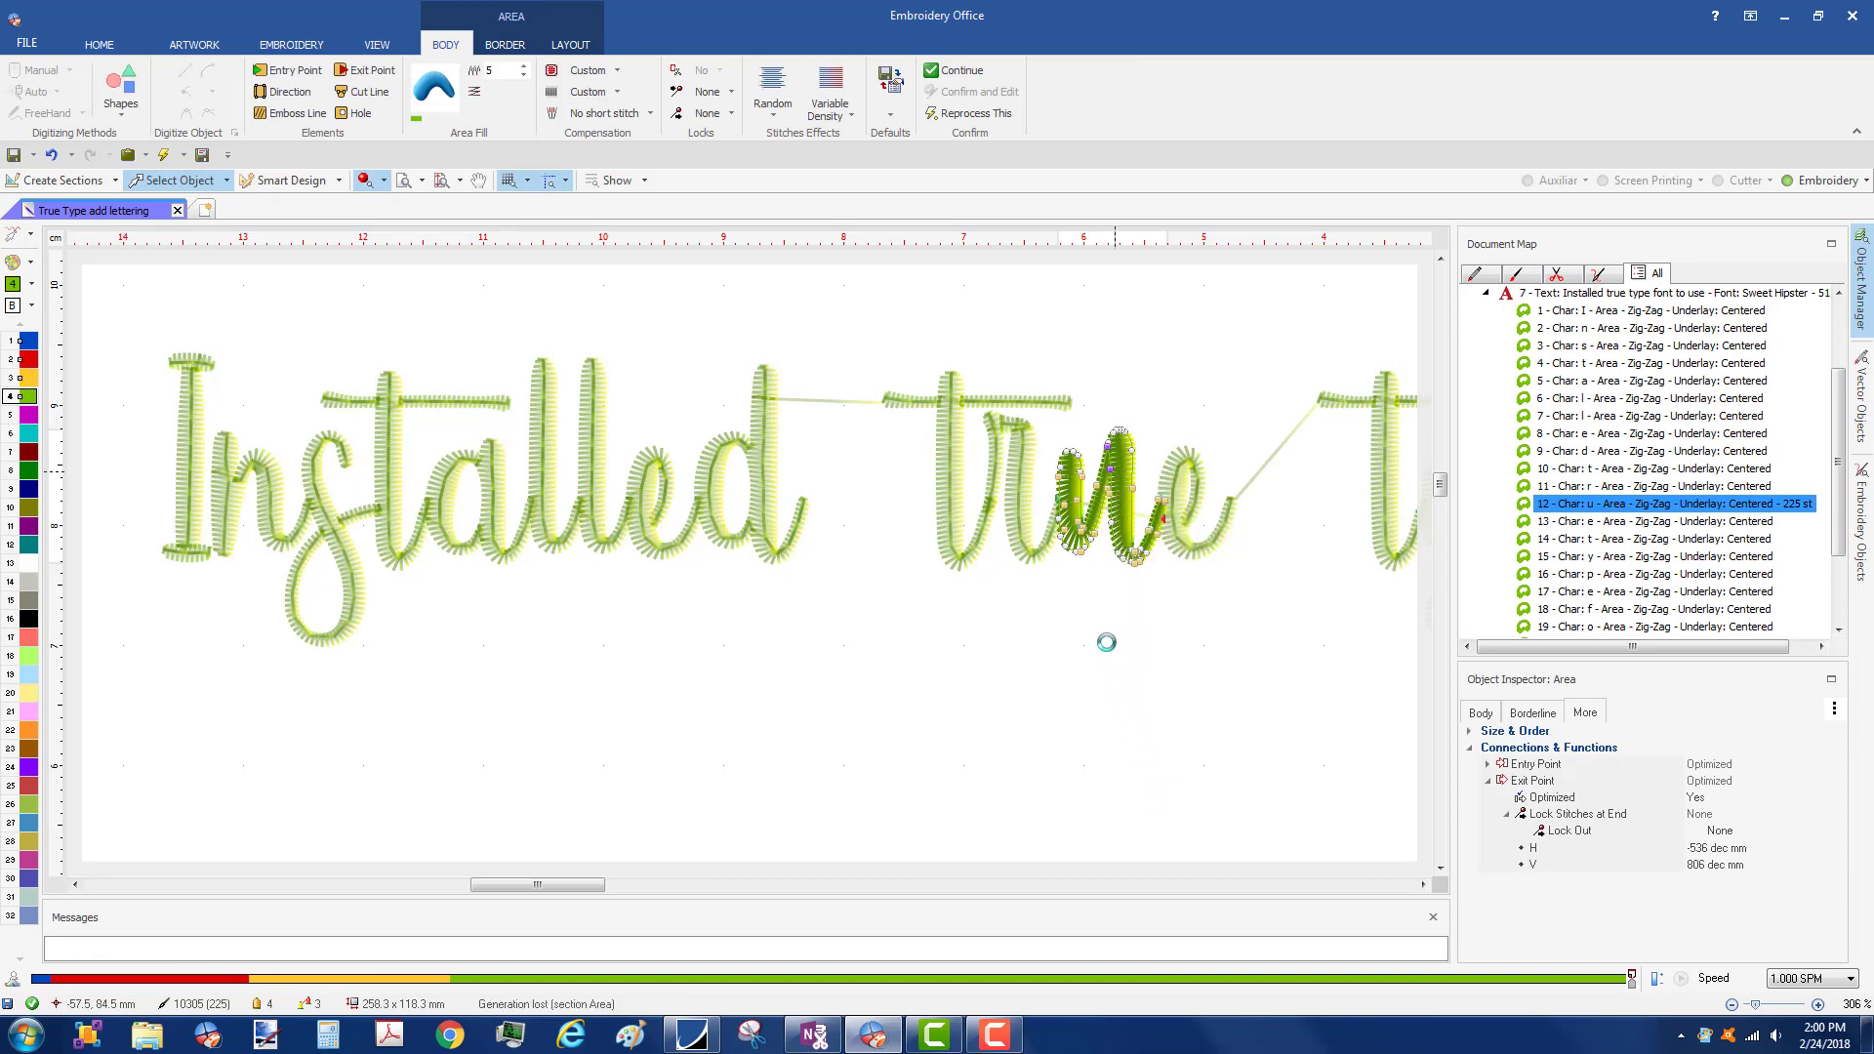
key("Escape")
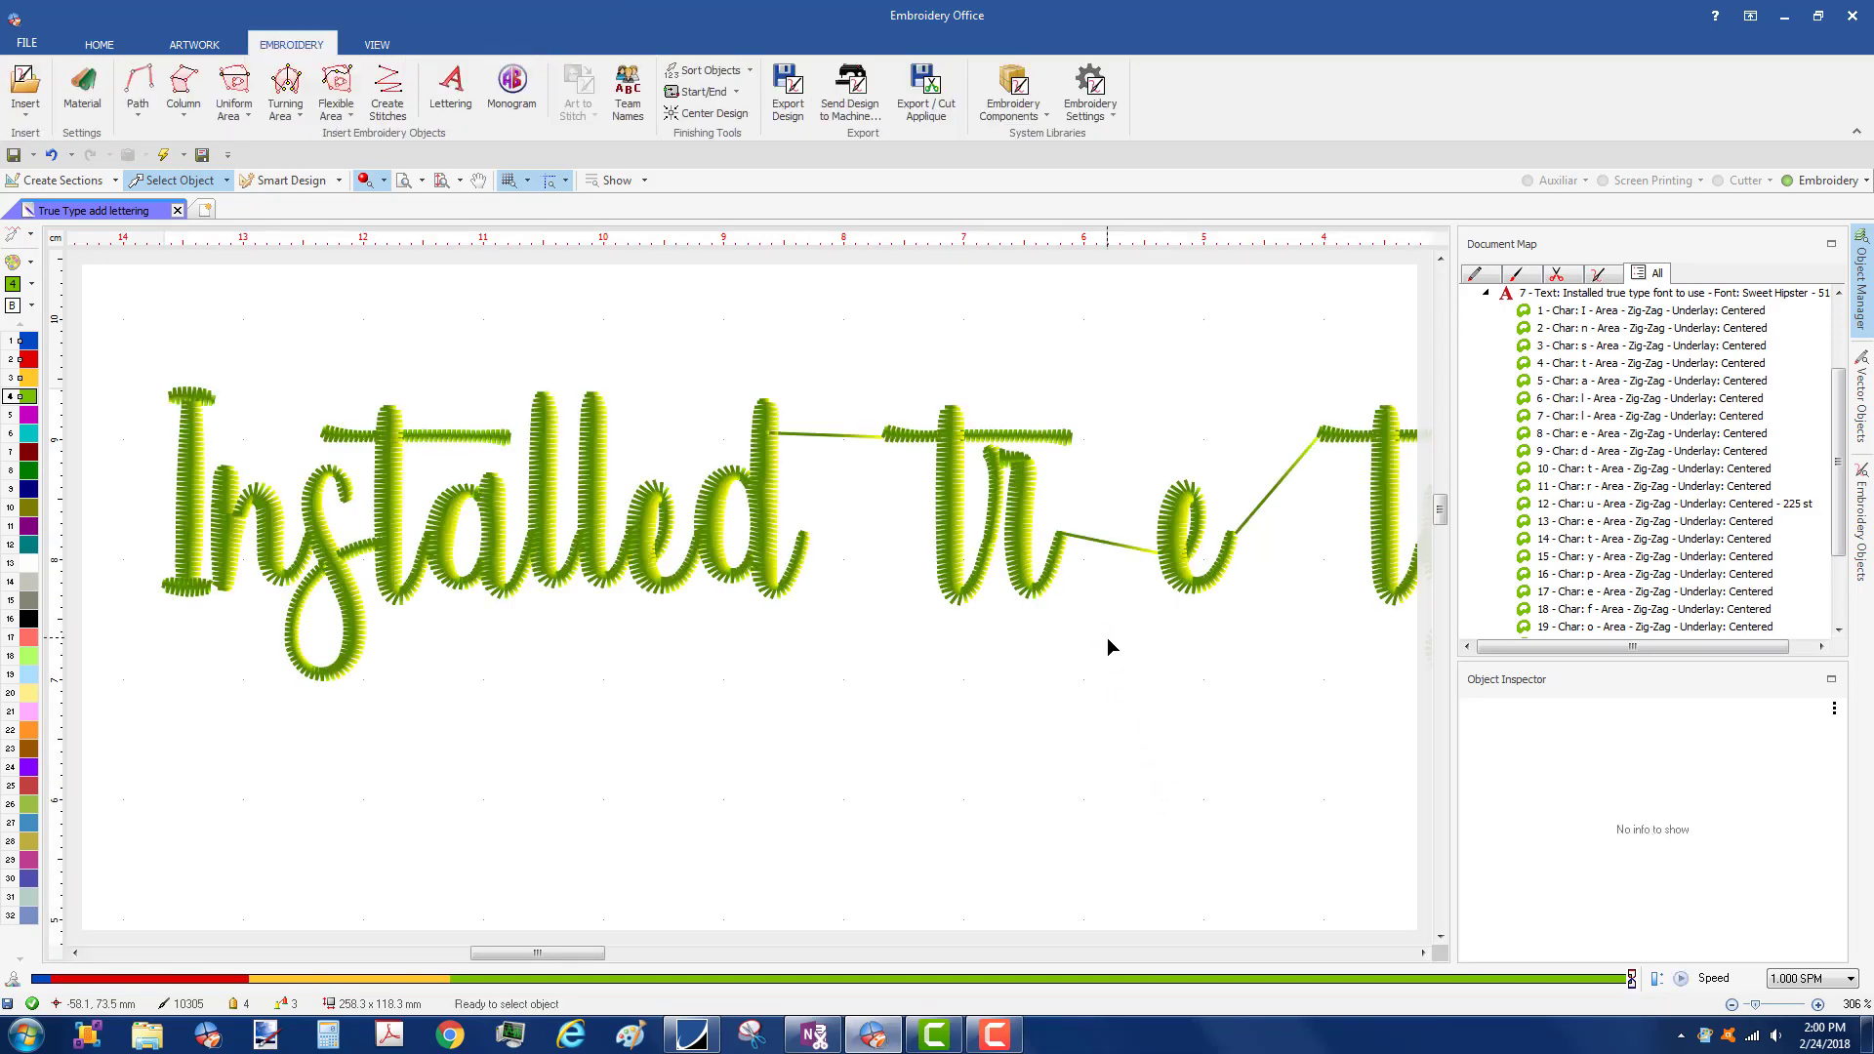
left_click(1104, 554)
left_click(363, 181)
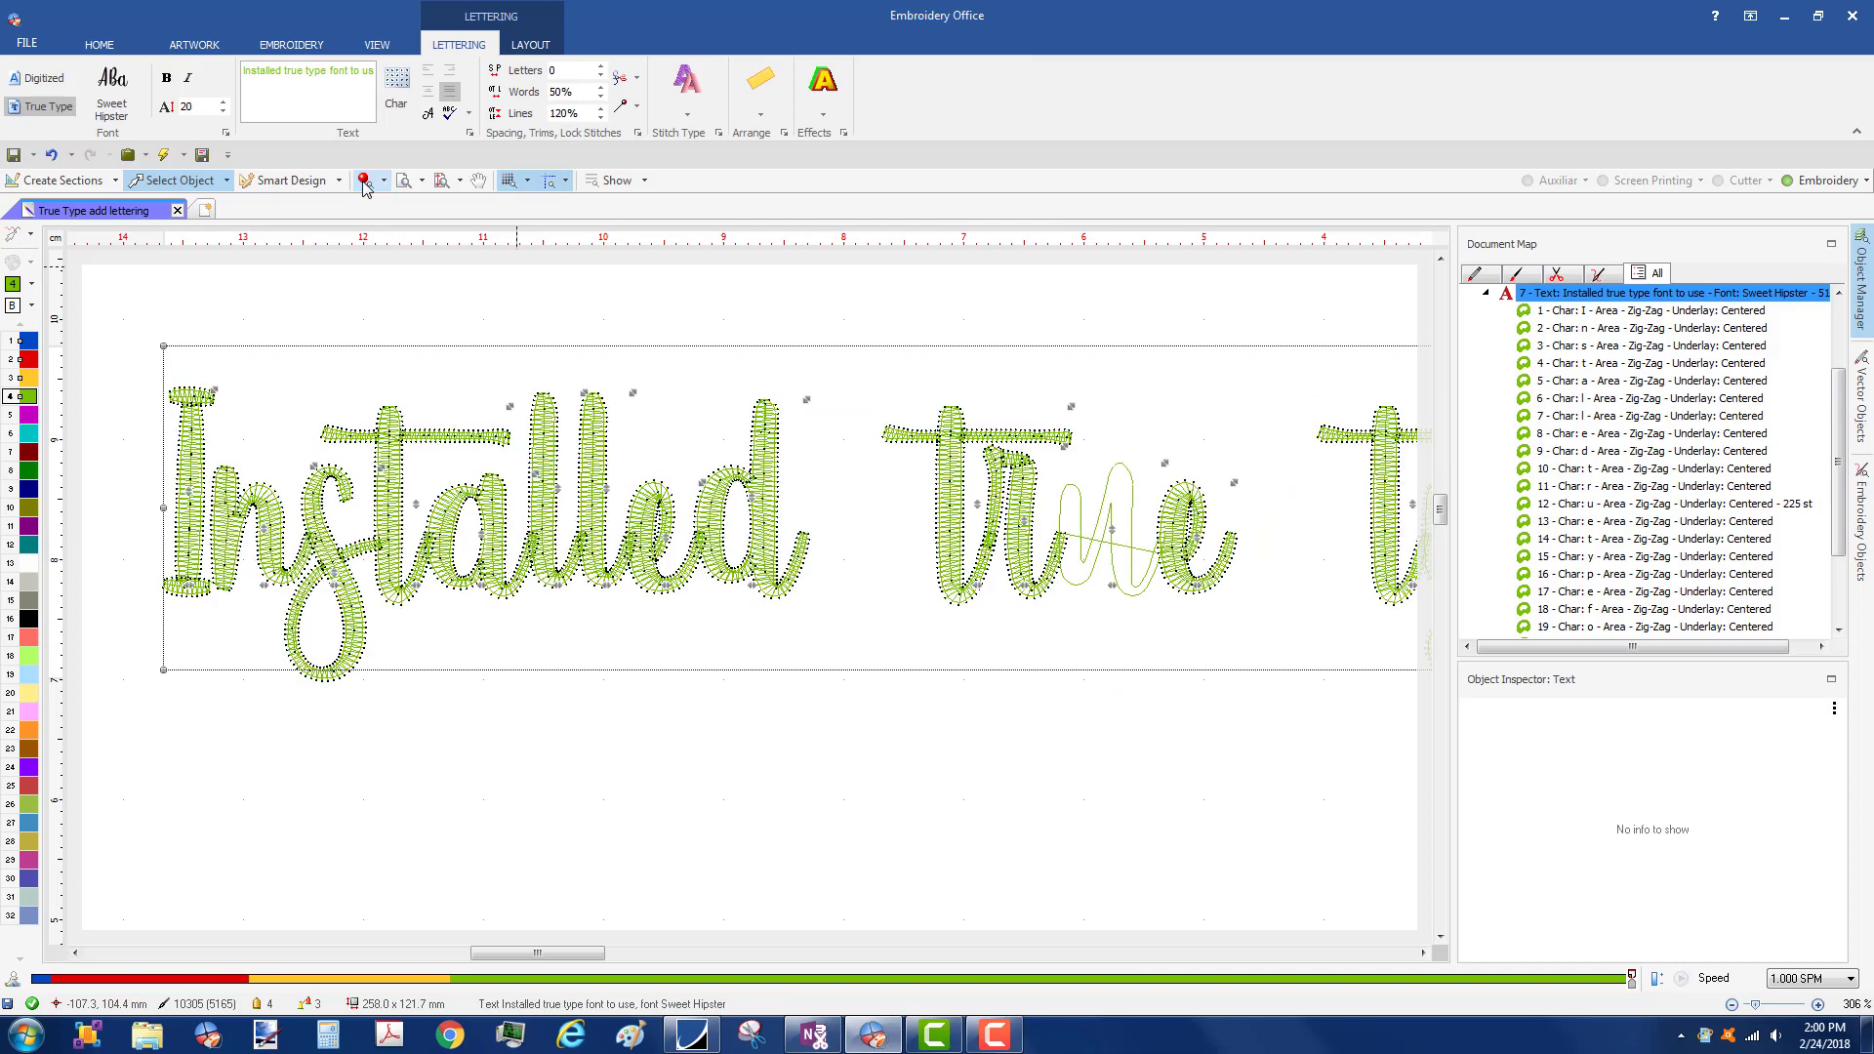
left_click(363, 181)
double_click(1093, 581)
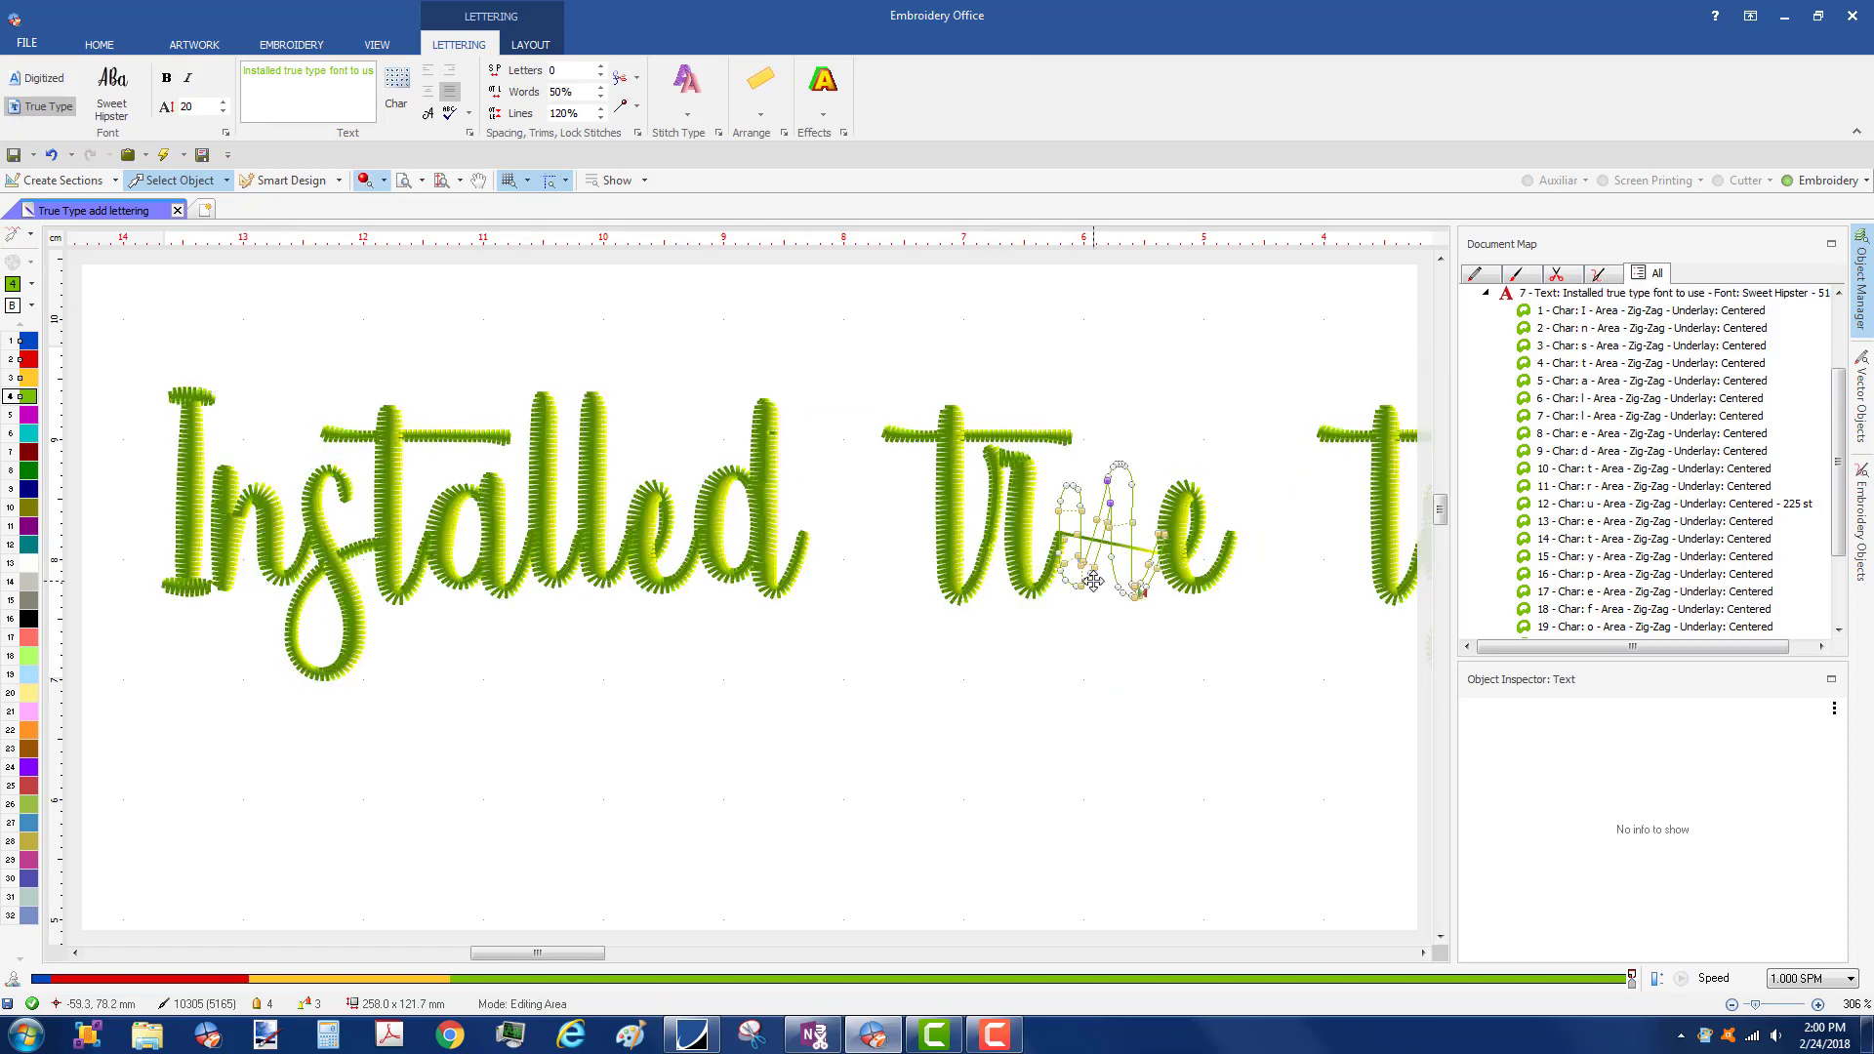
key("Escape")
- Open the u in "true" for editing, run Reprocess All on the design, and deselect the letter
left_click(1089, 535)
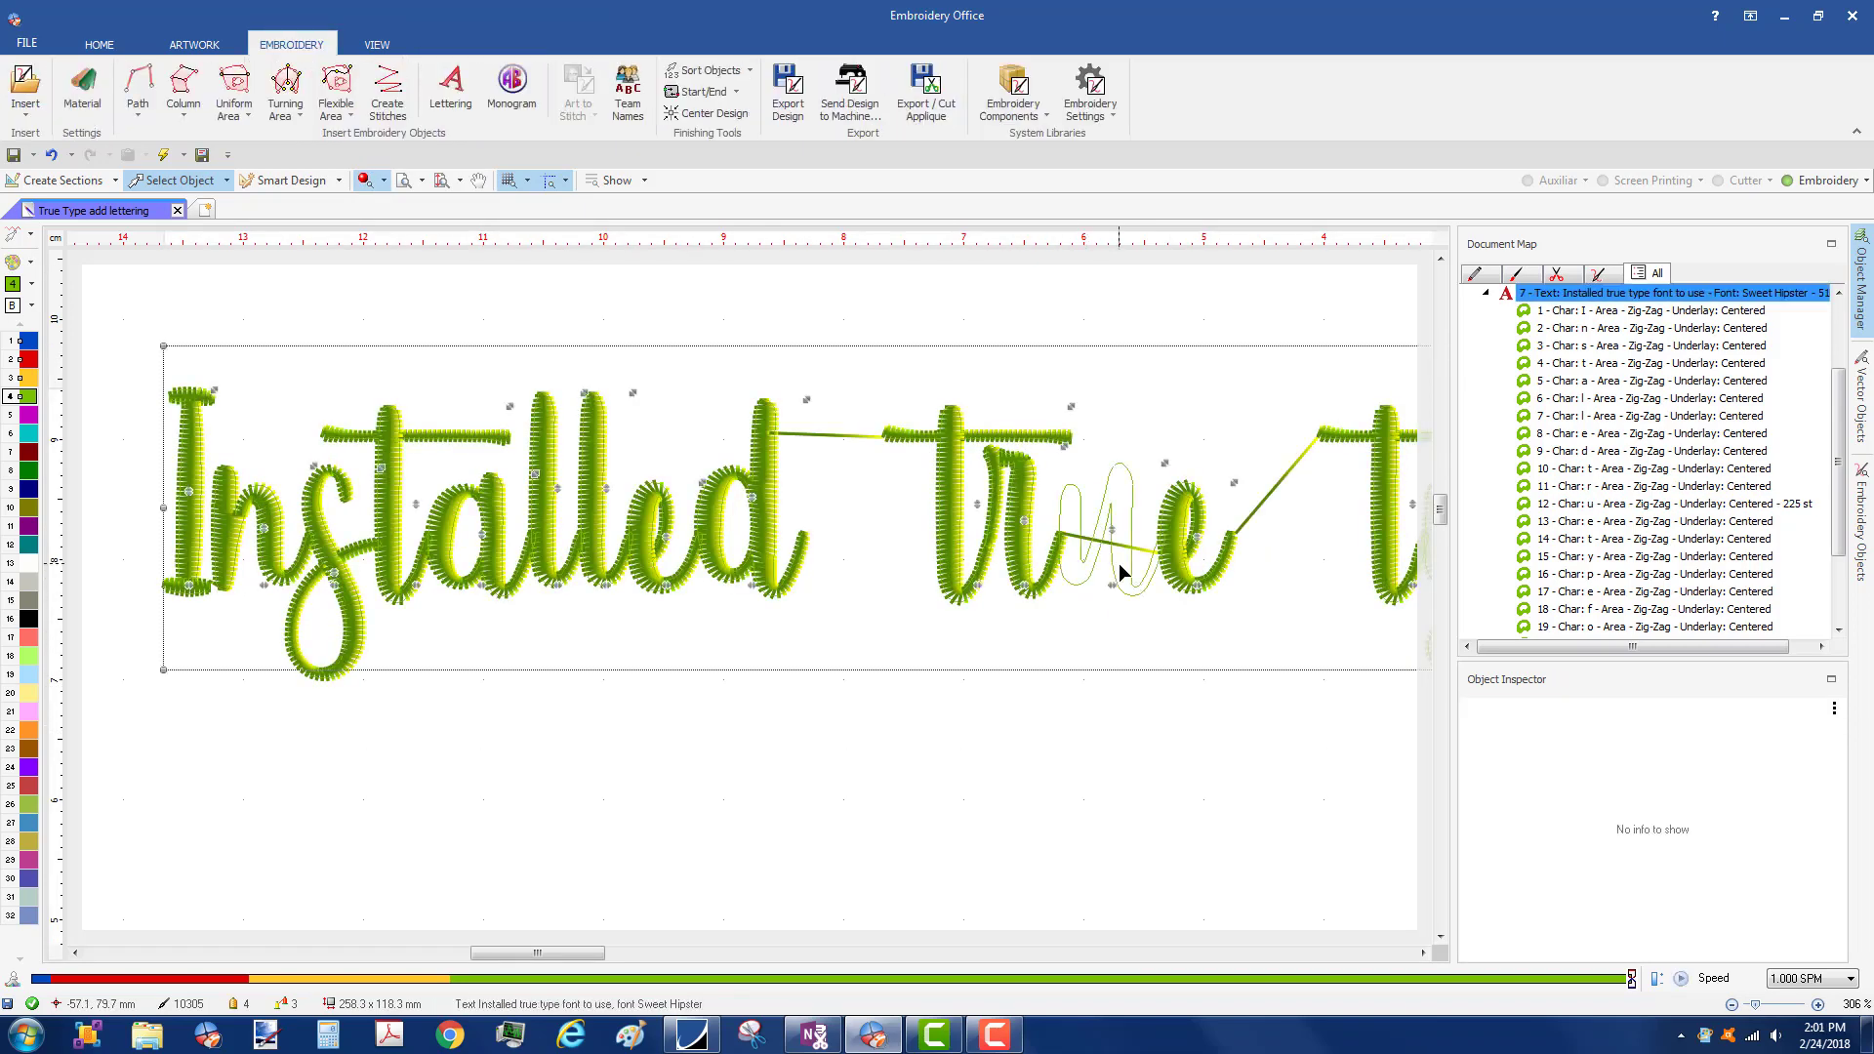
double_click(1089, 536)
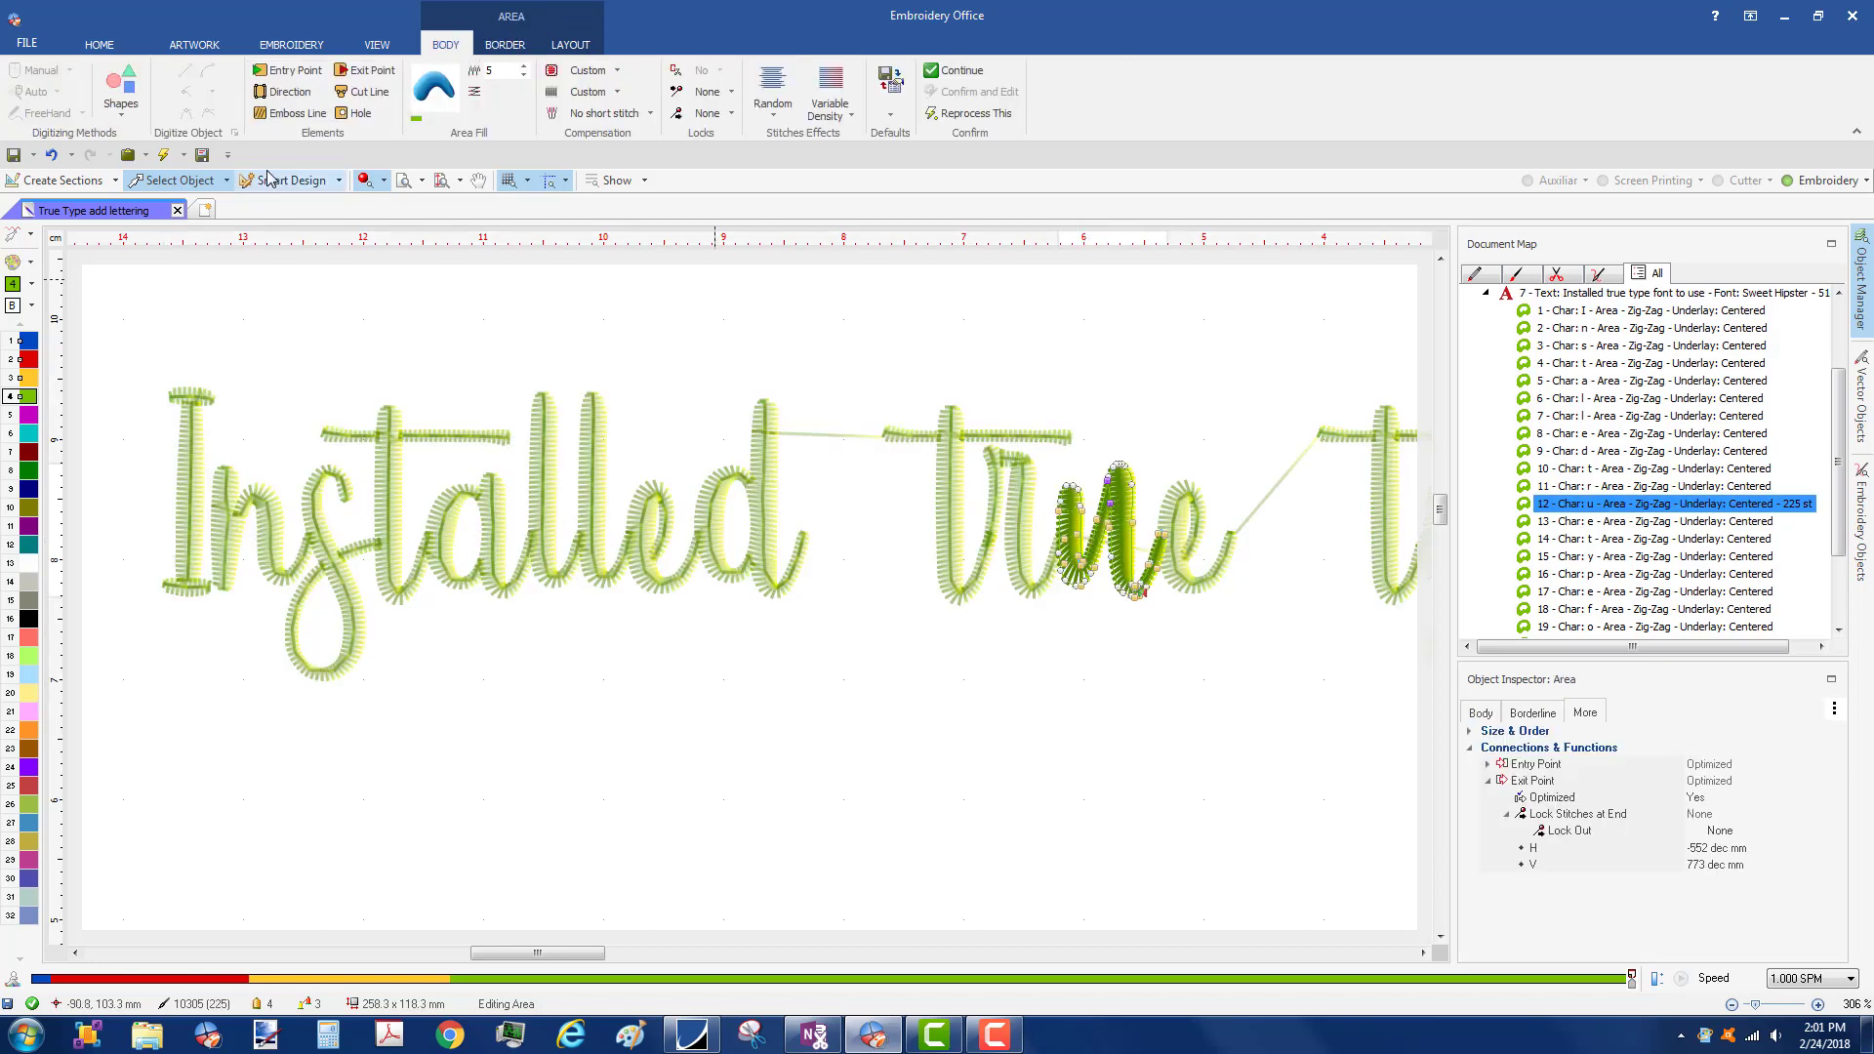
left_click(185, 156)
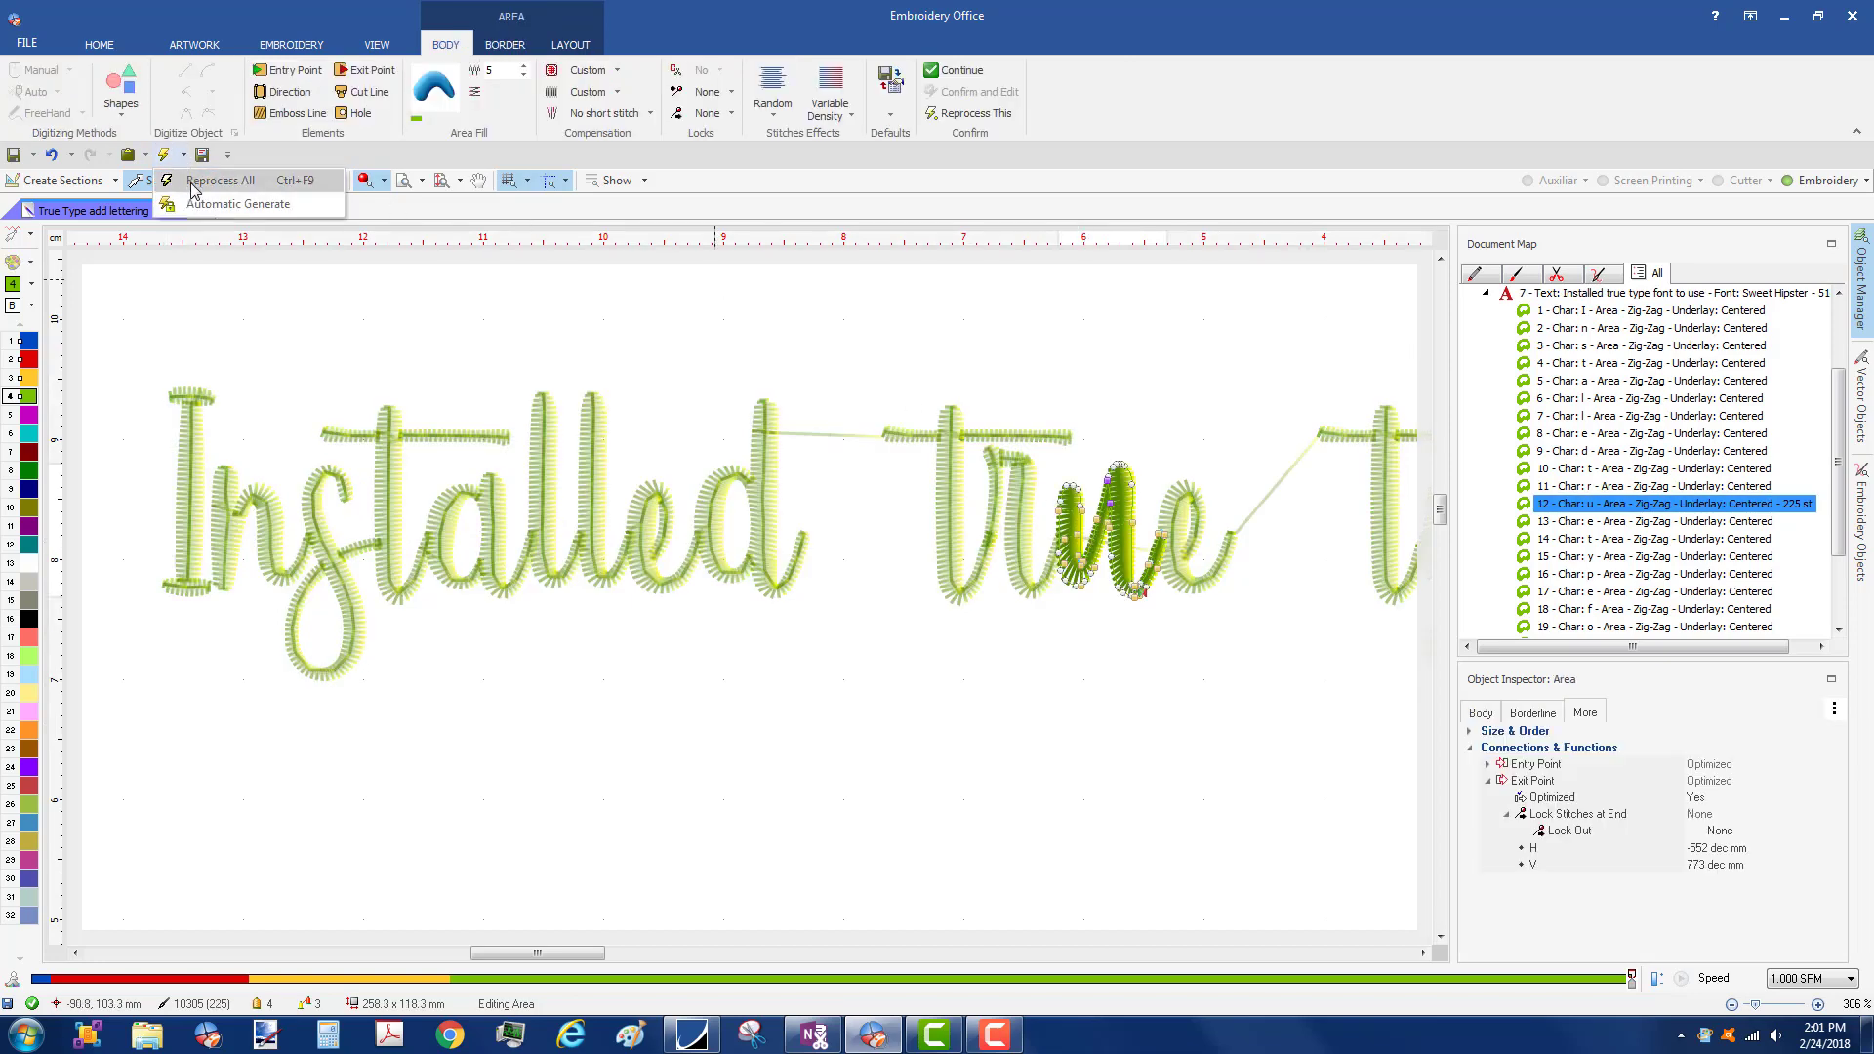
left_click(194, 190)
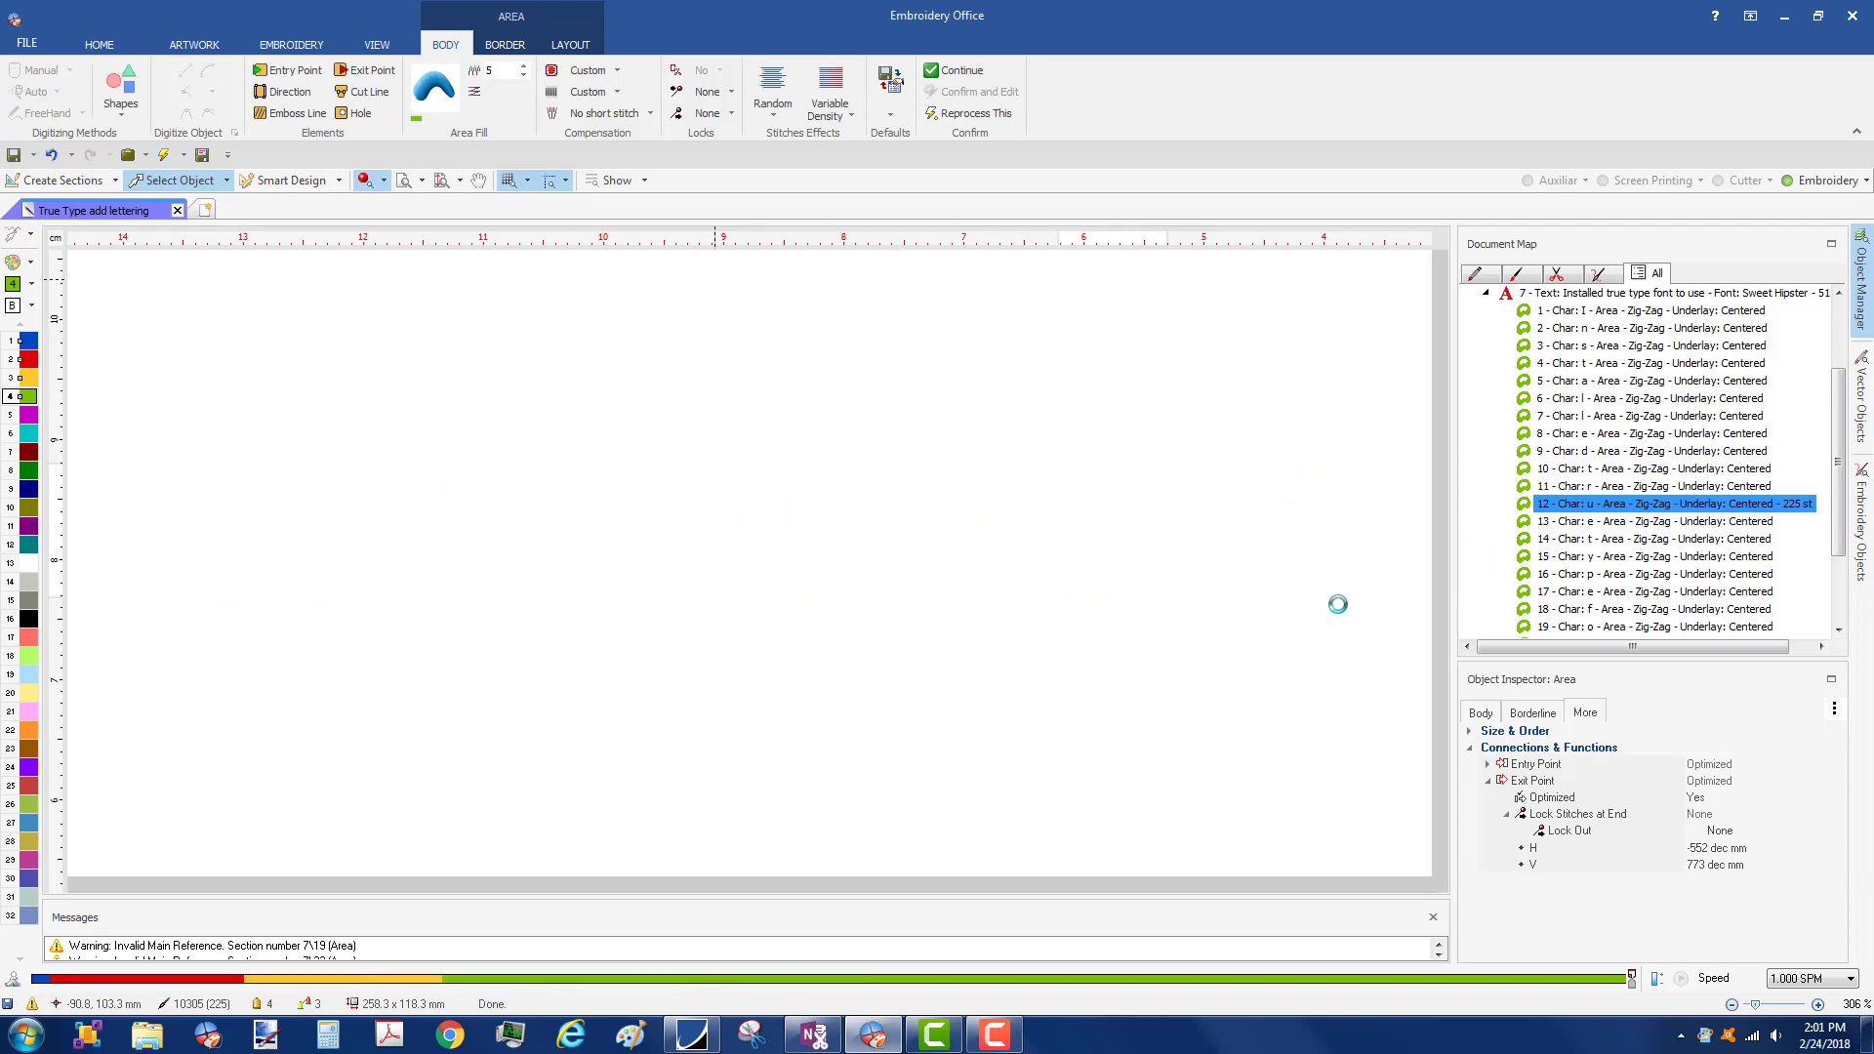
left_click(1071, 605)
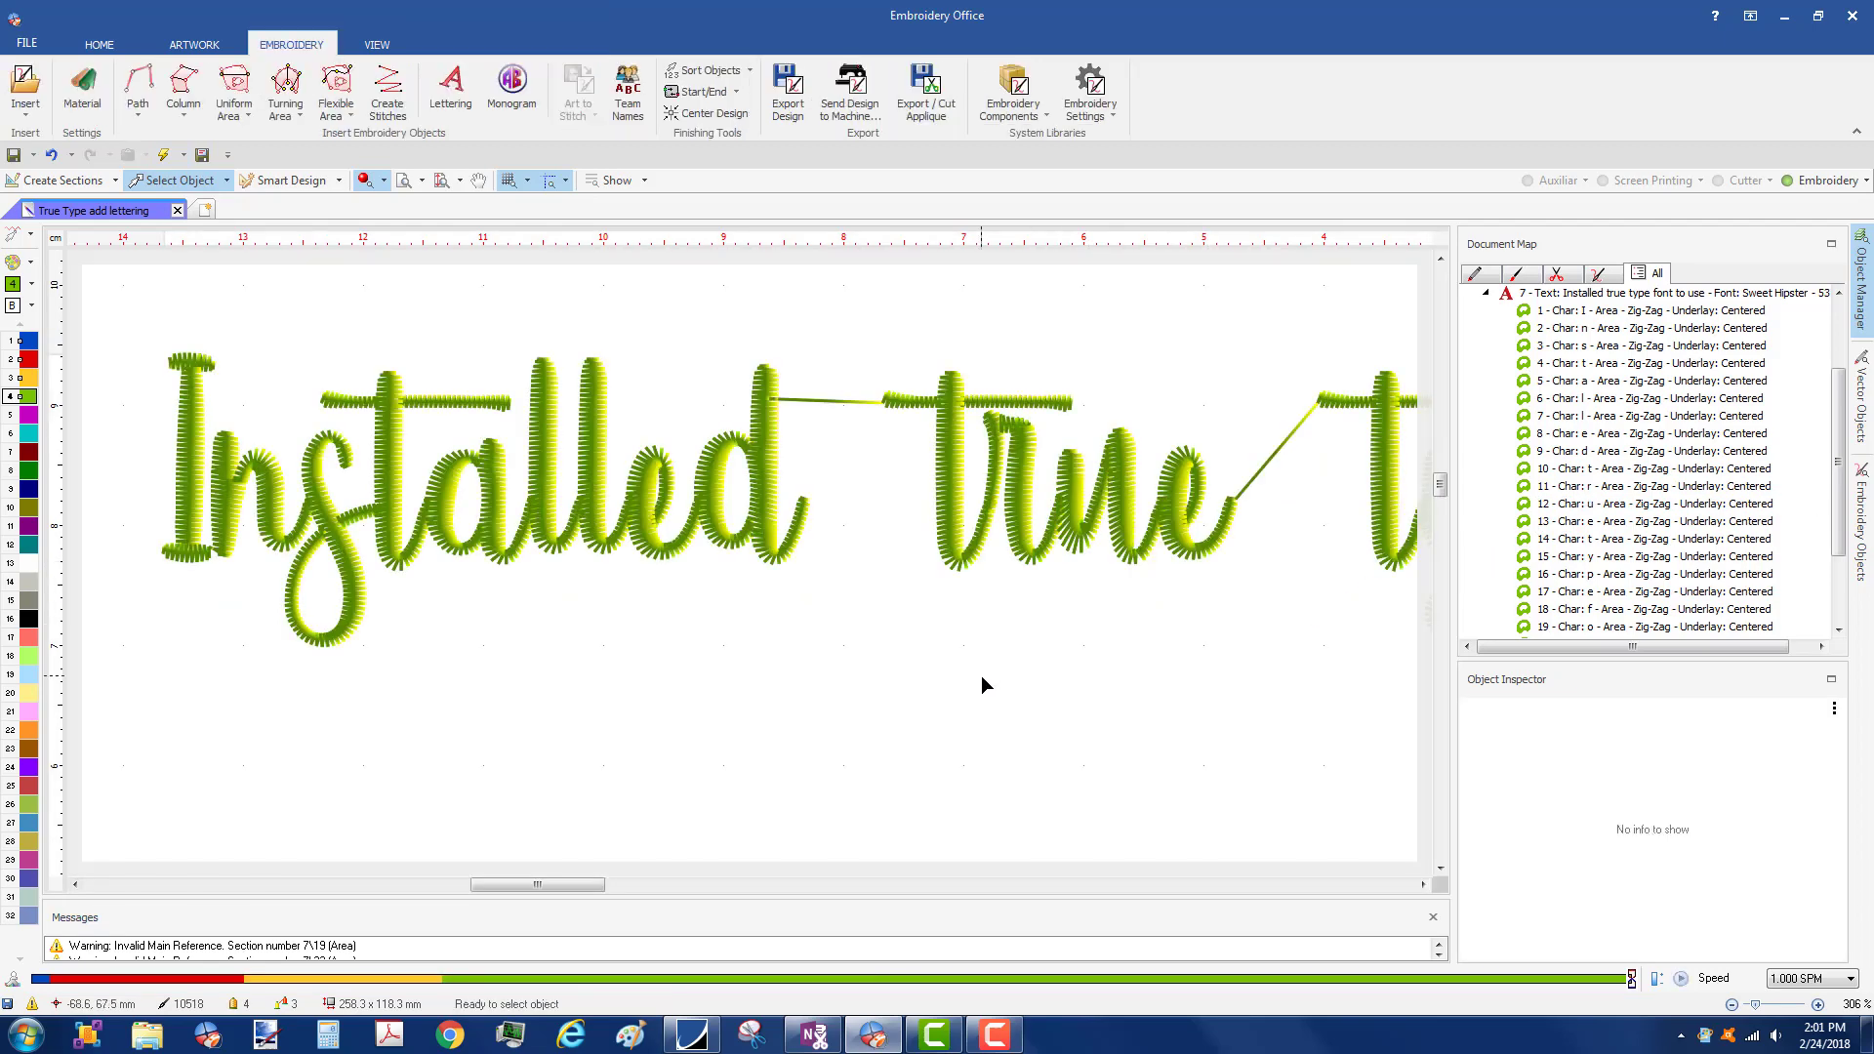
- Export the design as the Tajima machine file "True Type add lettering.dst", replacing the existing file
scroll(979, 676, "down", 4)
scroll(978, 674, "down", 4)
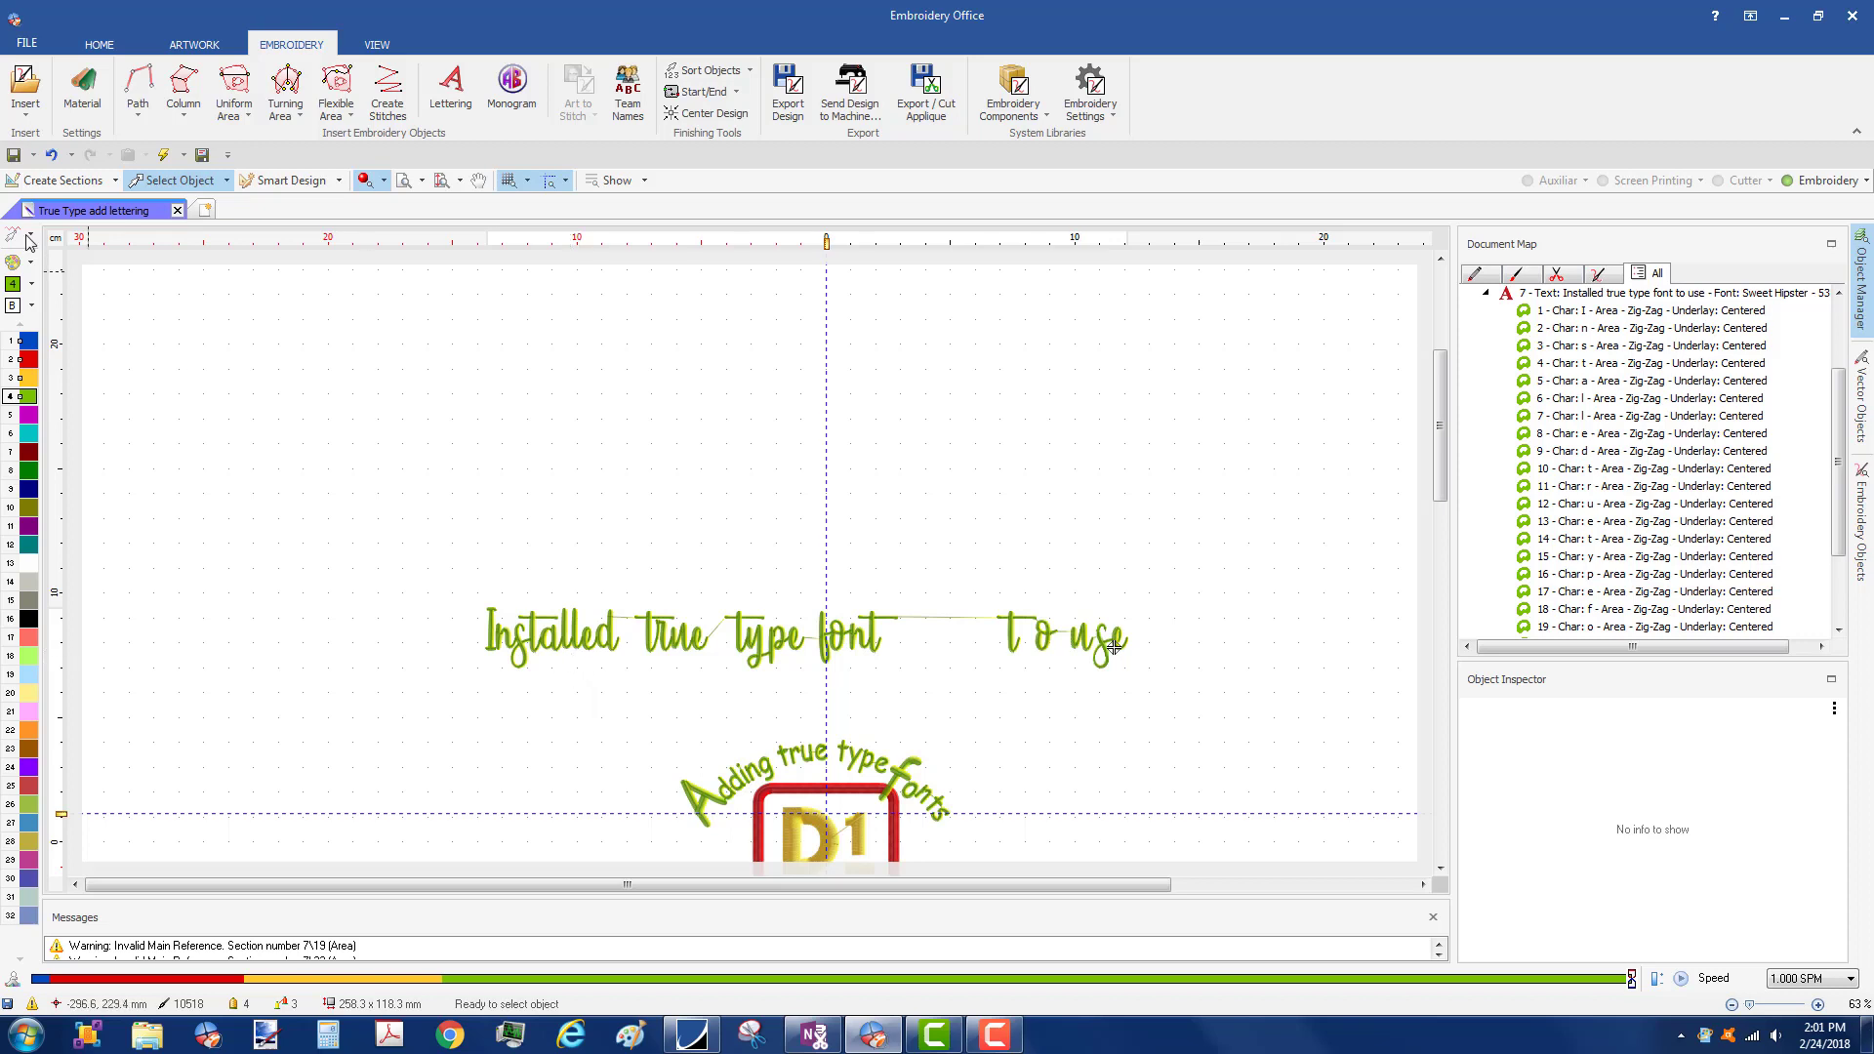
left_click(33, 156)
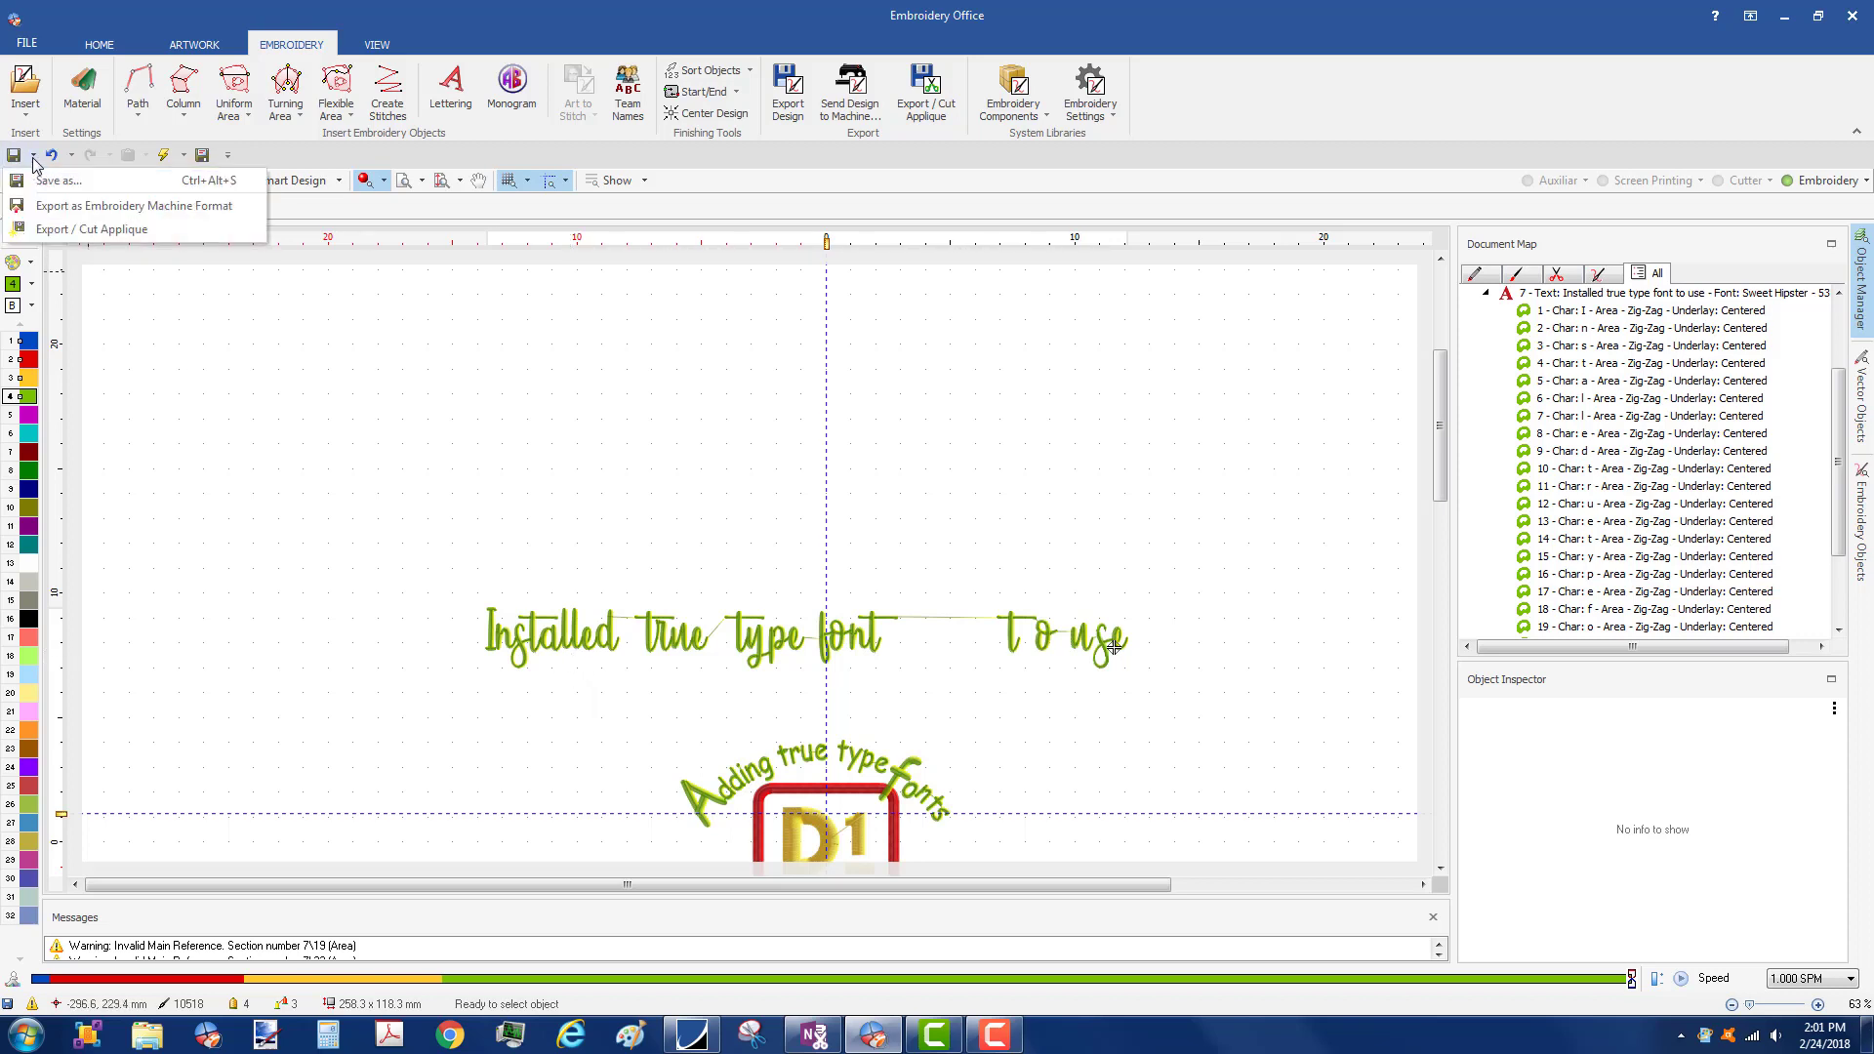
left_click(63, 206)
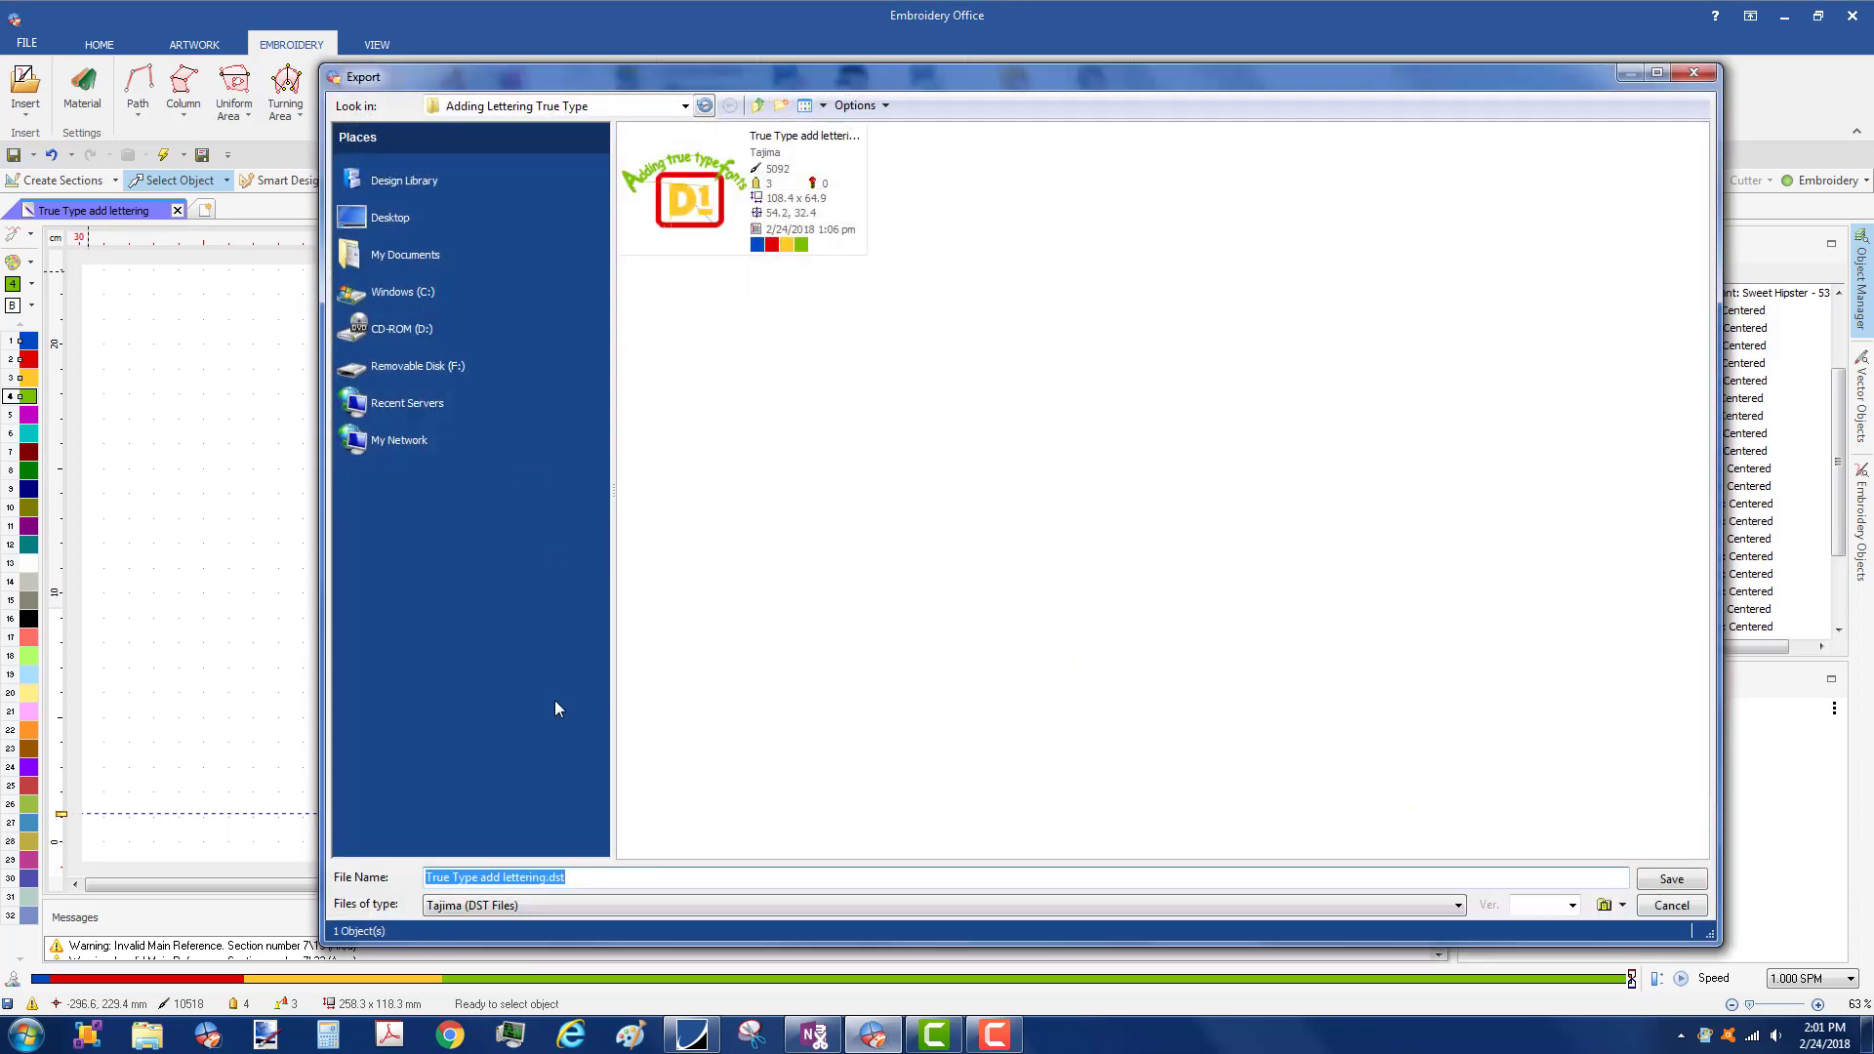
left_click(1667, 879)
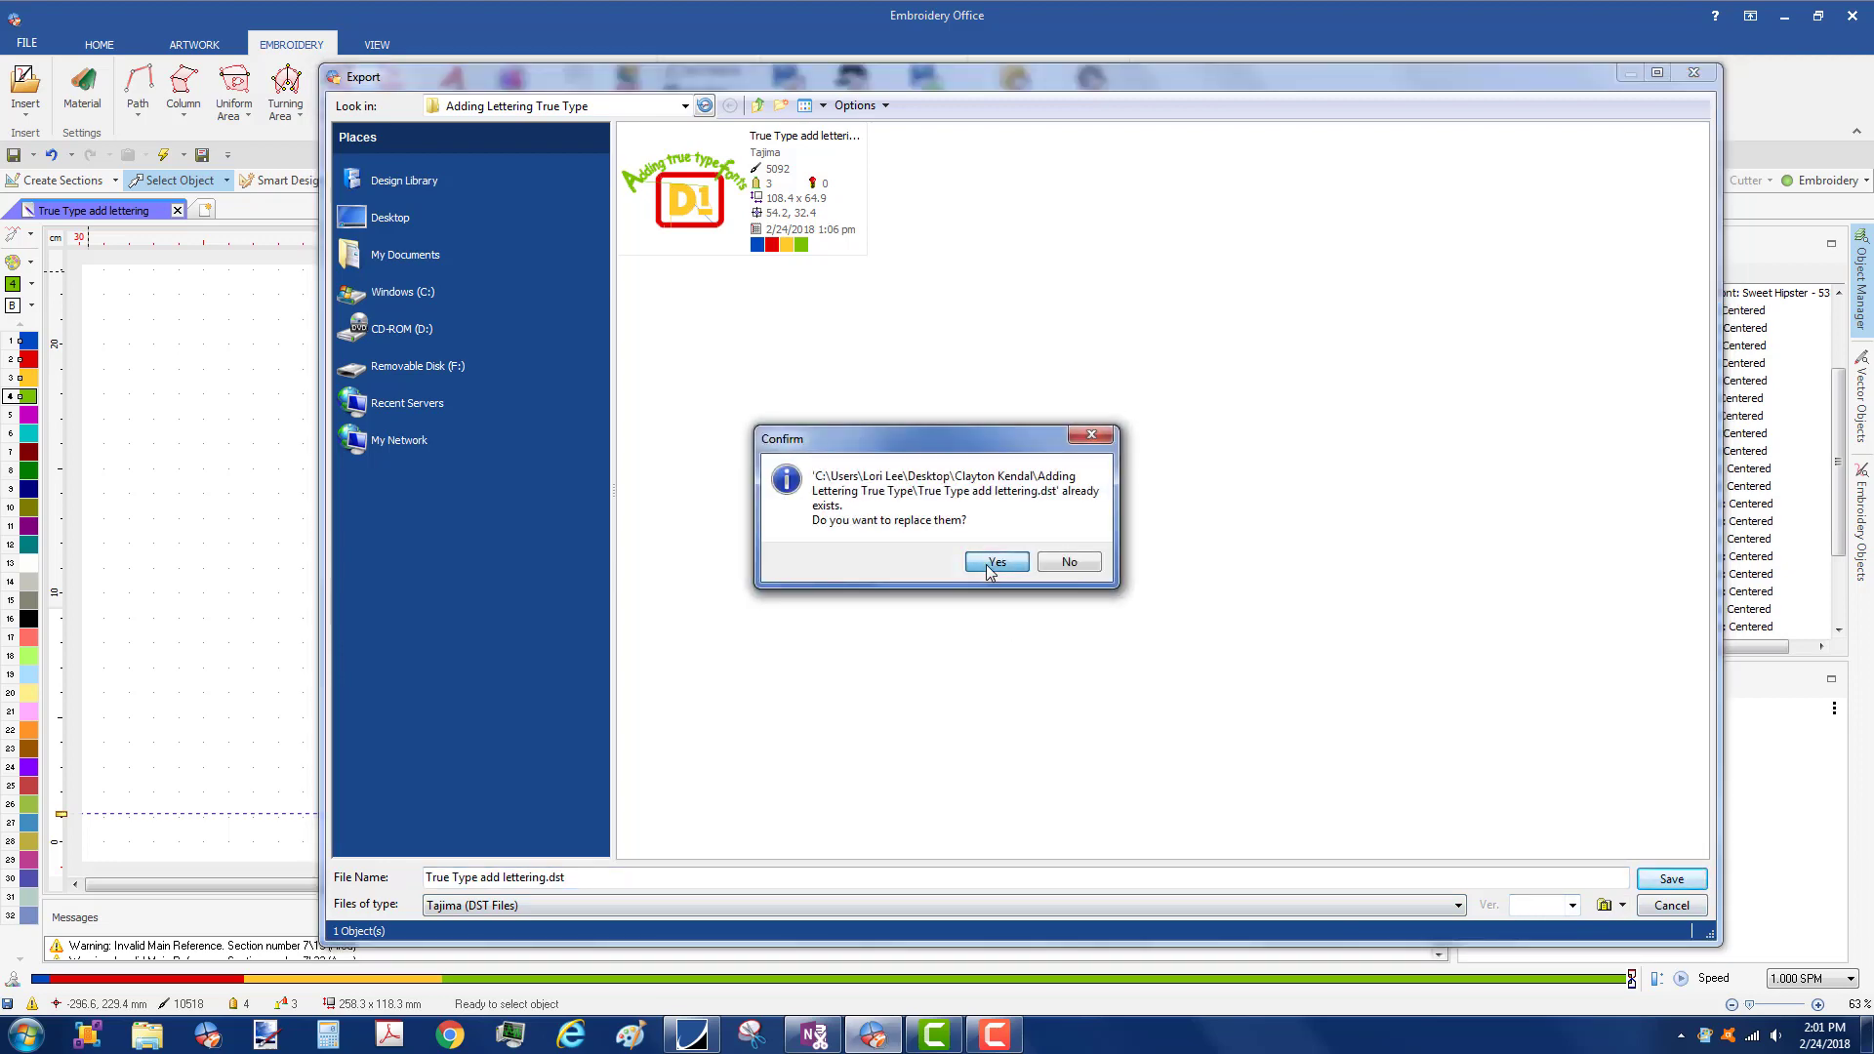
left_click(995, 564)
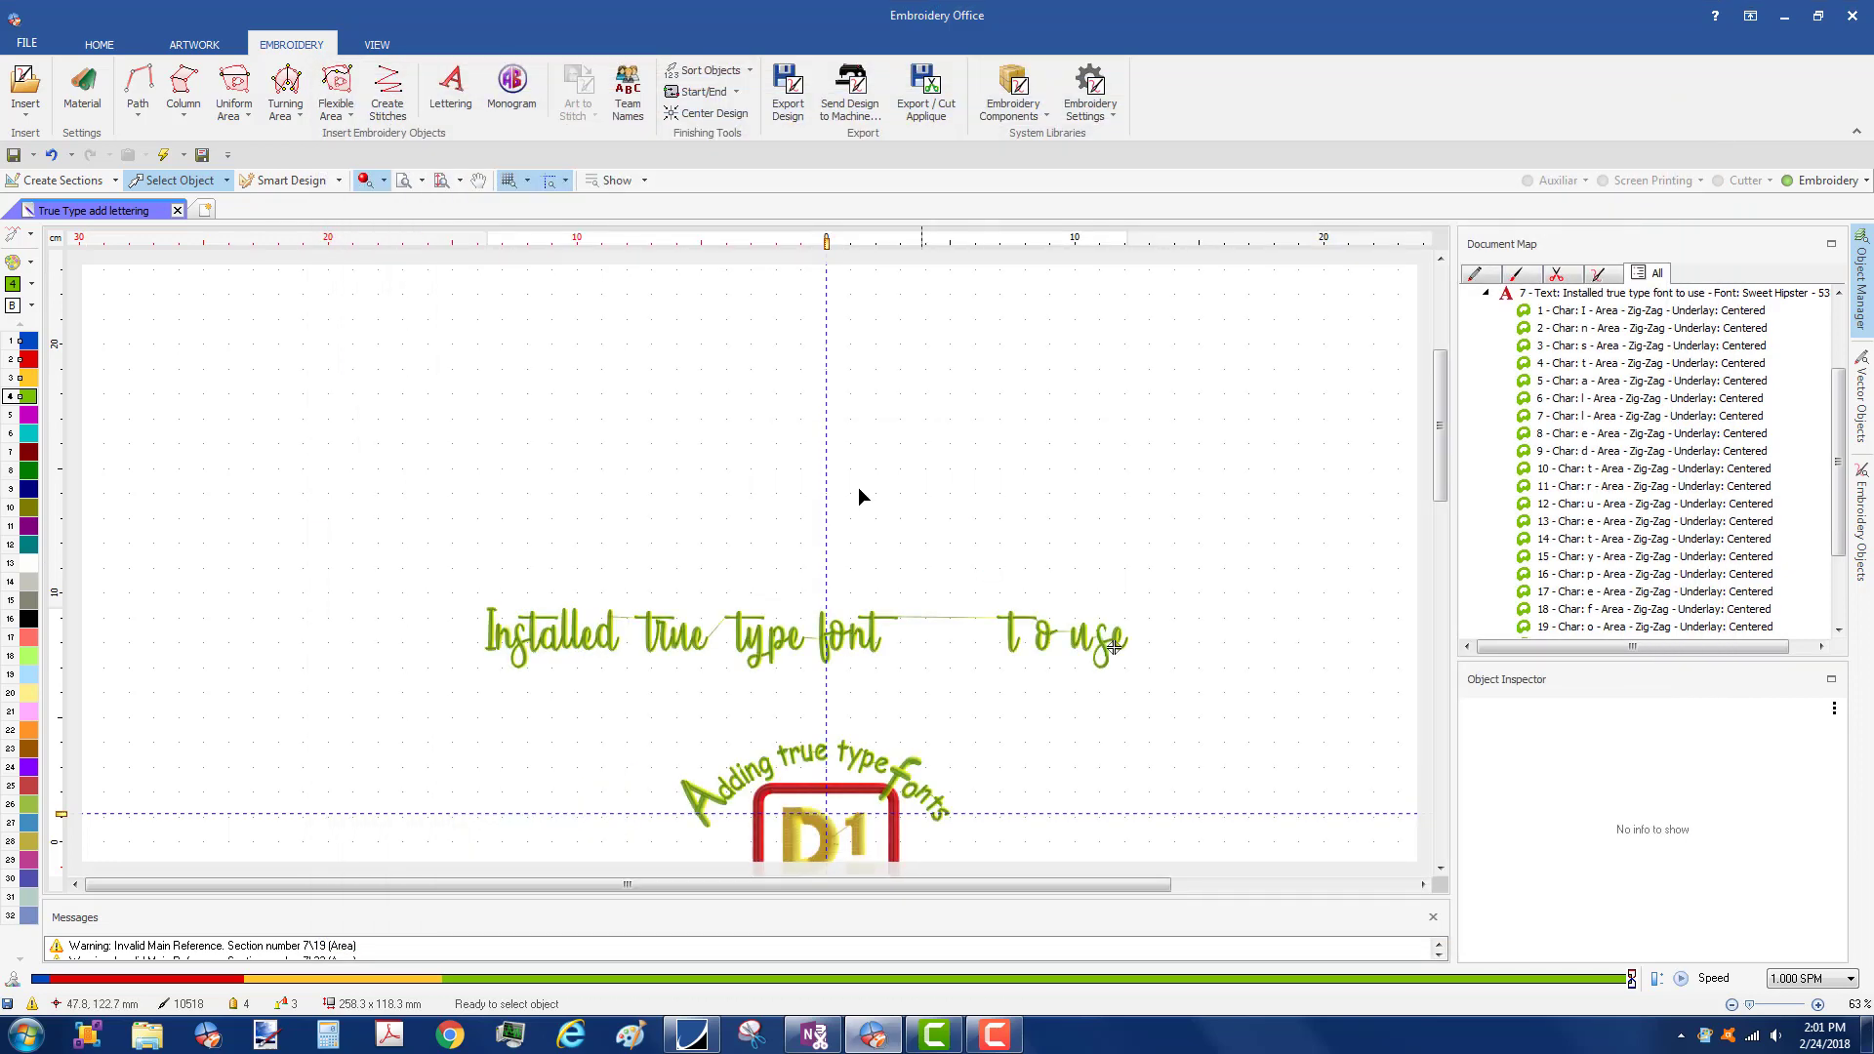